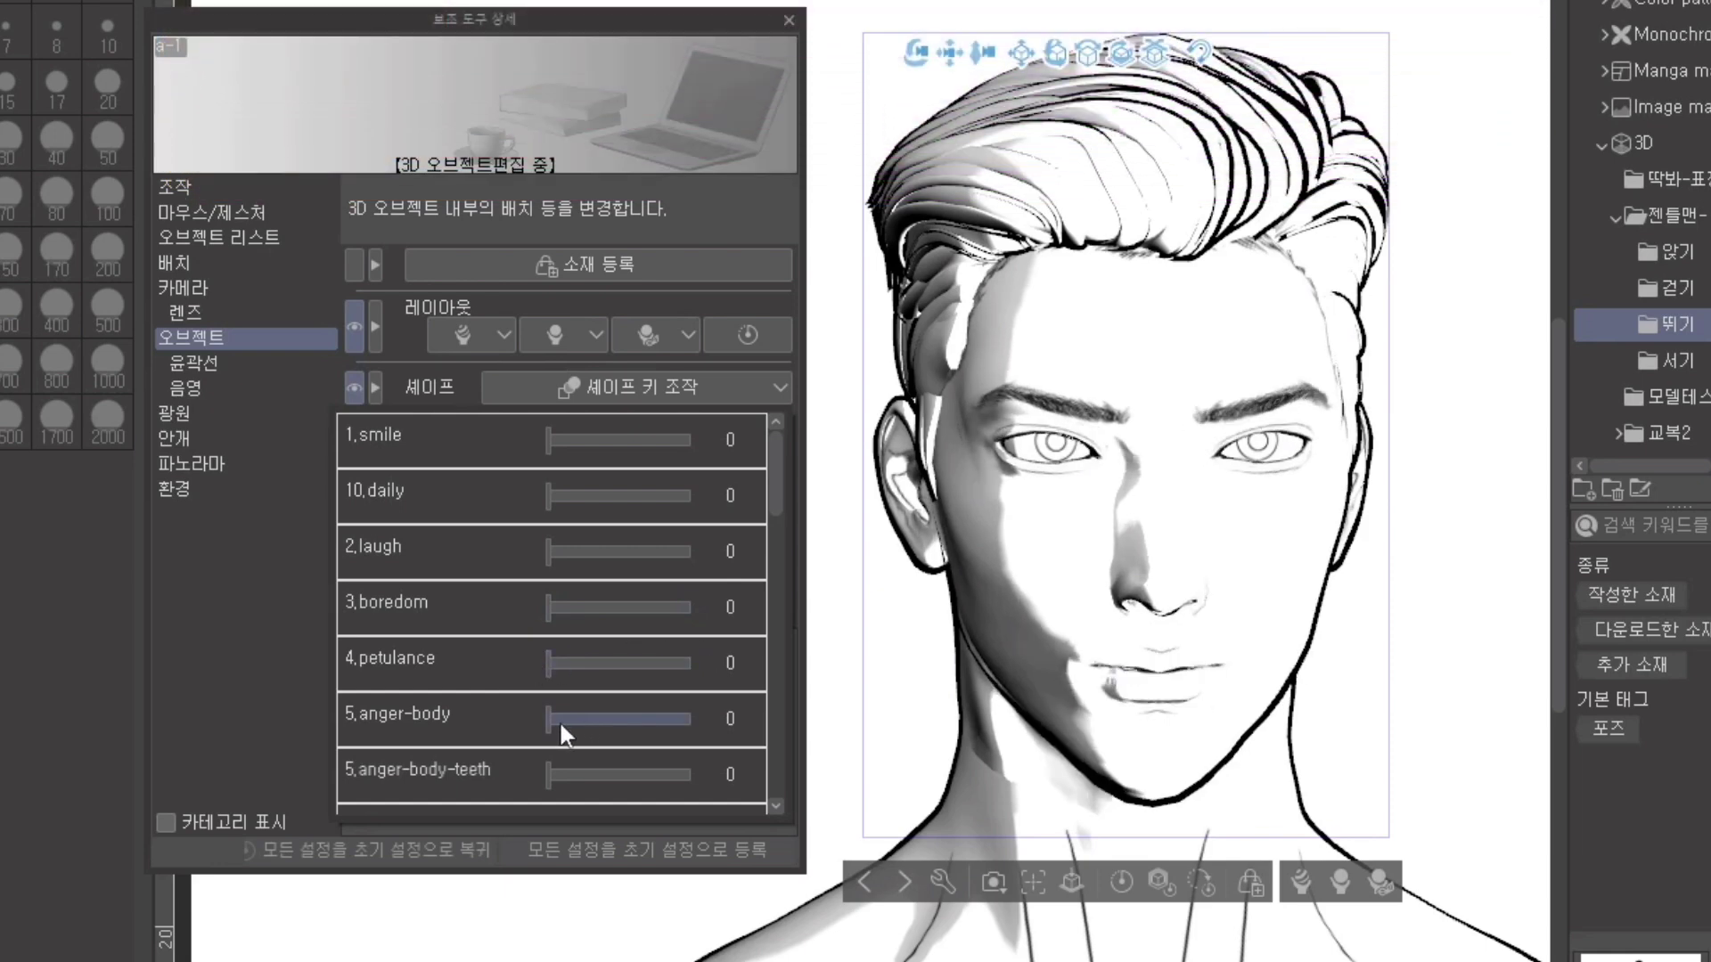
# Step: Try the 5.anger-body and 5.anger-body-teeth shape keys at 100 on the line-art head, and return both to 0
pyautogui.moveTo(583, 793); pyautogui.dragTo(707, 767)
pyautogui.moveTo(775, 483); pyautogui.dragTo(773, 542)
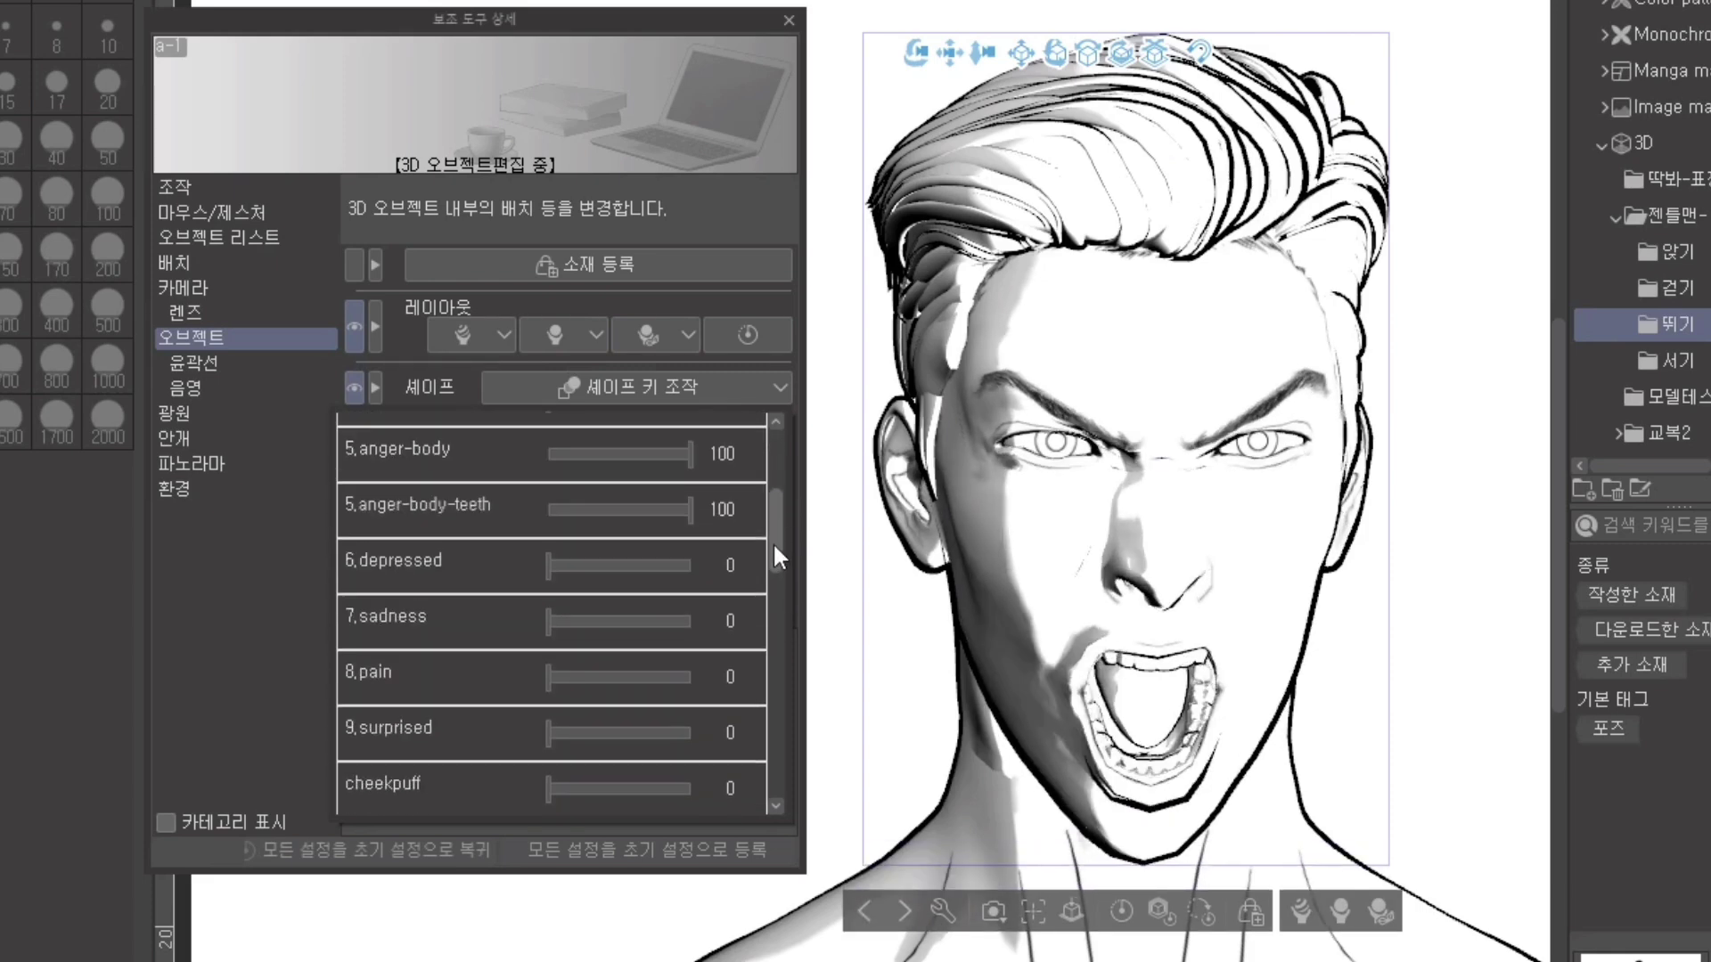
pyautogui.scroll(-1, 703, 433)
pyautogui.moveTo(639, 439); pyautogui.dragTo(632, 436)
pyautogui.moveTo(687, 486); pyautogui.dragTo(544, 453)
pyautogui.moveTo(637, 484); pyautogui.dragTo(510, 505)
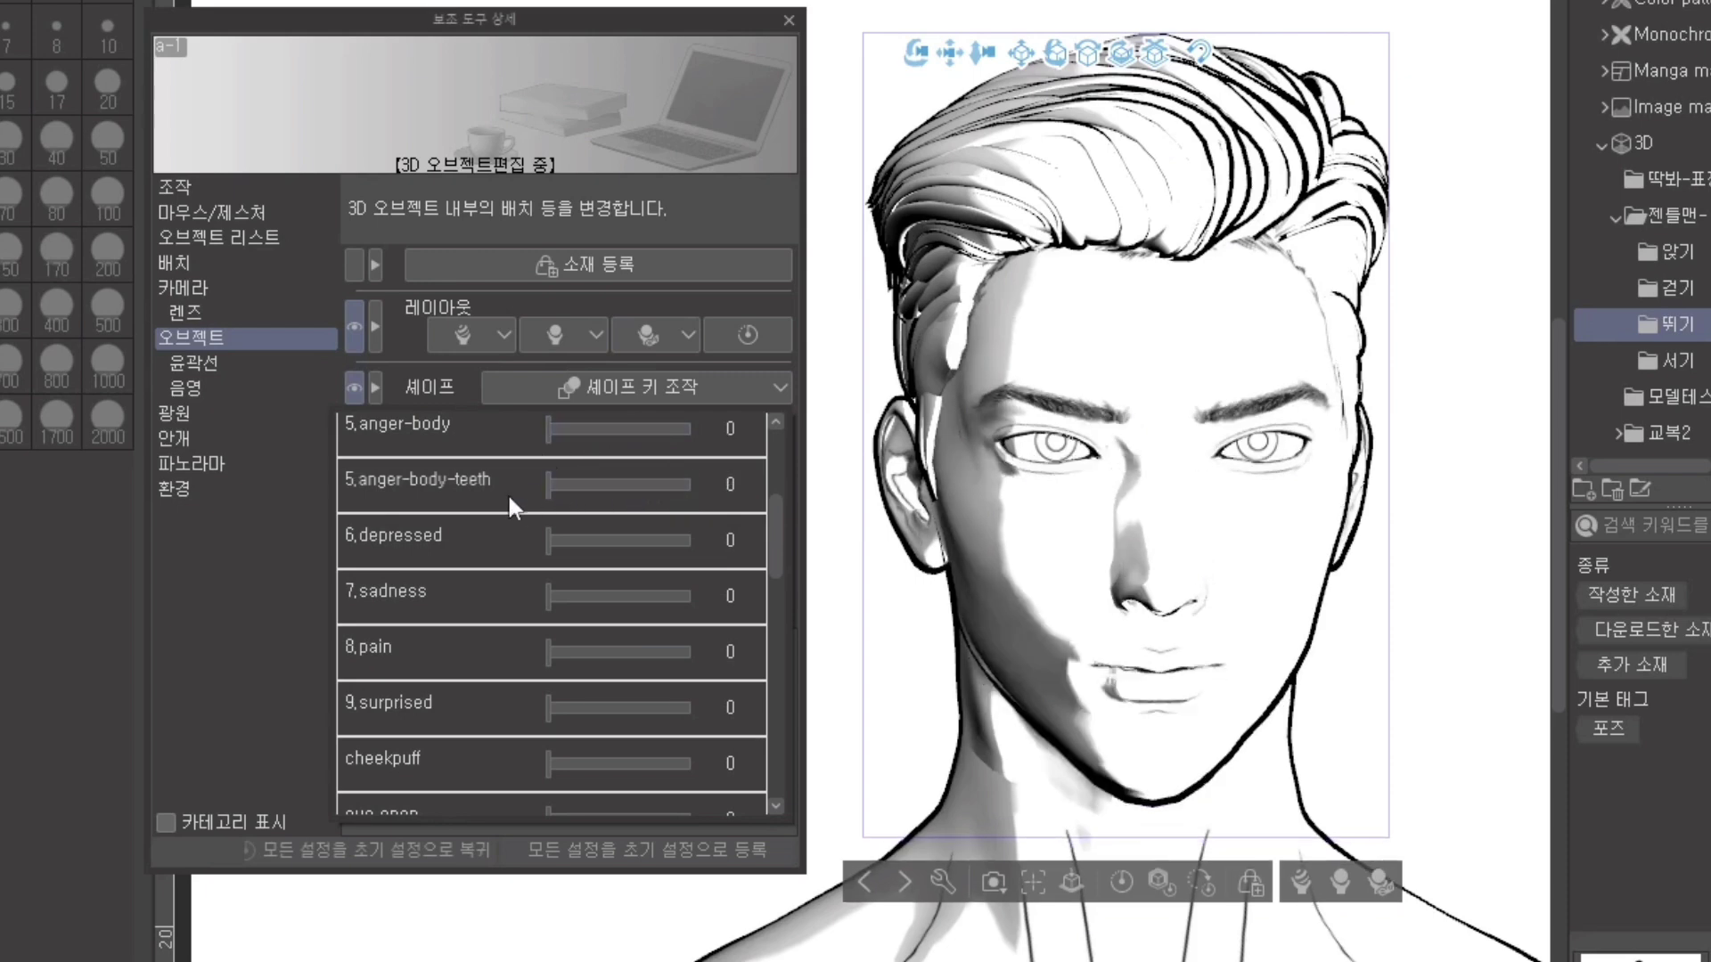
# Step: Try the shape keys from 6.depressed to 9.surprised, raising 6.depressed to 99, and return them to 0
pyautogui.click(688, 538)
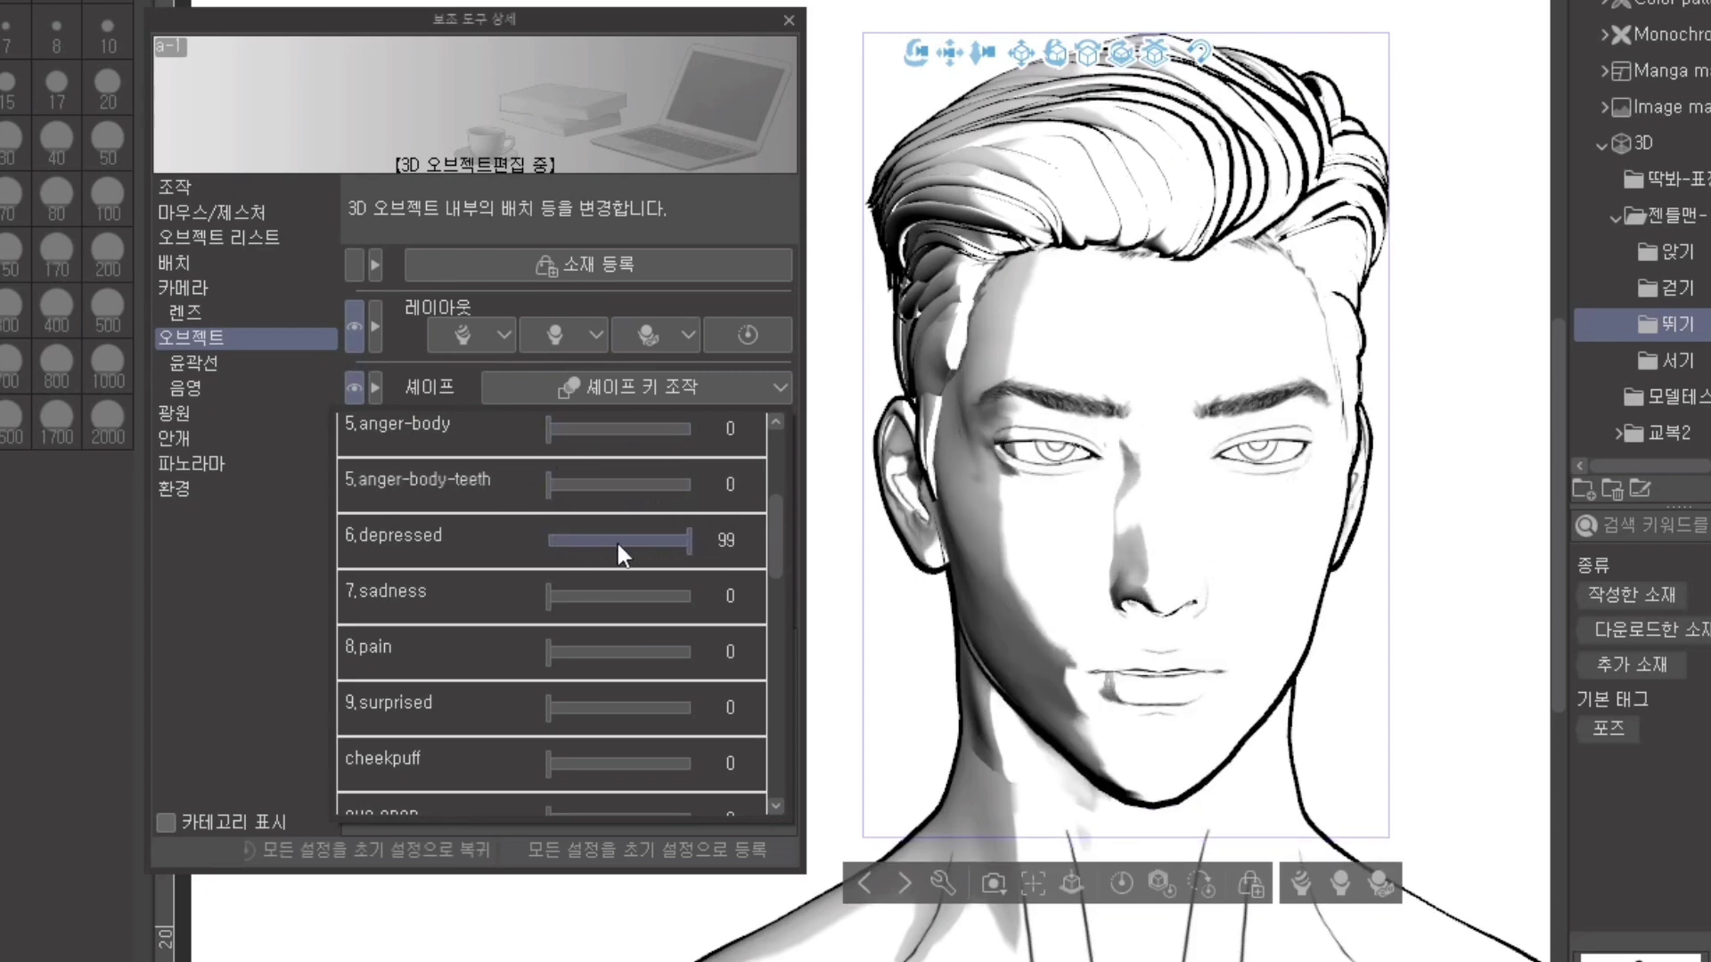
pyautogui.click(549, 541)
pyautogui.moveTo(596, 590); pyautogui.dragTo(515, 659)
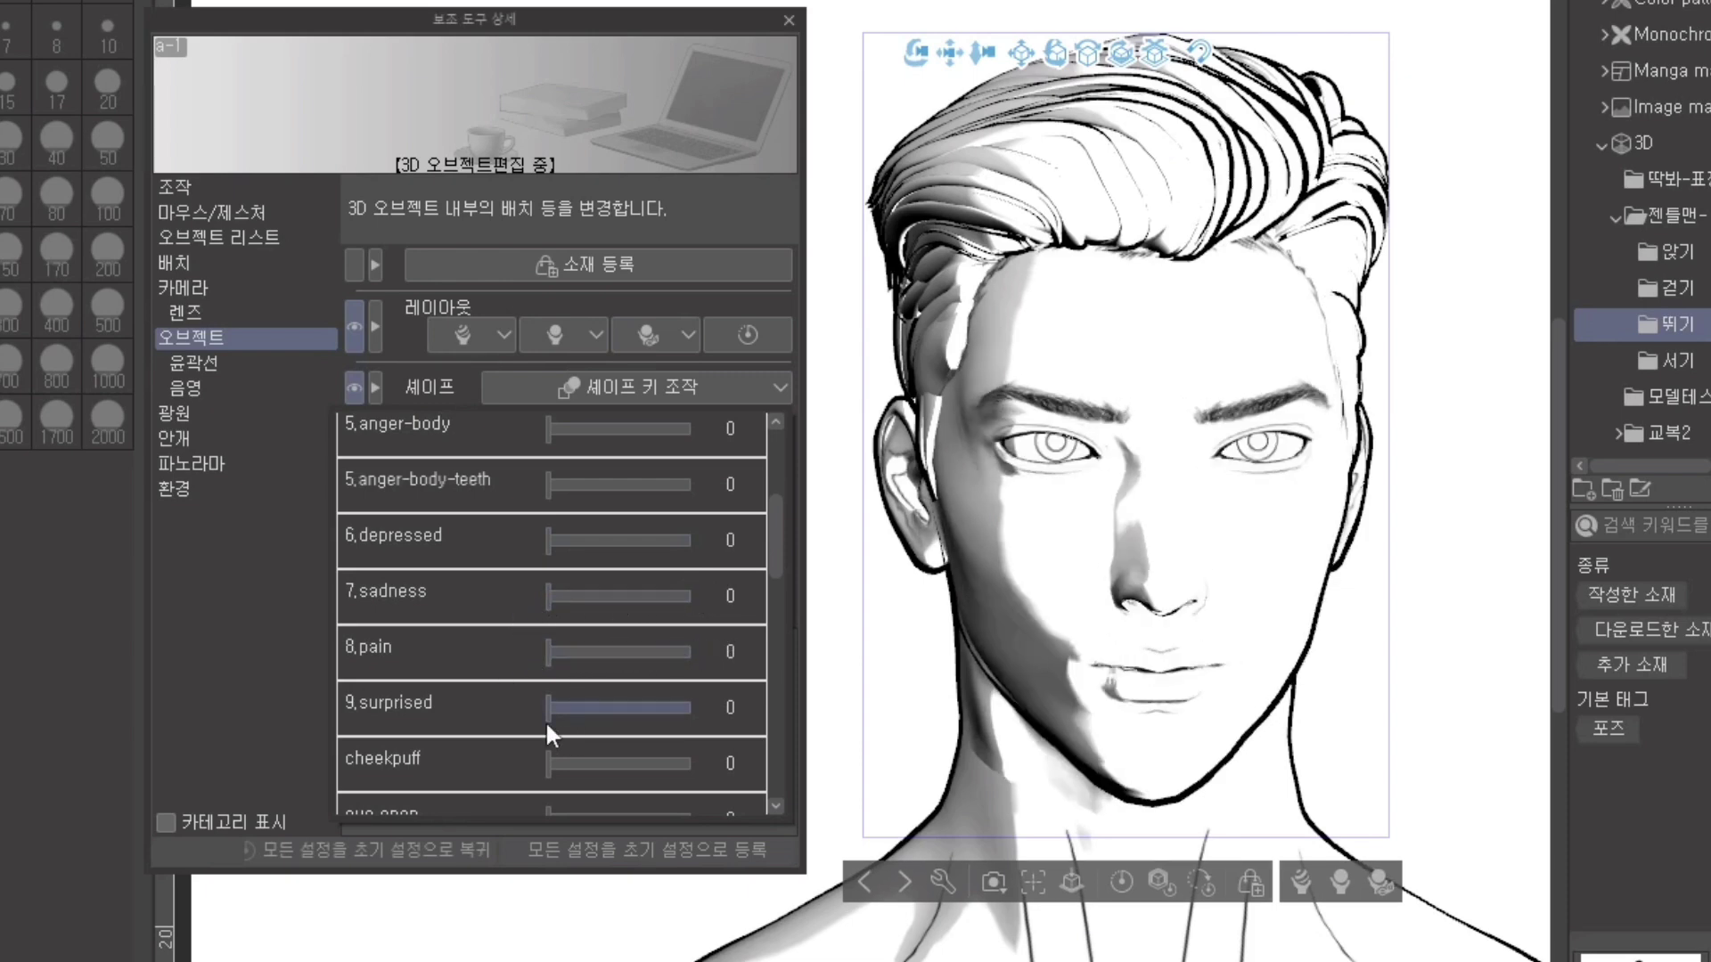
pyautogui.moveTo(546, 720)
pyautogui.mouseDown()
pyautogui.moveTo(688, 695)
pyautogui.moveTo(540, 726)
pyautogui.mouseUp()
pyautogui.moveTo(671, 742); pyautogui.dragTo(521, 751)
# Step: Try the eye open, eye open L and eye open R shape keys, and return them to 0
pyautogui.moveTo(775, 544); pyautogui.dragTo(766, 602)
pyautogui.moveTo(548, 563)
pyautogui.mouseDown()
pyautogui.moveTo(690, 563)
pyautogui.moveTo(538, 595)
pyautogui.mouseUp()
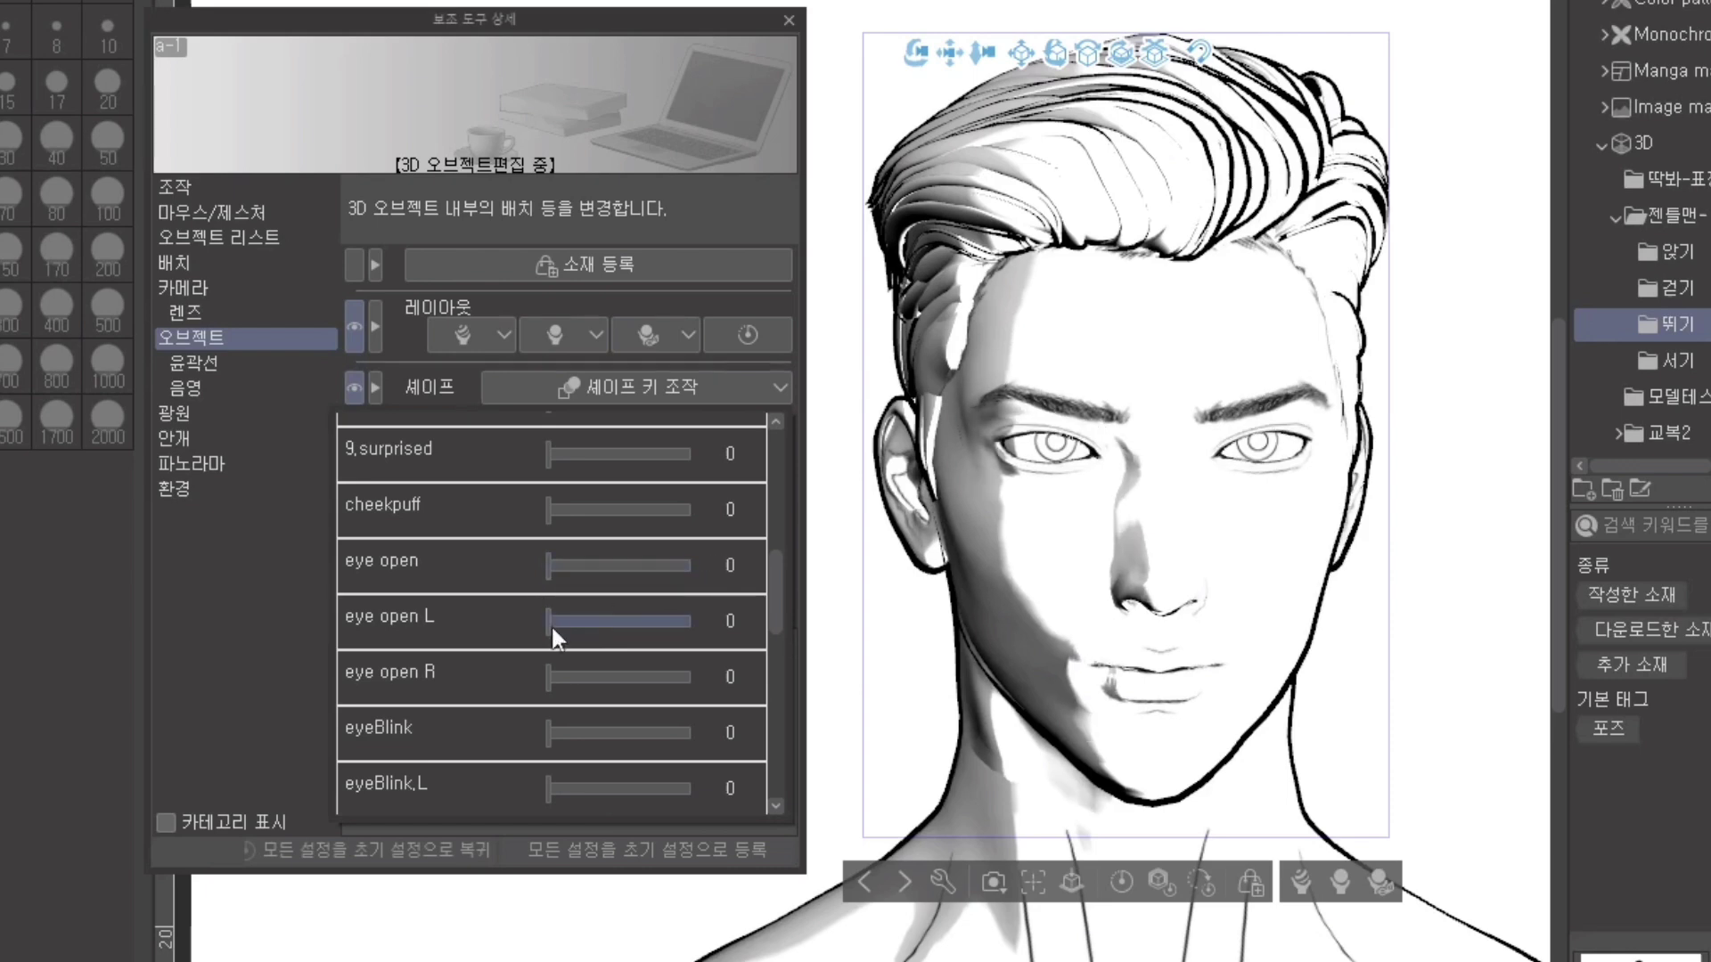
pyautogui.moveTo(659, 618); pyautogui.dragTo(531, 646)
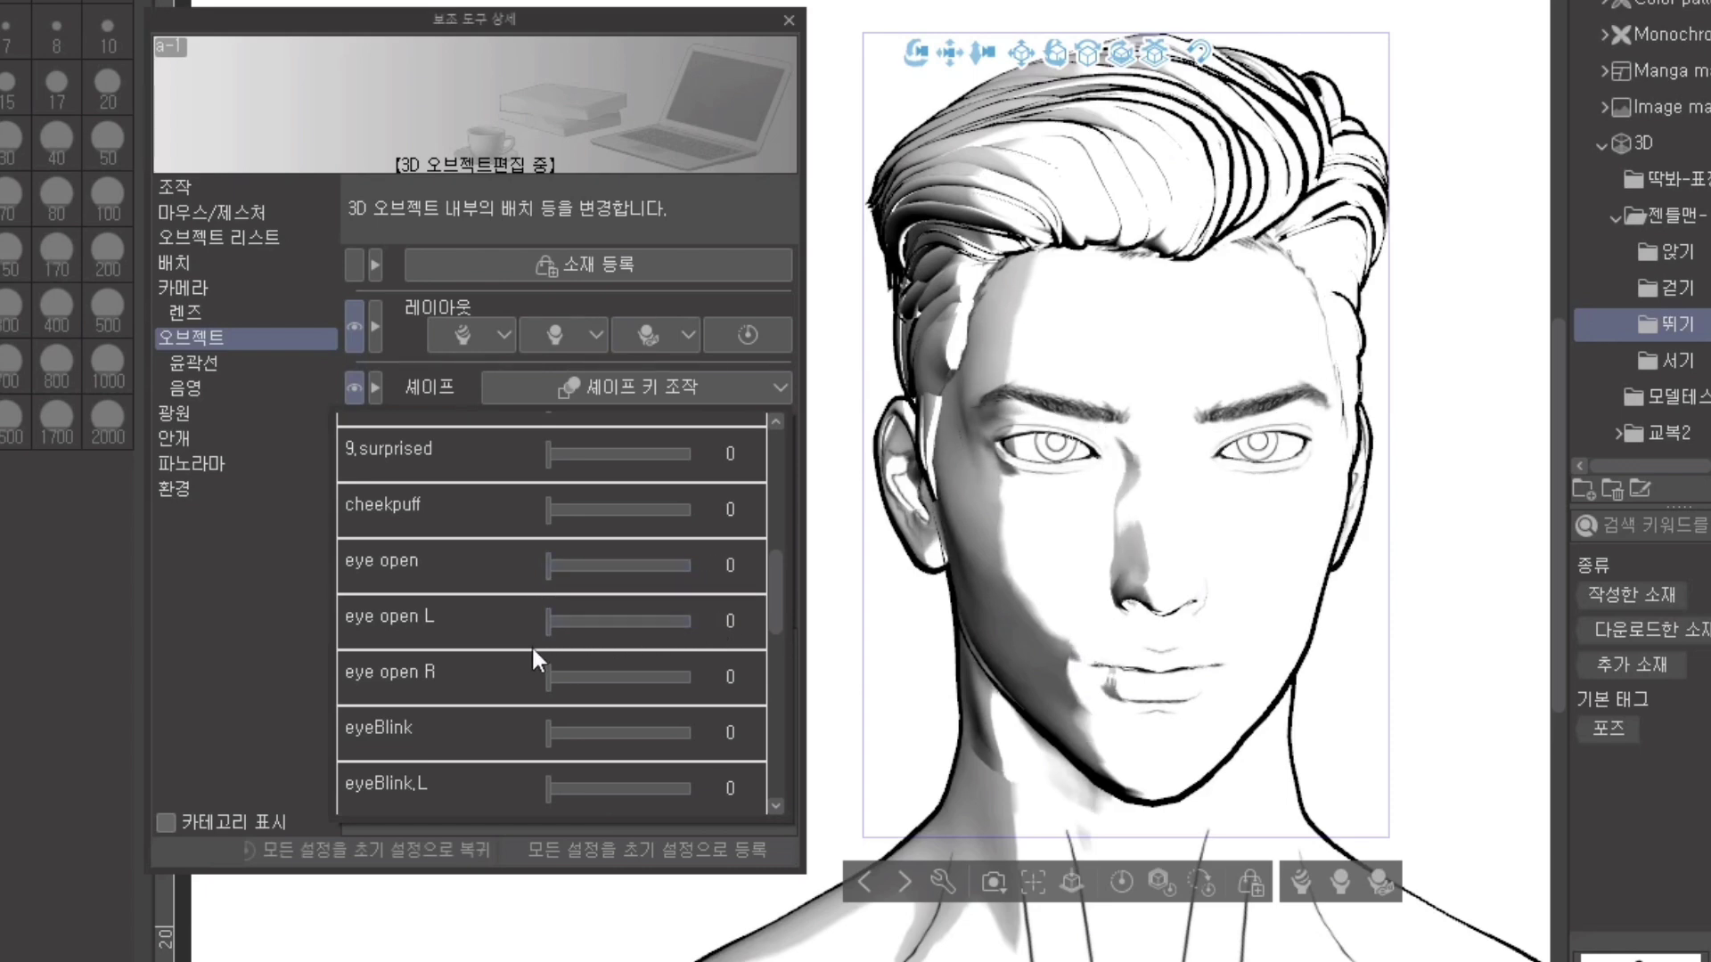
pyautogui.moveTo(641, 686); pyautogui.dragTo(738, 686)
# Step: Try the eyeBlink and eyeBlink_L shape keys at 100 to close the eyes, and return both to 0
pyautogui.moveTo(622, 695); pyautogui.dragTo(715, 724)
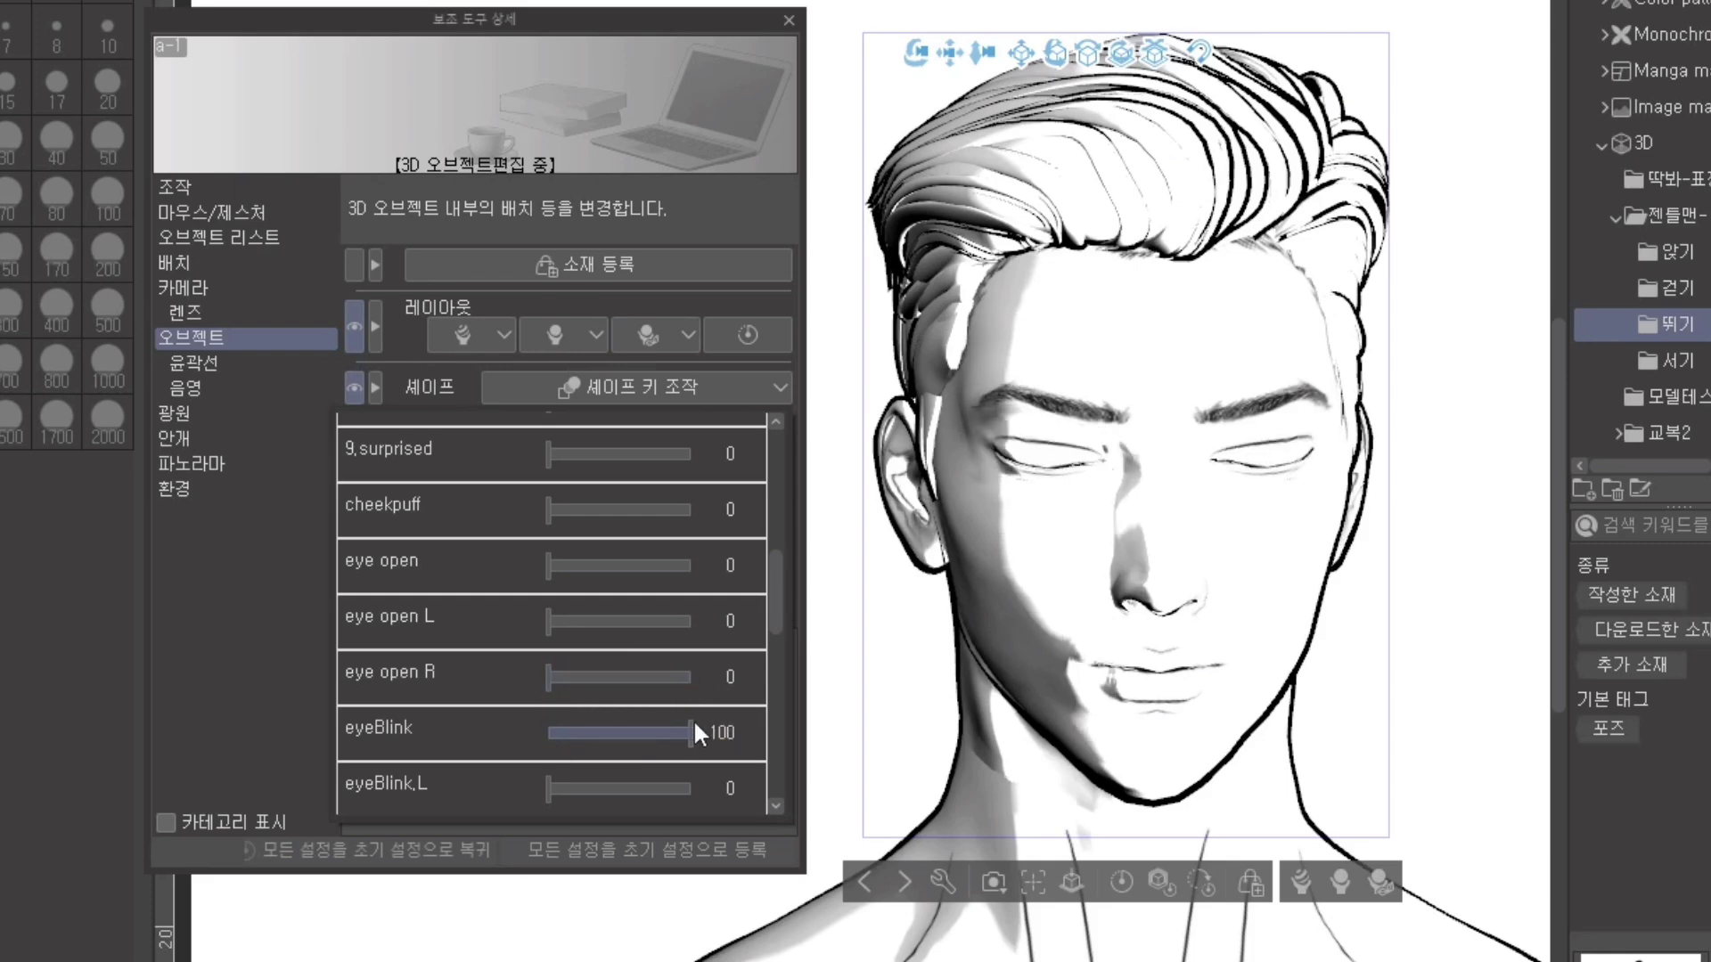
pyautogui.moveTo(602, 732); pyautogui.dragTo(546, 733)
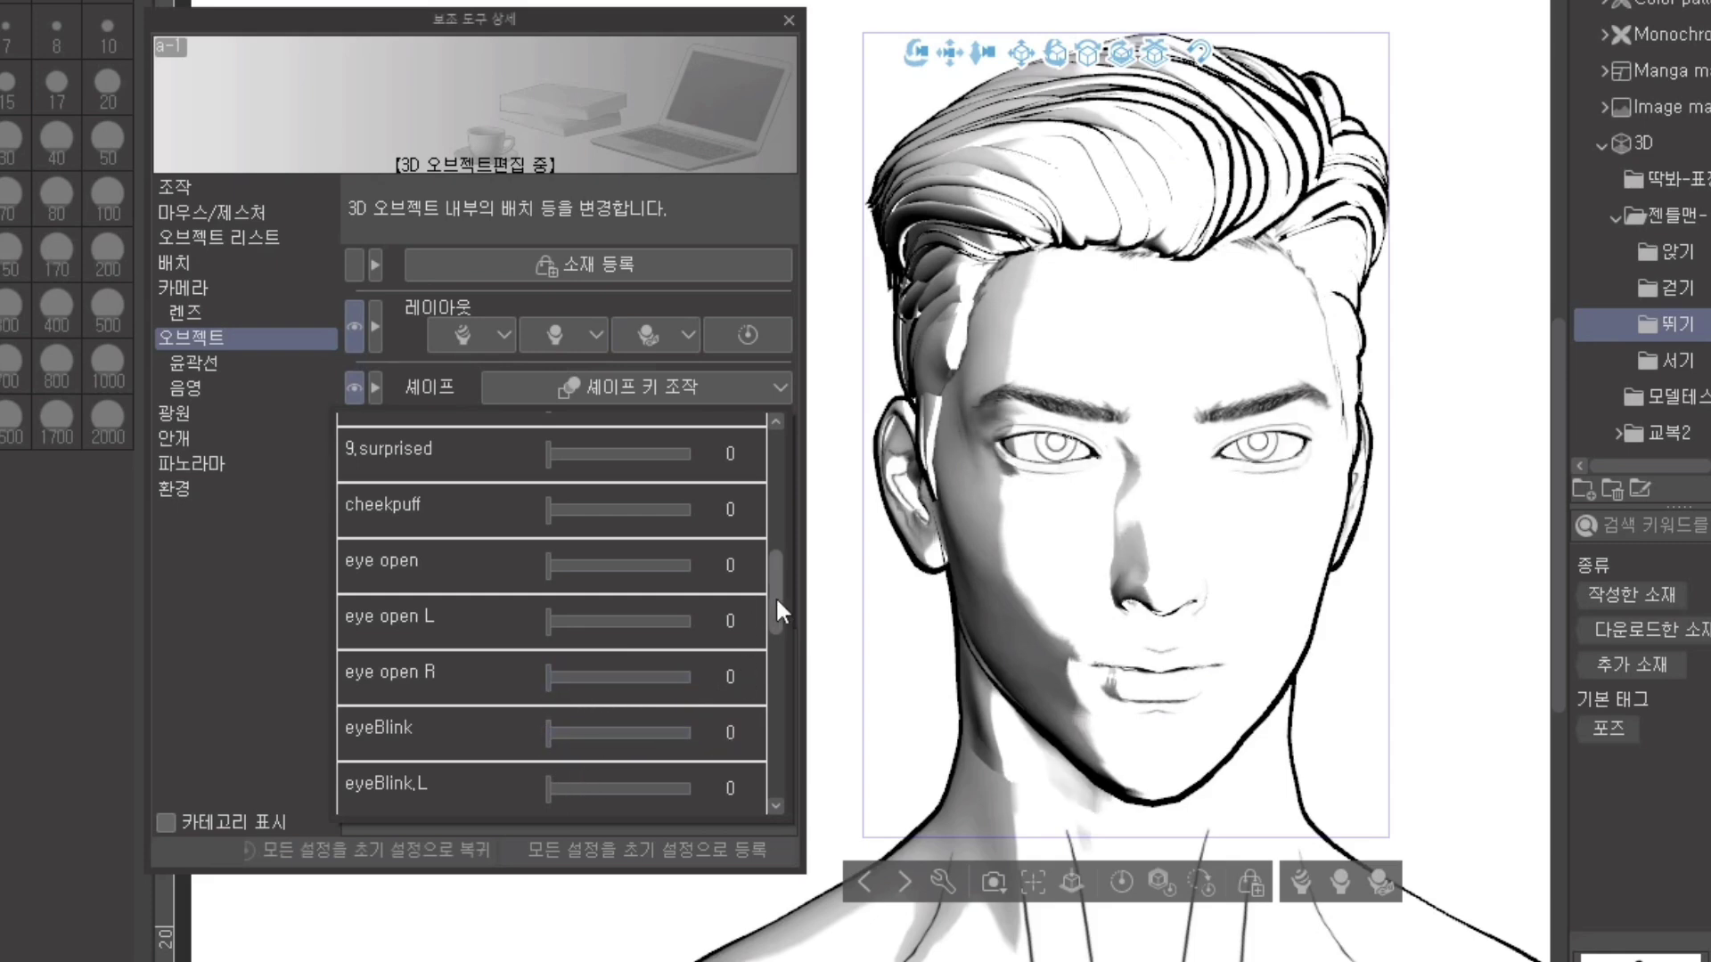
pyautogui.moveTo(777, 611); pyautogui.dragTo(688, 654)
pyautogui.moveTo(589, 615); pyautogui.dragTo(707, 611)
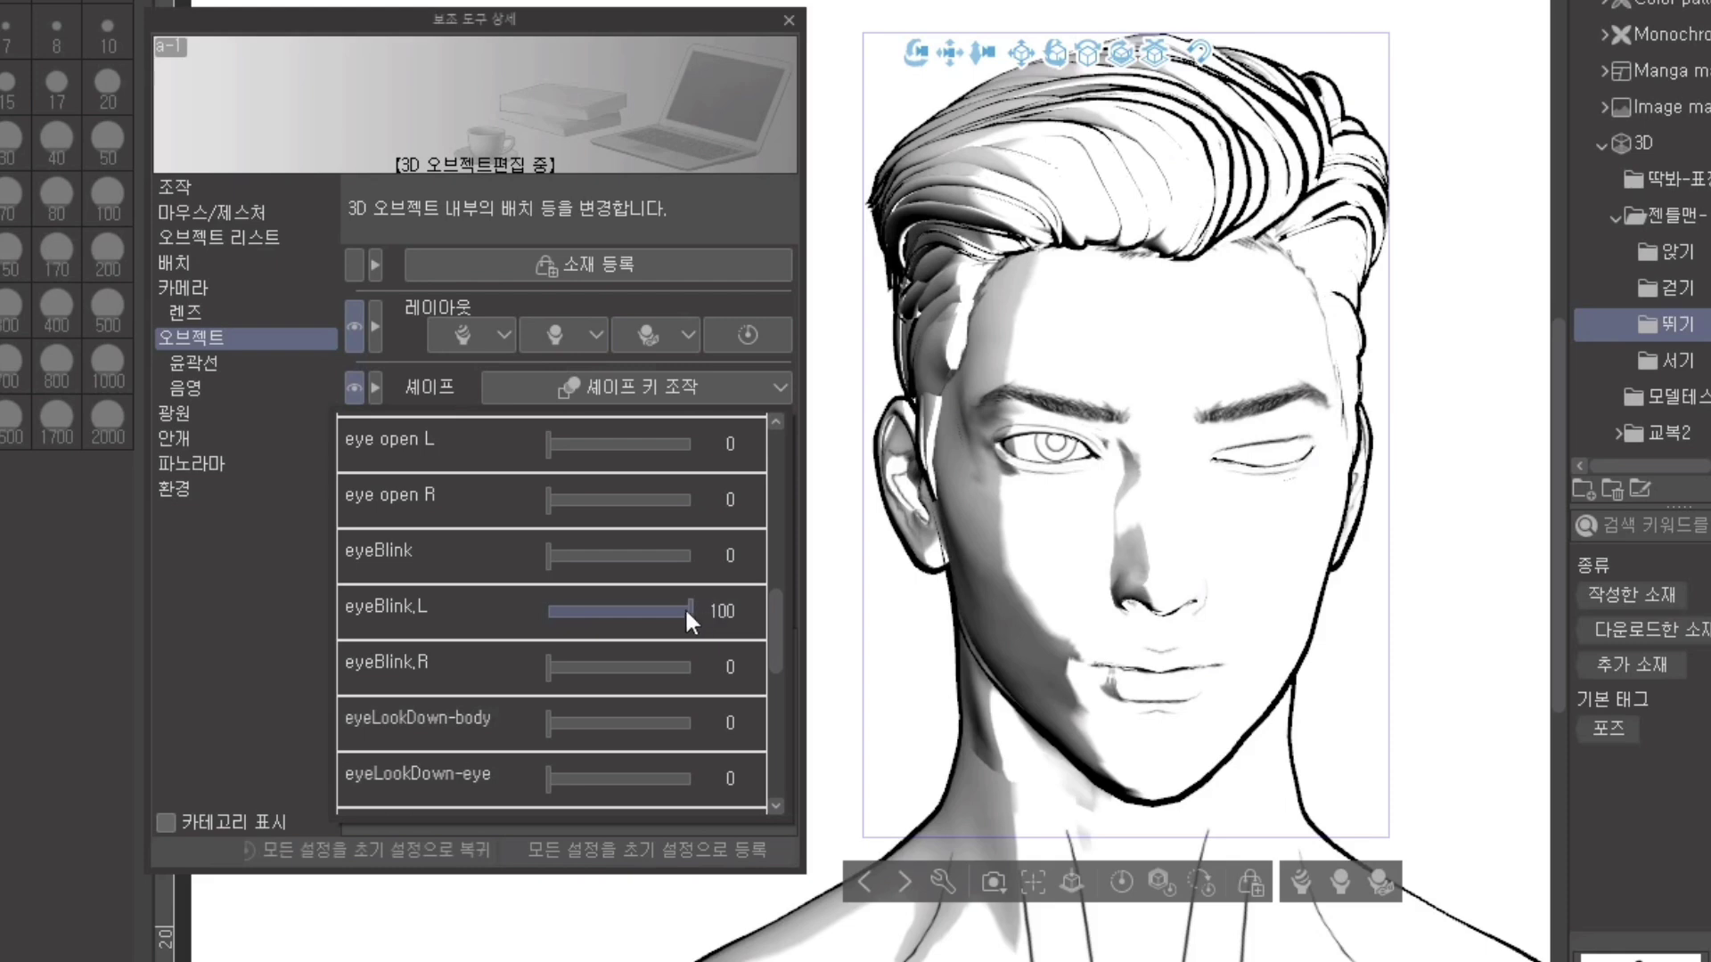
pyautogui.moveTo(580, 616); pyautogui.dragTo(536, 670)
# Step: Try the eyeLookDown-body shape key at 58 together with eyeLookDown-eye, and return both to 0
pyautogui.moveTo(591, 721); pyautogui.dragTo(629, 717)
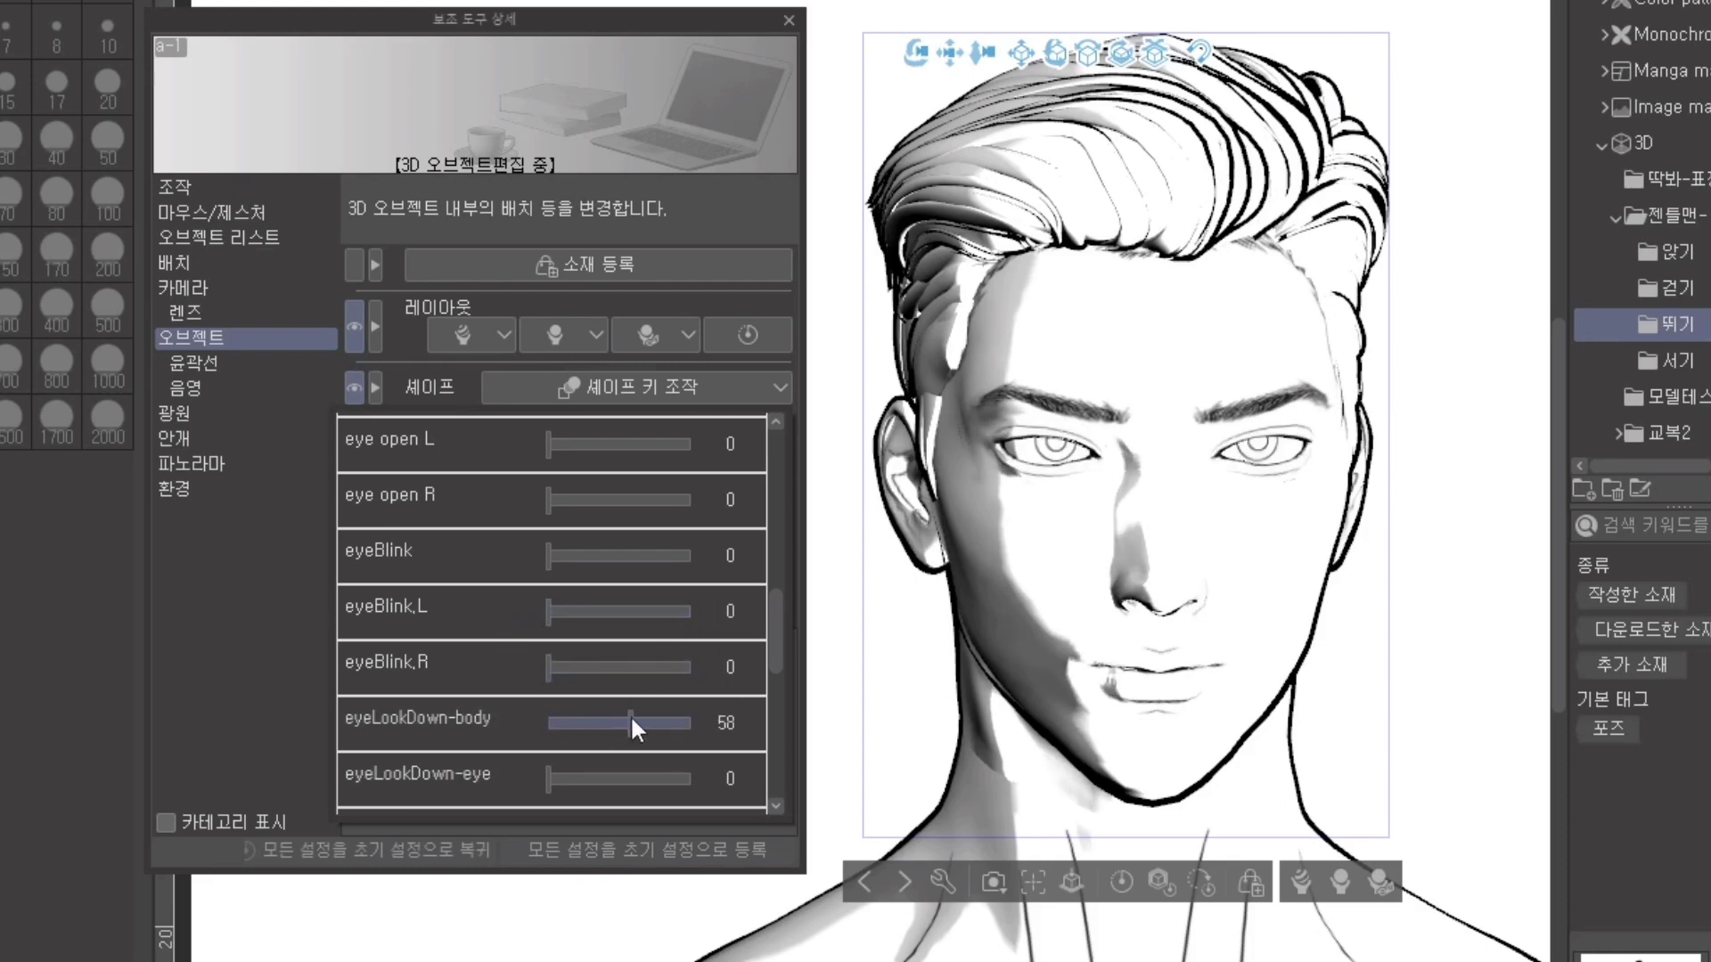
pyautogui.moveTo(549, 777); pyautogui.dragTo(596, 724)
pyautogui.moveTo(691, 779); pyautogui.dragTo(512, 718)
# Step: Try the sideways gaze with eyeLookOut_L at 97 and with eyeLookOut_R, and return both to 0
pyautogui.moveTo(777, 650); pyautogui.dragTo(761, 725)
pyautogui.click(684, 433)
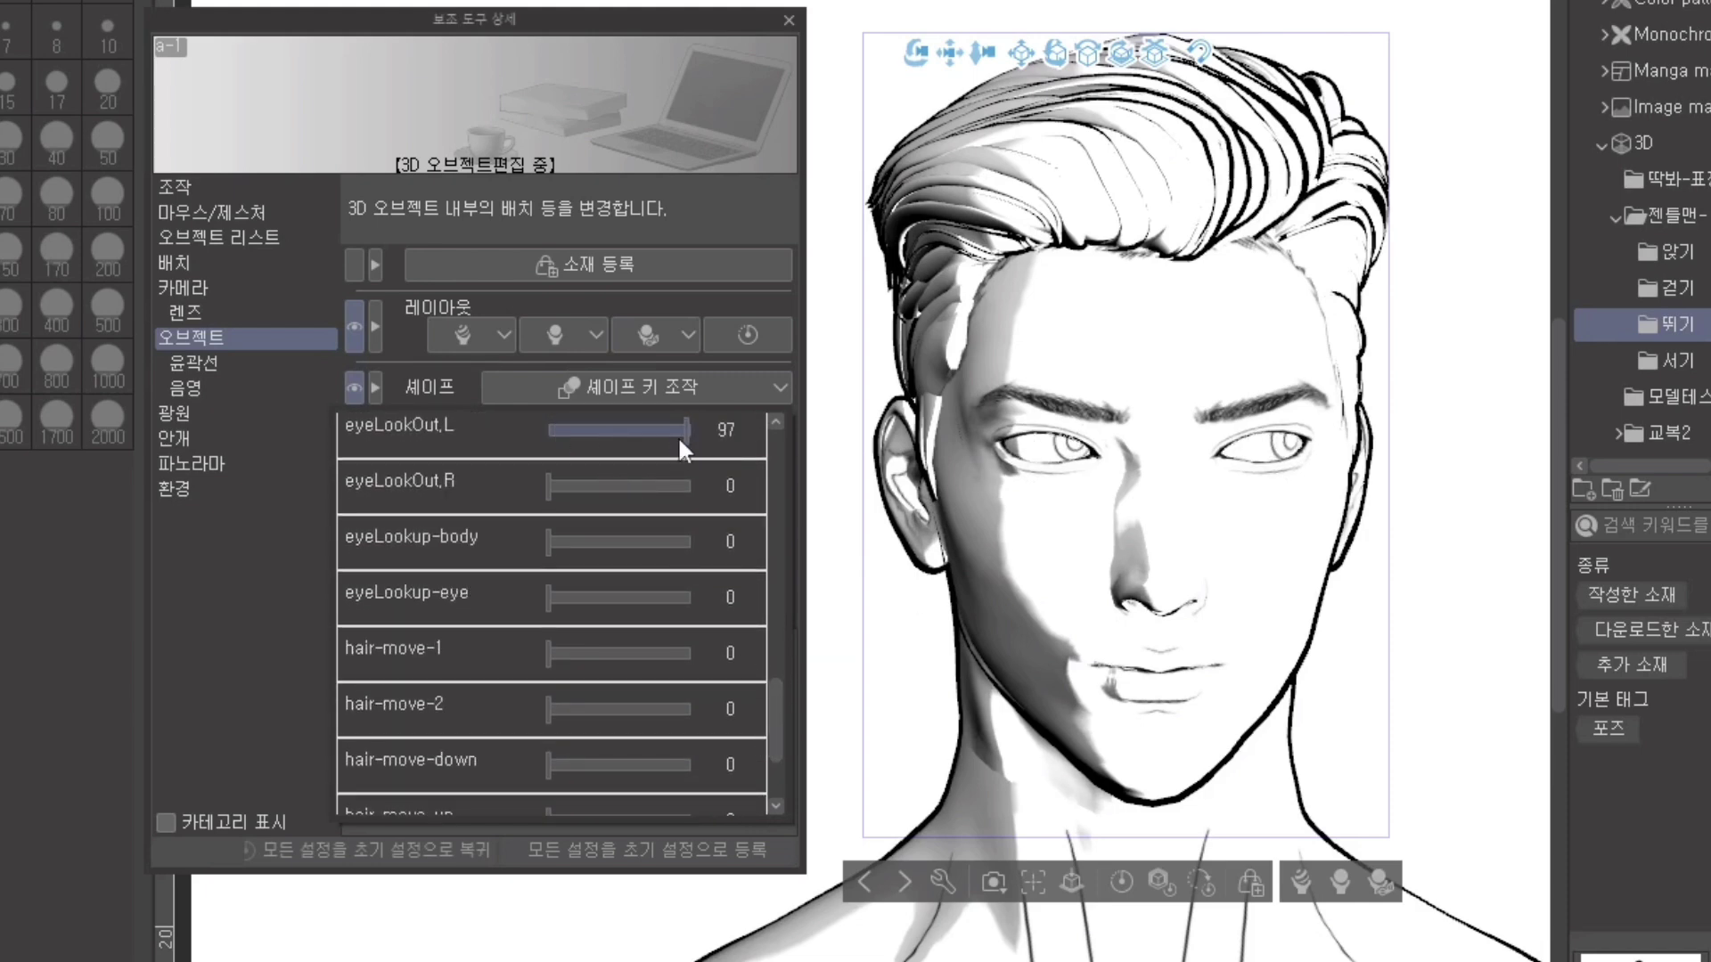
pyautogui.moveTo(585, 440); pyautogui.dragTo(510, 461)
pyautogui.moveTo(618, 484); pyautogui.dragTo(551, 492)
# Step: Try the upward gaze with eyeLookup-body at 87 and eyeLookup-eye at 67, and return both to 0
pyautogui.moveTo(554, 551); pyautogui.dragTo(597, 544)
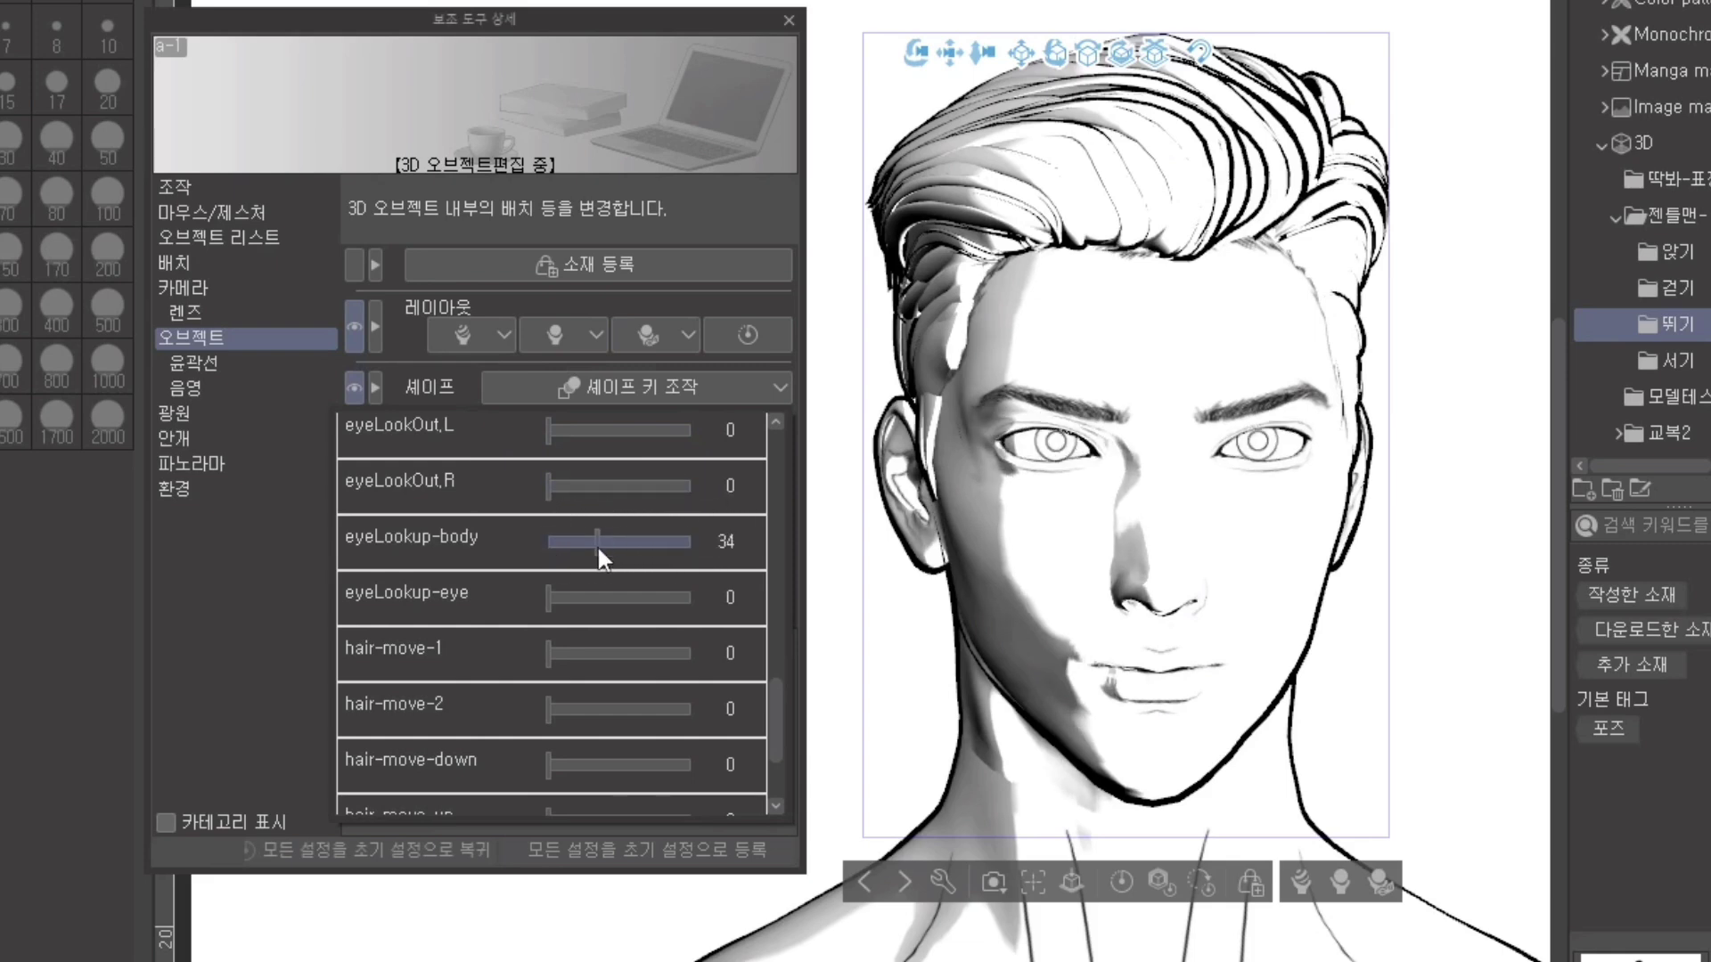
pyautogui.moveTo(562, 607); pyautogui.dragTo(601, 601)
pyautogui.moveTo(601, 542); pyautogui.dragTo(672, 535)
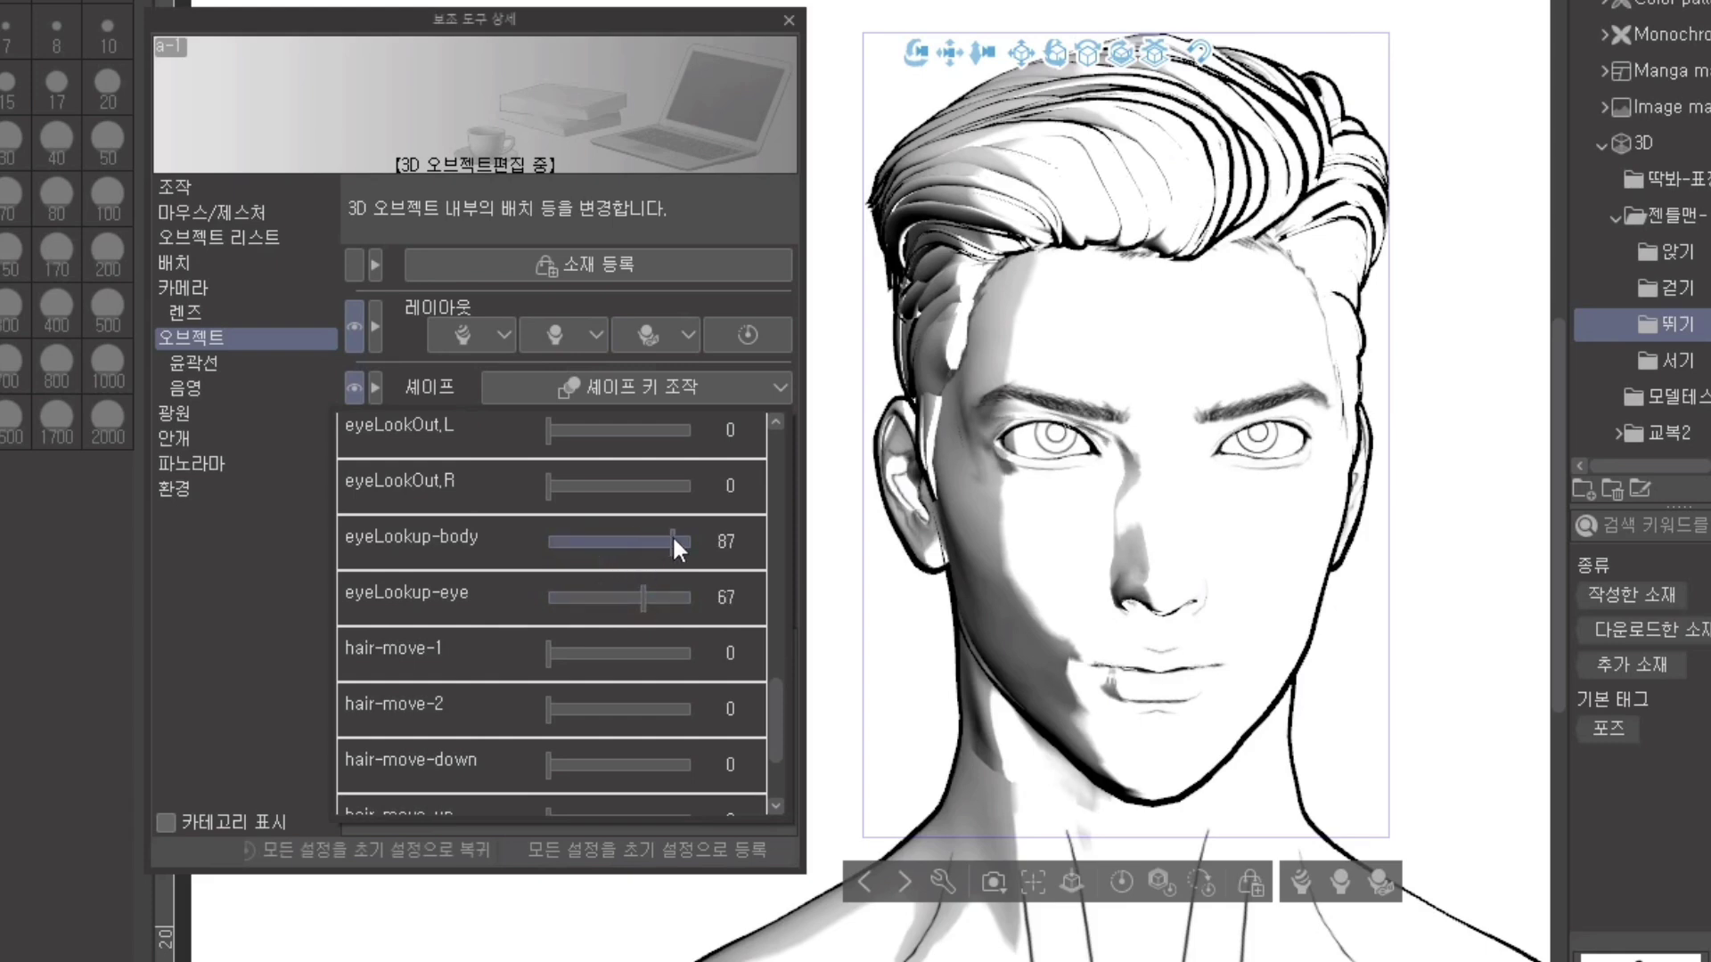
pyautogui.moveTo(648, 595); pyautogui.dragTo(526, 553)
pyautogui.moveTo(699, 604); pyautogui.dragTo(523, 605)
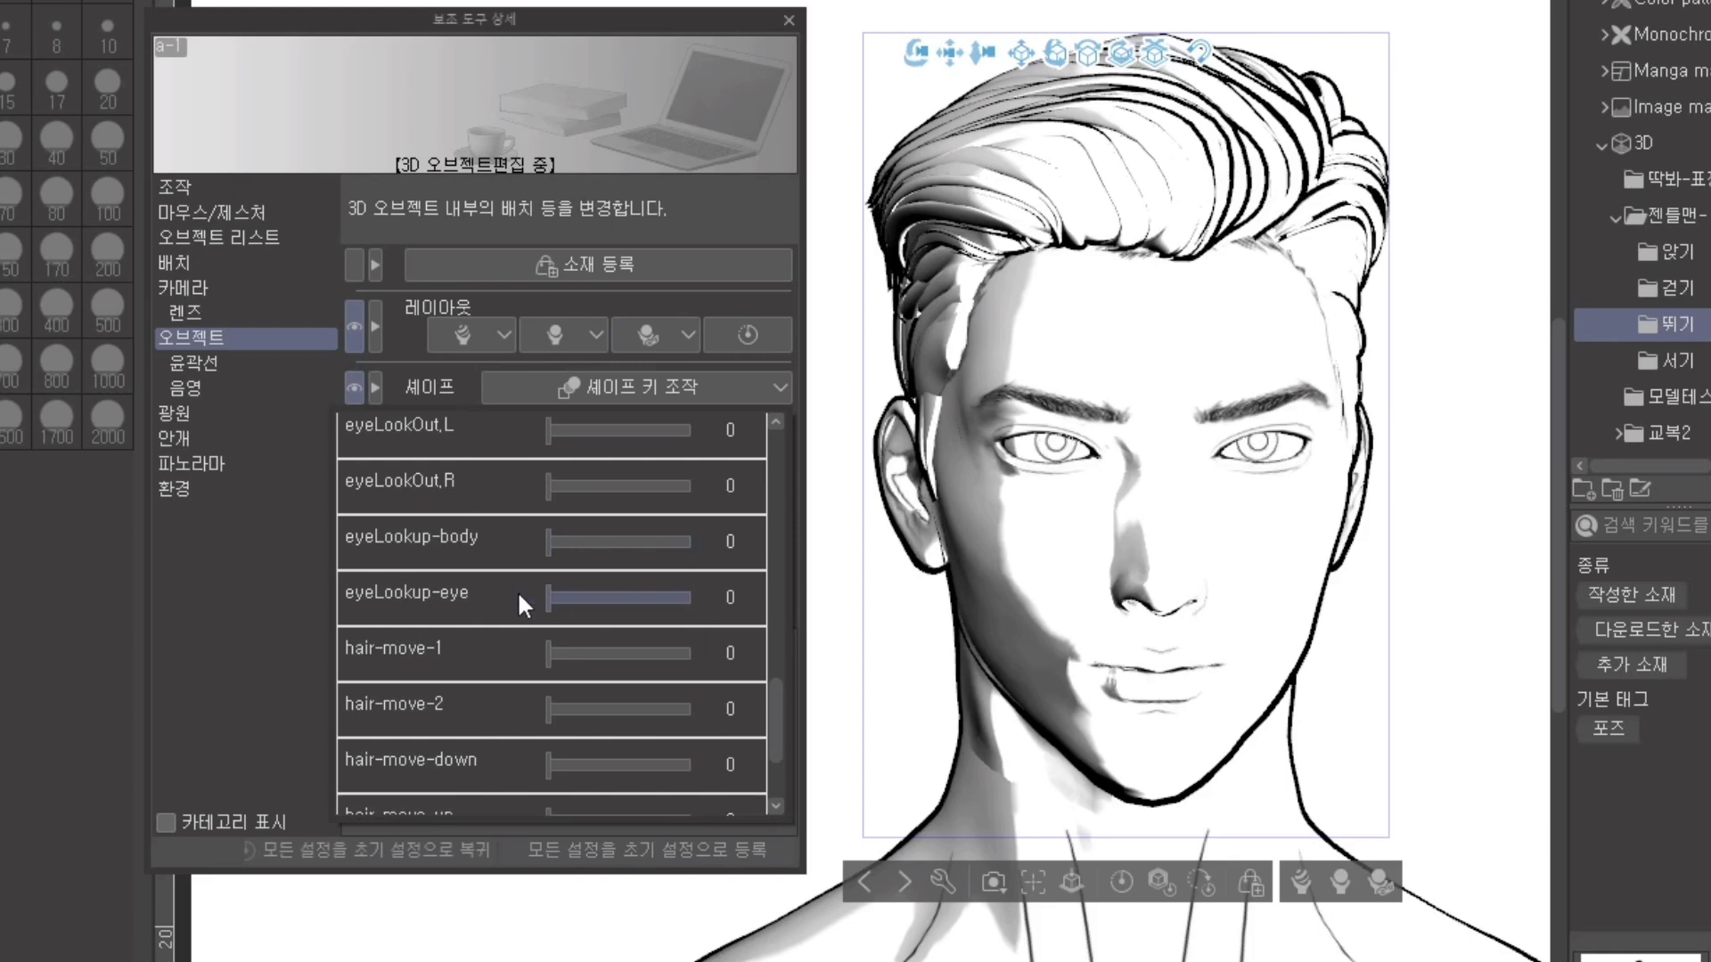
# Step: Try the hair shape keys with hair-move-1 at 100, hair-move-down at 89 and hair-move-up, resetting each tested key to 0
pyautogui.moveTo(650, 655); pyautogui.dragTo(707, 655)
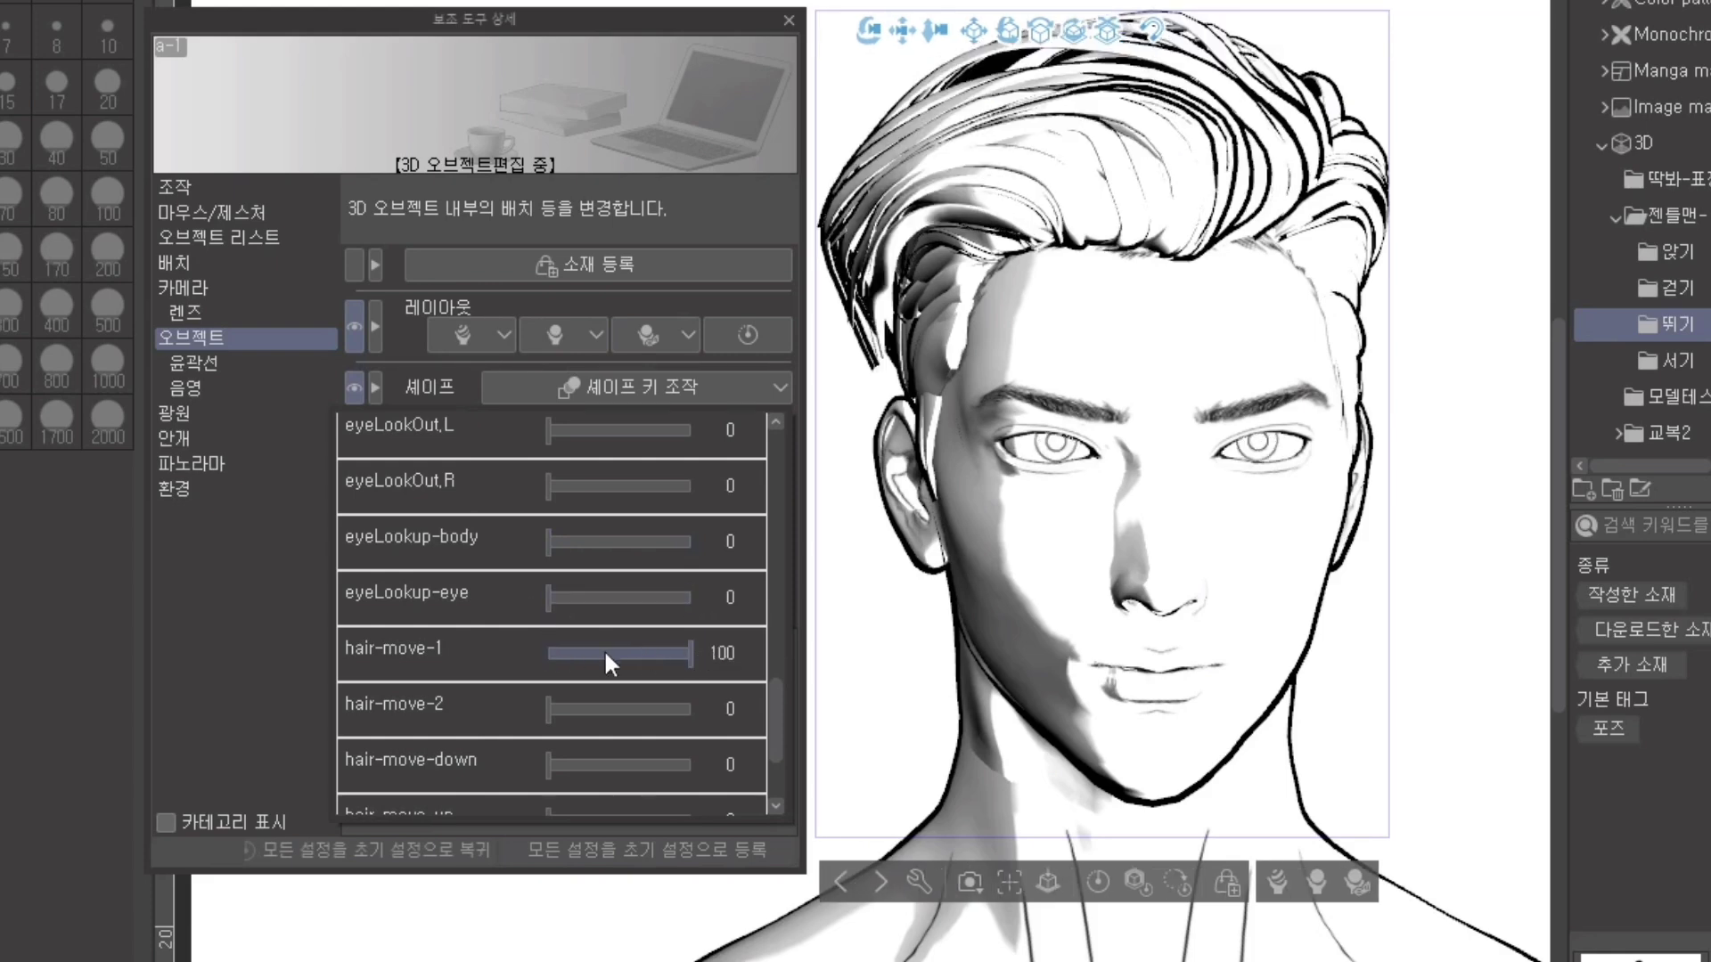
pyautogui.moveTo(602, 649); pyautogui.dragTo(538, 758)
pyautogui.click(554, 718)
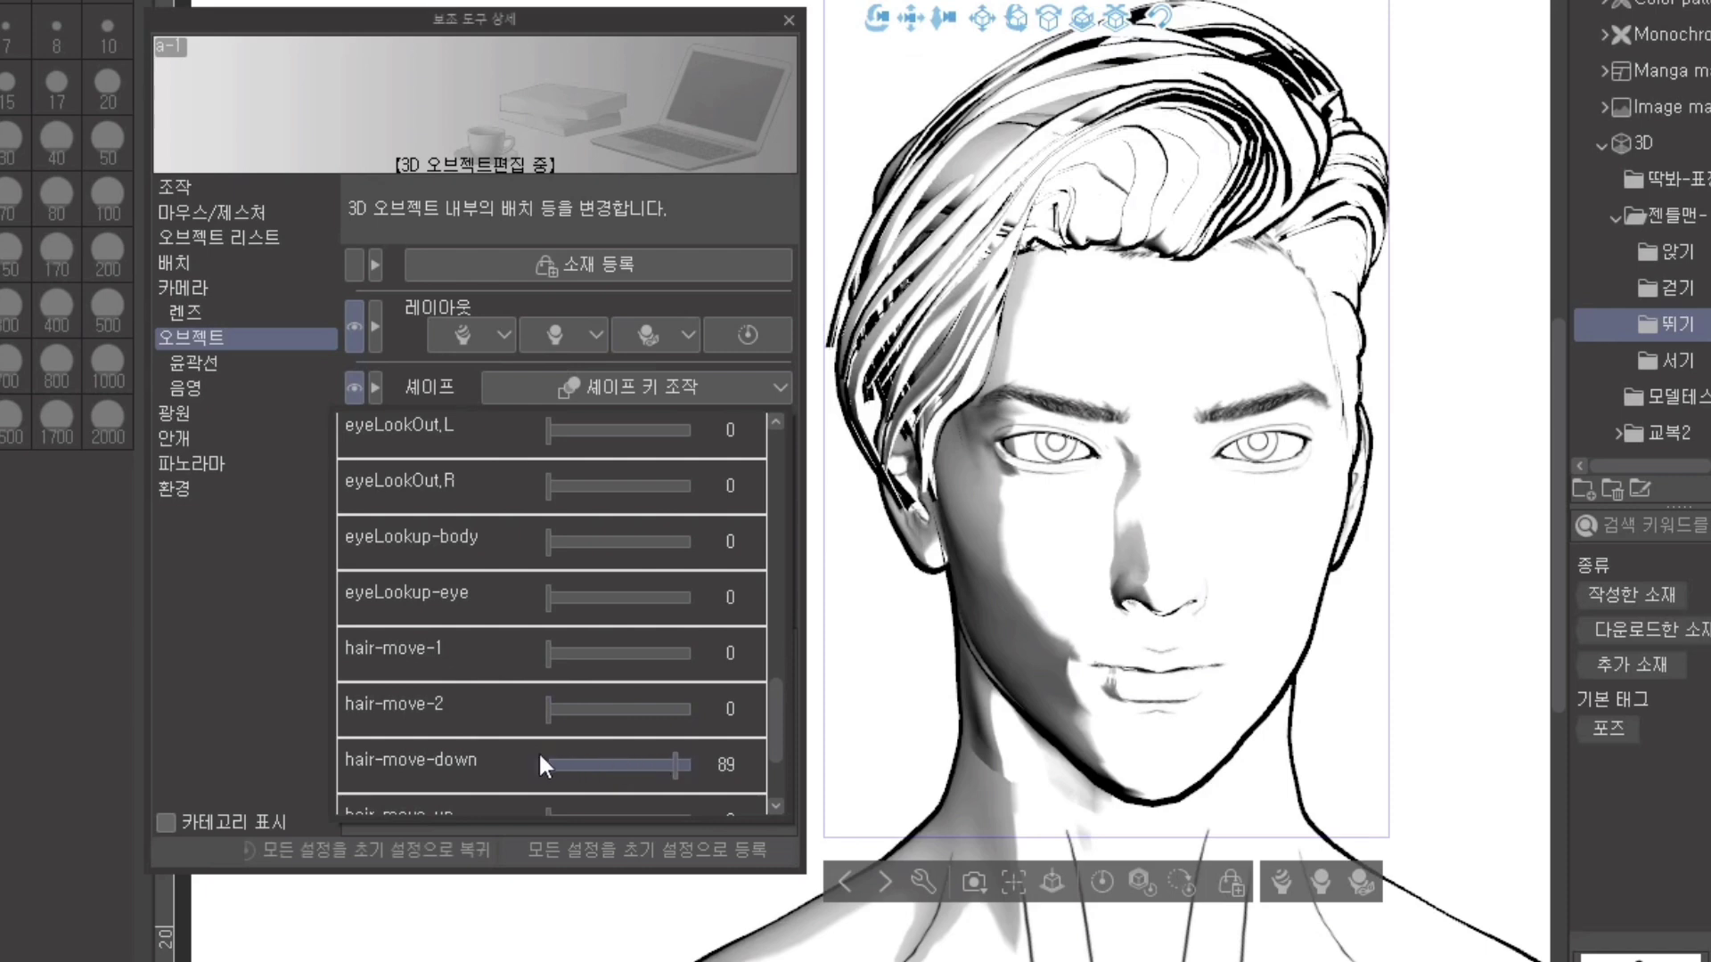
pyautogui.scroll(-1, 777, 751)
pyautogui.scroll(-2, 777, 751)
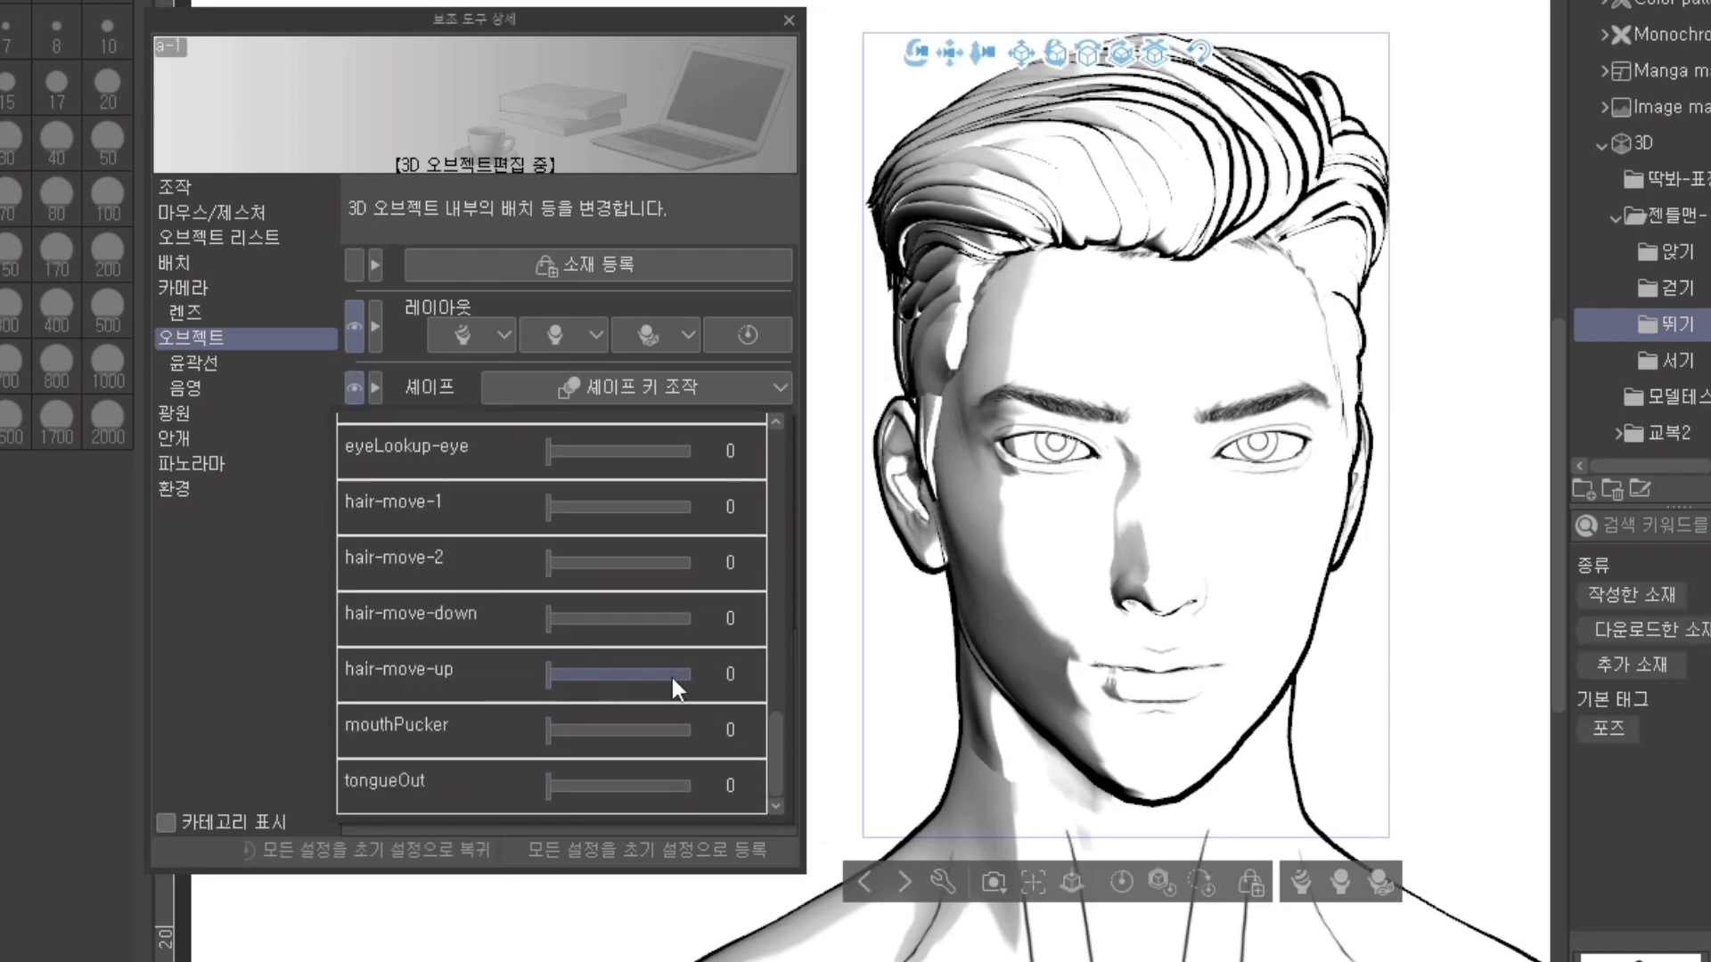
pyautogui.moveTo(673, 675); pyautogui.dragTo(638, 777)
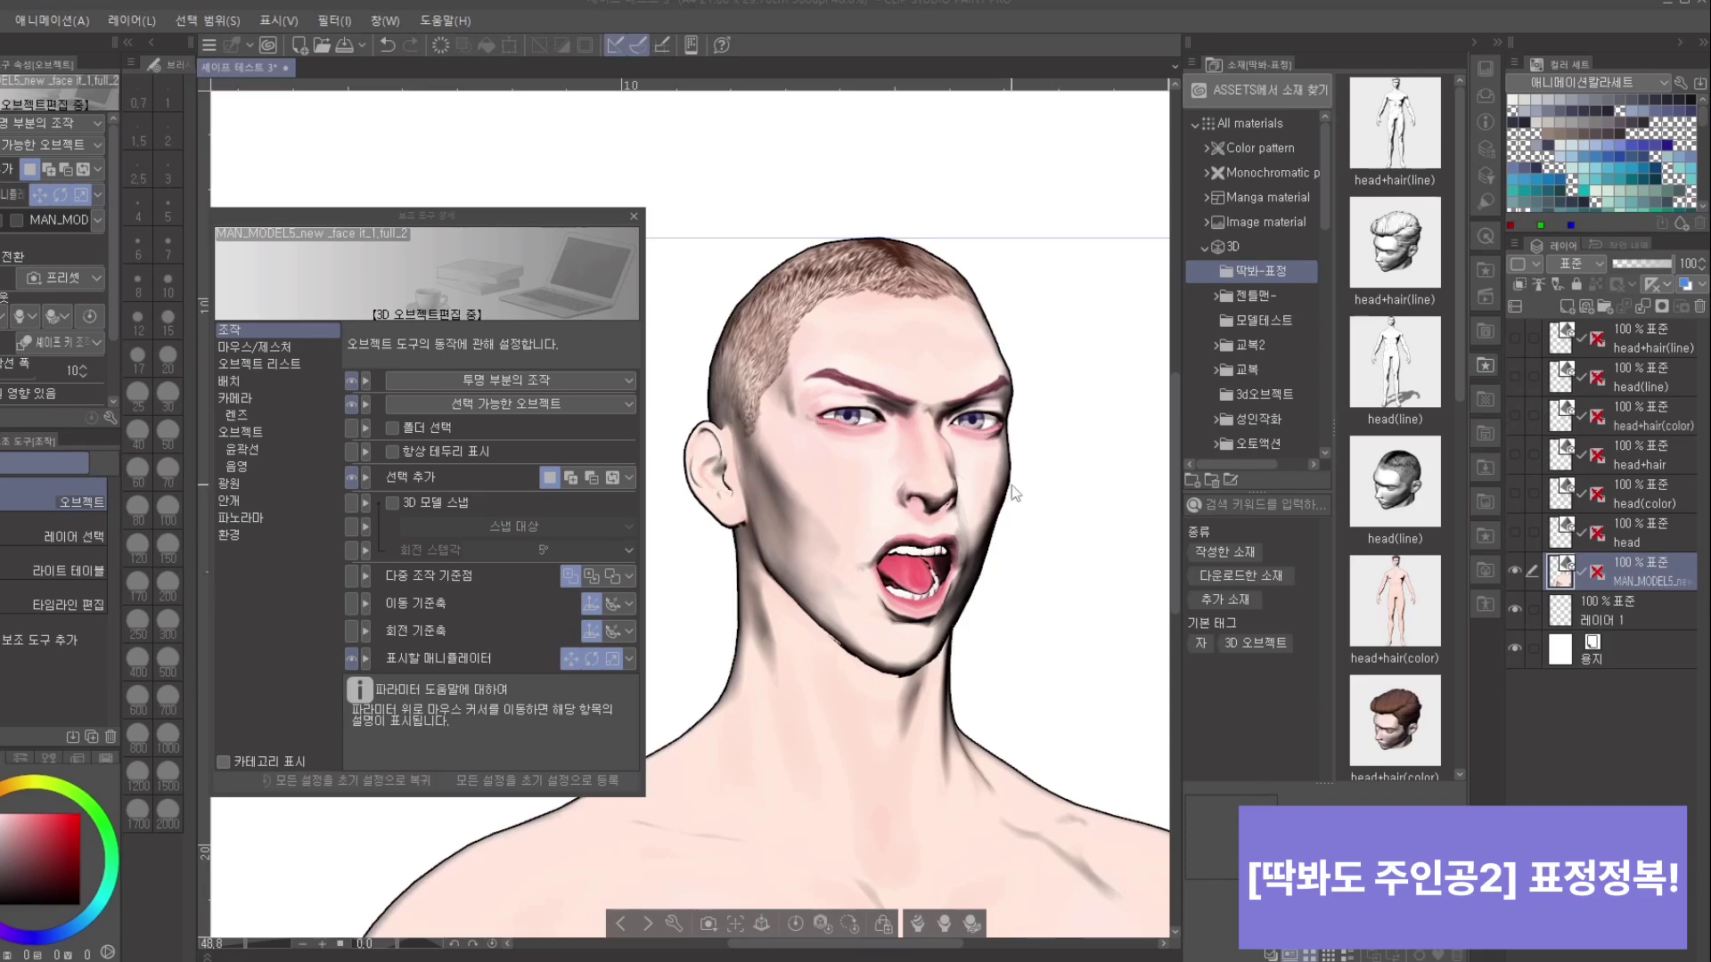
# Step: Rotate the jaw of the coloured male model slightly to open its mouth wider, and deselect the jaw
pyautogui.moveTo(1080, 672)
pyautogui.mouseDown()
pyautogui.moveTo(1083, 641)
pyautogui.moveTo(1001, 683)
pyautogui.moveTo(1085, 661)
pyautogui.mouseUp()
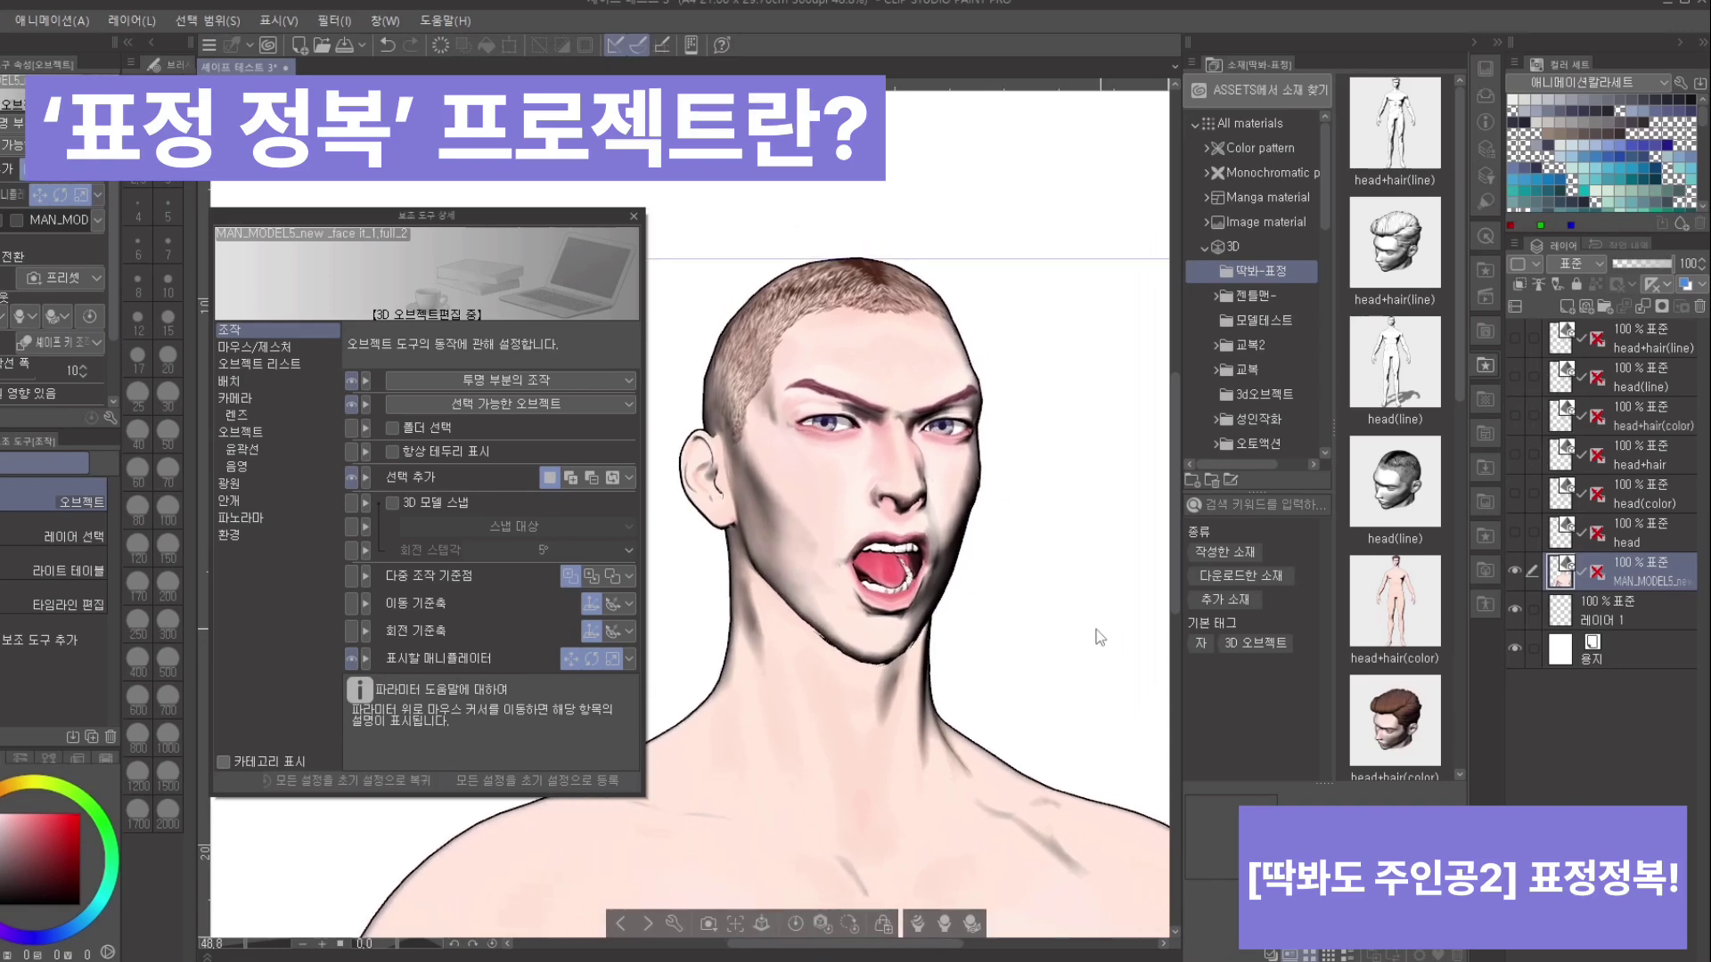
pyautogui.click(882, 657)
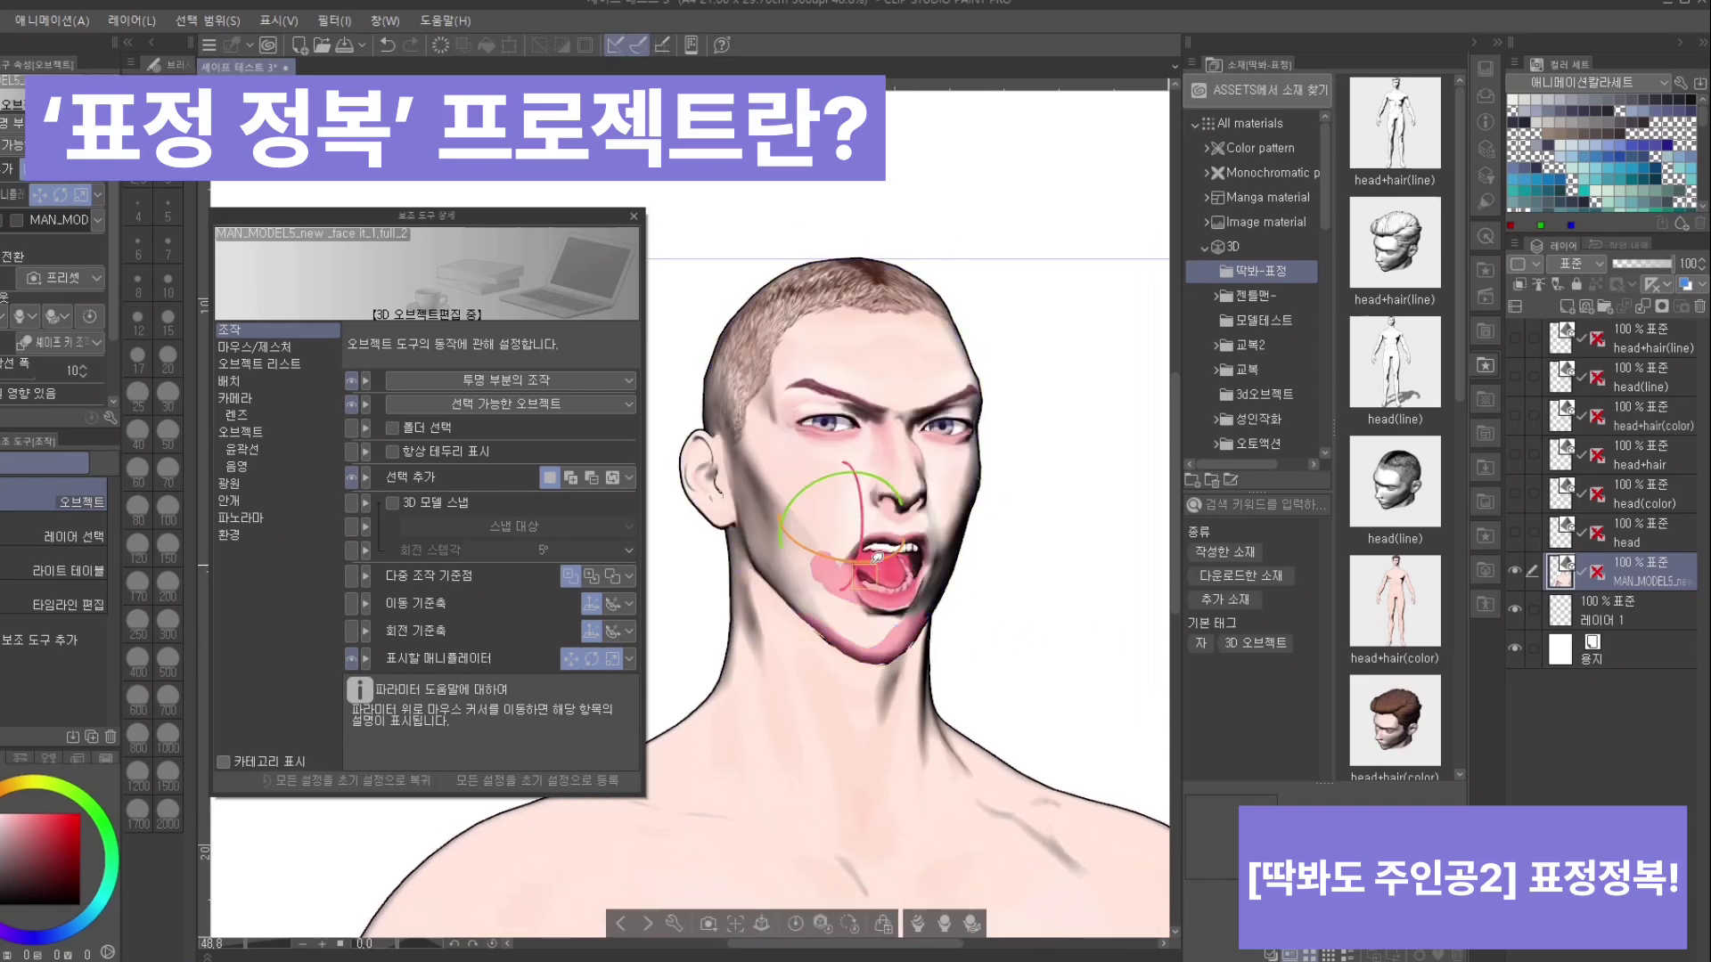
pyautogui.moveTo(862, 540)
pyautogui.mouseDown()
pyautogui.moveTo(865, 526)
pyautogui.moveTo(869, 557)
pyautogui.moveTo(853, 546)
pyautogui.mouseUp()
pyautogui.click(1023, 622)
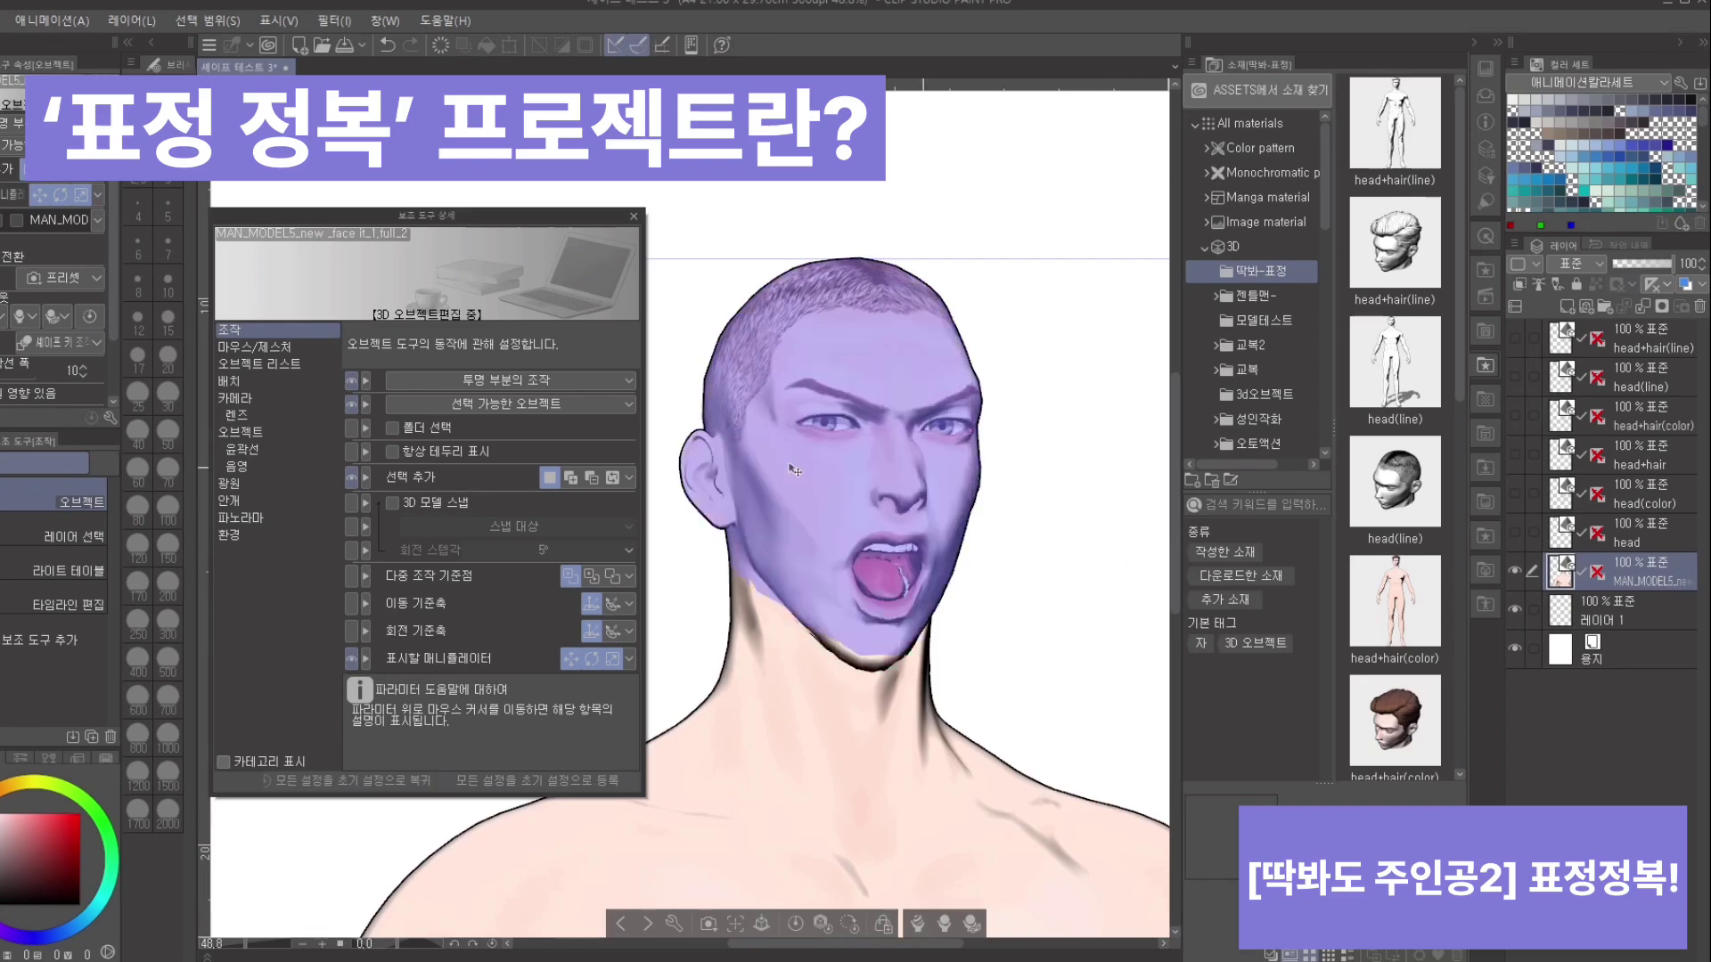
# Step: Open the coloured model's shape key list, test 1.smile and return it to 0, and adjust the 5.anger-body-teeth key
pyautogui.click(280, 435)
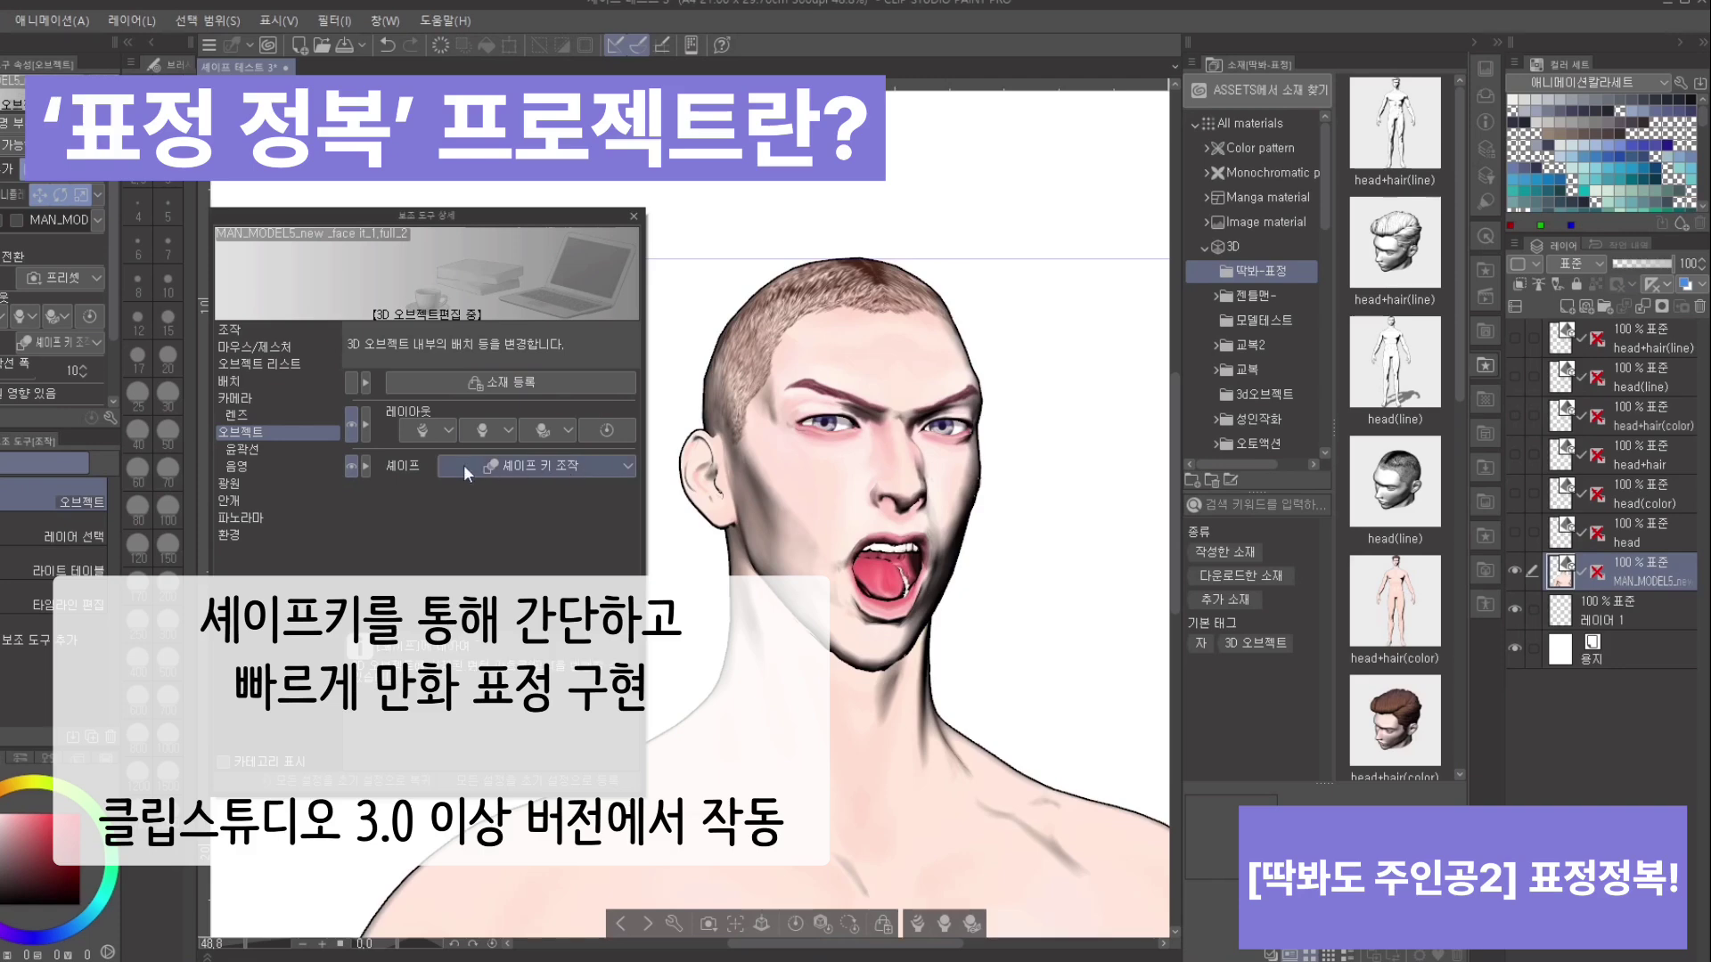
pyautogui.click(595, 469)
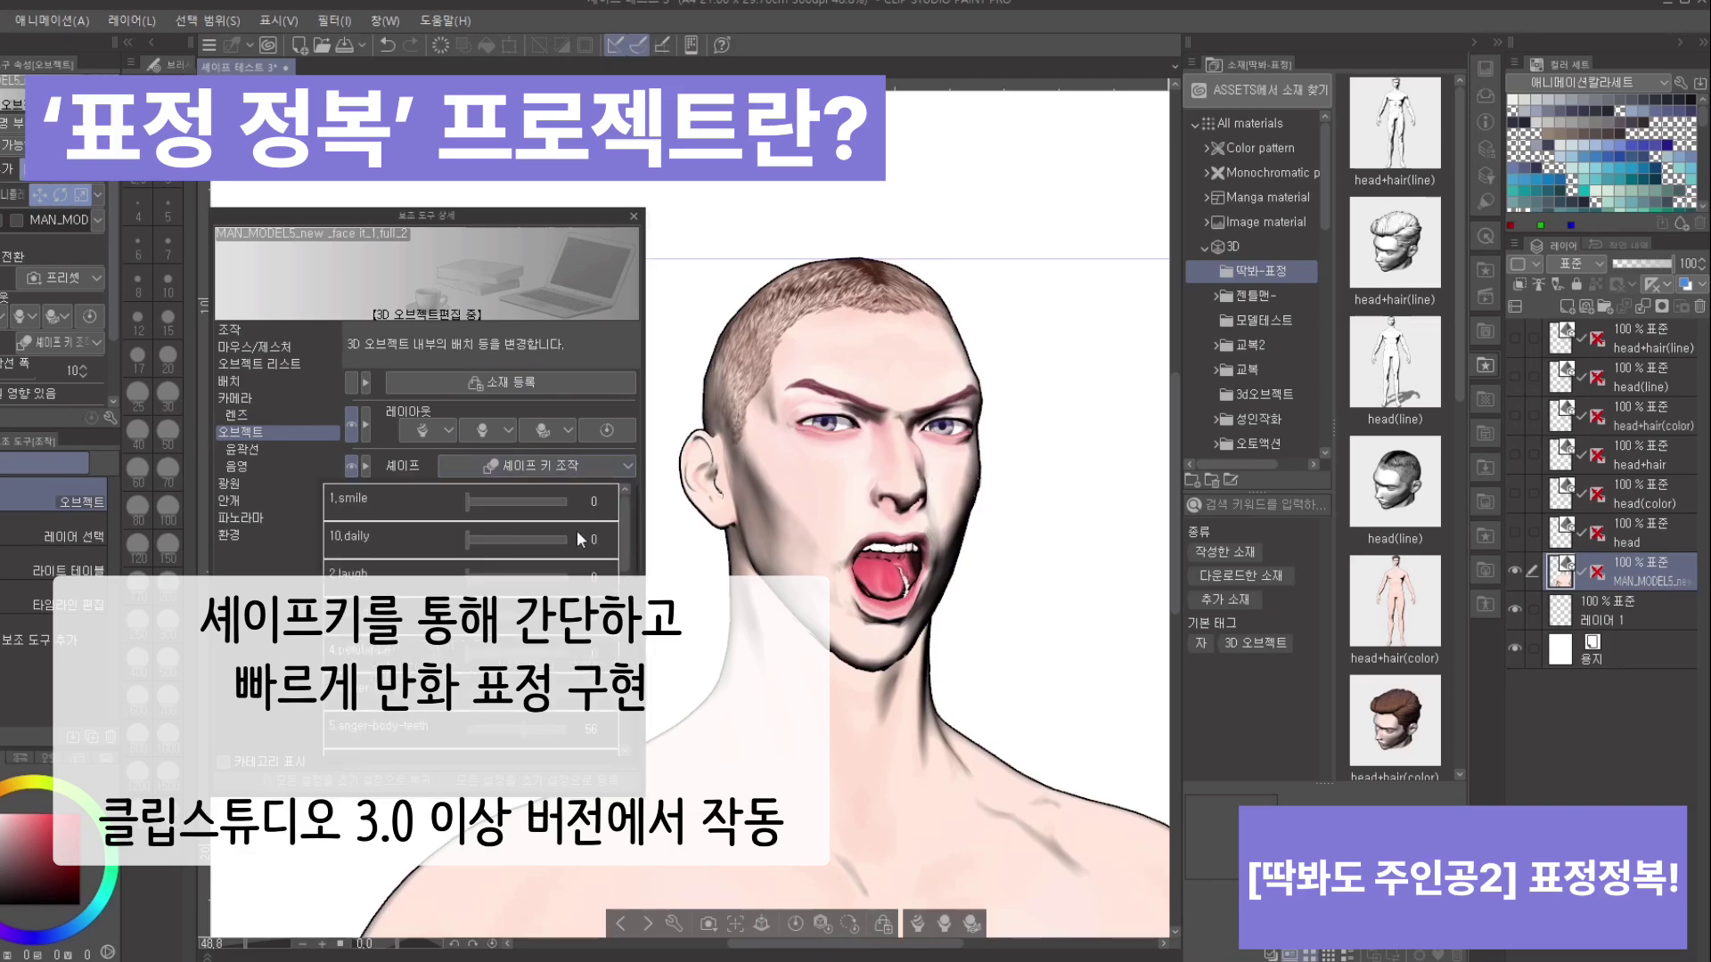
pyautogui.moveTo(474, 504)
pyautogui.mouseDown()
pyautogui.moveTo(564, 500)
pyautogui.moveTo(462, 503)
pyautogui.mouseUp()
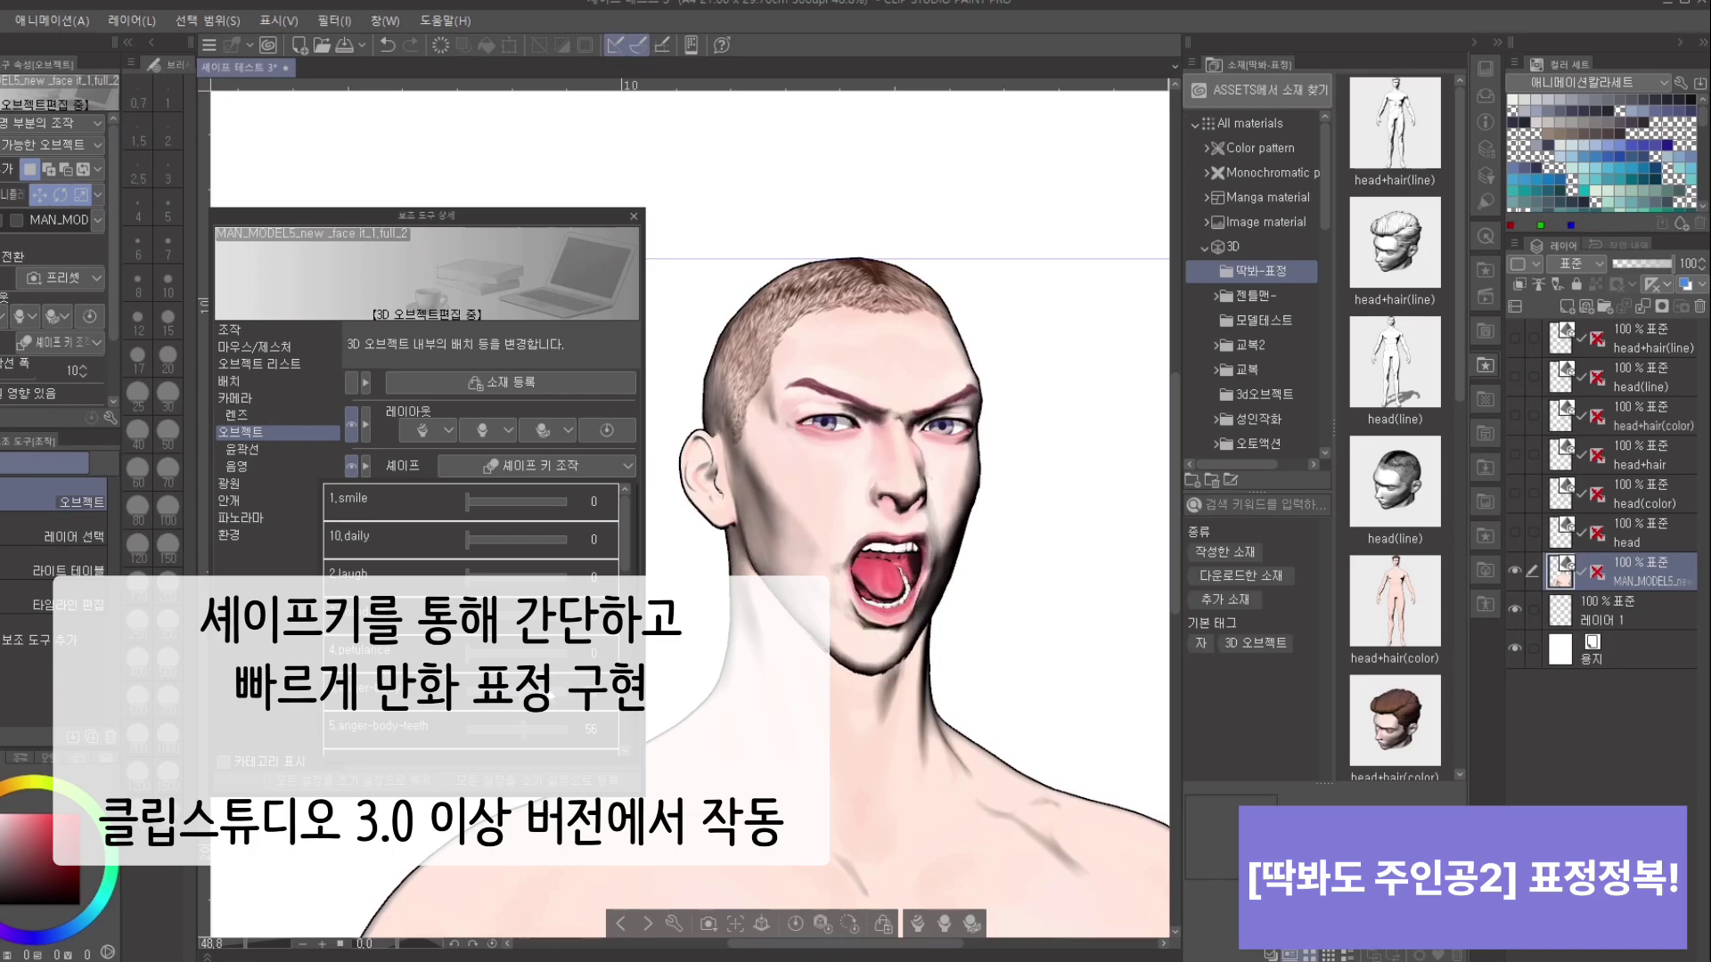
pyautogui.moveTo(533, 736)
pyautogui.mouseDown()
pyautogui.moveTo(501, 727)
pyautogui.moveTo(535, 726)
pyautogui.mouseUp()
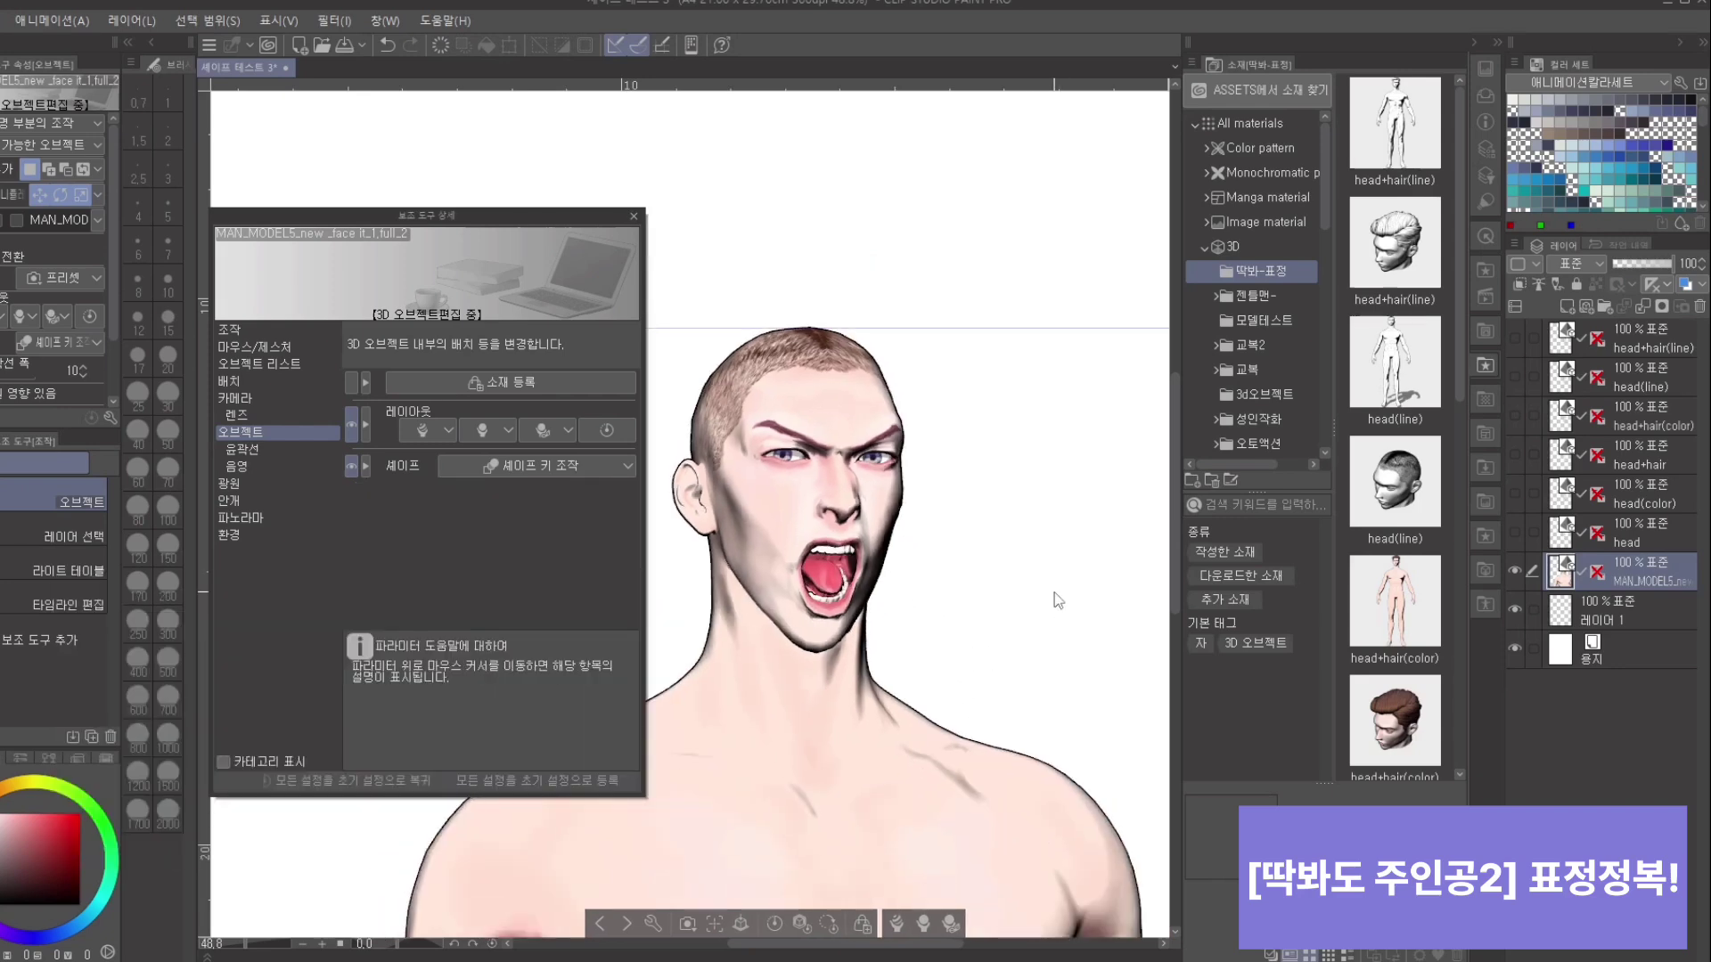
# Step: Hide the coloured MAN_MODELS layer, and show and select the head model layer
pyautogui.moveTo(1054, 593); pyautogui.dragTo(1048, 620)
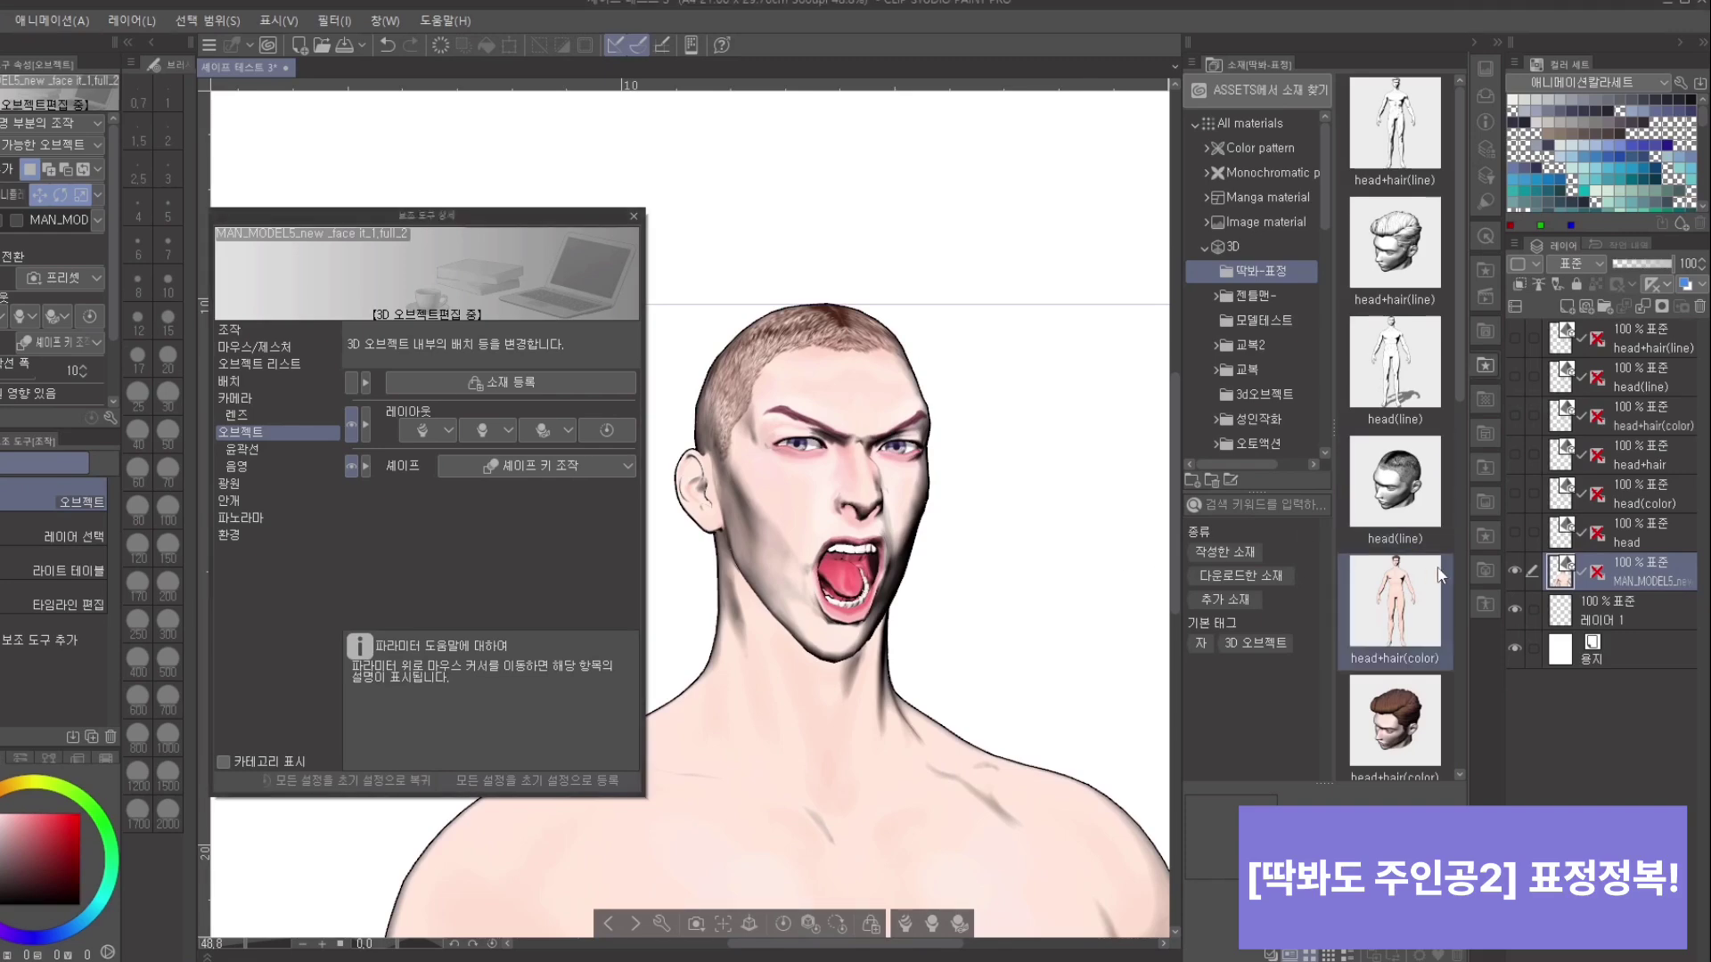
pyautogui.moveTo(1044, 642)
pyautogui.mouseDown()
pyautogui.moveTo(1041, 620)
pyautogui.moveTo(1071, 643)
pyautogui.mouseUp()
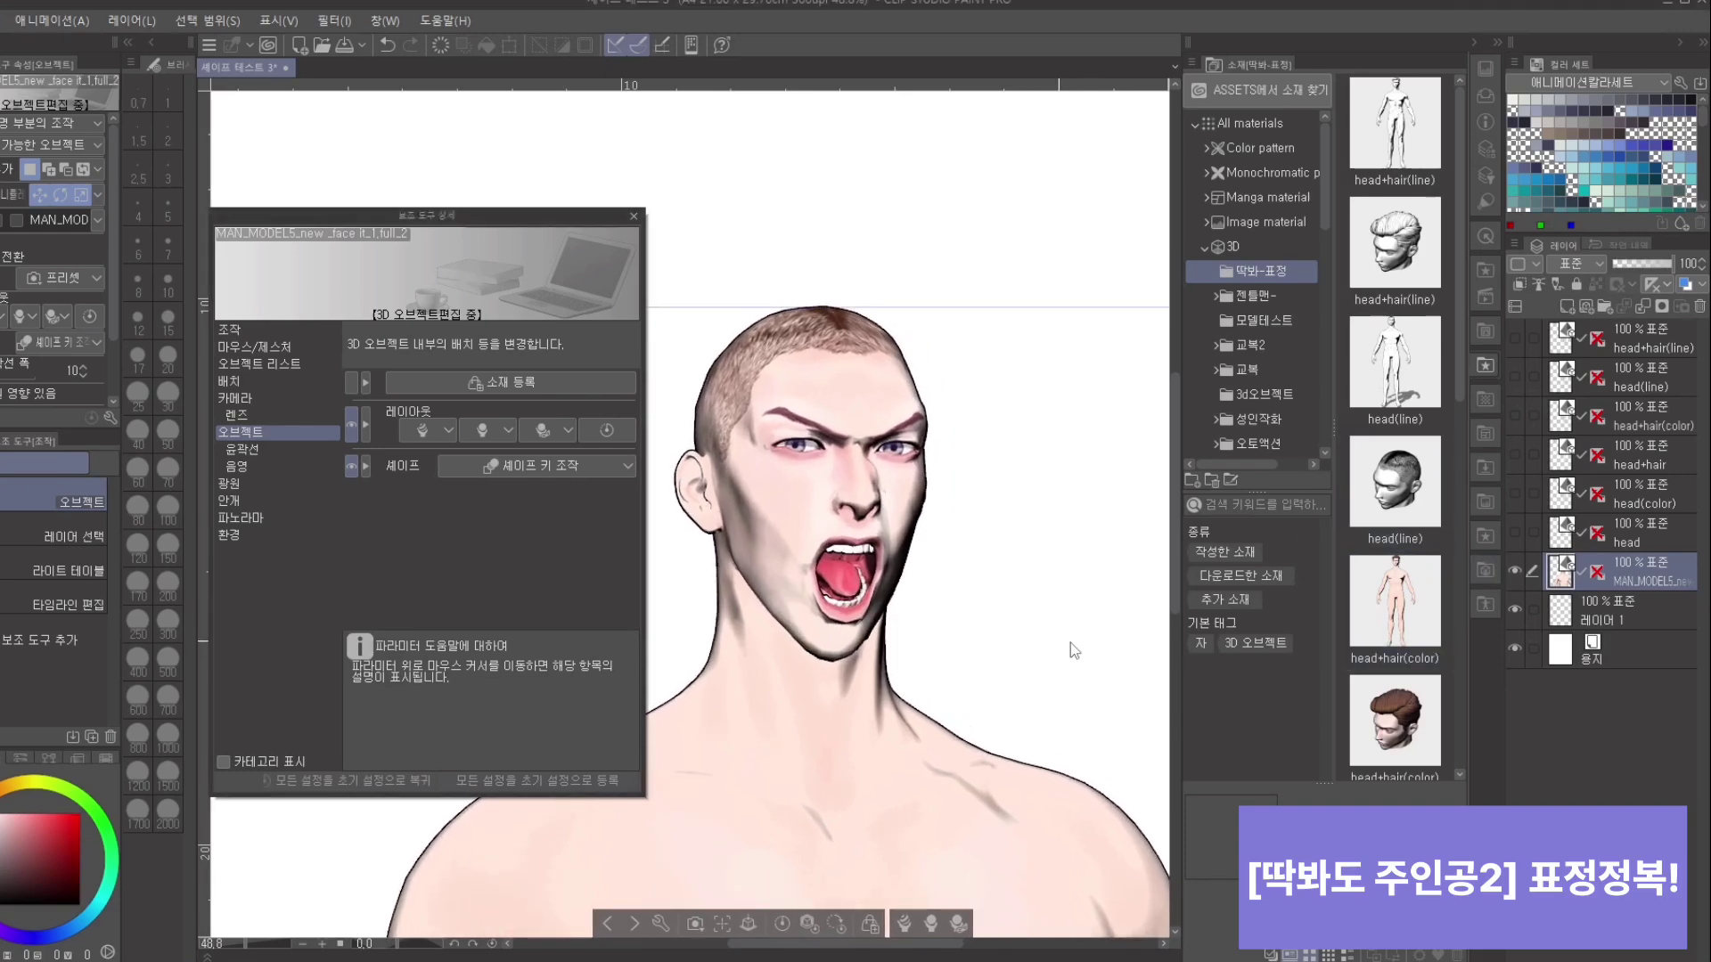
pyautogui.click(1515, 575)
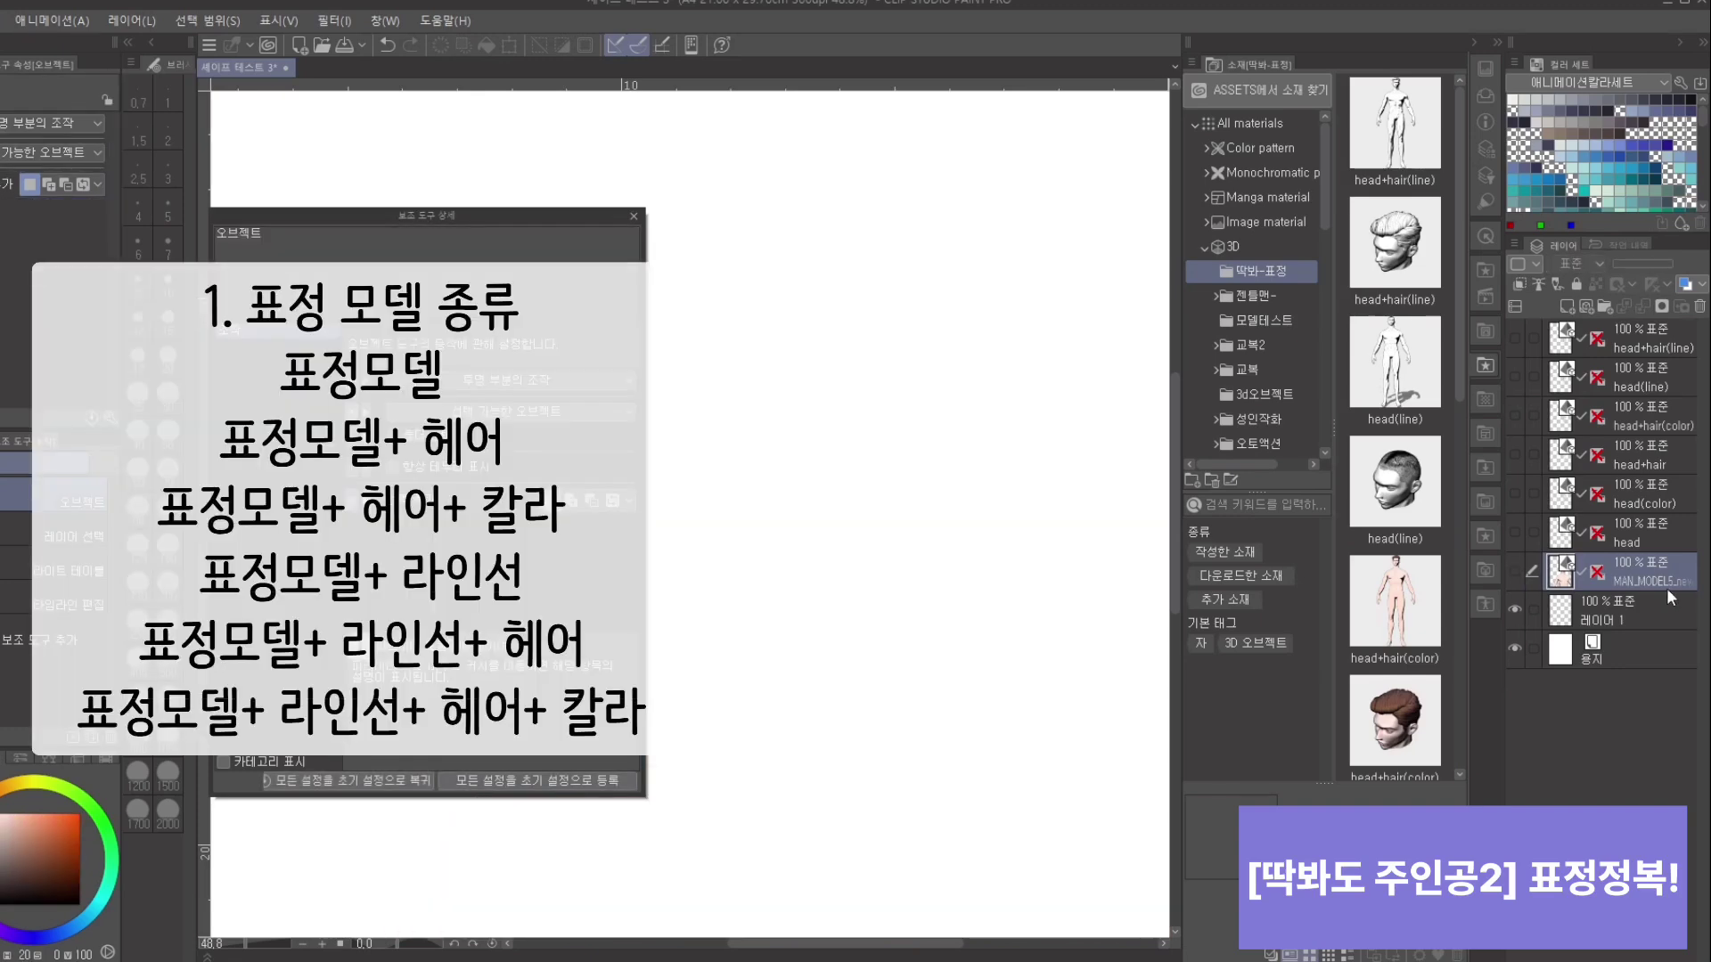
pyautogui.click(1515, 533)
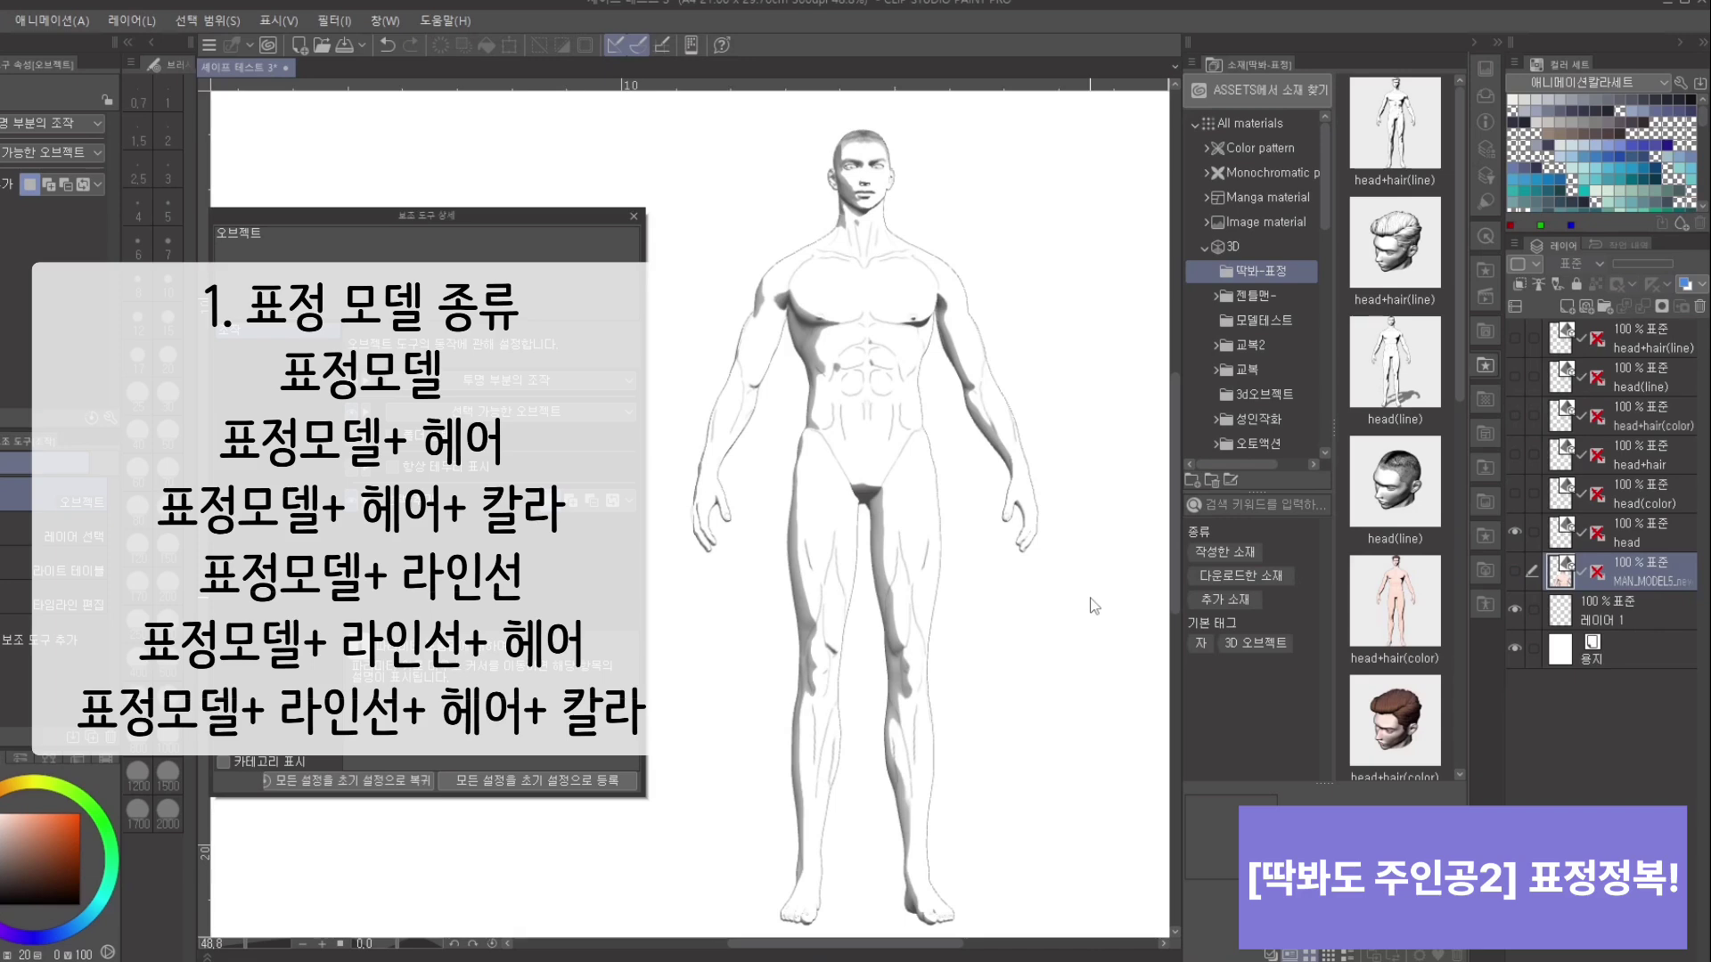
pyautogui.click(1632, 543)
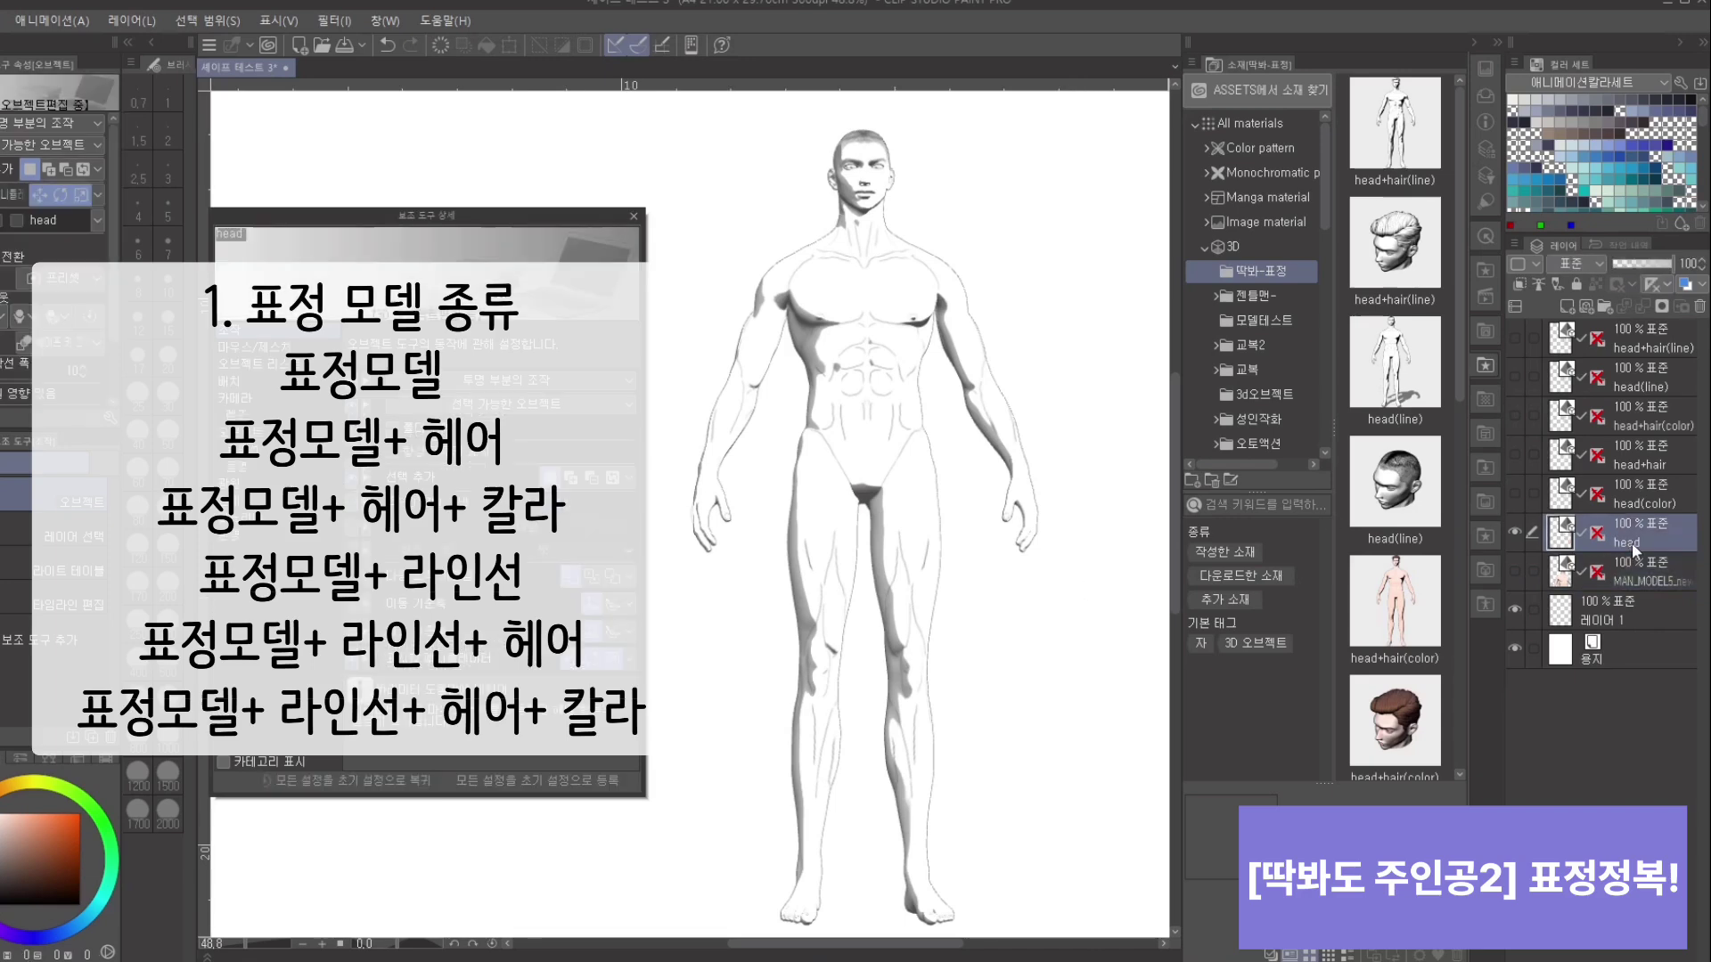
# Step: Go through the other model layers: head(color), head+hair, head+hair(color), head(line) and head+hair(line)
pyautogui.click(1655, 499)
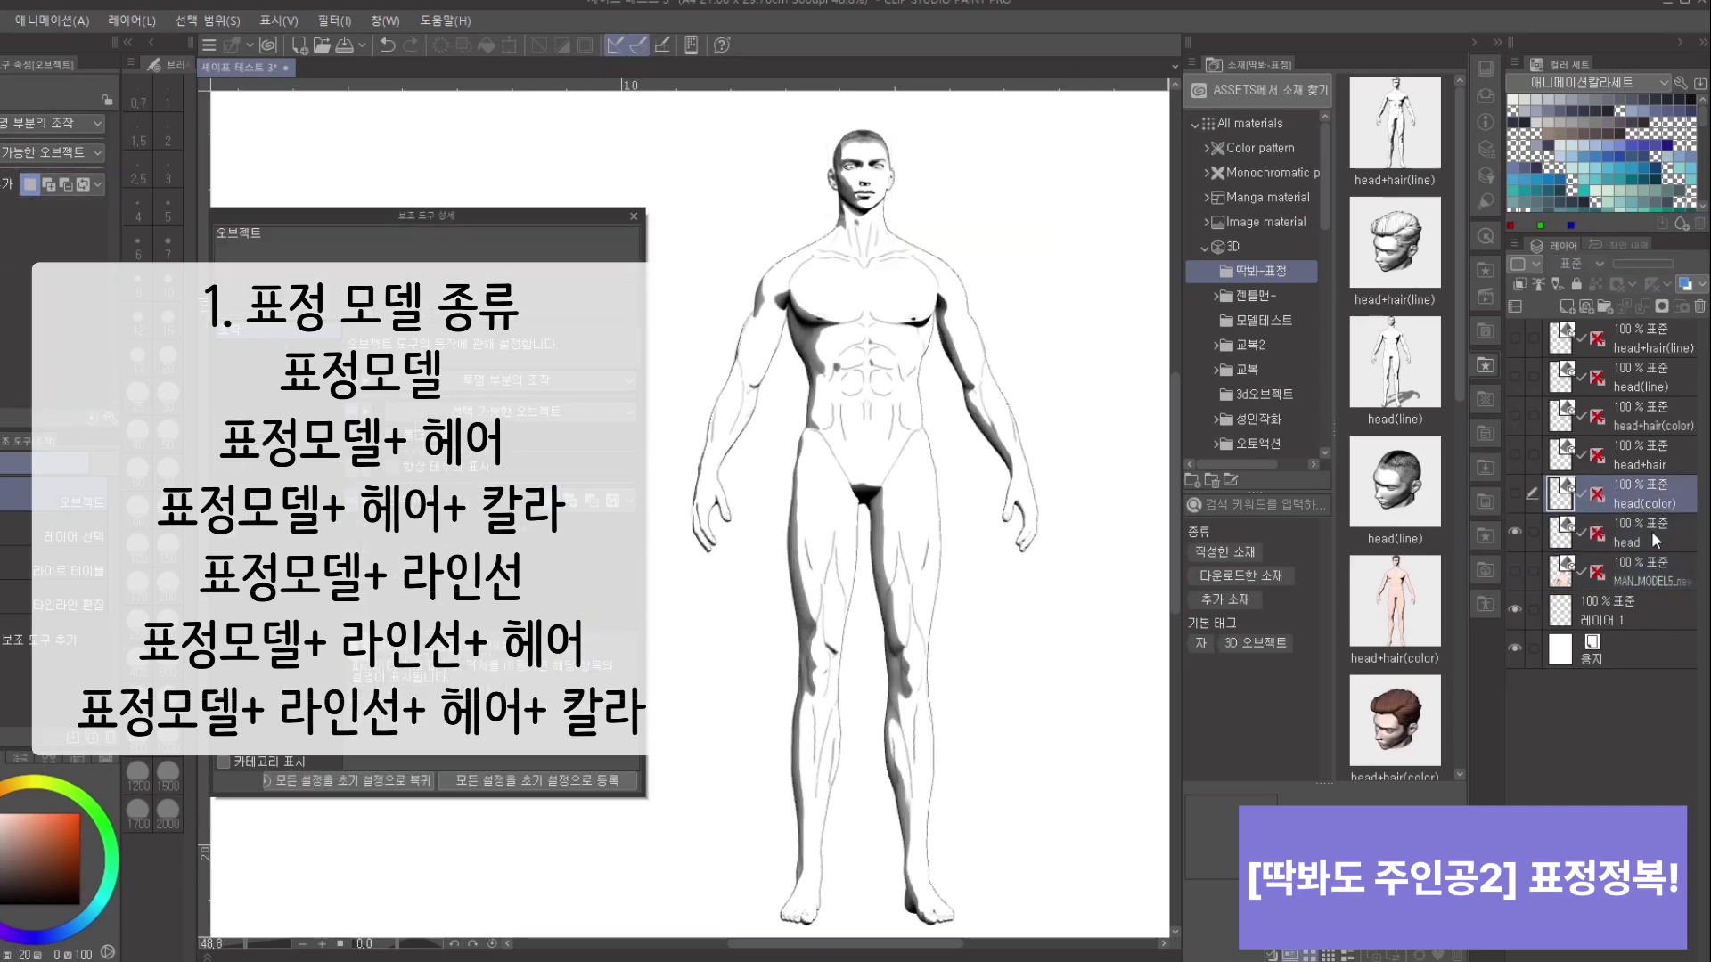
pyautogui.click(1650, 536)
pyautogui.click(1654, 495)
pyautogui.click(1662, 464)
pyautogui.click(1665, 426)
pyautogui.click(1665, 378)
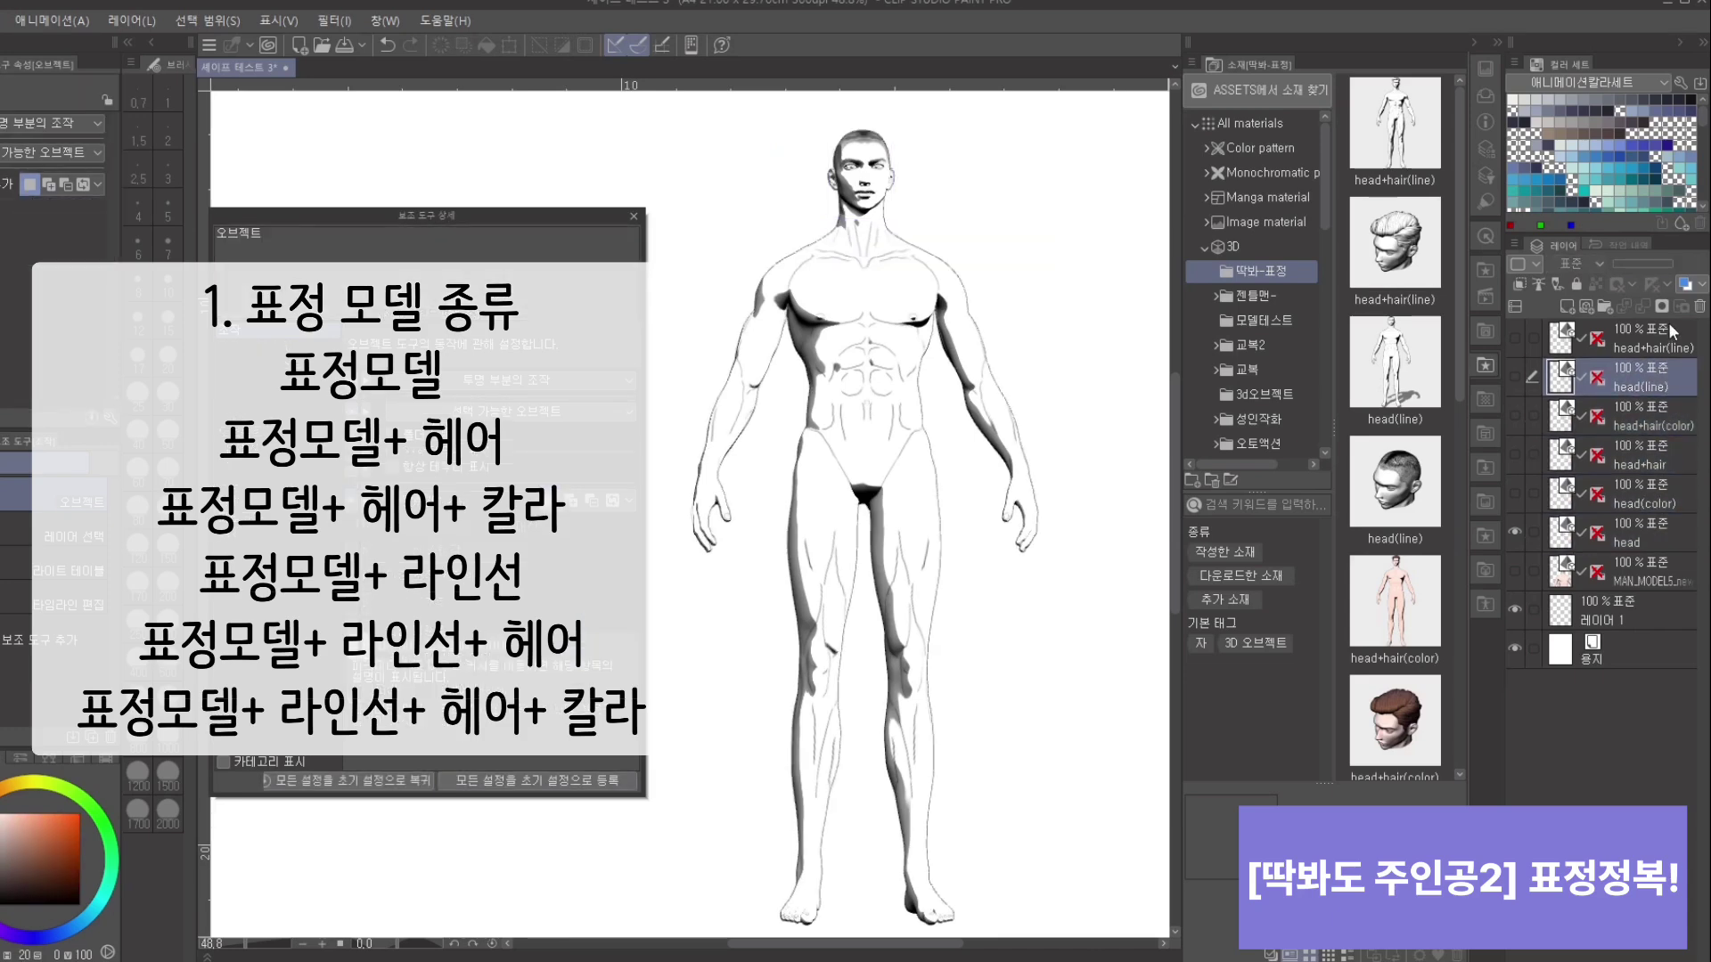
pyautogui.click(1668, 337)
# Step: Hide the head layer, display the head+hair model layer for viewing, and hide it again
pyautogui.click(1658, 463)
pyautogui.click(1514, 533)
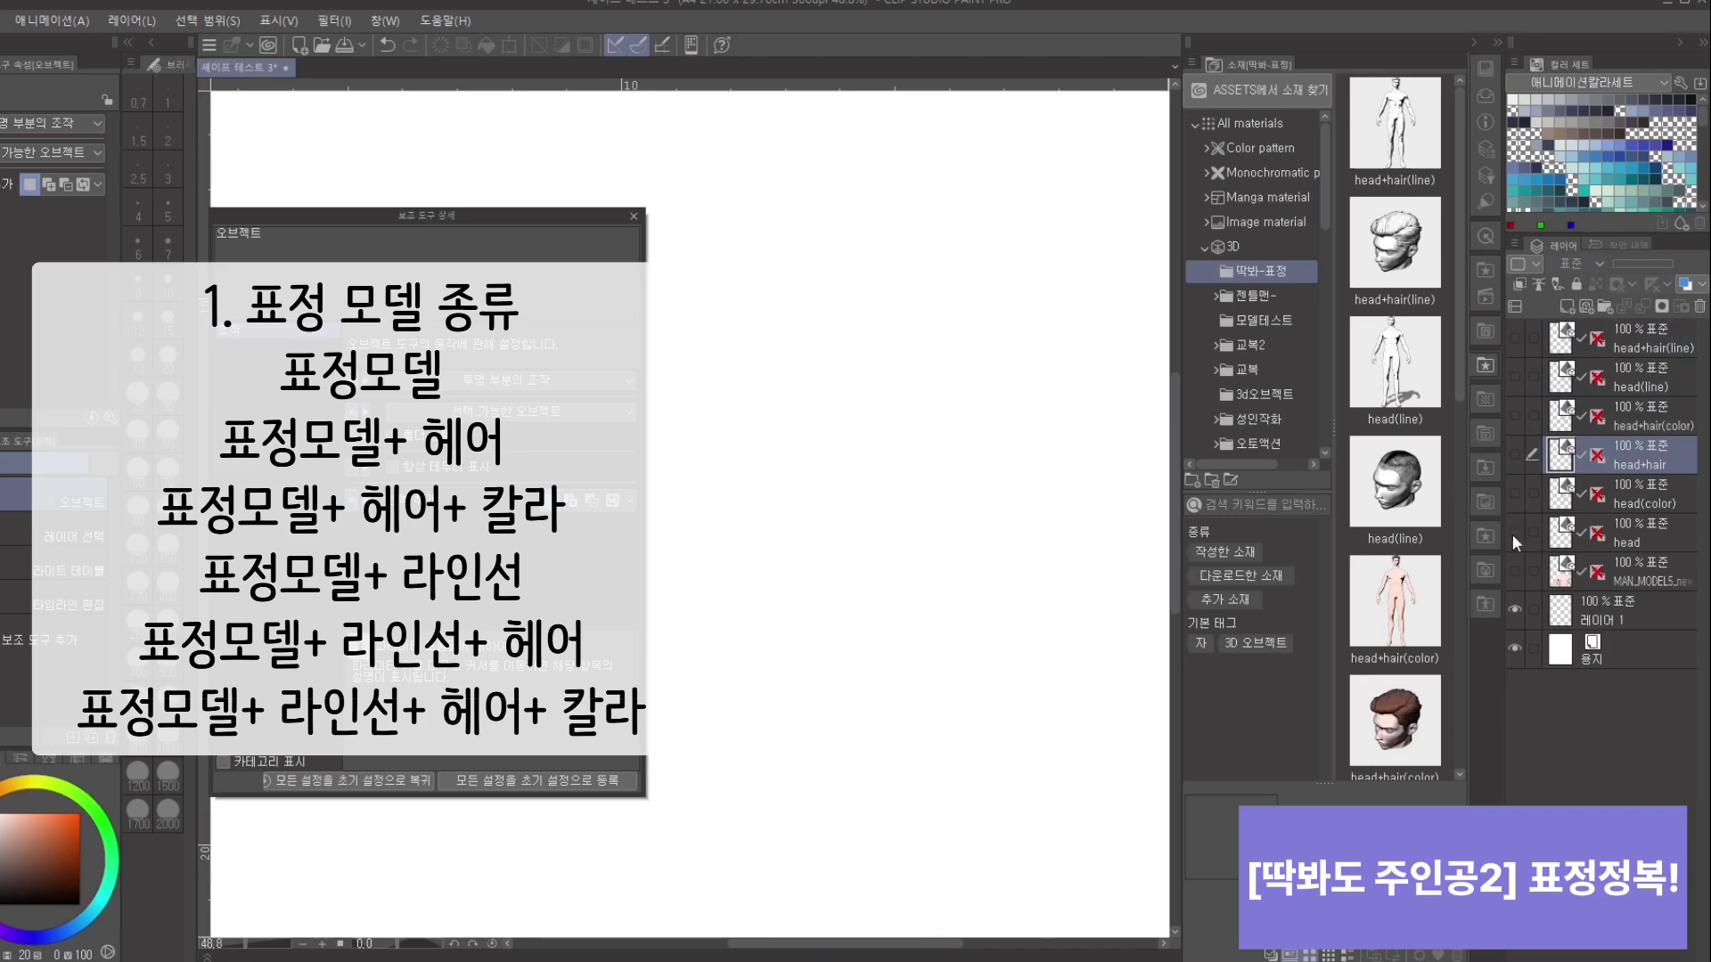
pyautogui.click(1514, 454)
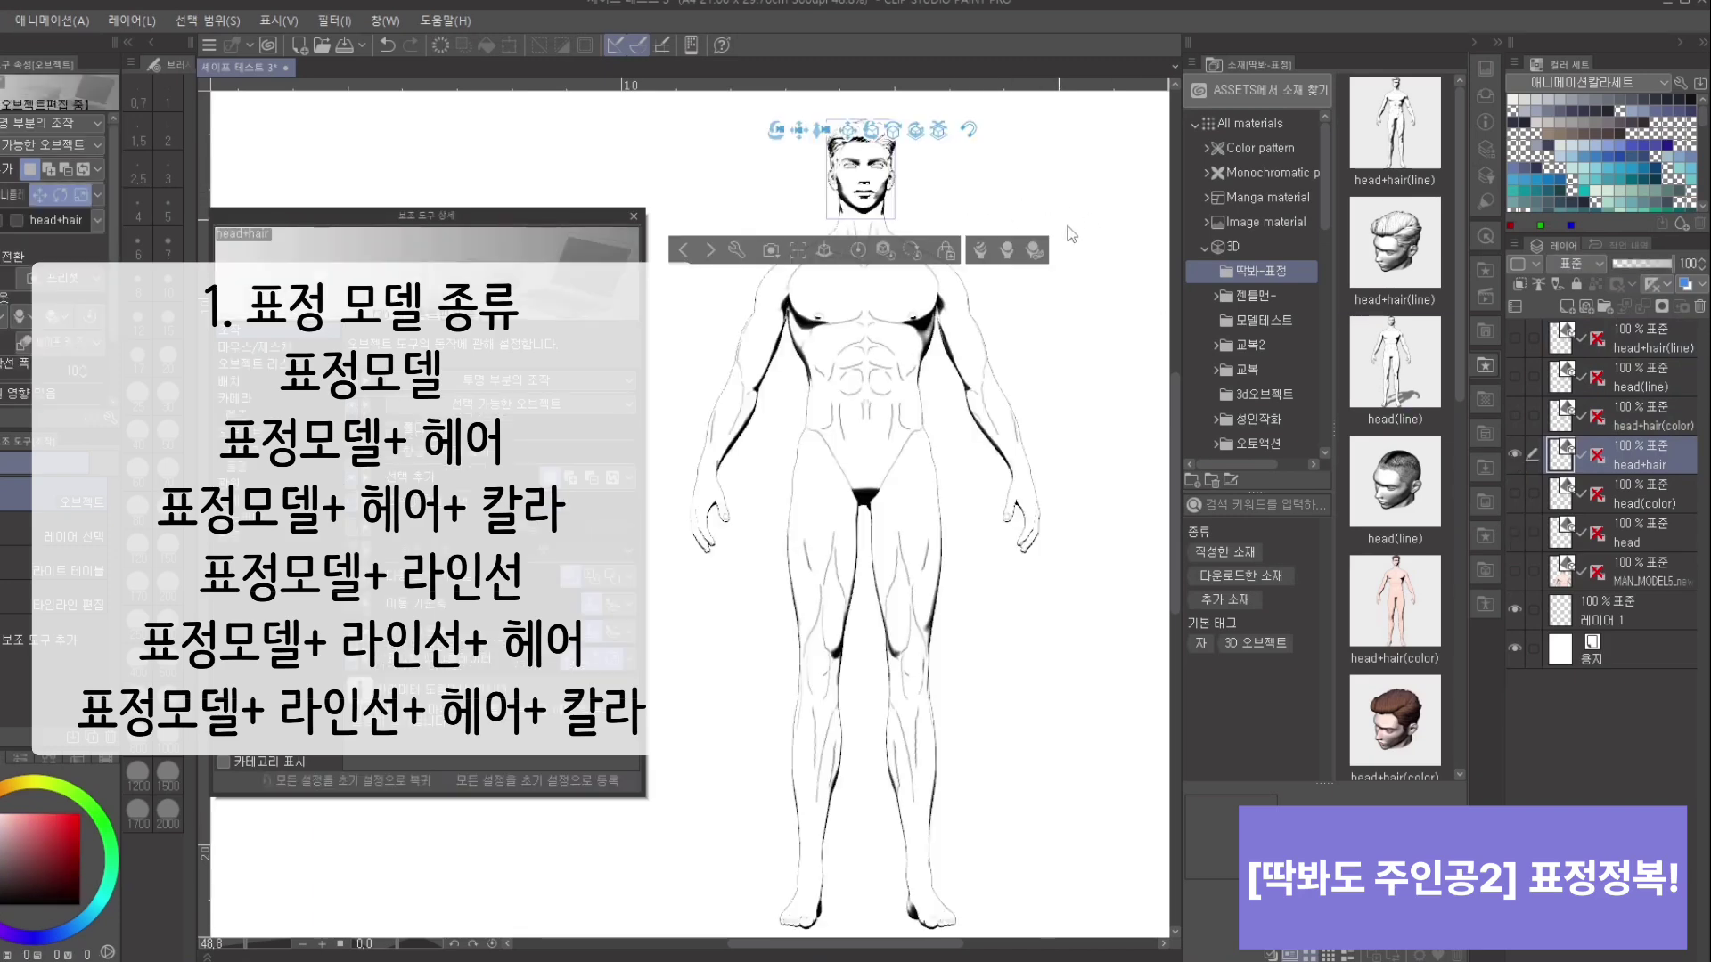
pyautogui.click(1515, 454)
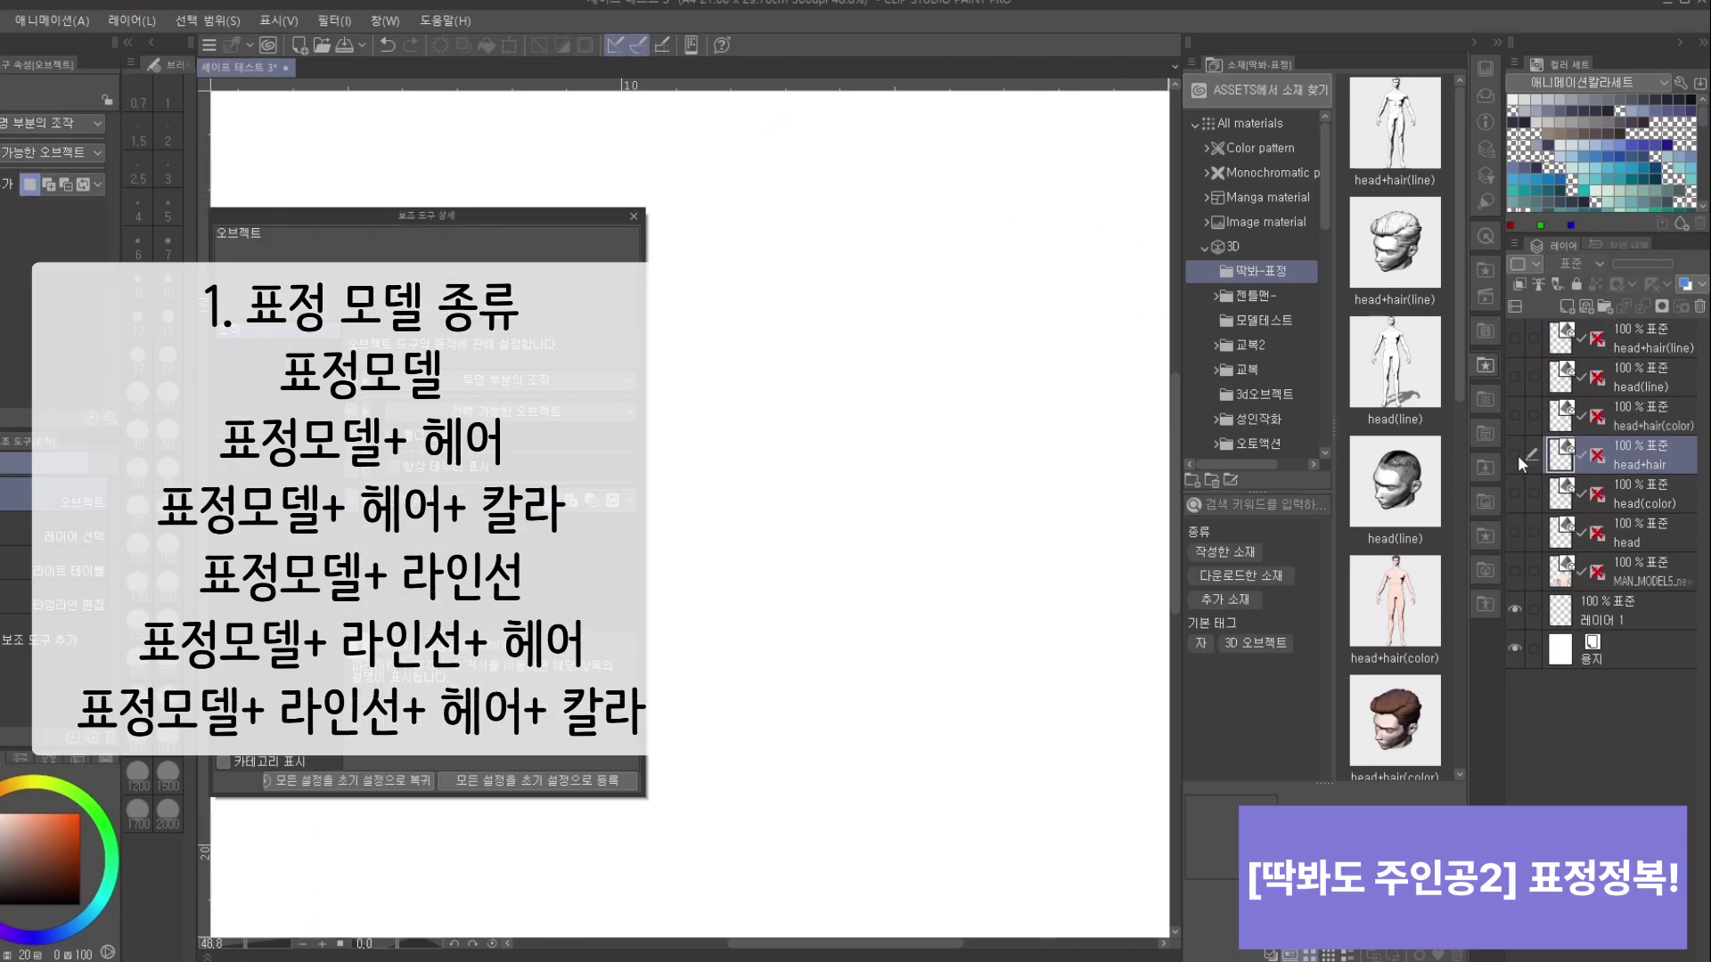
# Step: Switch the displayed model from the head+hair layer to the head layer and inspect its face up close
pyautogui.click(1516, 456)
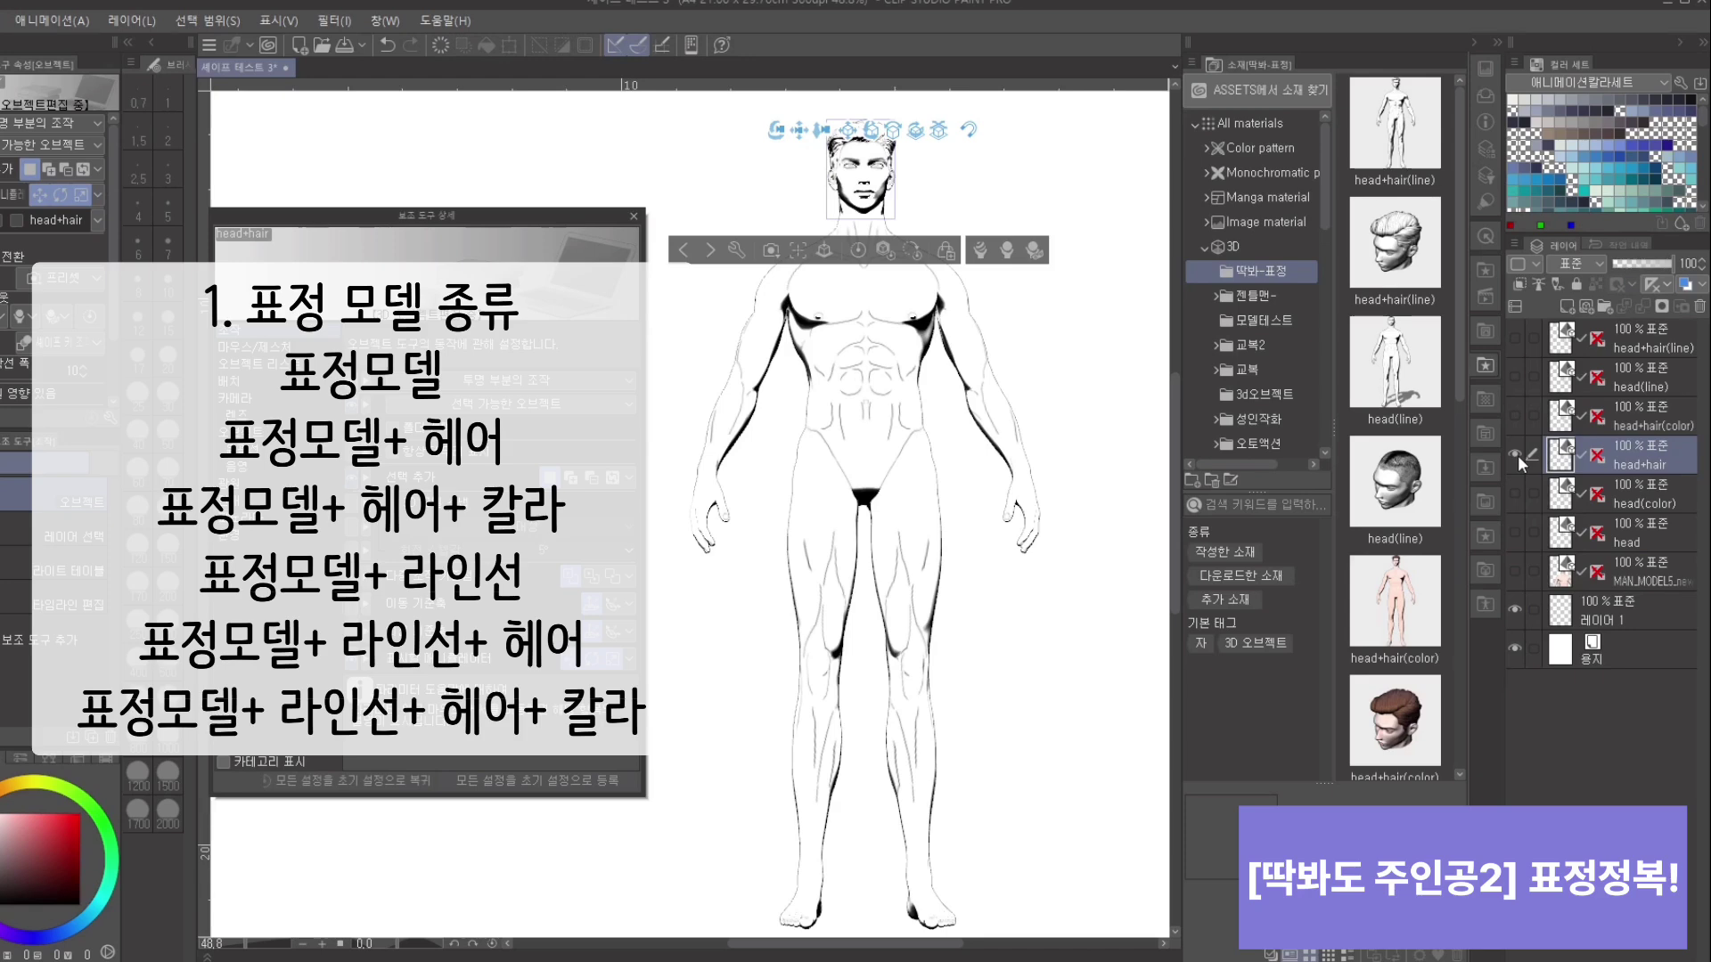
pyautogui.click(1517, 456)
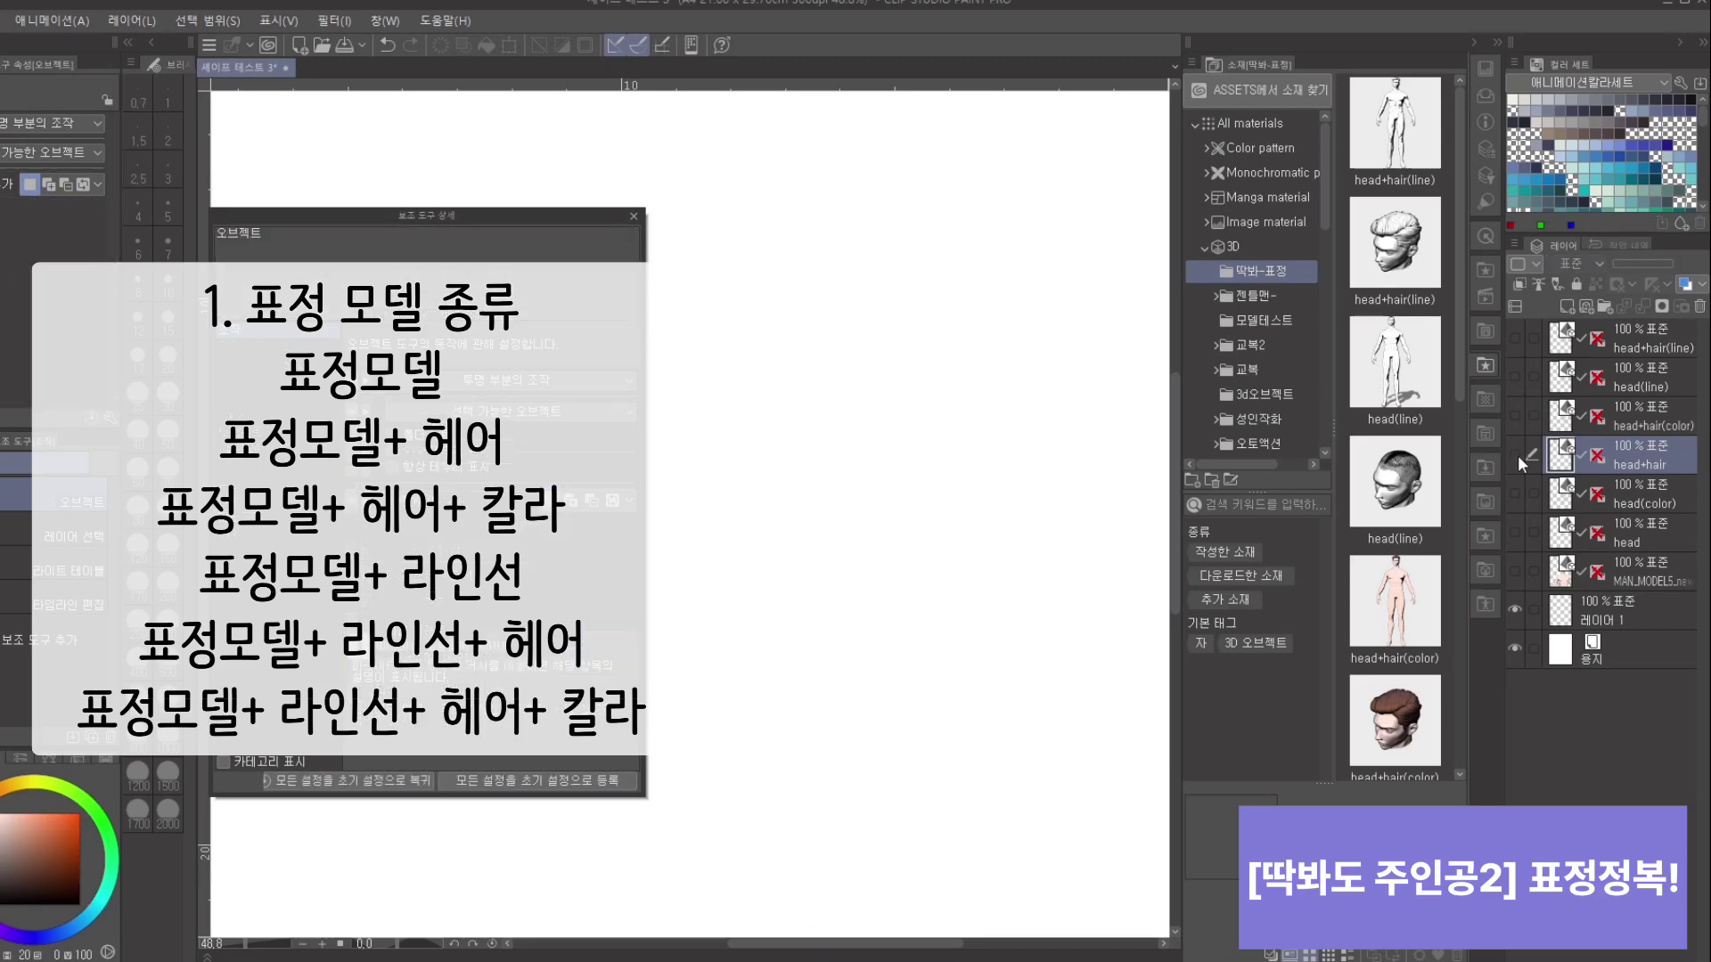
pyautogui.click(1515, 532)
pyautogui.click(1647, 539)
pyautogui.scroll(5, 1057, 446)
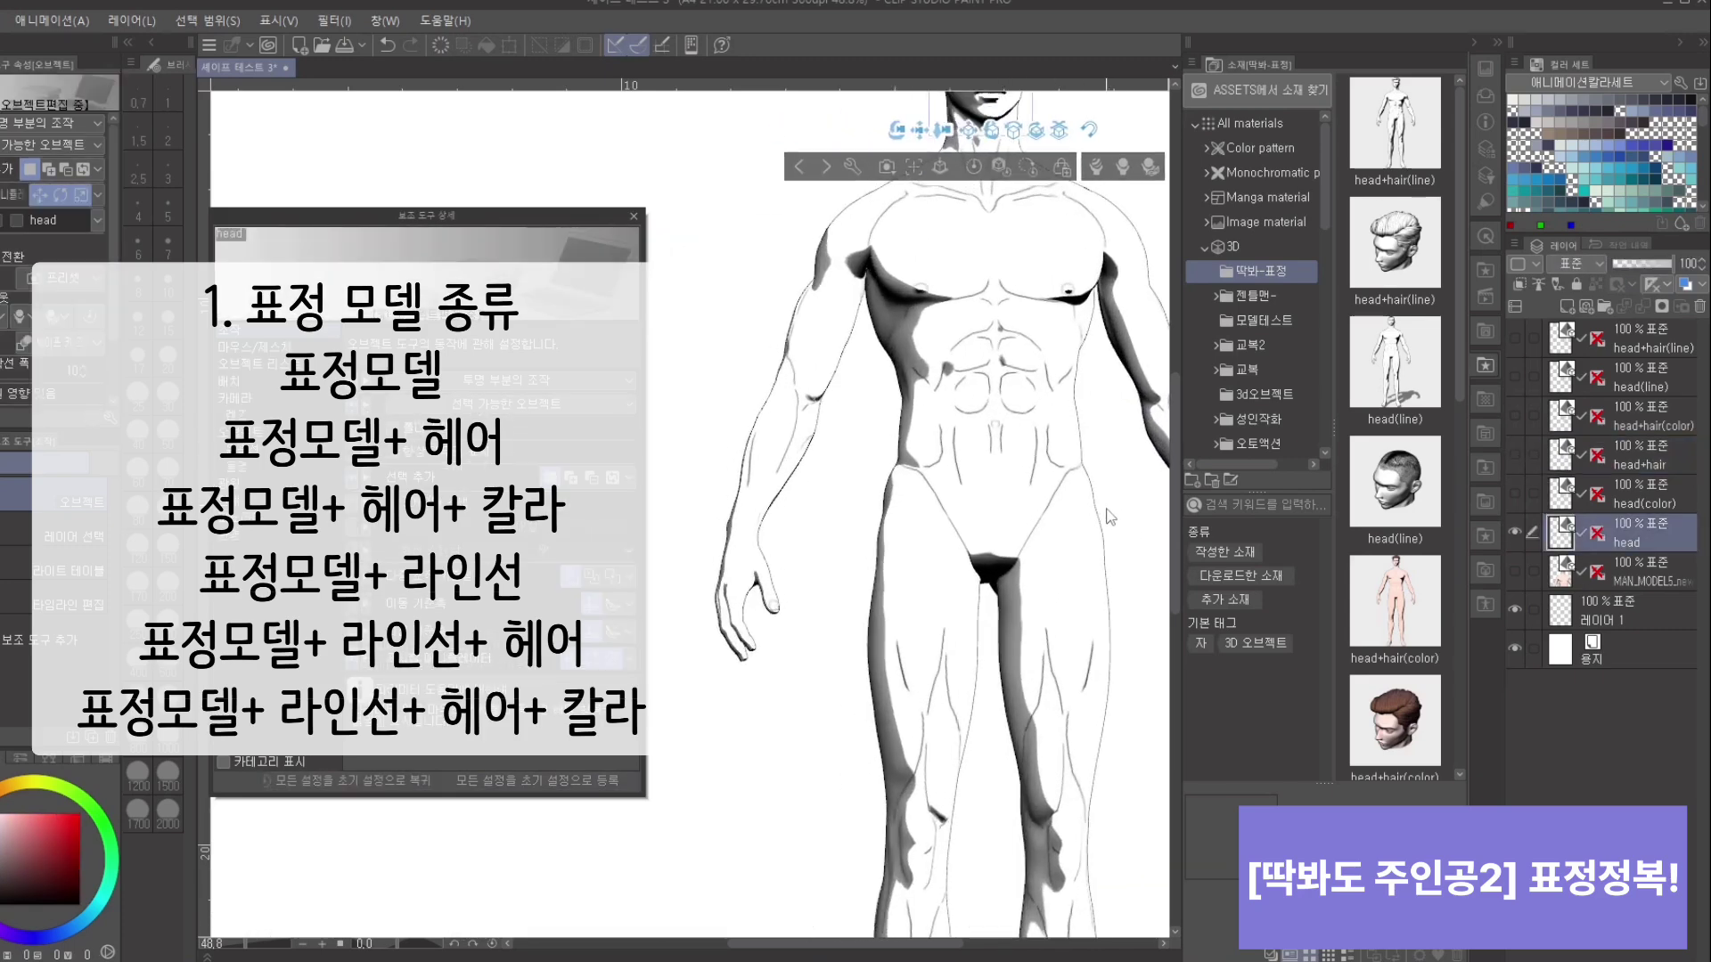
pyautogui.moveTo(1133, 534); pyautogui.dragTo(1123, 615)
pyautogui.moveTo(1157, 322); pyautogui.dragTo(1114, 401)
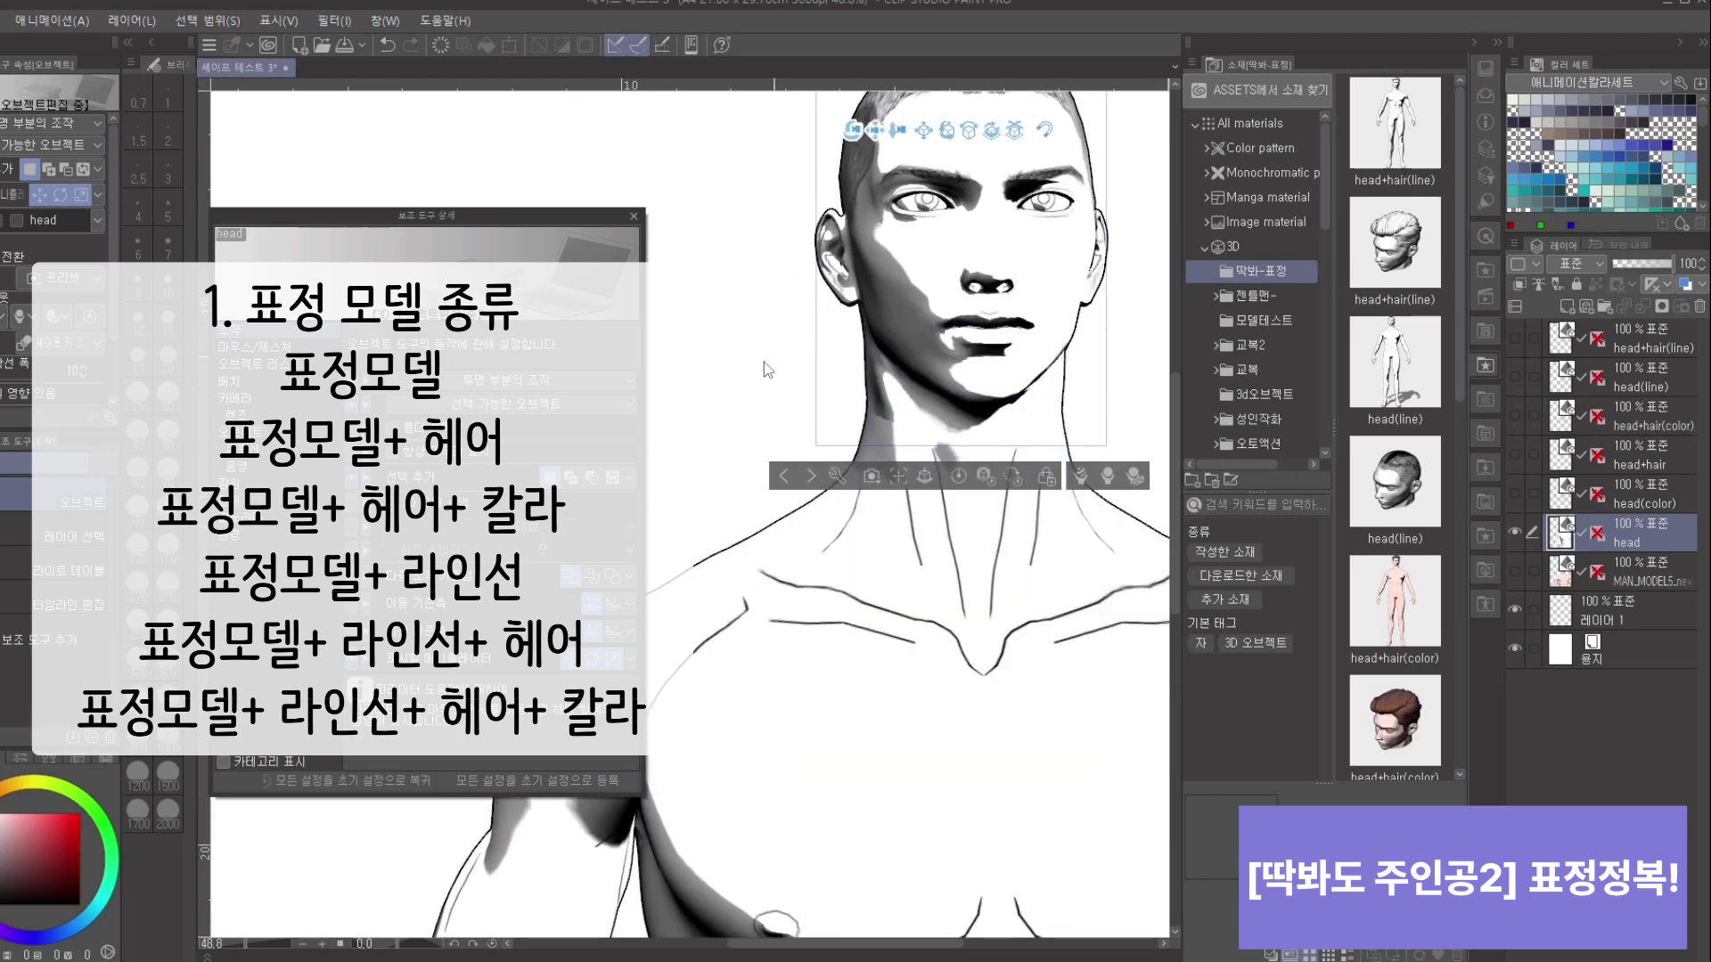
pyautogui.scroll(-1, 730, 328)
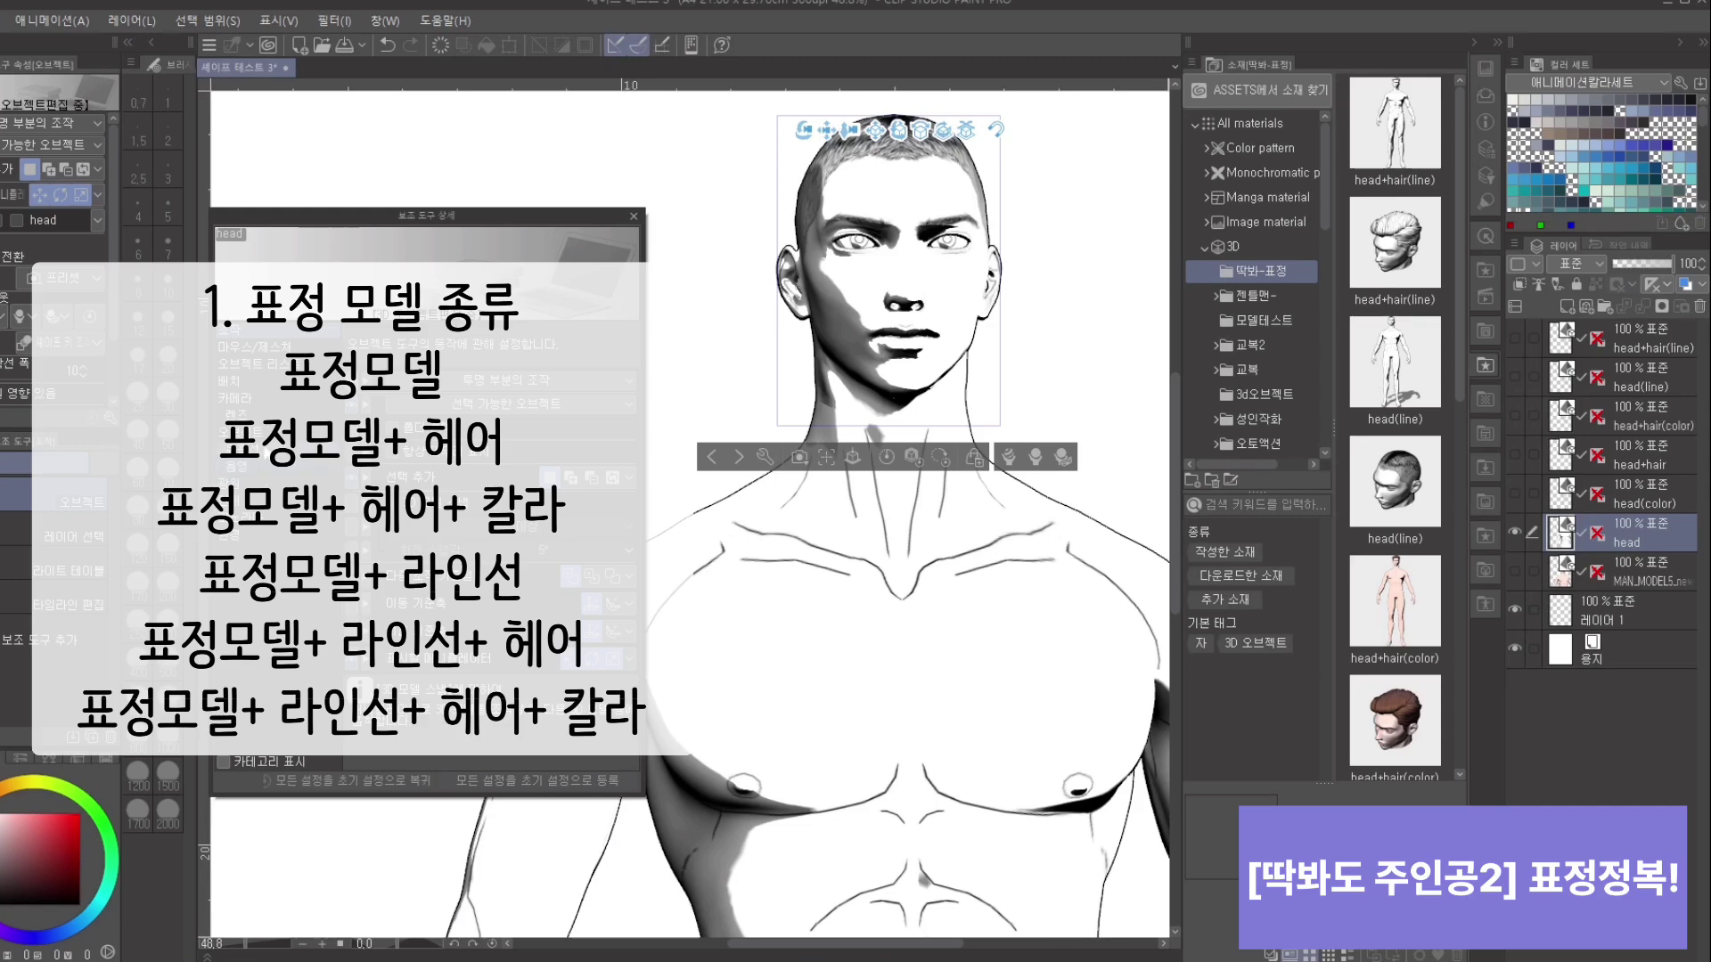
pyautogui.click(262, 483)
pyautogui.scroll(-1, 1105, 392)
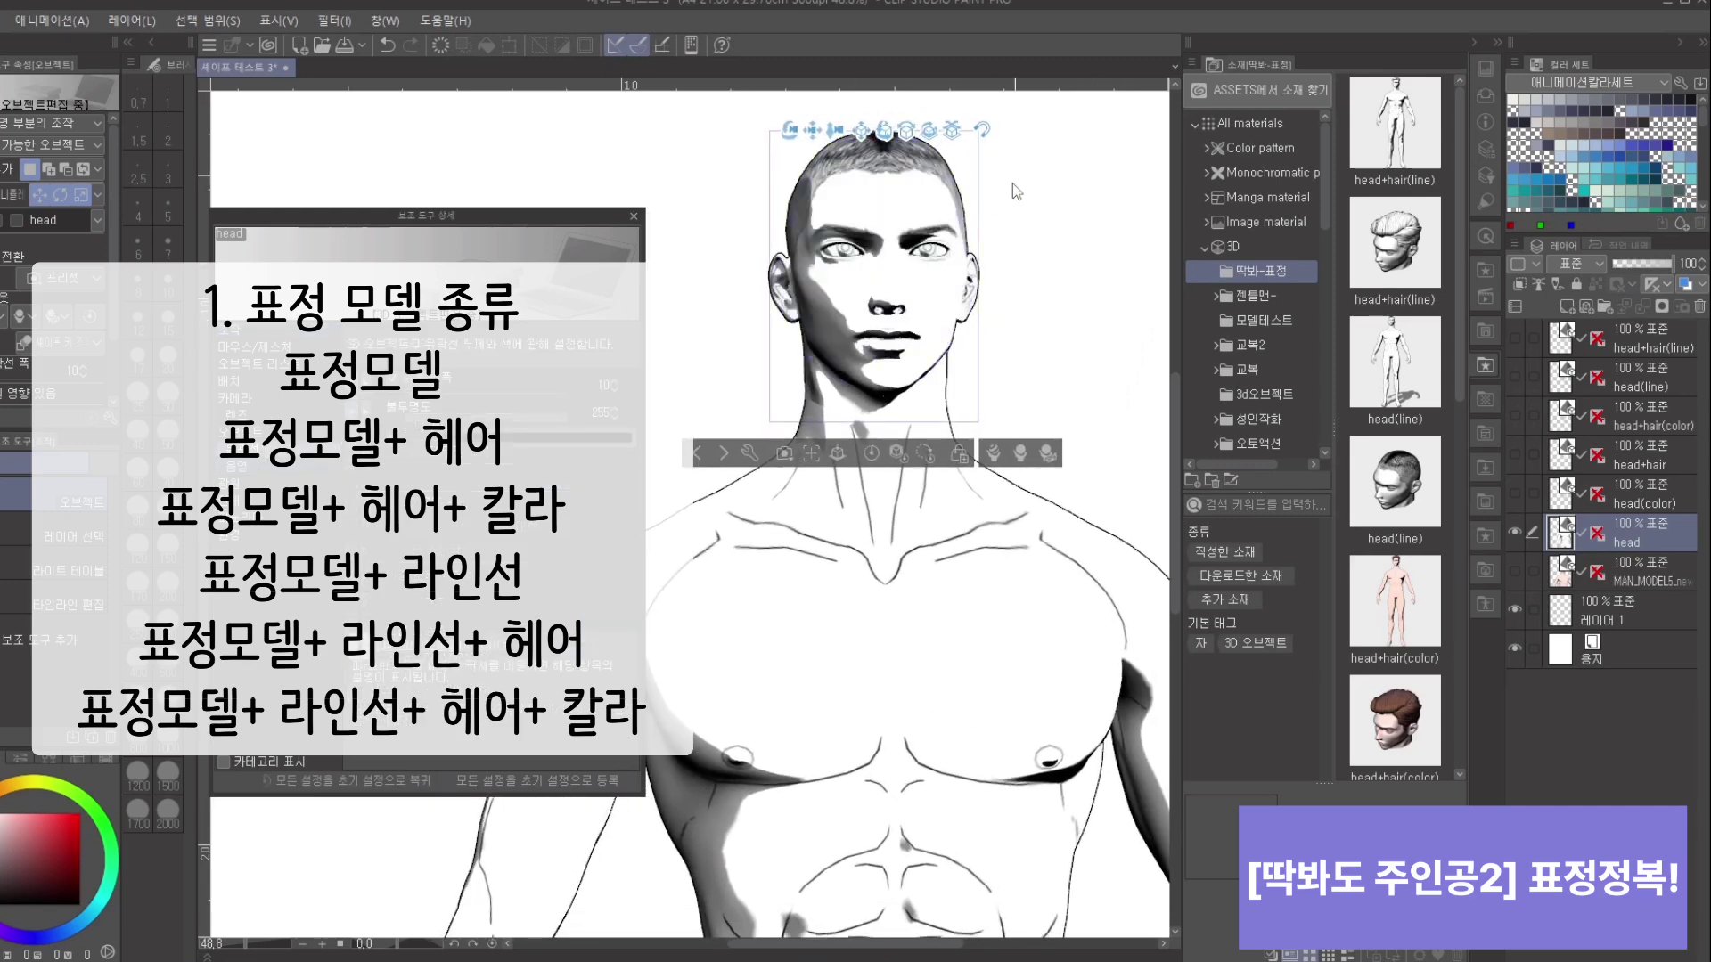
pyautogui.scroll(-3, 1089, 423)
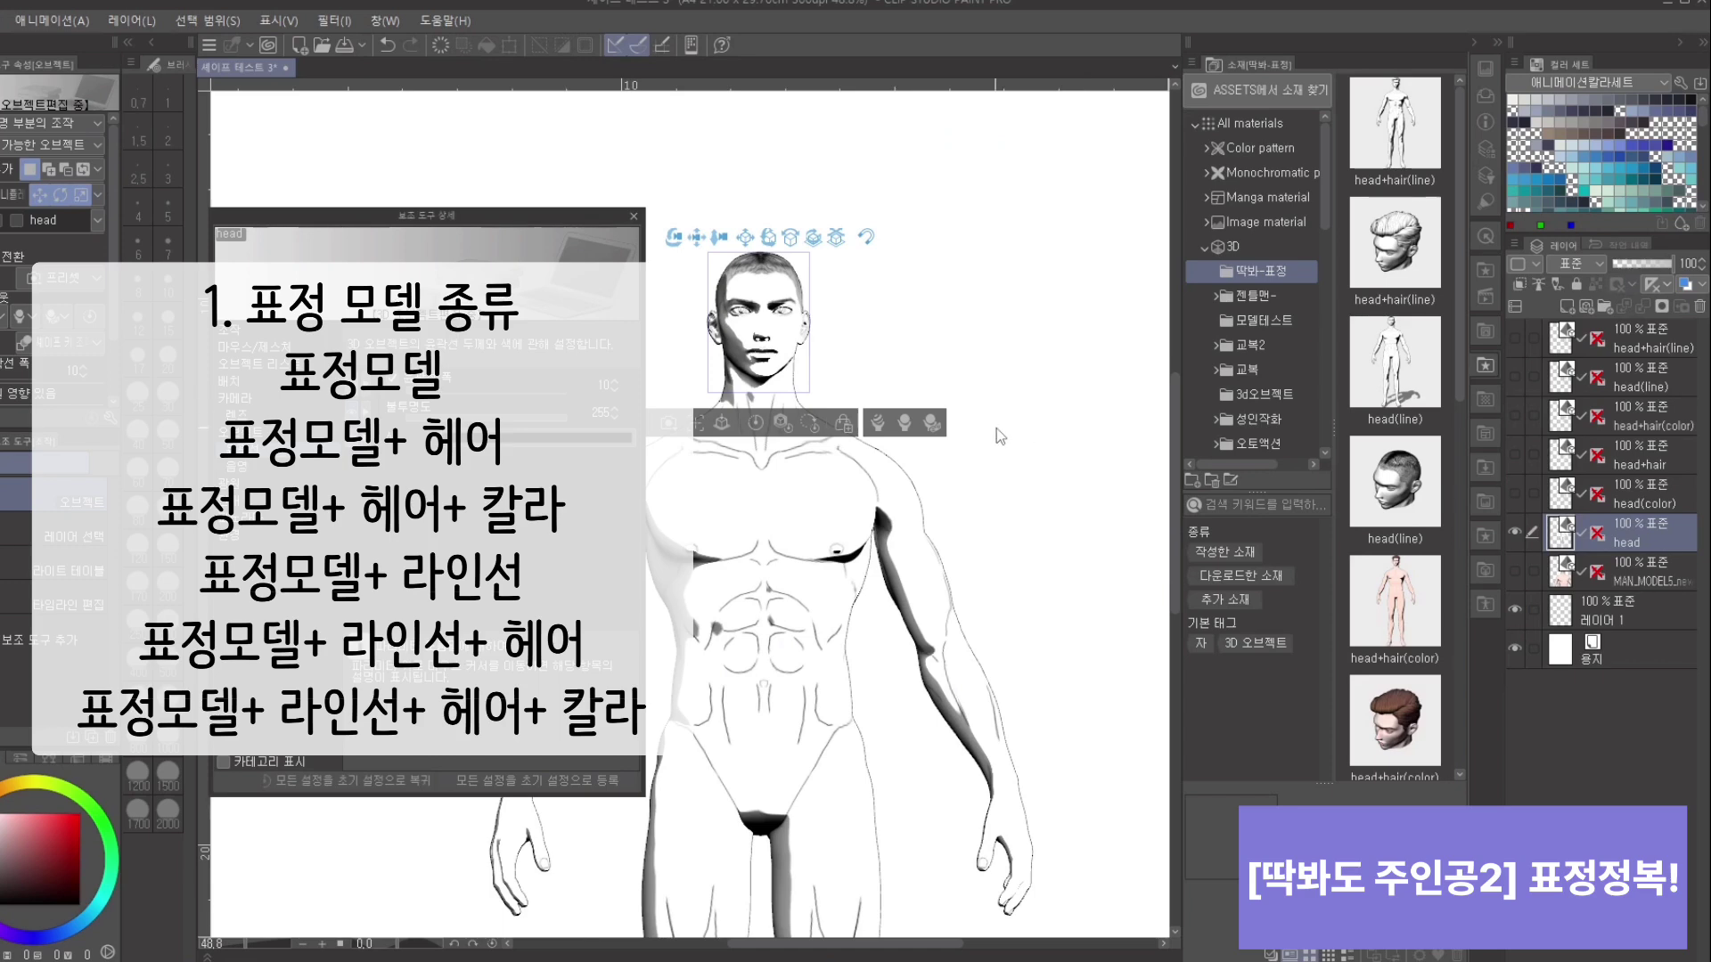
# Step: Hide the head layer, then show and select the head(color) layer for a close view of its face
pyautogui.click(1513, 533)
pyautogui.click(1515, 494)
pyautogui.click(1604, 498)
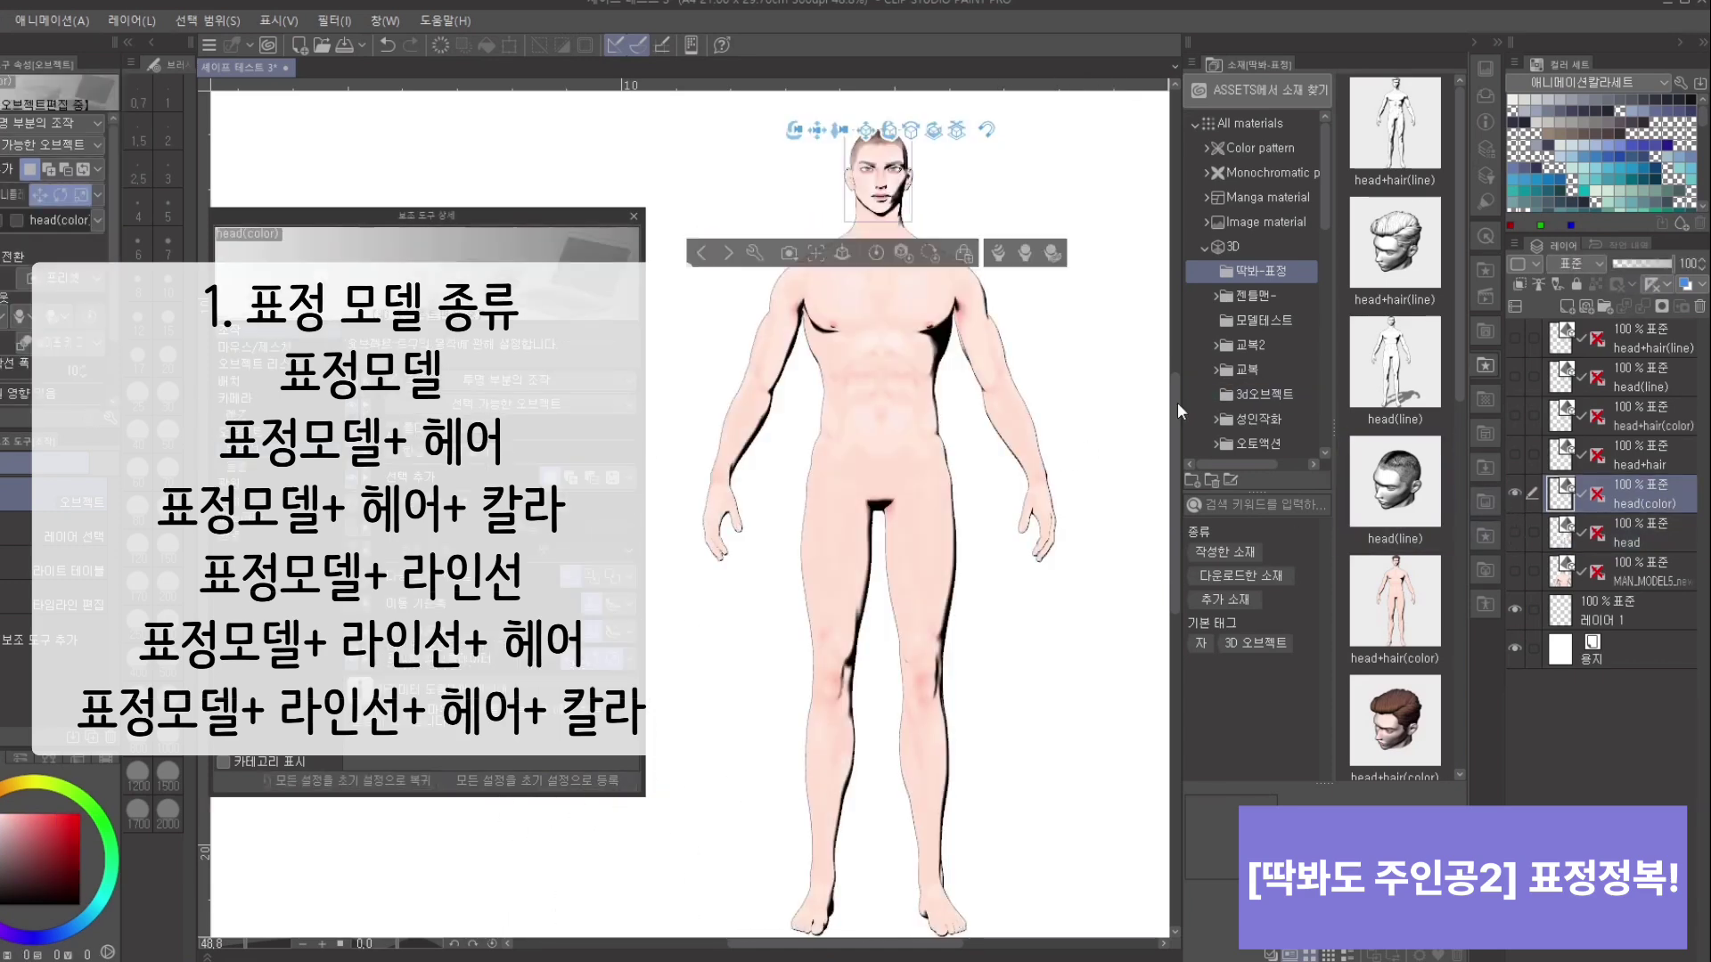
pyautogui.scroll(5, 1121, 443)
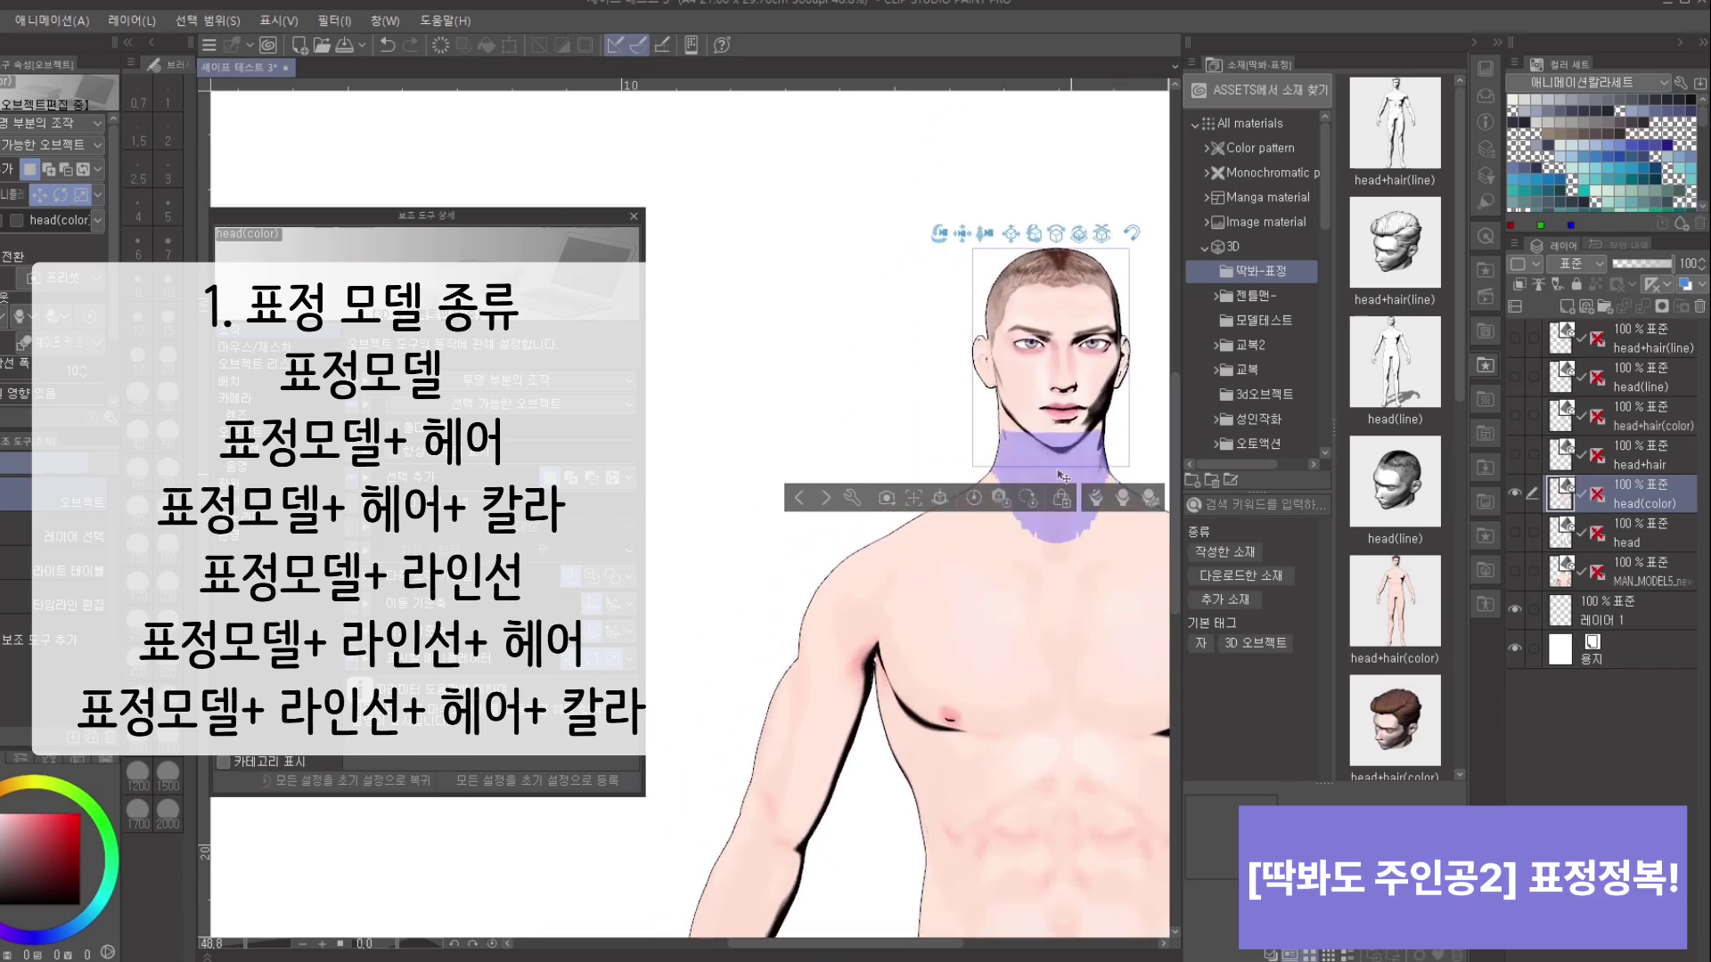
pyautogui.scroll(2, 1024, 496)
pyautogui.moveTo(1024, 496); pyautogui.dragTo(1096, 475)
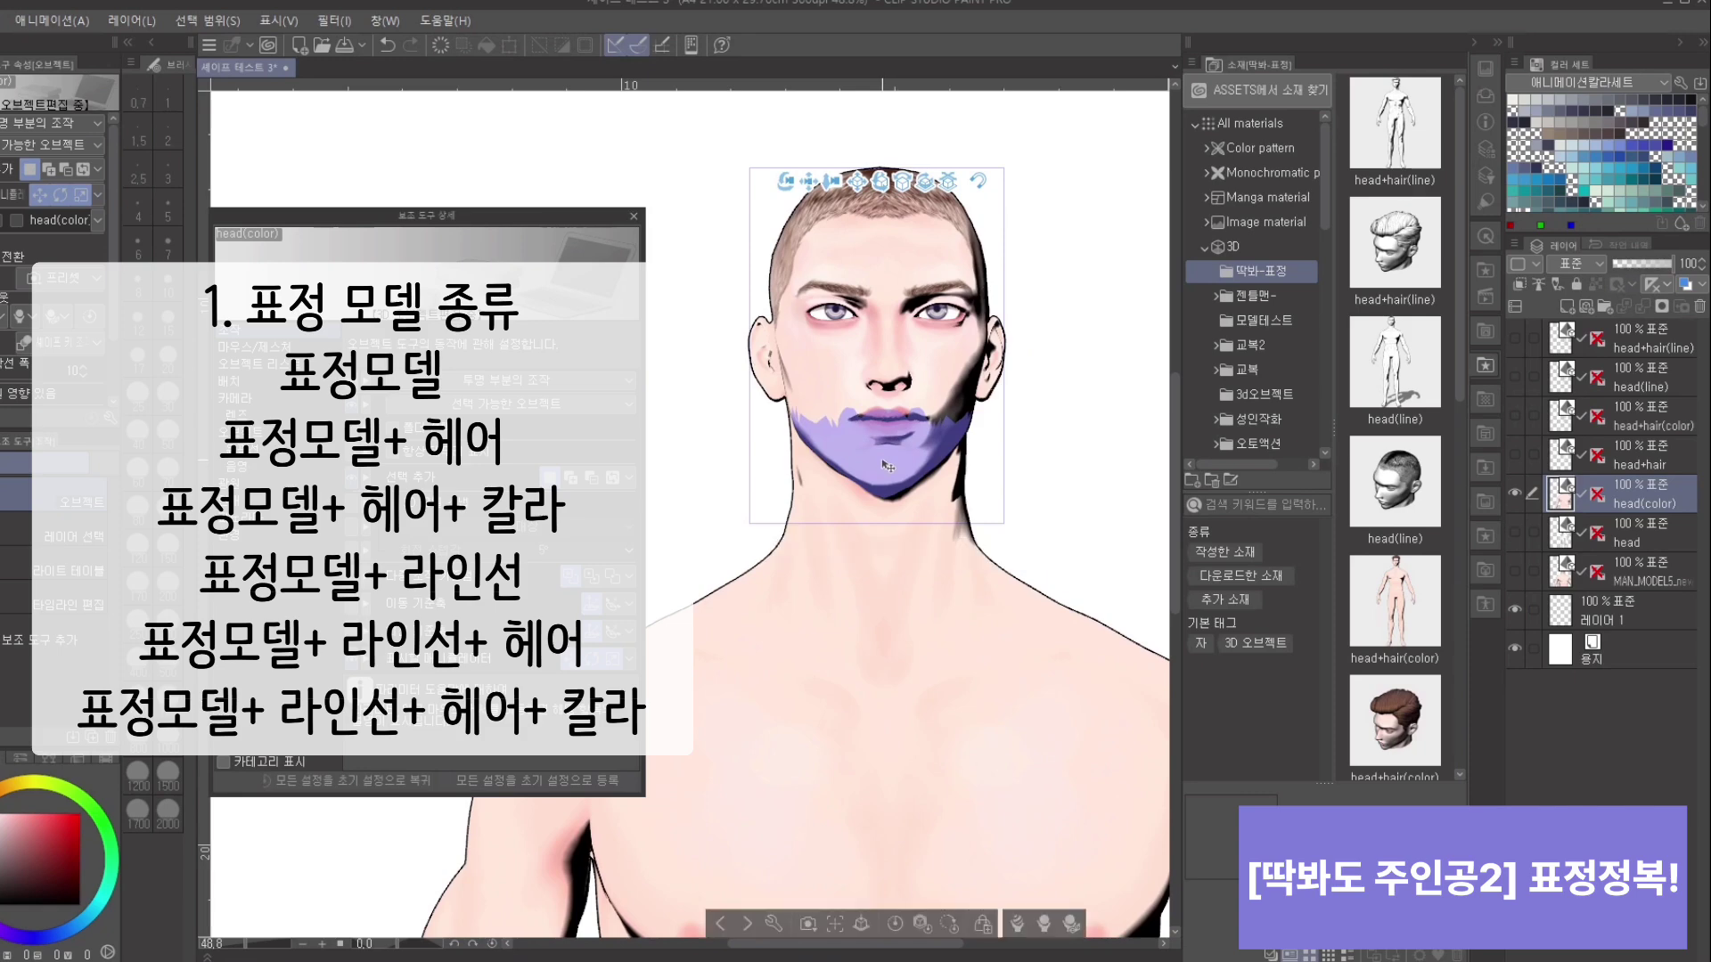
# Step: Try opening the coloured head's mouth with its jaw joint, inspect the teeth and tongue, and revert the jaw movement
pyautogui.click(885, 459)
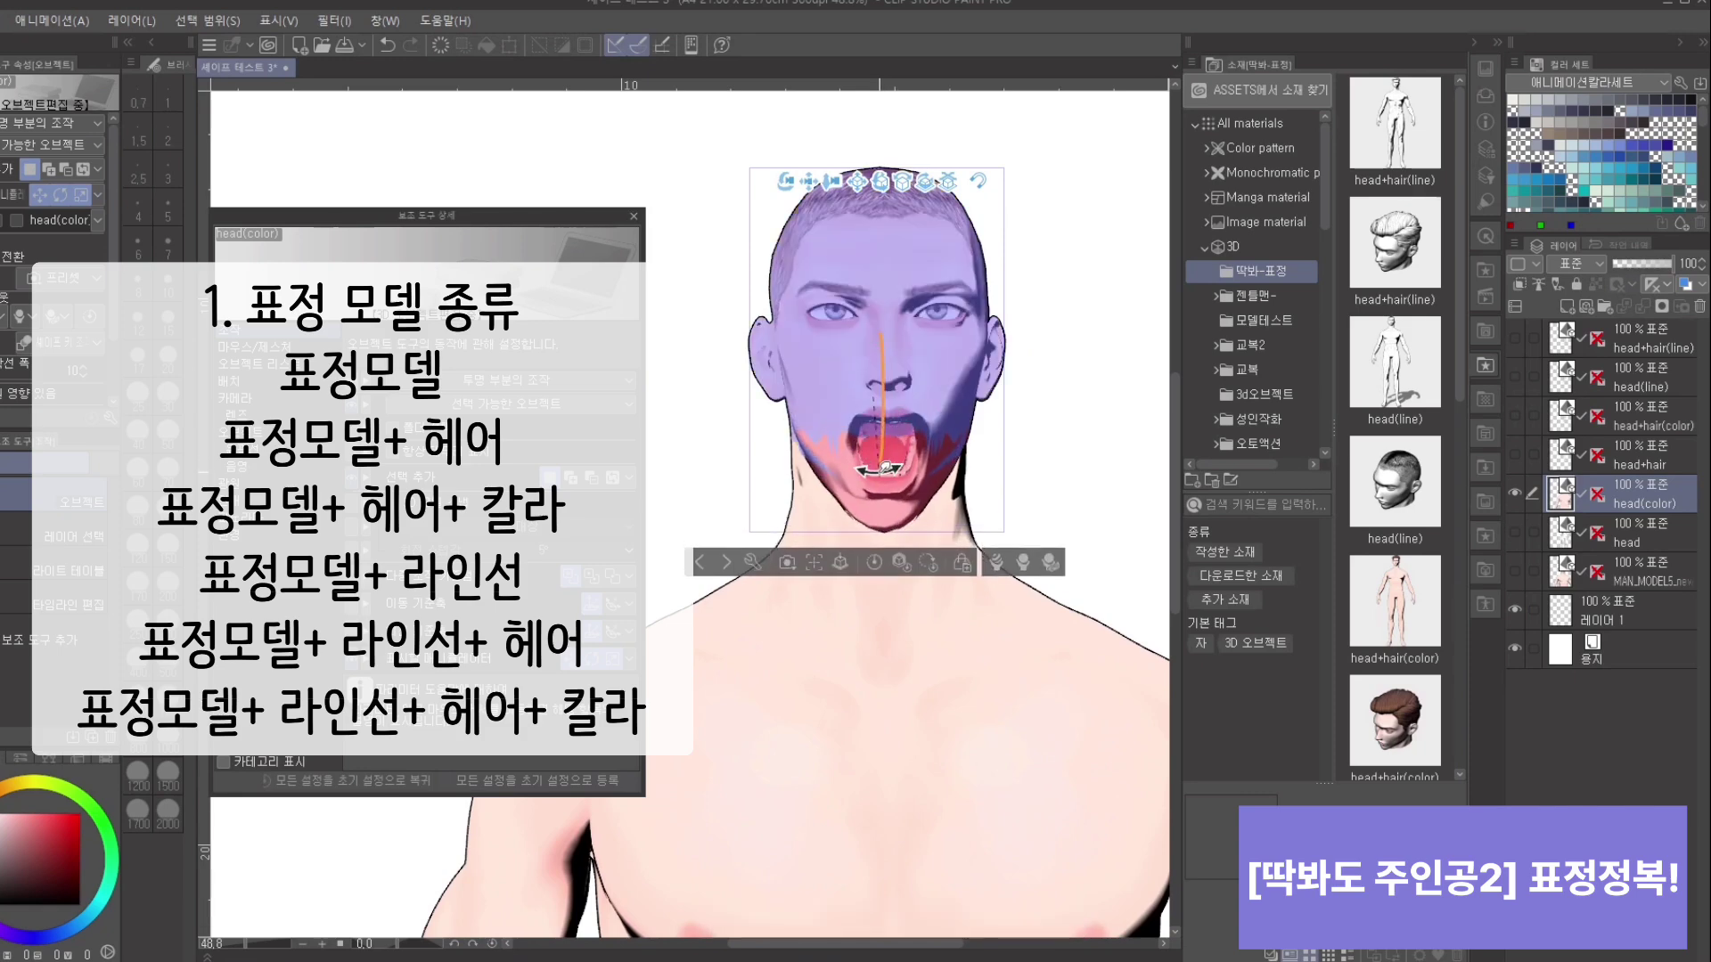
pyautogui.click(882, 443)
pyautogui.scroll(3, 1128, 469)
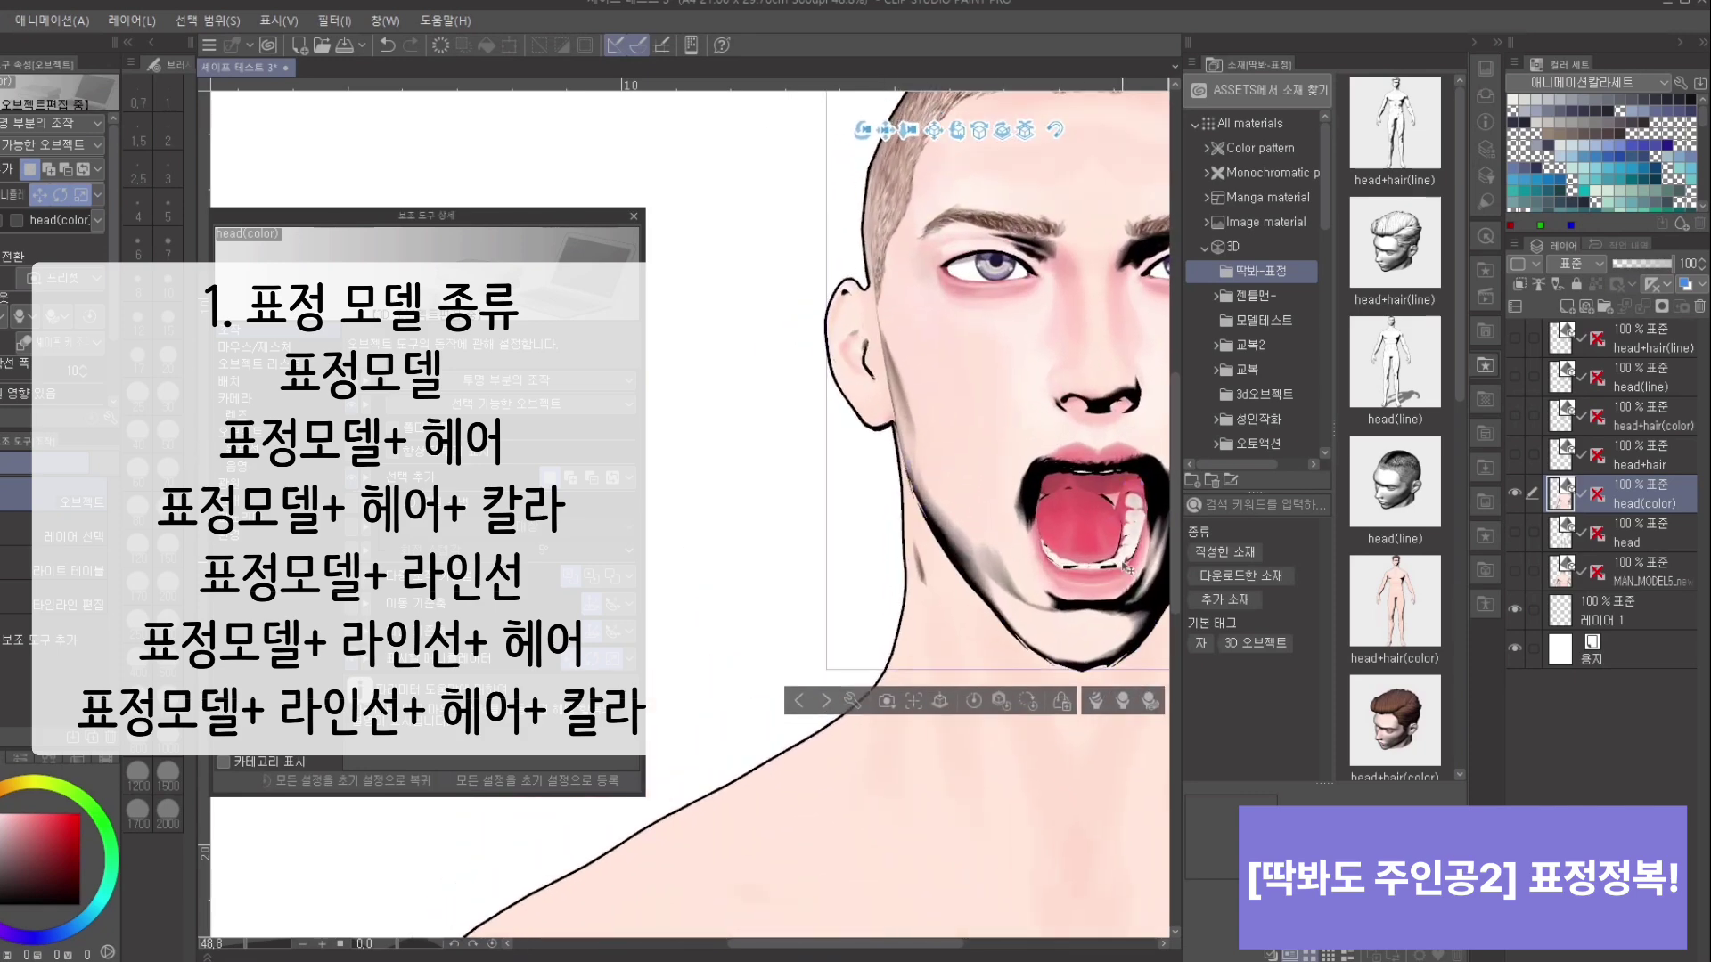
pyautogui.moveTo(786, 606)
pyautogui.mouseDown()
pyautogui.moveTo(848, 593)
pyautogui.moveTo(754, 594)
pyautogui.moveTo(773, 587)
pyautogui.mouseUp()
pyautogui.scroll(-5, 732, 316)
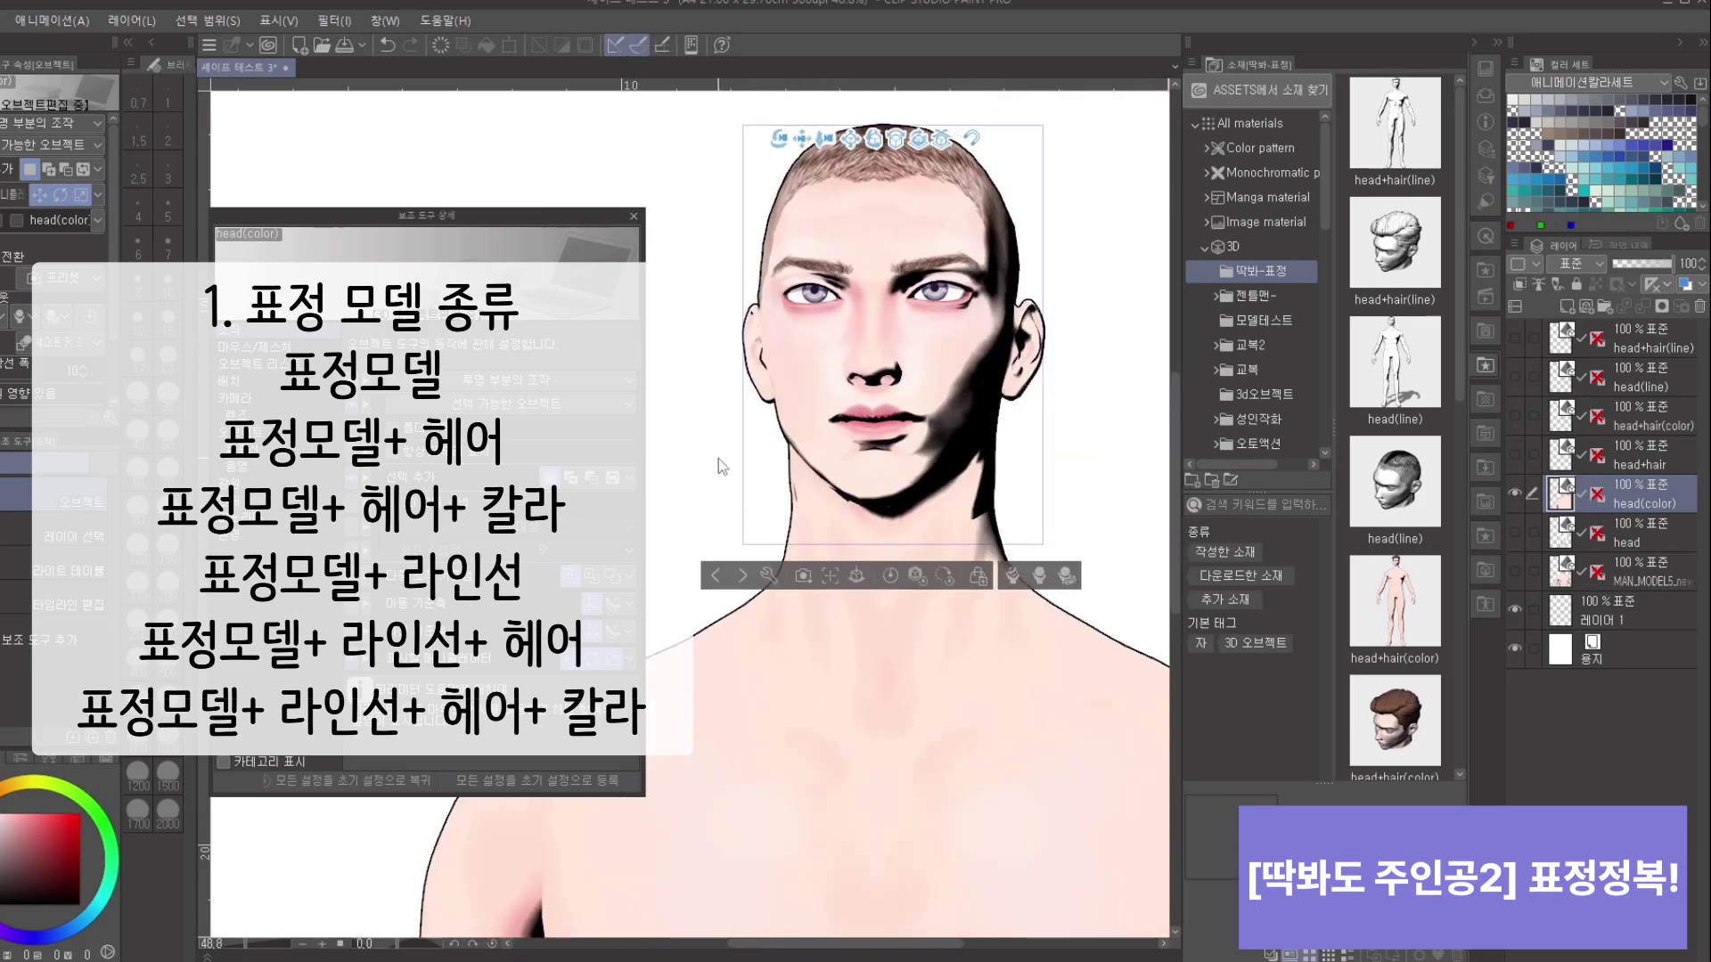
pyautogui.scroll(-3, 732, 316)
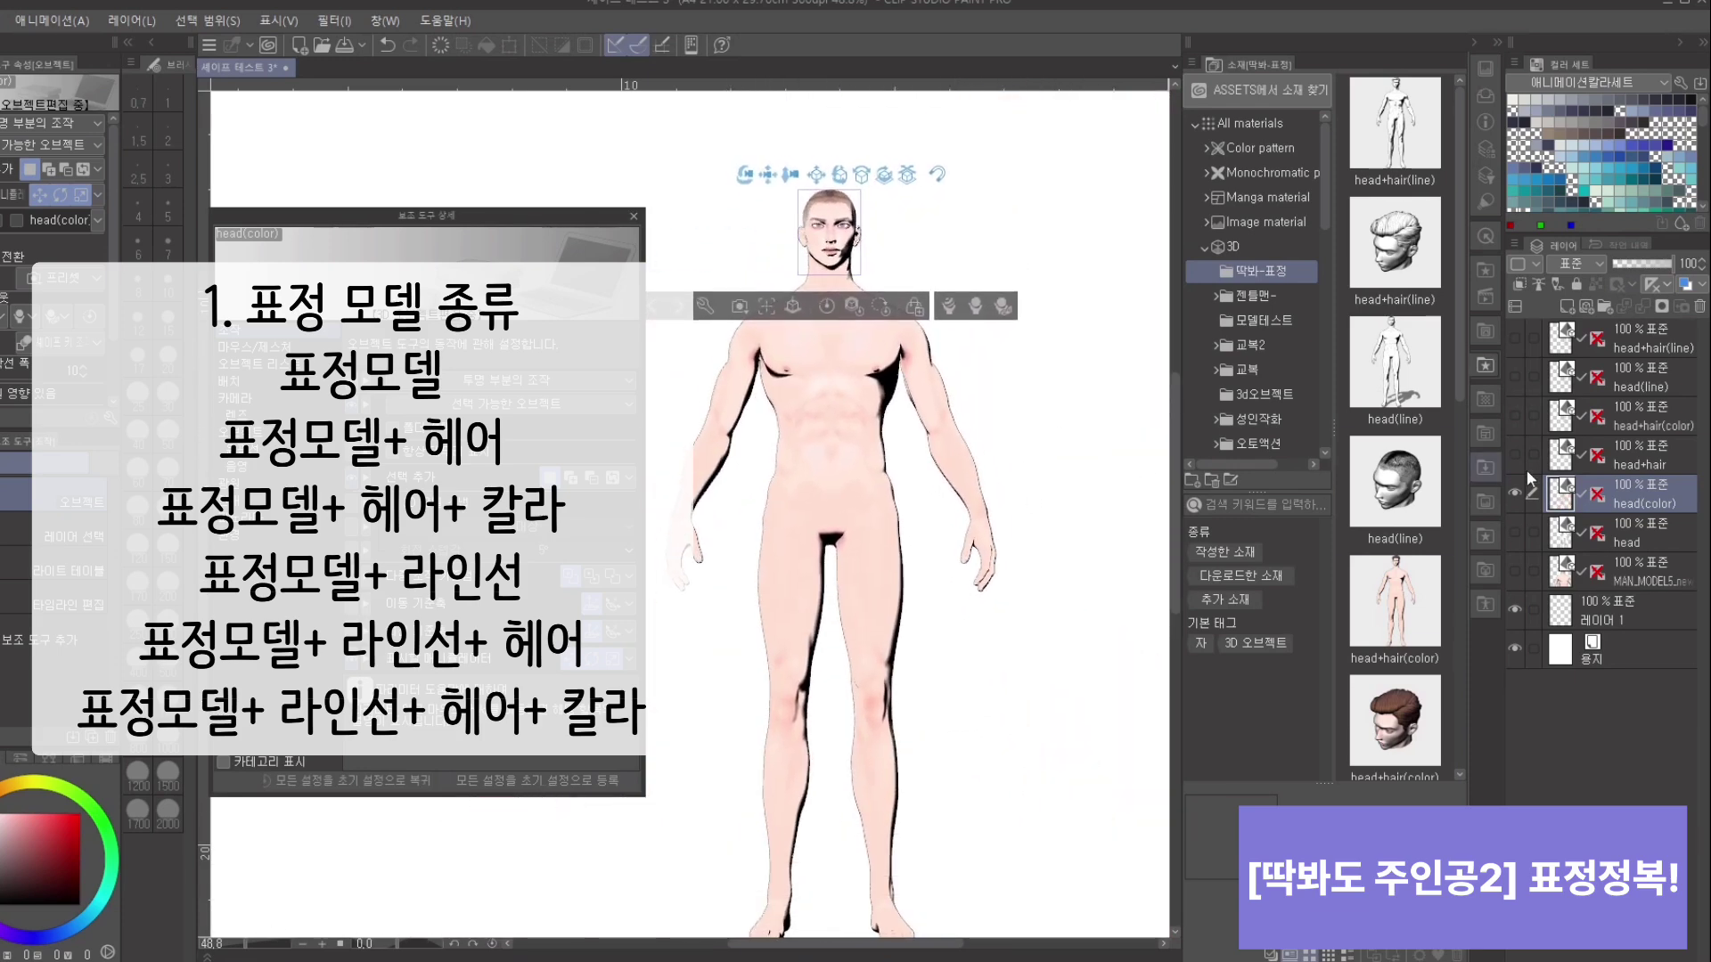
# Step: Hide the head(color) layer, then show and select the head+hair layer for a close view of its face and hair
pyautogui.click(1515, 496)
pyautogui.click(1638, 464)
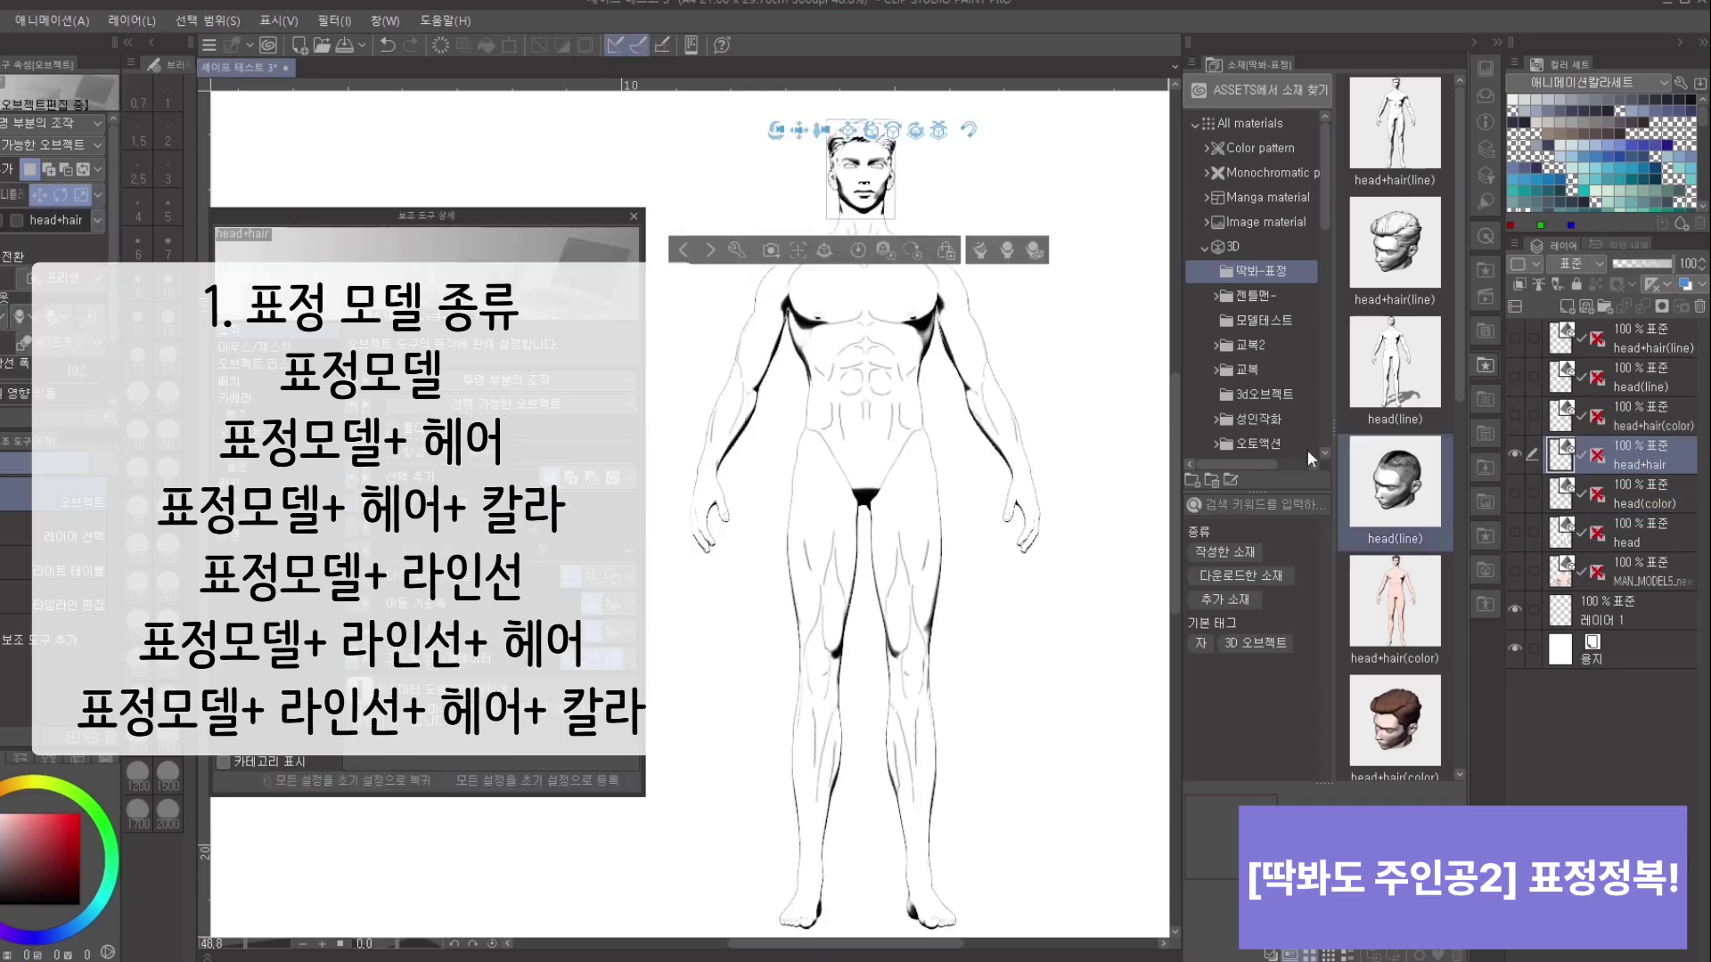
pyautogui.scroll(8, 1124, 332)
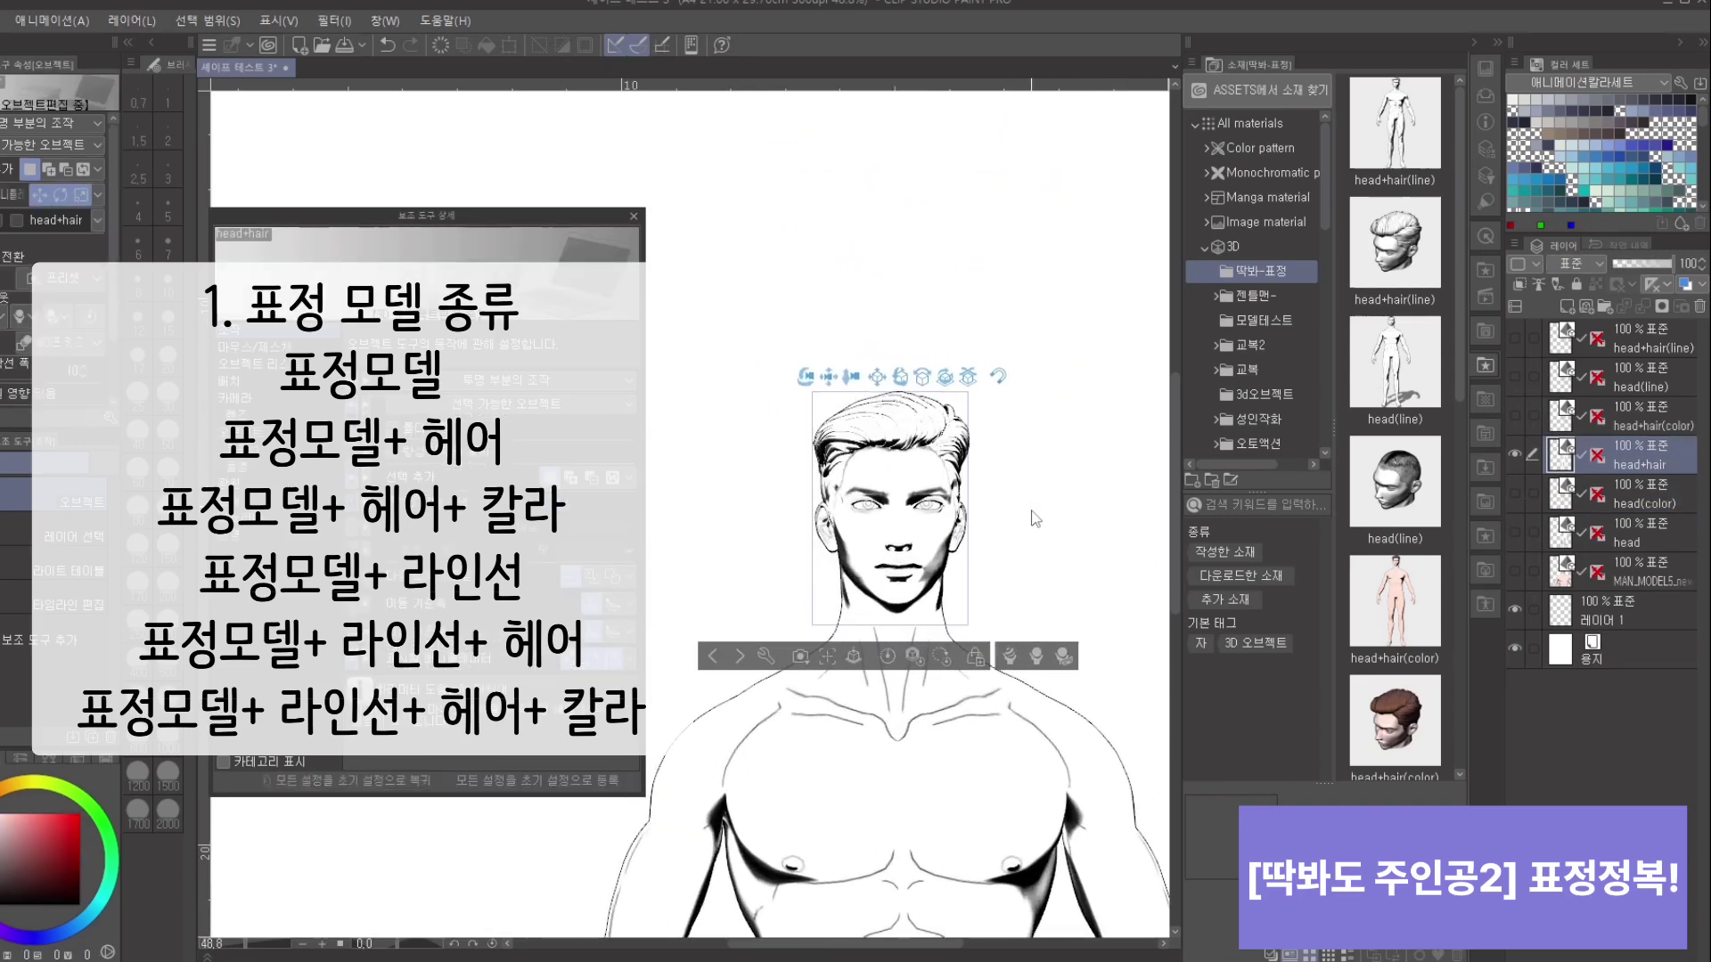
pyautogui.scroll(4, 1034, 519)
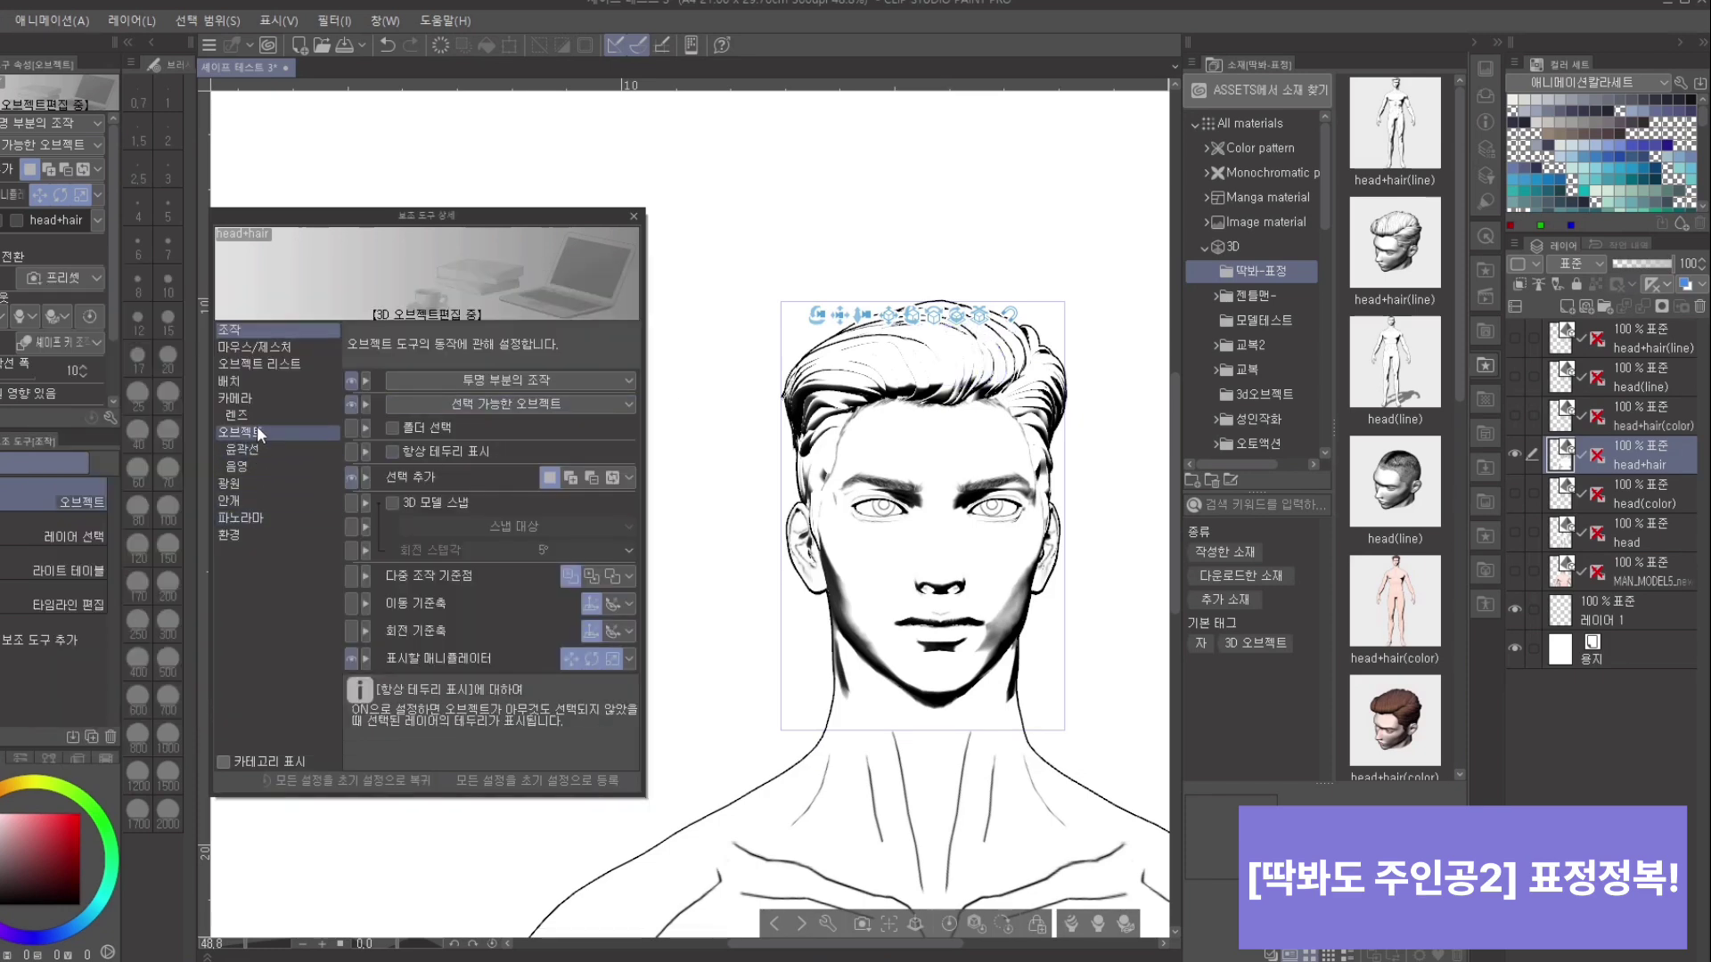
# Step: Open the head+hair model's shape key list, try the hair-move-down key and reset it, and close the list
pyautogui.click(255, 431)
pyautogui.click(577, 469)
pyautogui.moveTo(627, 535); pyautogui.dragTo(606, 719)
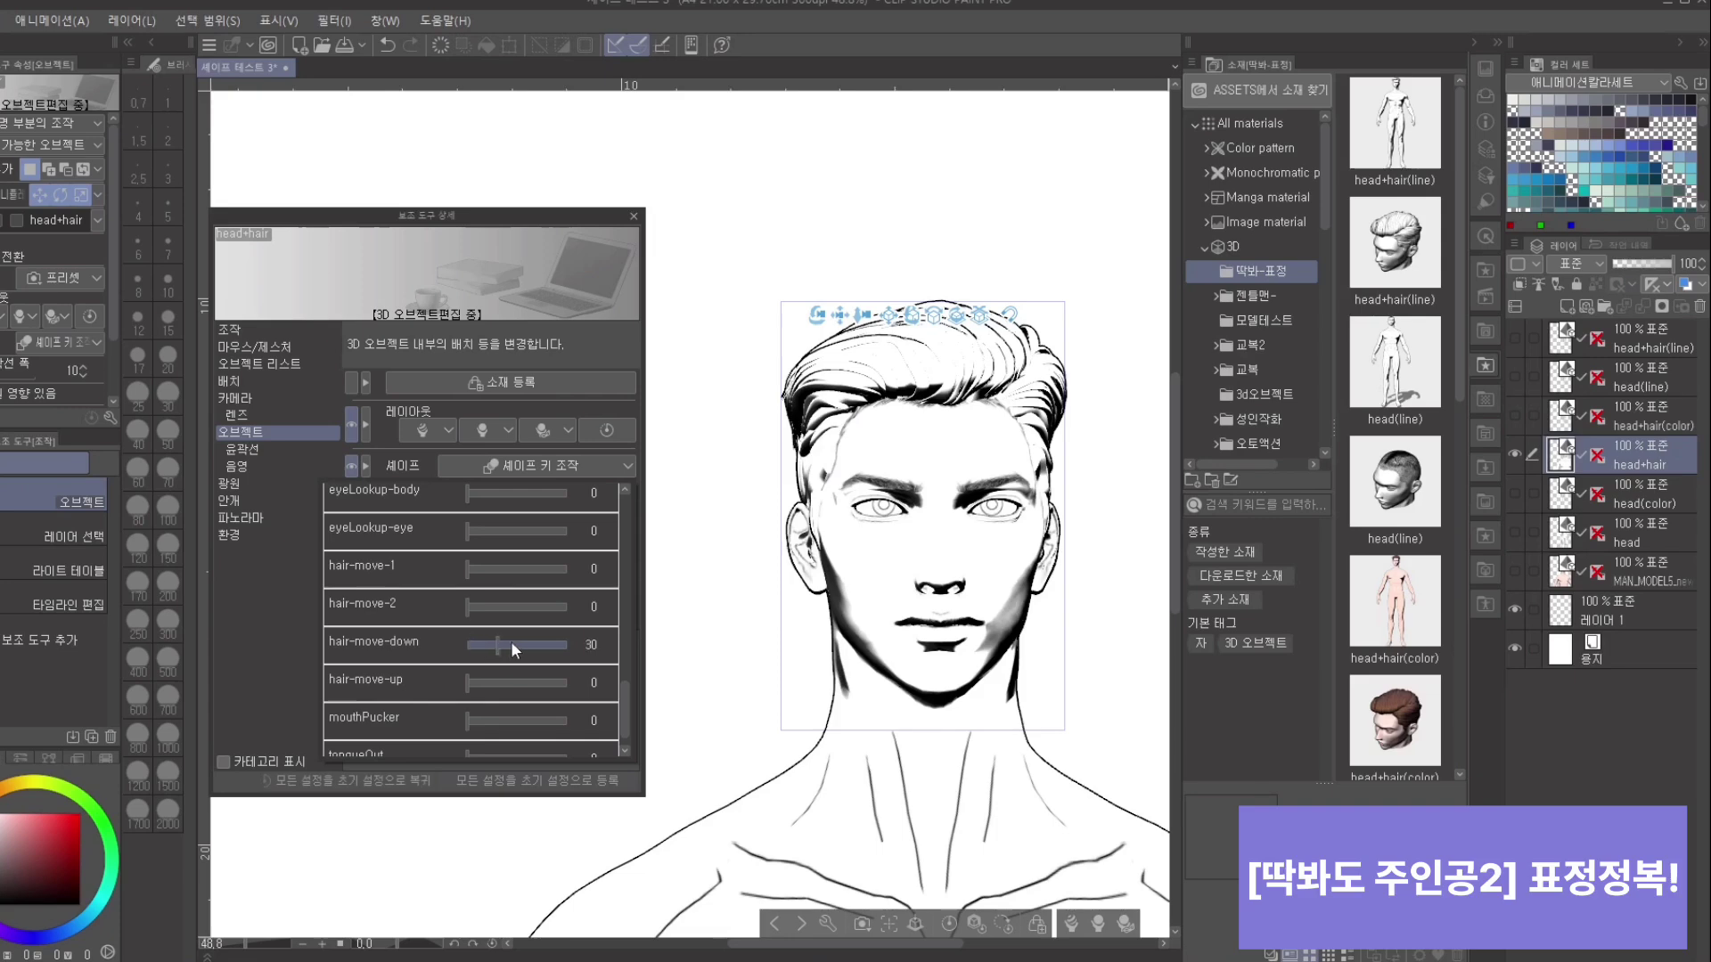
pyautogui.moveTo(510, 640); pyautogui.dragTo(459, 617)
pyautogui.click(1130, 629)
pyautogui.moveTo(1103, 350); pyautogui.dragTo(1108, 417)
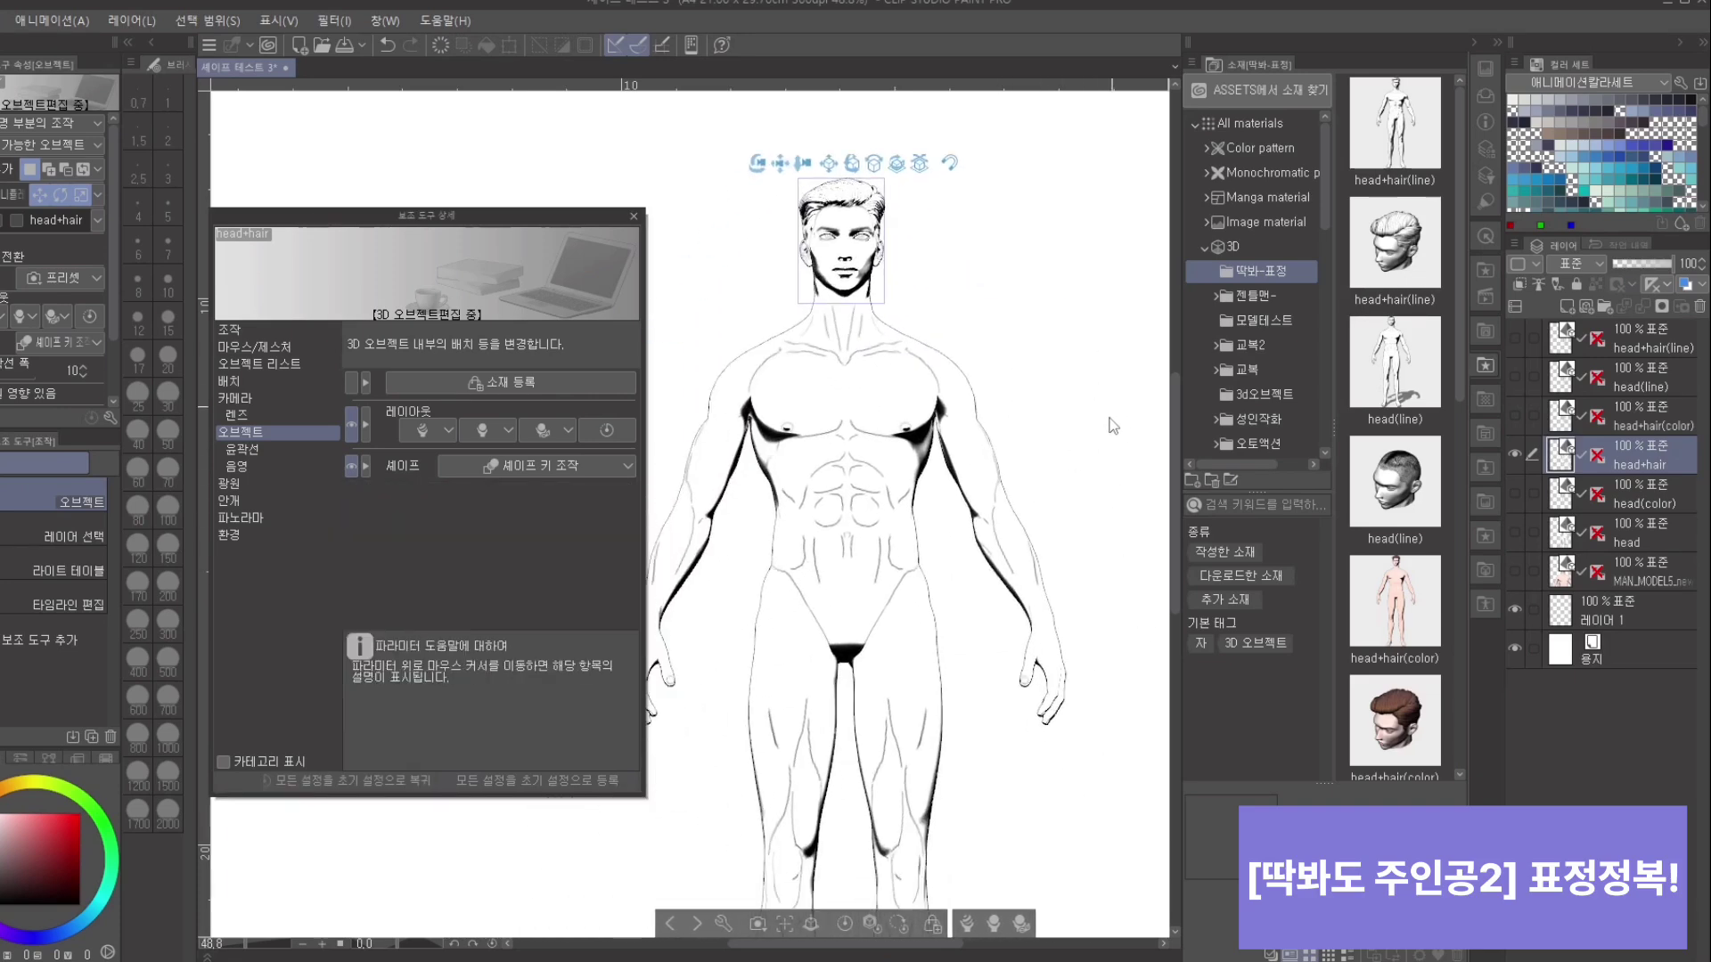
pyautogui.scroll(-5, 1132, 453)
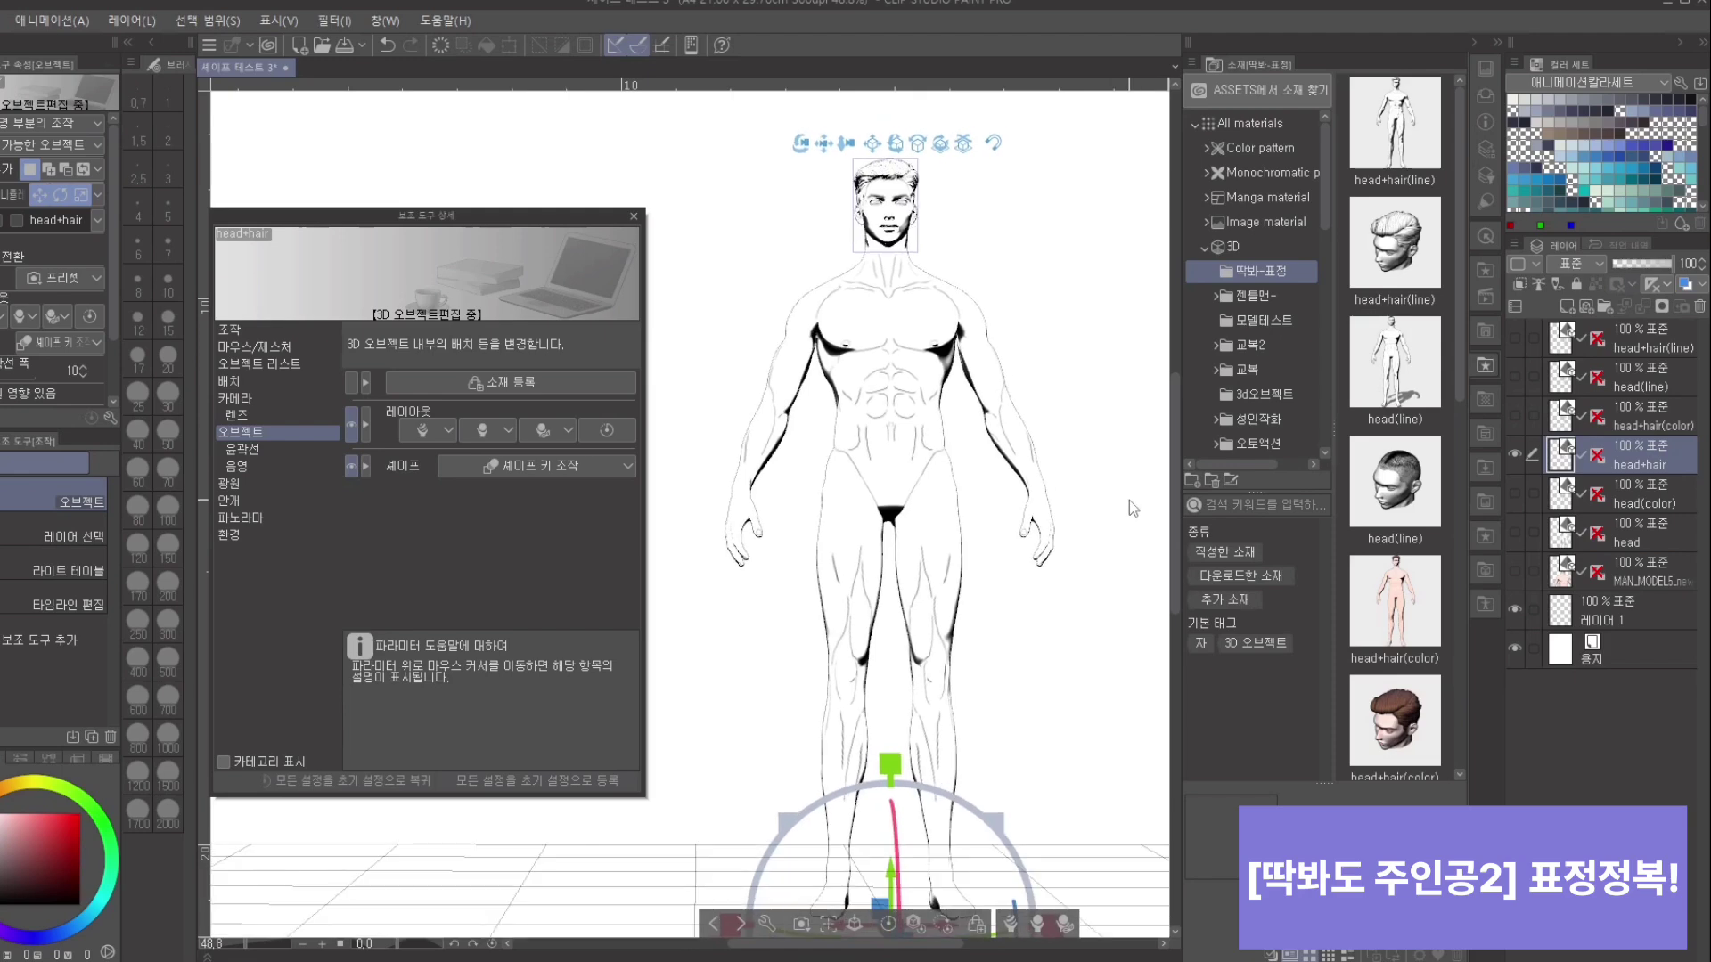
# Step: Hide the head+hair layer, then show and select the head+hair(color) layer for a close view of its face and hair
pyautogui.click(1514, 455)
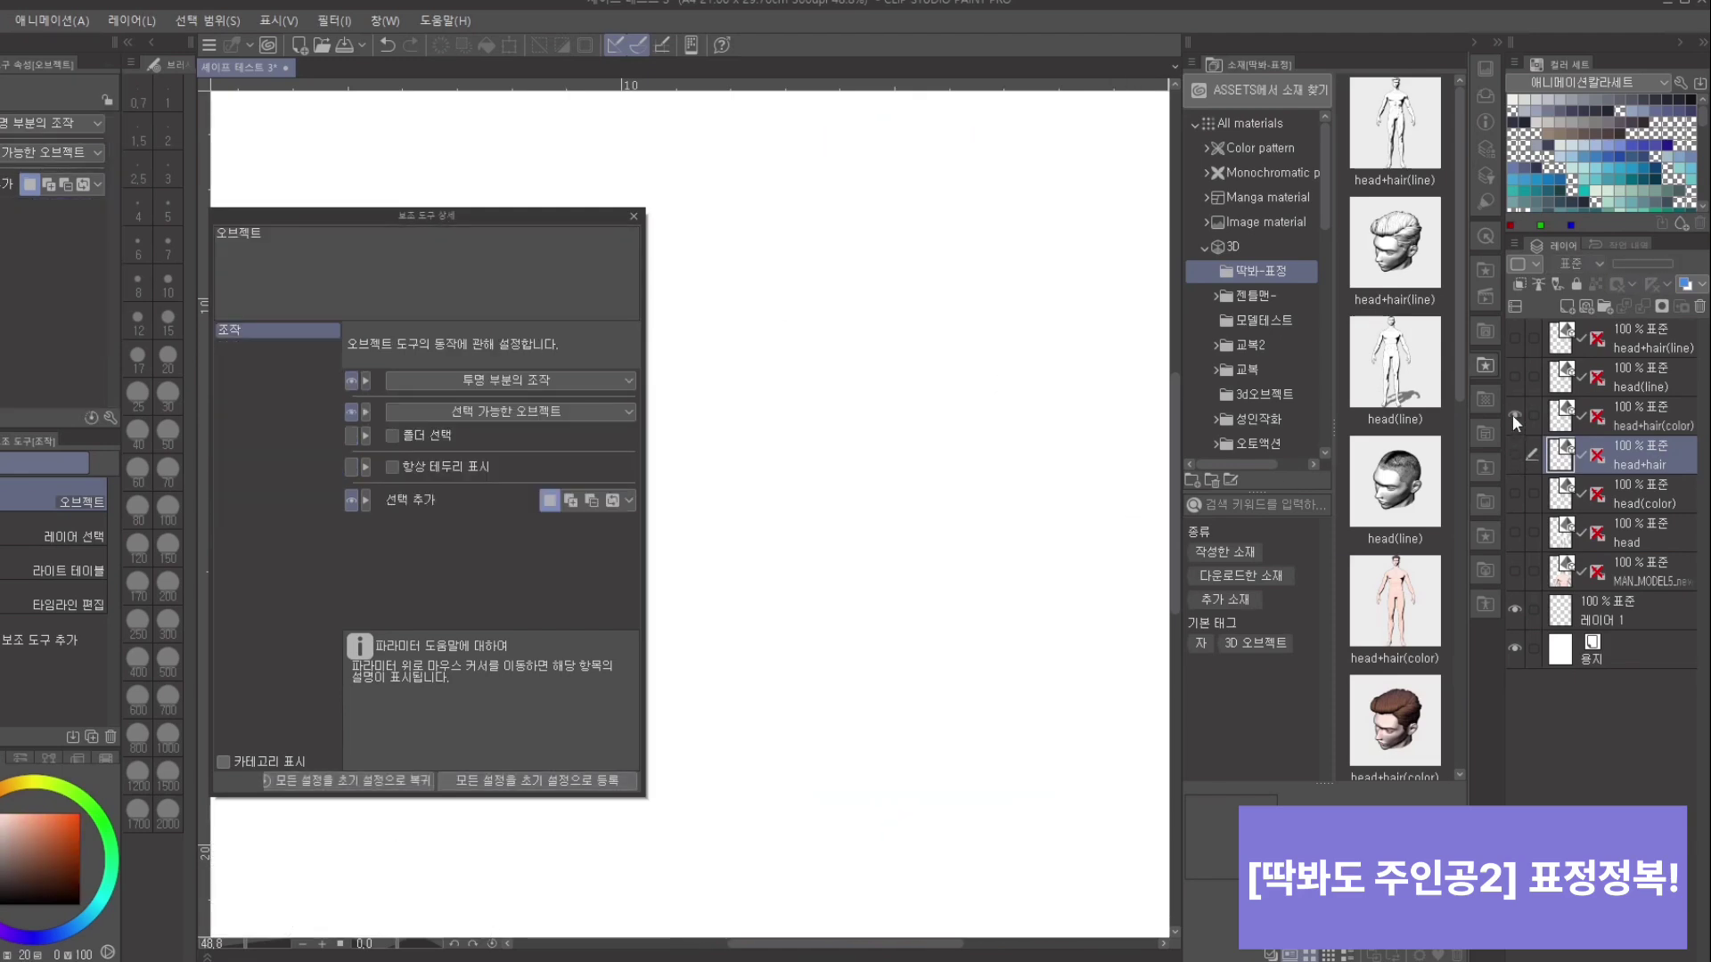
pyautogui.click(1514, 415)
pyautogui.click(1635, 426)
pyautogui.scroll(10, 1110, 335)
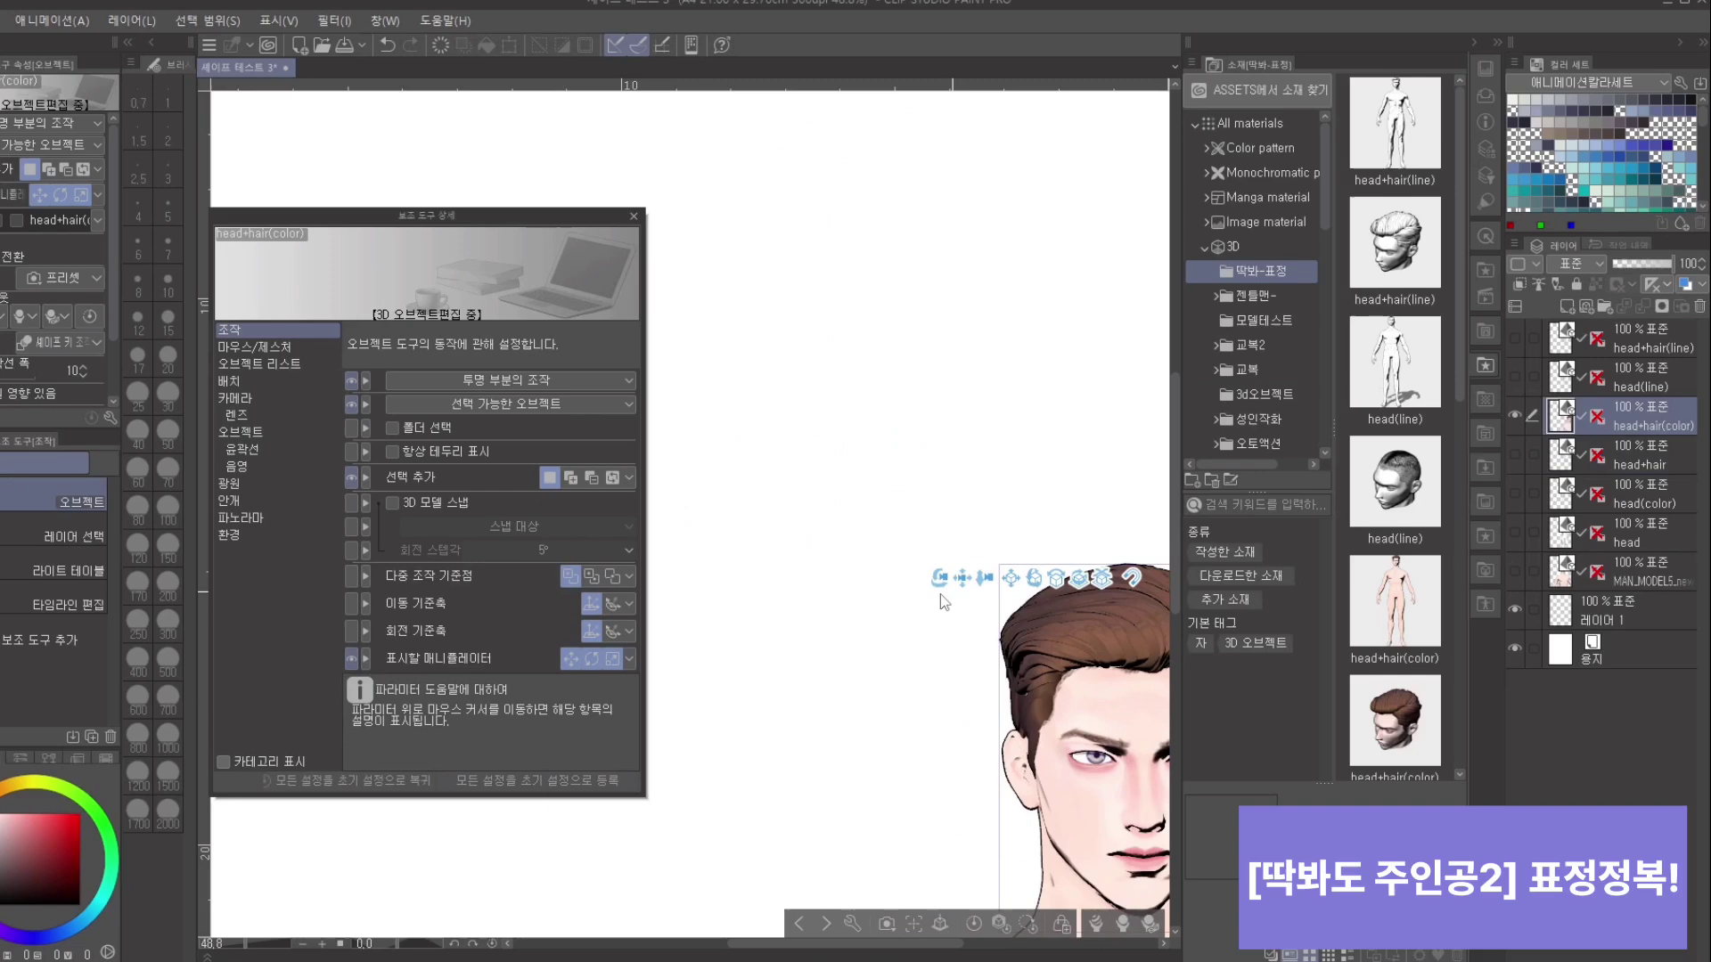
pyautogui.moveTo(940, 595); pyautogui.dragTo(674, 545)
pyautogui.scroll(-2, 1080, 645)
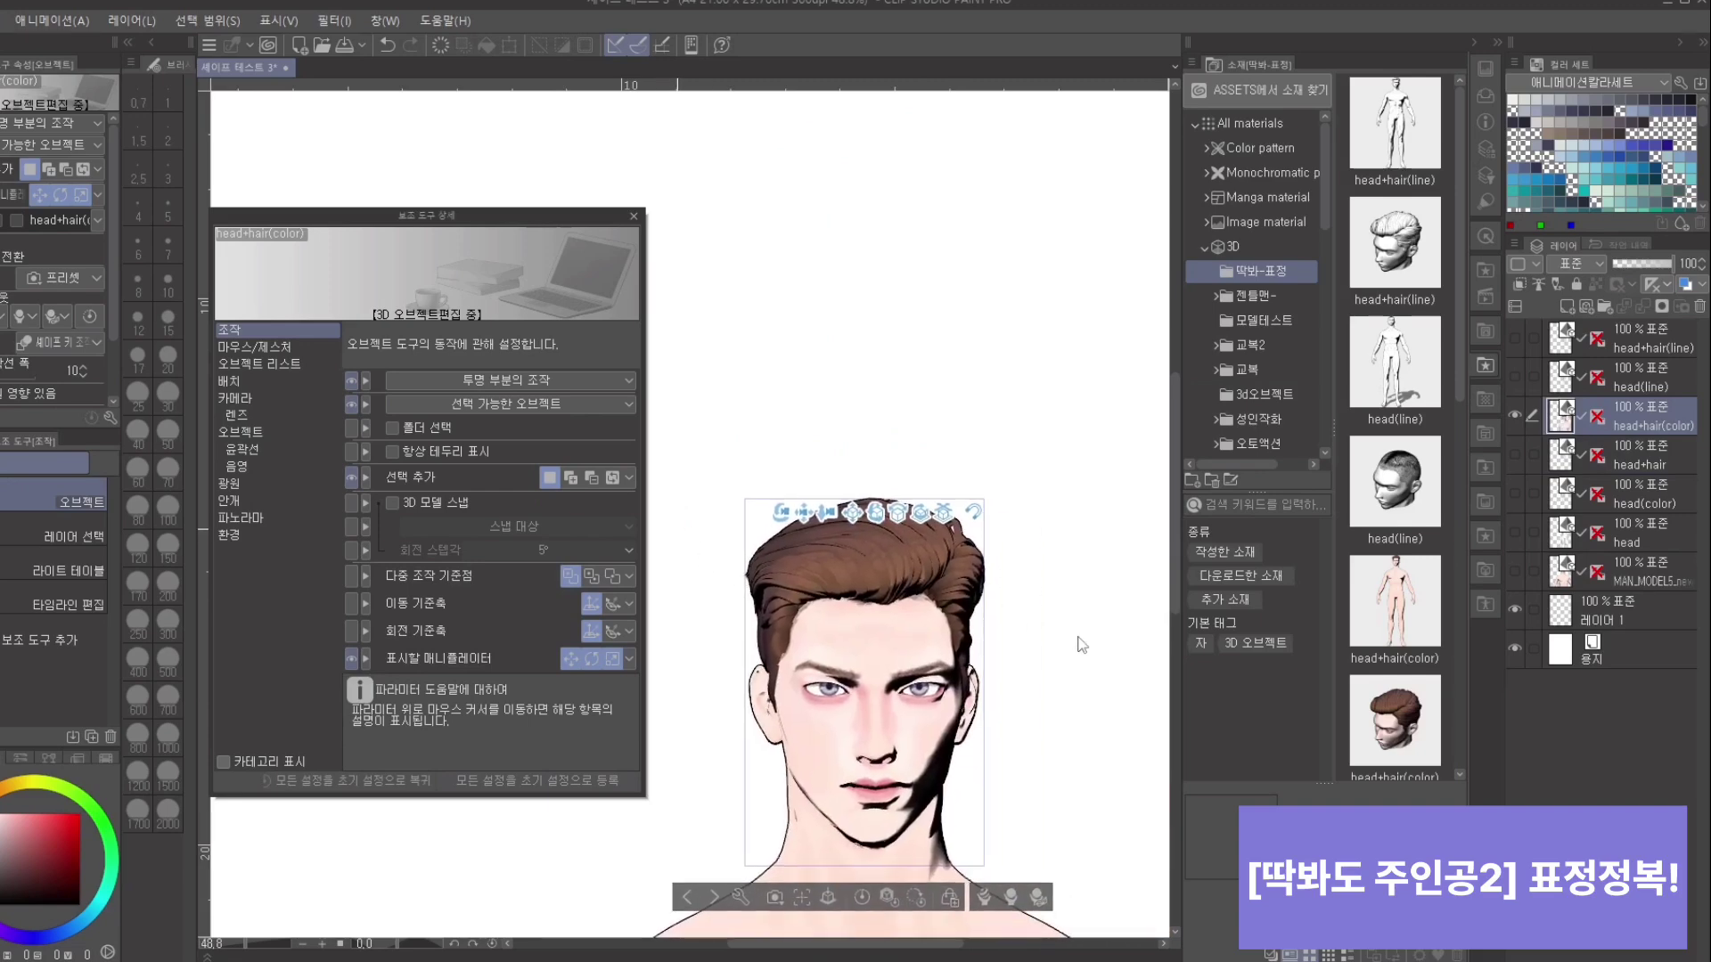
pyautogui.scroll(3, 1081, 645)
pyautogui.moveTo(1080, 645); pyautogui.dragTo(1107, 534)
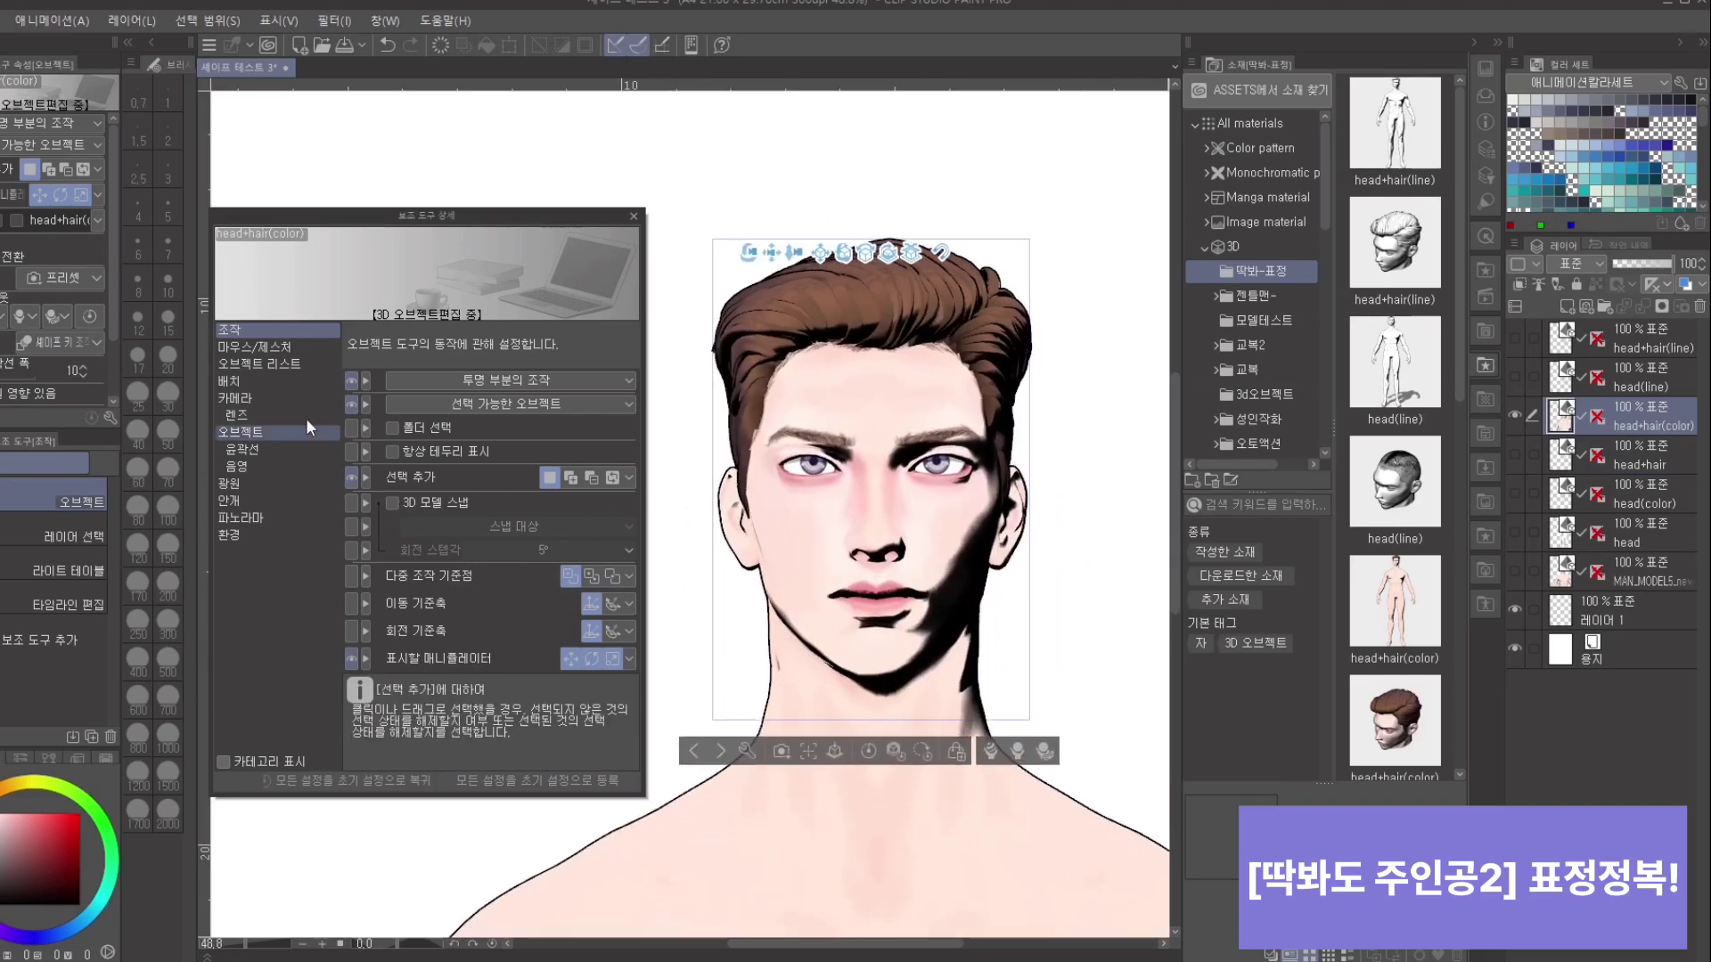
pyautogui.moveTo(1159, 532); pyautogui.dragTo(1036, 358)
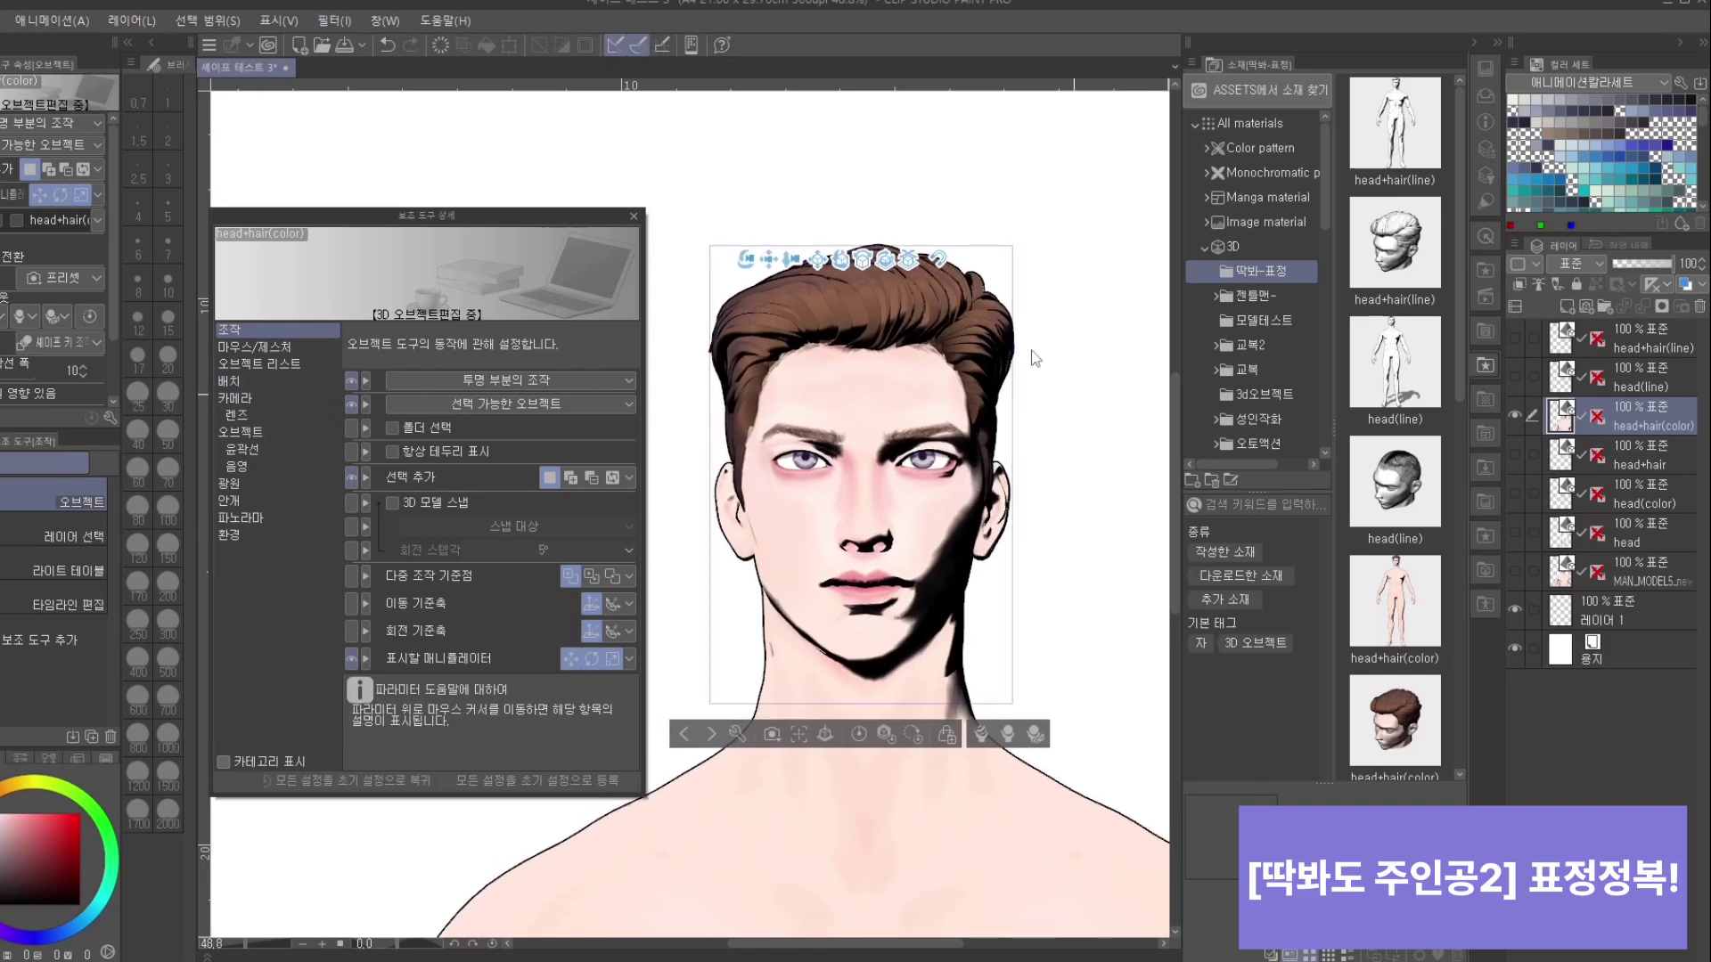
# Step: Try rotating the front hair strands of the head+hair(color) model, and undo the rotation
pyautogui.click(895, 318)
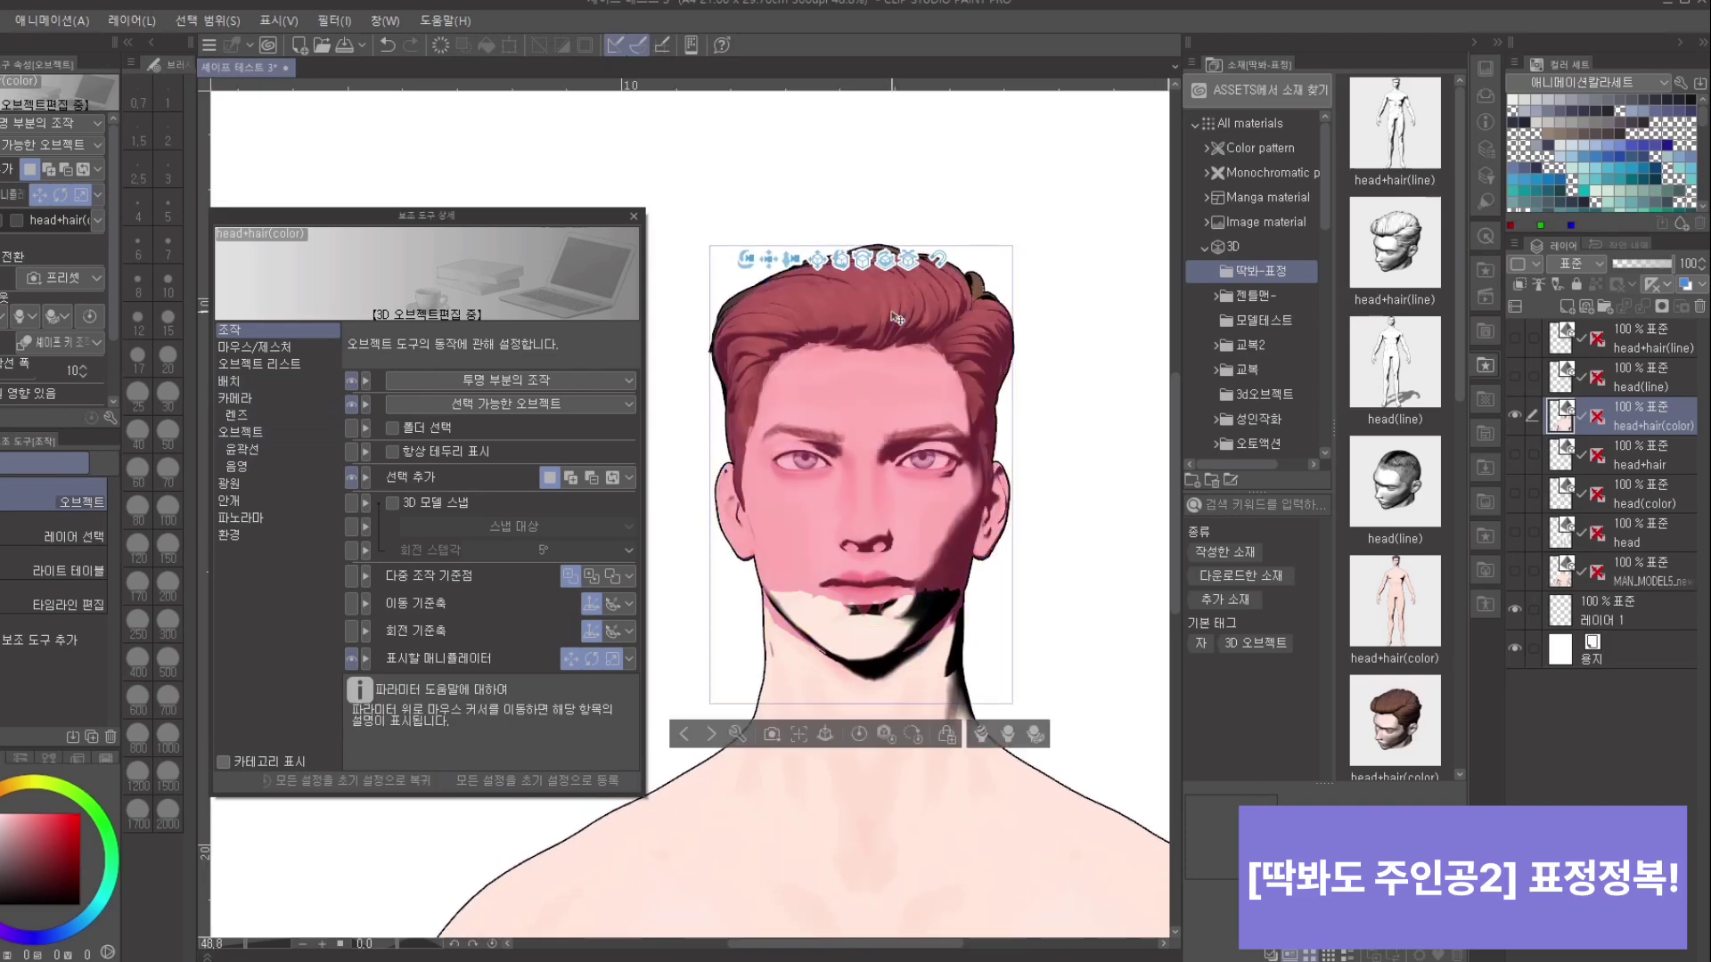
pyautogui.click(899, 312)
pyautogui.moveTo(956, 276); pyautogui.dragTo(914, 630)
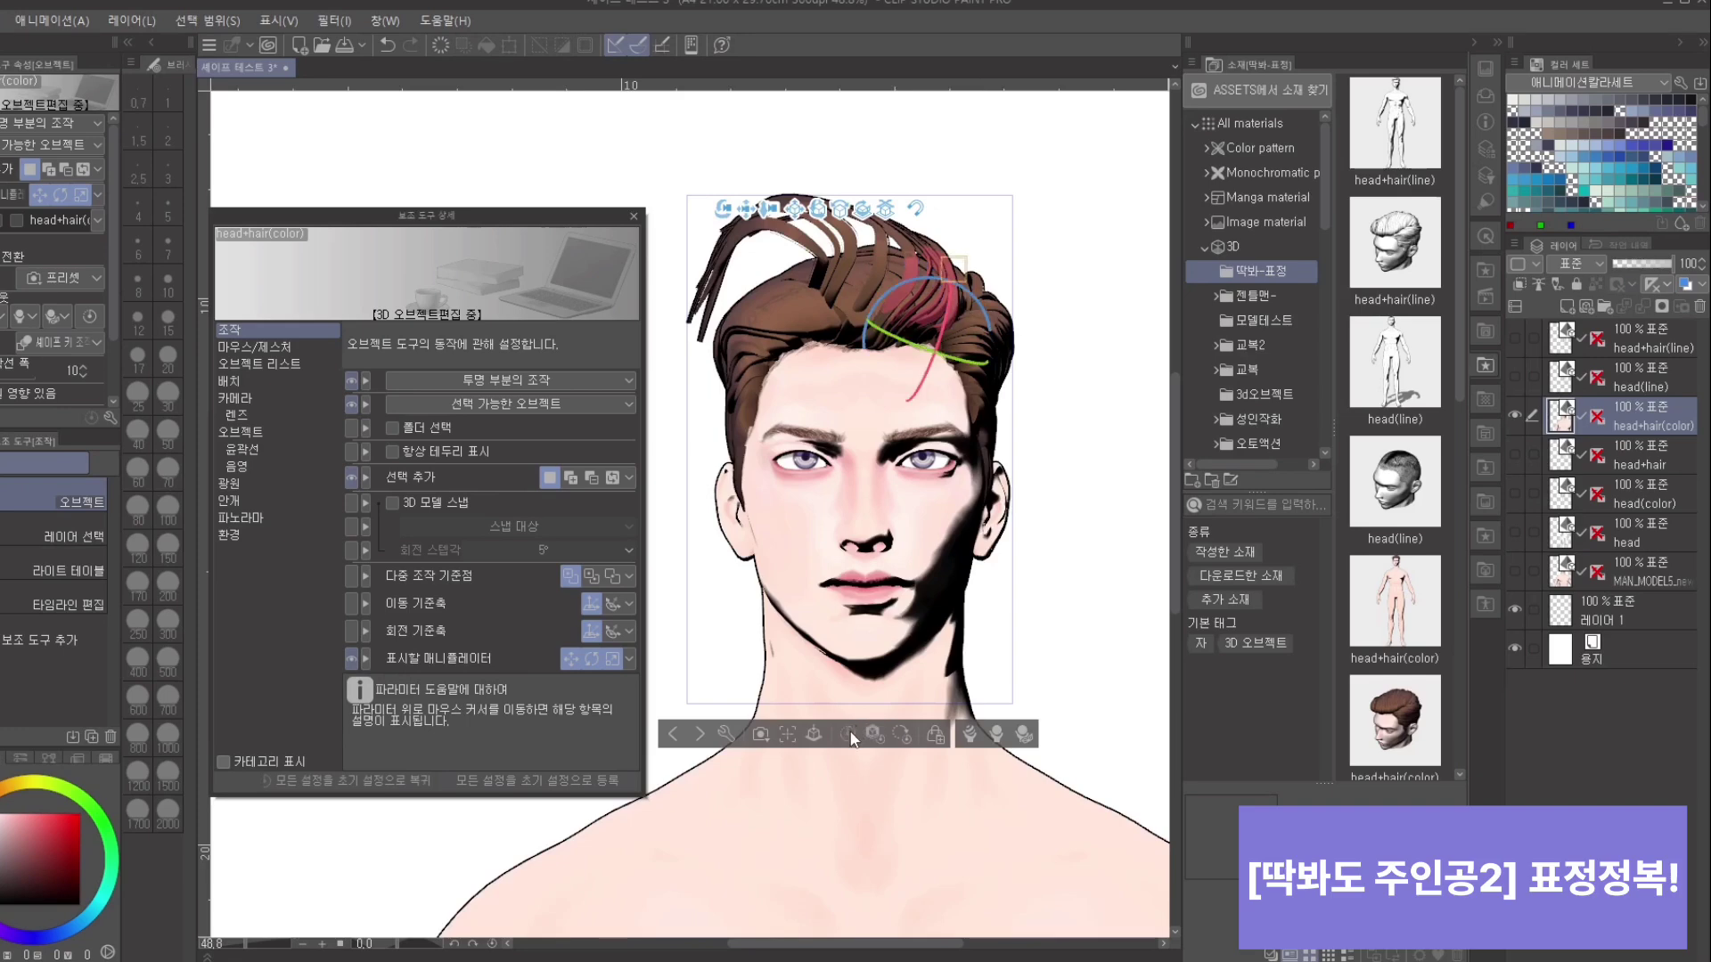
pyautogui.hotkey('ctrl', 'z')
pyautogui.click(1058, 481)
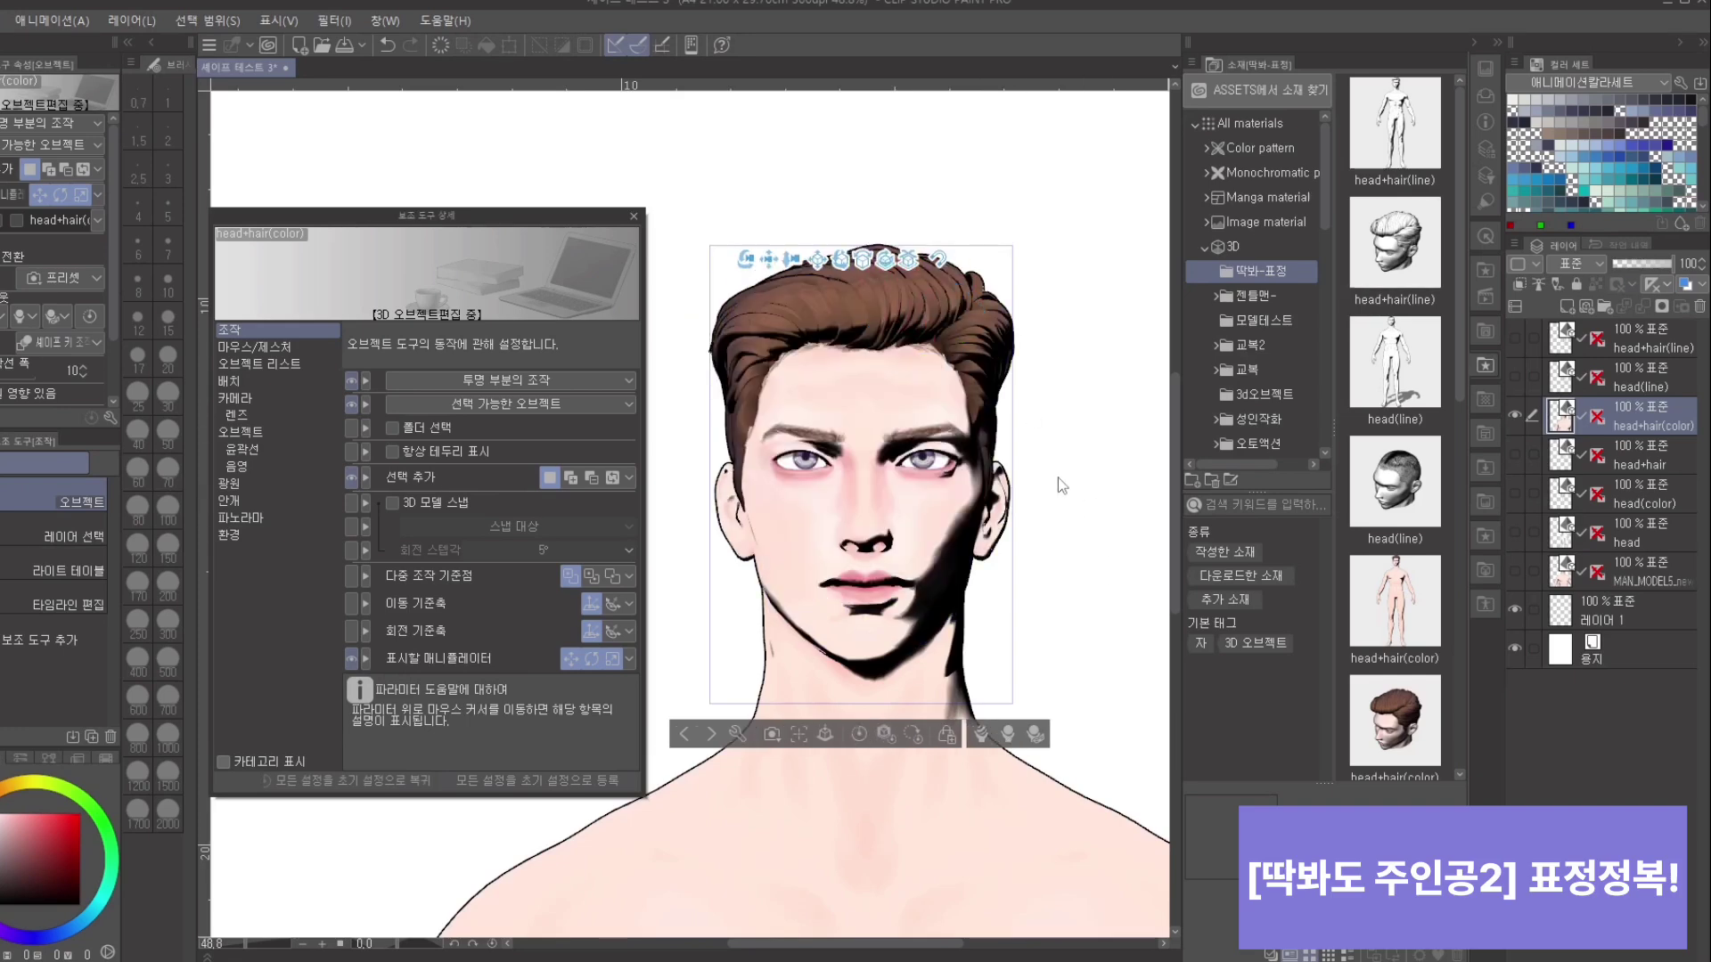
# Step: Select an eye joint on the head+hair(color) model to check its rotation control, and clear the selection
pyautogui.click(931, 475)
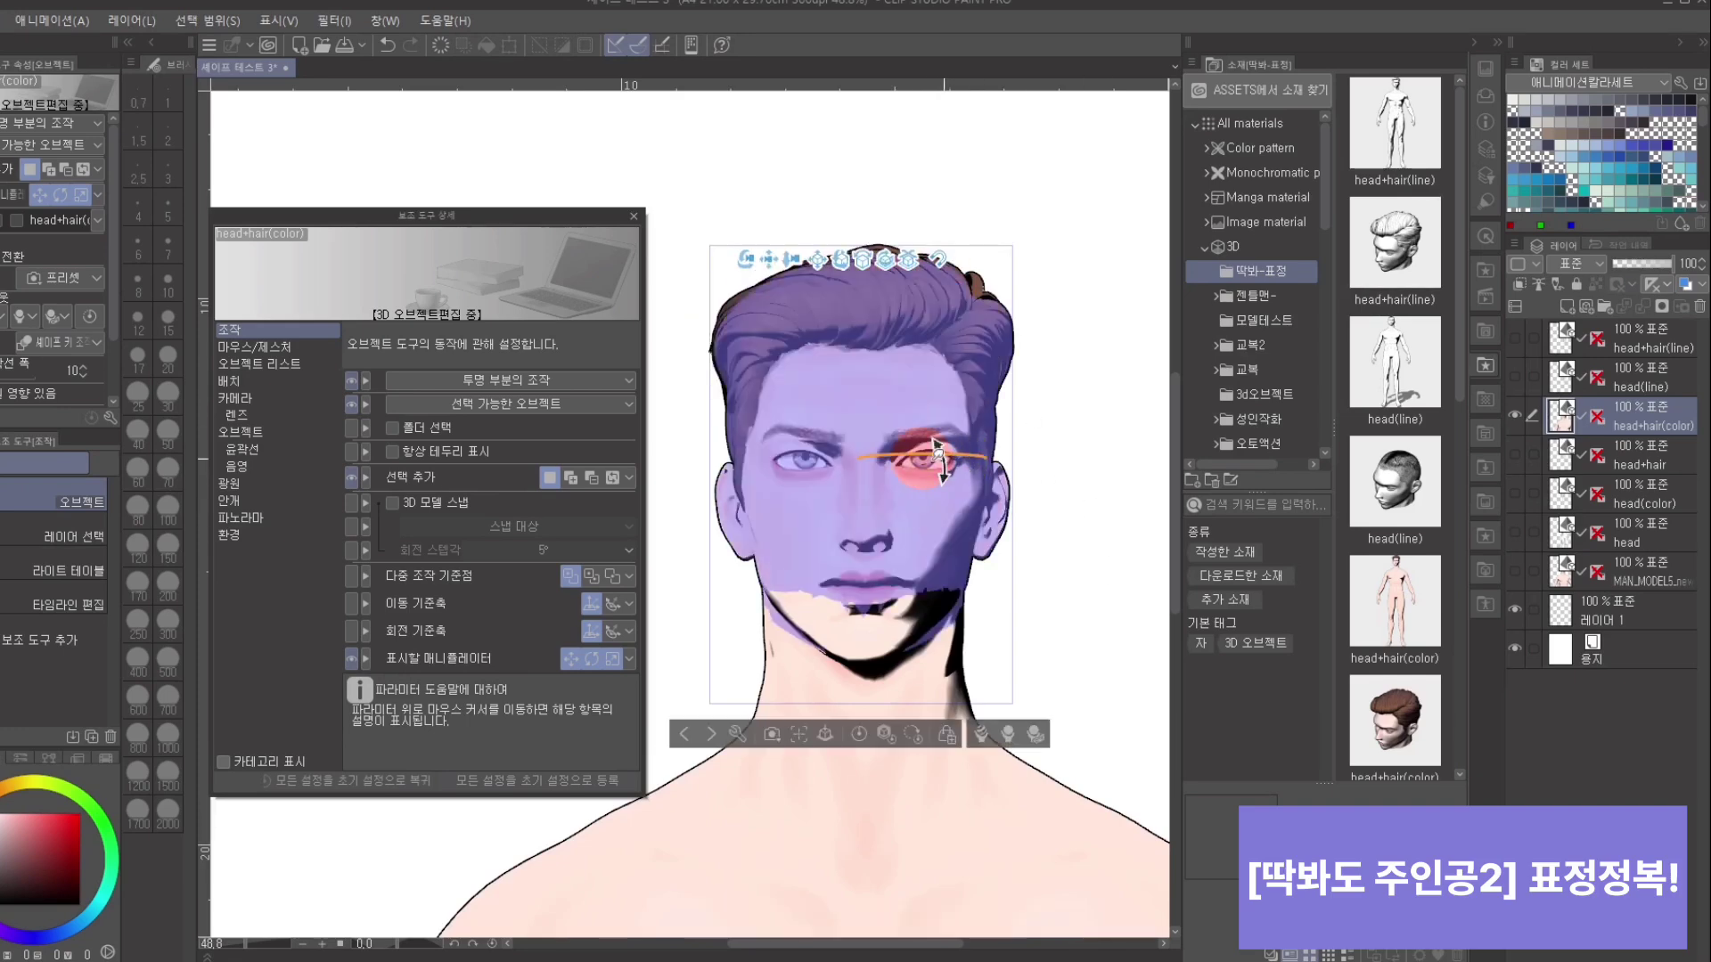
pyautogui.click(1108, 612)
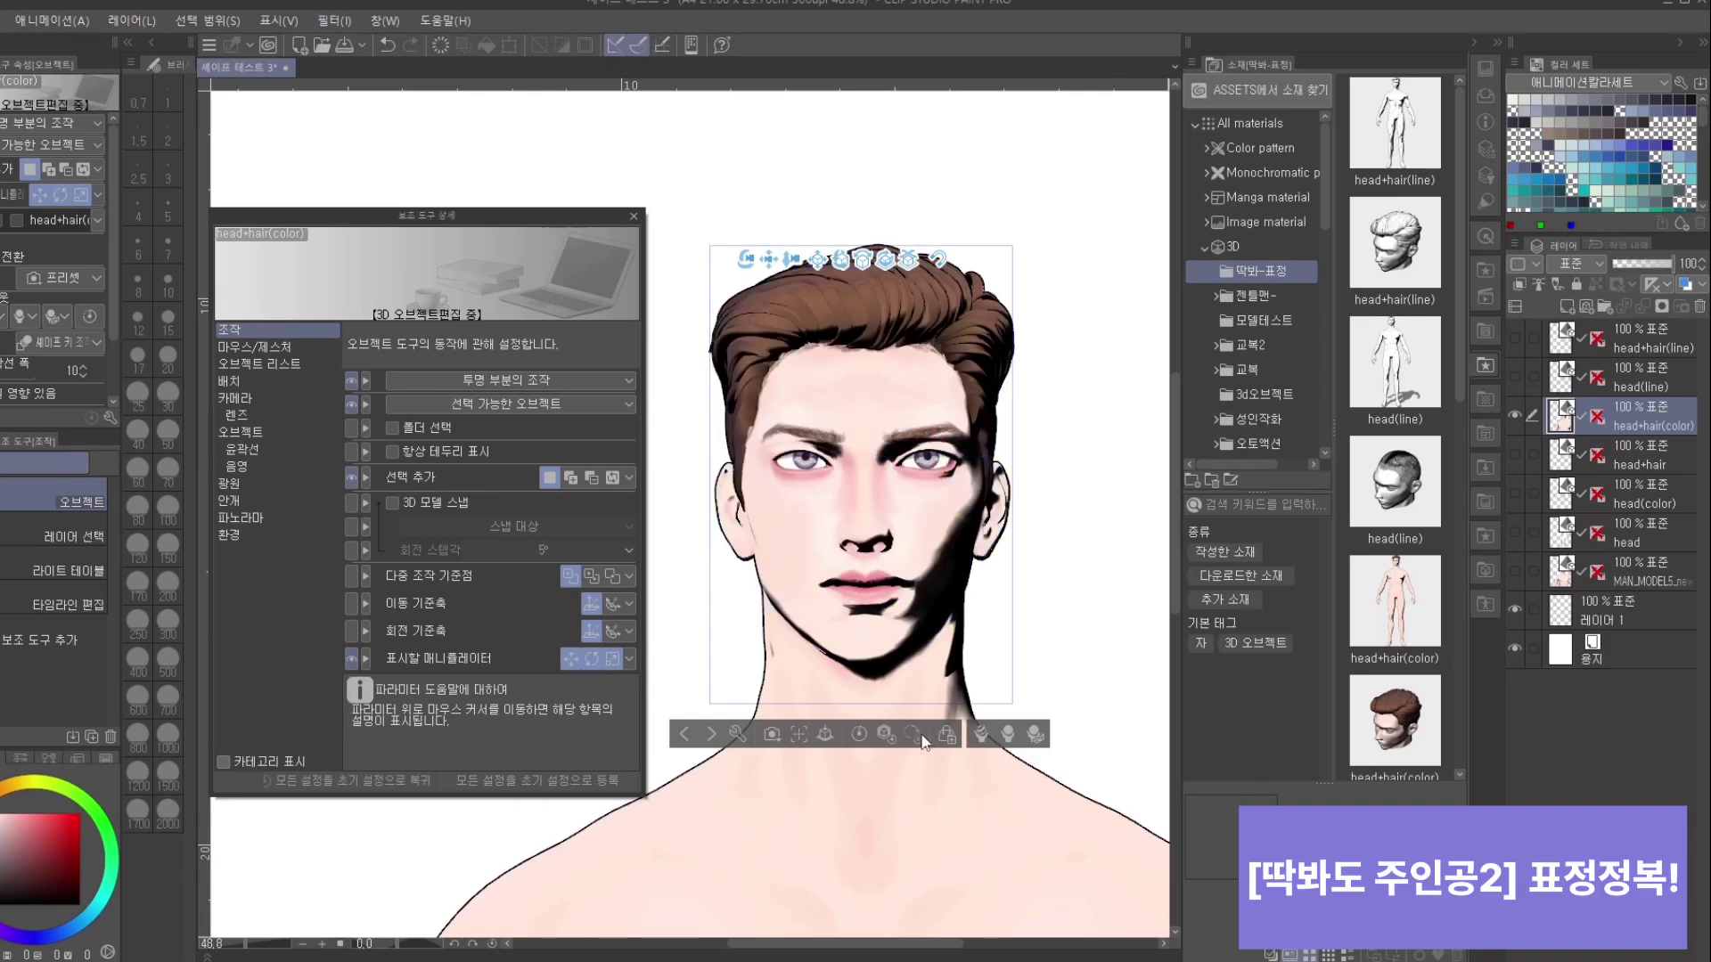
pyautogui.scroll(-3, 1114, 615)
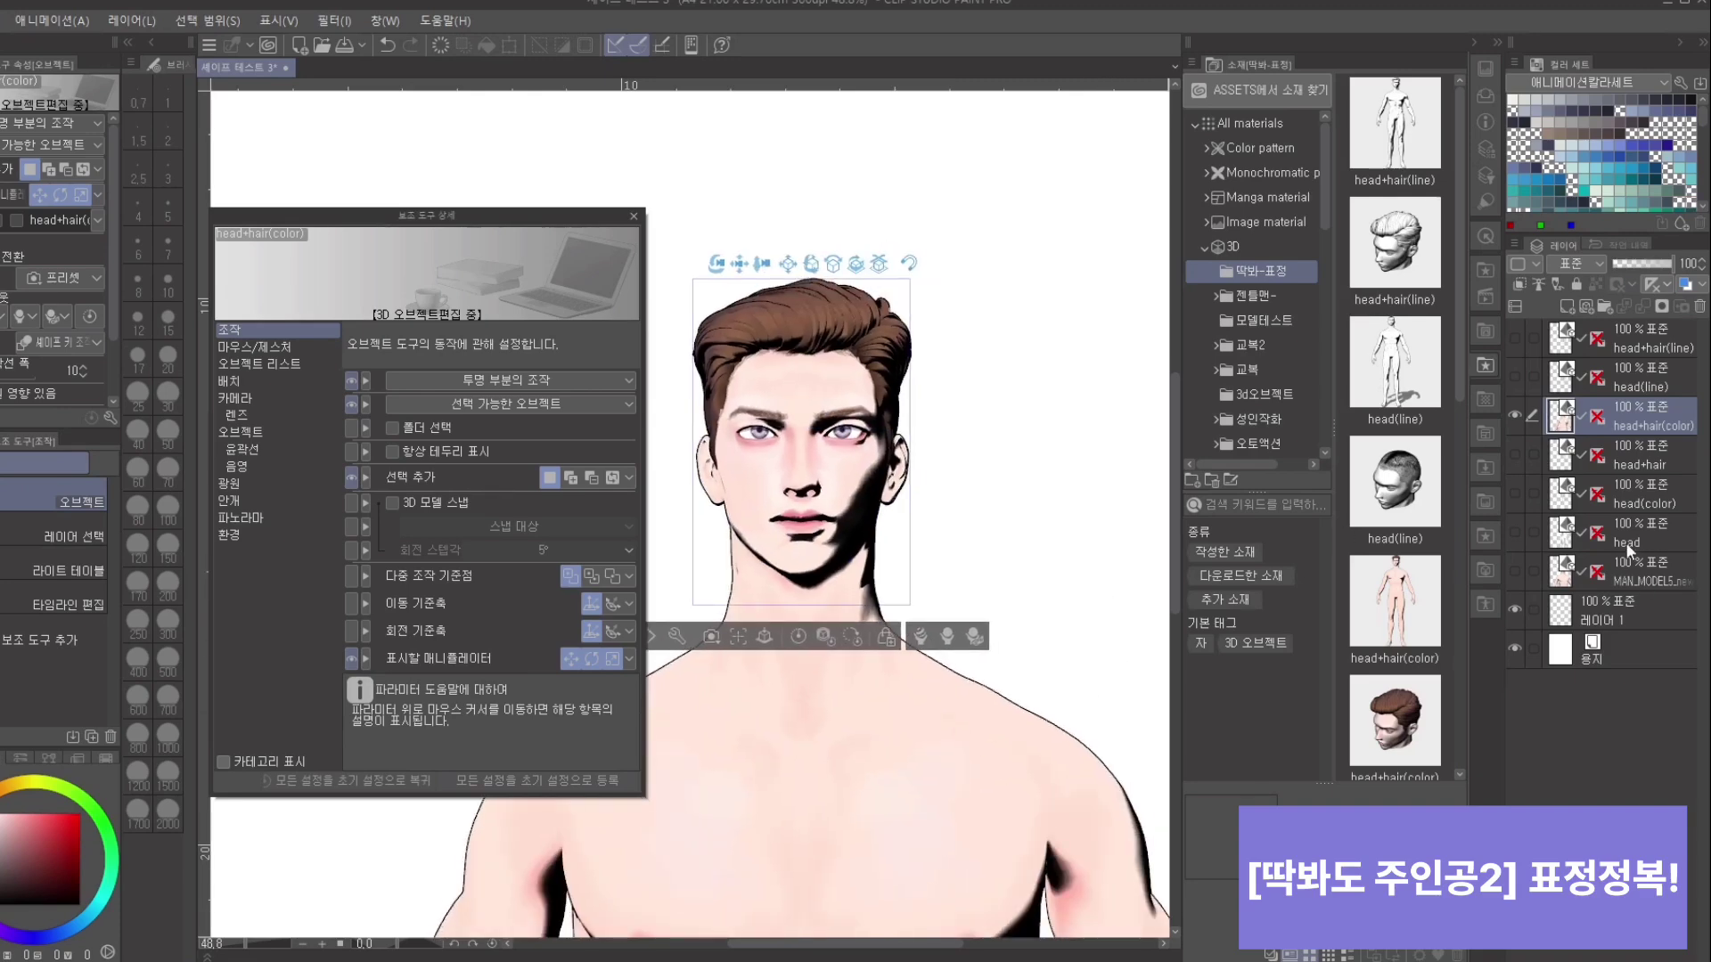
# Step: Hide the head+hair(color) layer, then show and select the head(line) layer and inspect its face and upper body
pyautogui.click(1515, 415)
pyautogui.click(1515, 374)
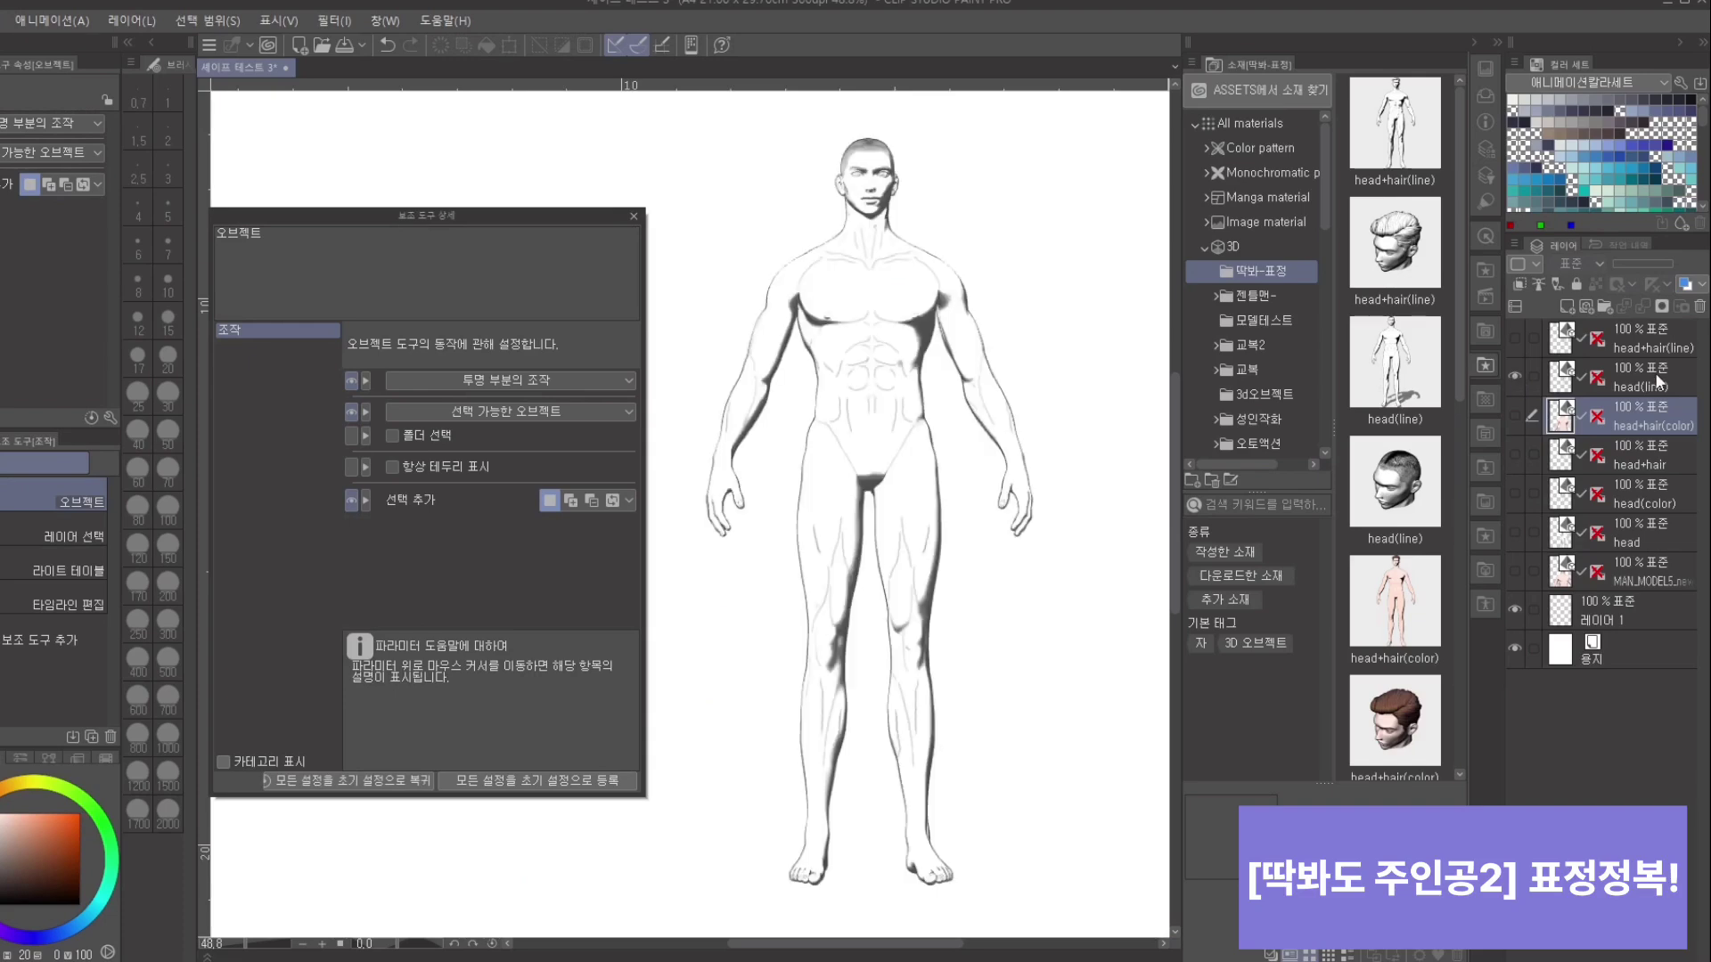
pyautogui.click(1655, 377)
pyautogui.scroll(5, 1125, 470)
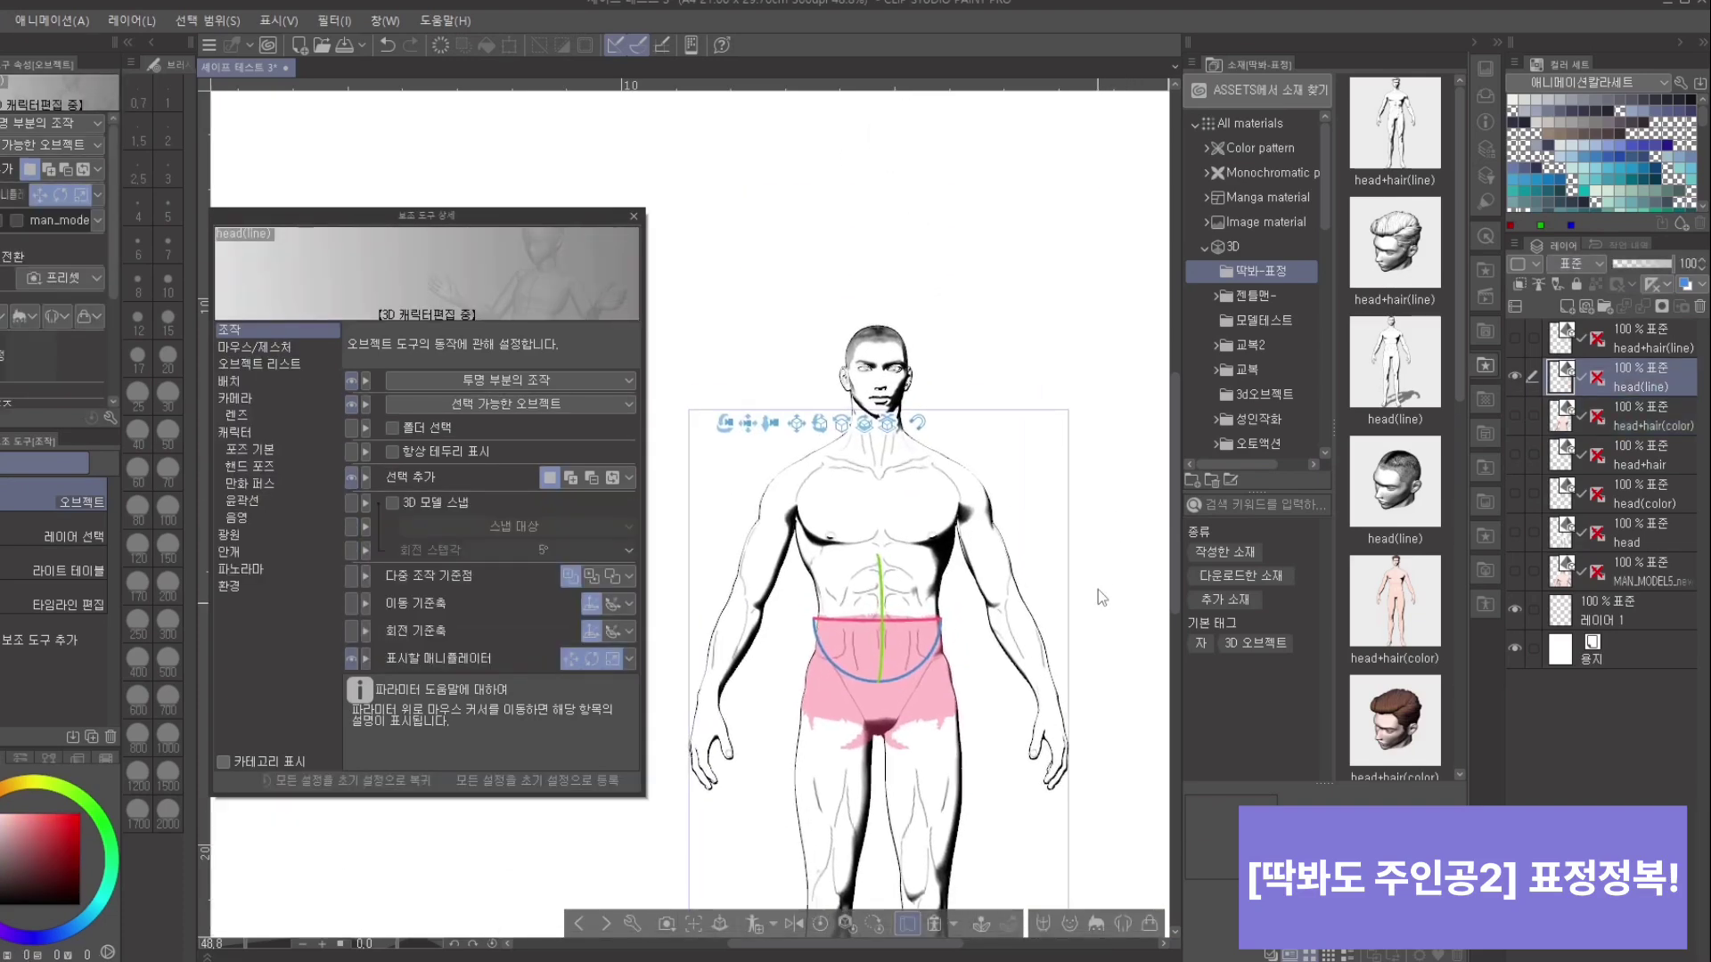
pyautogui.moveTo(1168, 697); pyautogui.dragTo(1169, 733)
pyautogui.moveTo(1009, 578); pyautogui.dragTo(525, 613)
pyautogui.moveTo(1137, 525); pyautogui.dragTo(1143, 550)
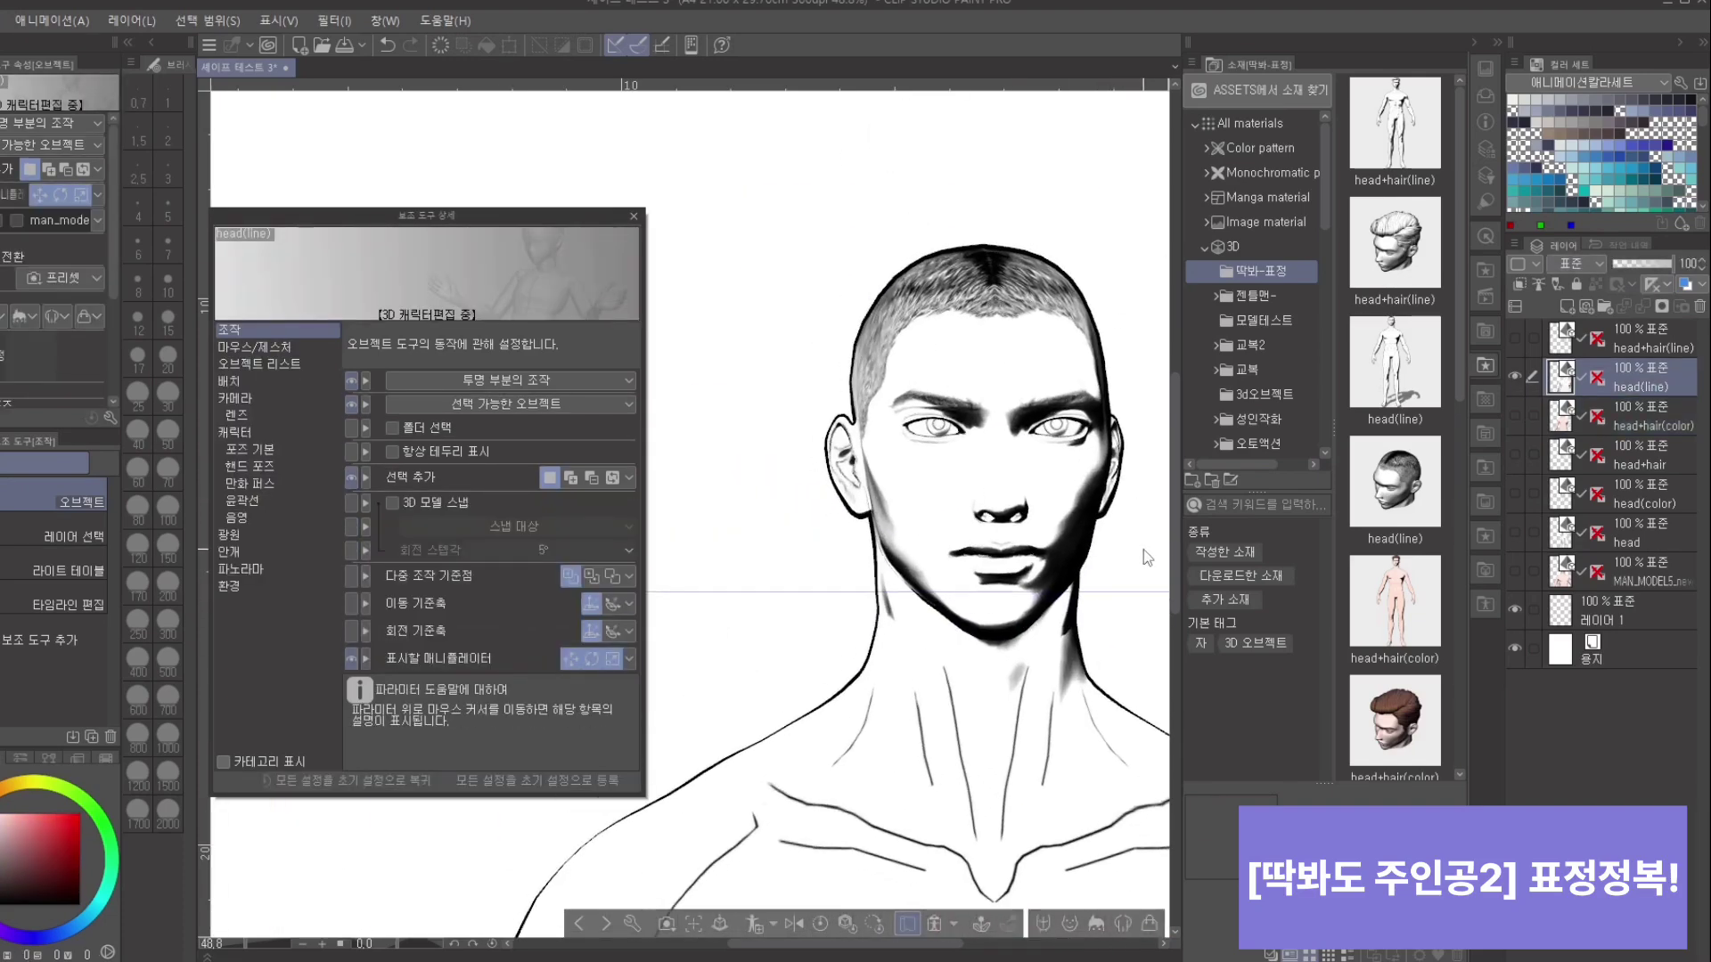
pyautogui.moveTo(798, 584); pyautogui.dragTo(909, 343)
pyautogui.moveTo(835, 538); pyautogui.dragTo(813, 205)
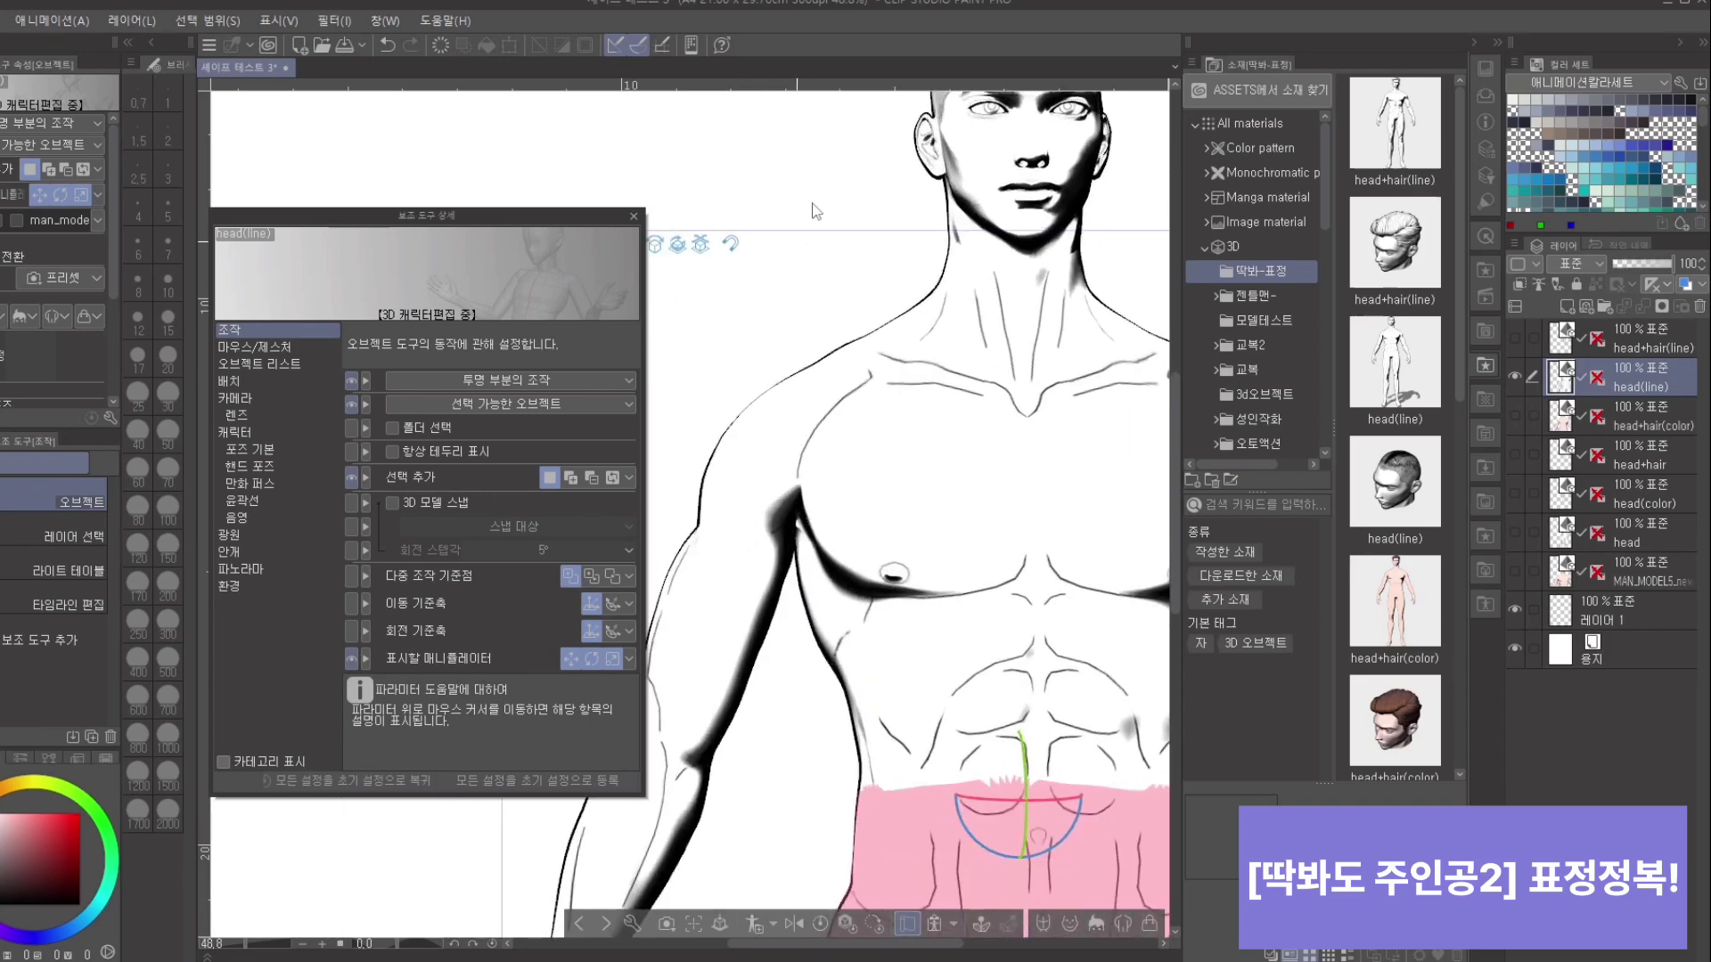
# Step: Inspect the head(line) model's head and shoulders from the front and in side profile
pyautogui.moveTo(776, 281); pyautogui.dragTo(788, 409)
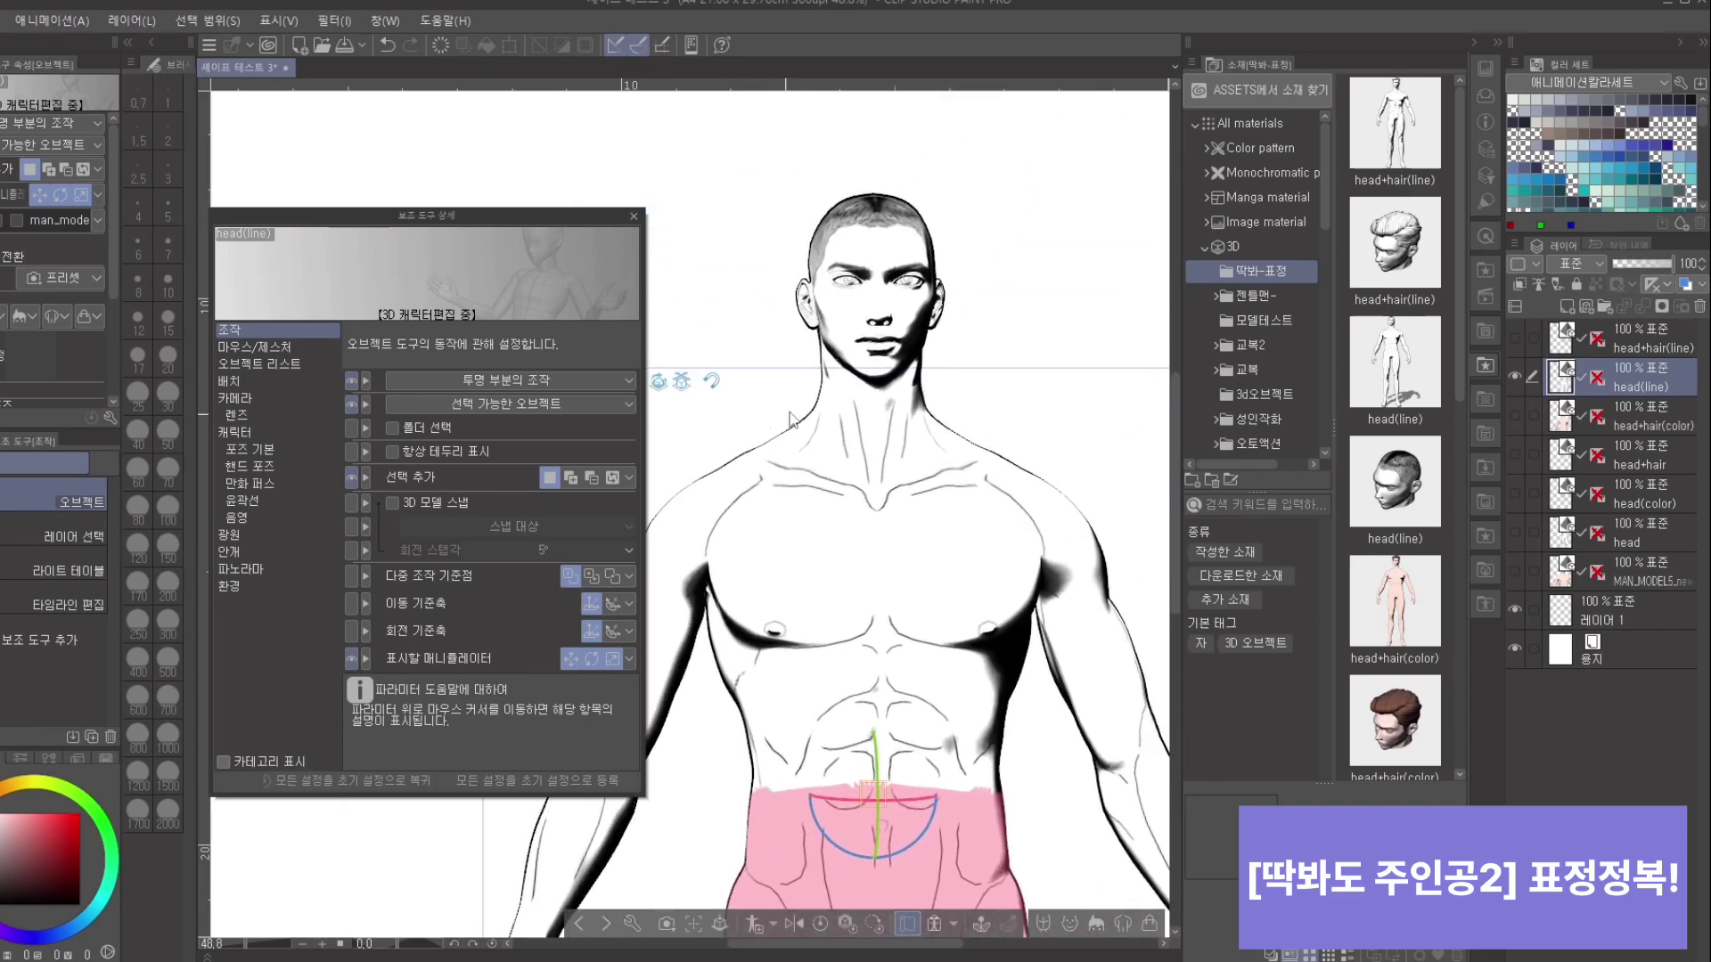
pyautogui.moveTo(972, 365); pyautogui.dragTo(1114, 478)
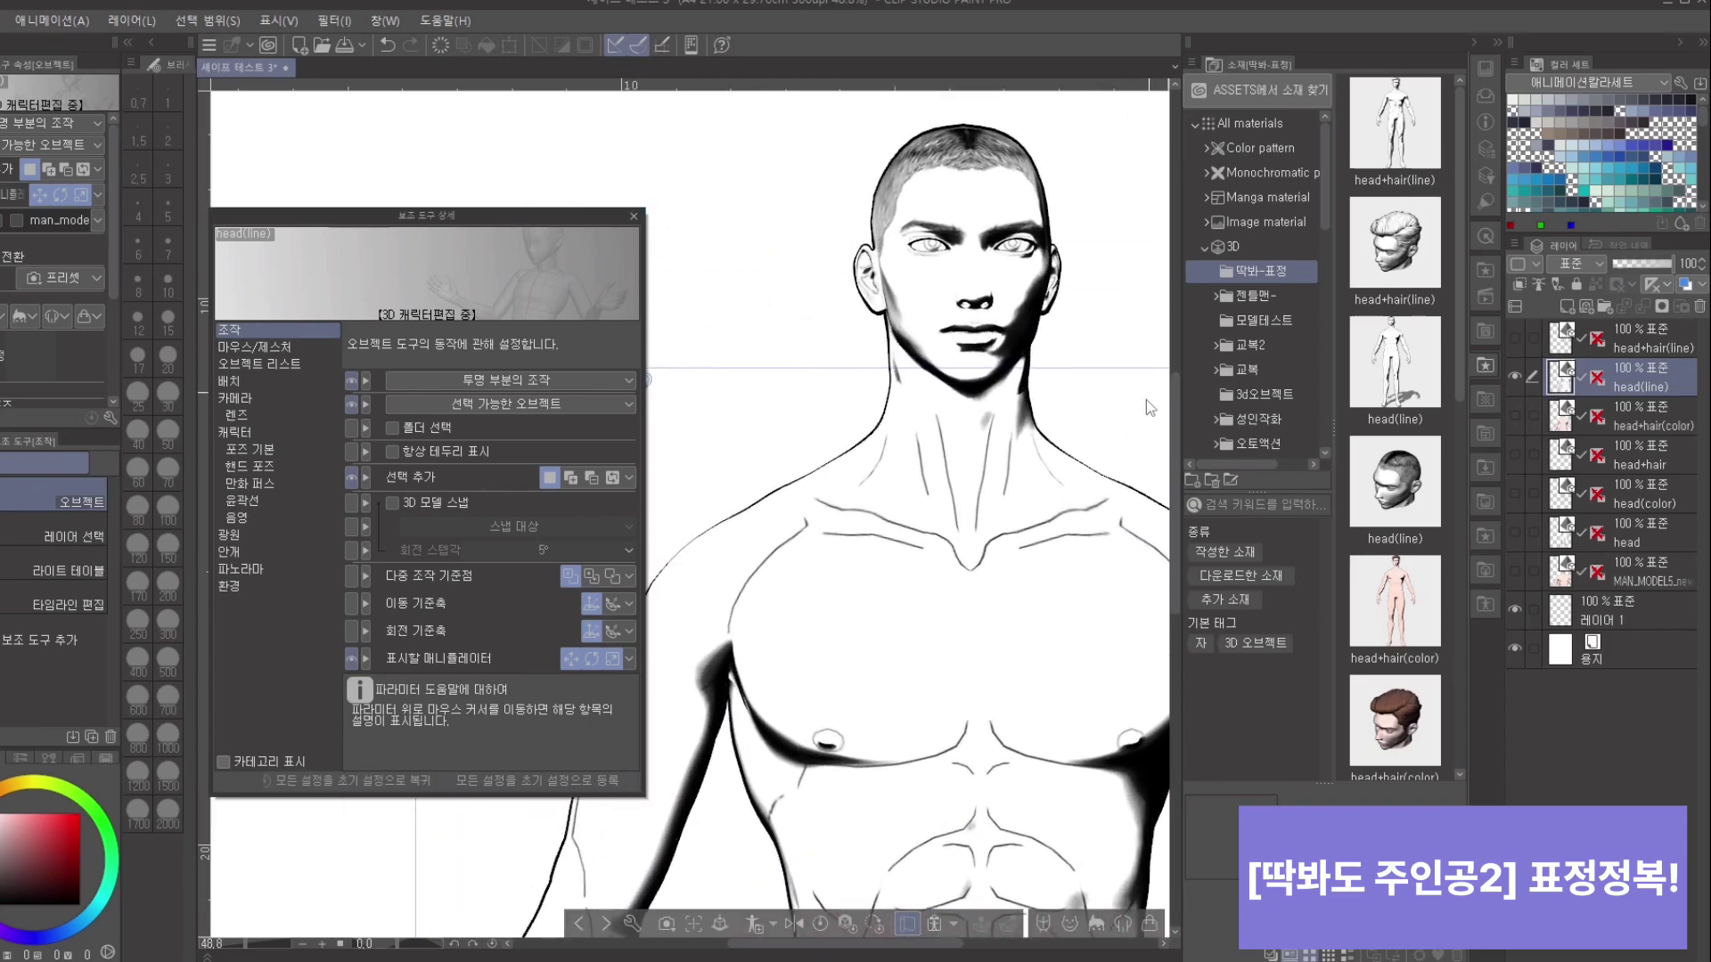
pyautogui.scroll(2, 1143, 307)
pyautogui.moveTo(1155, 314); pyautogui.dragTo(1007, 456)
pyautogui.moveTo(1144, 465)
pyautogui.mouseDown()
pyautogui.moveTo(998, 468)
pyautogui.moveTo(1147, 481)
pyautogui.mouseUp()
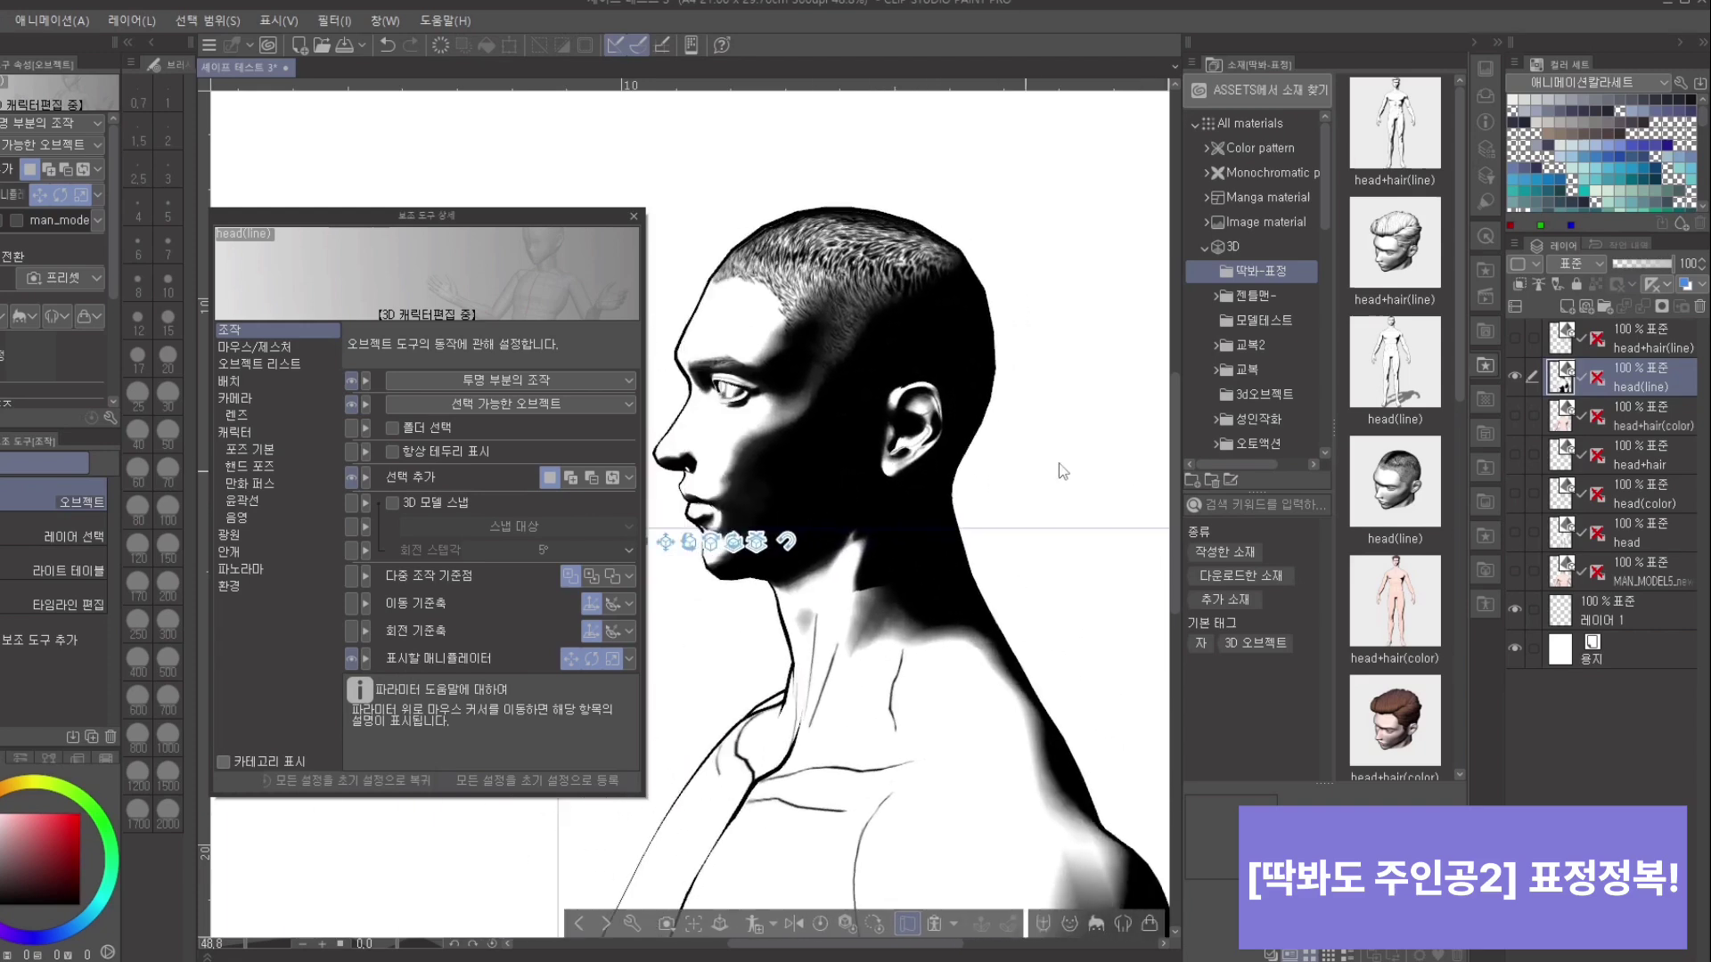
pyautogui.scroll(2, 1146, 481)
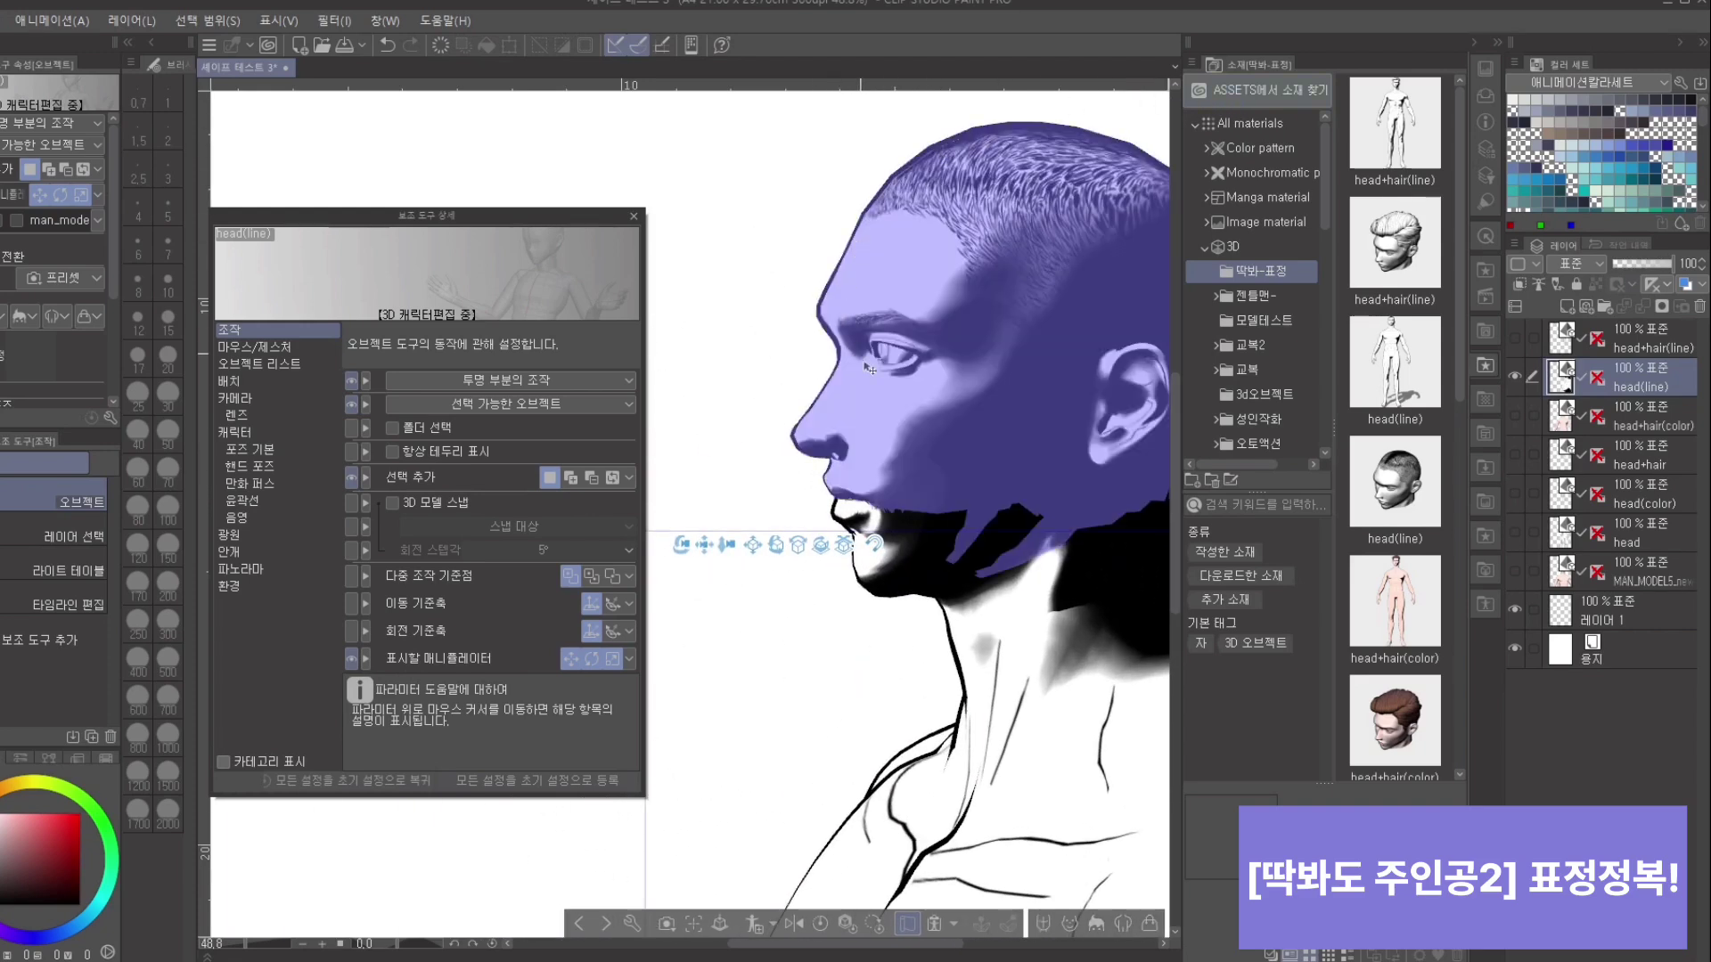
# Step: Select the head of the head(line) model and turn off light-source influence in its shading settings
pyautogui.click(847, 538)
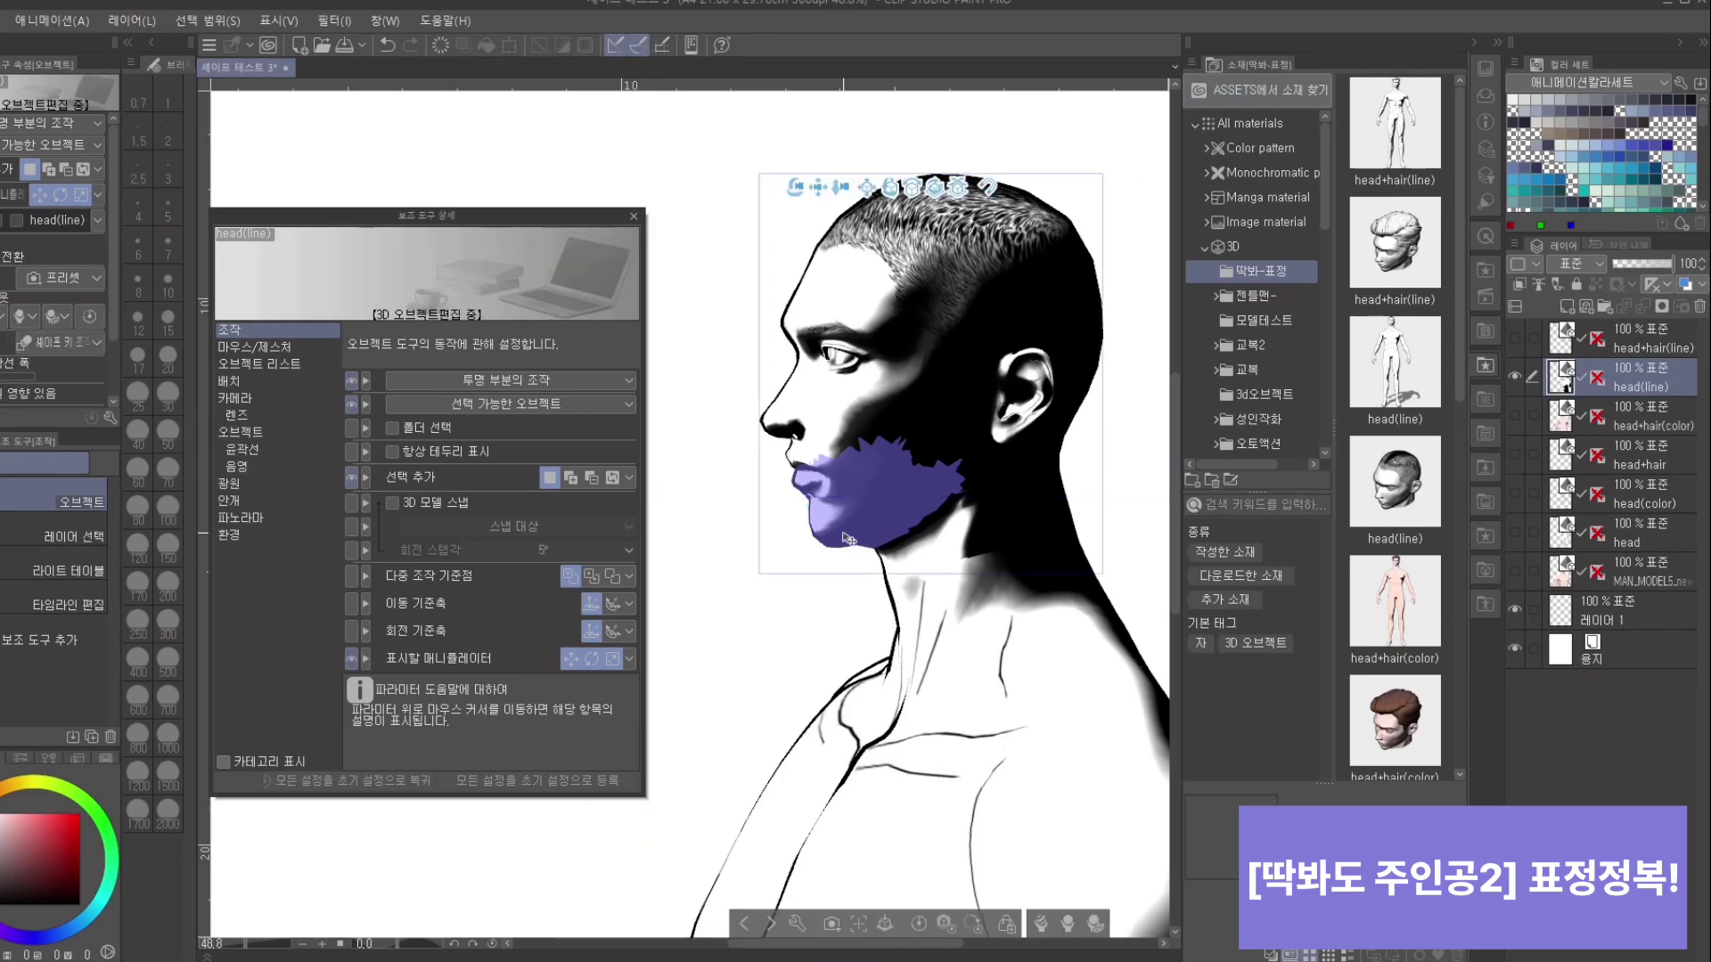
pyautogui.moveTo(898, 447); pyautogui.dragTo(905, 493)
pyautogui.moveTo(767, 536); pyautogui.dragTo(717, 601)
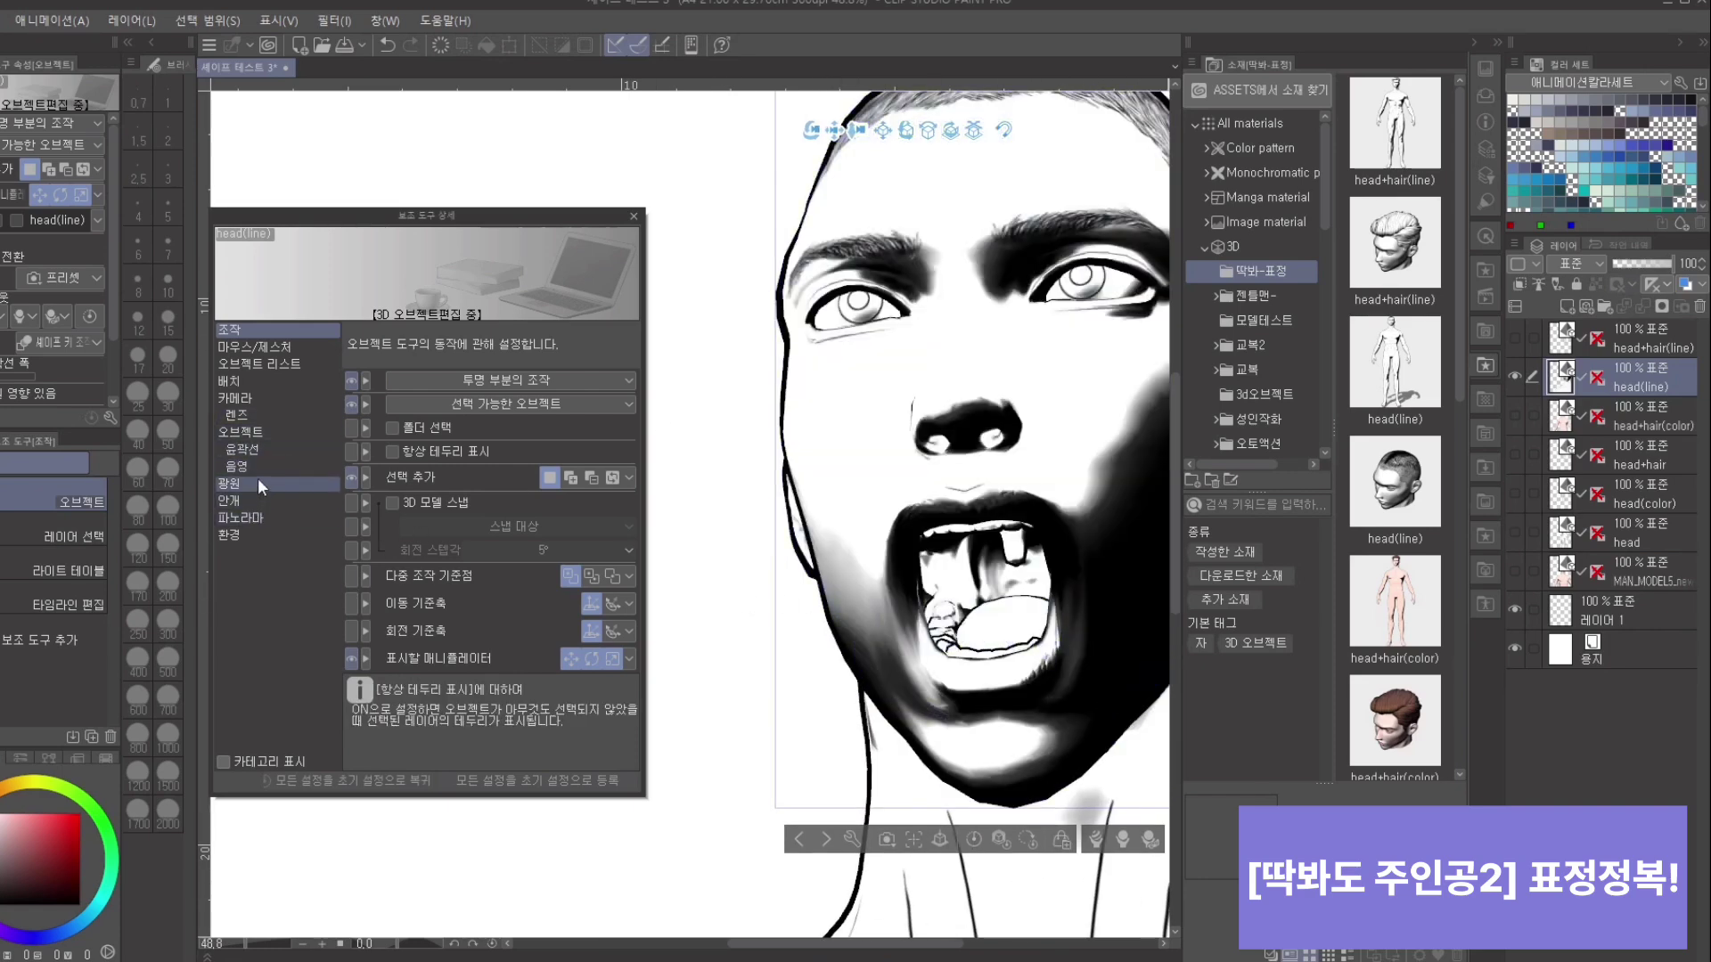
pyautogui.click(259, 482)
pyautogui.click(263, 467)
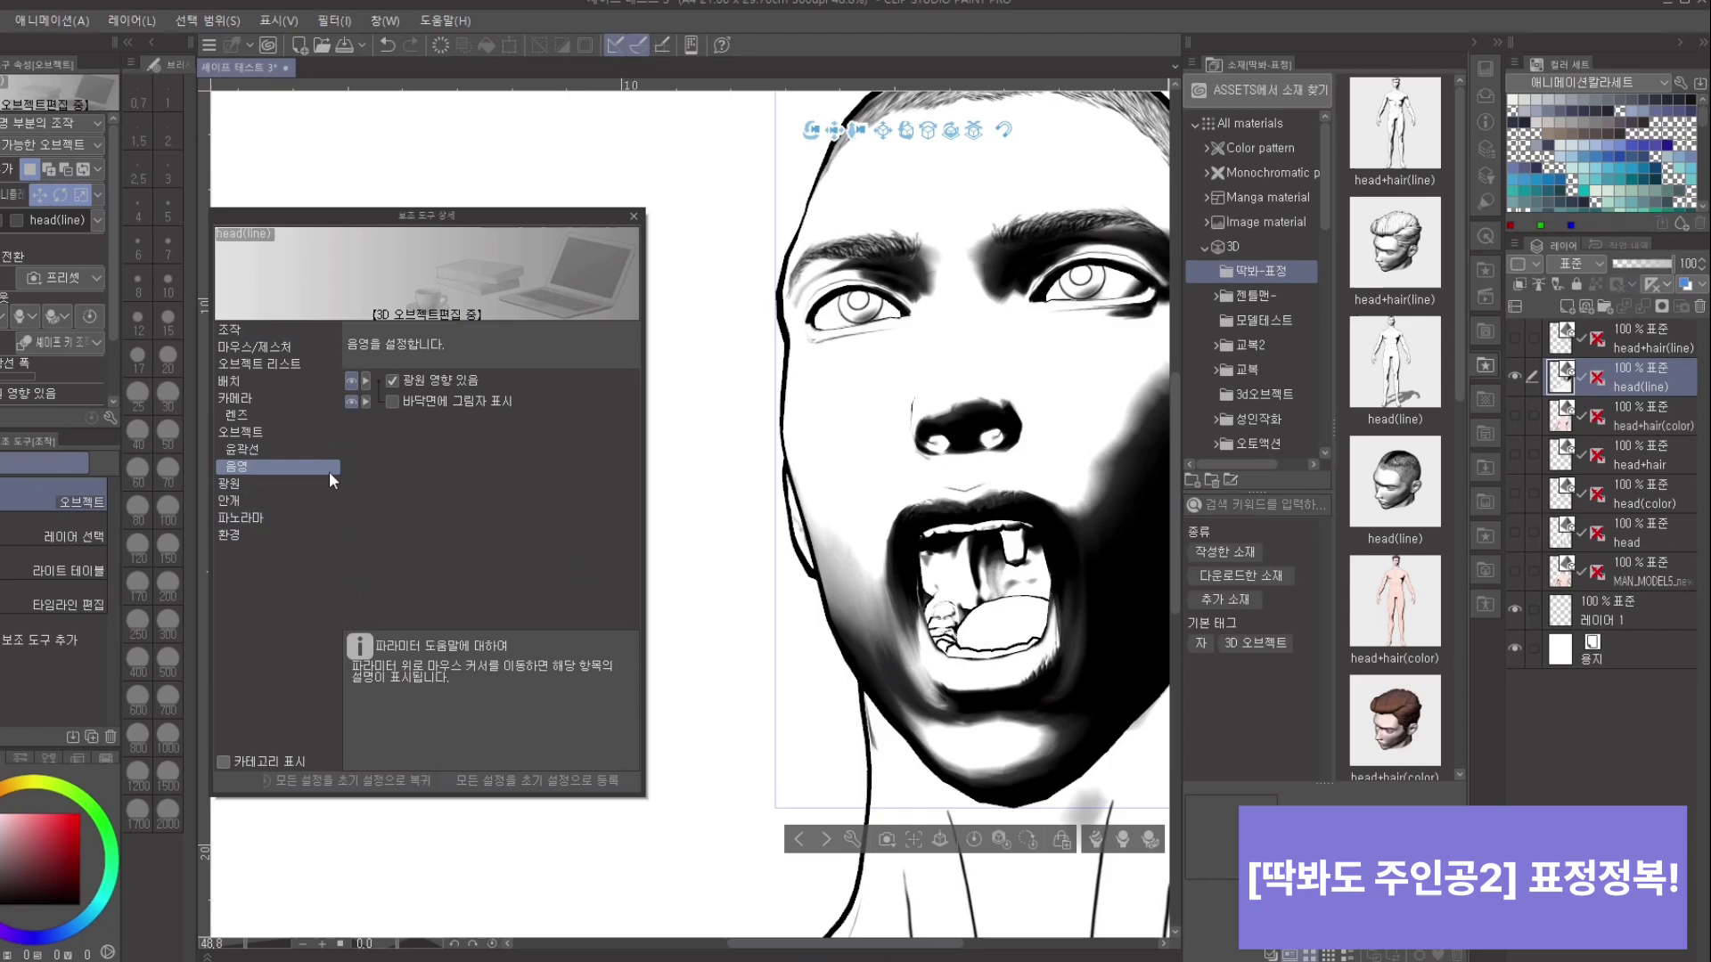
pyautogui.click(392, 380)
# Step: Compare the unshaded head(line) head with its body, and turn light-source influence back on
pyautogui.moveTo(711, 699); pyautogui.dragTo(735, 642)
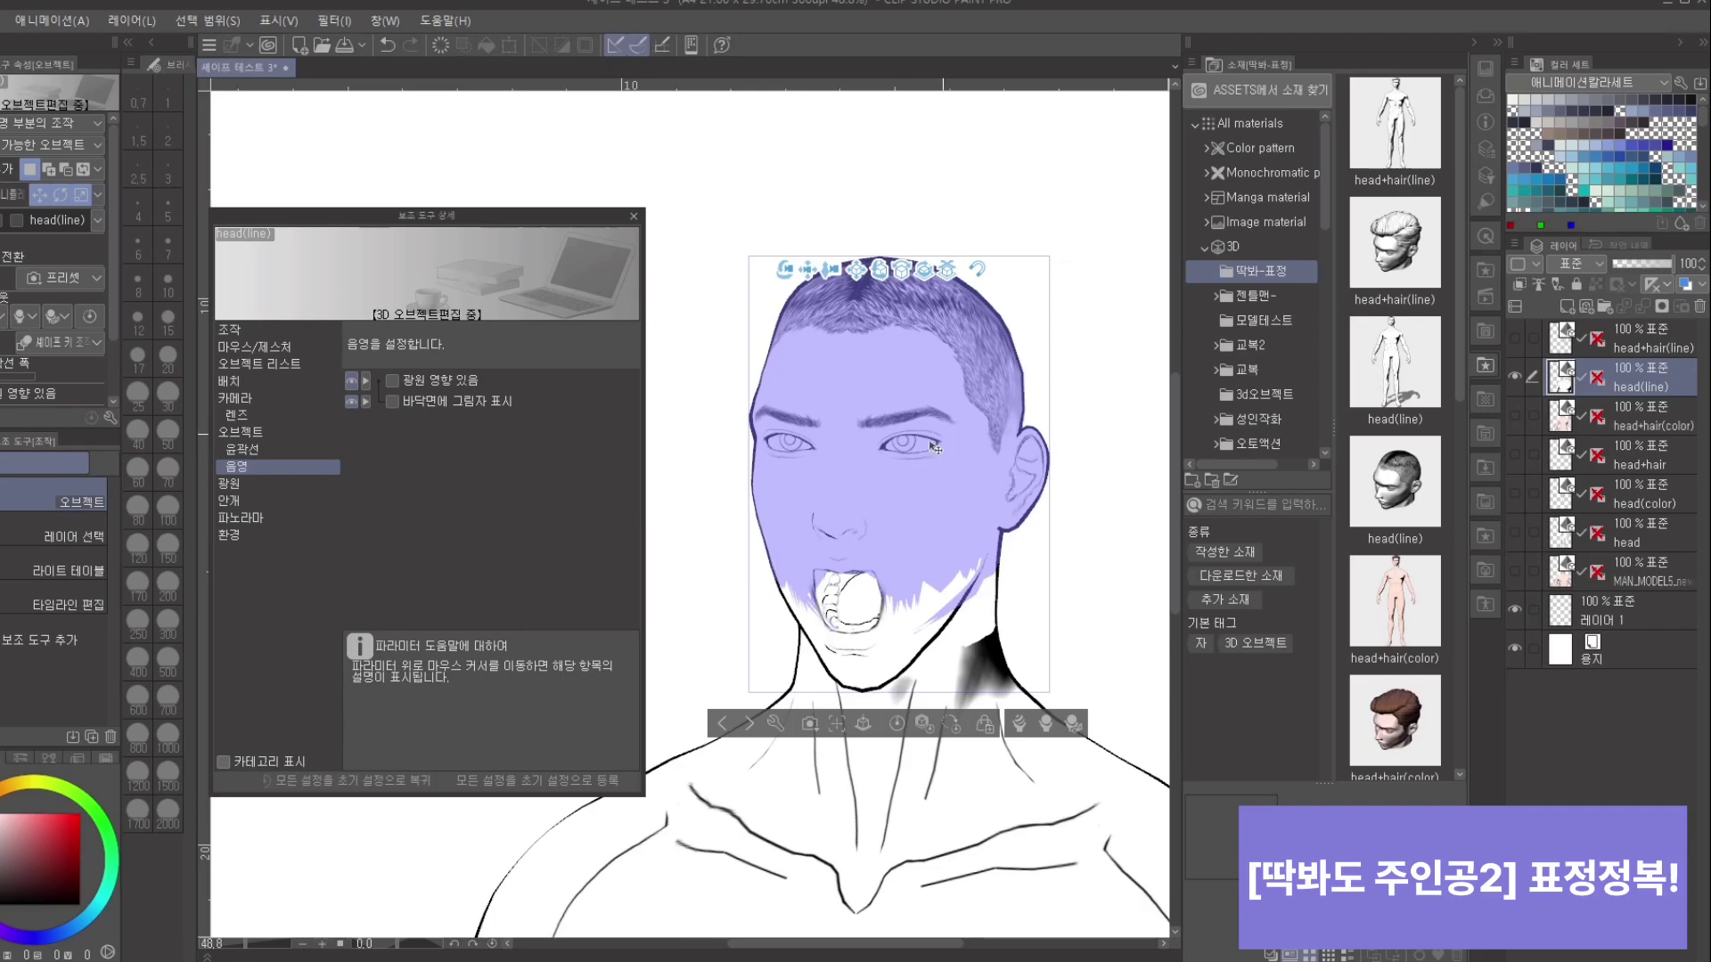
pyautogui.moveTo(710, 556); pyautogui.dragTo(686, 691)
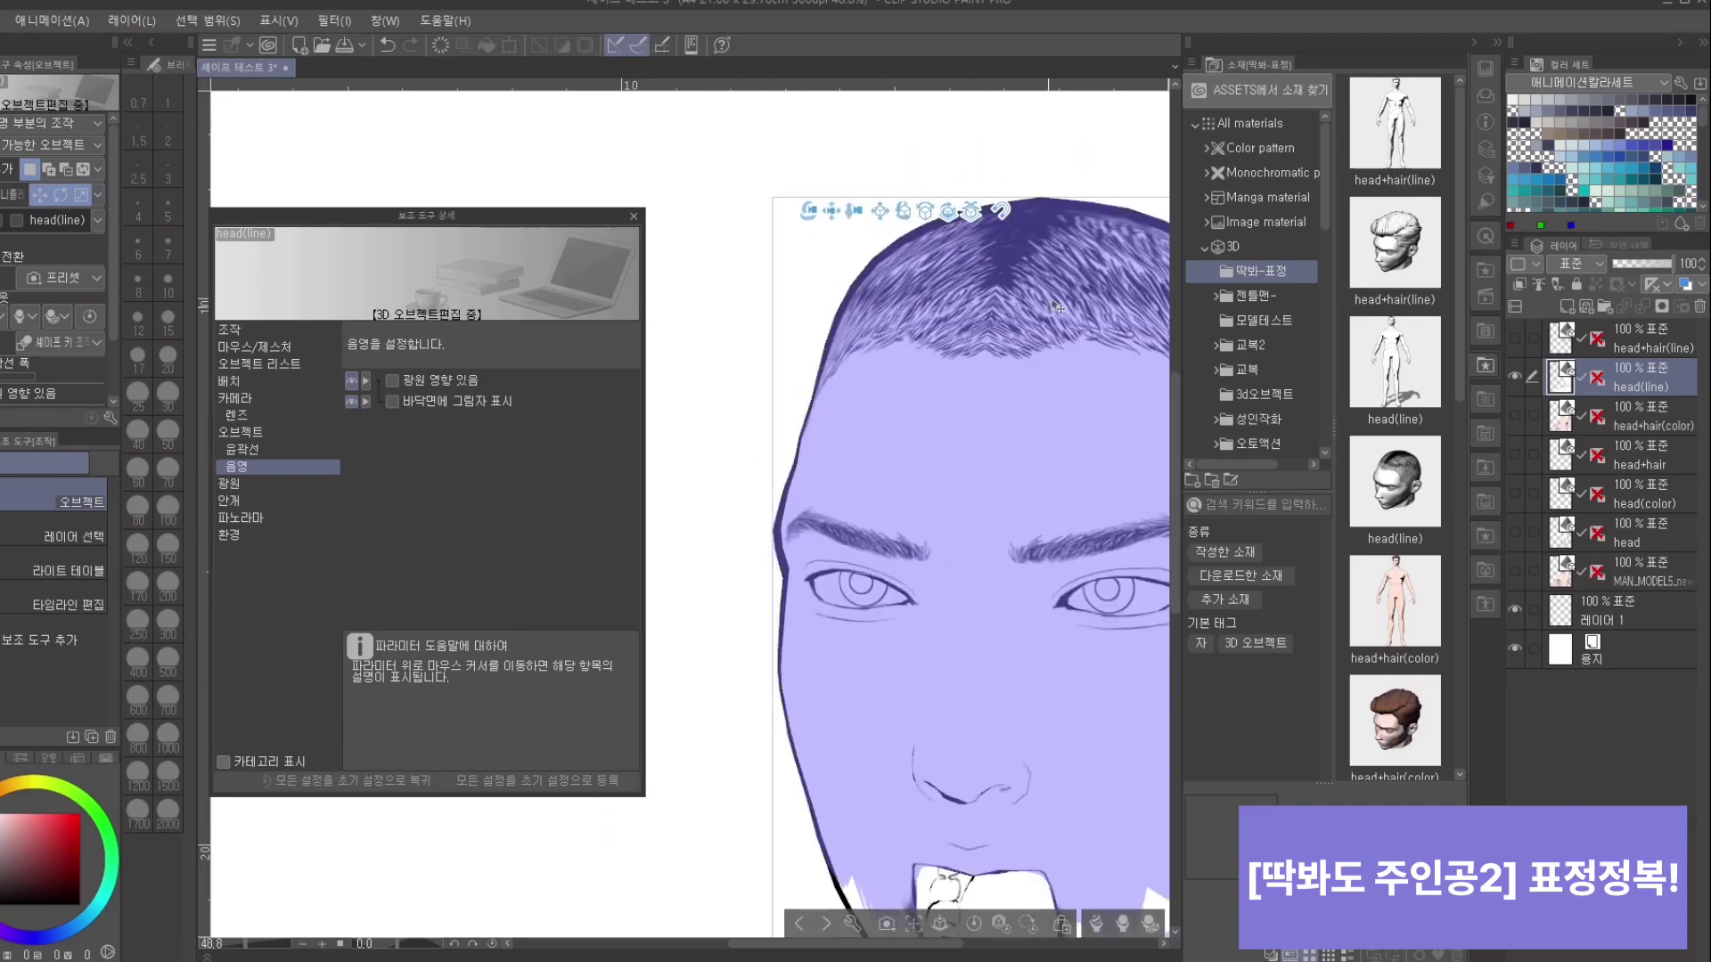
pyautogui.scroll(-5, 717, 375)
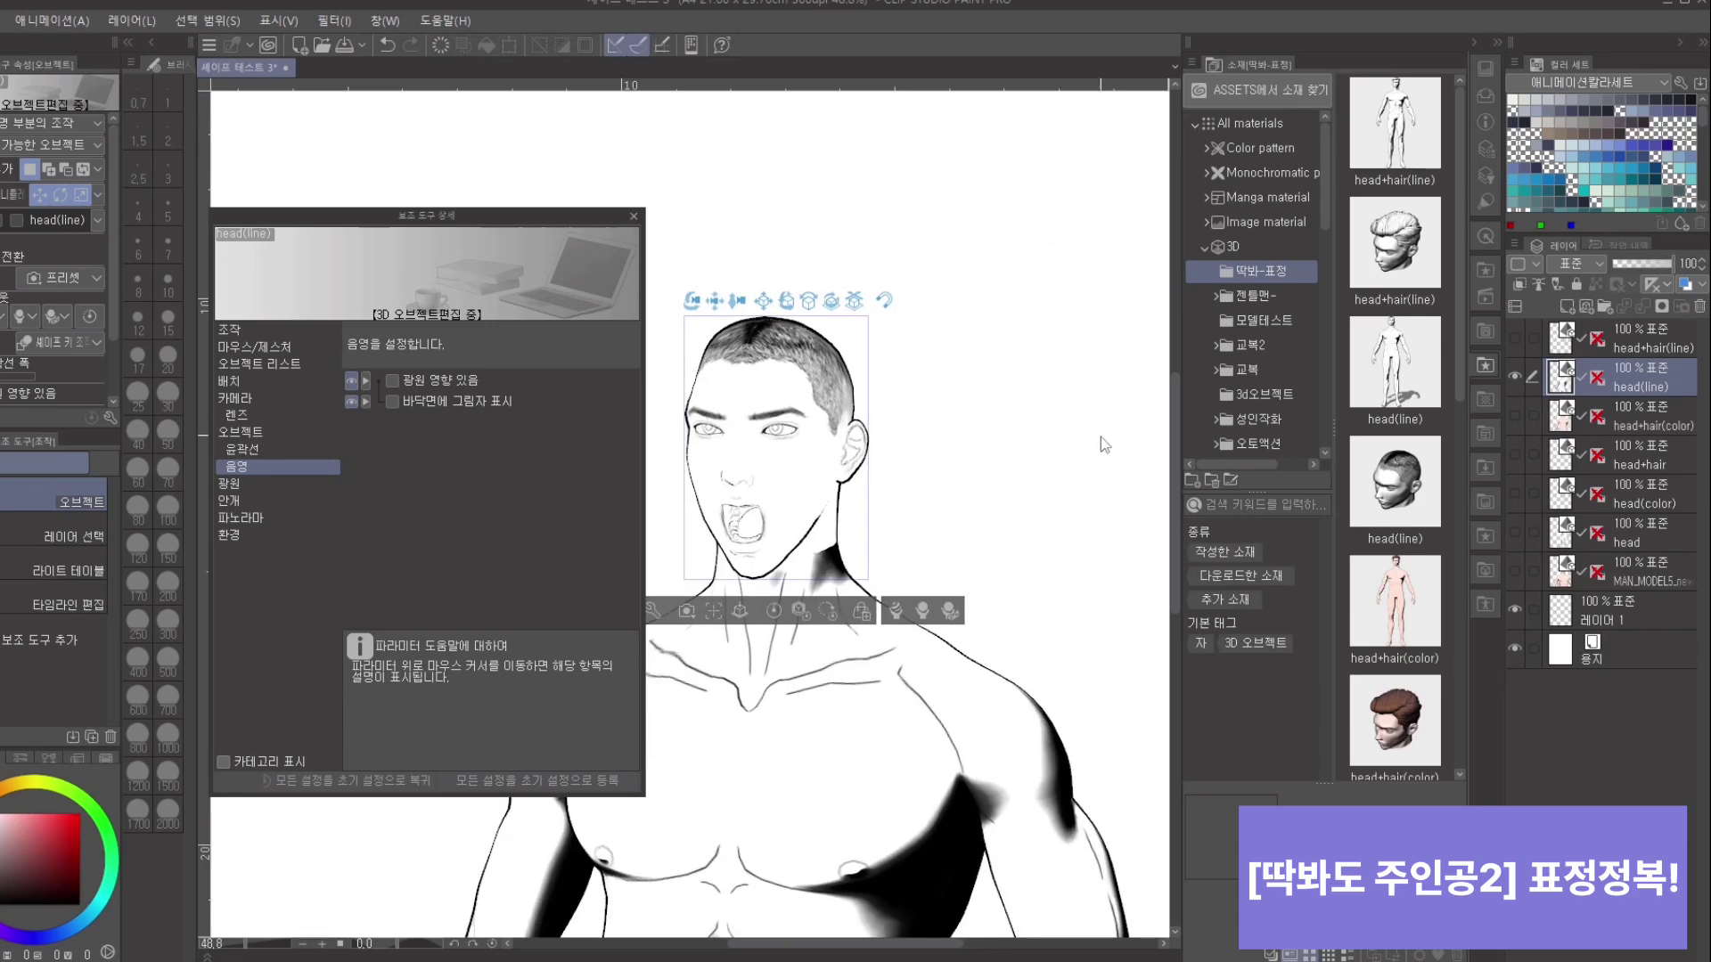
pyautogui.scroll(-2, 1015, 388)
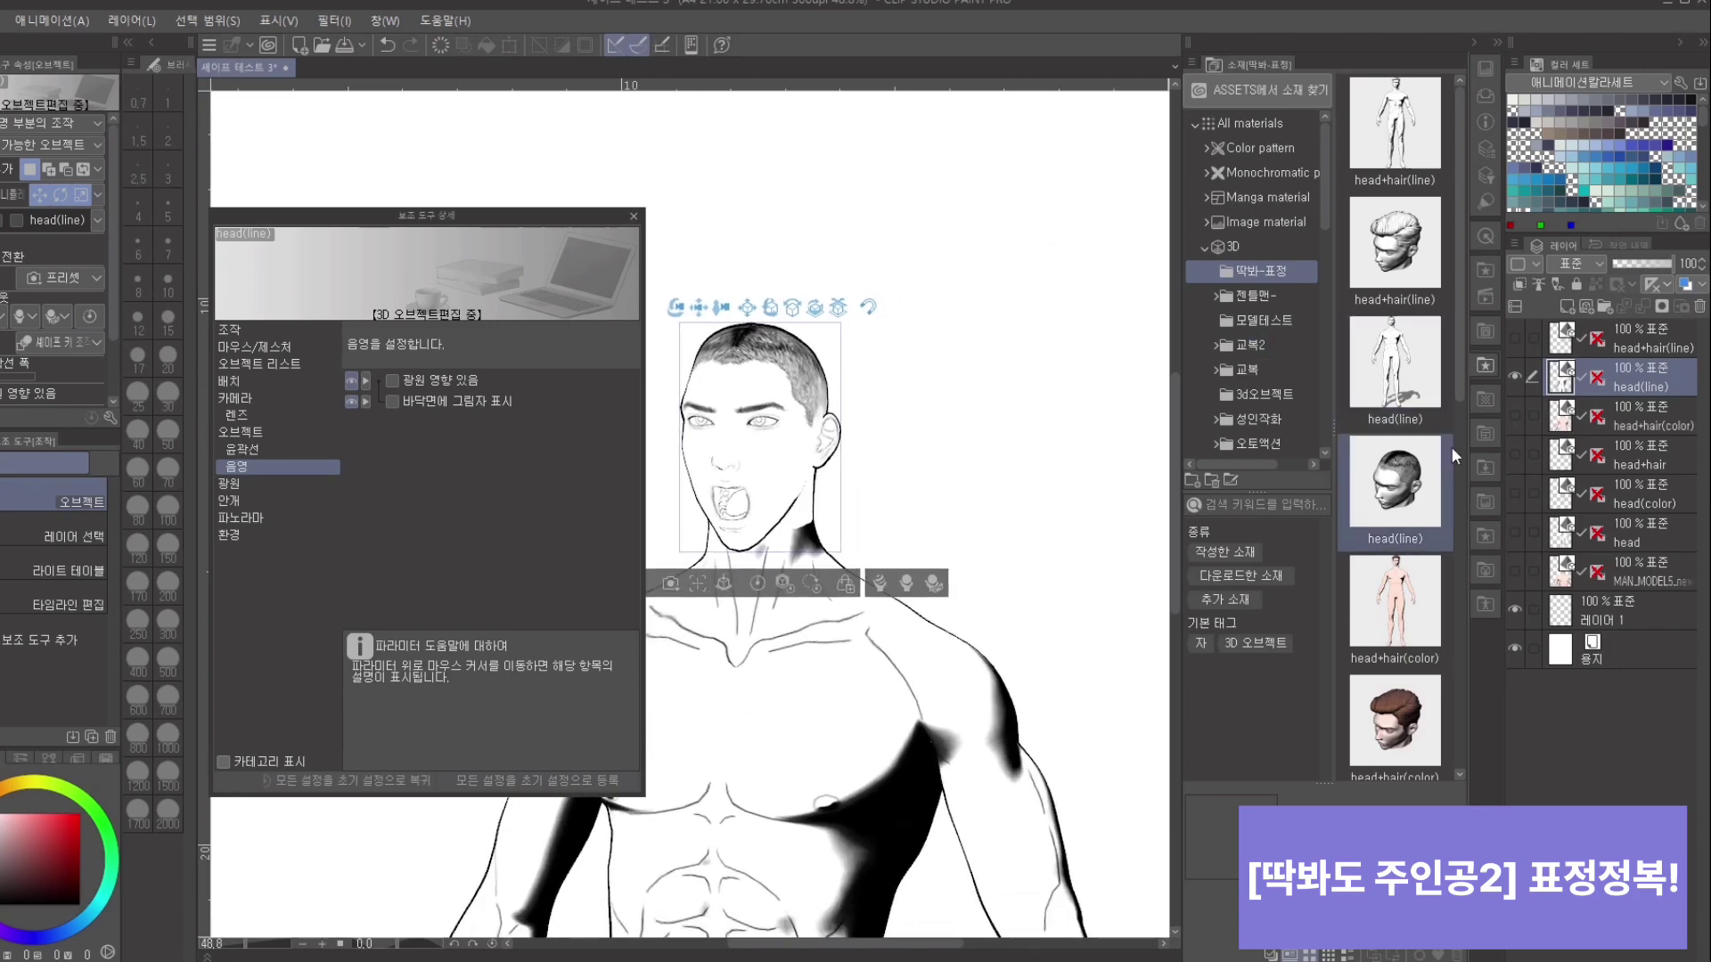
pyautogui.click(759, 586)
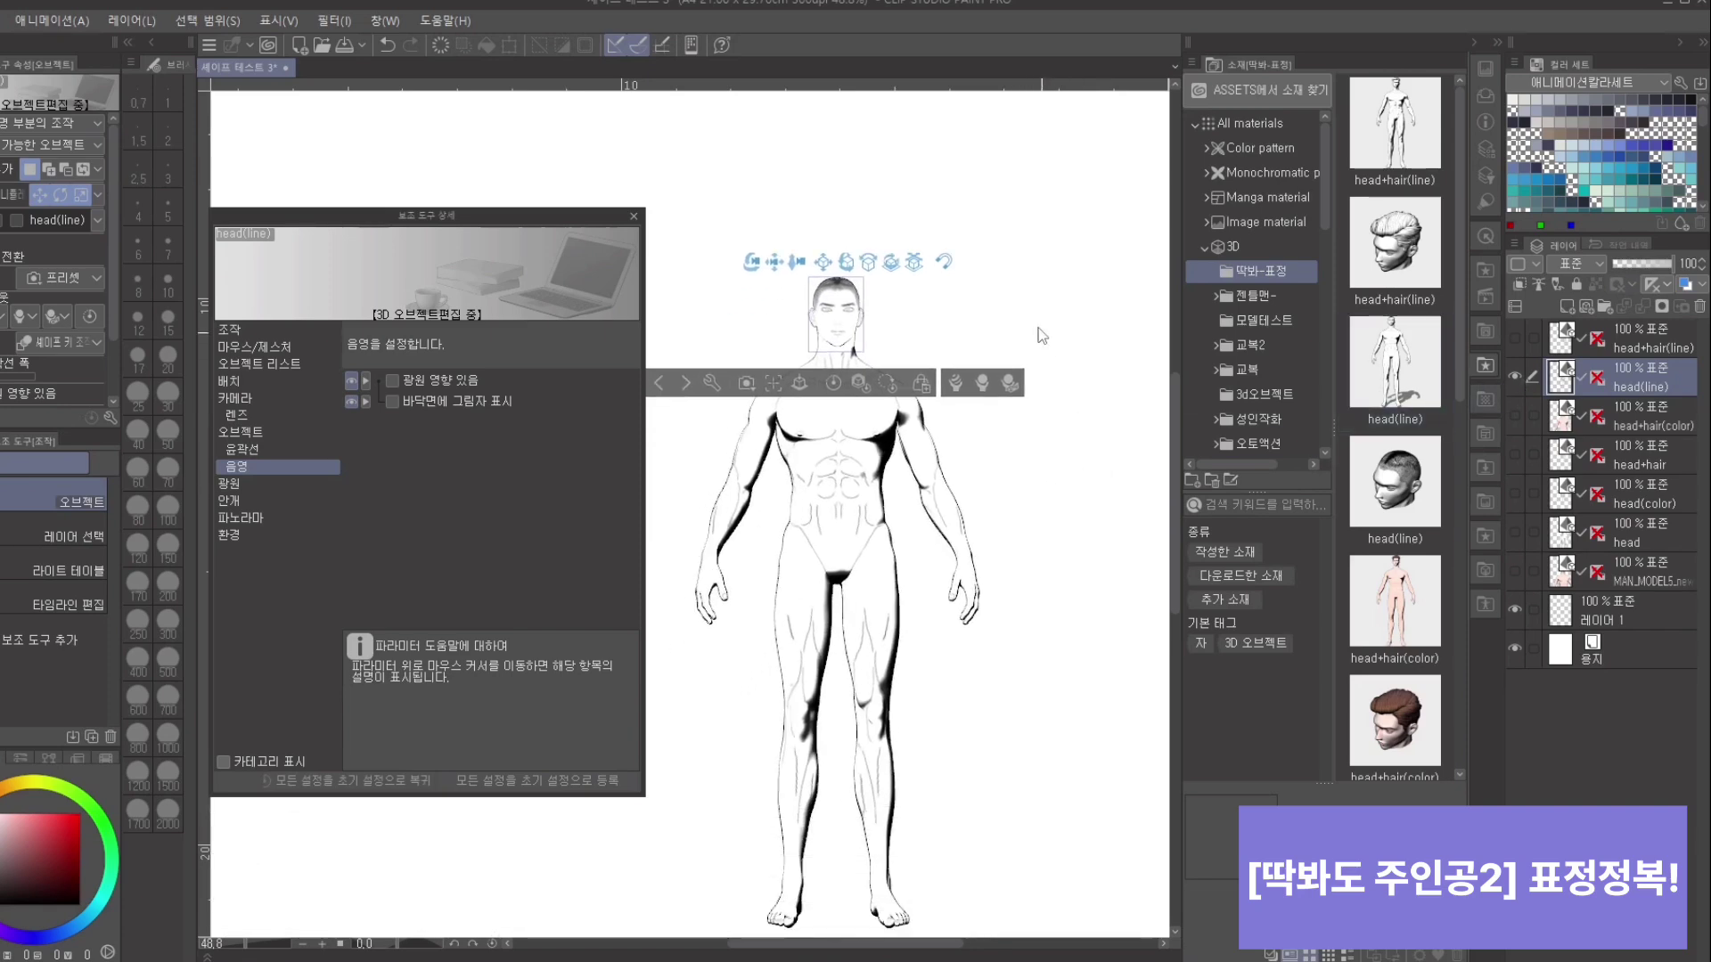
pyautogui.click(391, 380)
# Step: Hide the head(line) layer, then show and select the head+hair(line) layer
pyautogui.click(1515, 375)
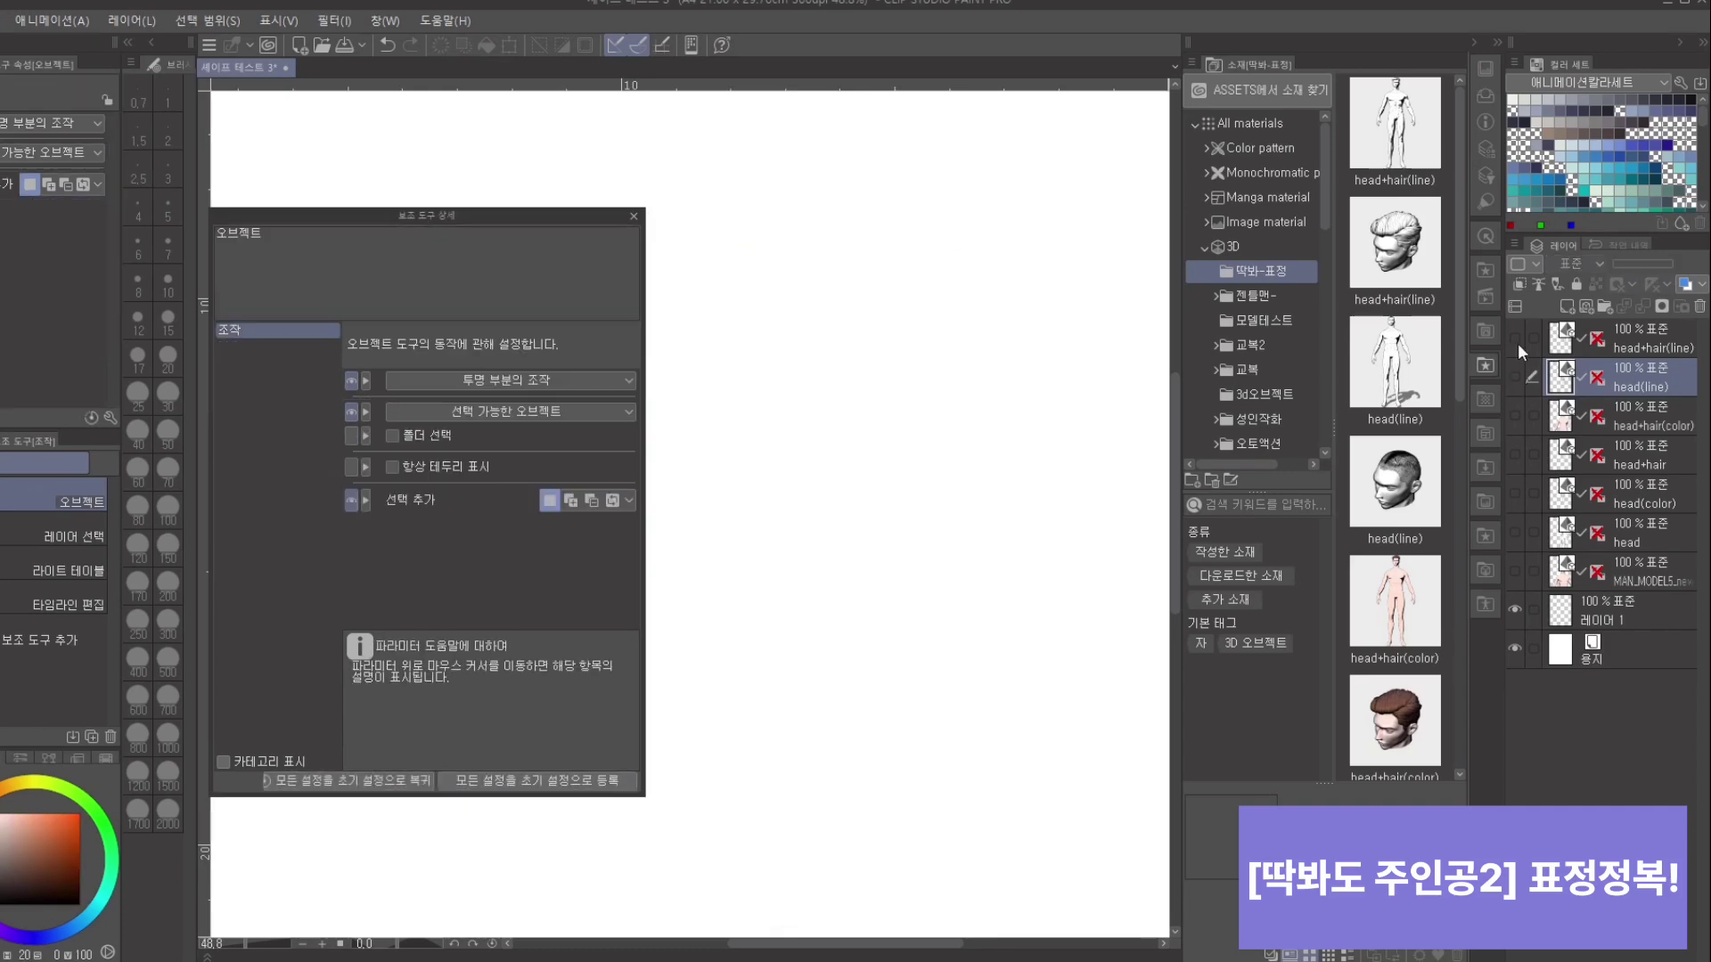
pyautogui.click(1515, 337)
pyautogui.click(1659, 344)
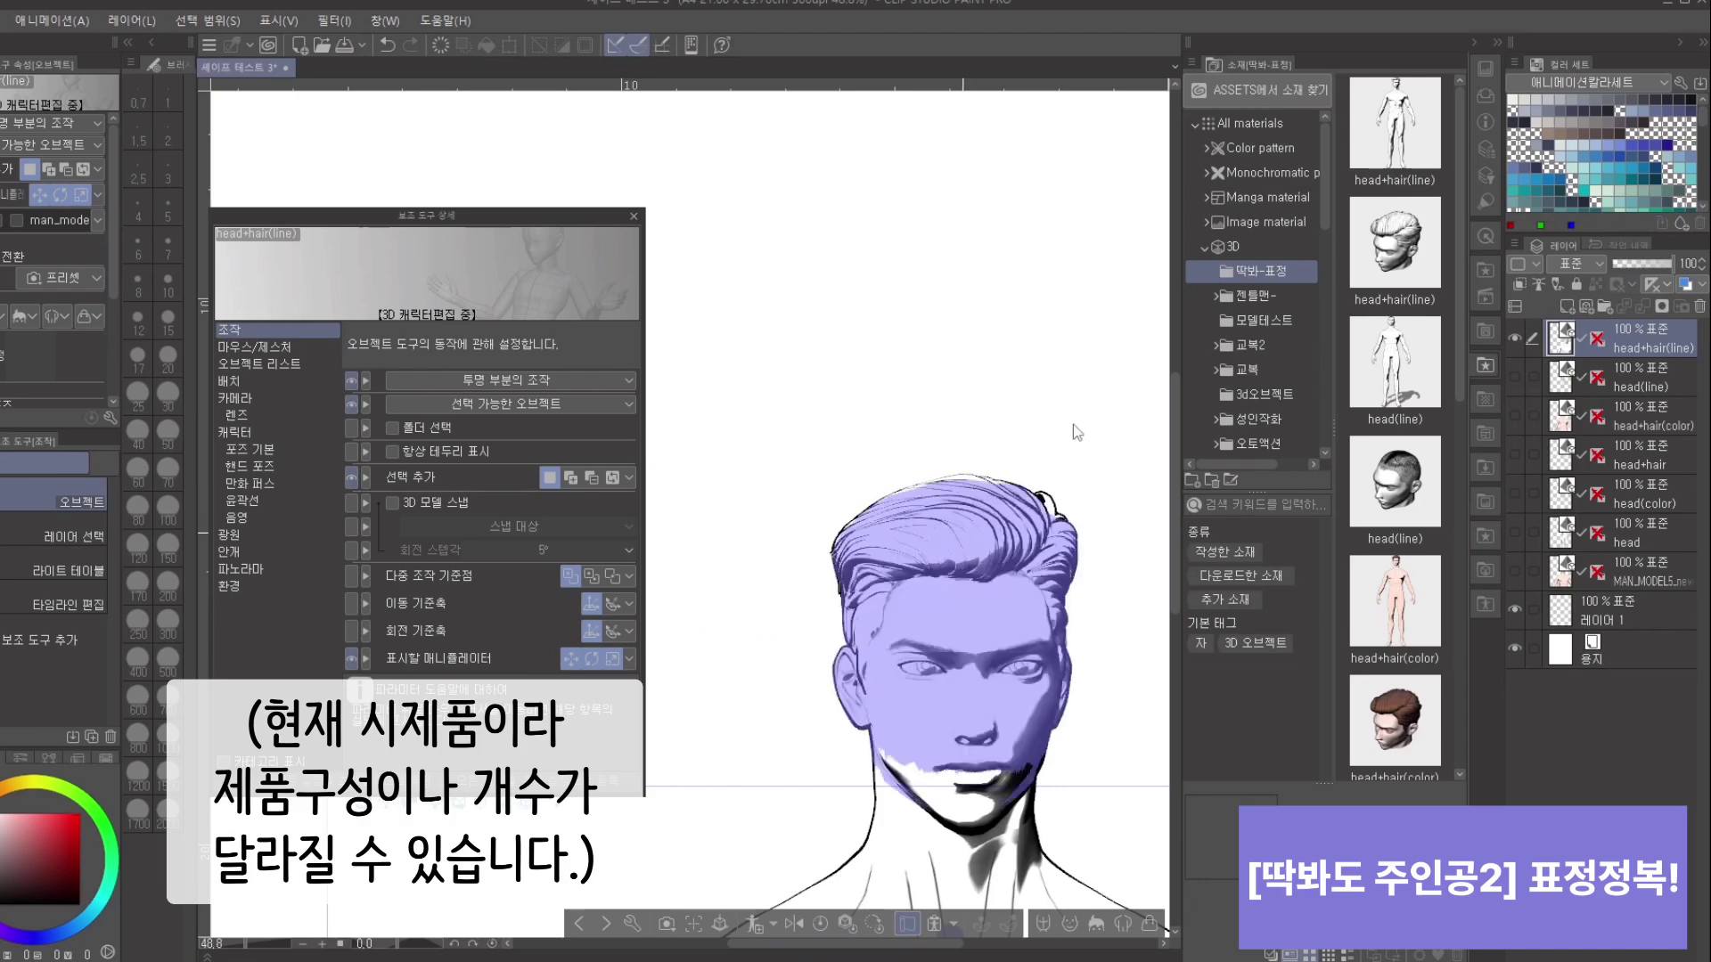
pyautogui.moveTo(1073, 424); pyautogui.dragTo(1054, 366)
pyautogui.moveTo(1036, 521); pyautogui.dragTo(1046, 417)
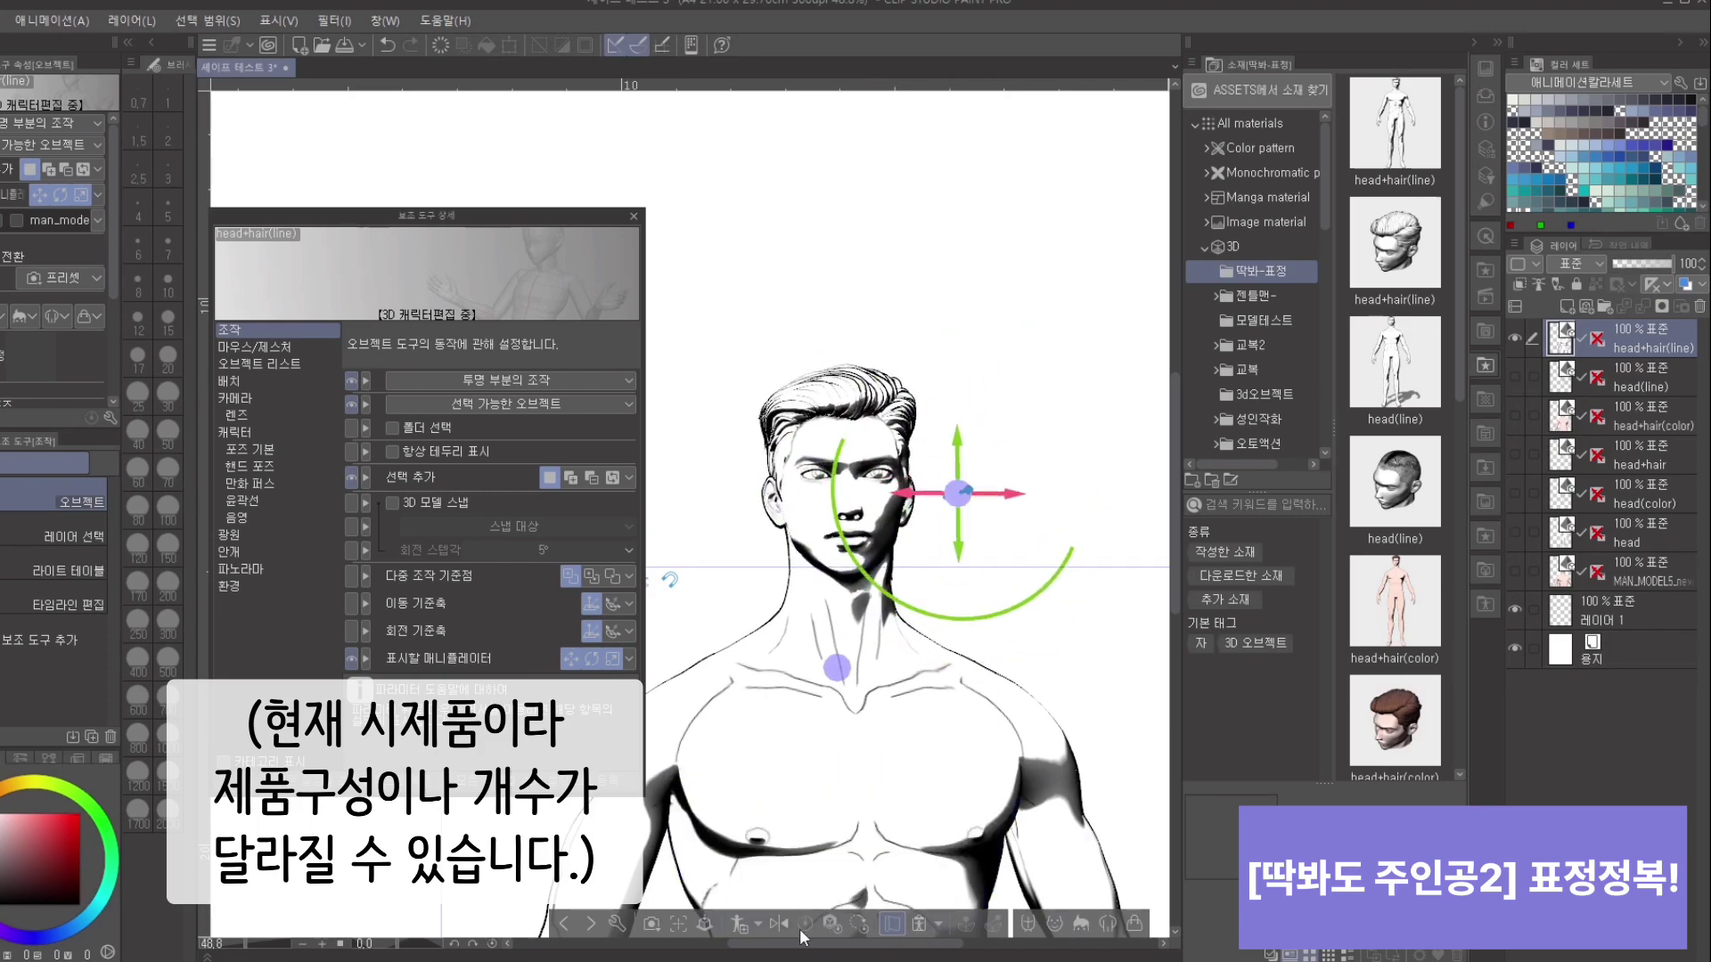
# Step: Undo the last change on the head+hair(line) model, inspect its full body, and clear the joint selection
pyautogui.hotkey('ctrl', 'z')
pyautogui.scroll(-10, 1078, 350)
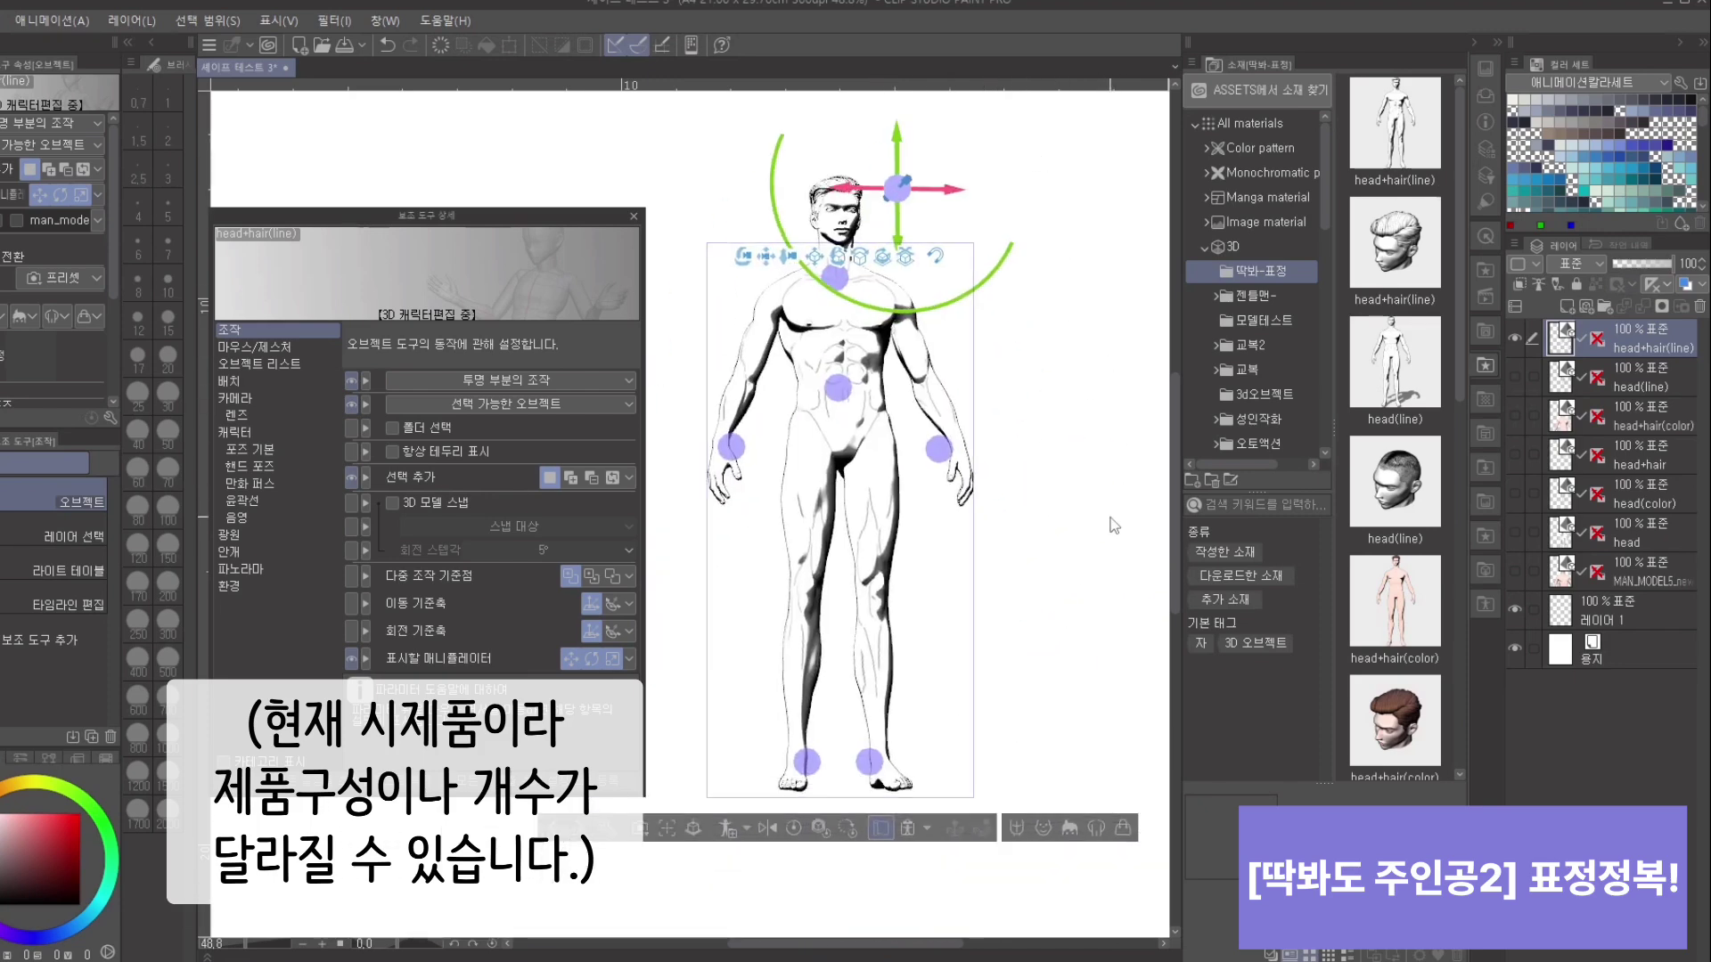
pyautogui.scroll(5, 1039, 482)
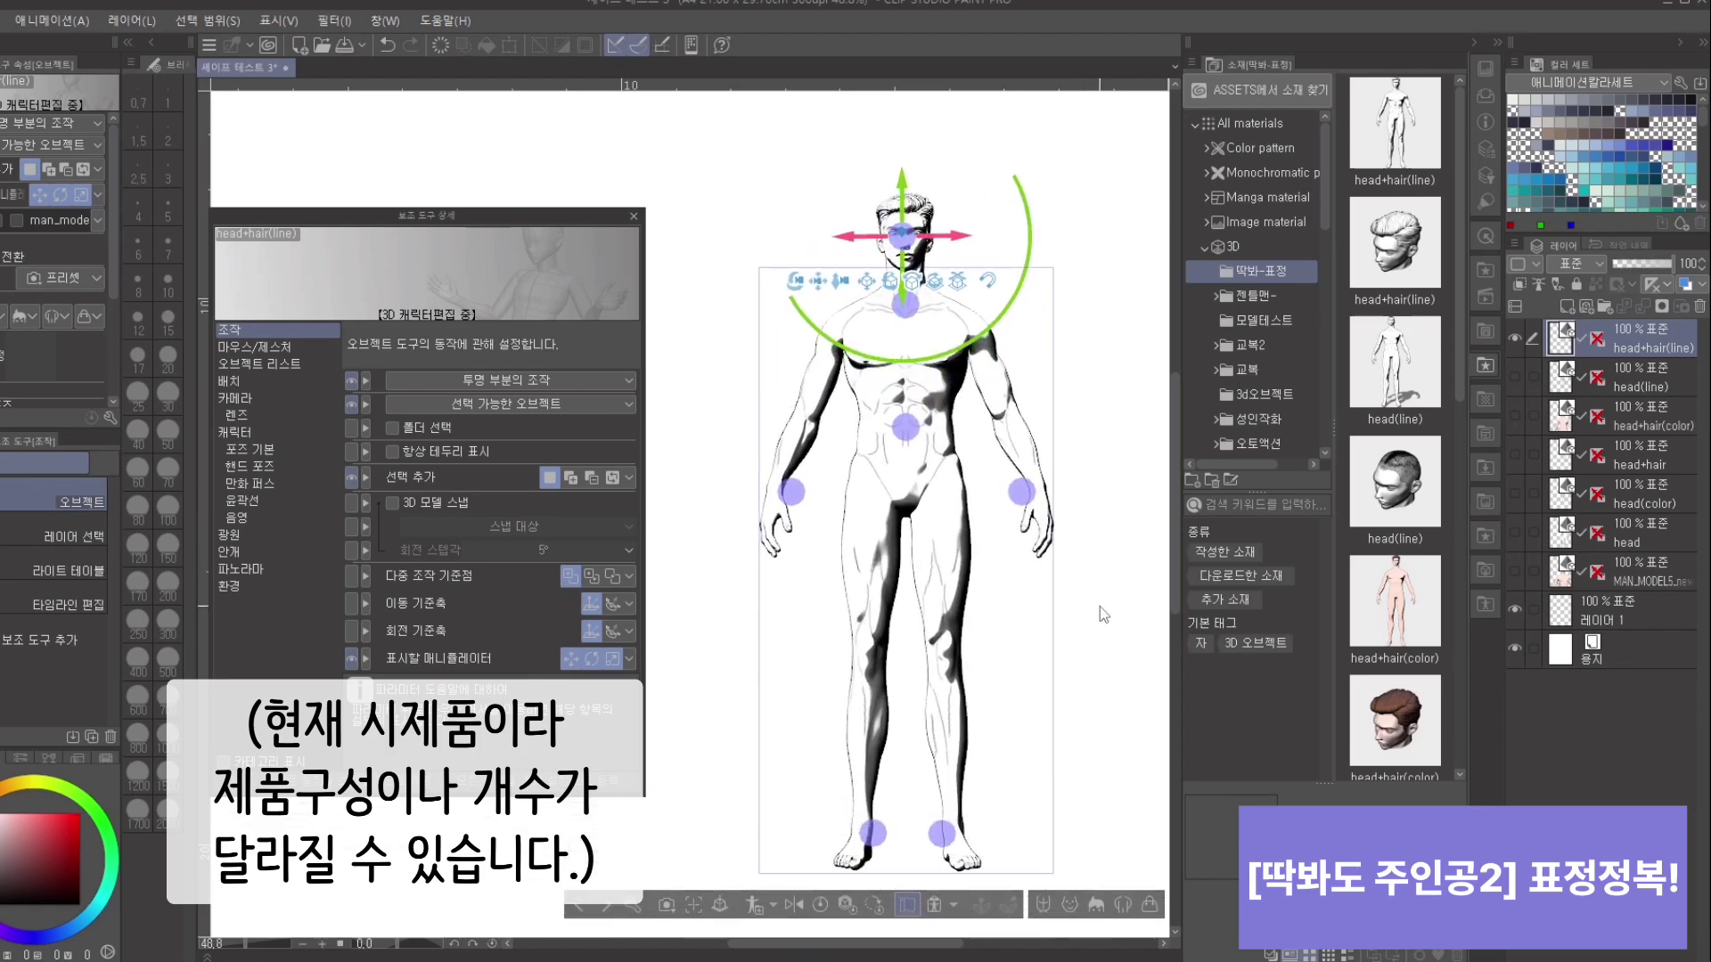
pyautogui.moveTo(1100, 606); pyautogui.dragTo(1084, 618)
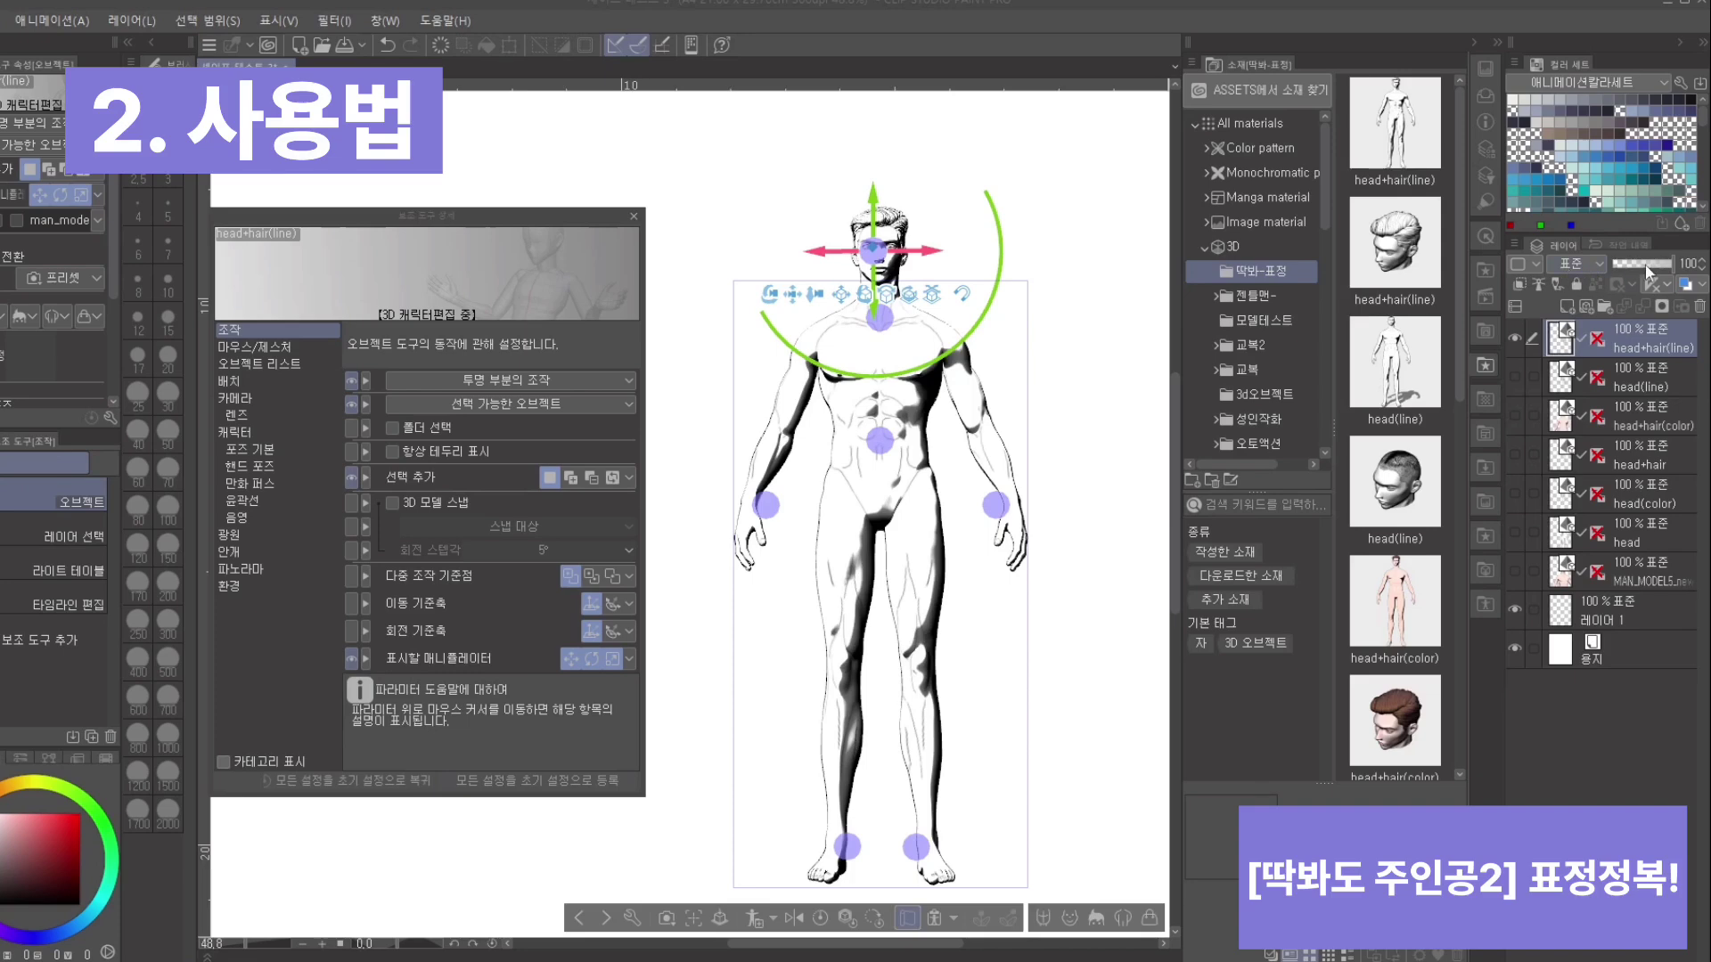
pyautogui.click(1081, 378)
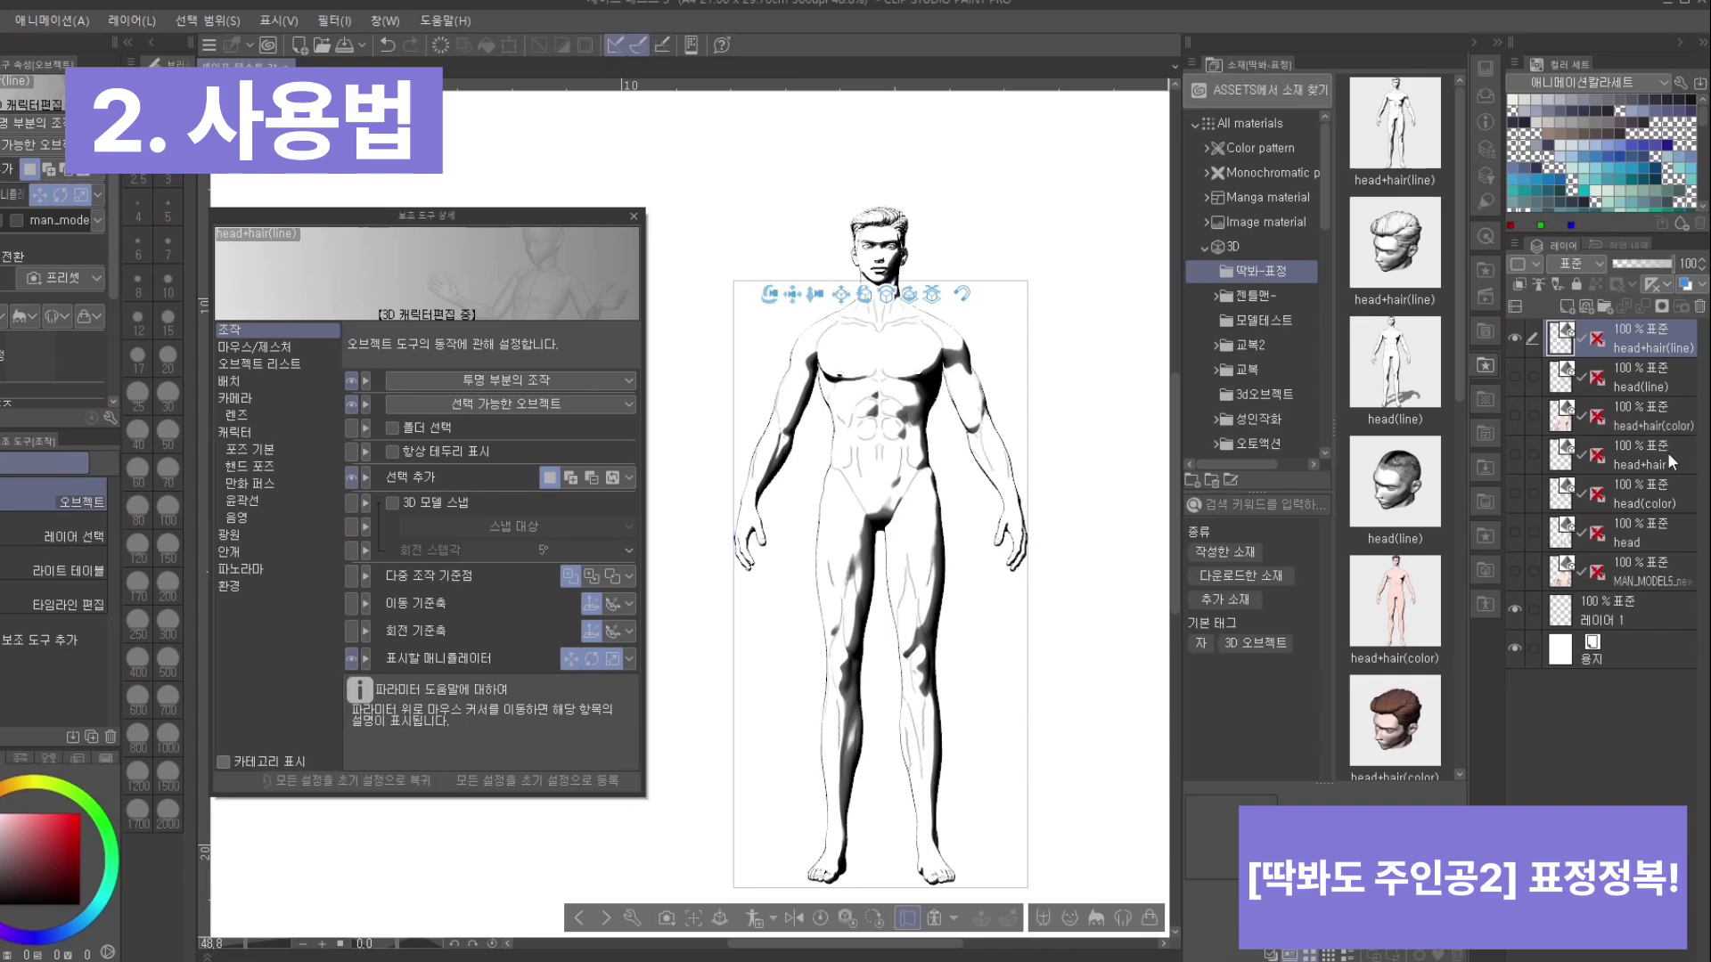
# Step: Show the head+hair(color) layer, hide the head+hair(line) layer, and make head+hair(color) the active layer
pyautogui.click(1520, 415)
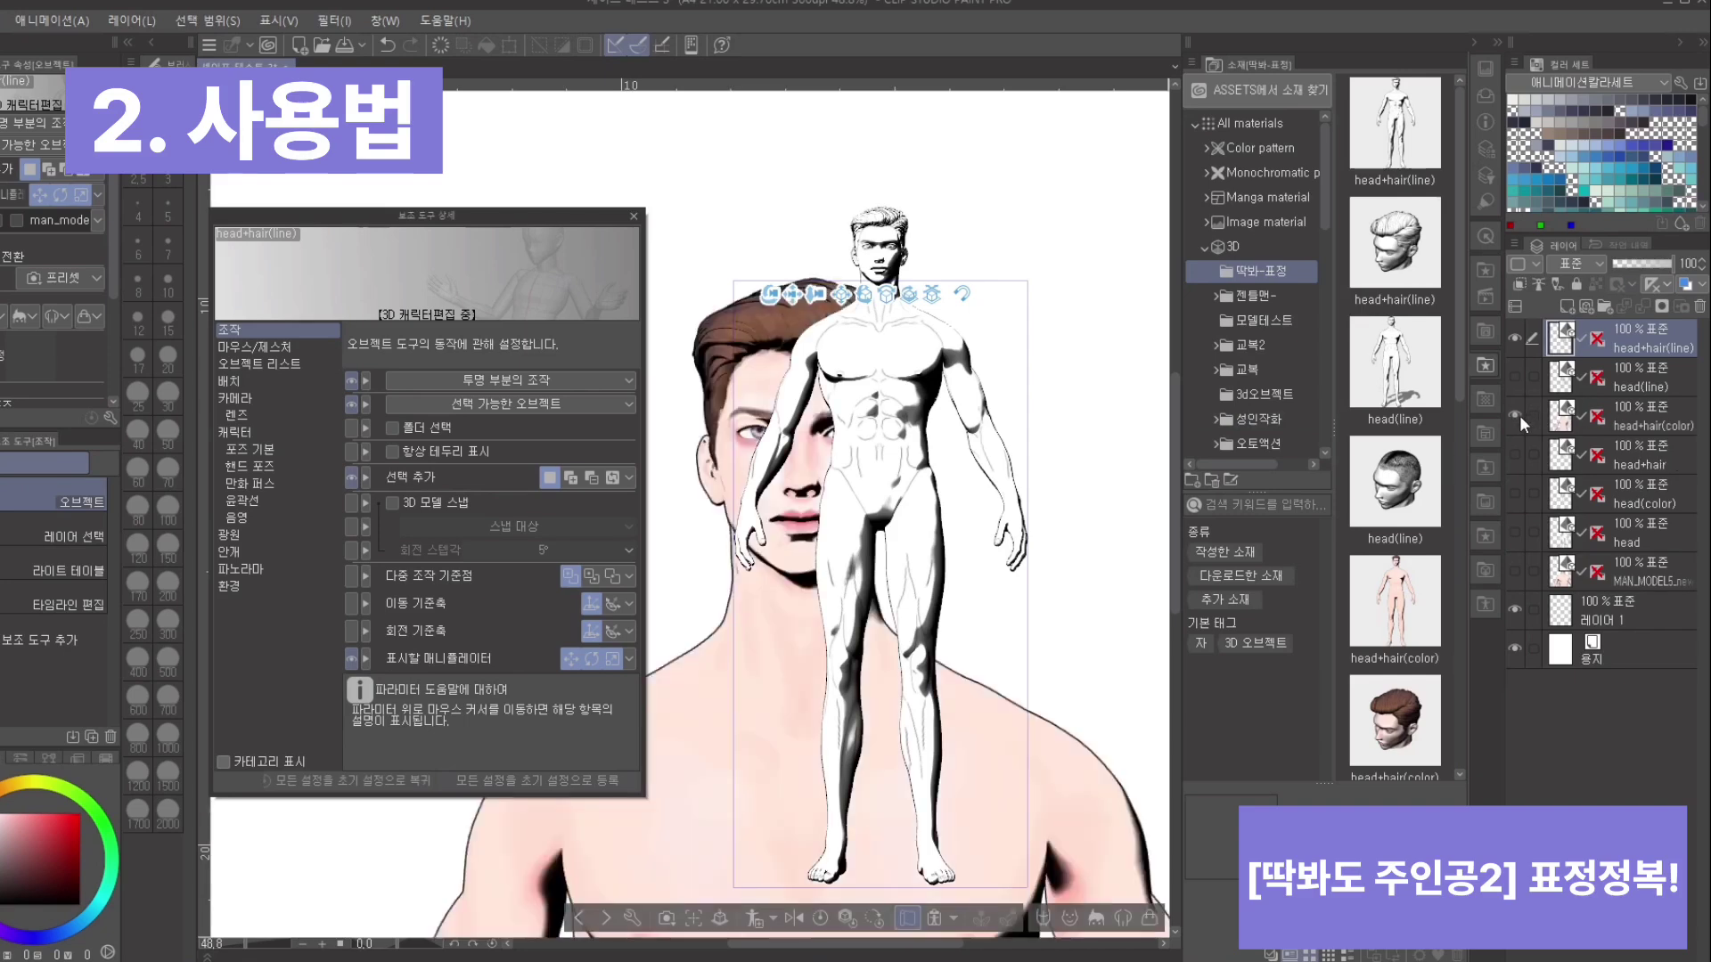
pyautogui.click(1520, 335)
pyautogui.rightClick(1031, 517)
pyautogui.click(1024, 493)
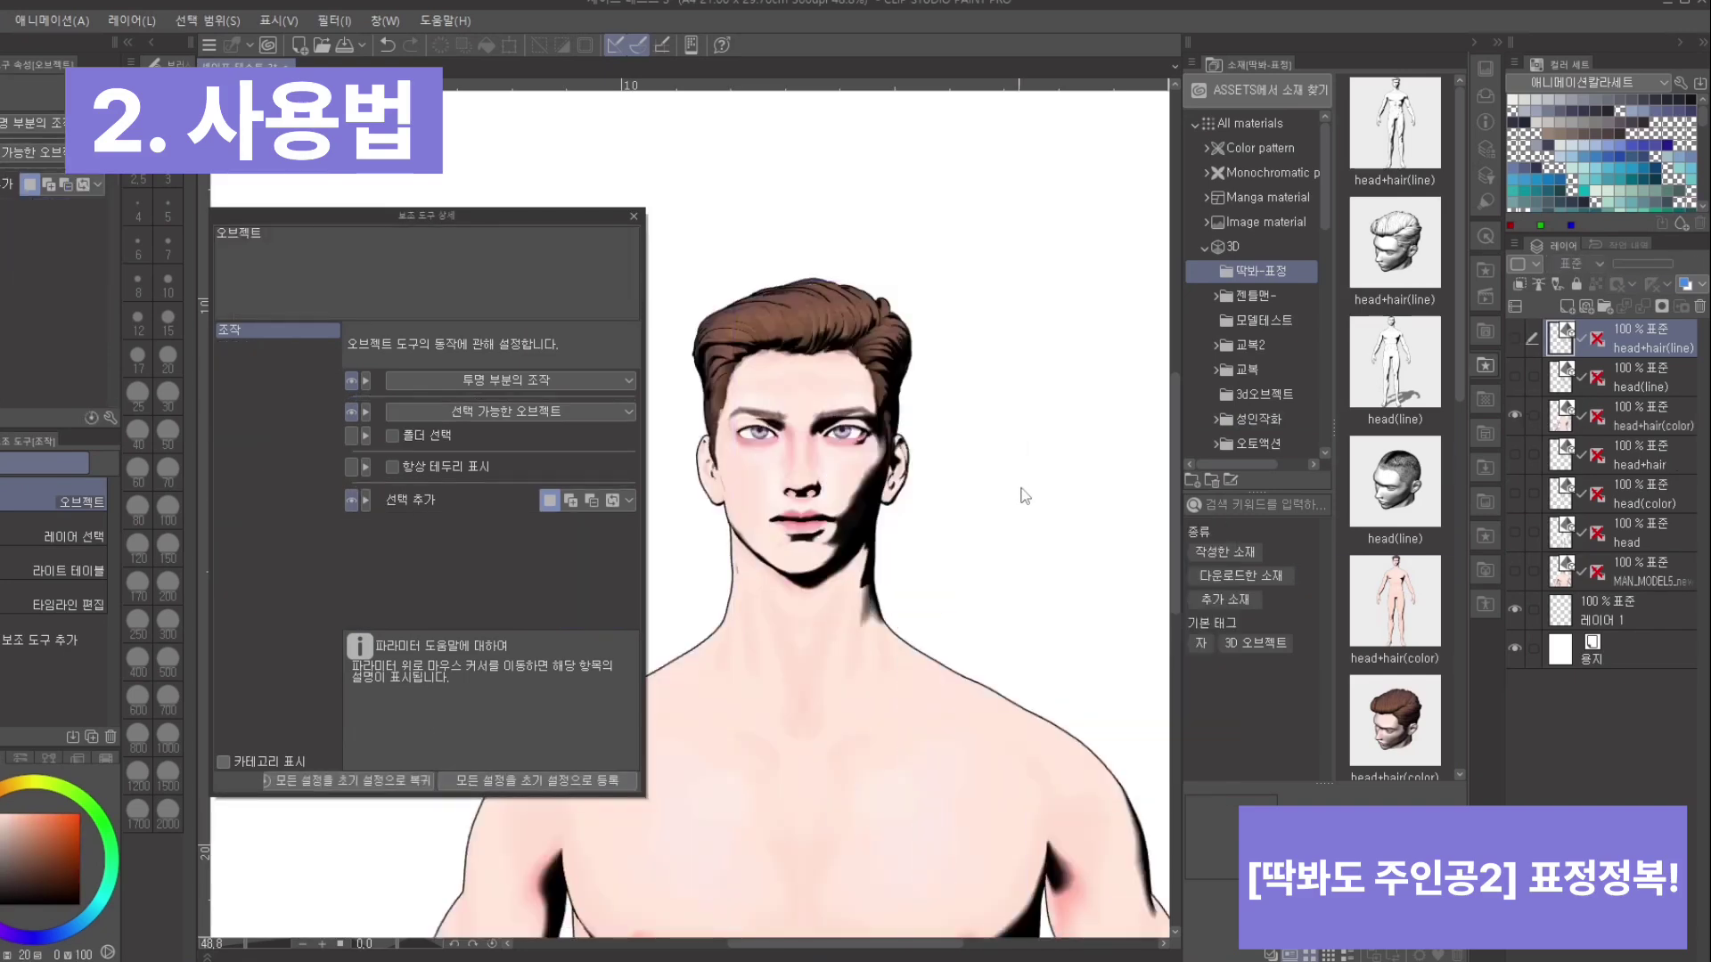
pyautogui.rightClick(1019, 475)
pyautogui.click(987, 379)
pyautogui.click(1646, 413)
# Step: Select the head of the head+hair(color) model and turn off light-source influence in its shading settings
pyautogui.moveTo(1056, 526); pyautogui.dragTo(1109, 397)
pyautogui.scroll(5, 1113, 397)
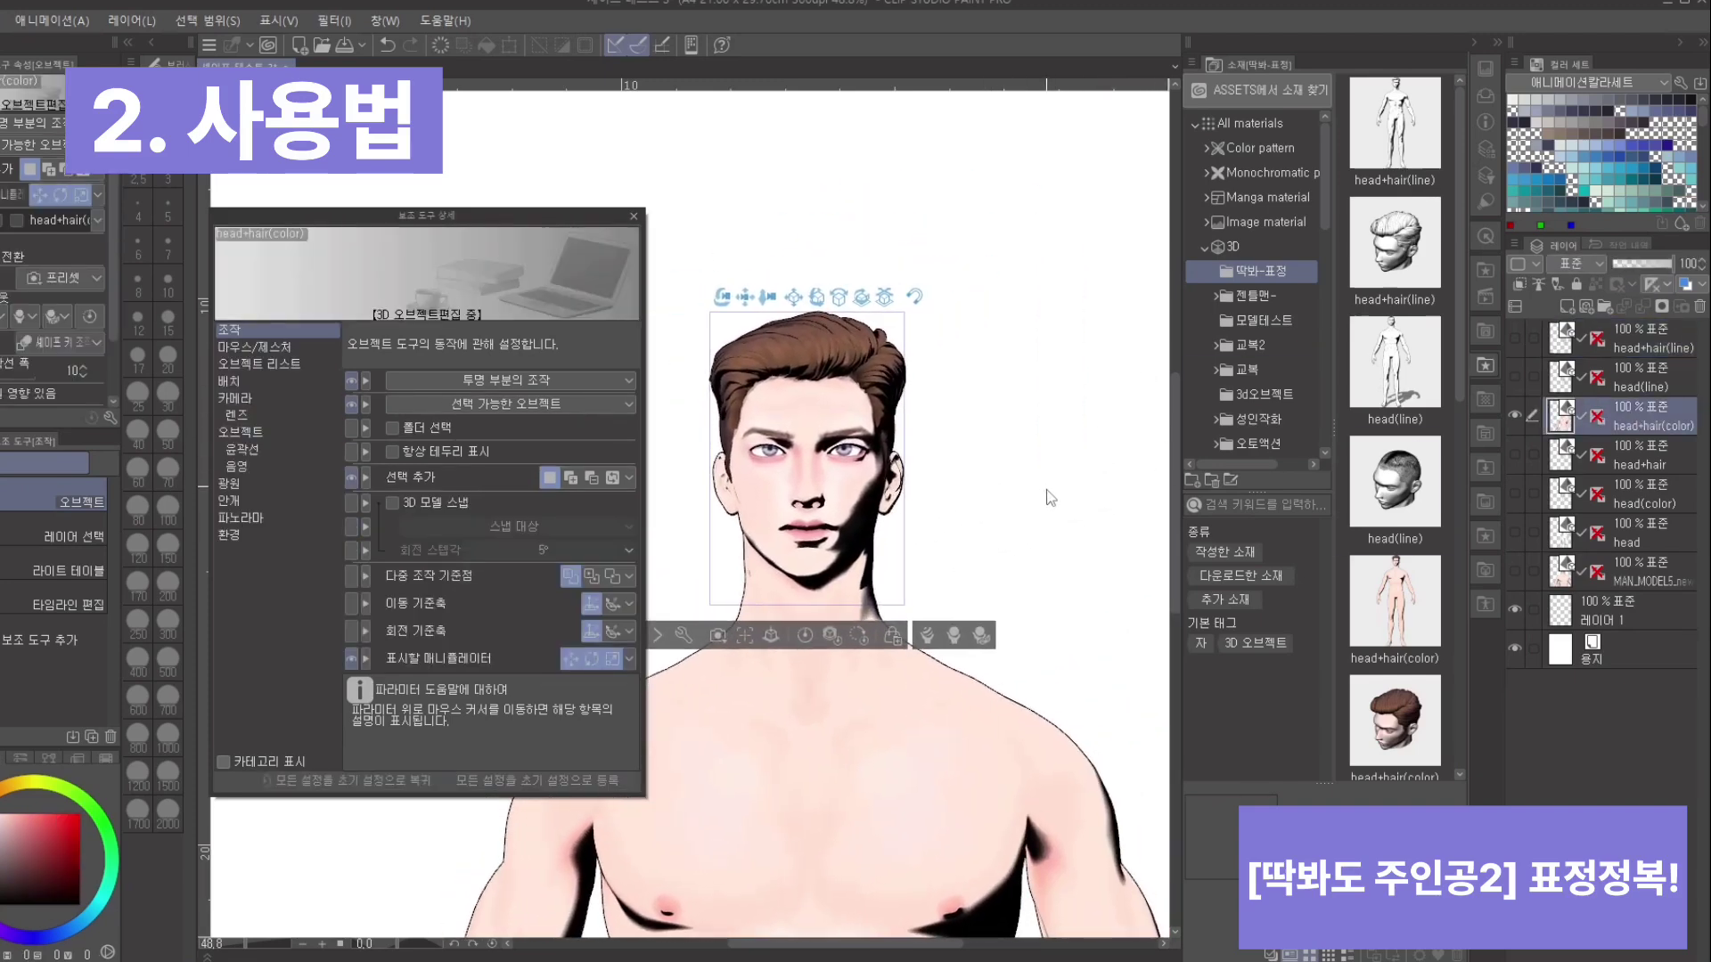
pyautogui.scroll(5, 1050, 498)
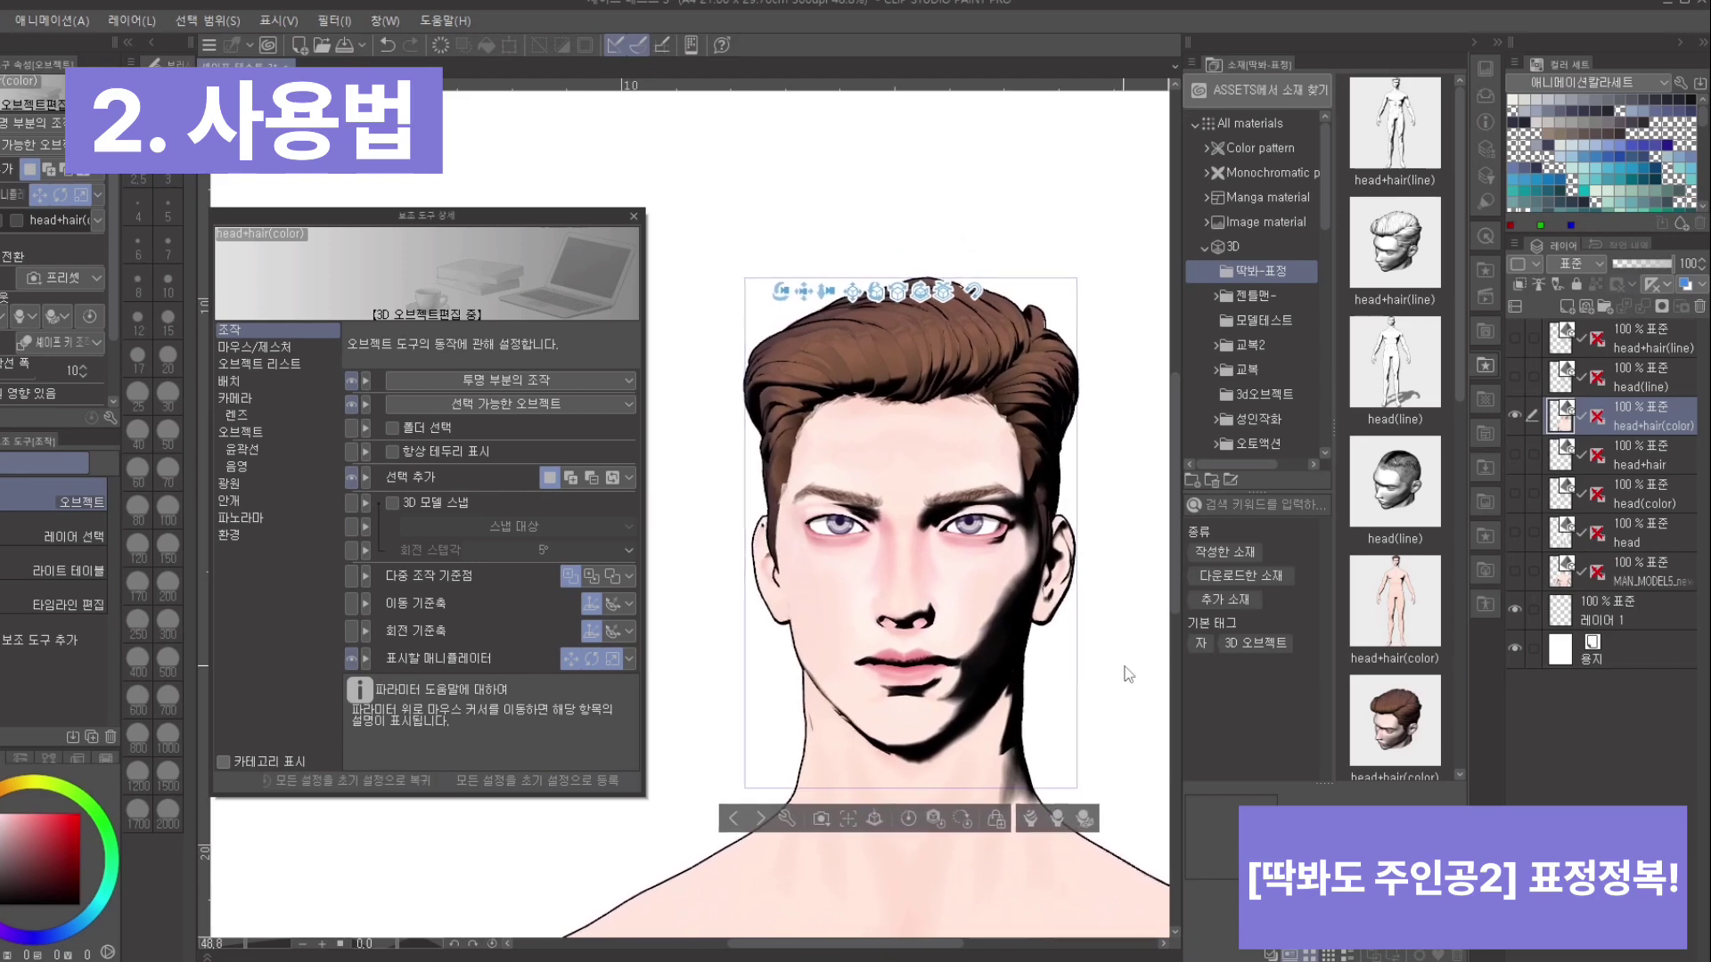
pyautogui.click(227, 481)
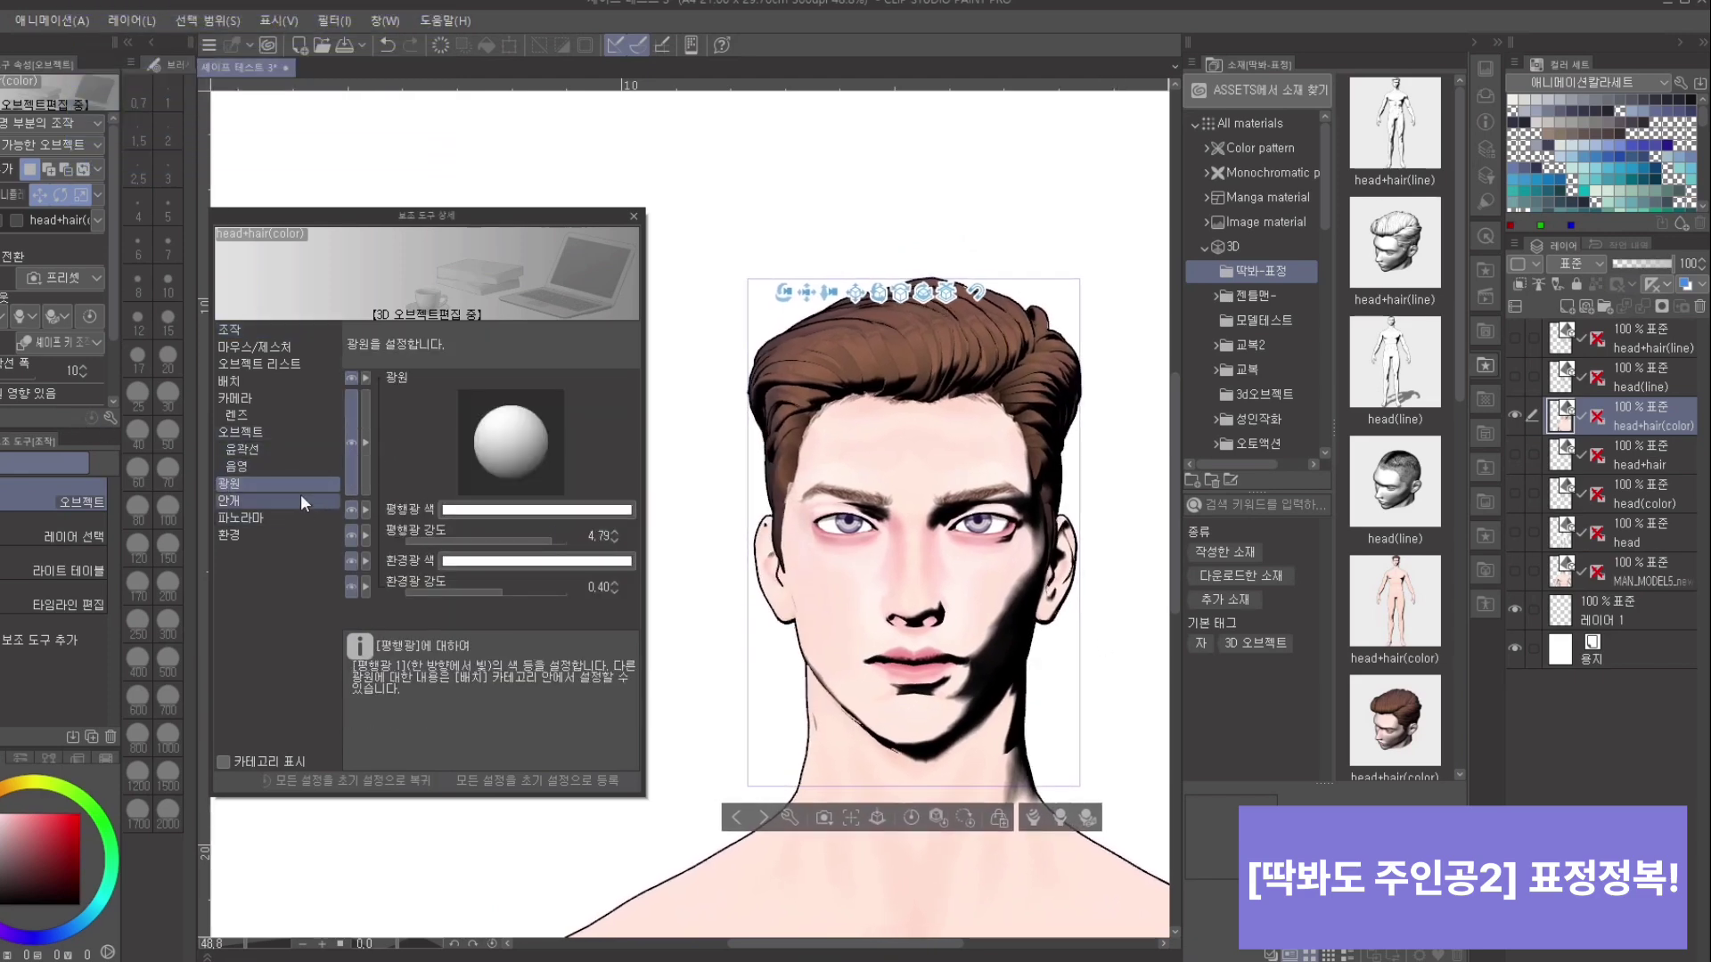
pyautogui.click(258, 465)
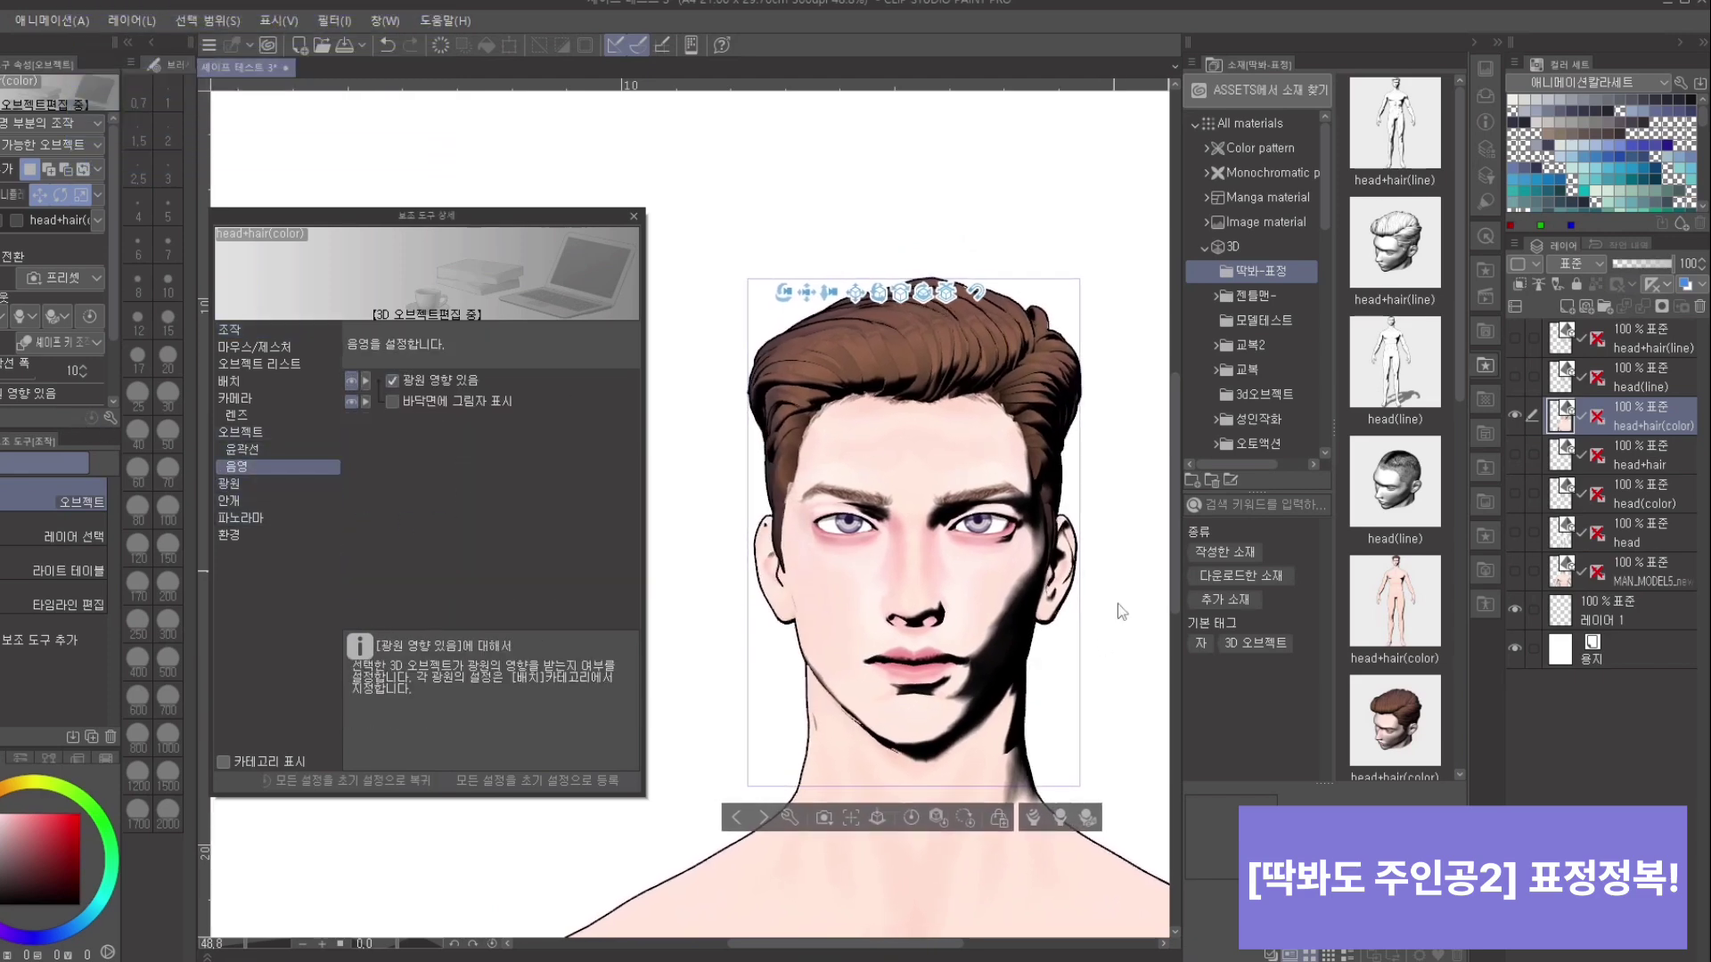
pyautogui.click(392, 380)
# Step: Examine the unshaded face and hair of the head+hair(color) model at close and medium distance, comparing them with the shaded body
pyautogui.scroll(-4, 1096, 664)
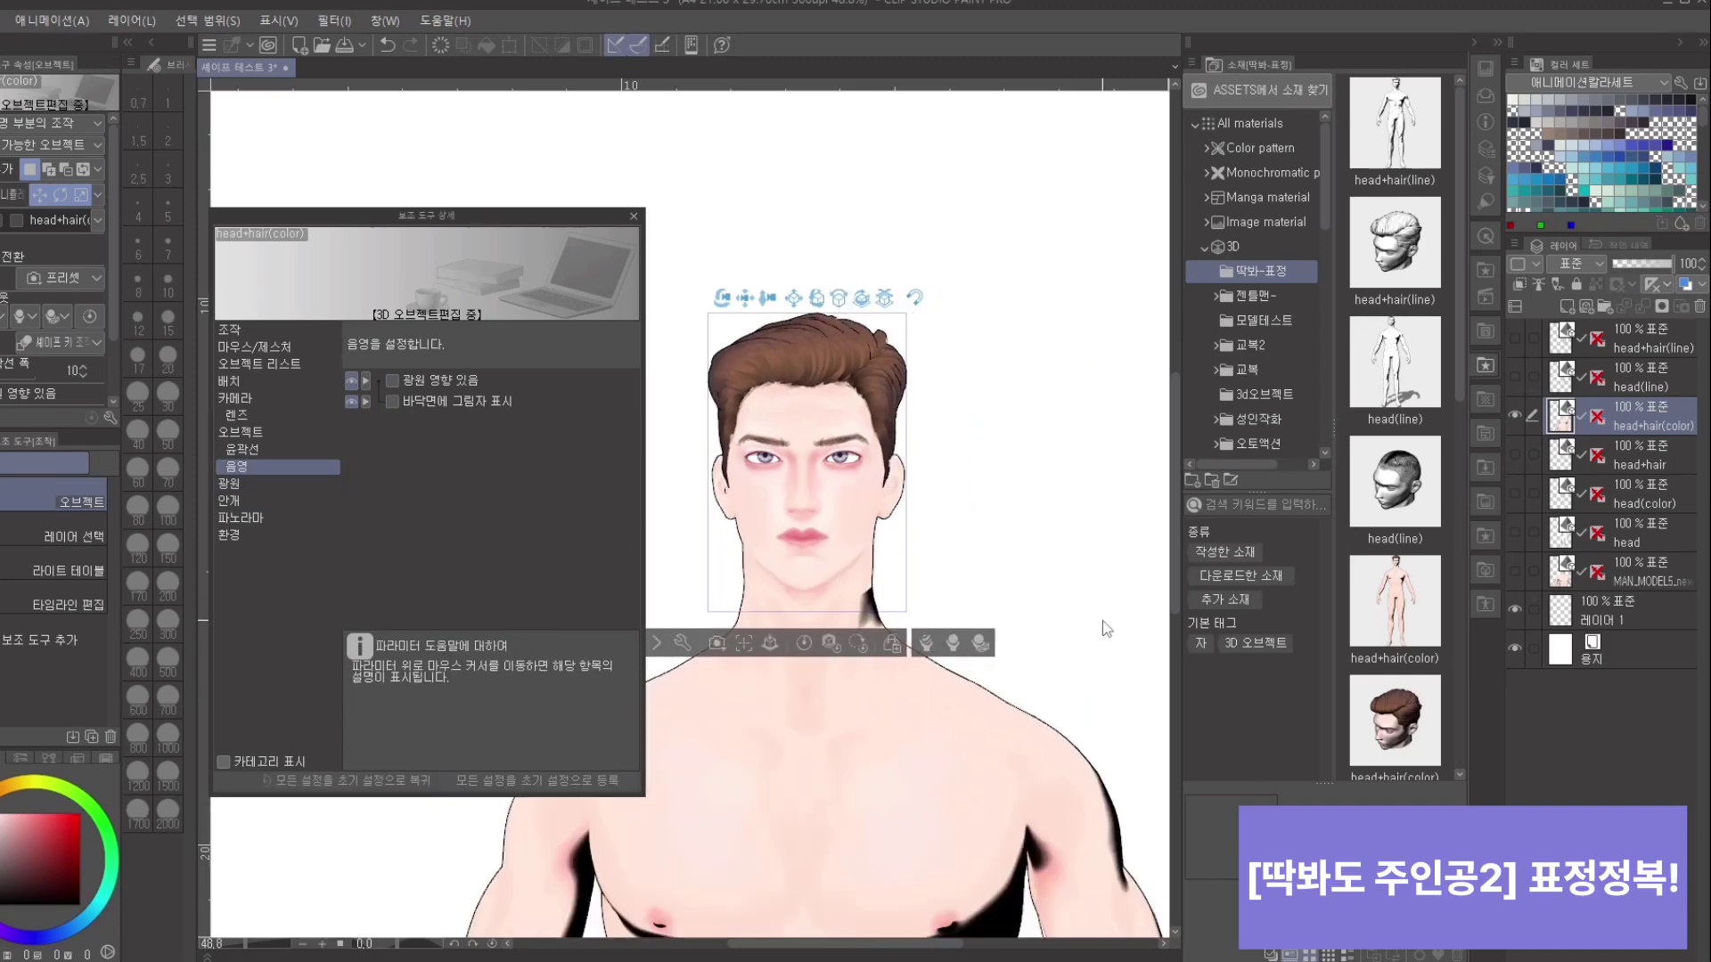
pyautogui.moveTo(1103, 620)
pyautogui.mouseDown()
pyautogui.moveTo(963, 690)
pyautogui.moveTo(1081, 733)
pyautogui.moveTo(1097, 557)
pyautogui.mouseUp()
pyautogui.scroll(4, 1158, 648)
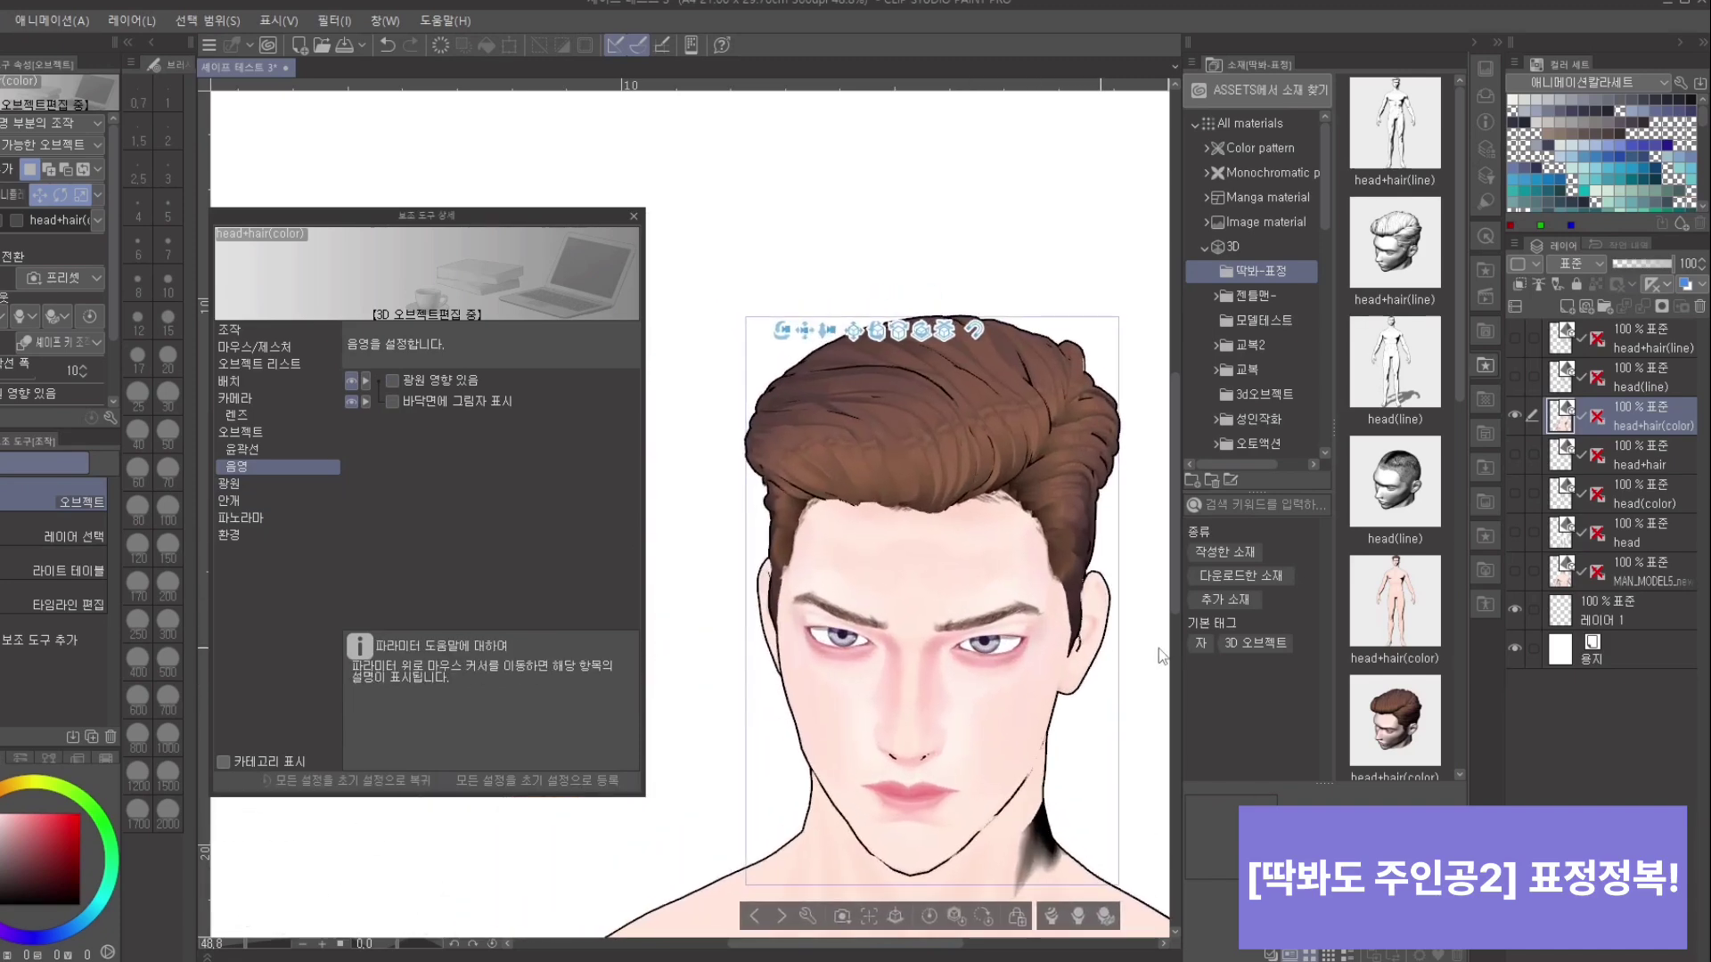
pyautogui.moveTo(1159, 648); pyautogui.dragTo(1120, 587)
pyautogui.scroll(2, 869, 636)
pyautogui.moveTo(735, 688); pyautogui.dragTo(1060, 559)
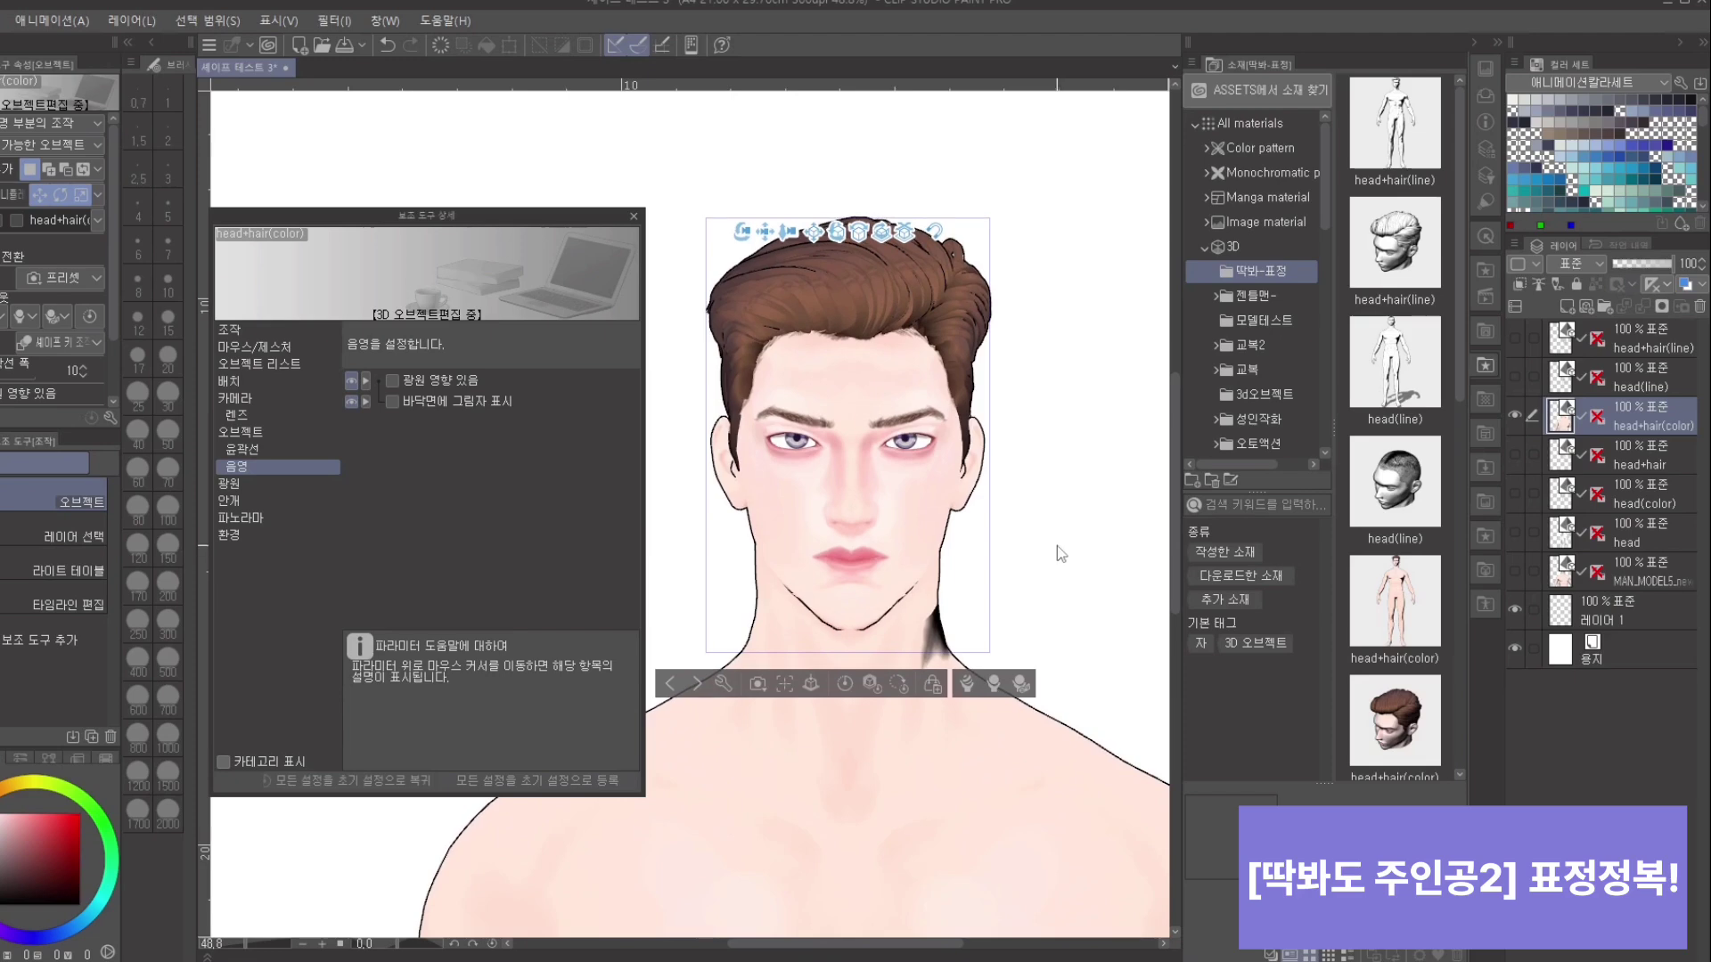
pyautogui.scroll(5, 1057, 545)
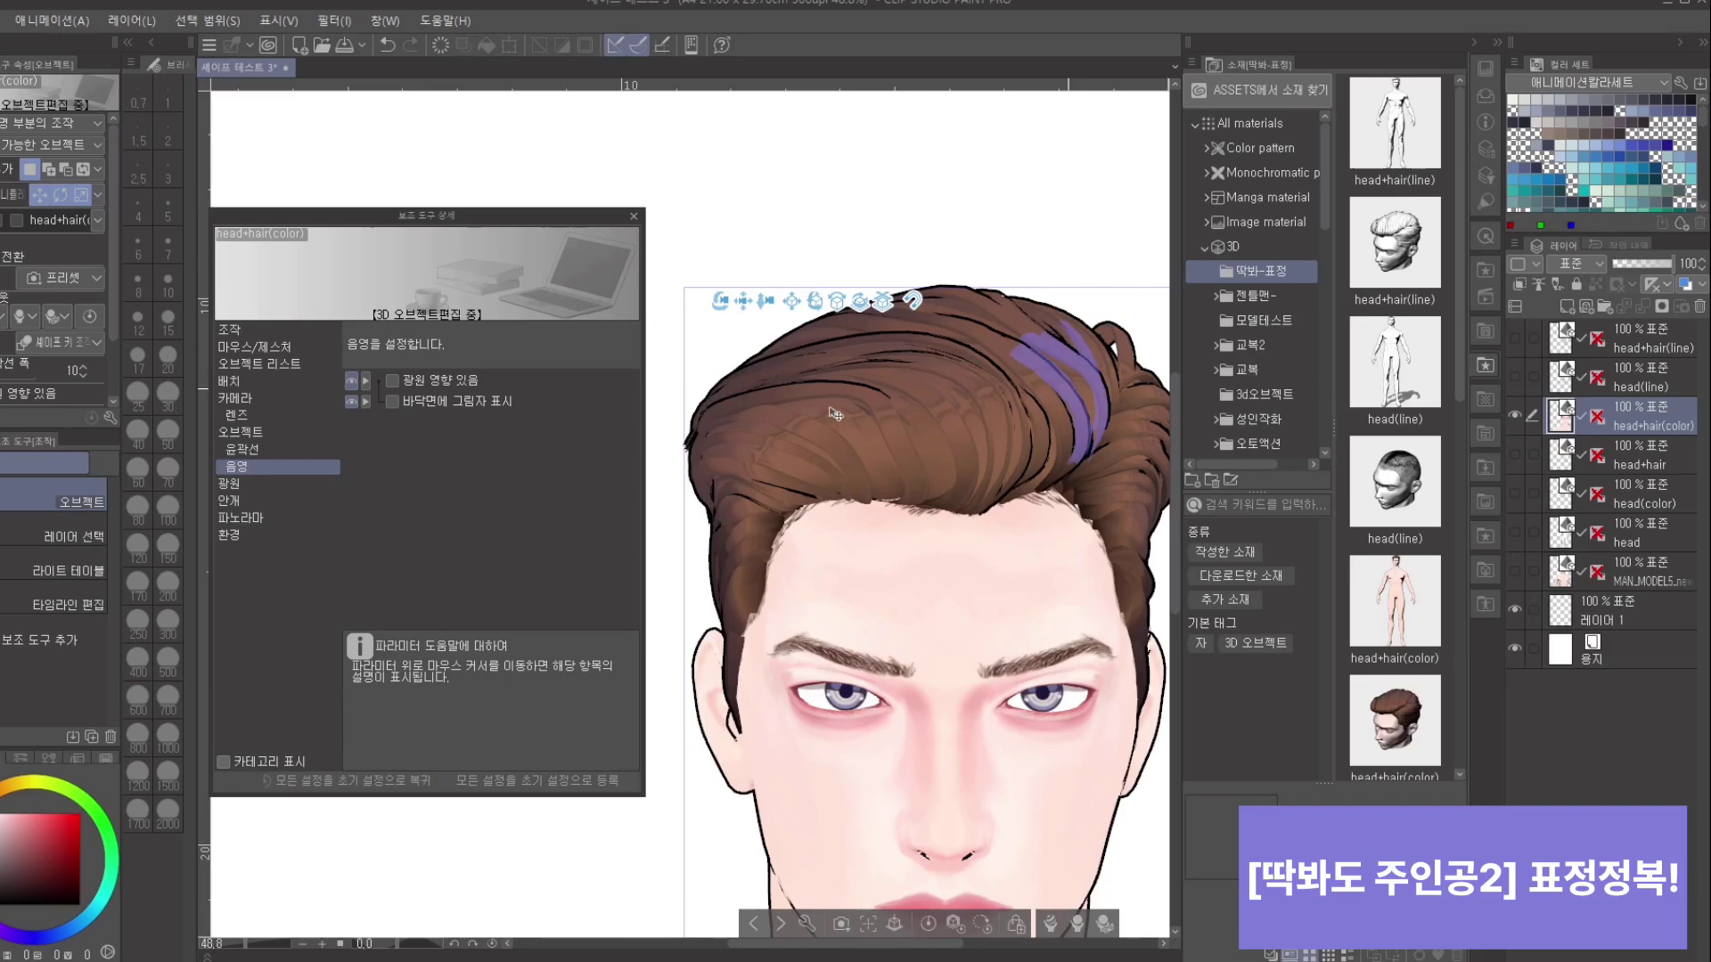
pyautogui.scroll(-3, 998, 369)
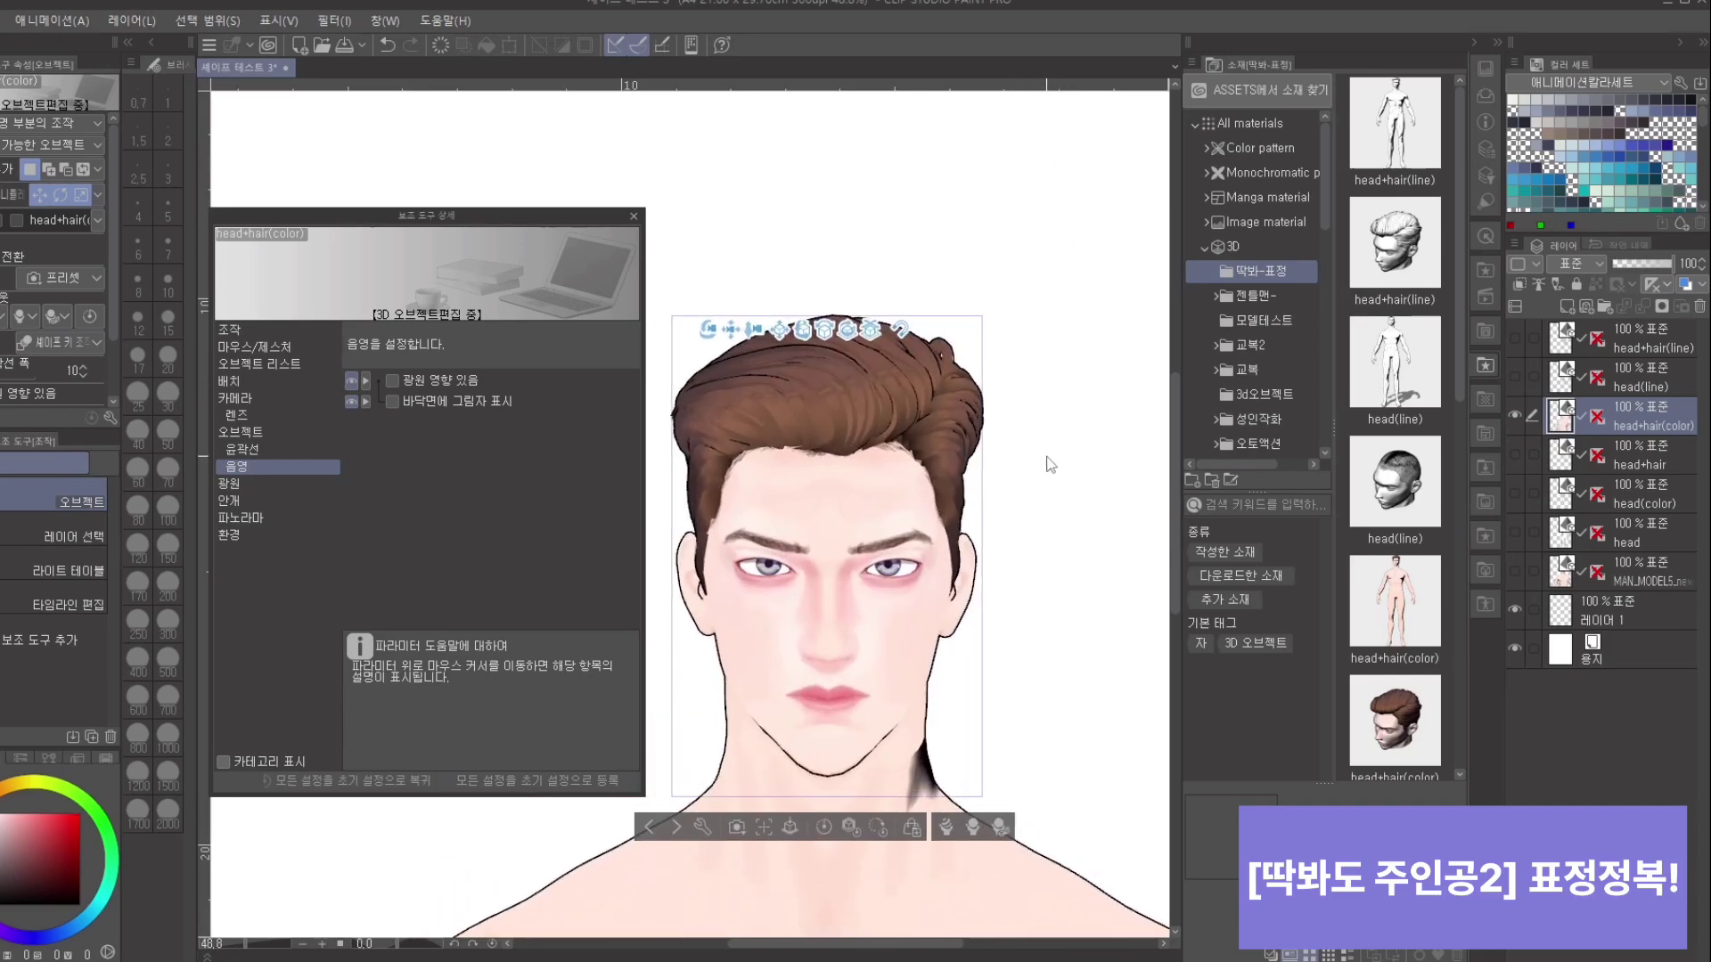
pyautogui.scroll(2, 1103, 499)
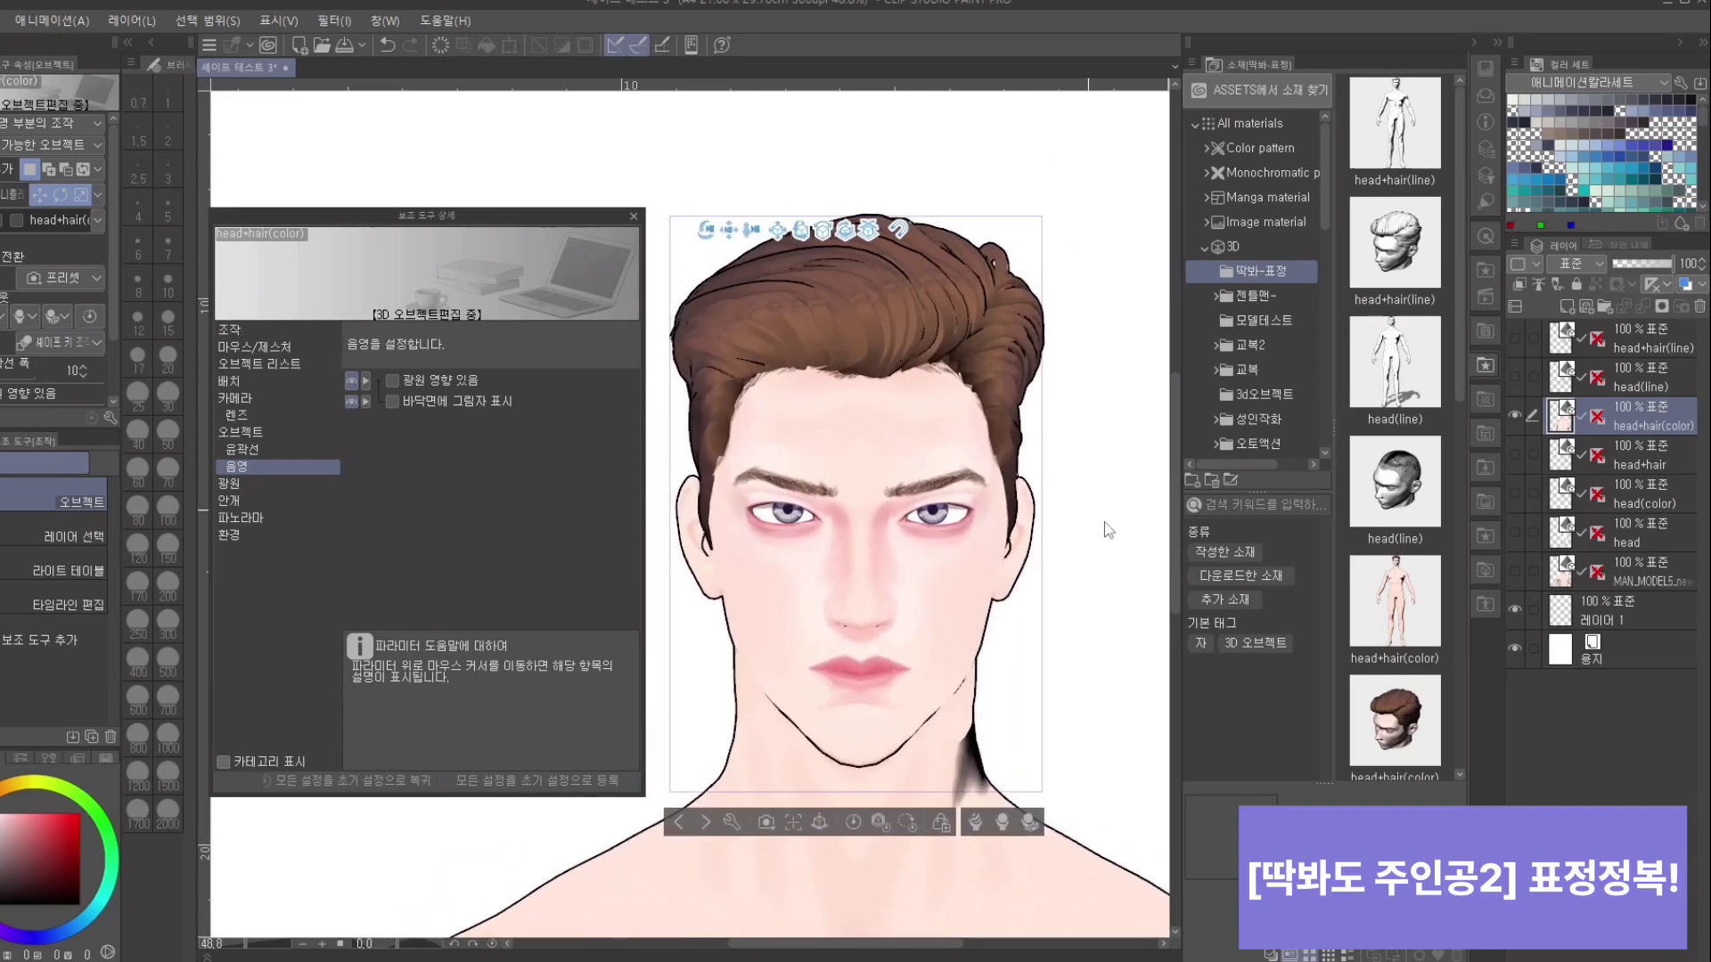
pyautogui.scroll(-3, 1100, 527)
pyautogui.scroll(2, 1099, 529)
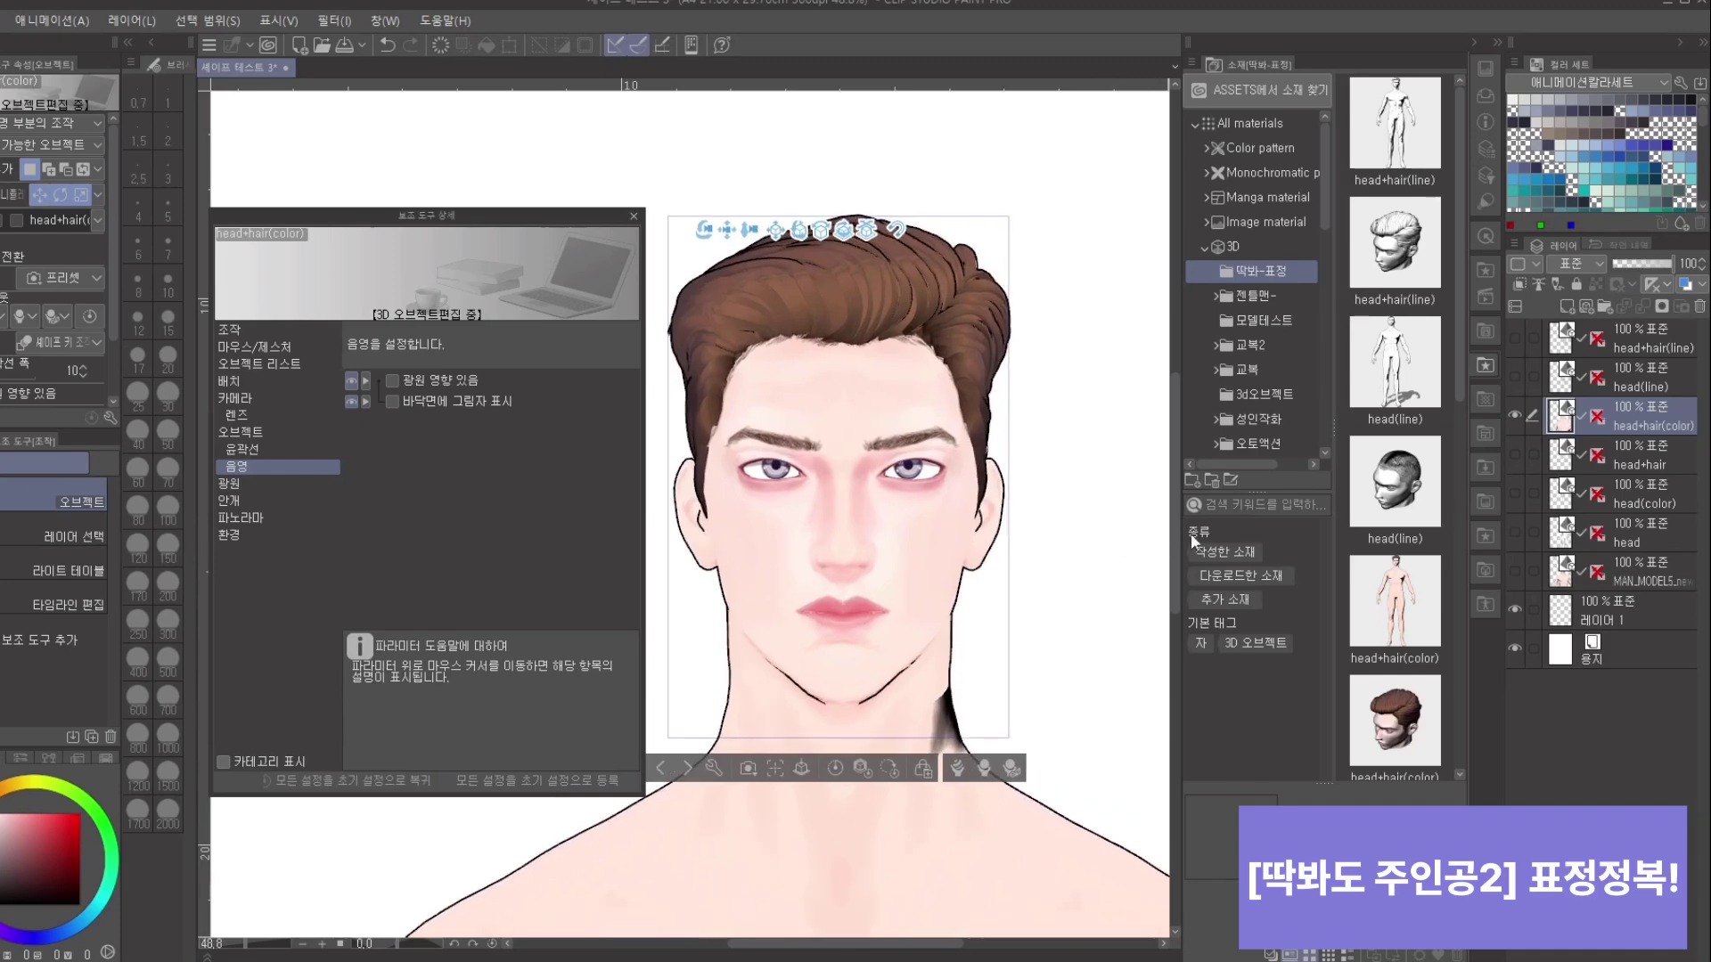
pyautogui.scroll(2, 937, 496)
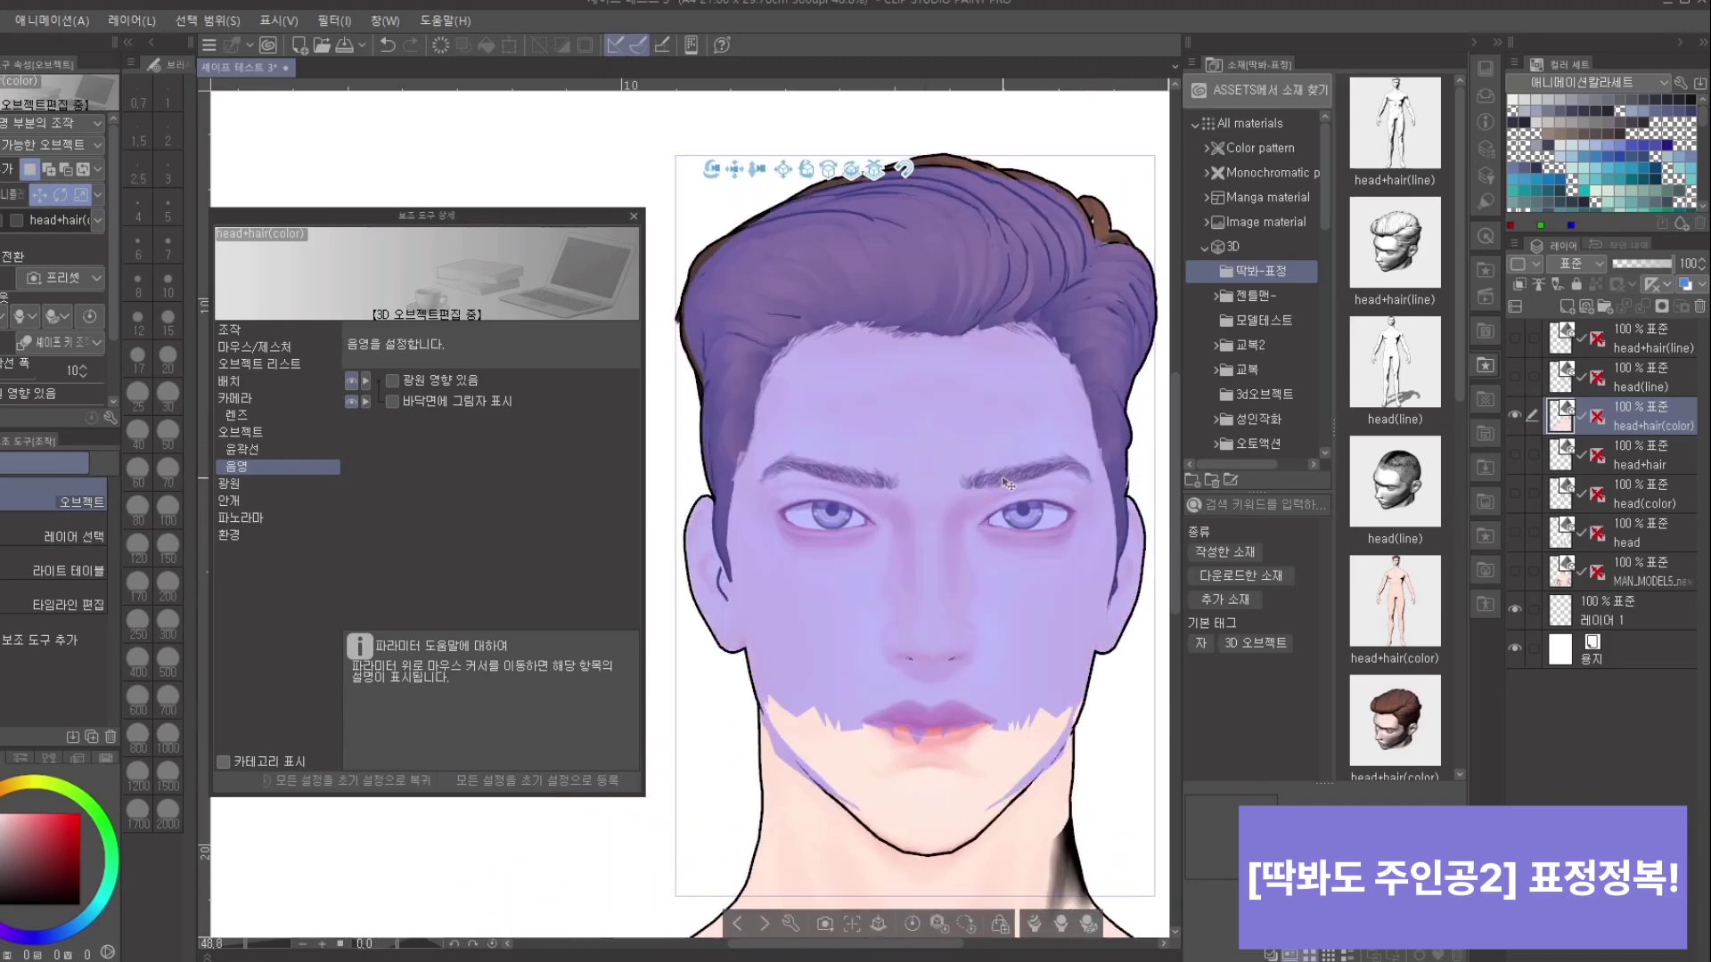
pyautogui.scroll(-5, 1067, 565)
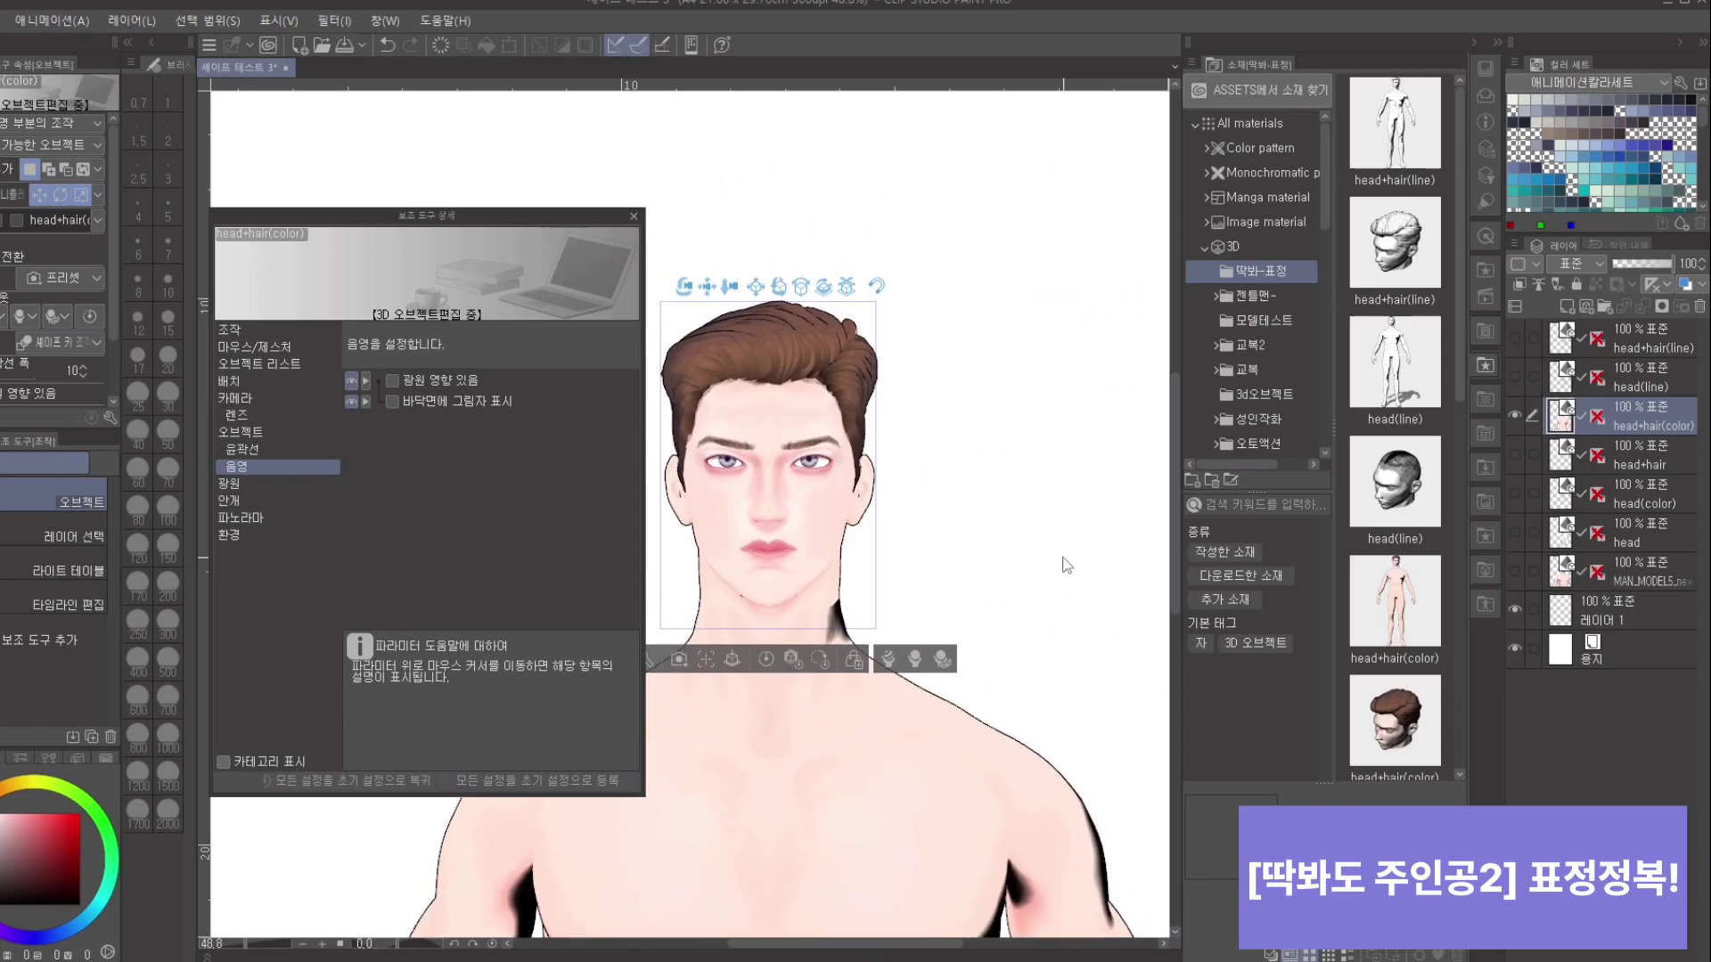
pyautogui.scroll(4, 1065, 562)
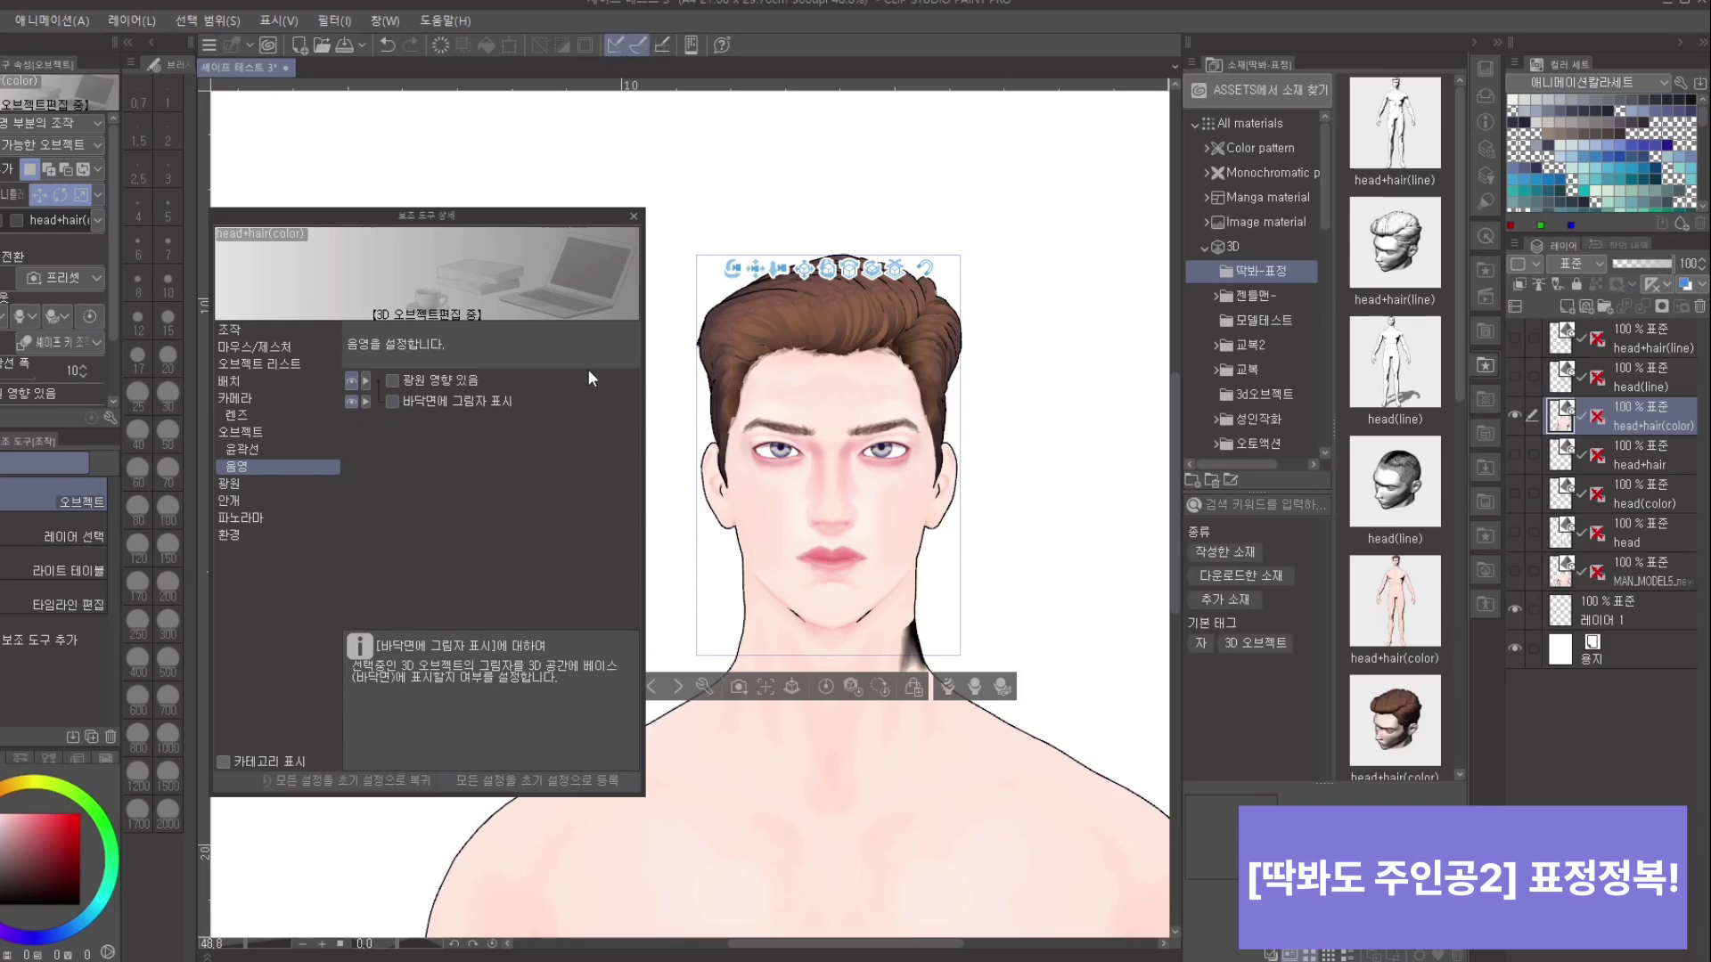
# Step: Turn light-source influence back on for the head and set the parallel light intensity to 10.00
pyautogui.click(390, 379)
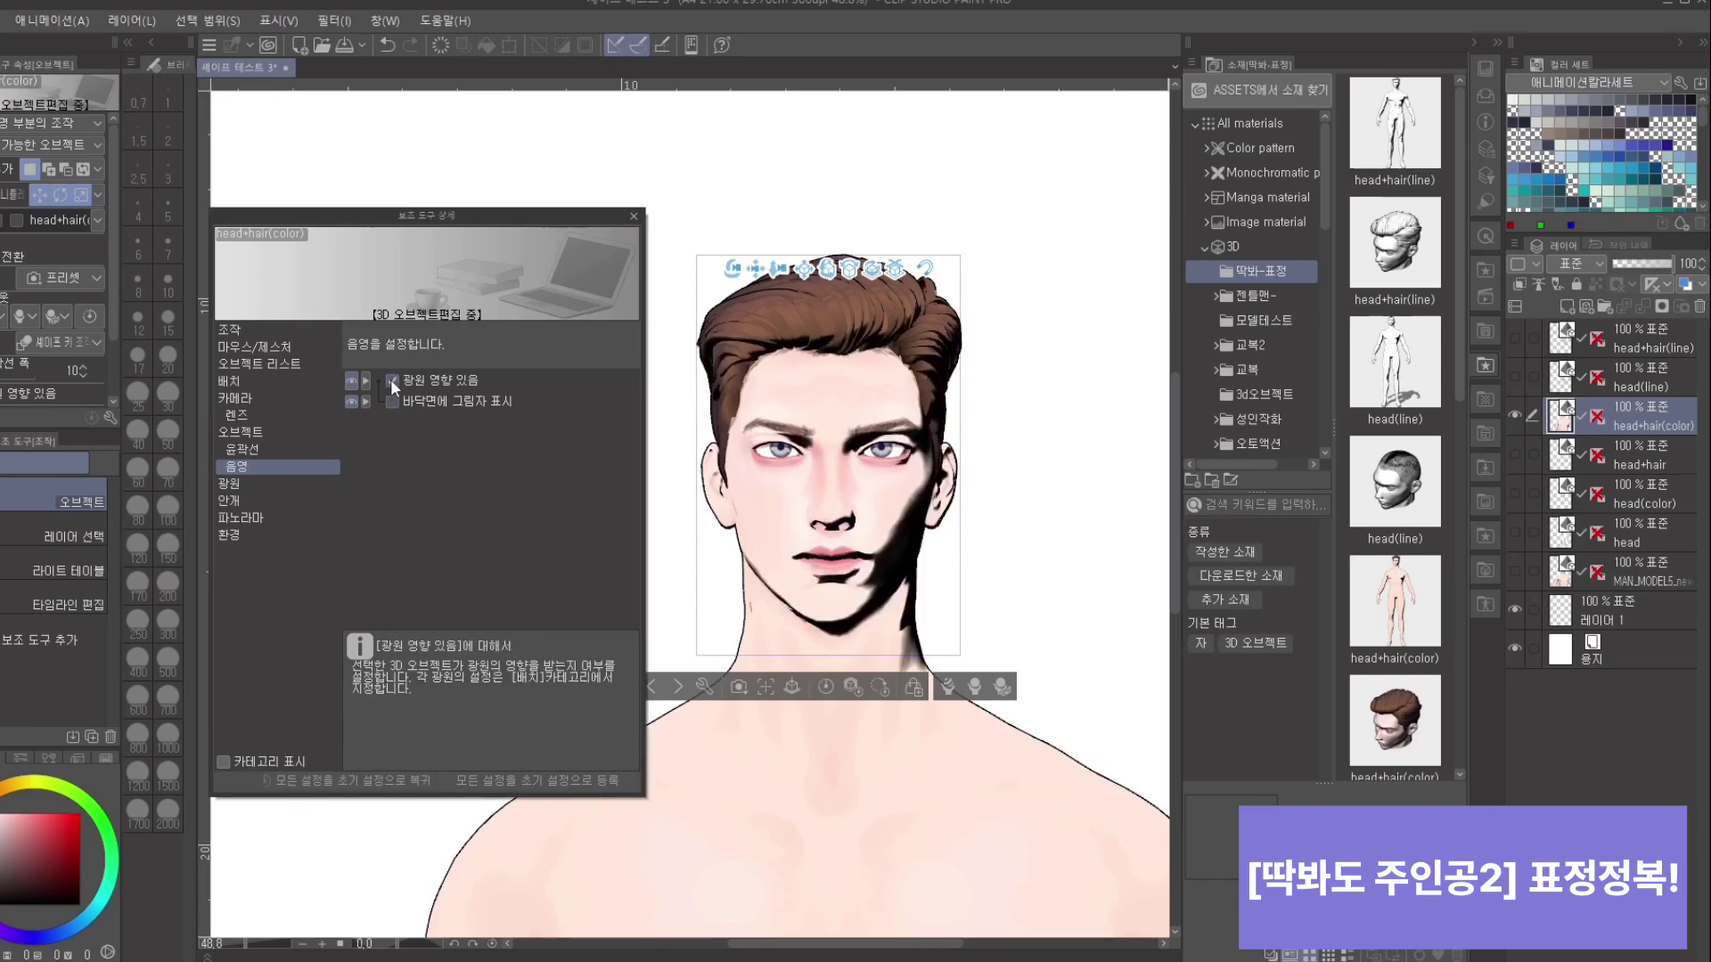
pyautogui.click(255, 488)
pyautogui.moveTo(511, 445)
pyautogui.mouseDown()
pyautogui.moveTo(488, 462)
pyautogui.moveTo(500, 420)
pyautogui.mouseUp()
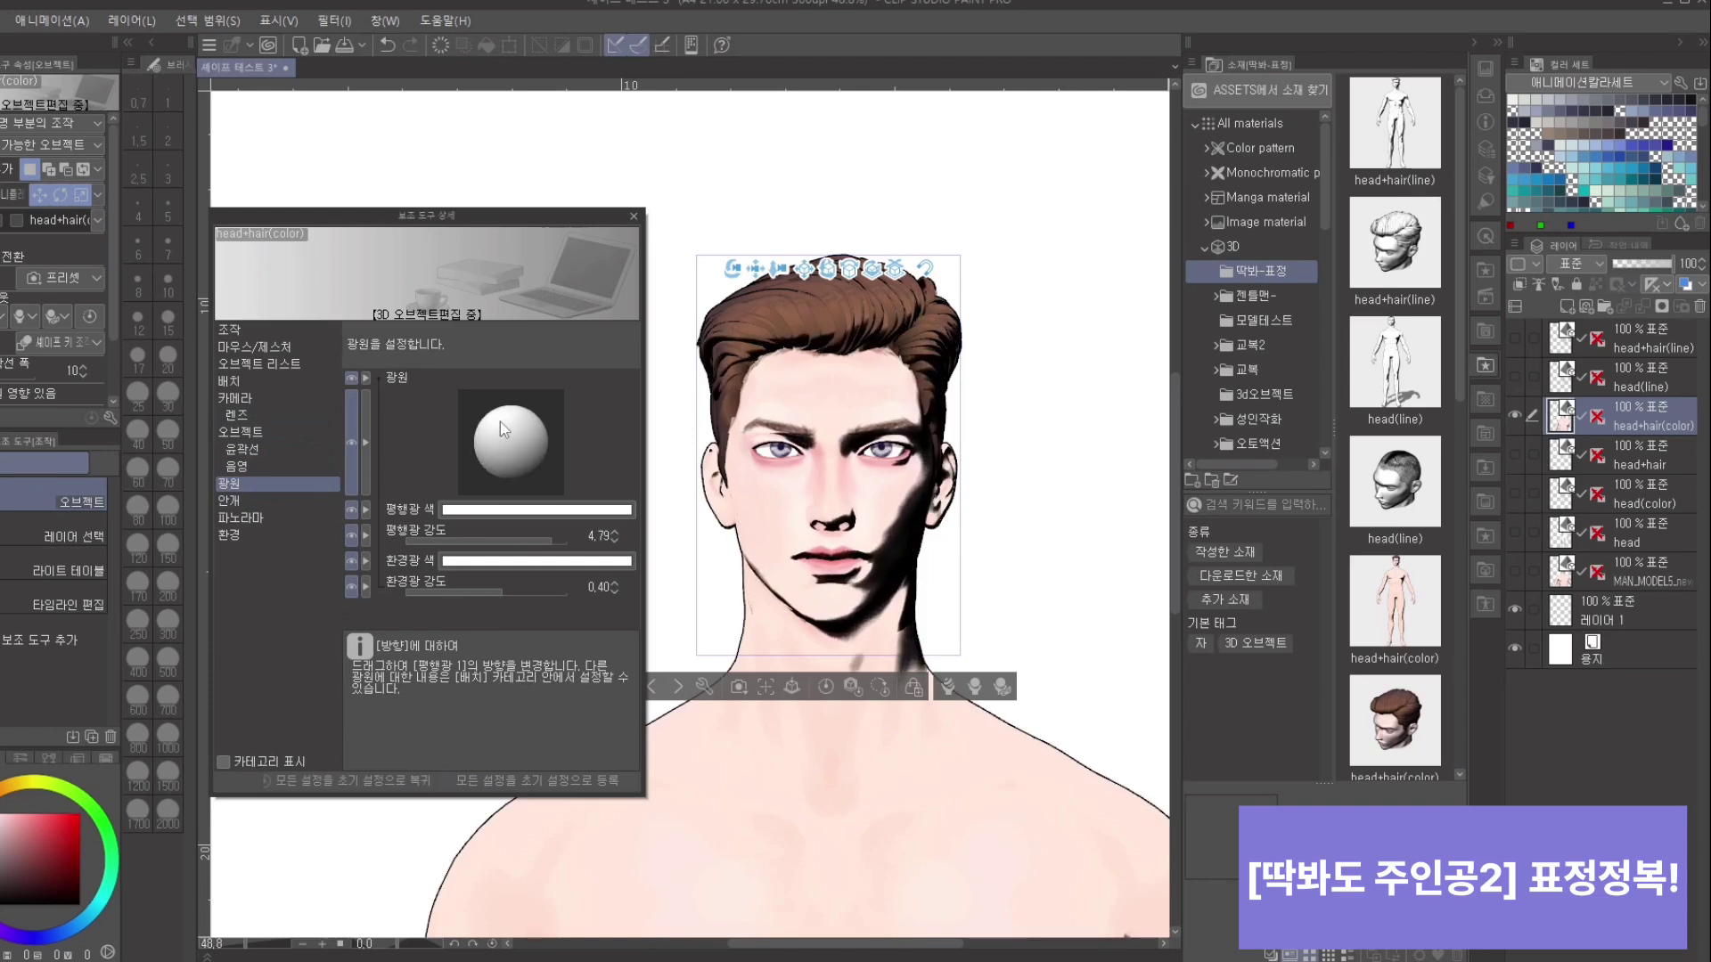
pyautogui.moveTo(558, 537); pyautogui.dragTo(575, 538)
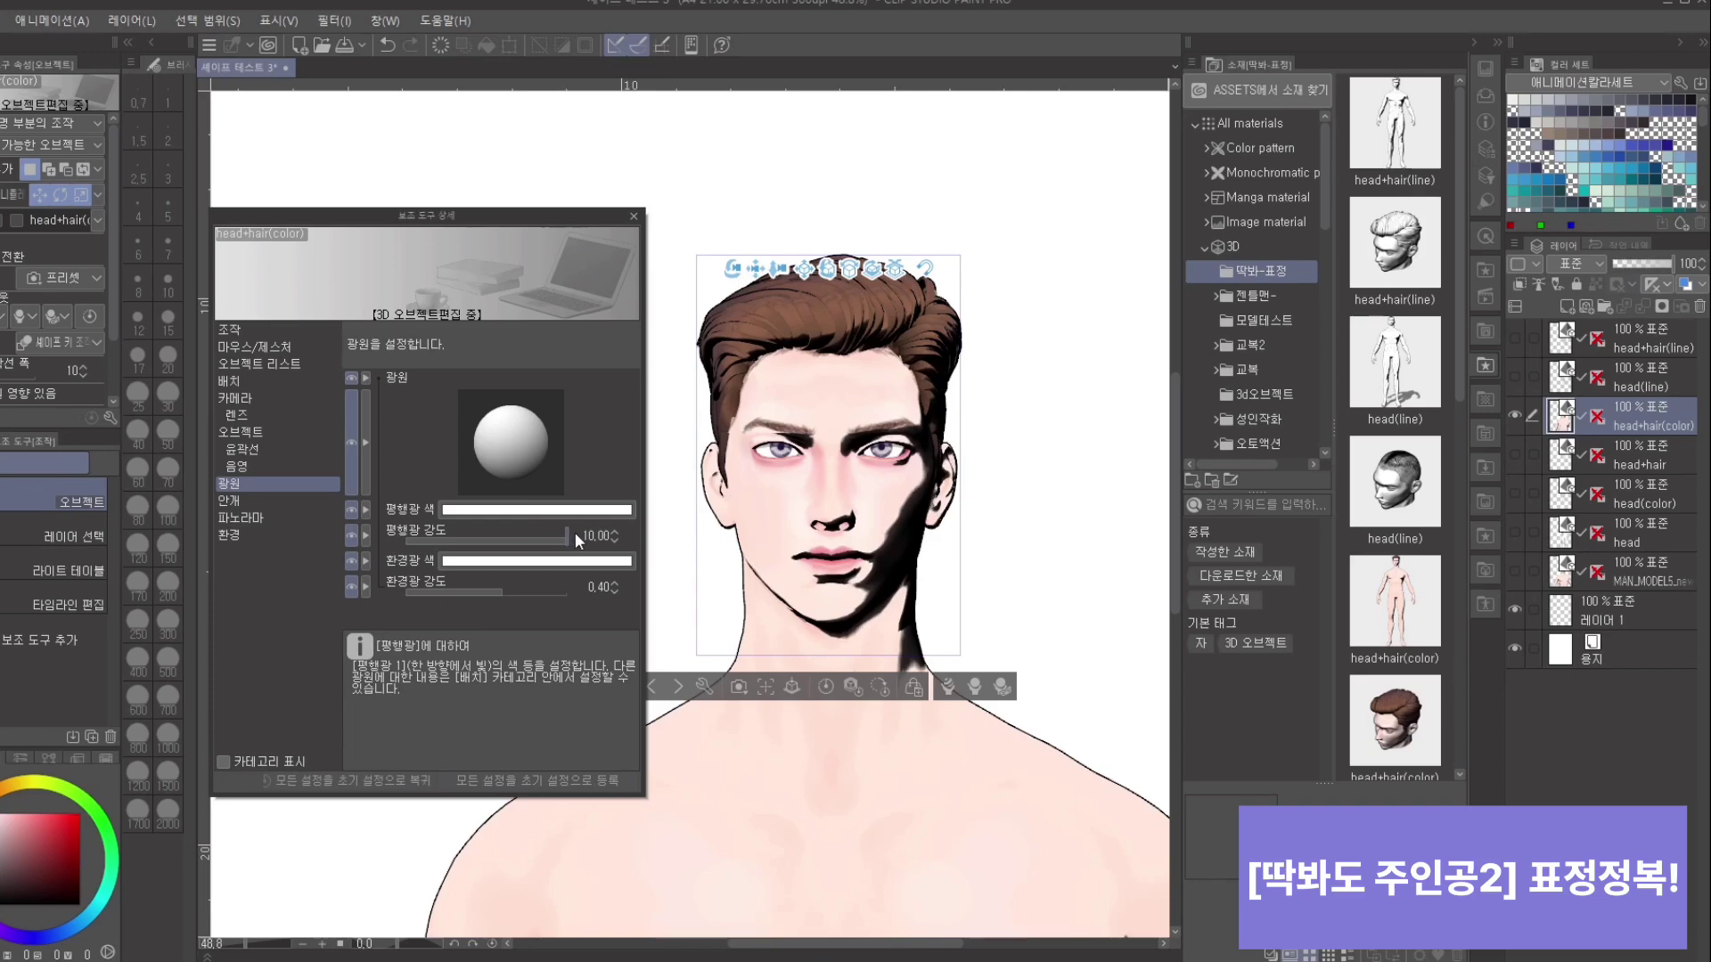
# Step: Set the ambient light intensity to 7.89 and examine the shading on the face and body at several distances
pyautogui.scroll(-2, 1066, 577)
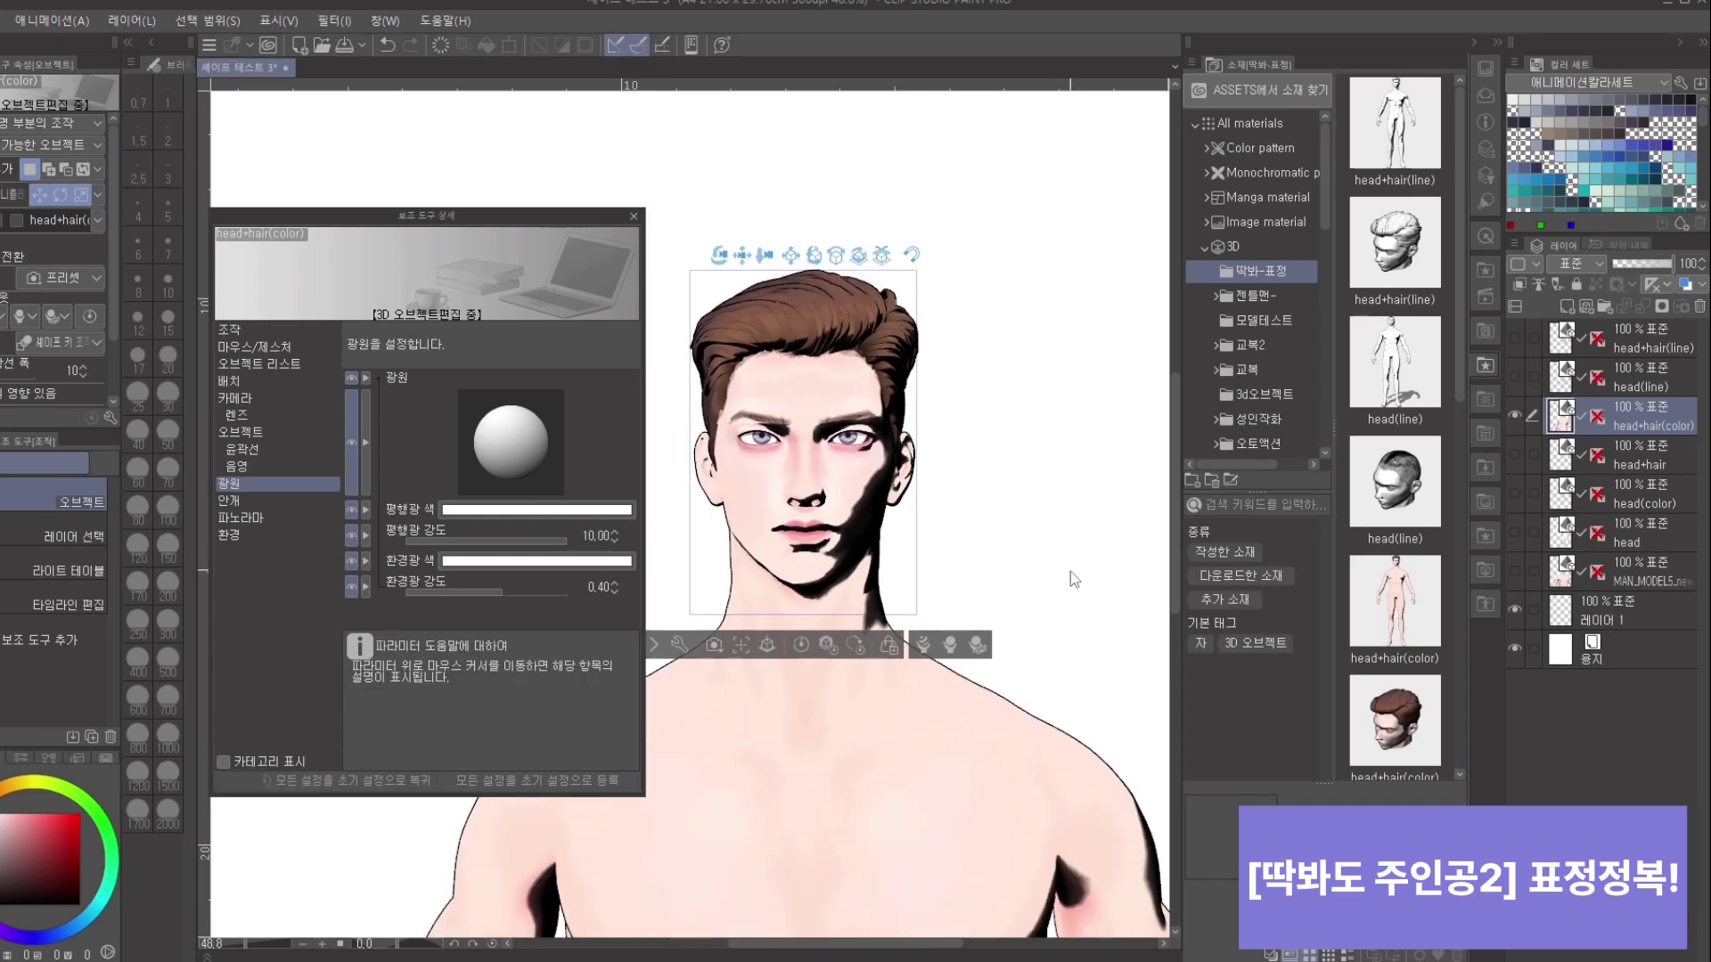
pyautogui.moveTo(1071, 570)
pyautogui.mouseDown()
pyautogui.moveTo(1001, 570)
pyautogui.moveTo(1081, 577)
pyautogui.mouseUp()
pyautogui.moveTo(567, 540)
pyautogui.mouseDown()
pyautogui.moveTo(511, 551)
pyautogui.moveTo(572, 537)
pyautogui.mouseUp()
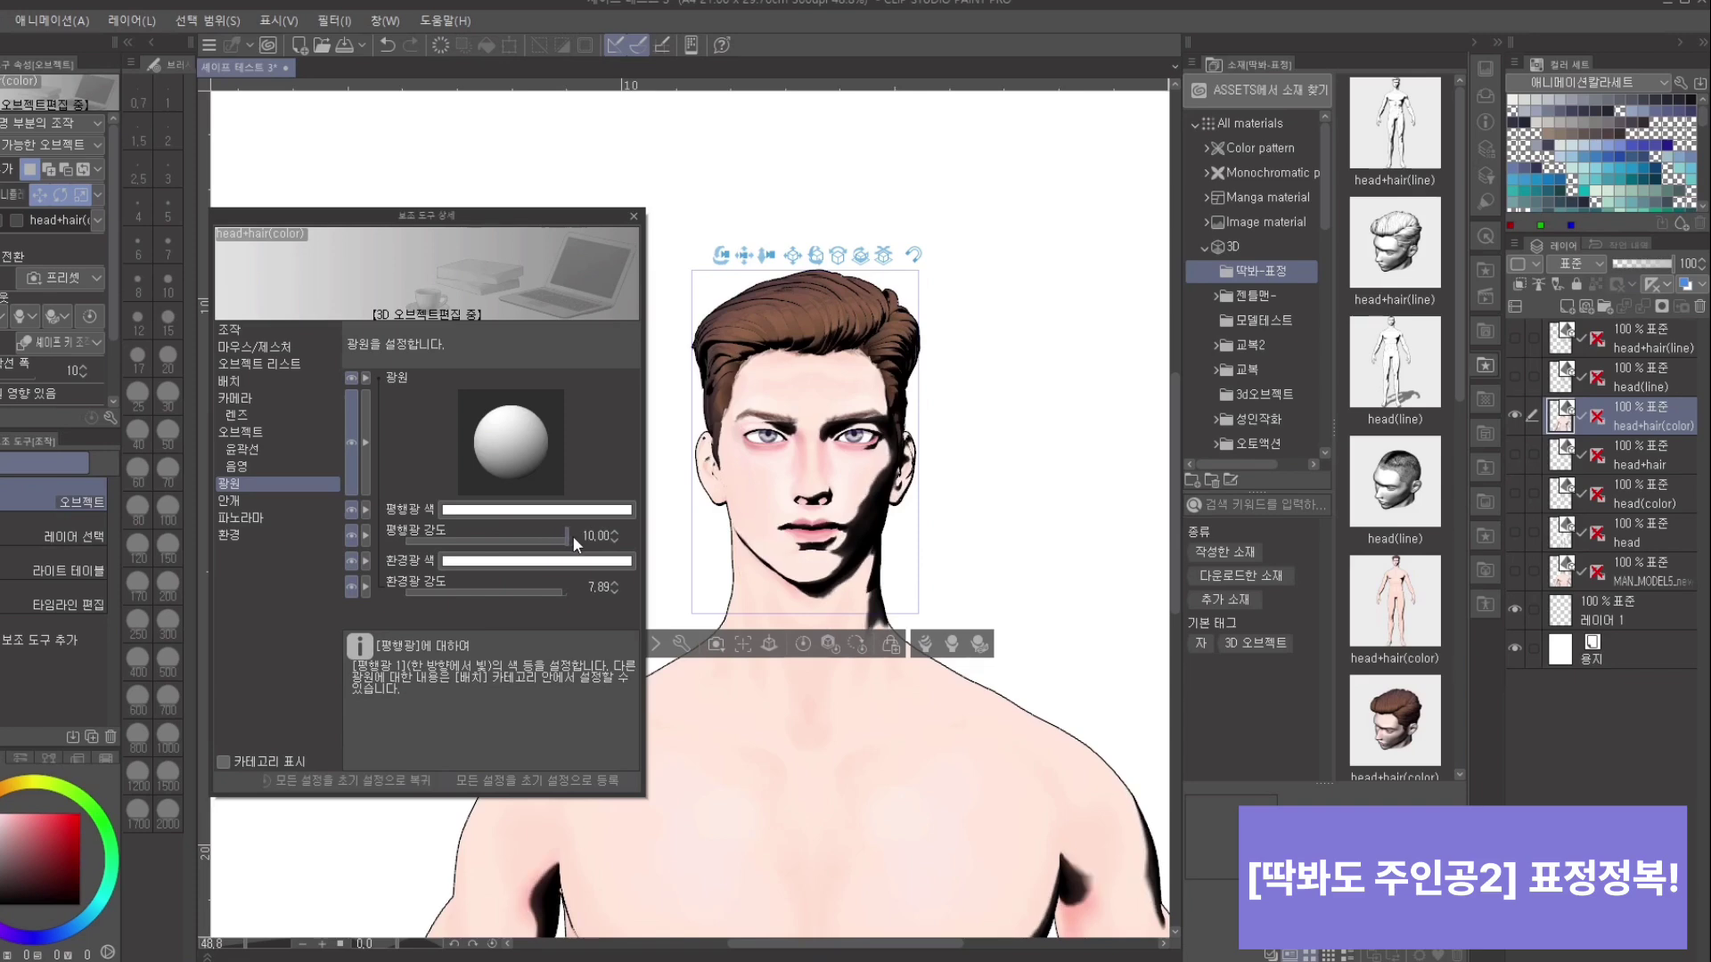
pyautogui.moveTo(1066, 500); pyautogui.dragTo(1073, 552)
pyautogui.scroll(5, 1076, 559)
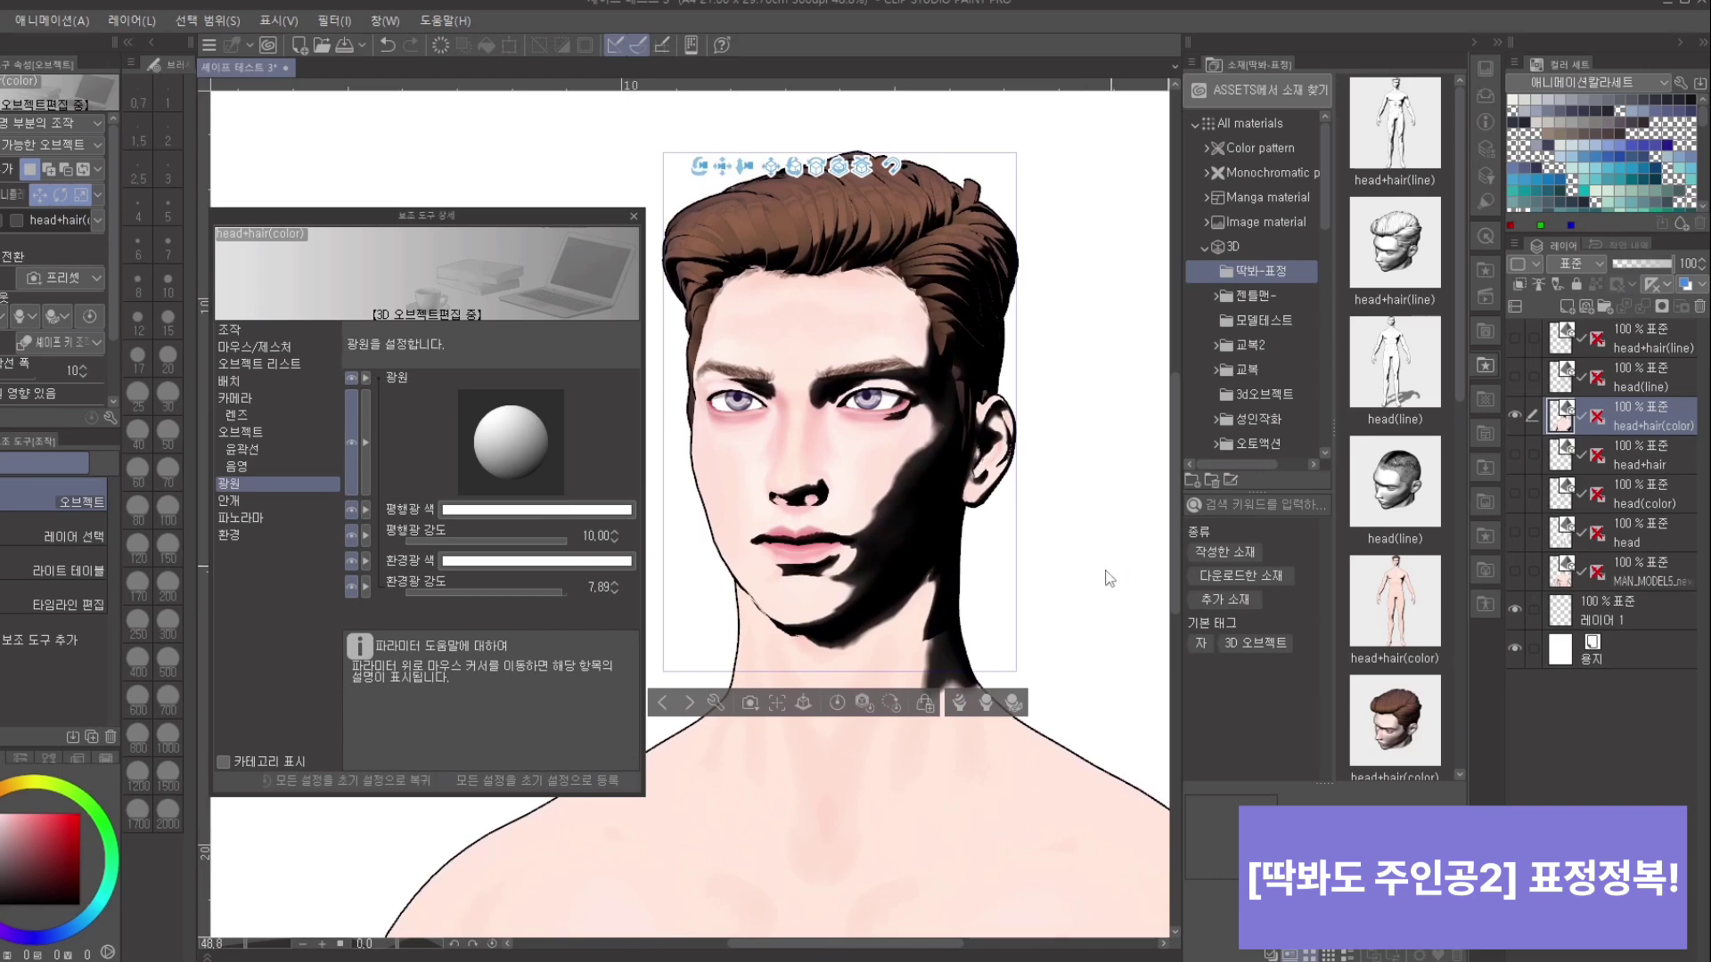
pyautogui.scroll(-3, 1109, 579)
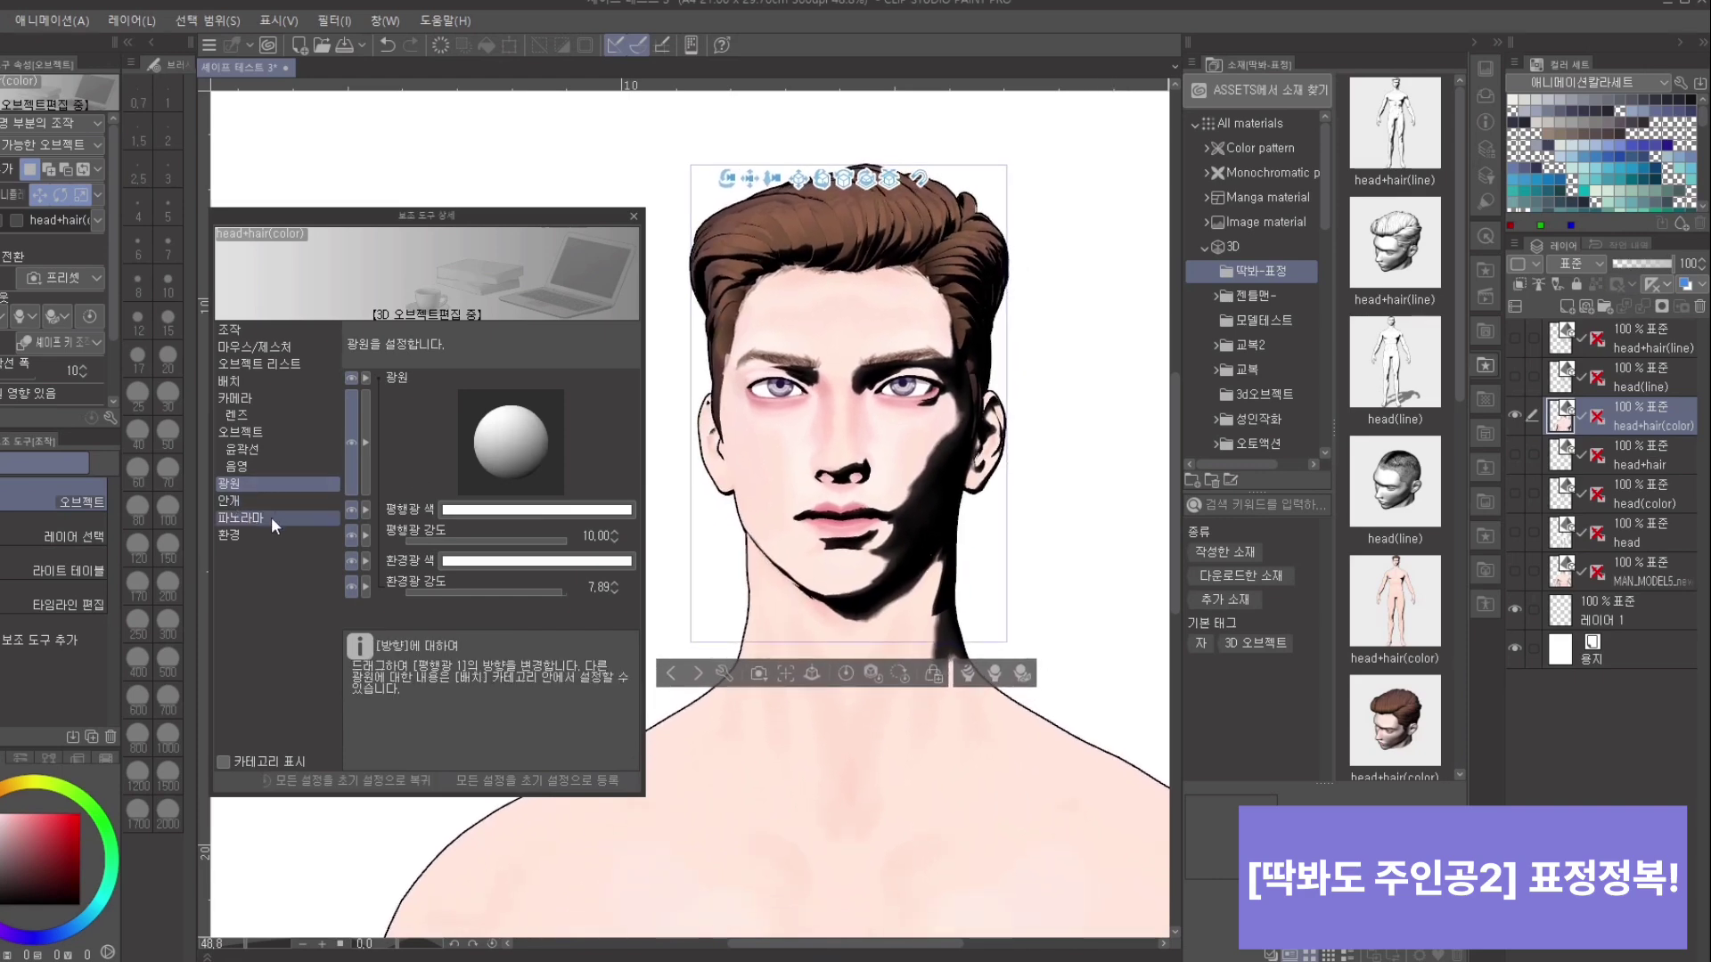
# Step: Display the head's object settings and examine how the head sits on the body
pyautogui.click(263, 426)
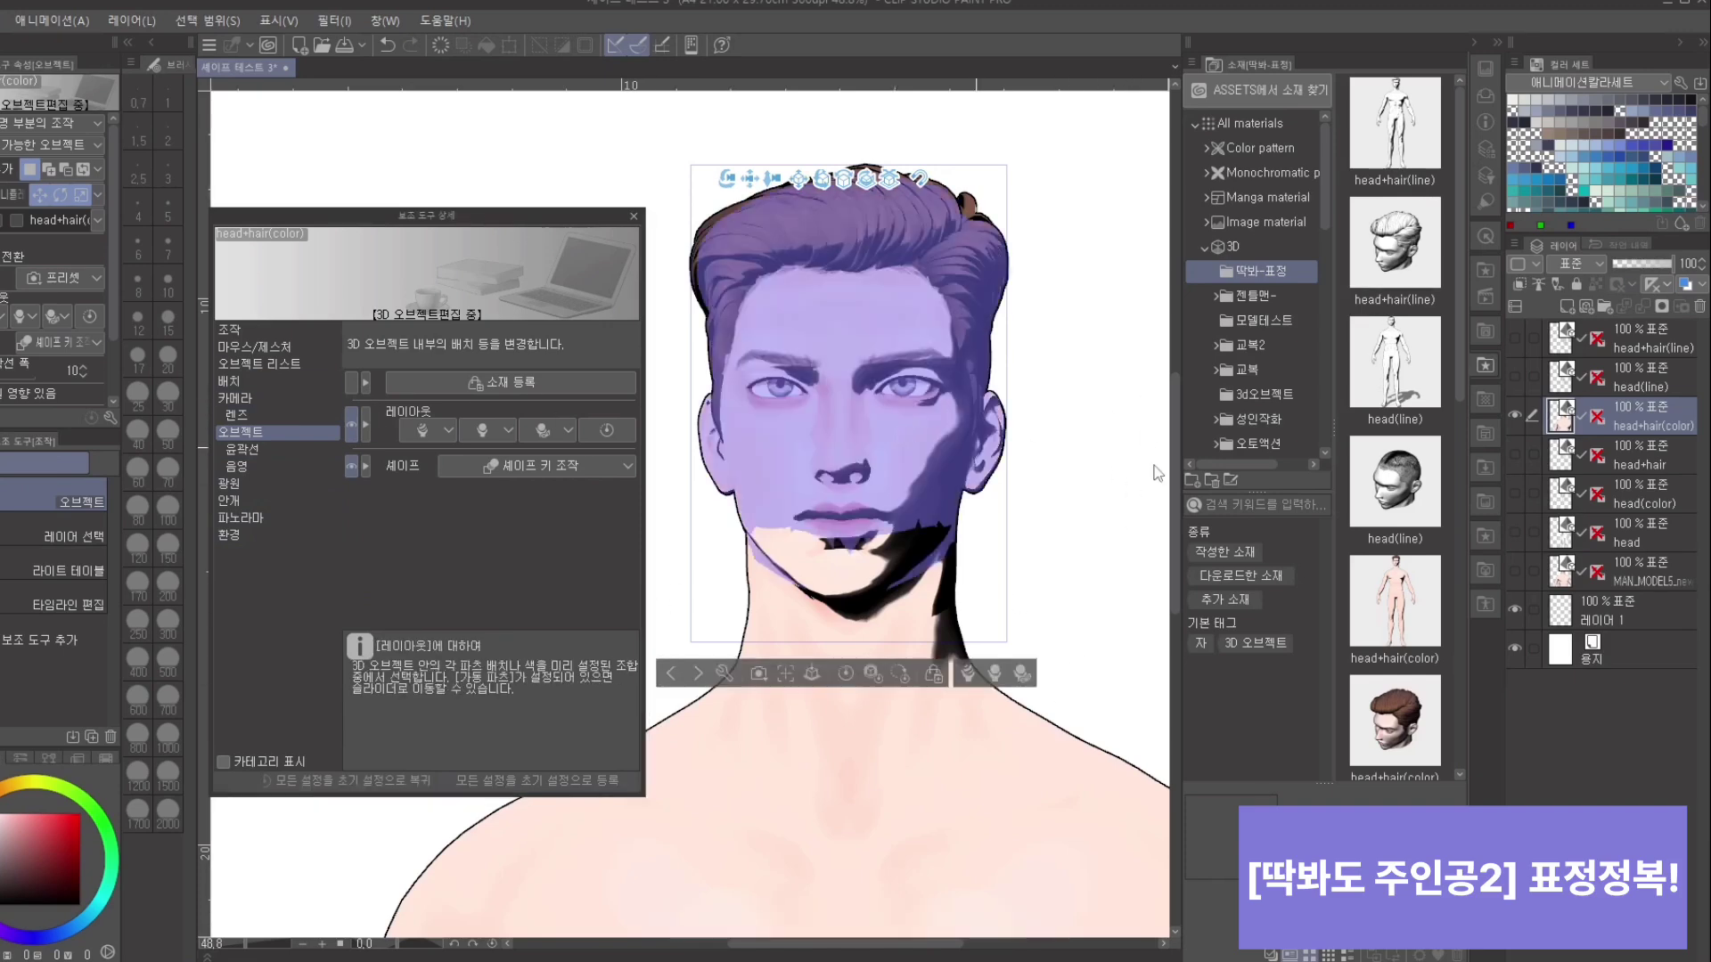
pyautogui.scroll(-5, 1157, 473)
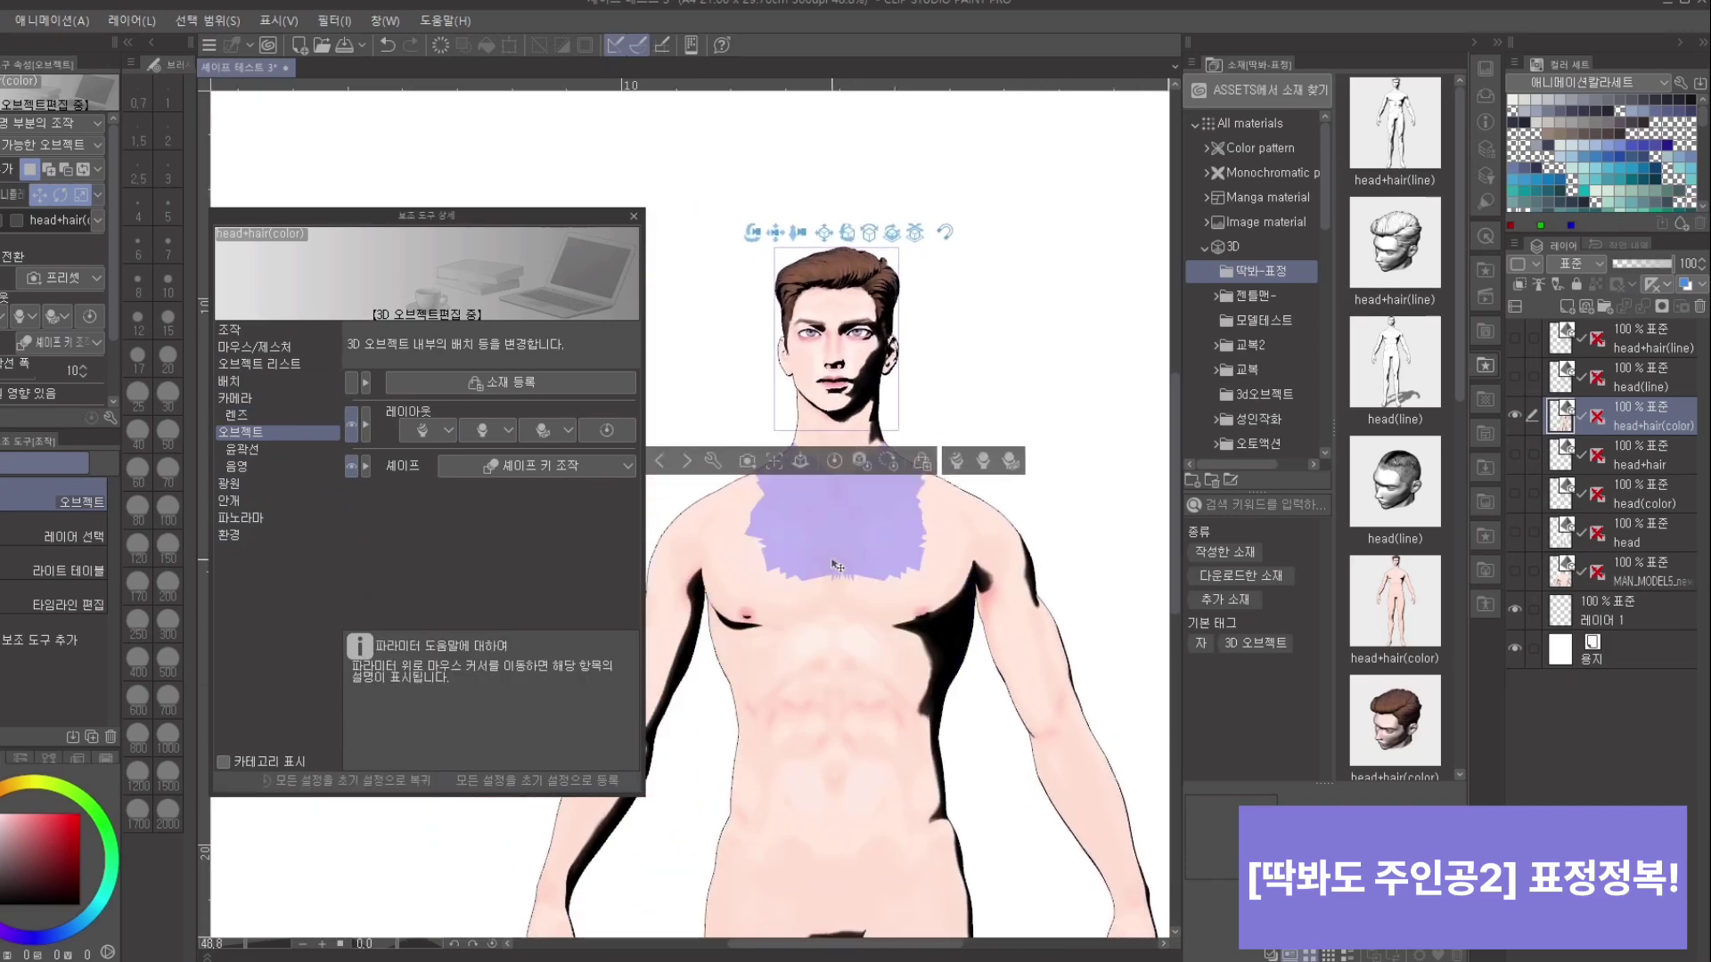
pyautogui.scroll(3, 1087, 441)
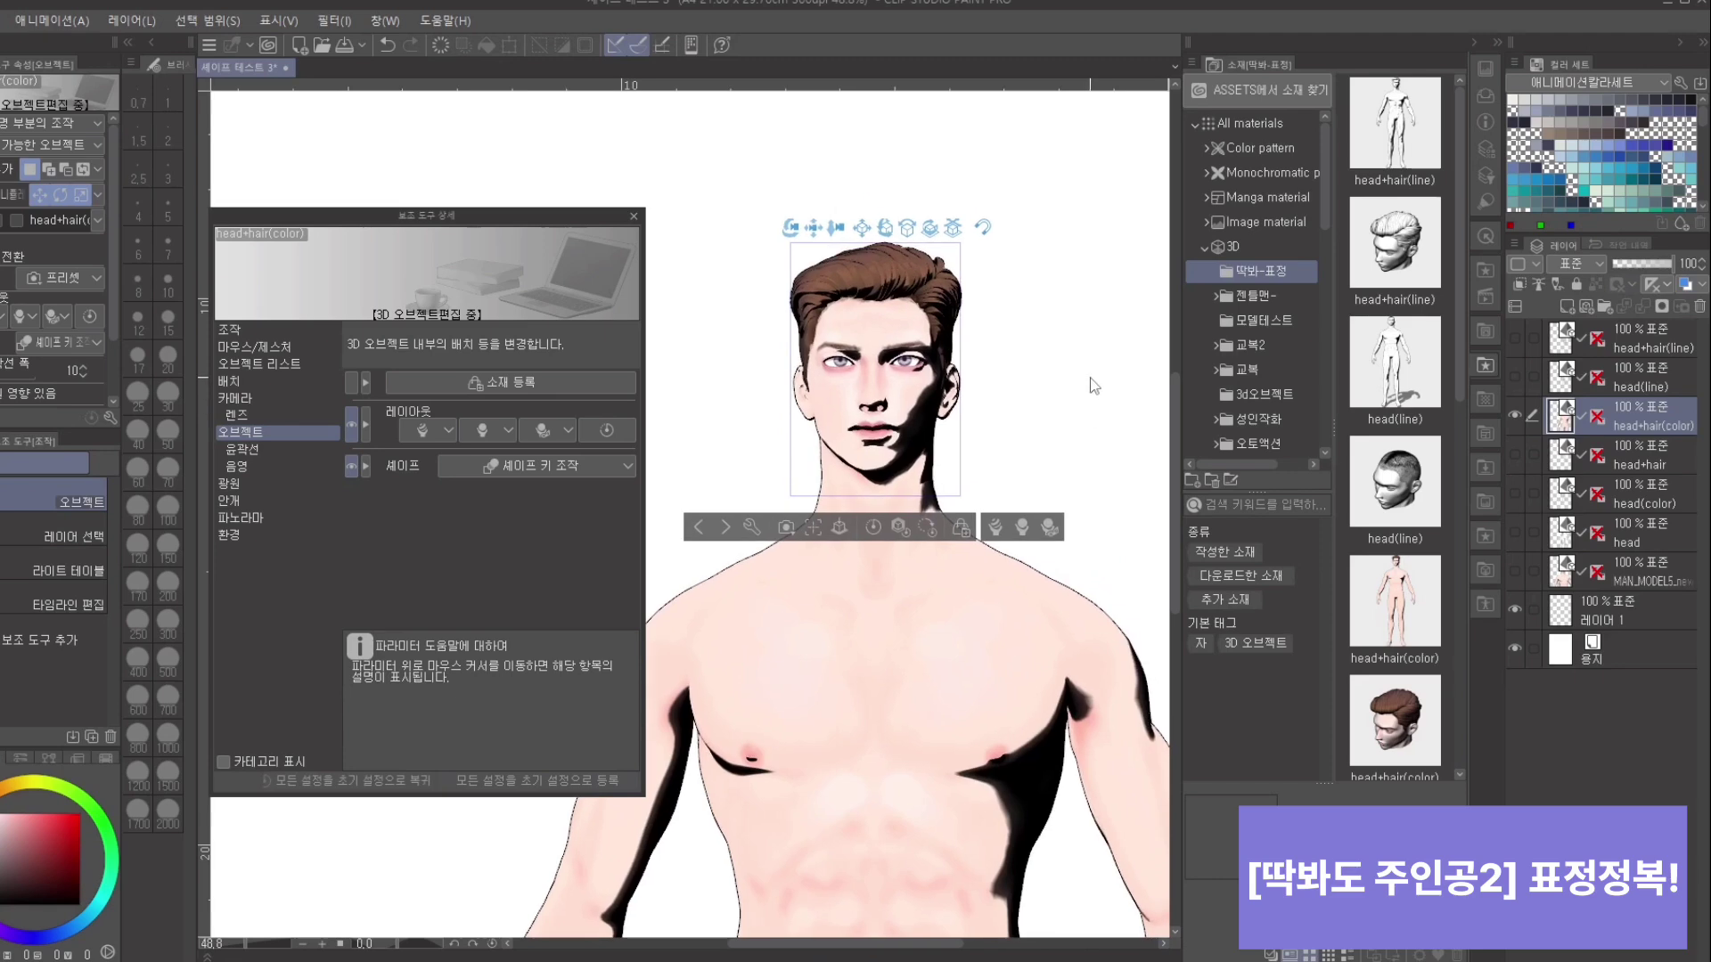
pyautogui.scroll(2, 1094, 392)
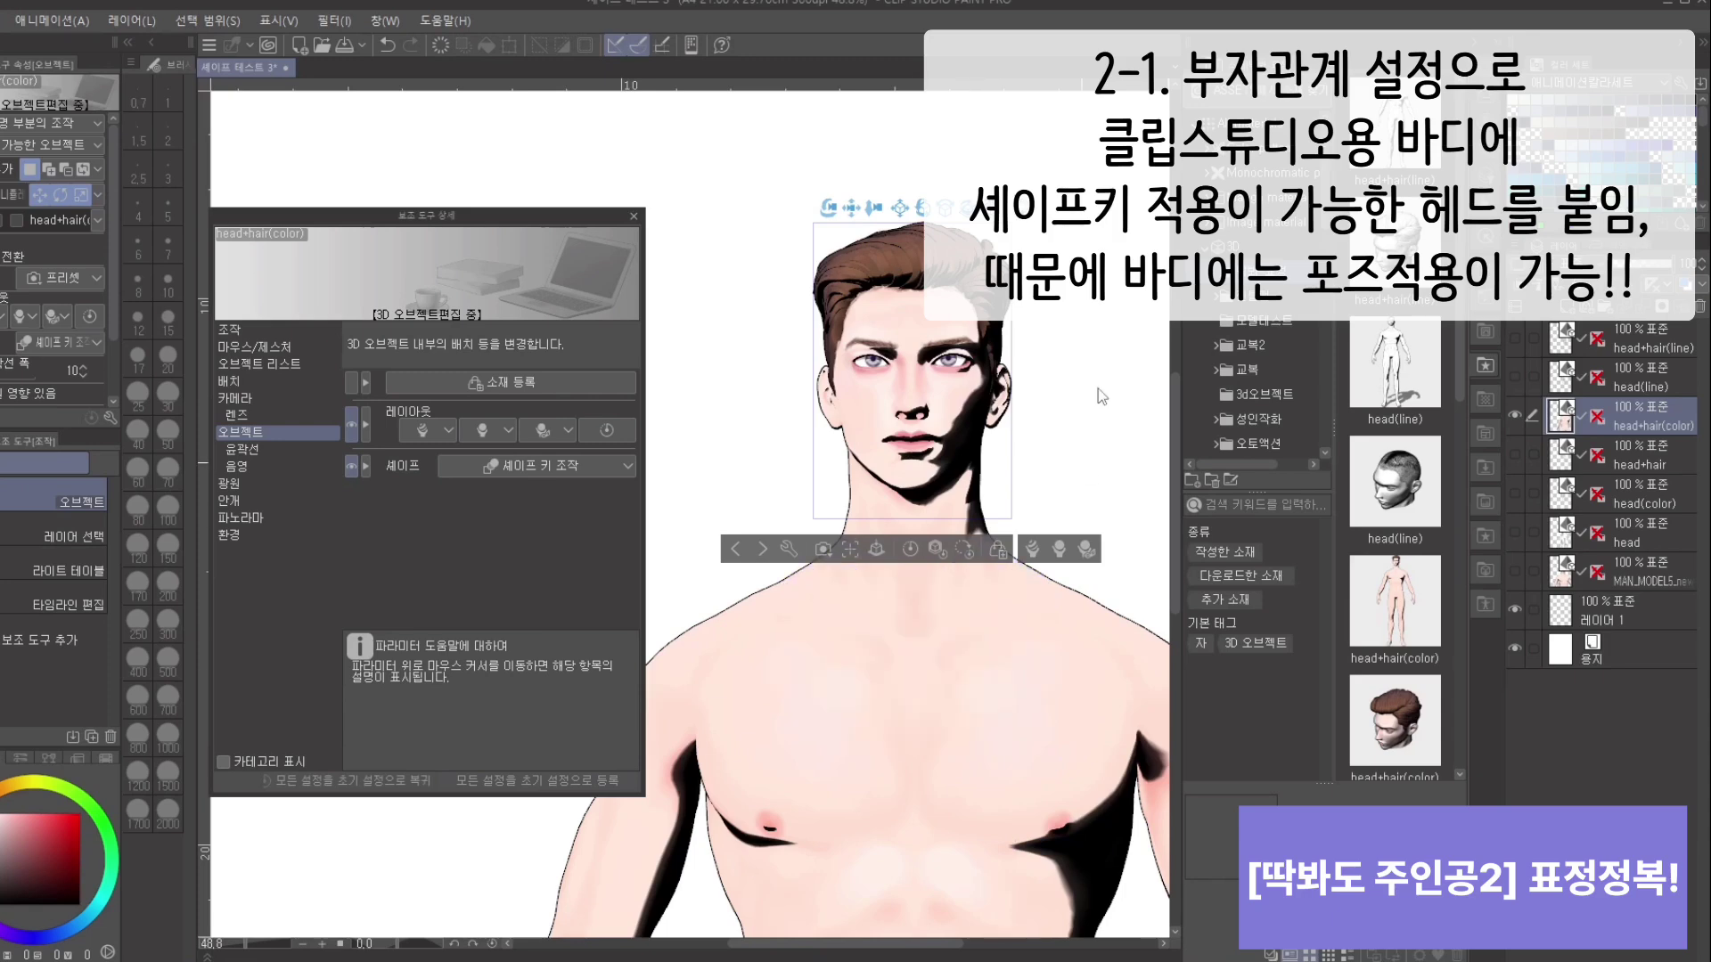
pyautogui.scroll(-2, 1098, 425)
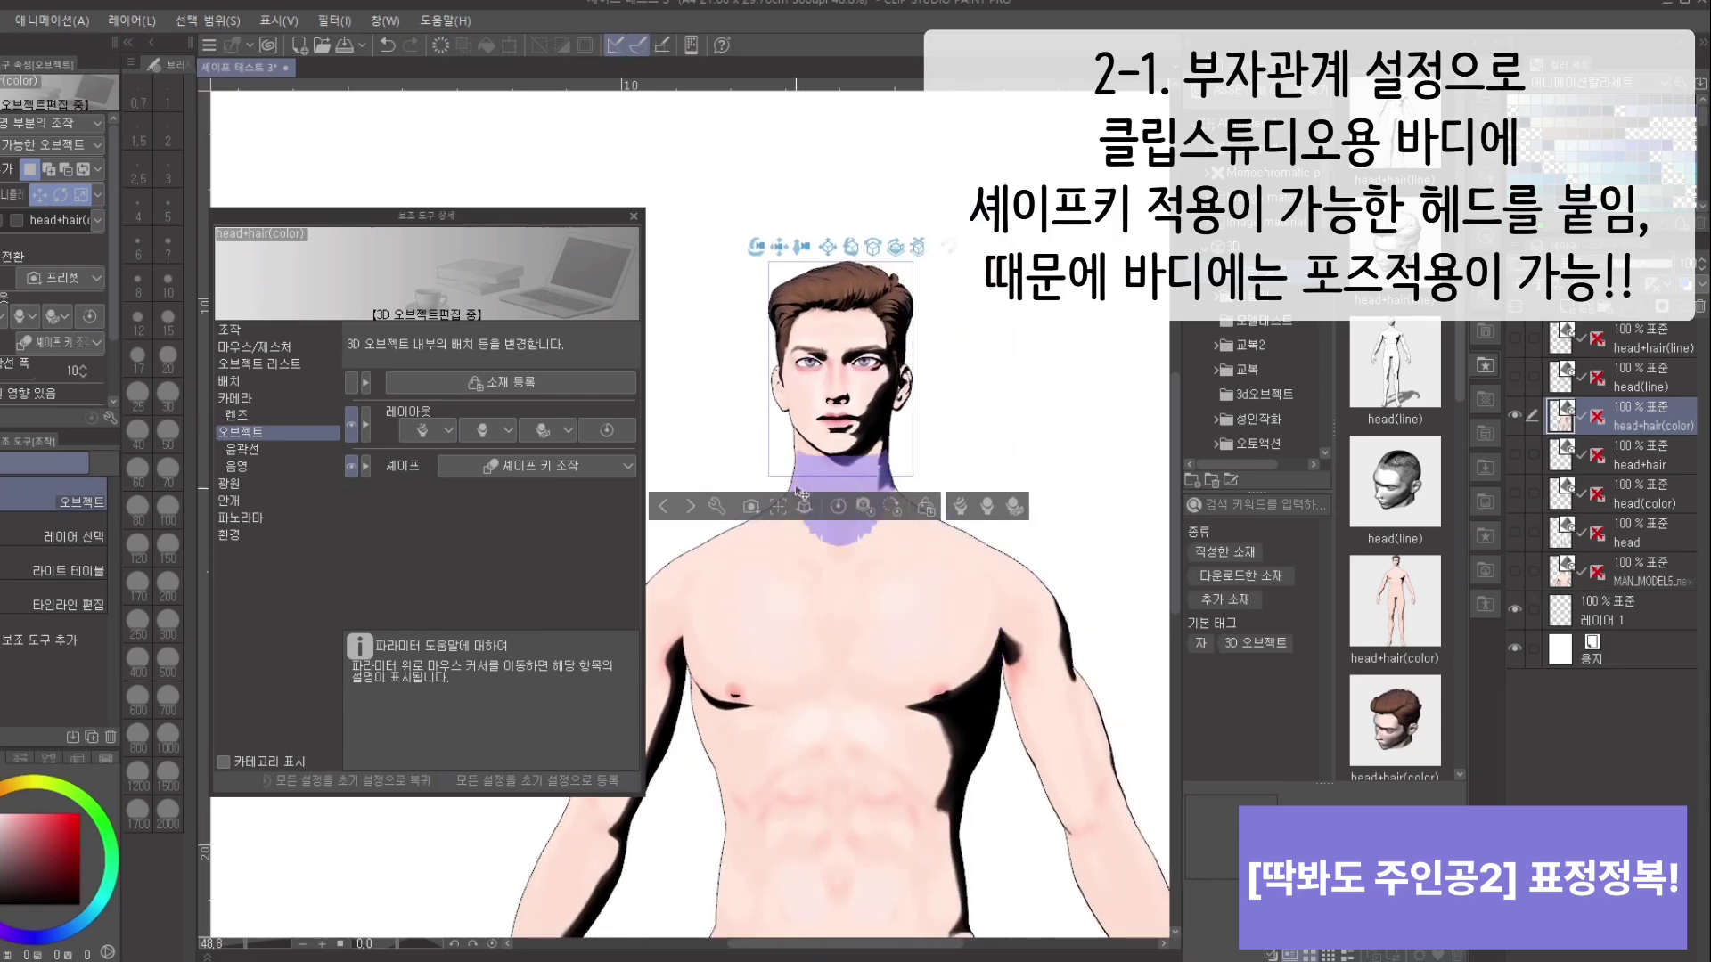
# Step: Select the body, choose its body(color) variant, and inspect the attached head, neck and torso
pyautogui.click(902, 606)
pyautogui.click(1103, 927)
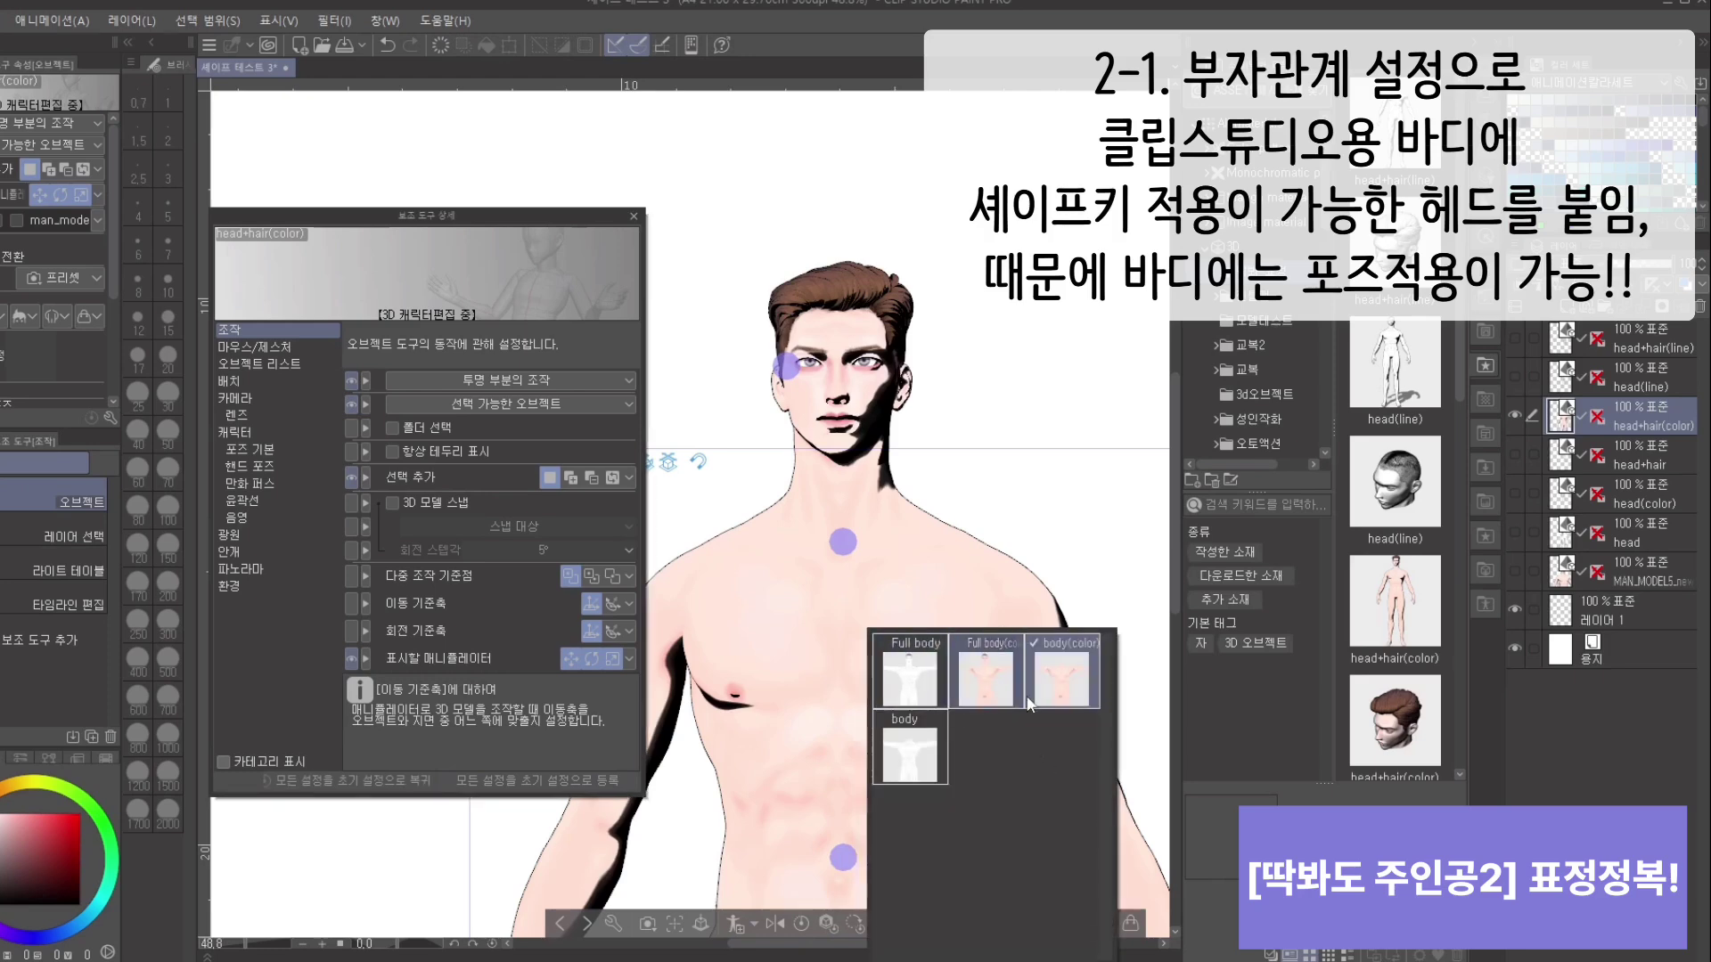
pyautogui.click(1060, 663)
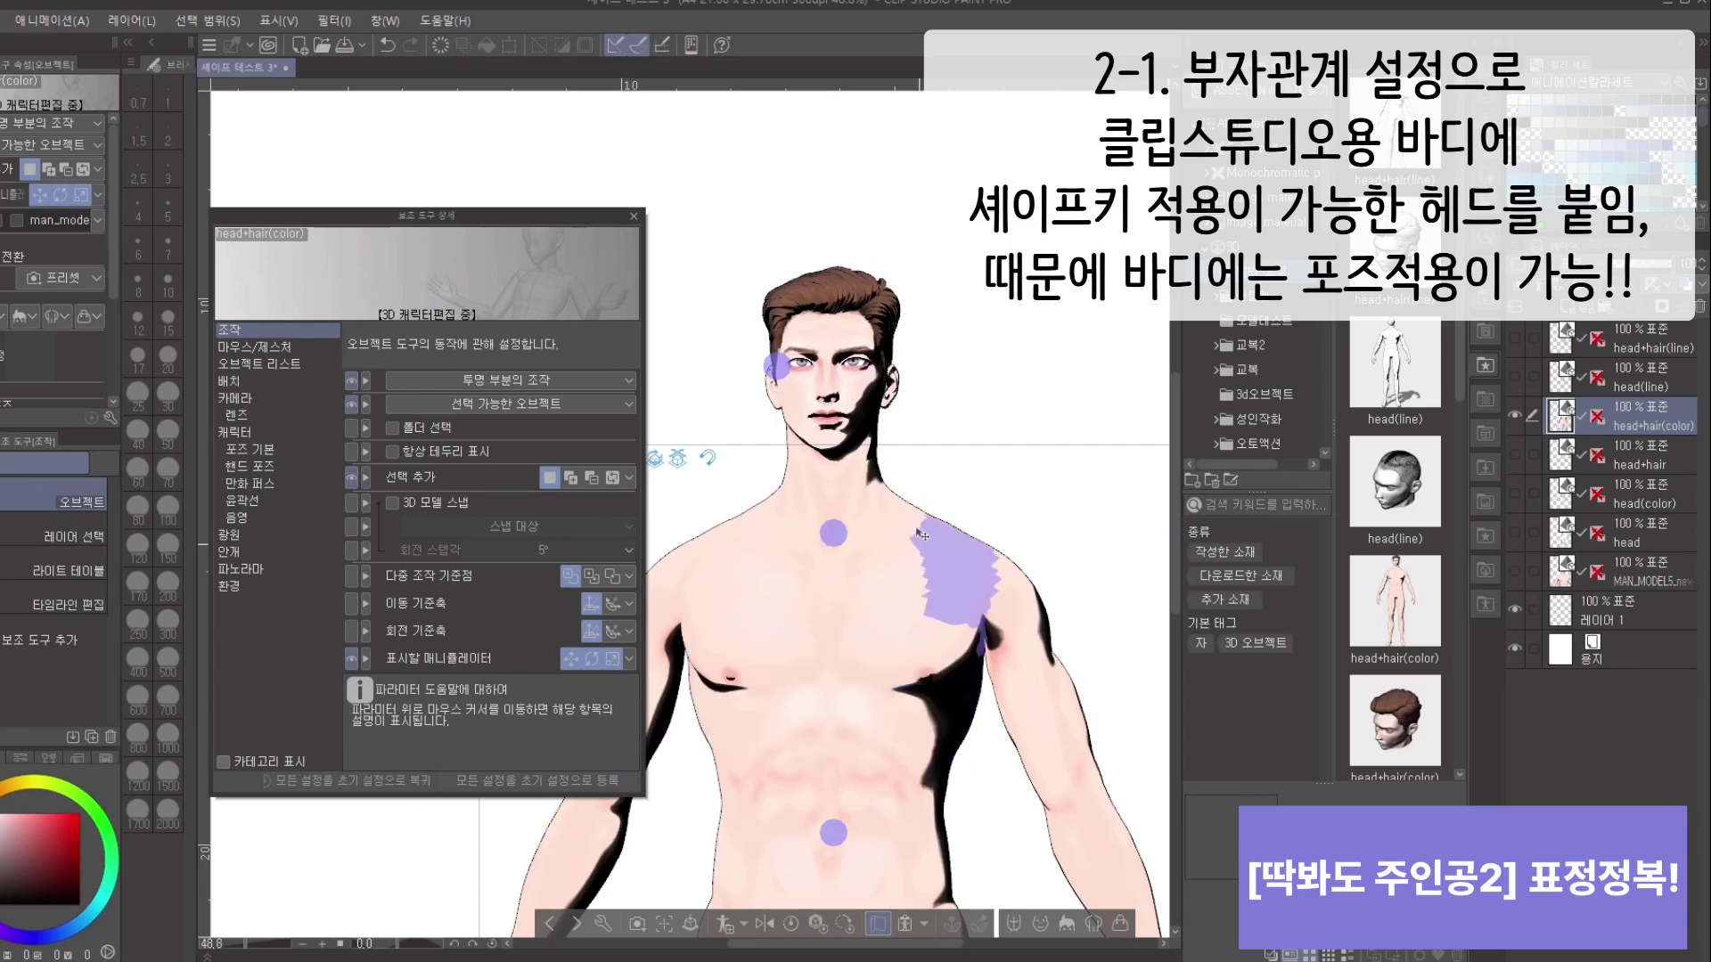
pyautogui.moveTo(1005, 456); pyautogui.dragTo(1009, 490)
pyautogui.scroll(1, 1094, 397)
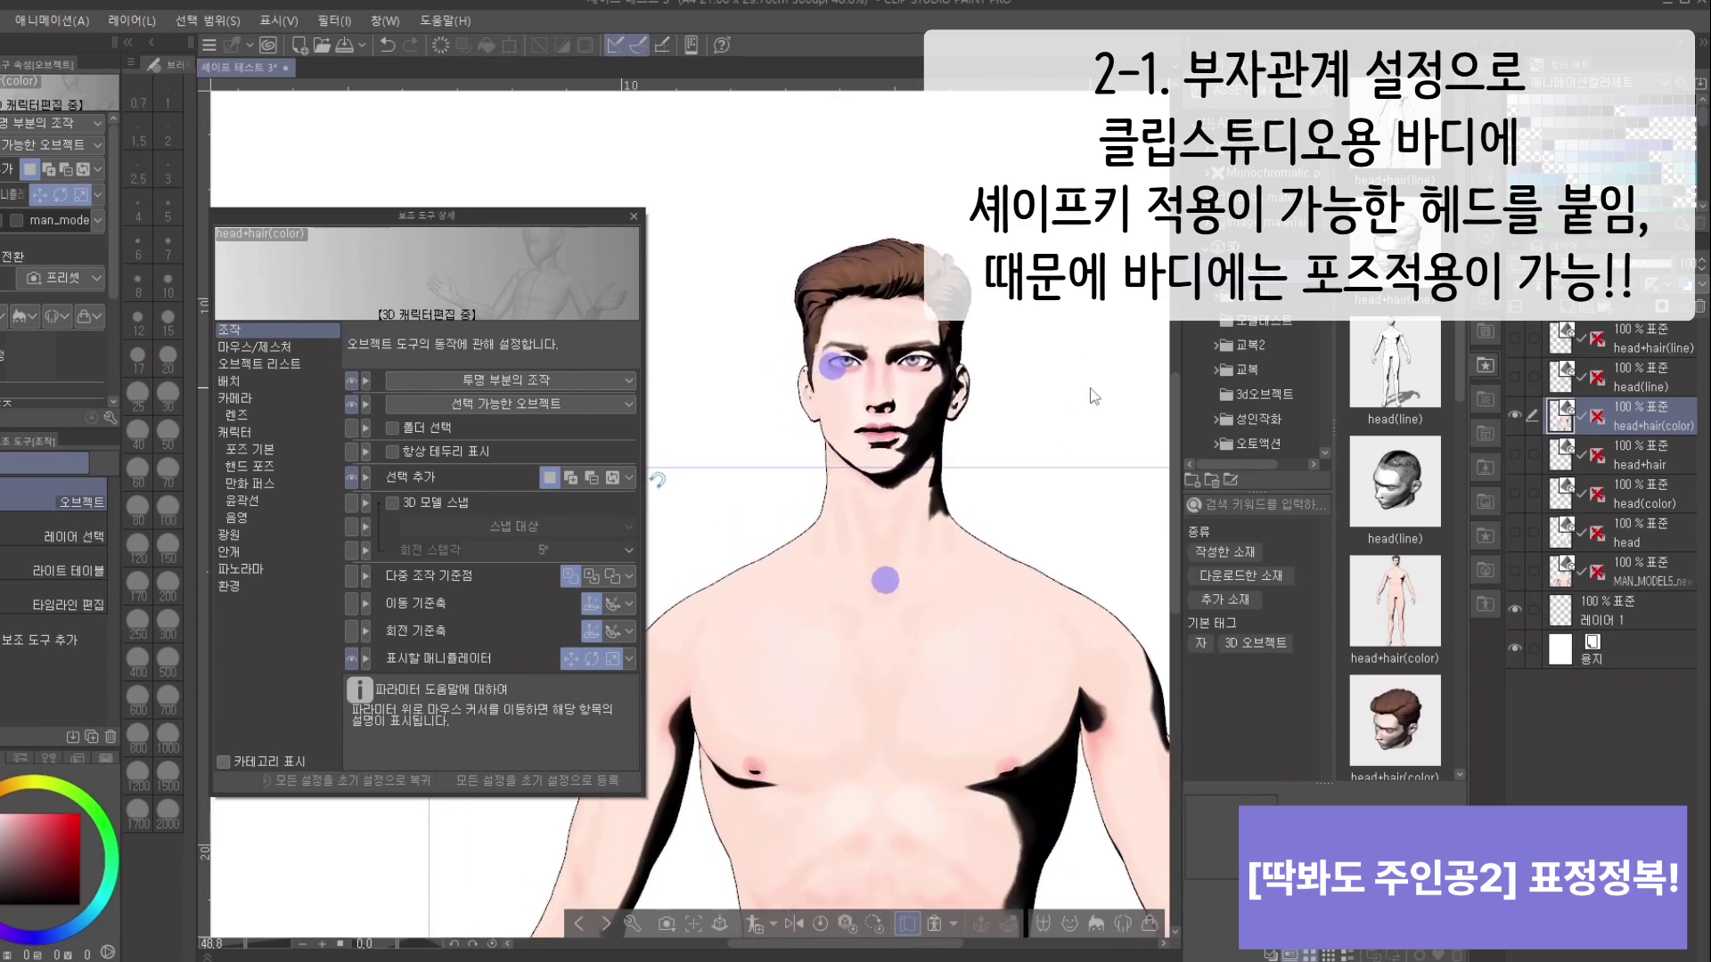
pyautogui.moveTo(1094, 429); pyautogui.dragTo(1031, 484)
pyautogui.scroll(1, 1034, 491)
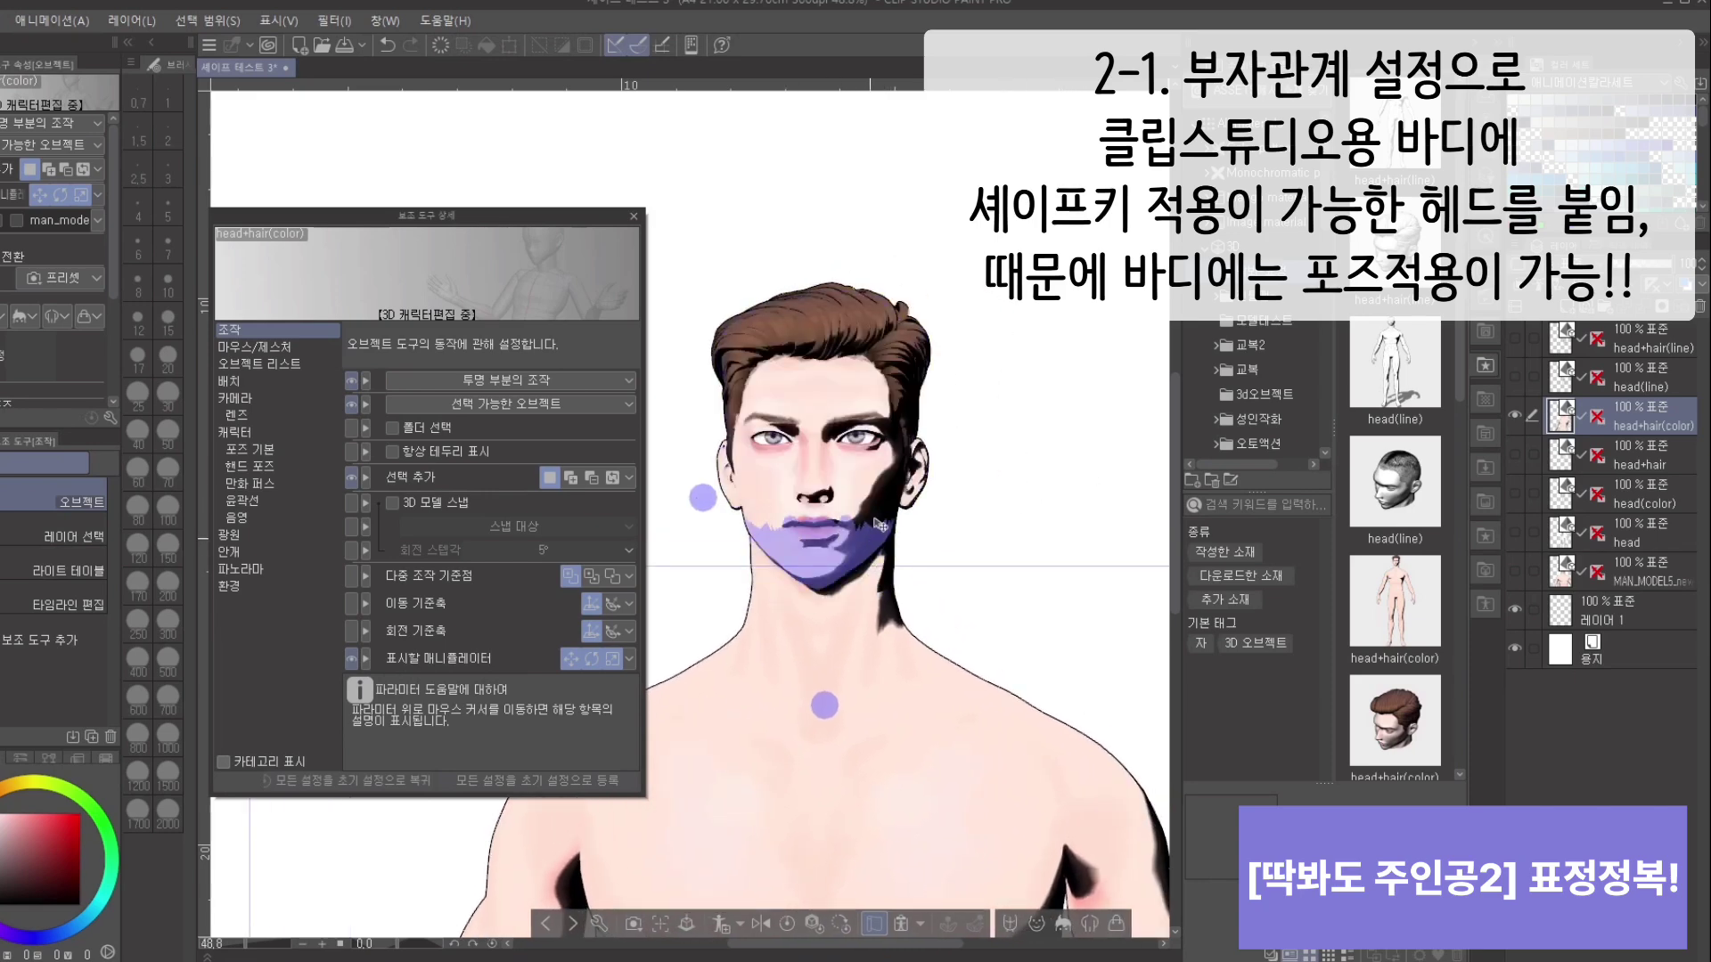
pyautogui.scroll(-1, 1016, 490)
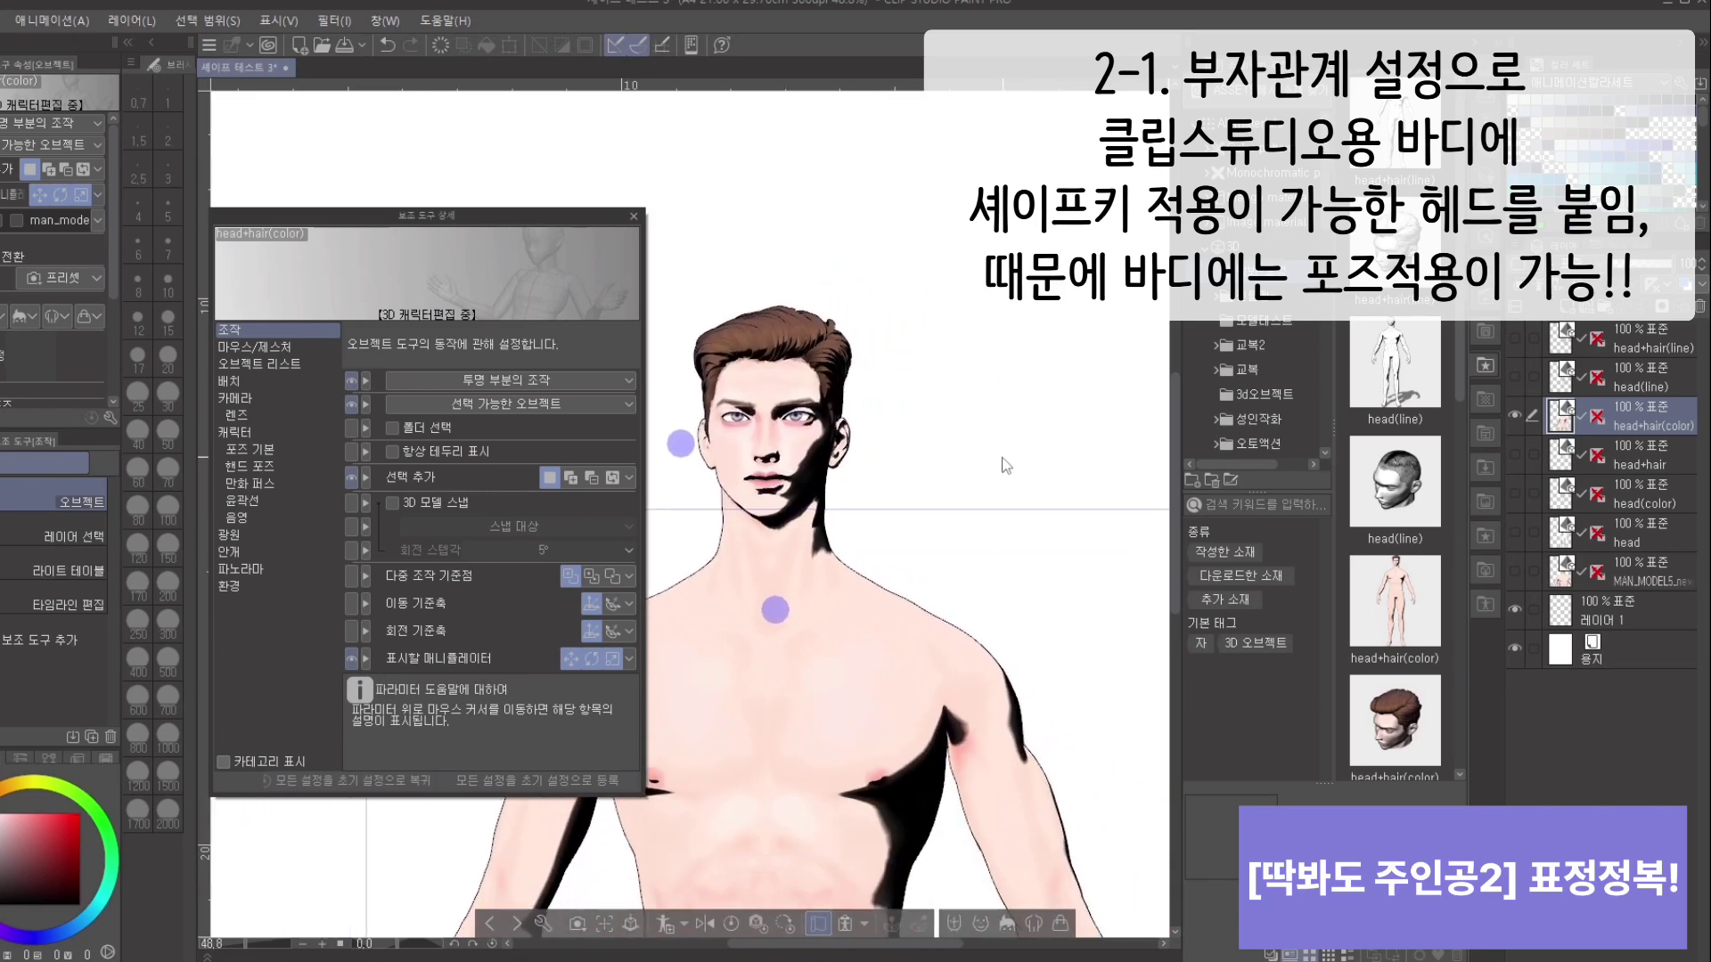
# Step: Select the head and display the object list with head+hair(color) nested under man_model5-body
pyautogui.click(846, 413)
pyautogui.click(281, 365)
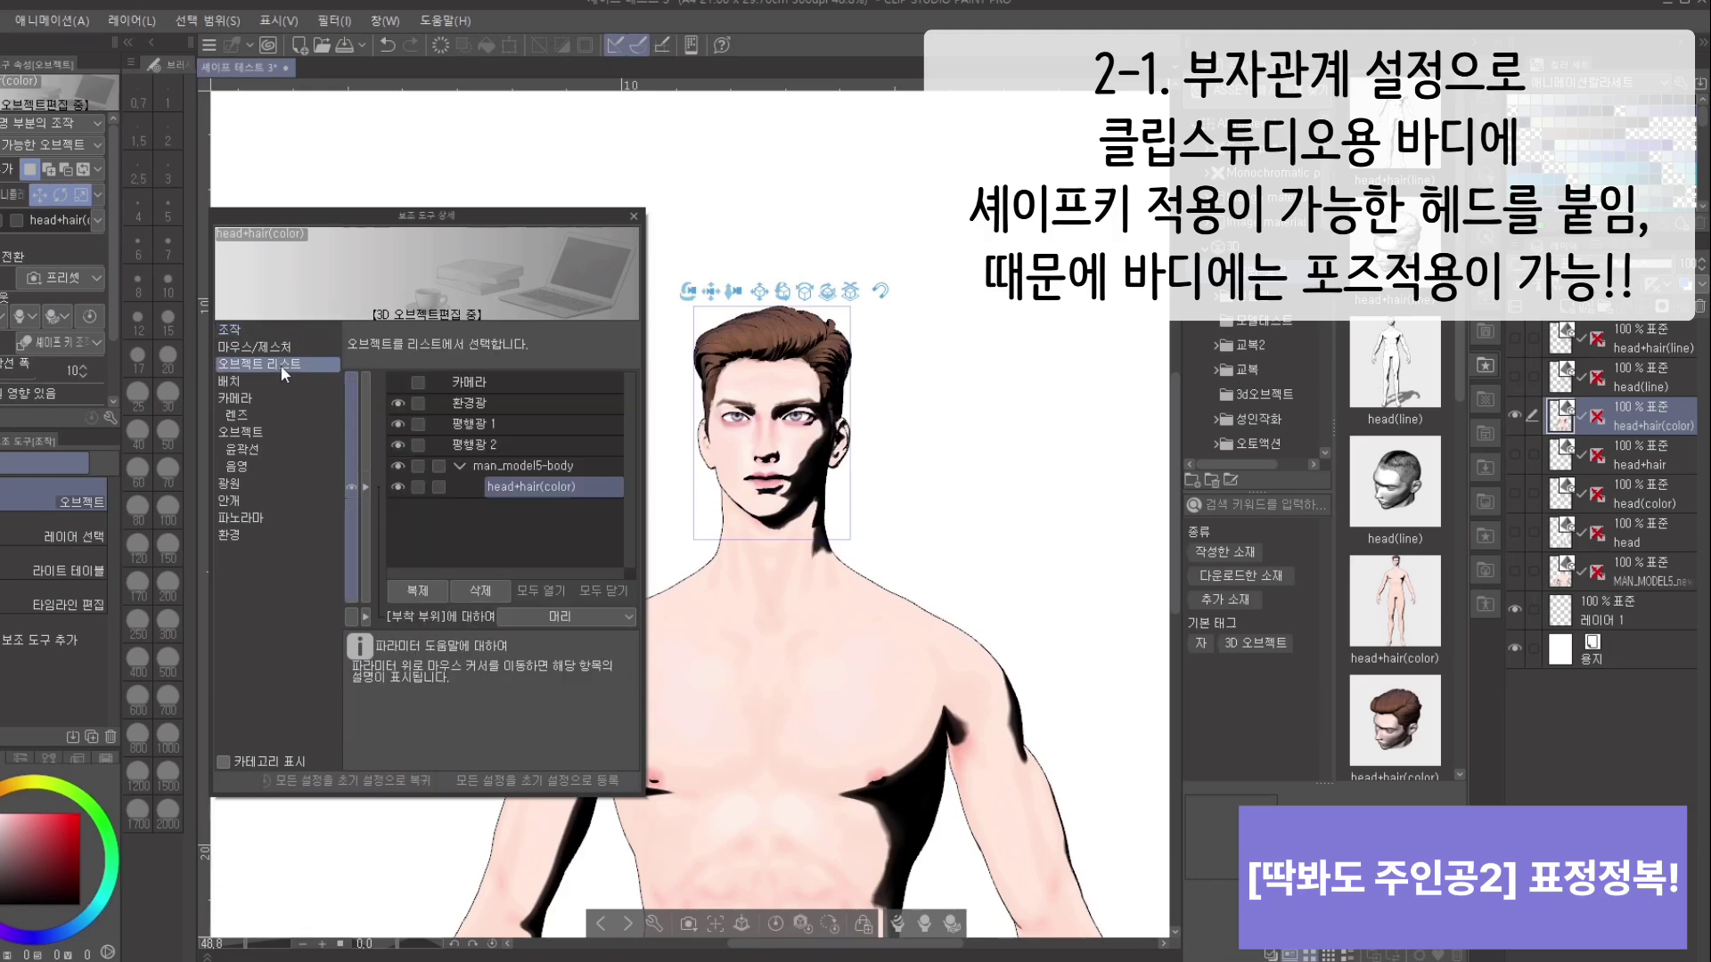
pyautogui.scroll(-2, 1009, 472)
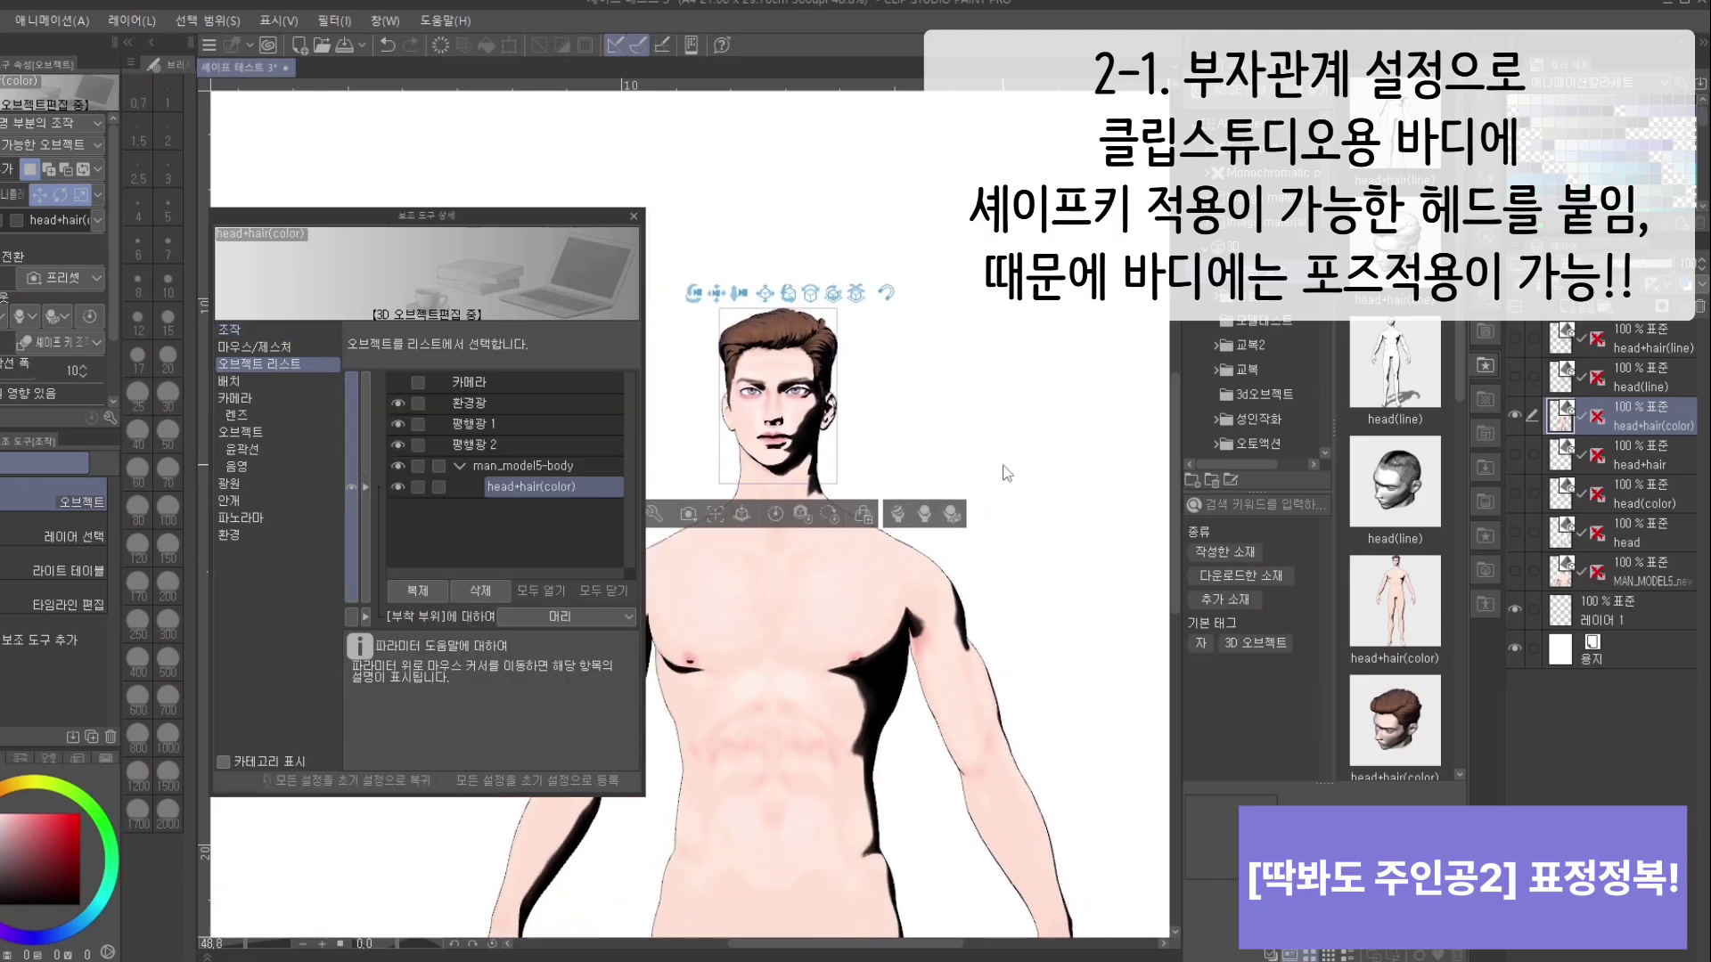
# Step: Tilt the body's neck joint sideways with the attached head following it, and reset the body's pose
pyautogui.click(786, 495)
pyautogui.click(784, 496)
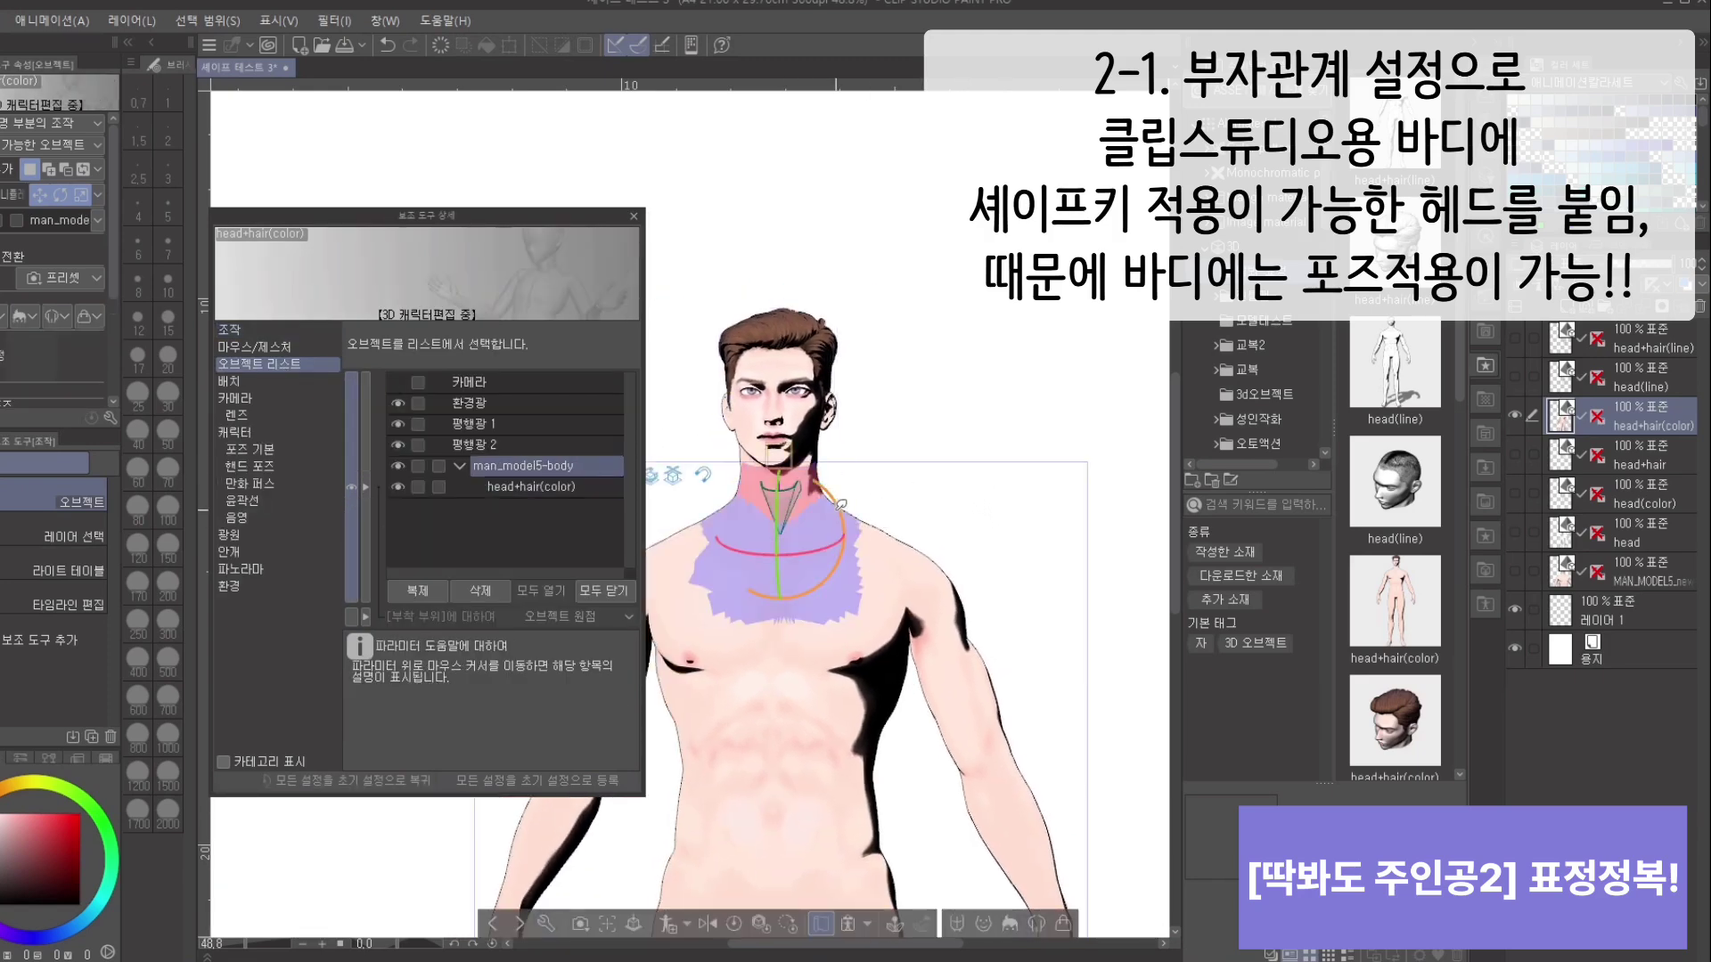
pyautogui.moveTo(838, 504); pyautogui.dragTo(846, 458)
pyautogui.scroll(3, 854, 713)
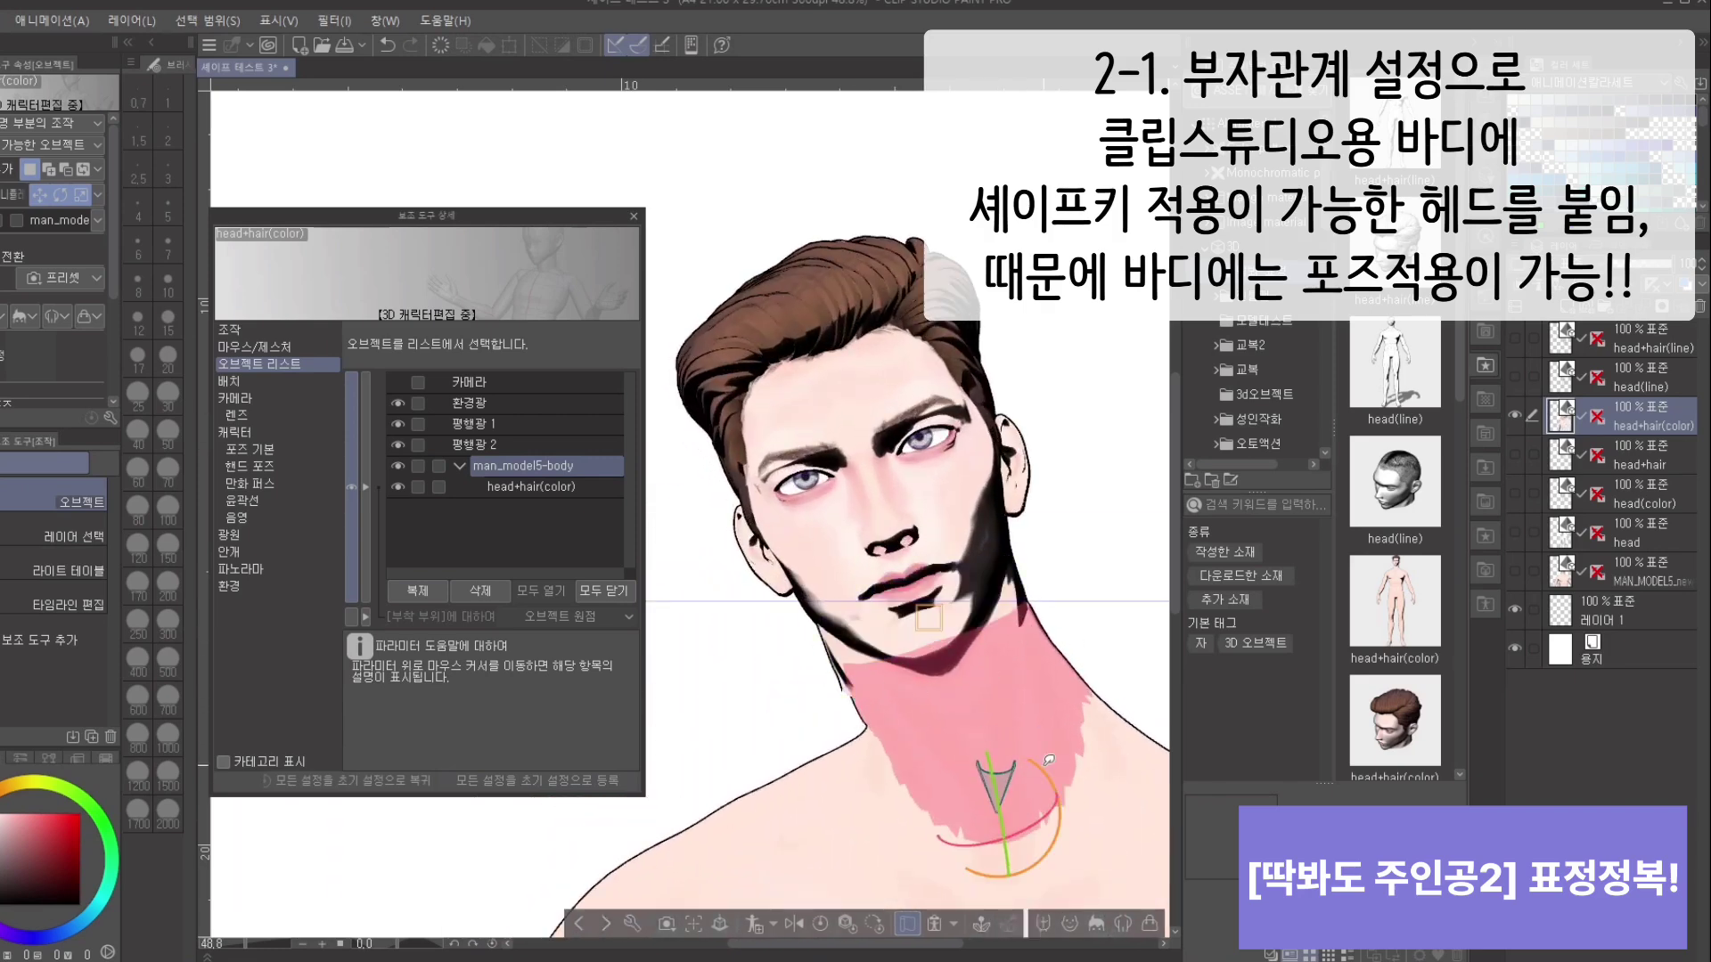
pyautogui.moveTo(1033, 768); pyautogui.dragTo(1061, 736)
pyautogui.scroll(-5, 760, 686)
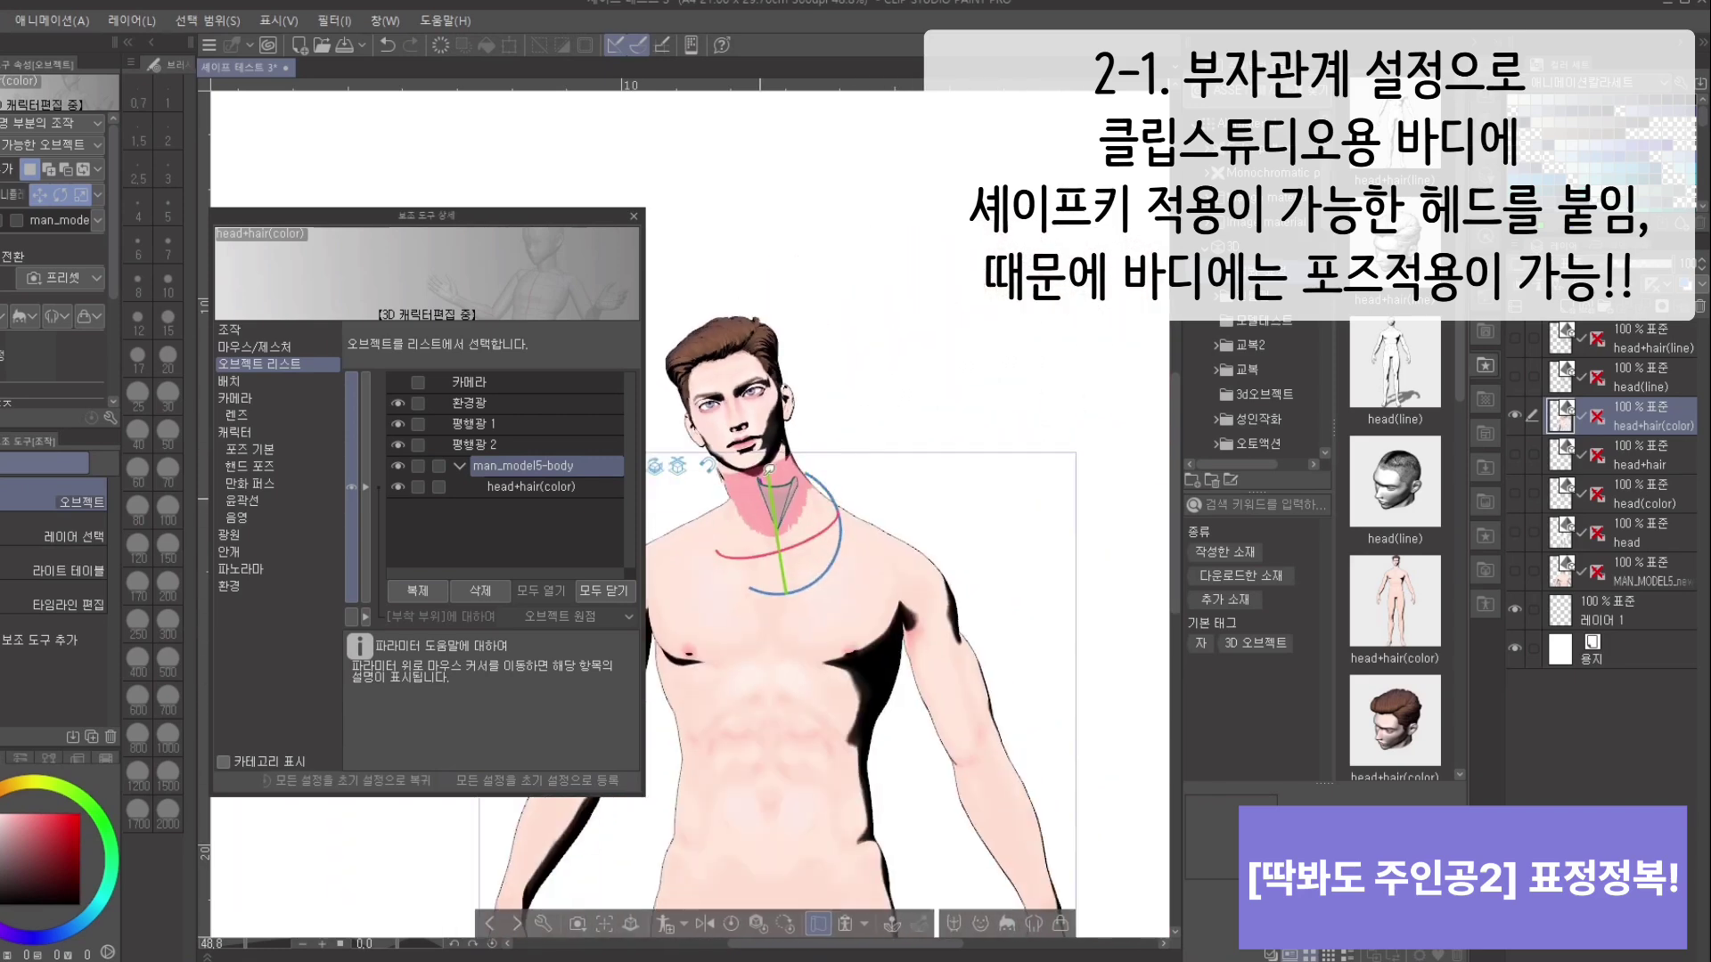
pyautogui.click(981, 491)
pyautogui.click(722, 924)
# Step: Bend the neck joint slightly backward in side view
pyautogui.moveTo(1034, 495); pyautogui.dragTo(1111, 443)
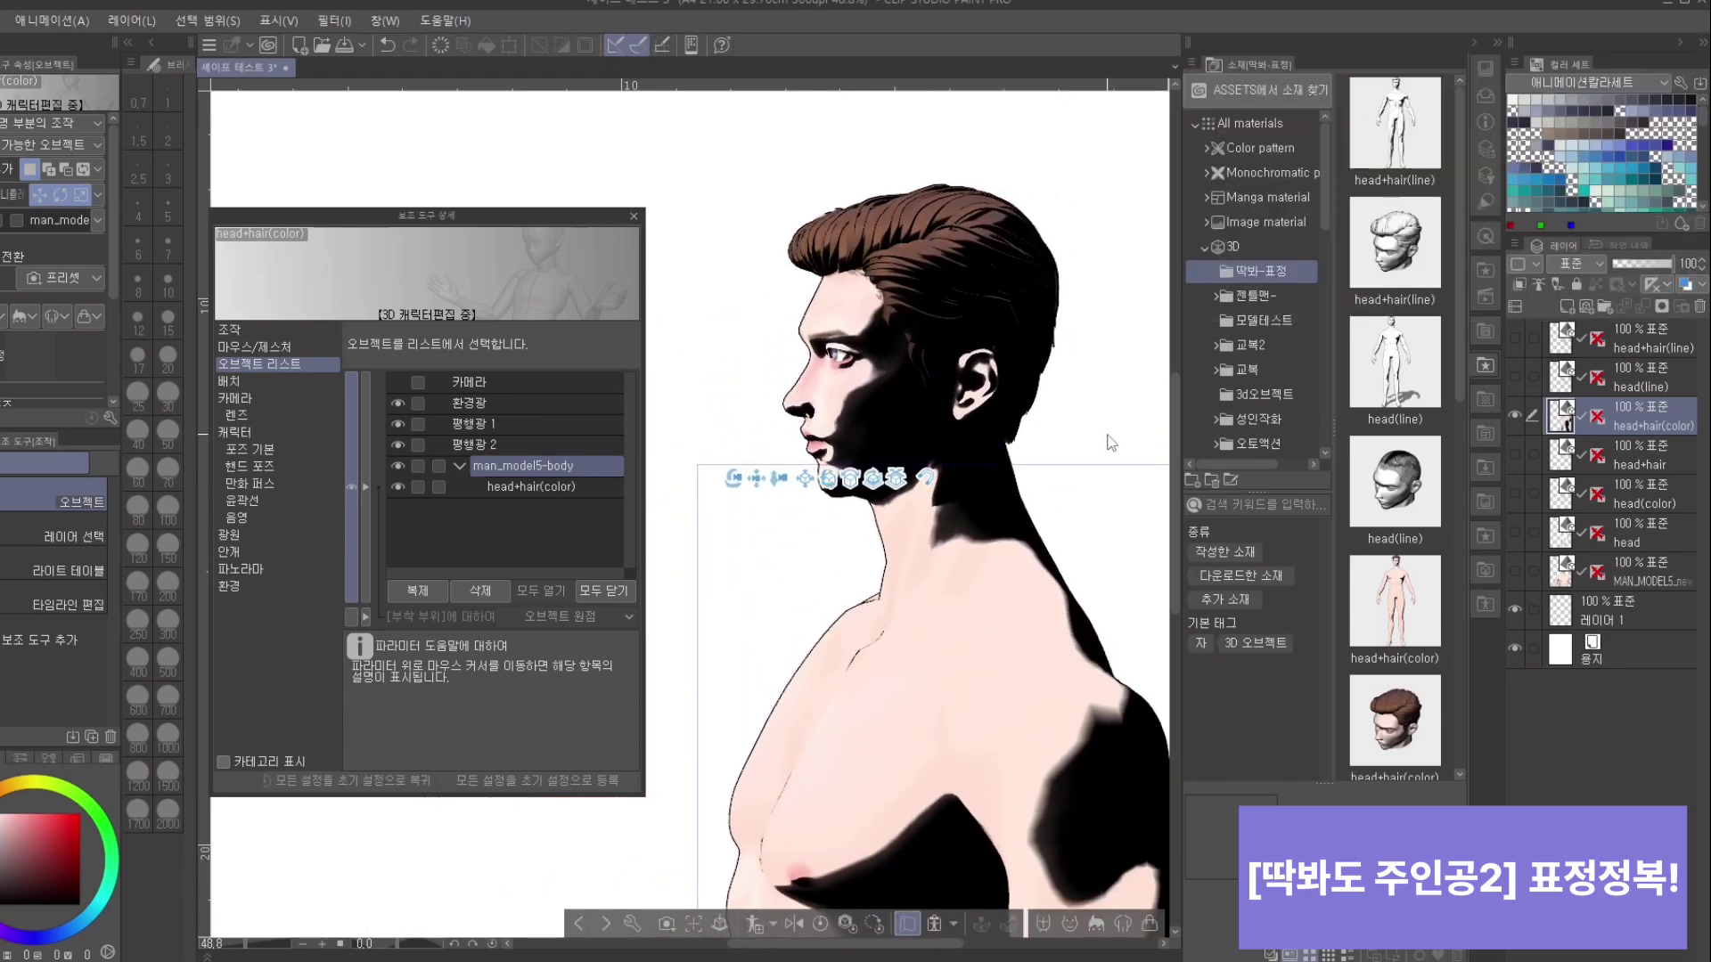
pyautogui.click(933, 530)
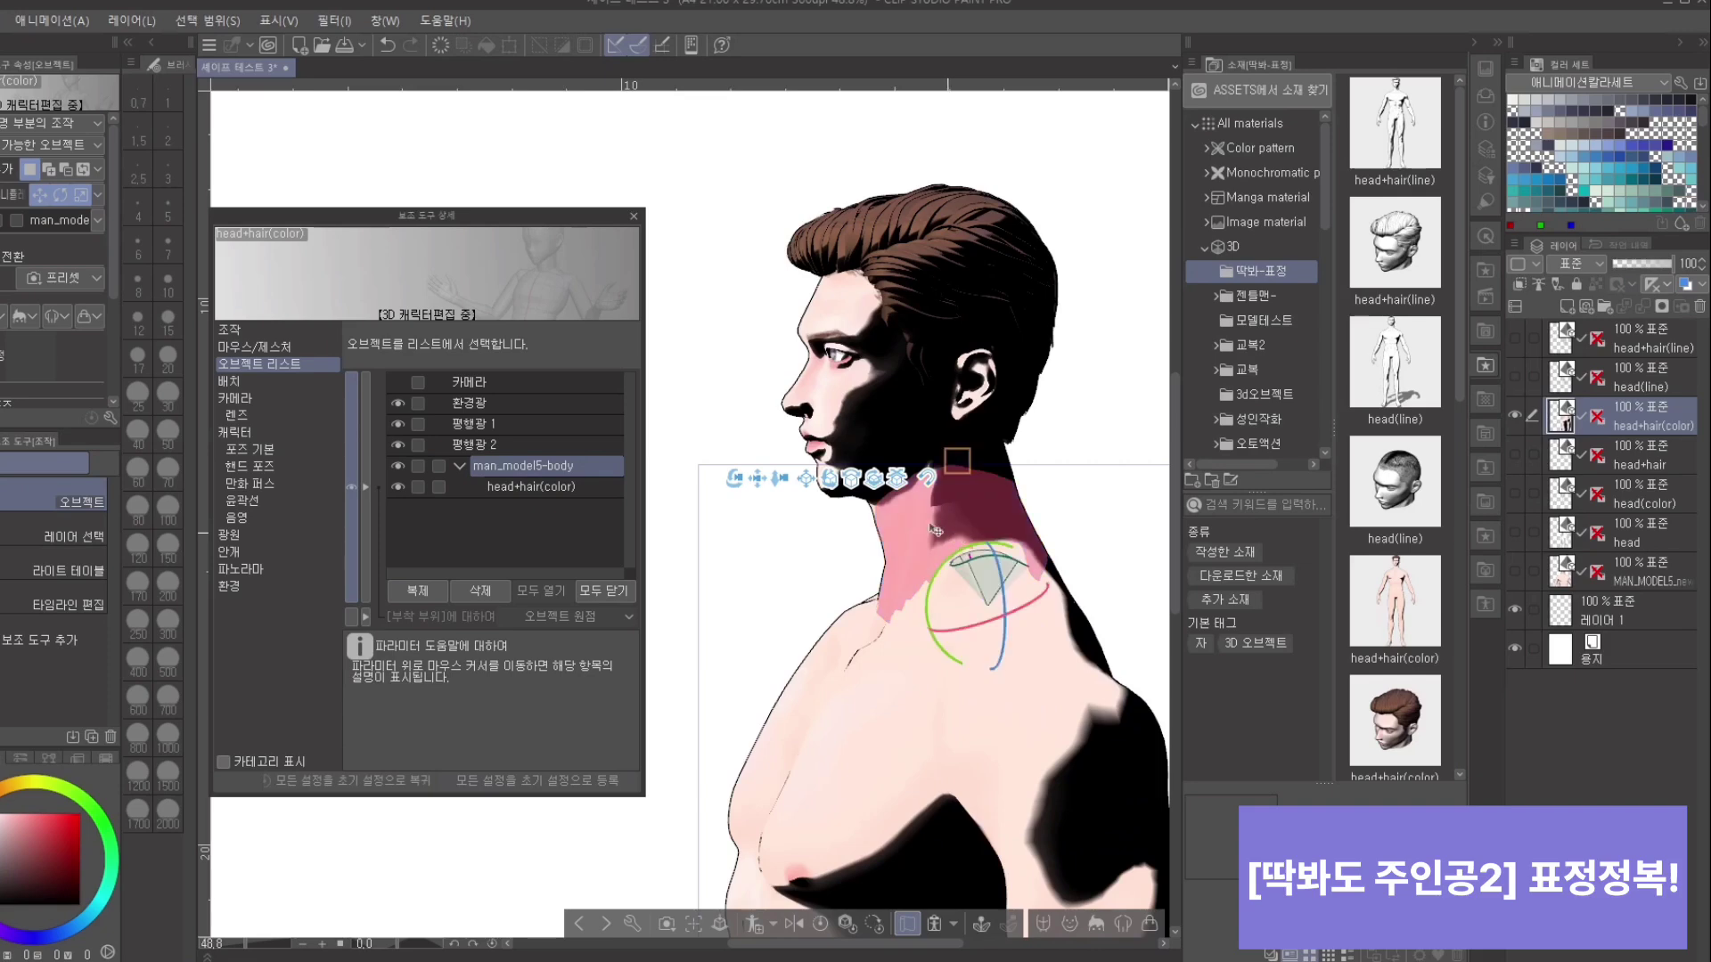
pyautogui.moveTo(933, 570)
pyautogui.mouseDown()
pyautogui.moveTo(925, 601)
pyautogui.moveTo(911, 563)
pyautogui.mouseUp()
# Step: Tilt the attached head+hair(color) head far back on the neck and examine the seam at the throat
pyautogui.click(954, 383)
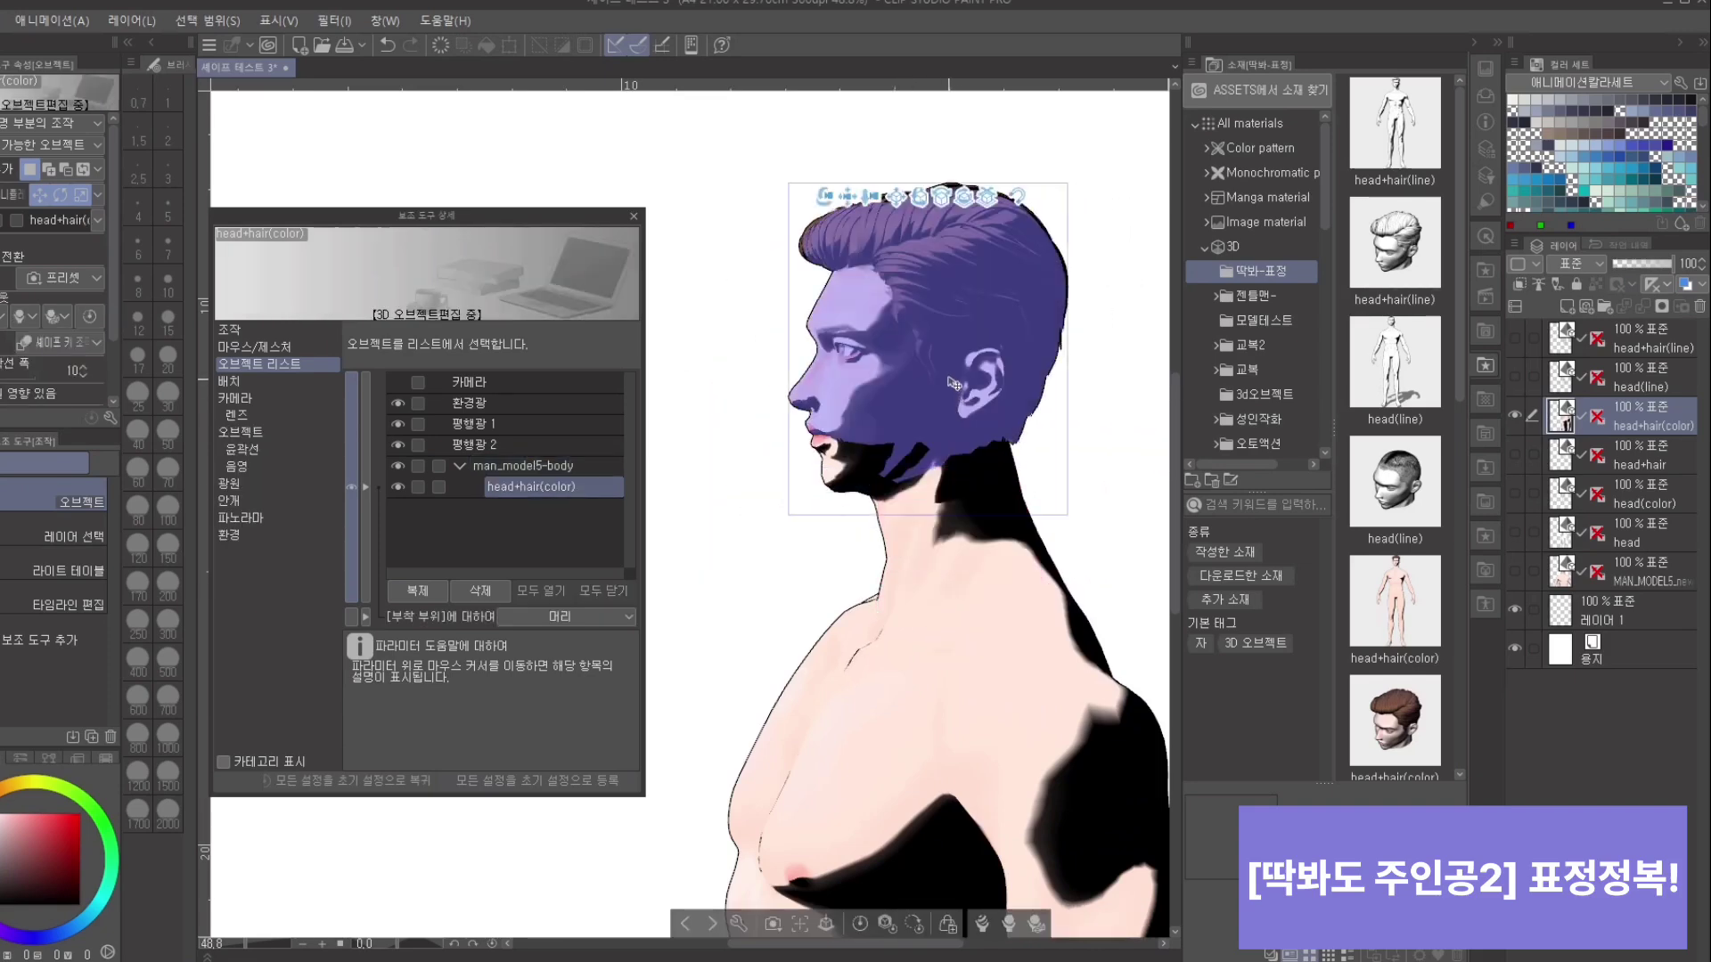
pyautogui.moveTo(953, 383); pyautogui.dragTo(1010, 428)
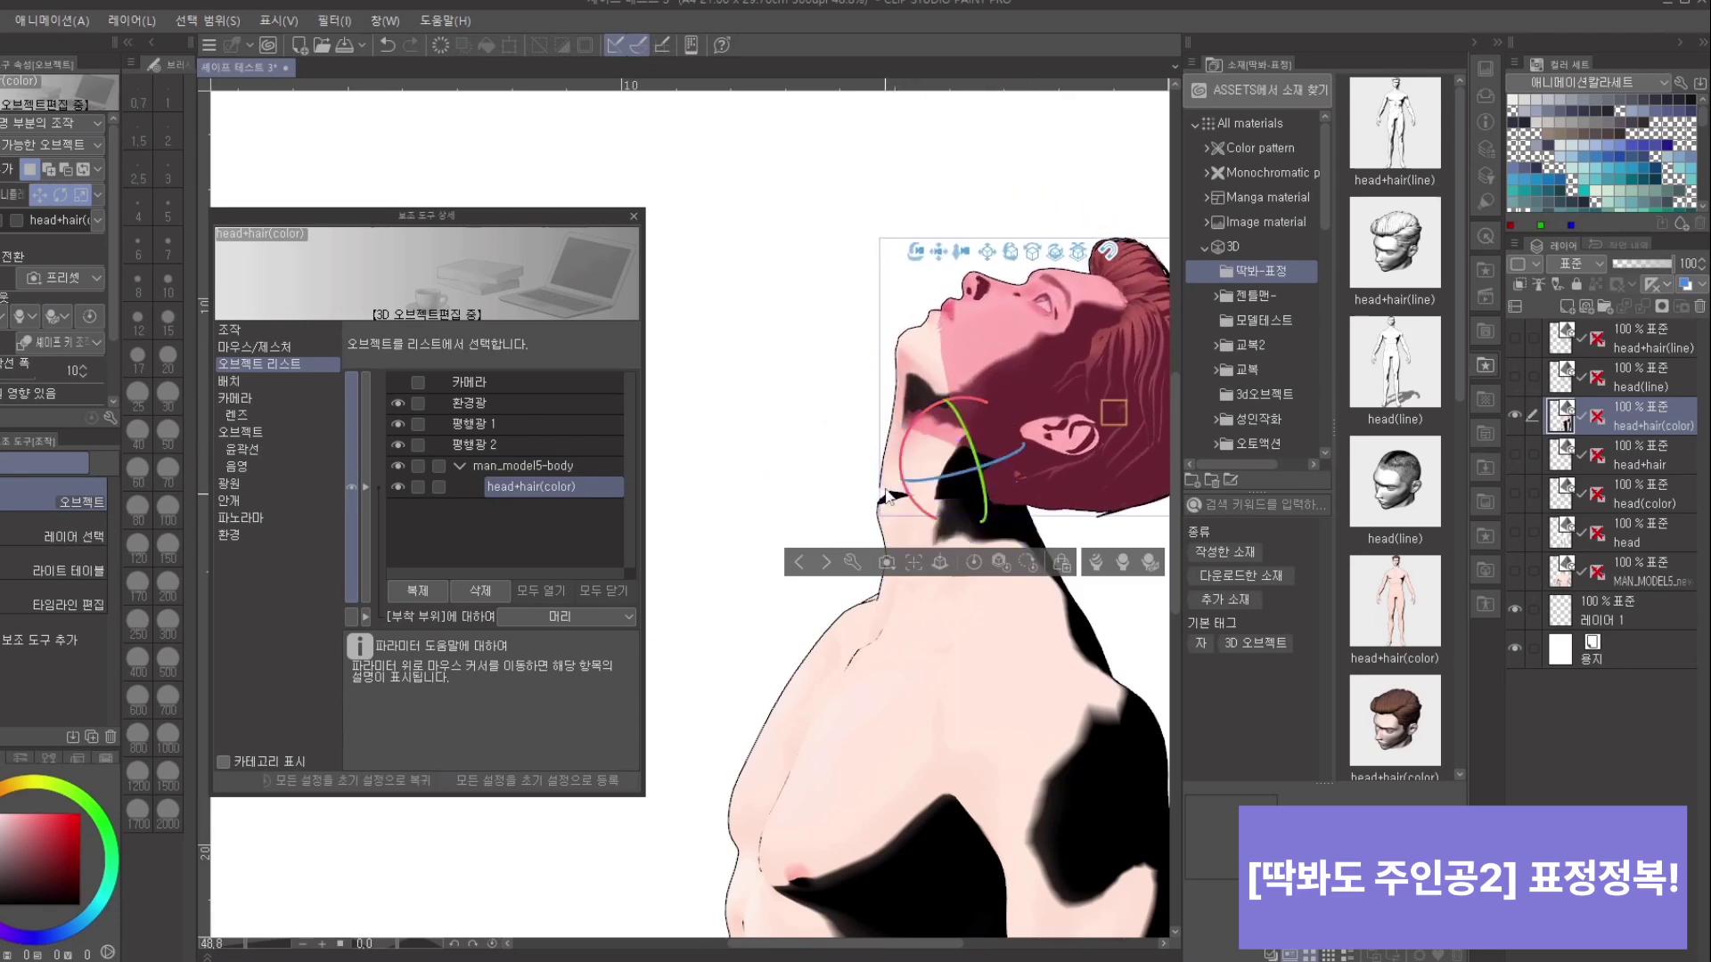
pyautogui.scroll(-3, 749, 374)
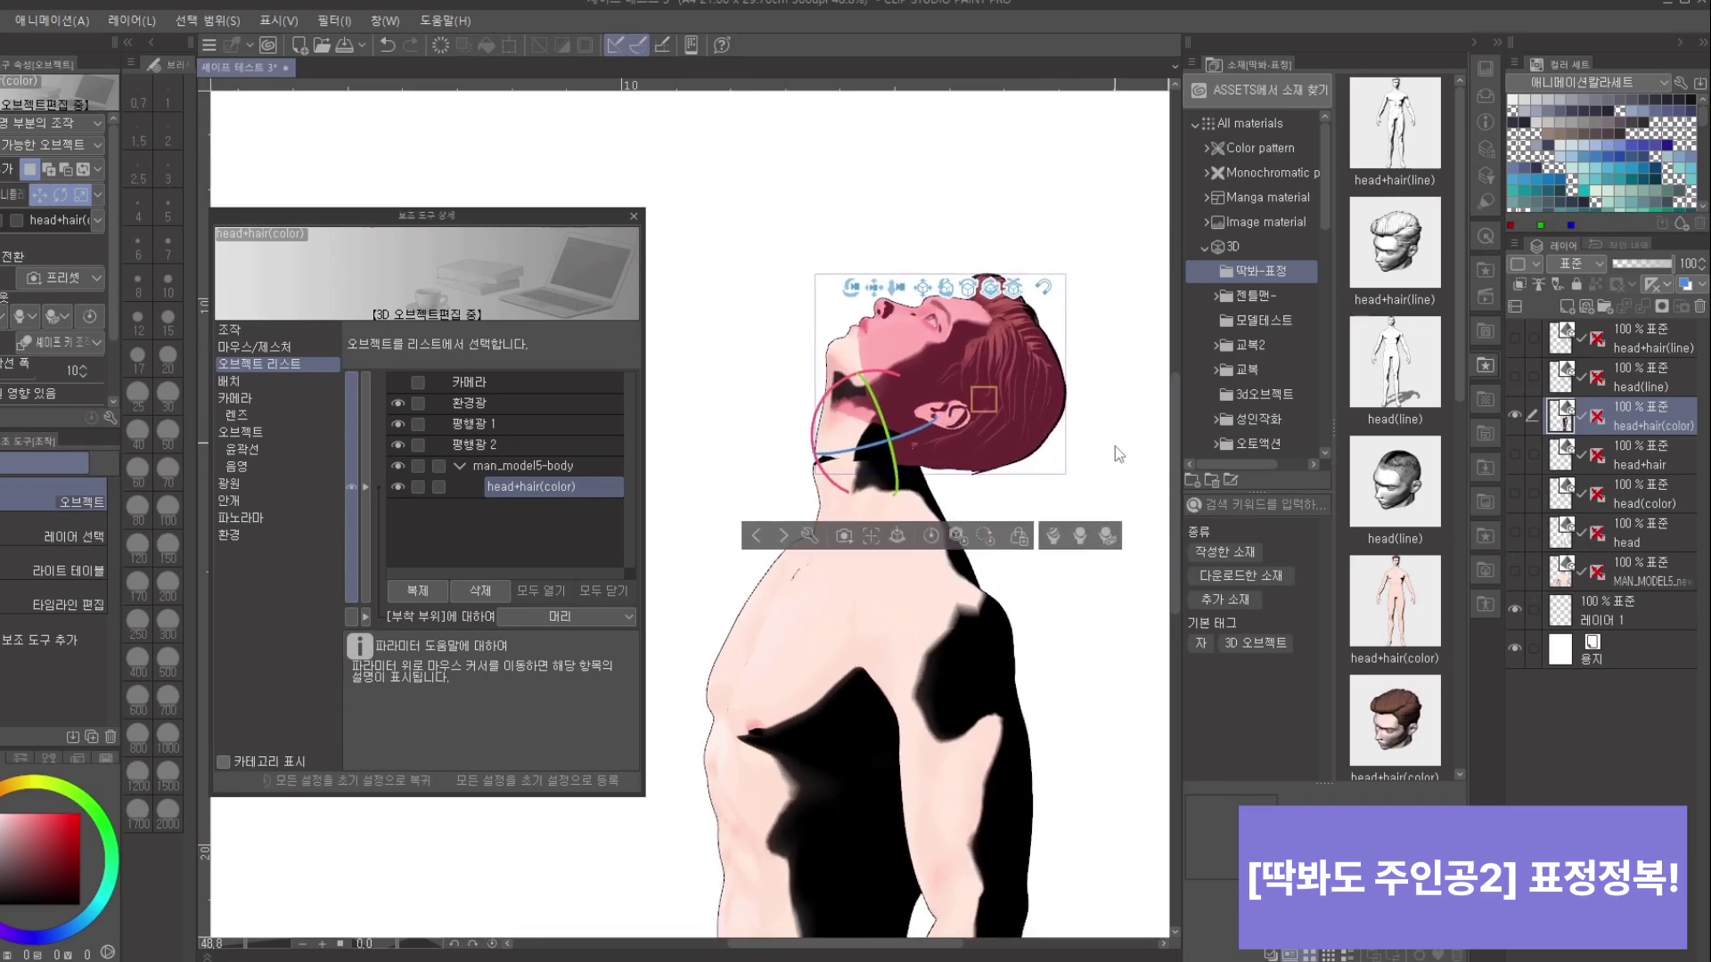
pyautogui.scroll(3, 1115, 445)
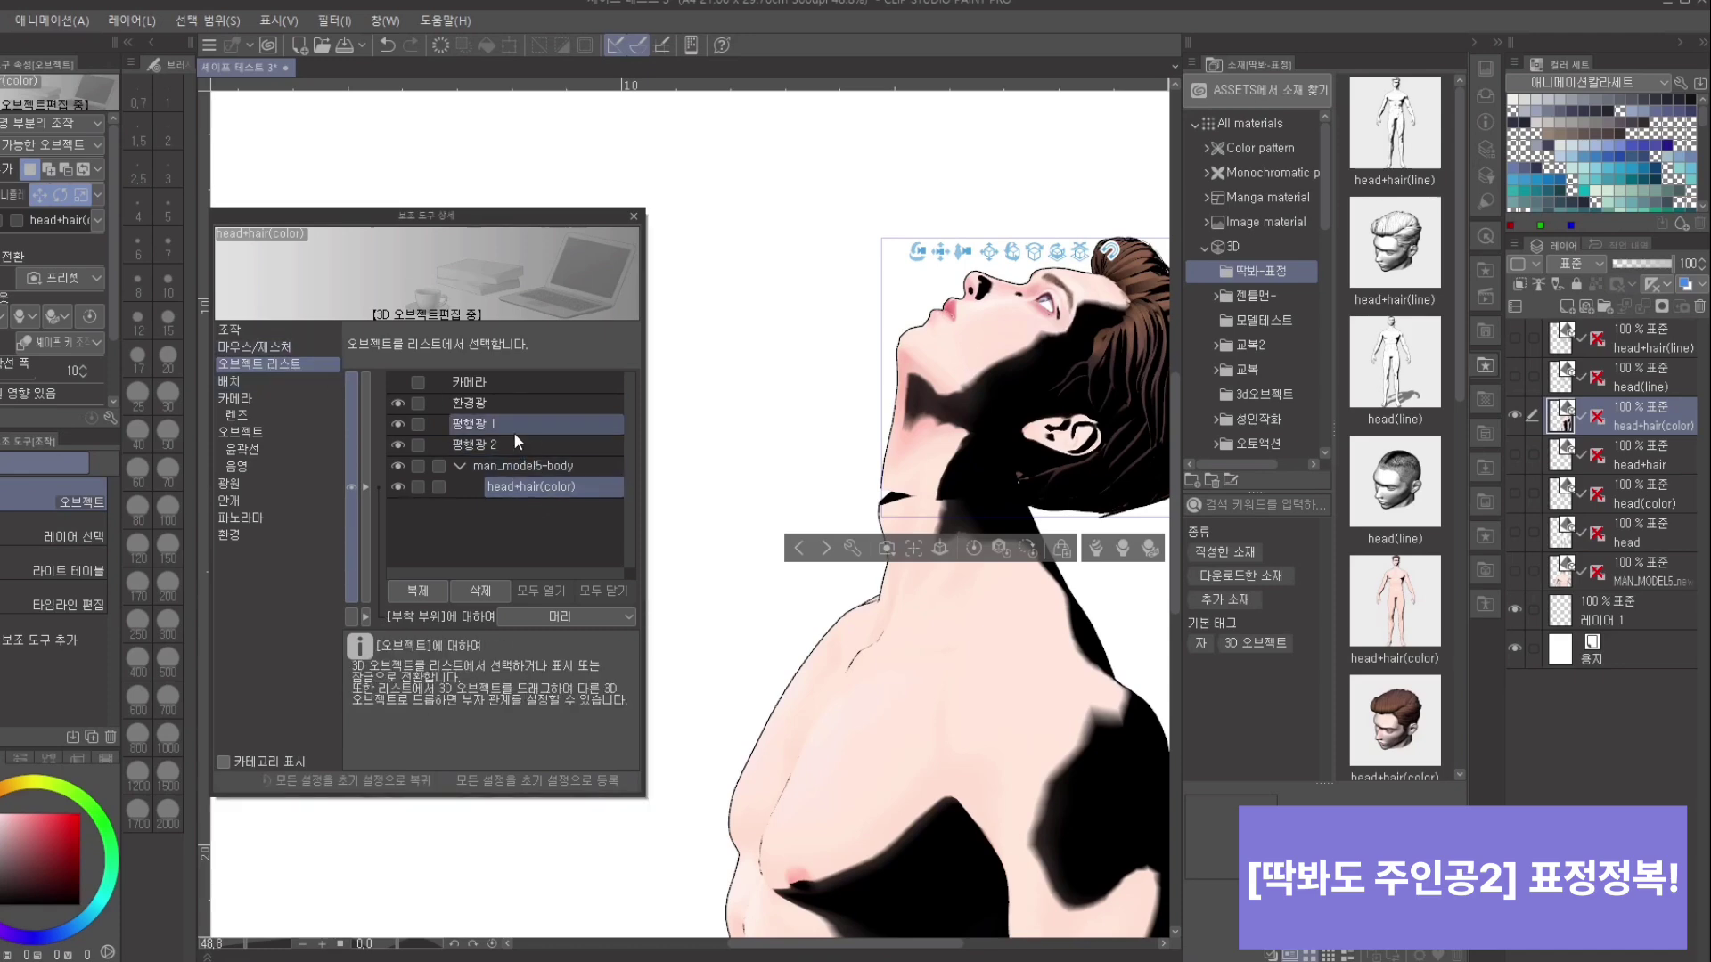
# Step: Compare the man_model5-body and head+hair(color) entries in the object list and hide the head+hair(color) object
pyautogui.click(561, 467)
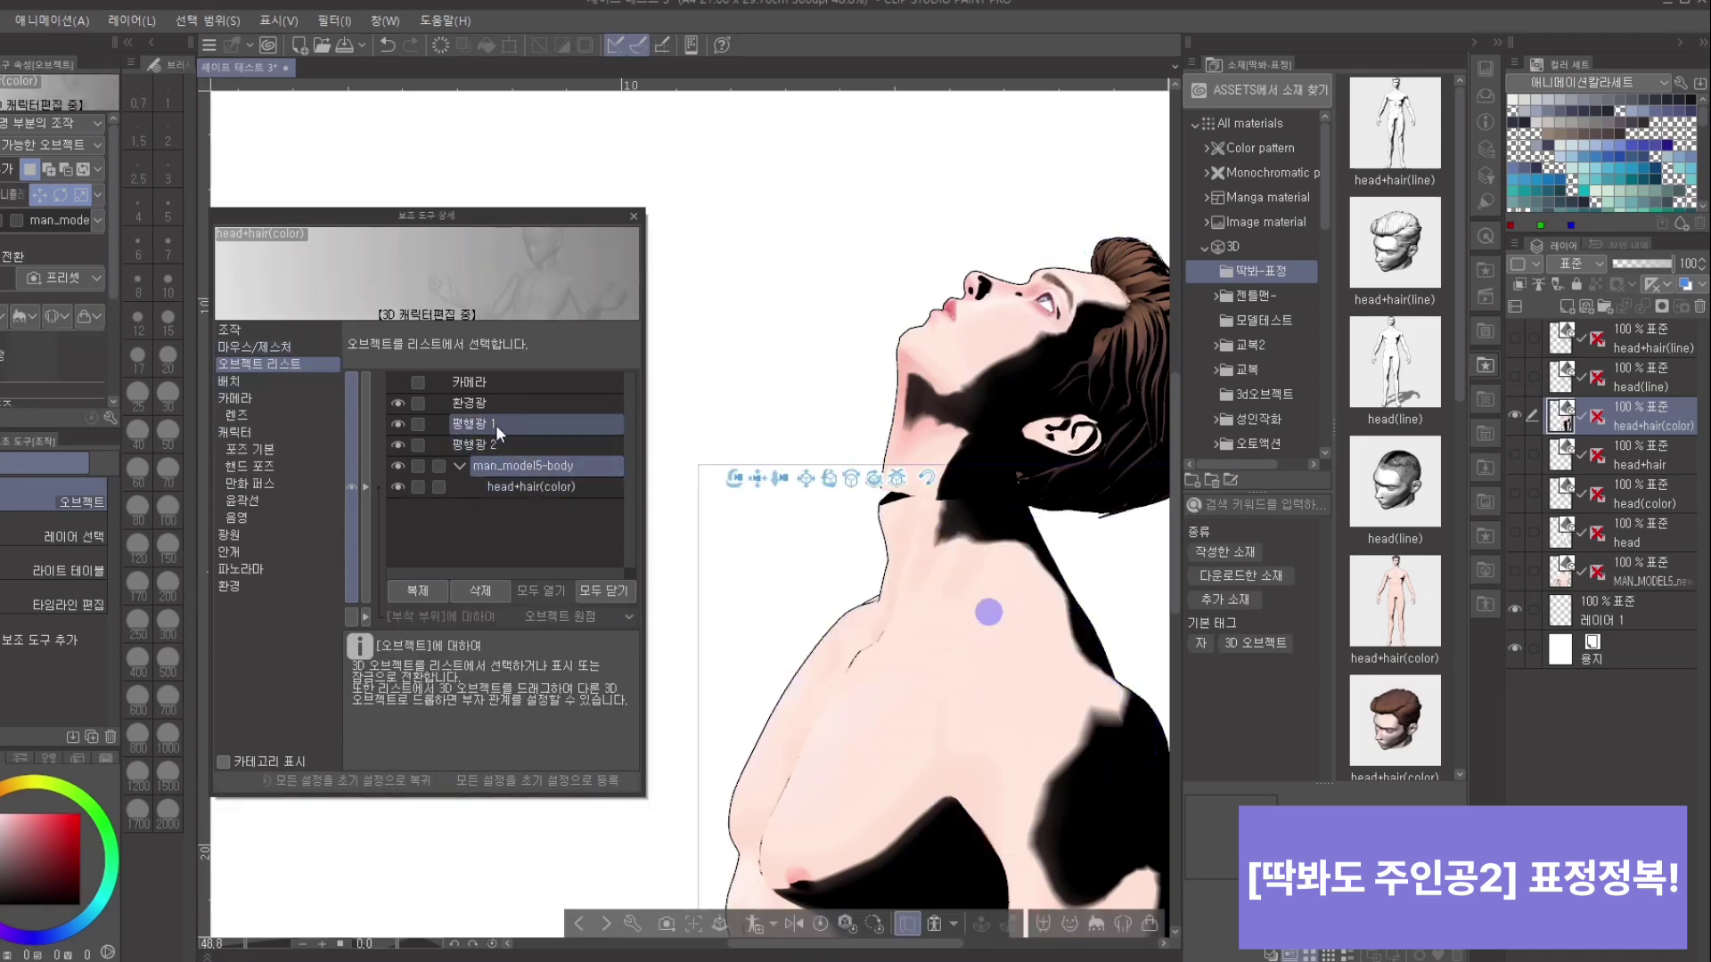
pyautogui.click(525, 488)
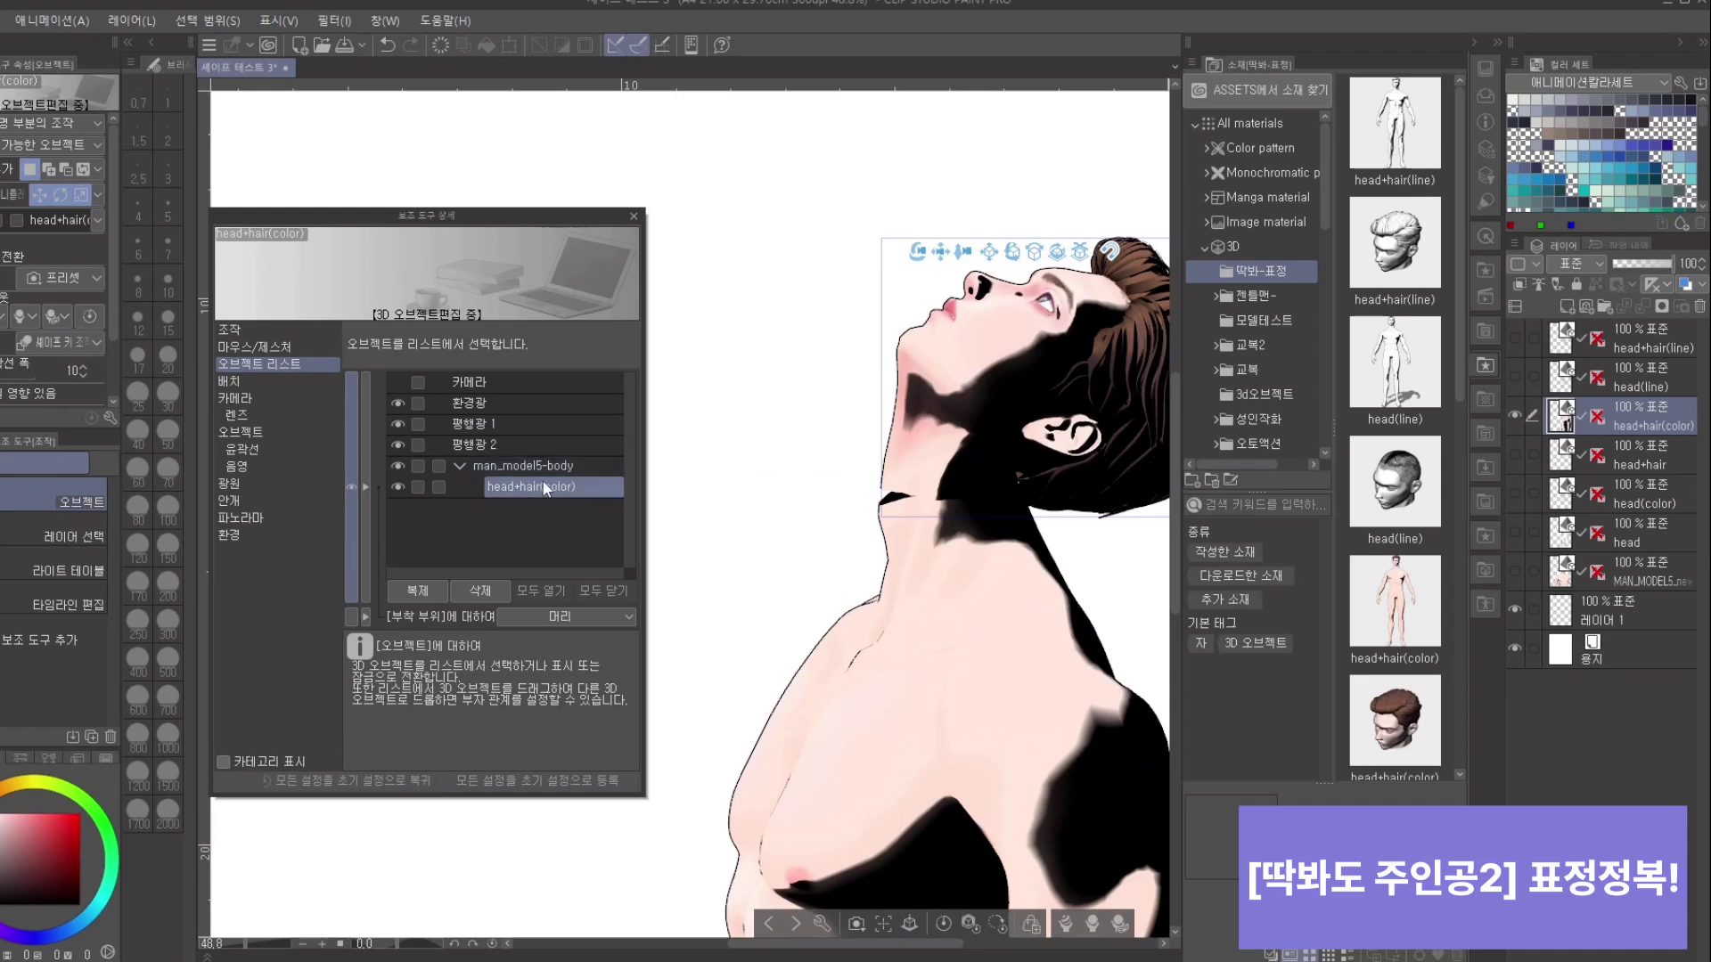
pyautogui.click(397, 486)
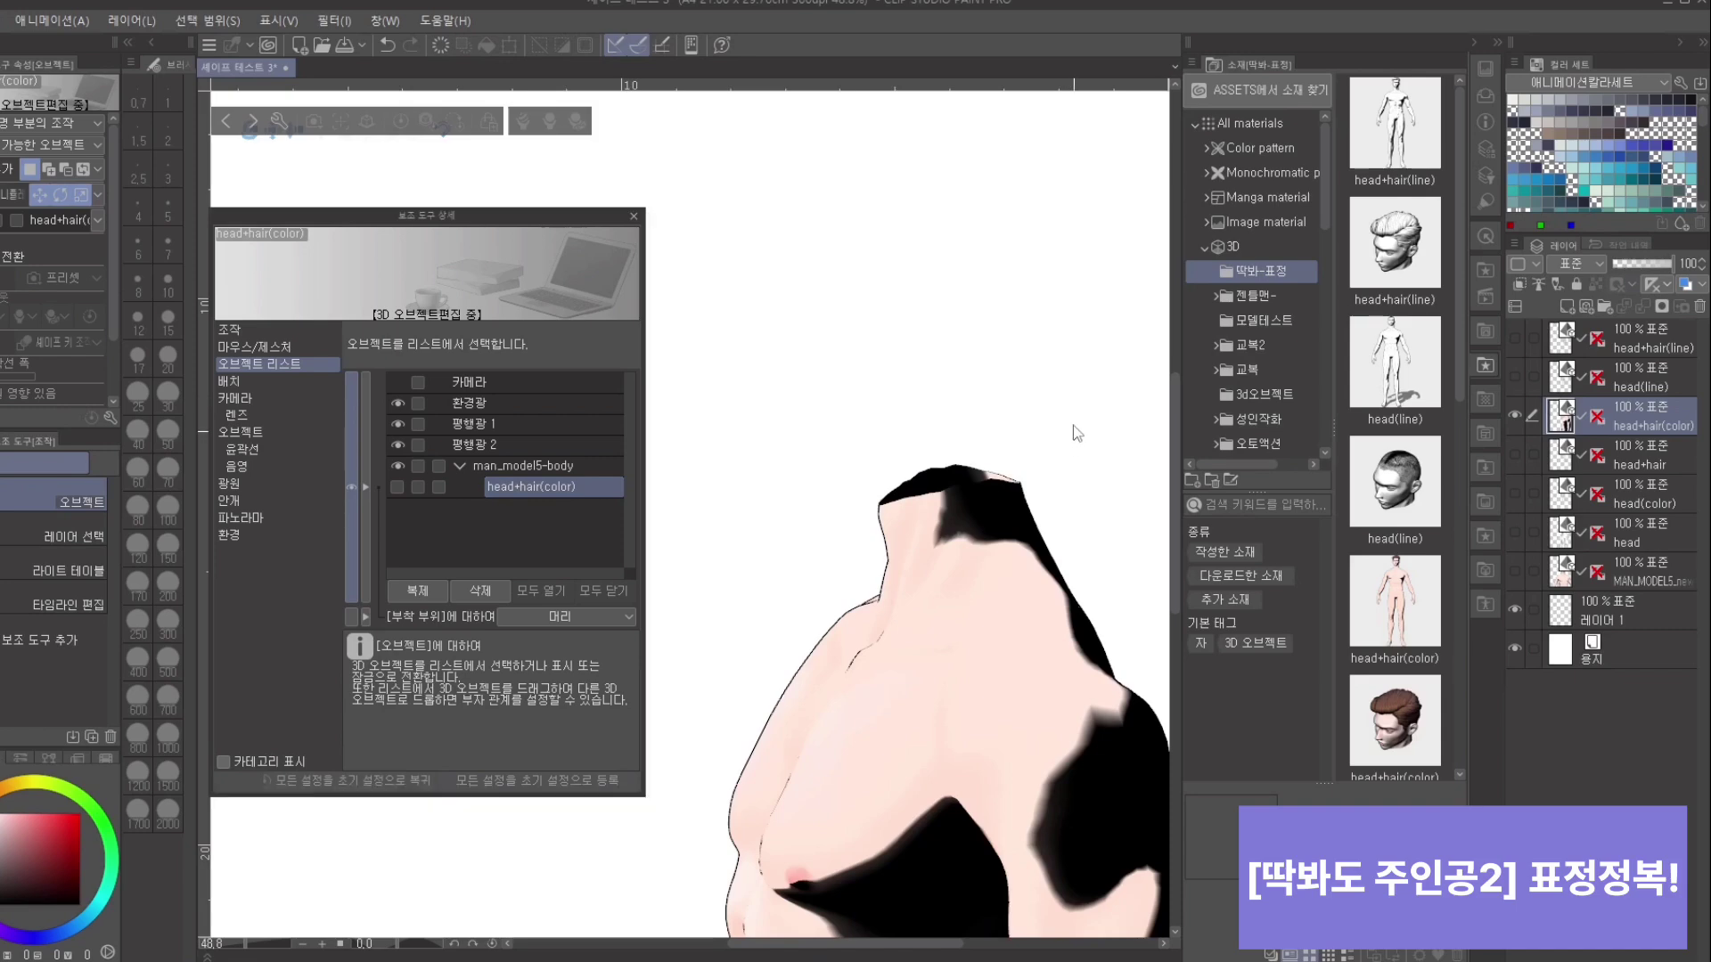
# Step: Switch the body to its Full body(color) variant and select the built-in head's joint
pyautogui.click(963, 559)
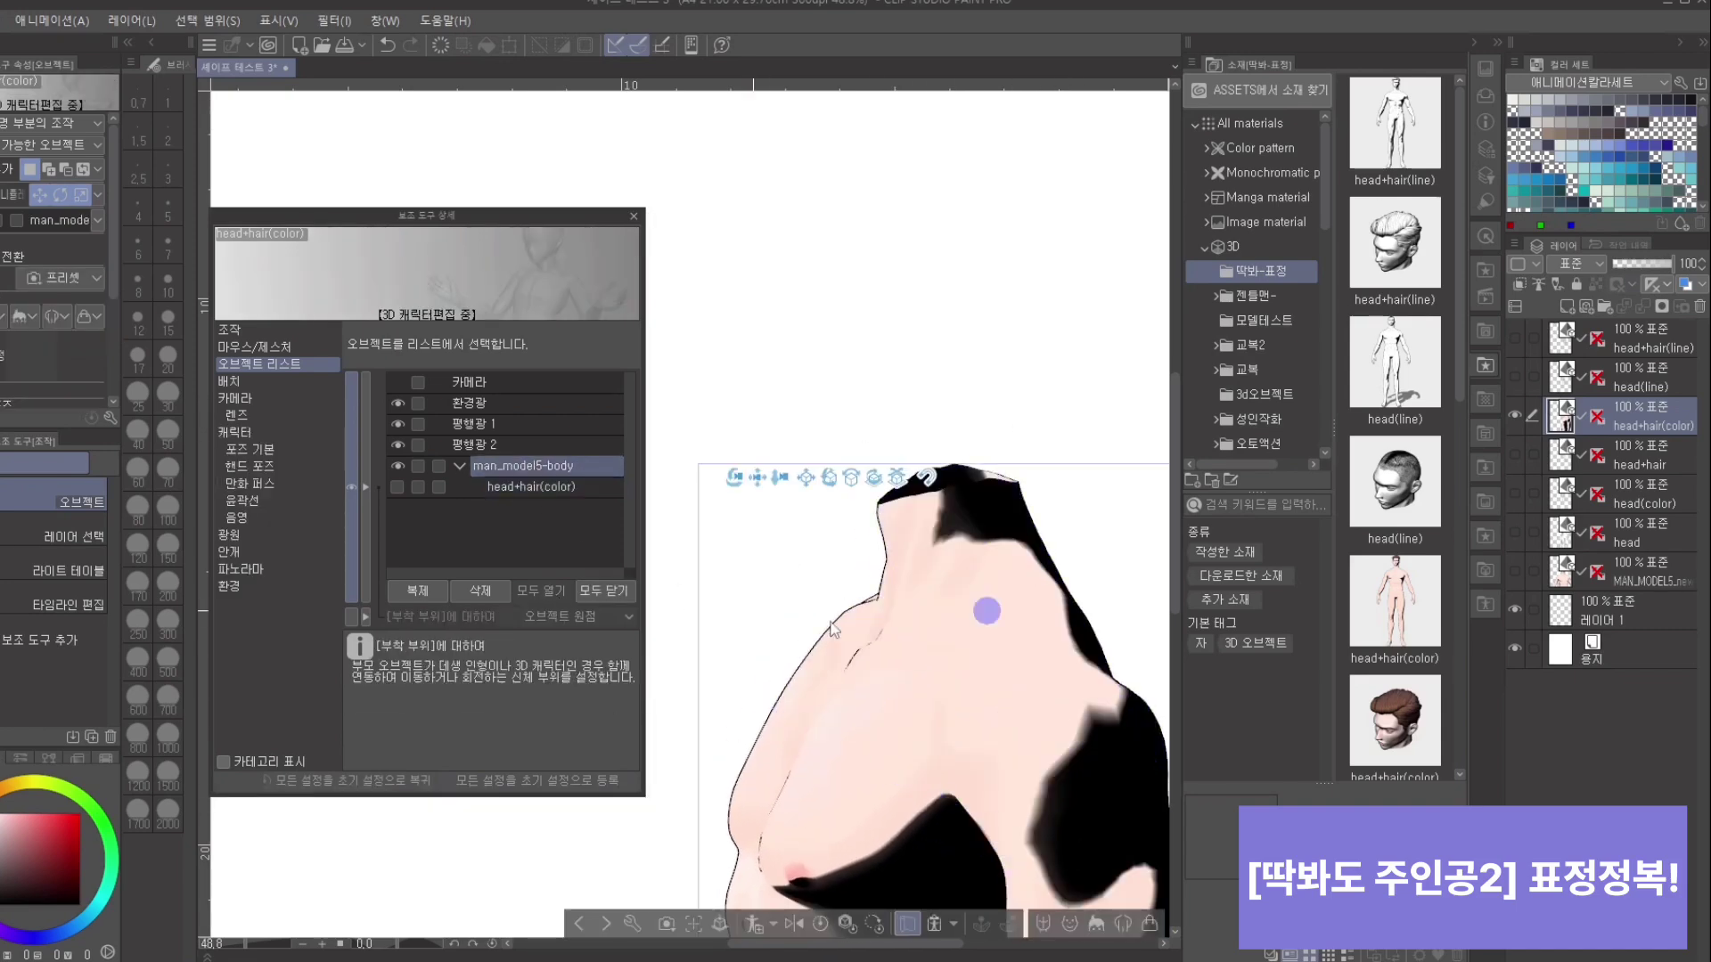
pyautogui.click(1133, 923)
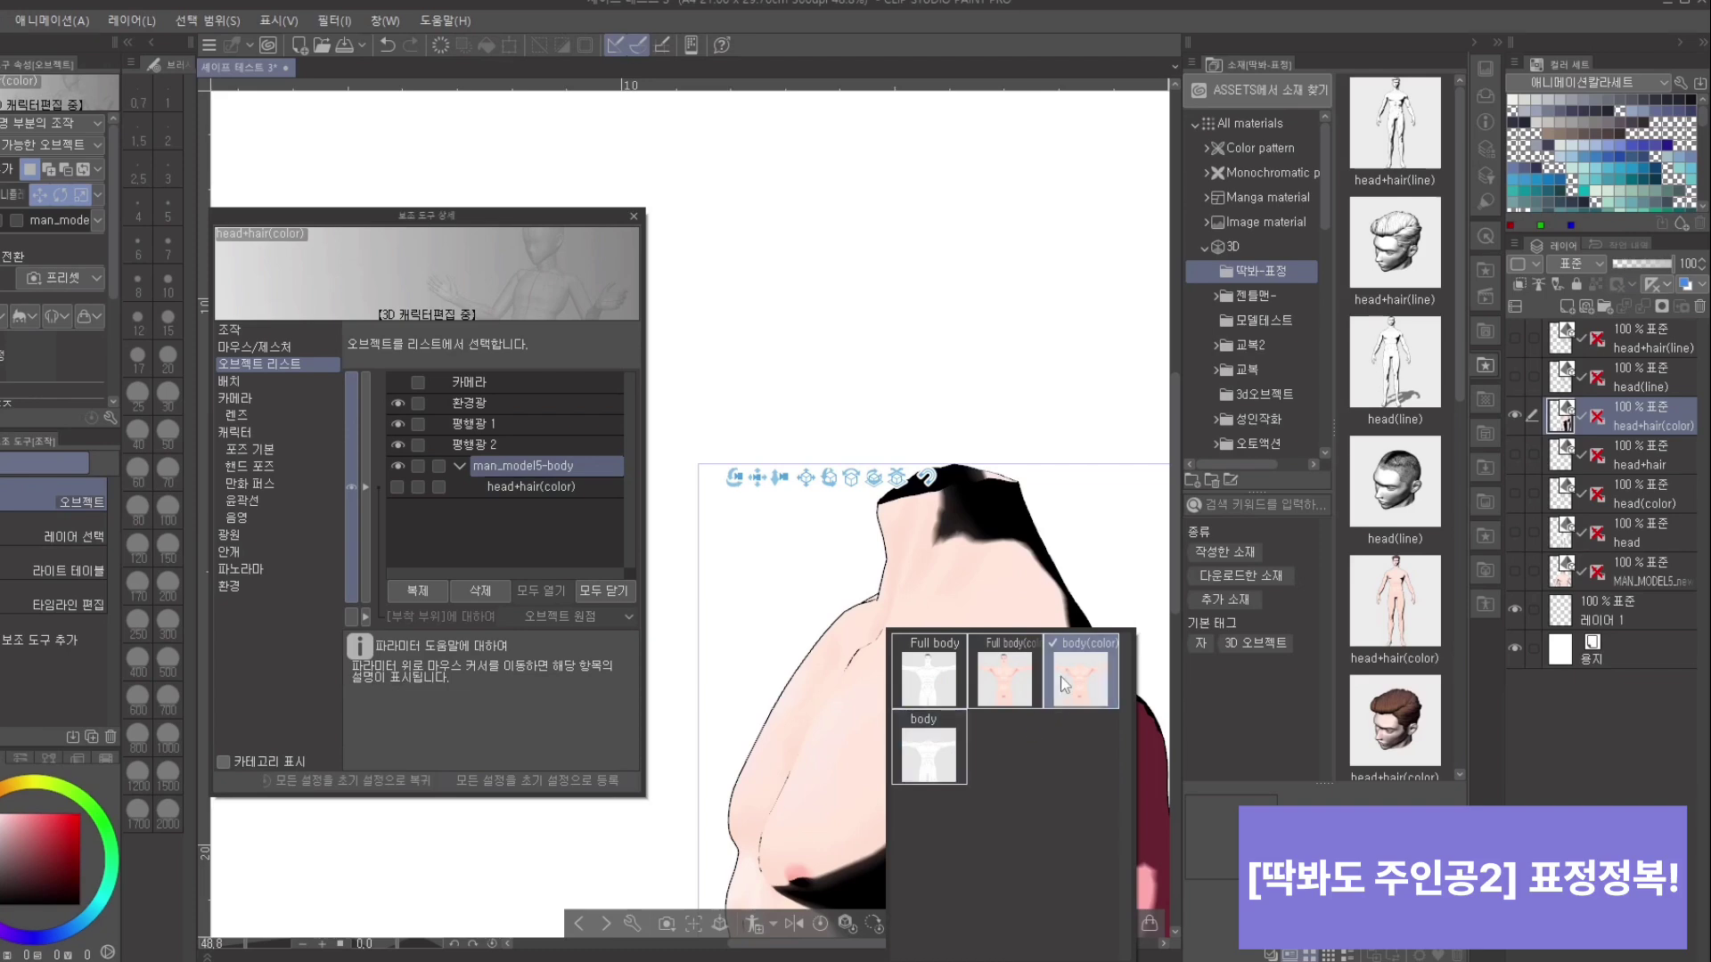
pyautogui.click(1010, 683)
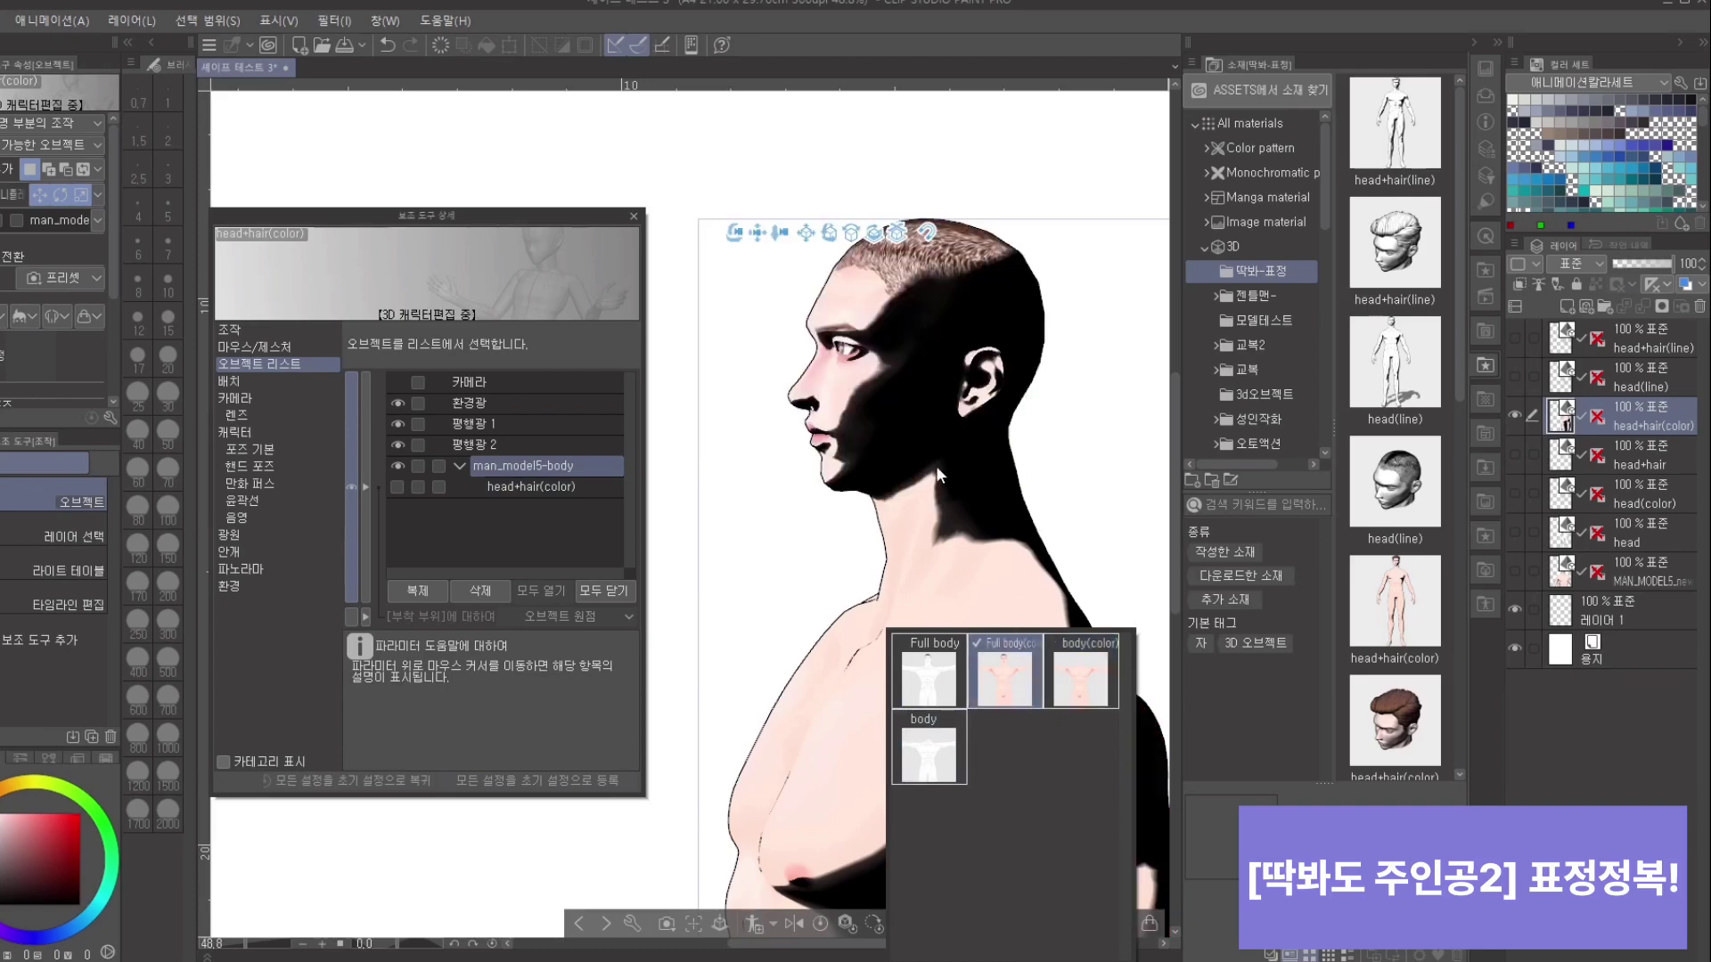
pyautogui.click(946, 383)
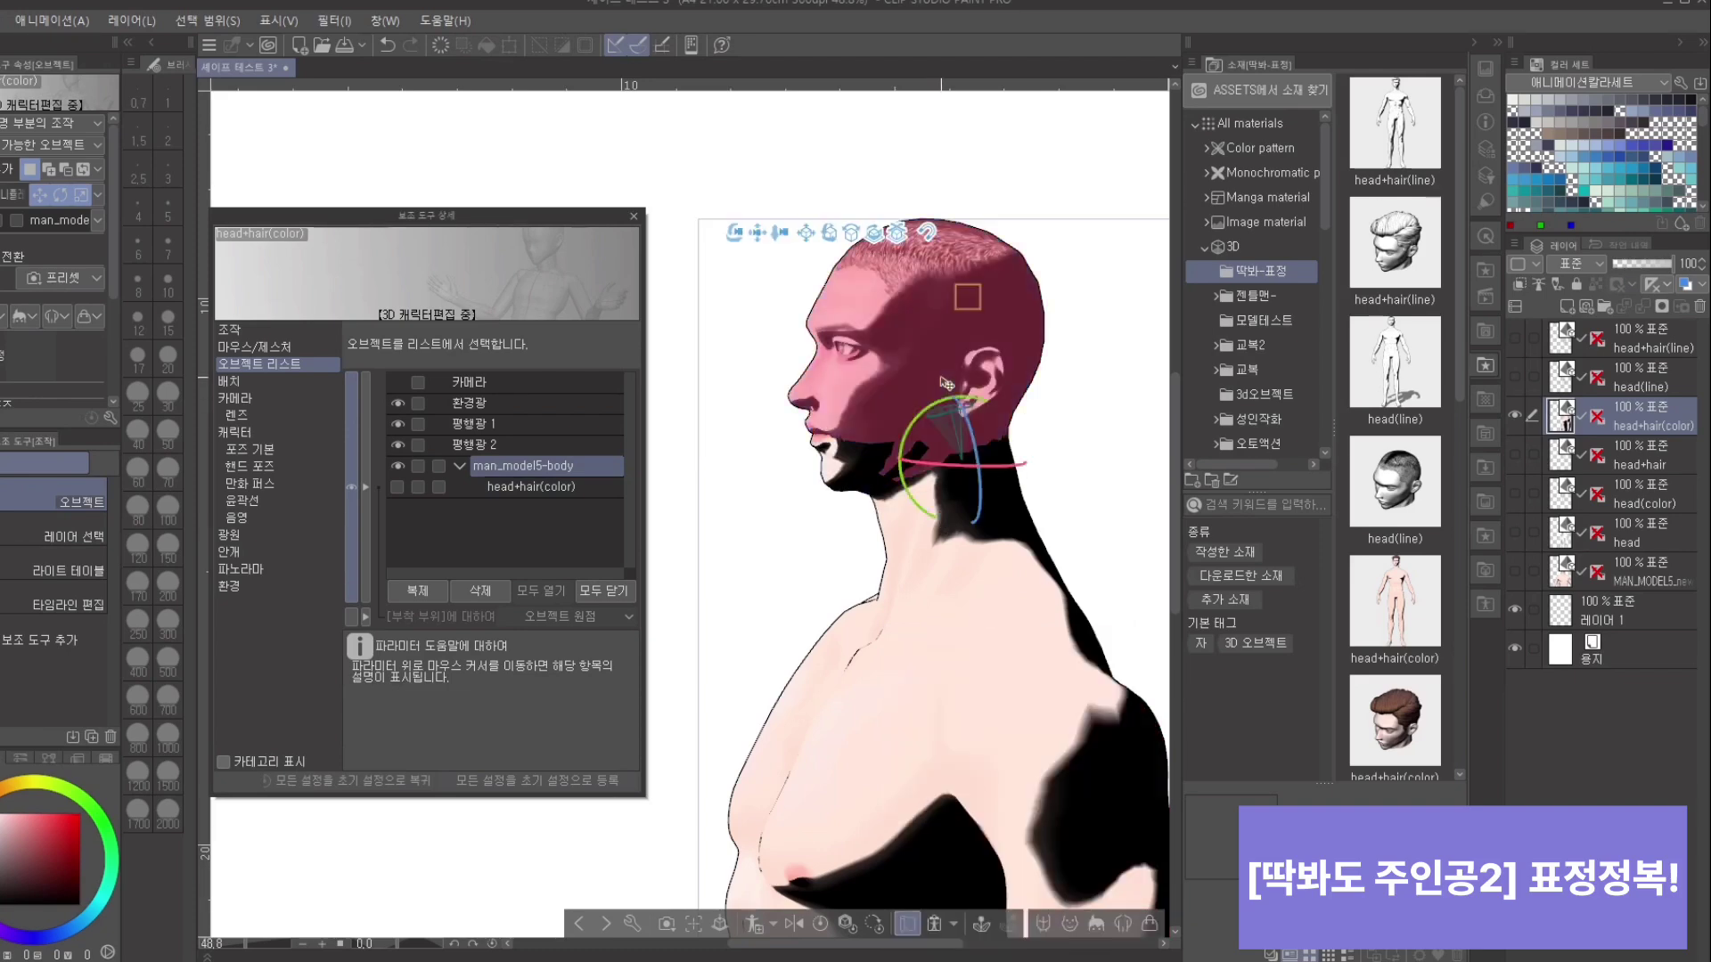
# Step: Tilt the built-in head slightly back and rotate its jaw to test opening the mouth
pyautogui.moveTo(924, 407); pyautogui.dragTo(930, 407)
pyautogui.click(845, 445)
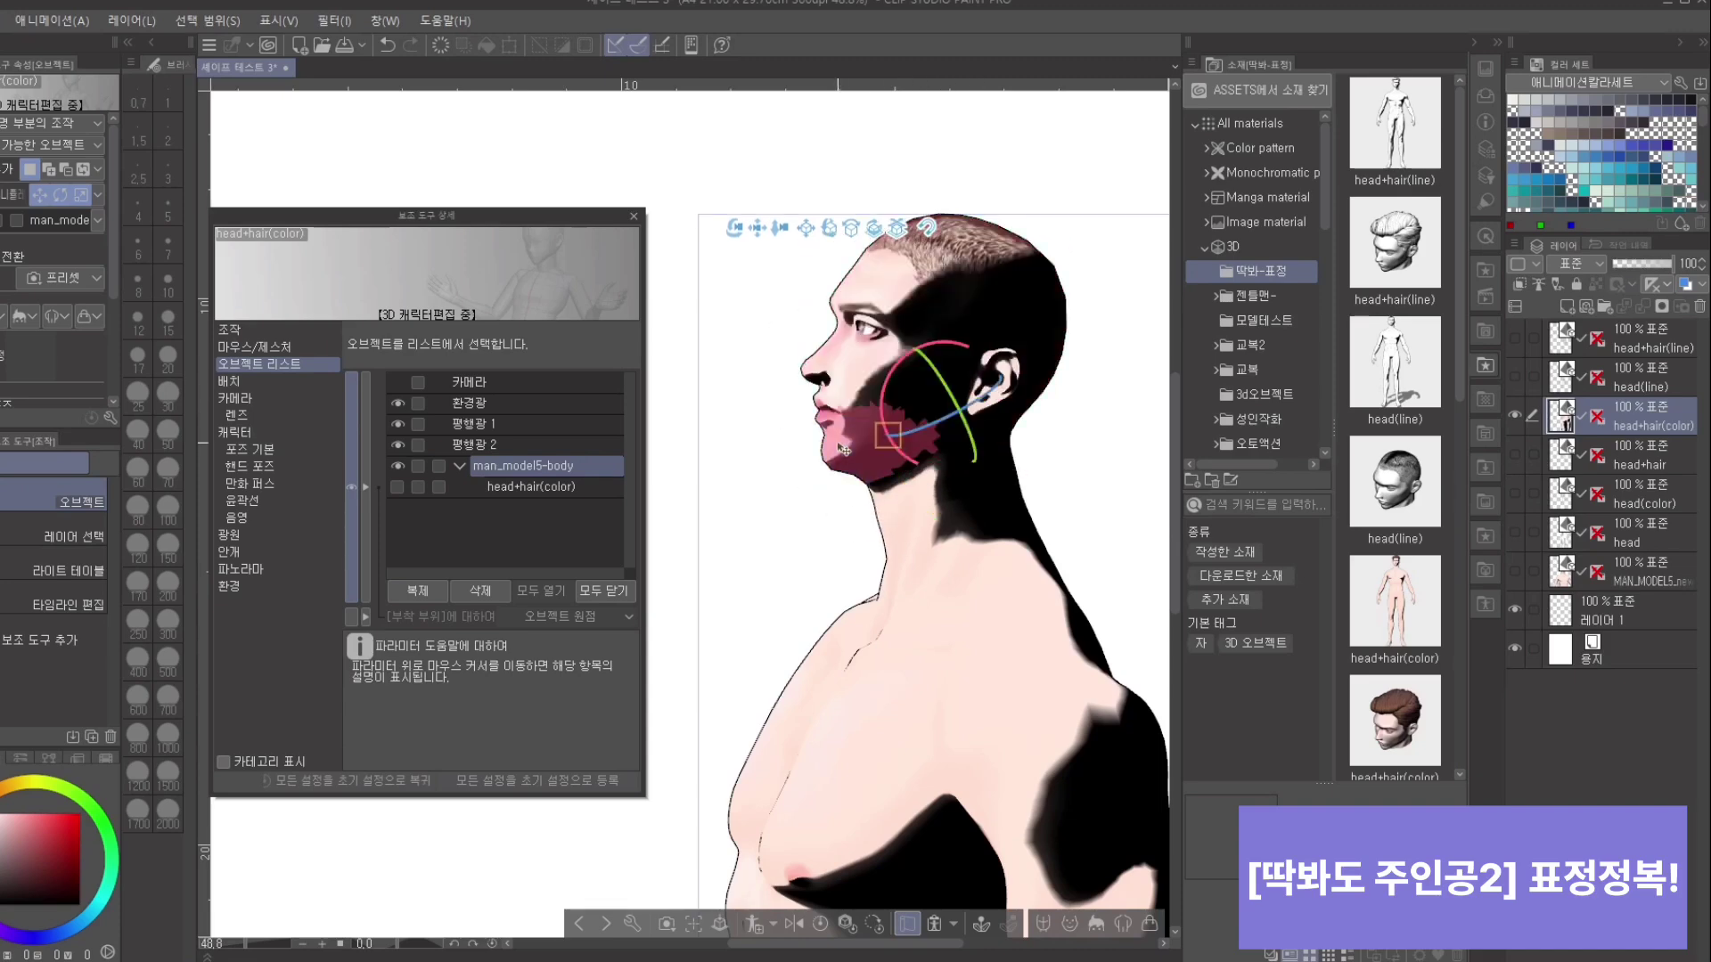
pyautogui.click(839, 445)
pyautogui.click(842, 450)
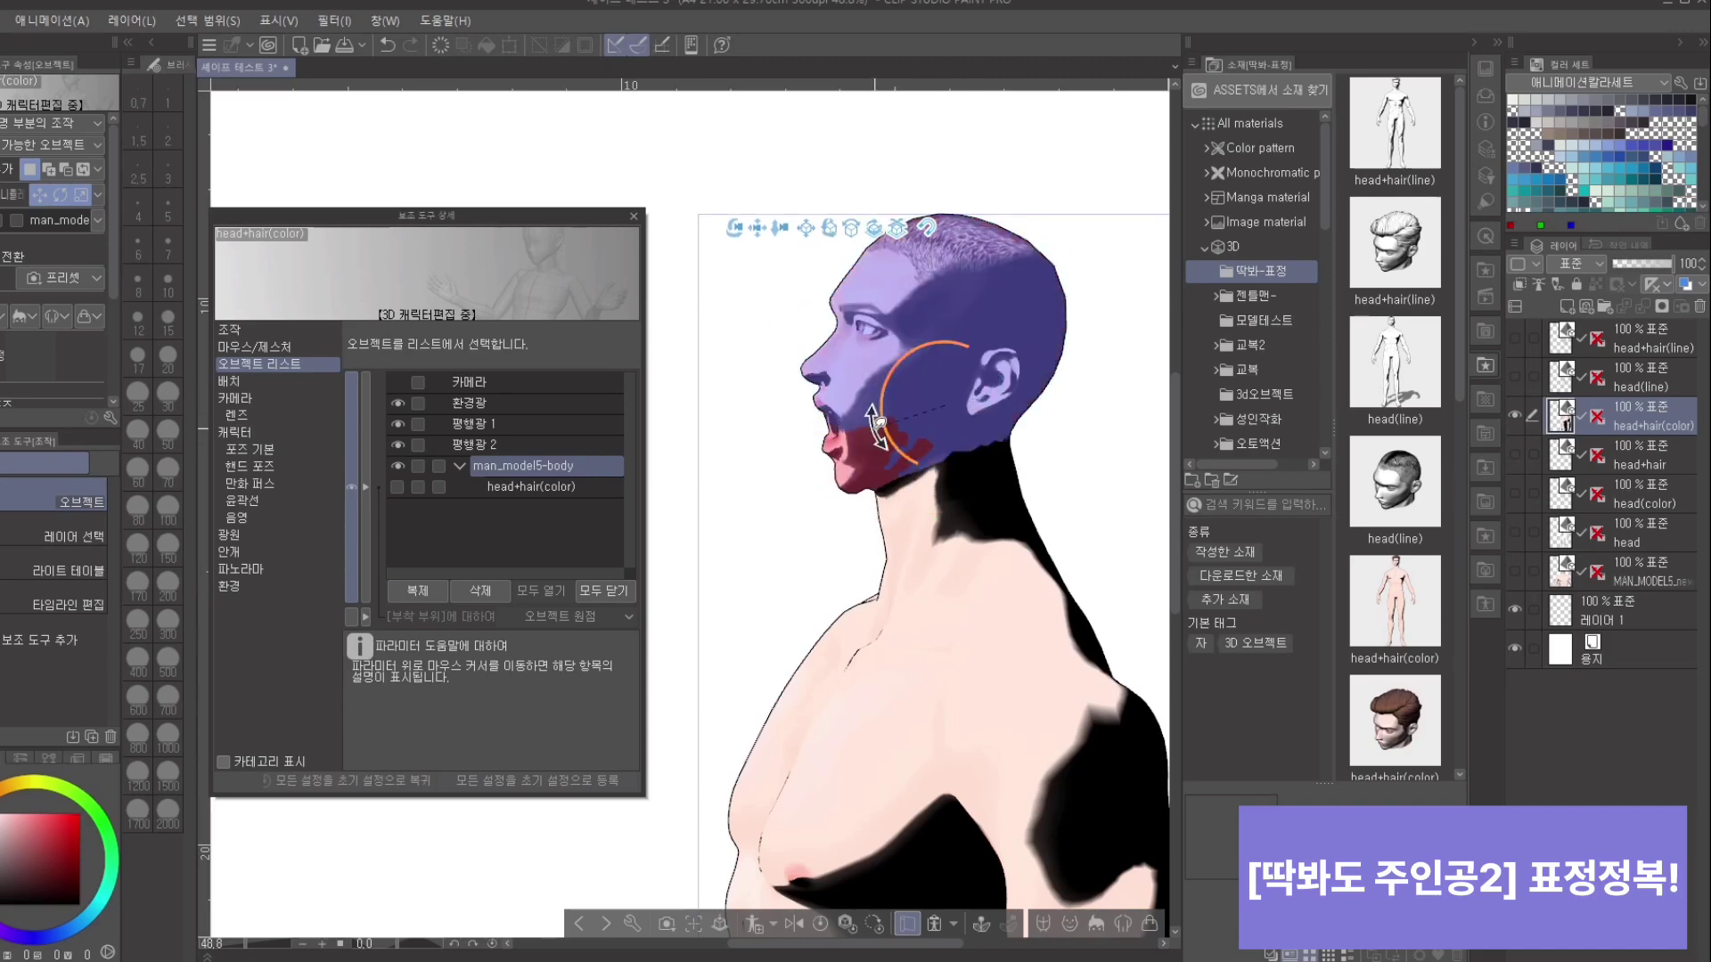
pyautogui.moveTo(886, 408)
pyautogui.mouseDown()
pyautogui.moveTo(891, 424)
pyautogui.moveTo(892, 401)
pyautogui.mouseUp()
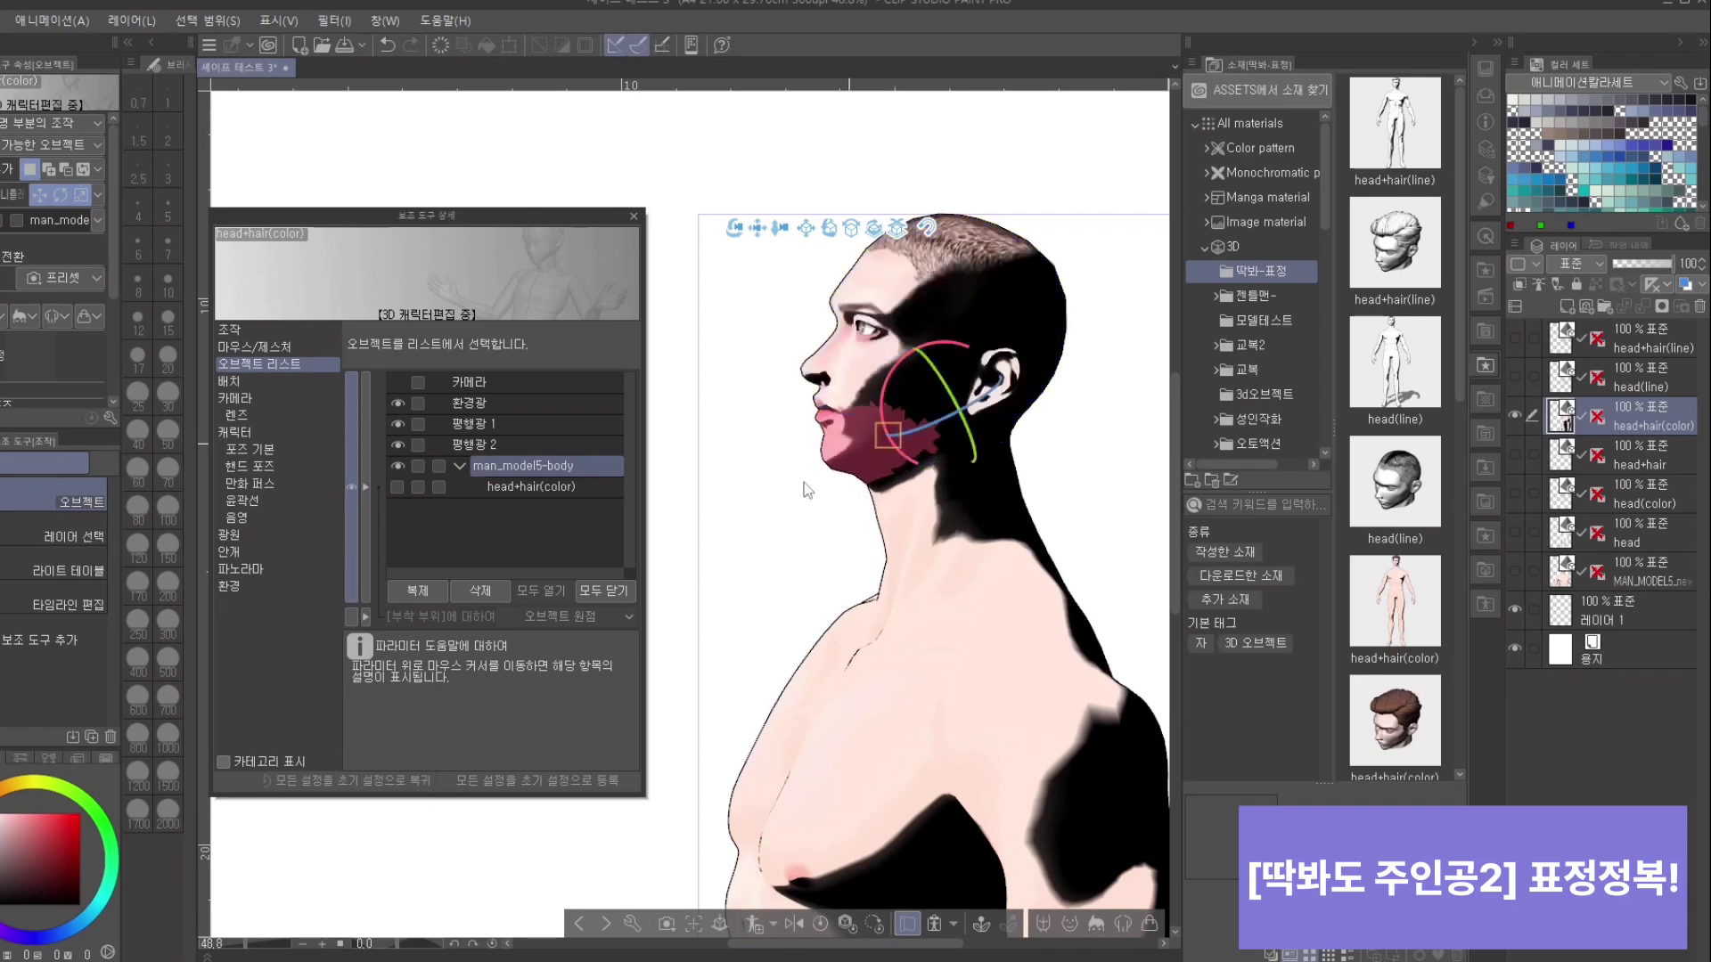
# Step: Reset the man_model5-body pose and switch the body to its headless body(color) variant
pyautogui.click(953, 341)
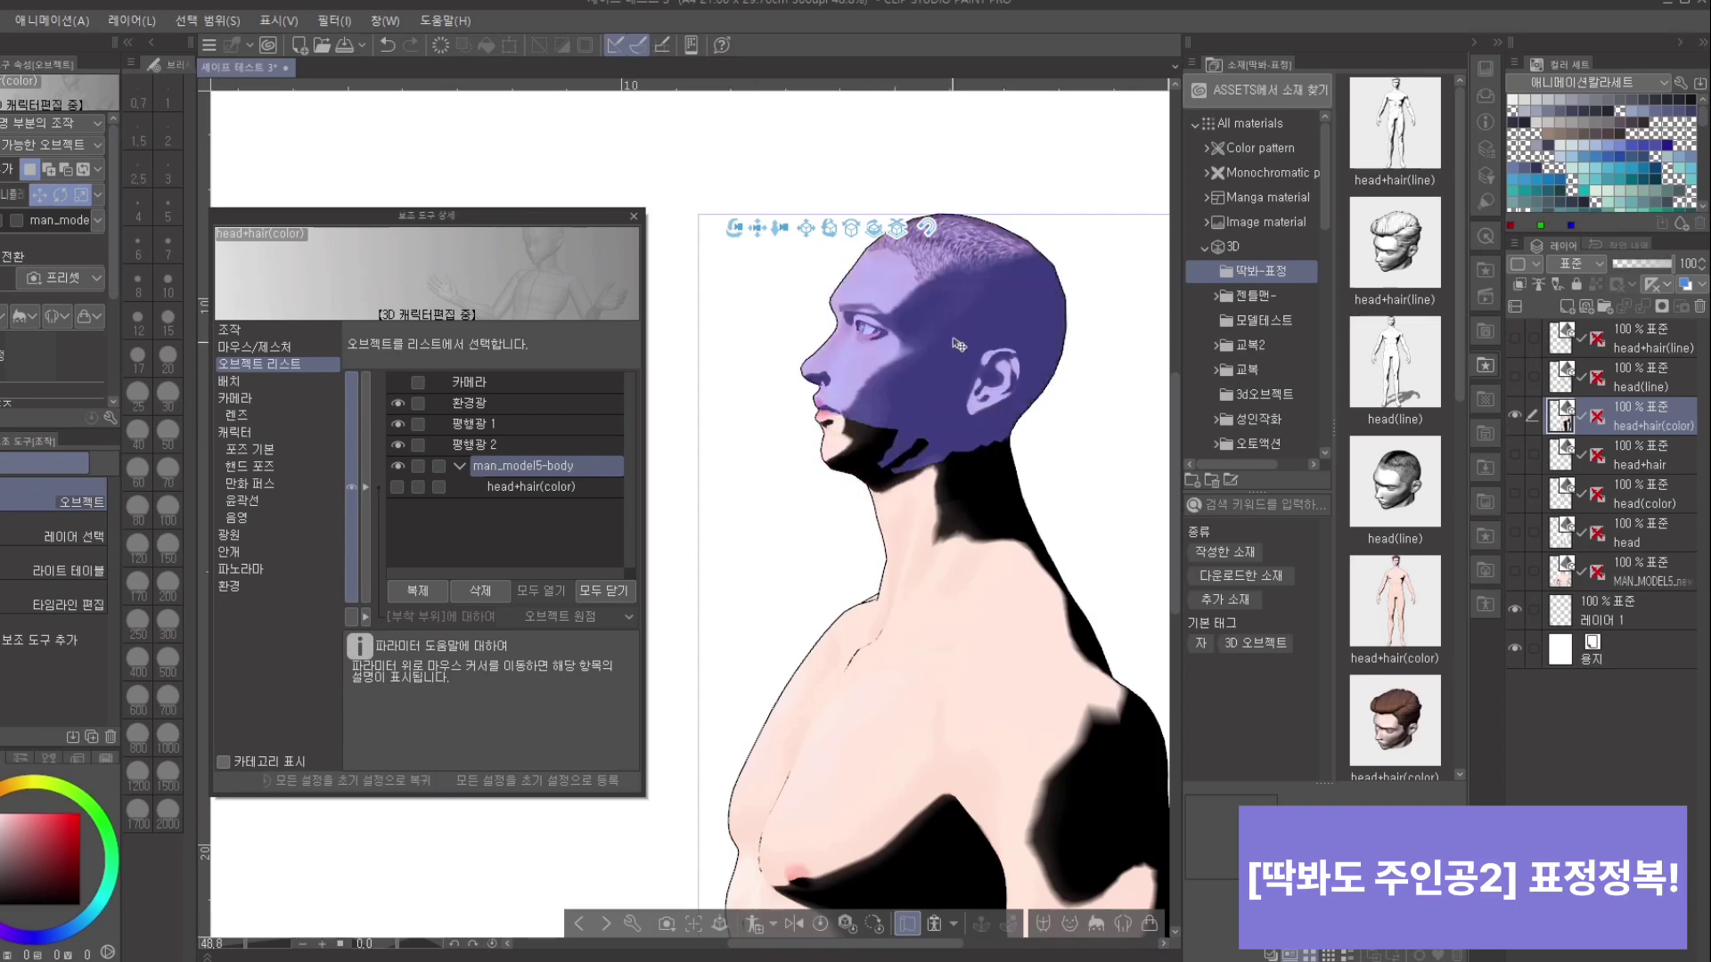
pyautogui.click(821, 927)
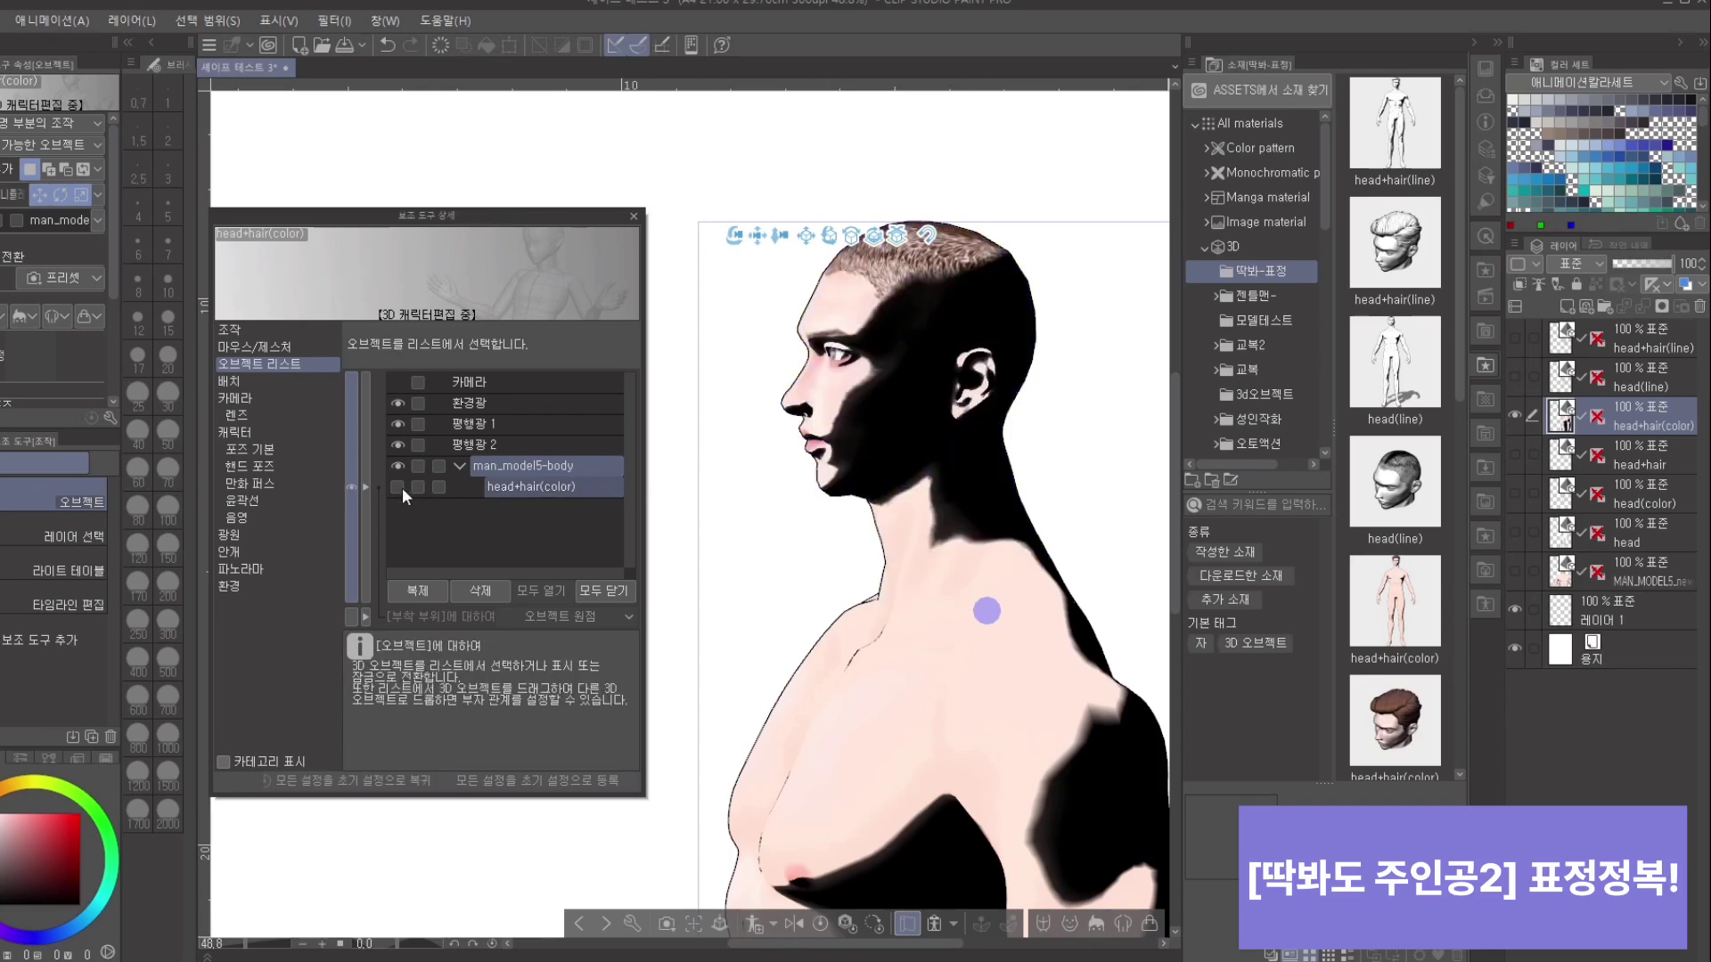
pyautogui.click(1118, 927)
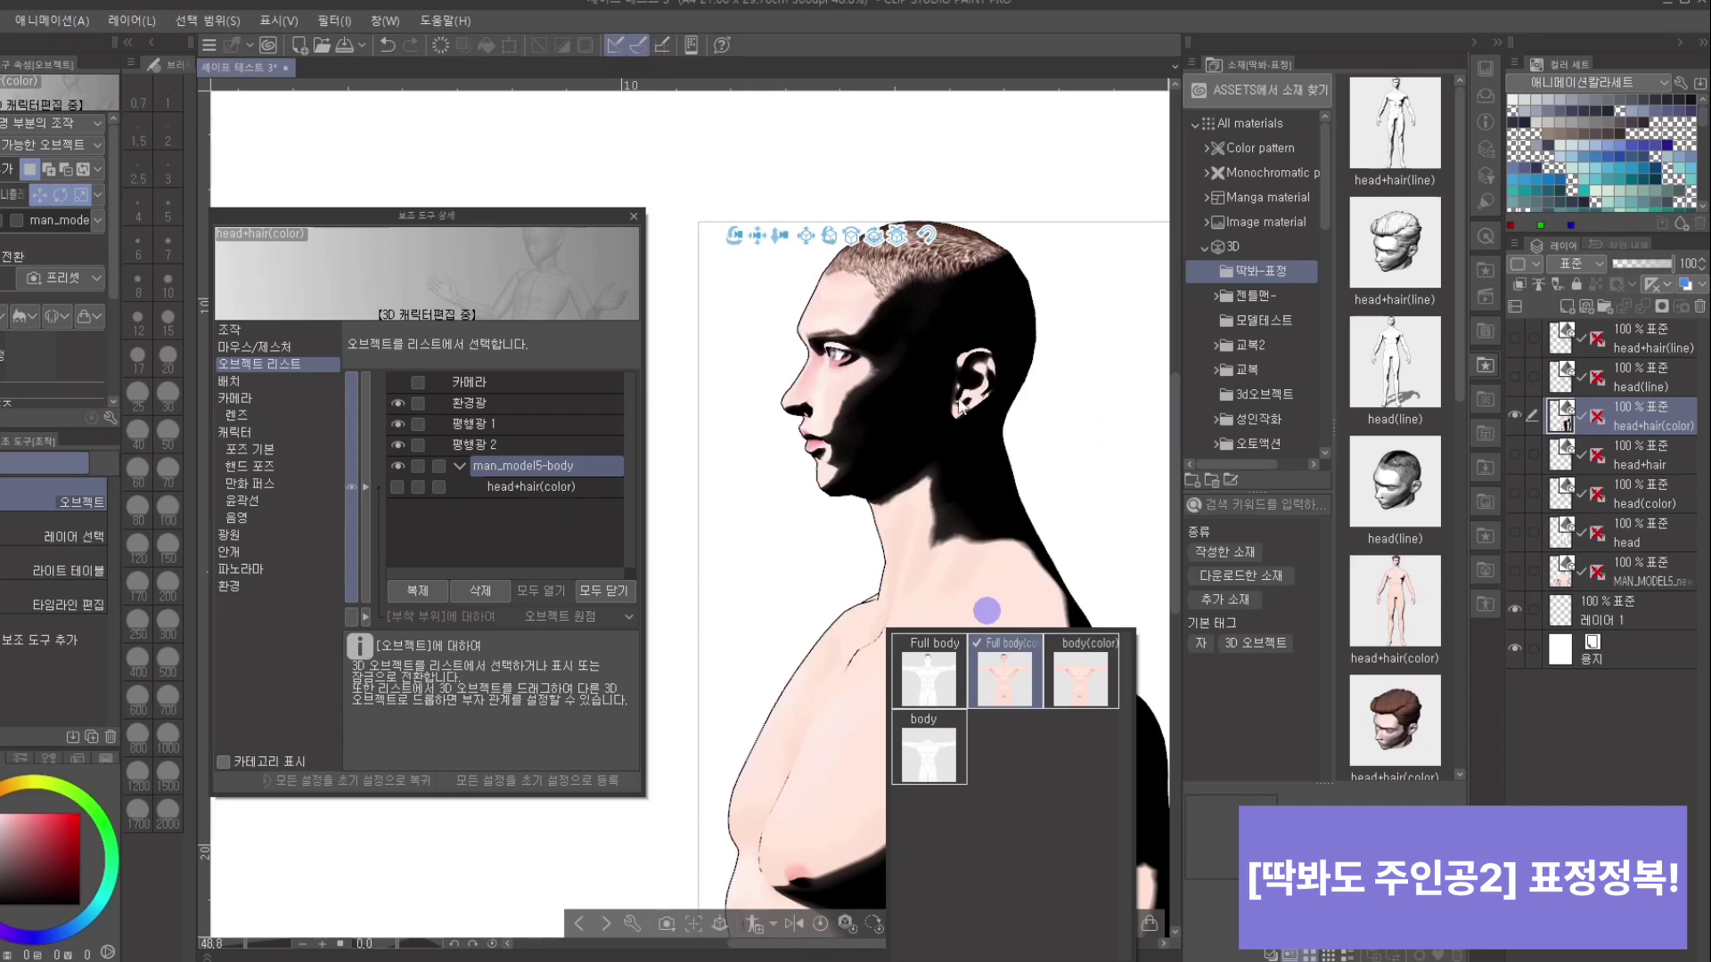
pyautogui.click(1073, 403)
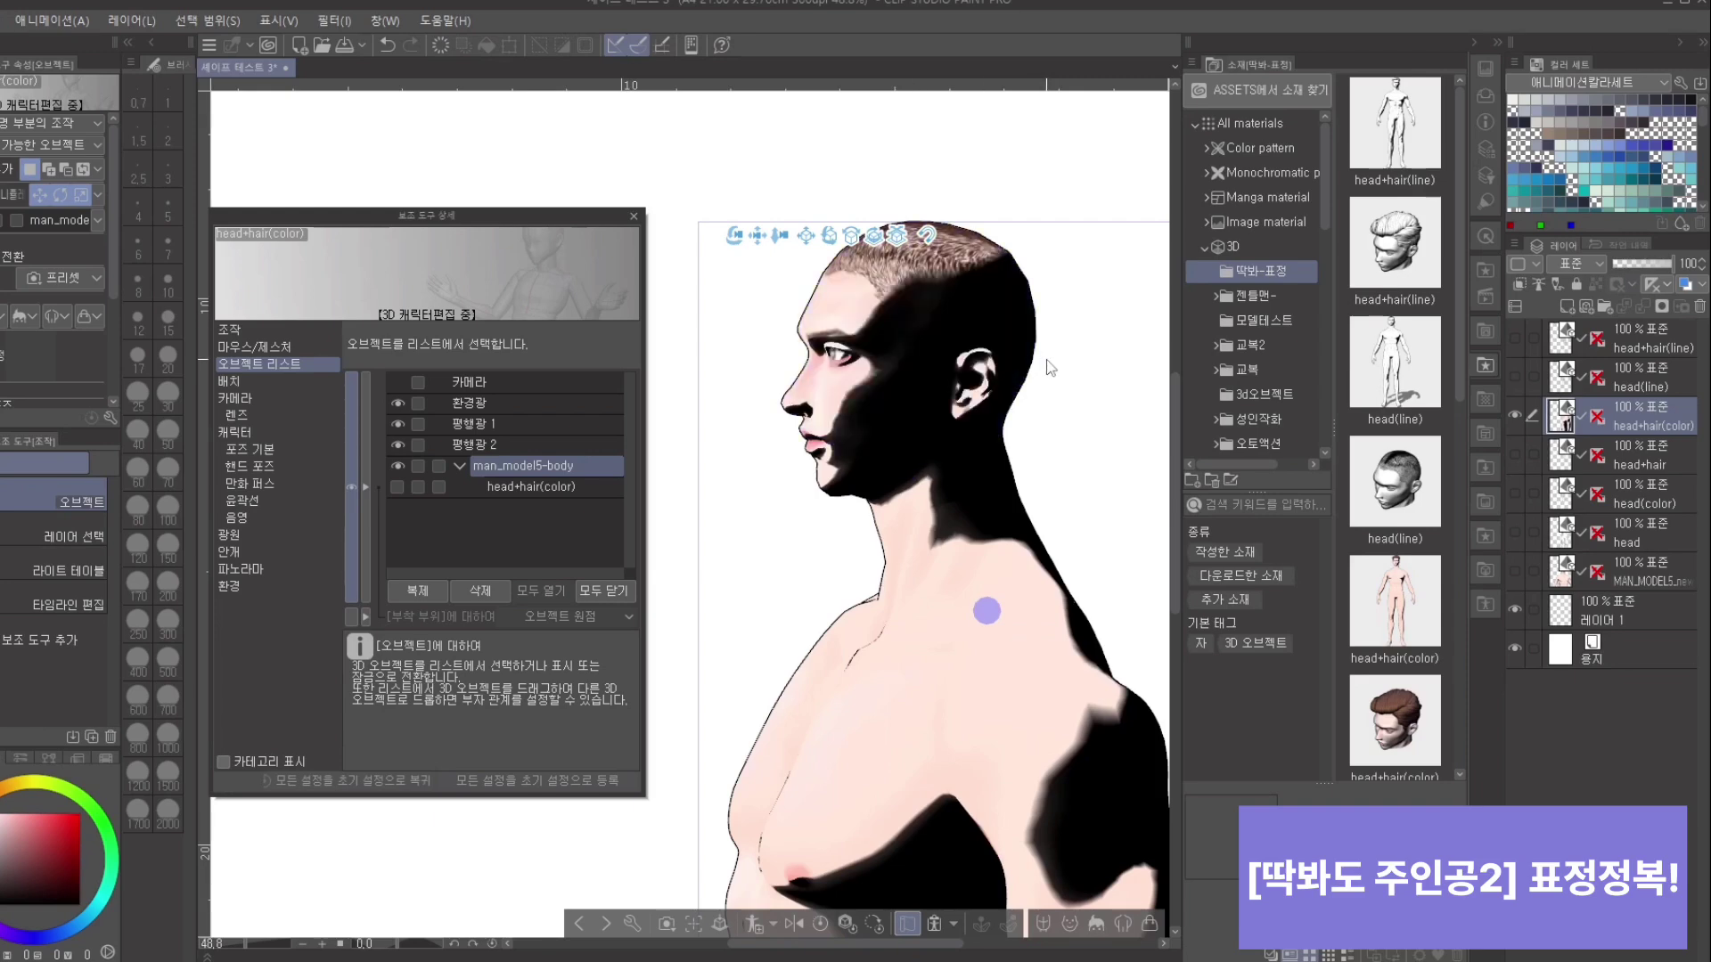
pyautogui.click(1110, 927)
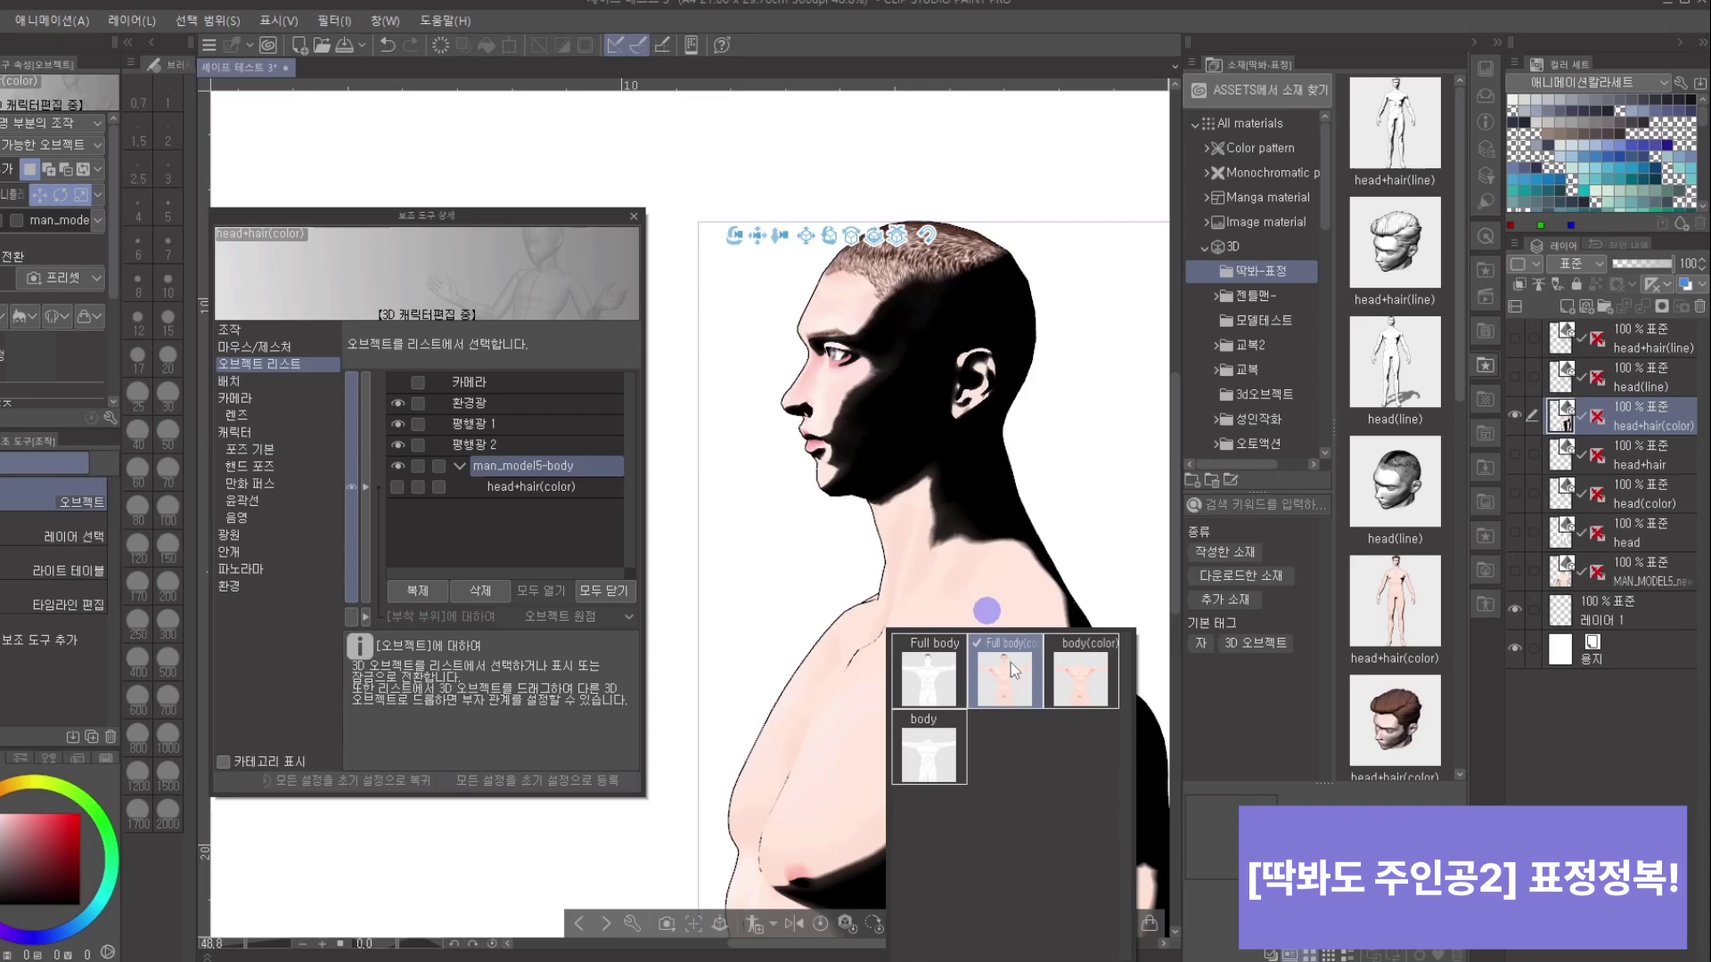
pyautogui.click(1085, 670)
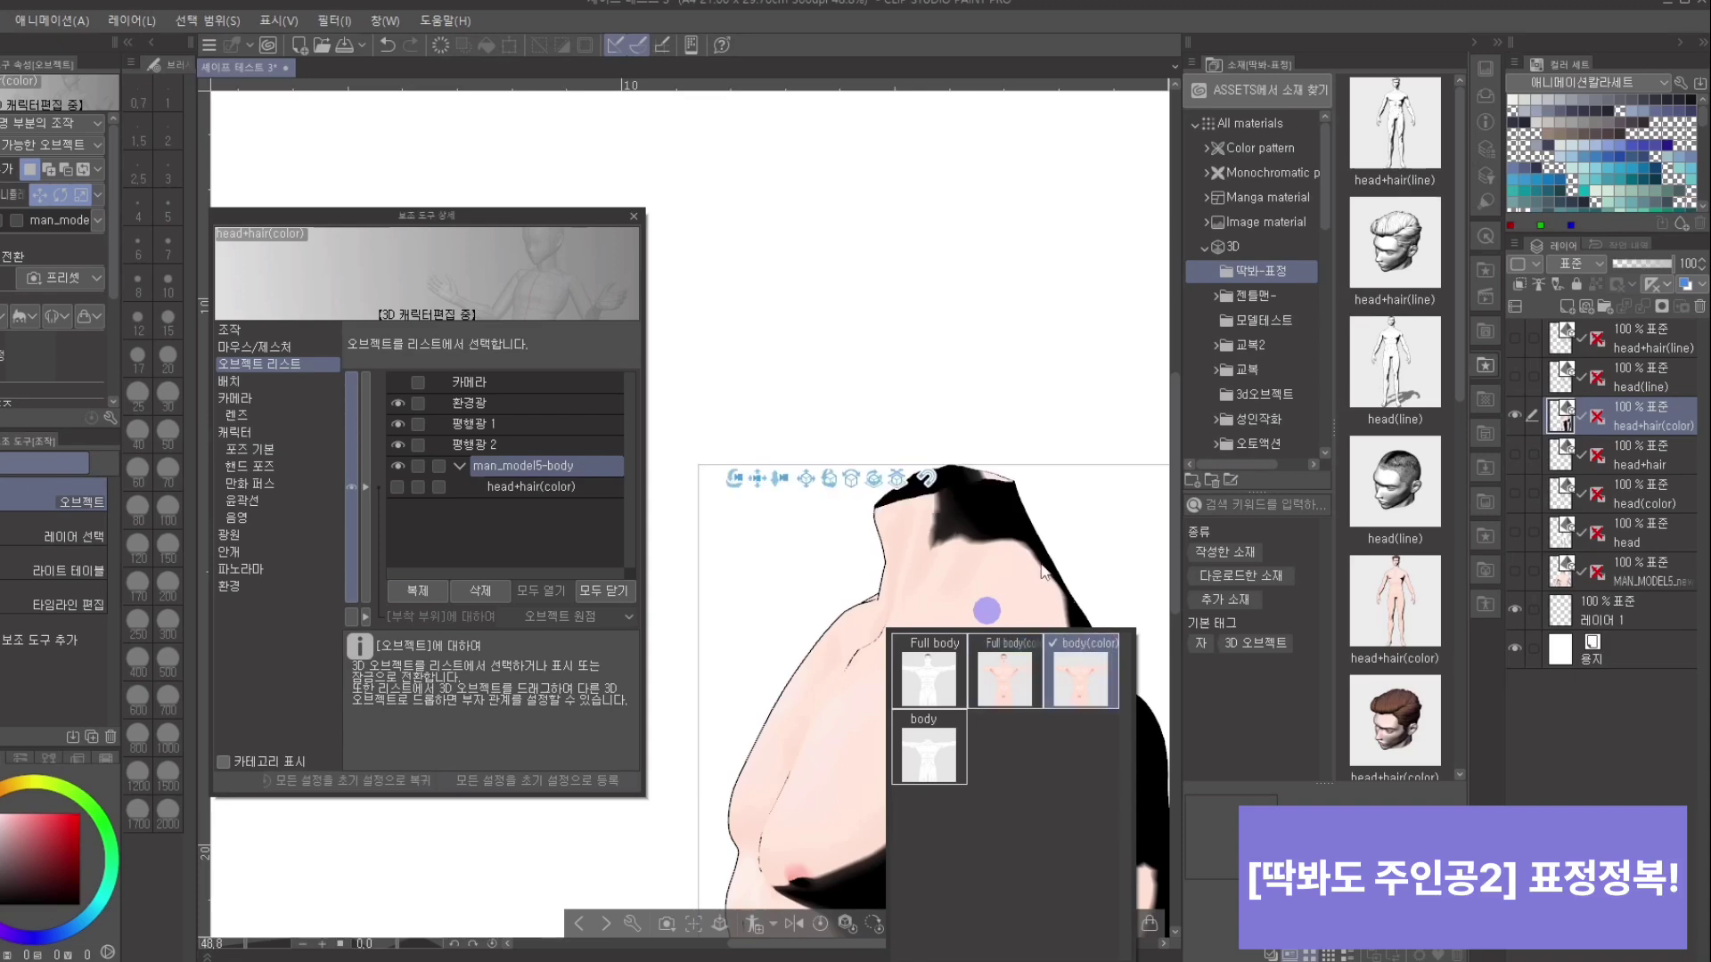
# Step: Show the head+hair(color) object again and return its backward-tilted head to the upright pose on the body
pyautogui.click(396, 488)
pyautogui.click(397, 487)
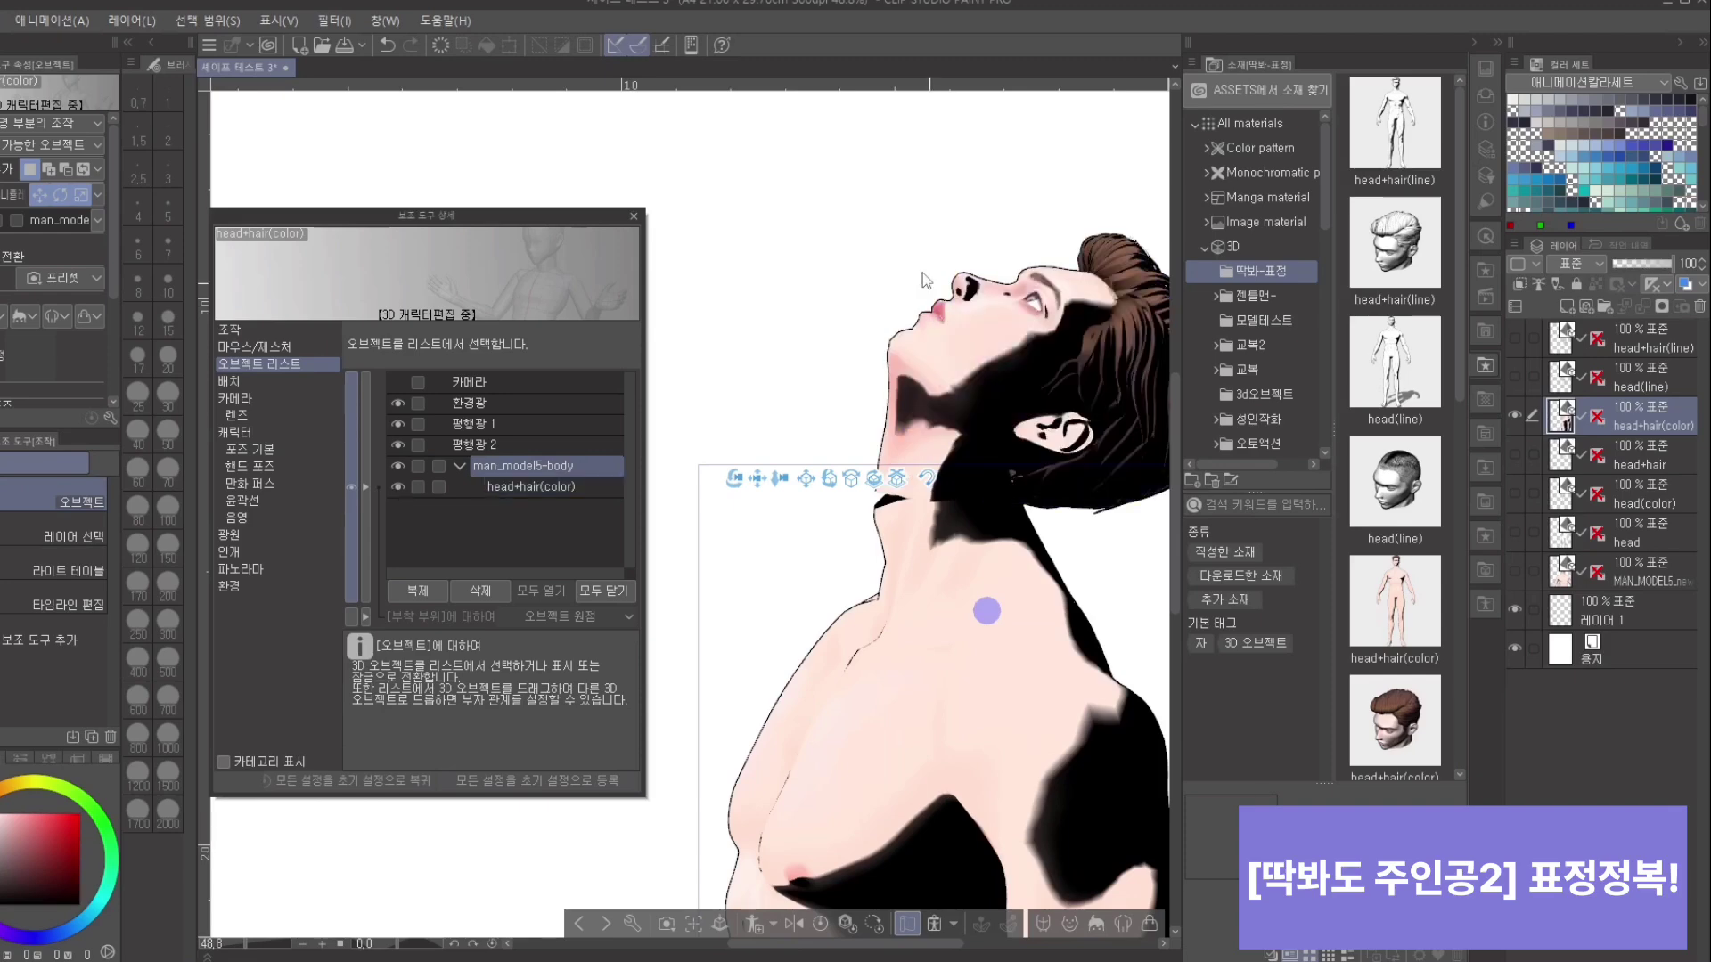
pyautogui.click(936, 356)
pyautogui.click(987, 439)
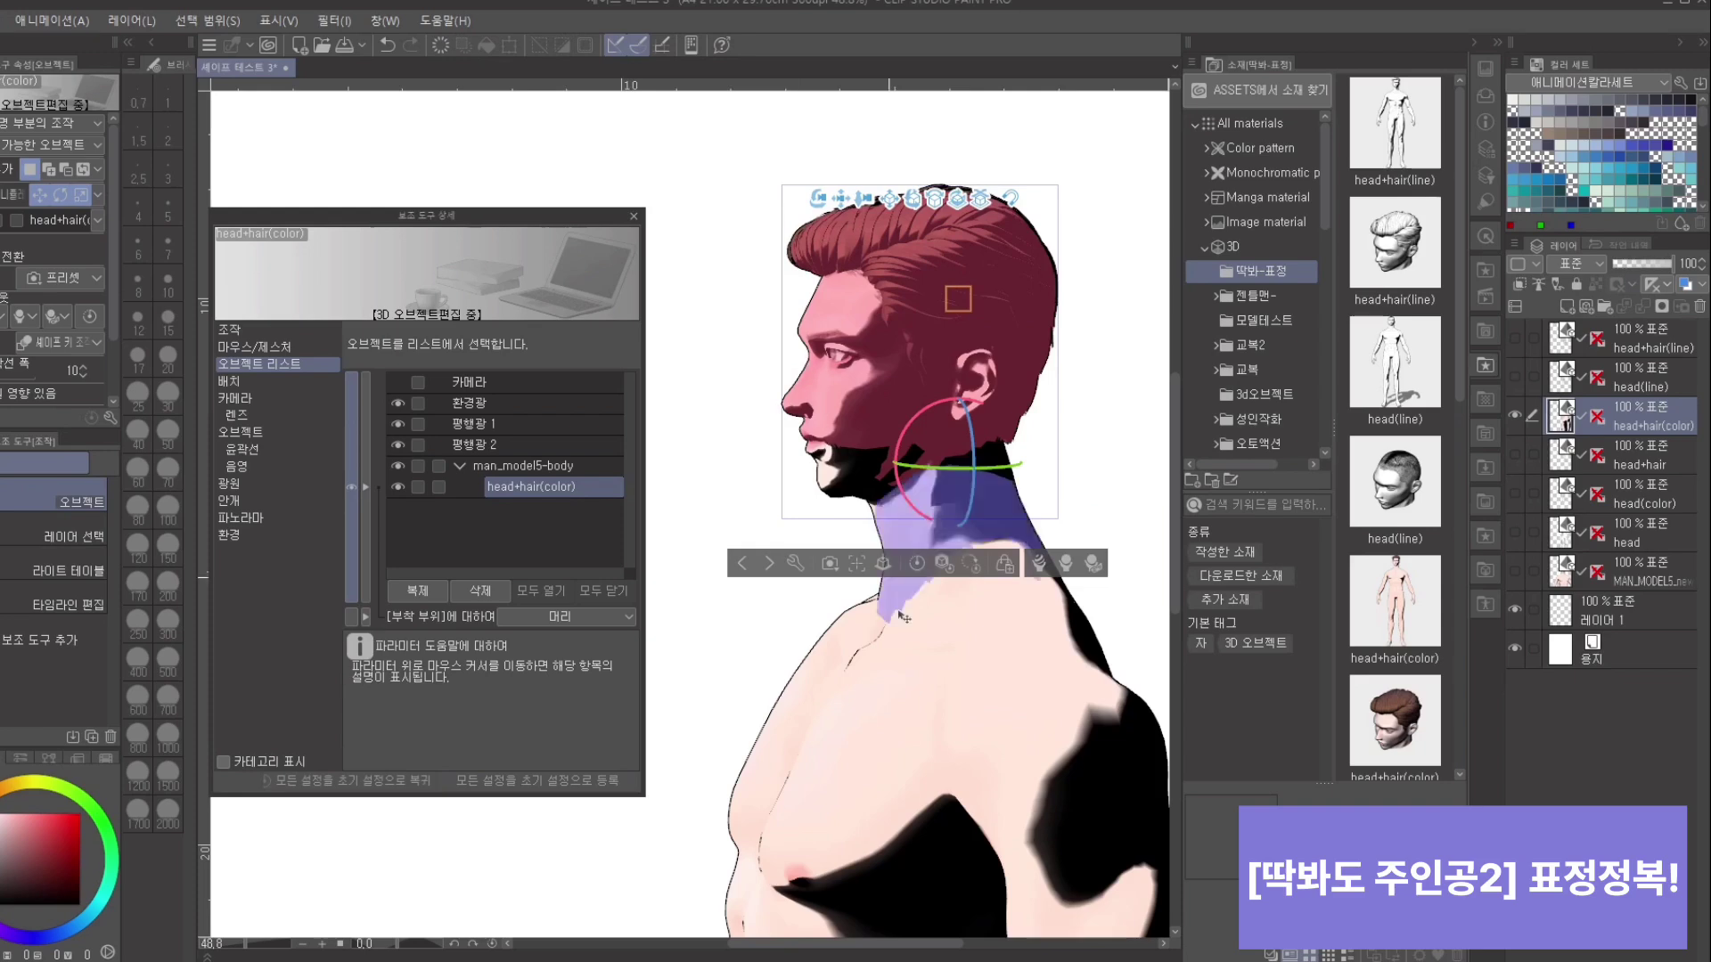
pyautogui.click(987, 611)
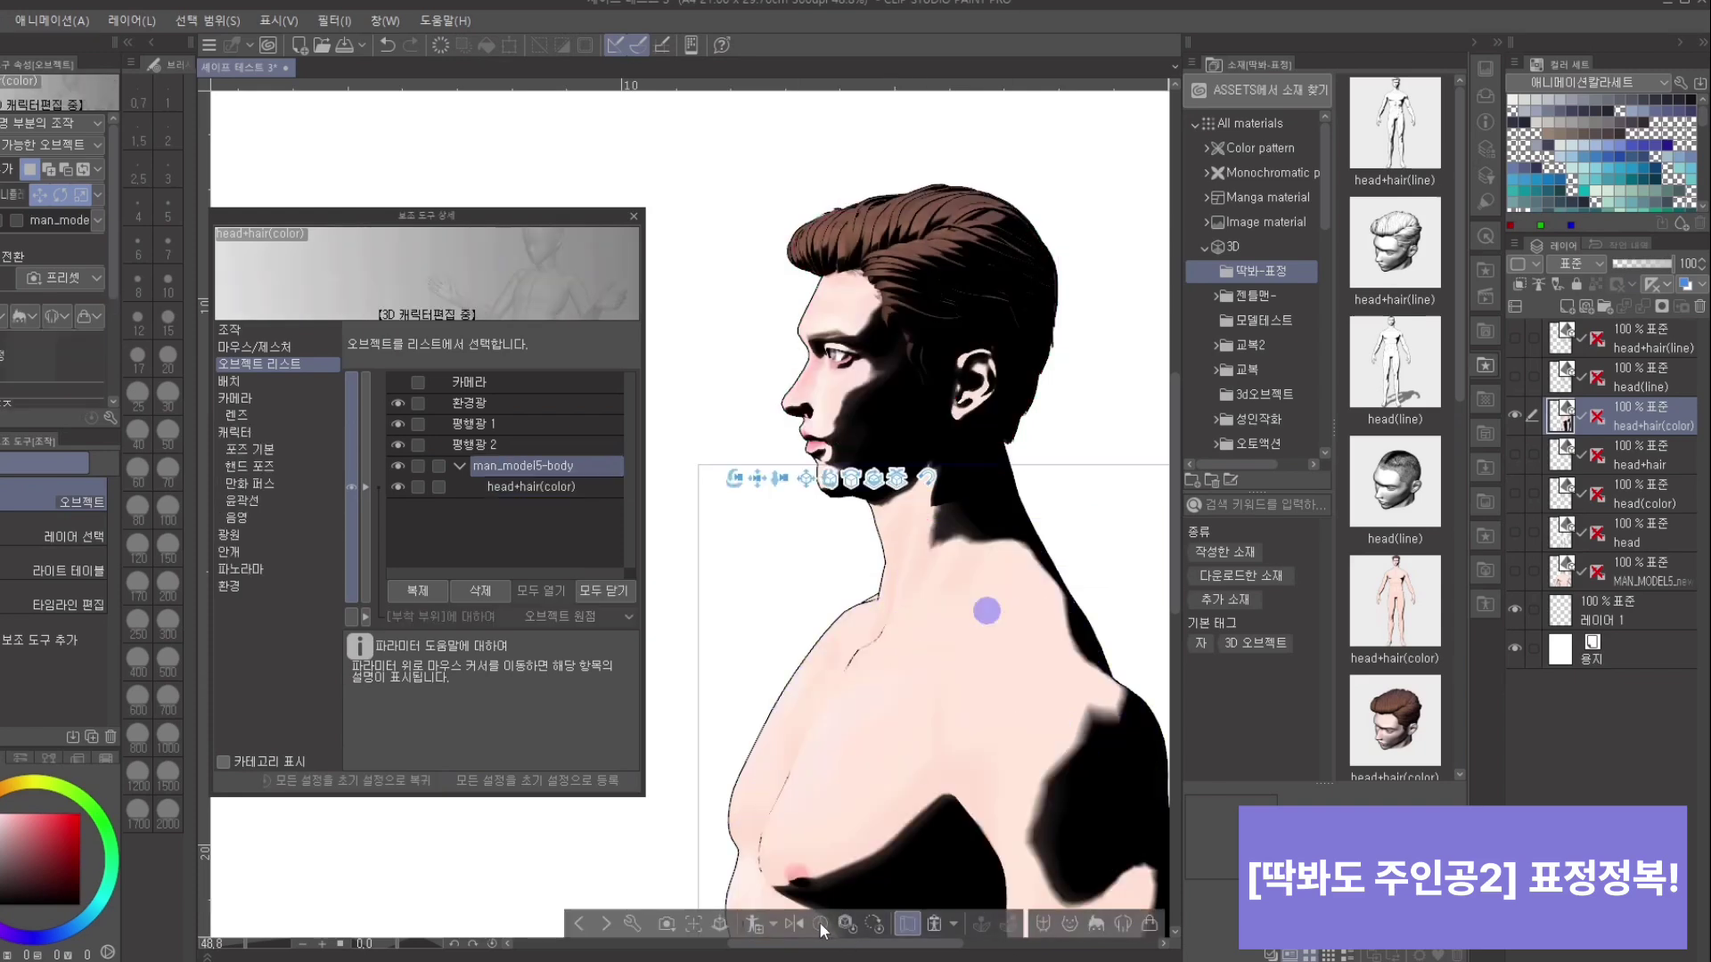
# Step: View the model from the front and bring up the shape key controls of the head+hair(color) object
pyautogui.moveTo(729, 623); pyautogui.dragTo(1022, 448)
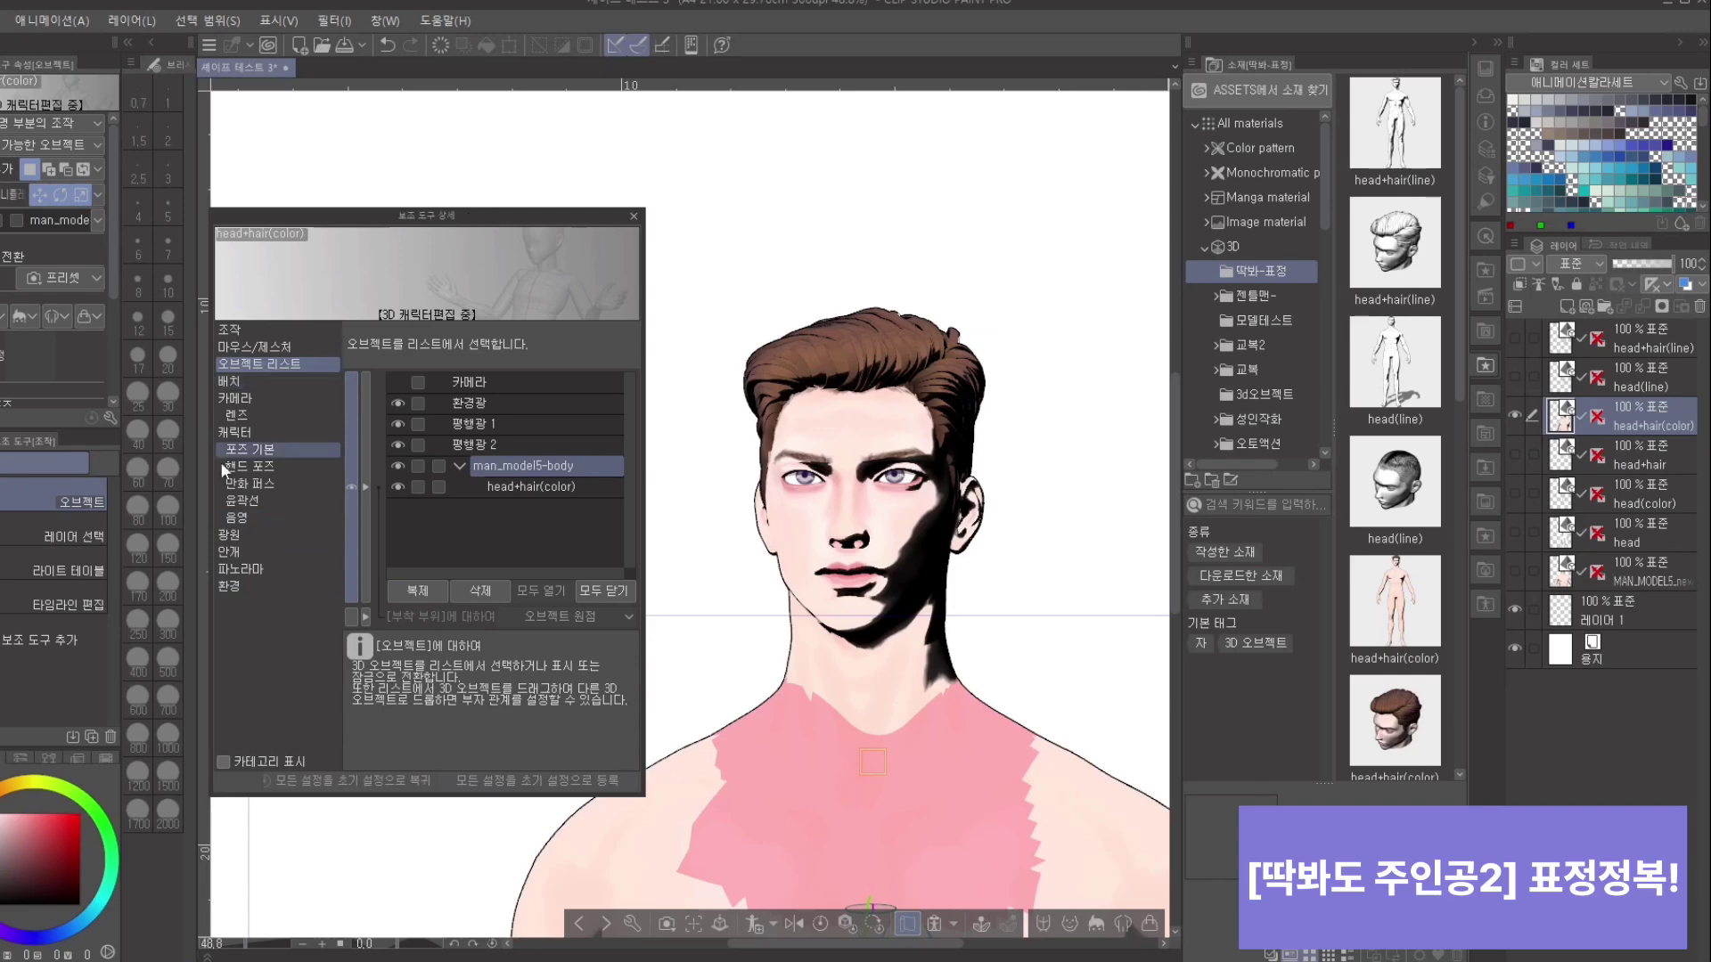
pyautogui.click(898, 426)
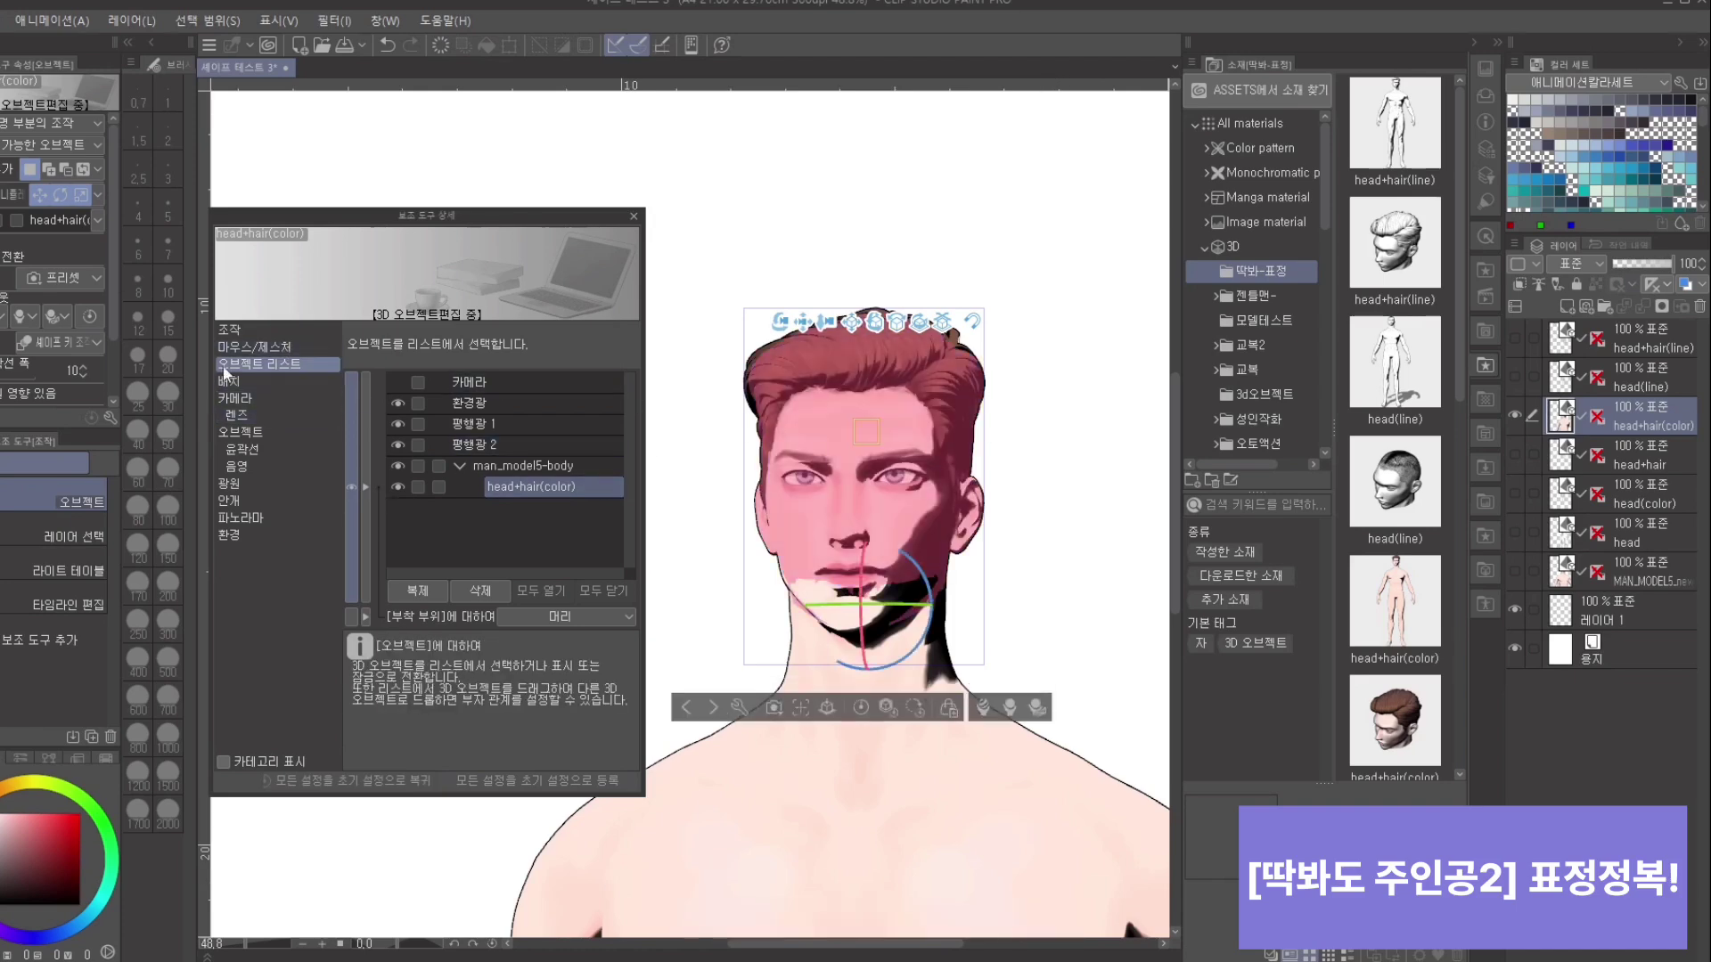
pyautogui.click(241, 433)
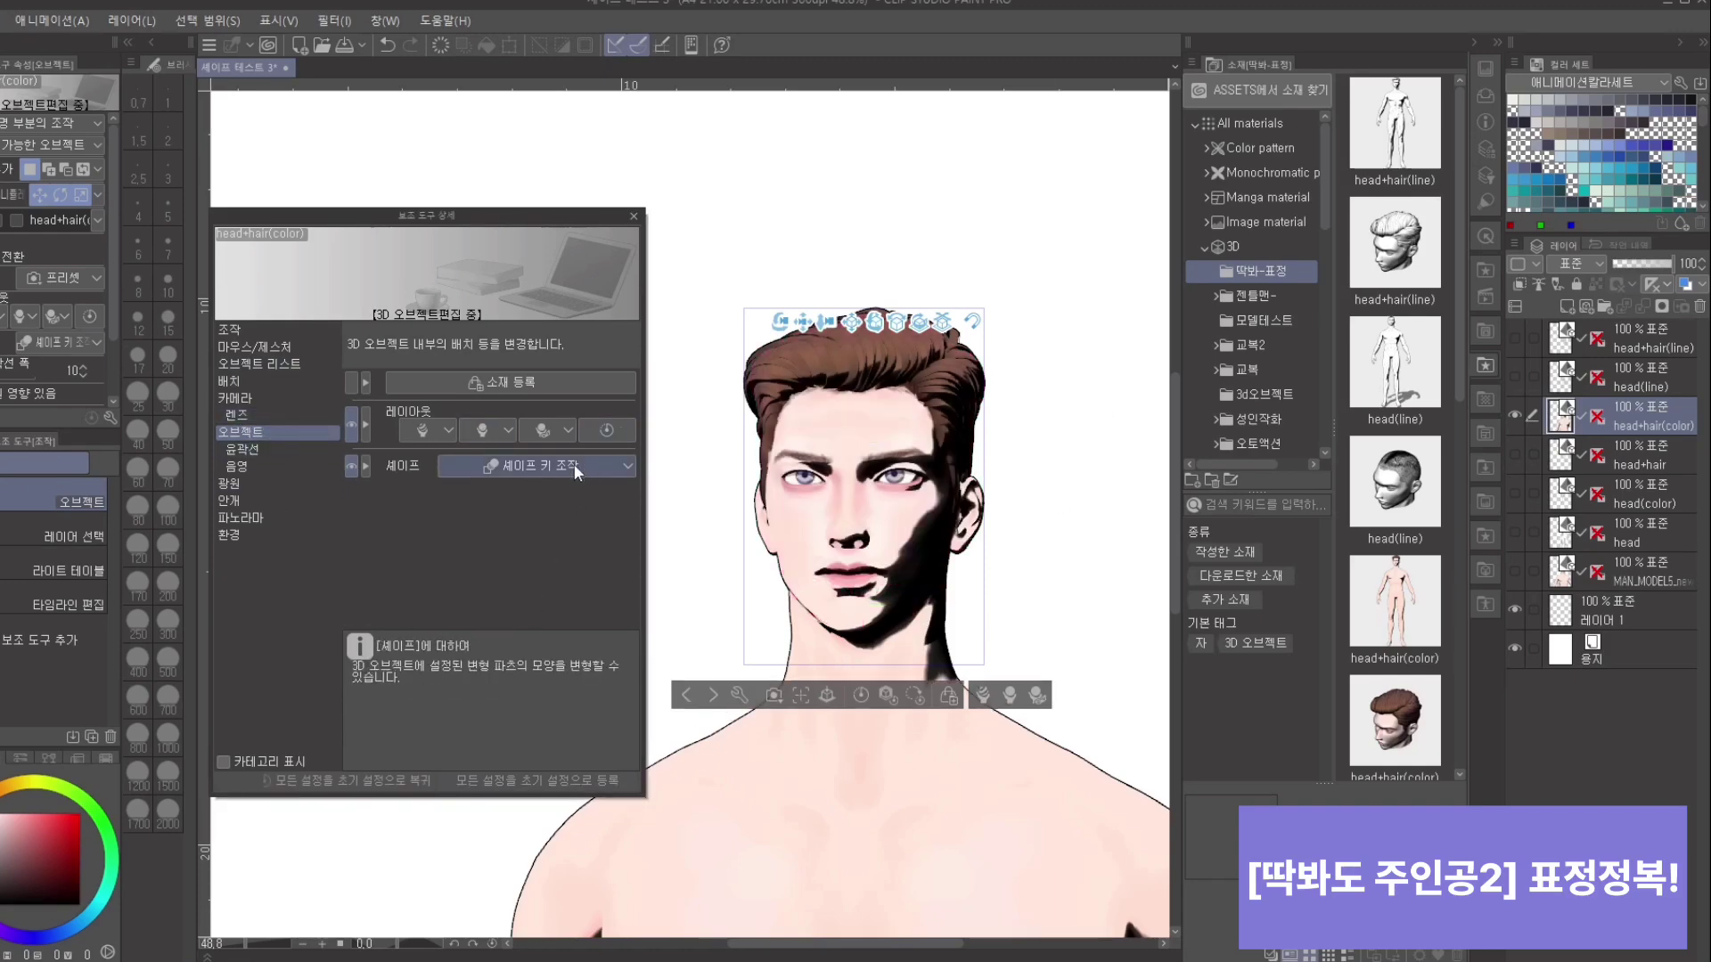
pyautogui.click(628, 467)
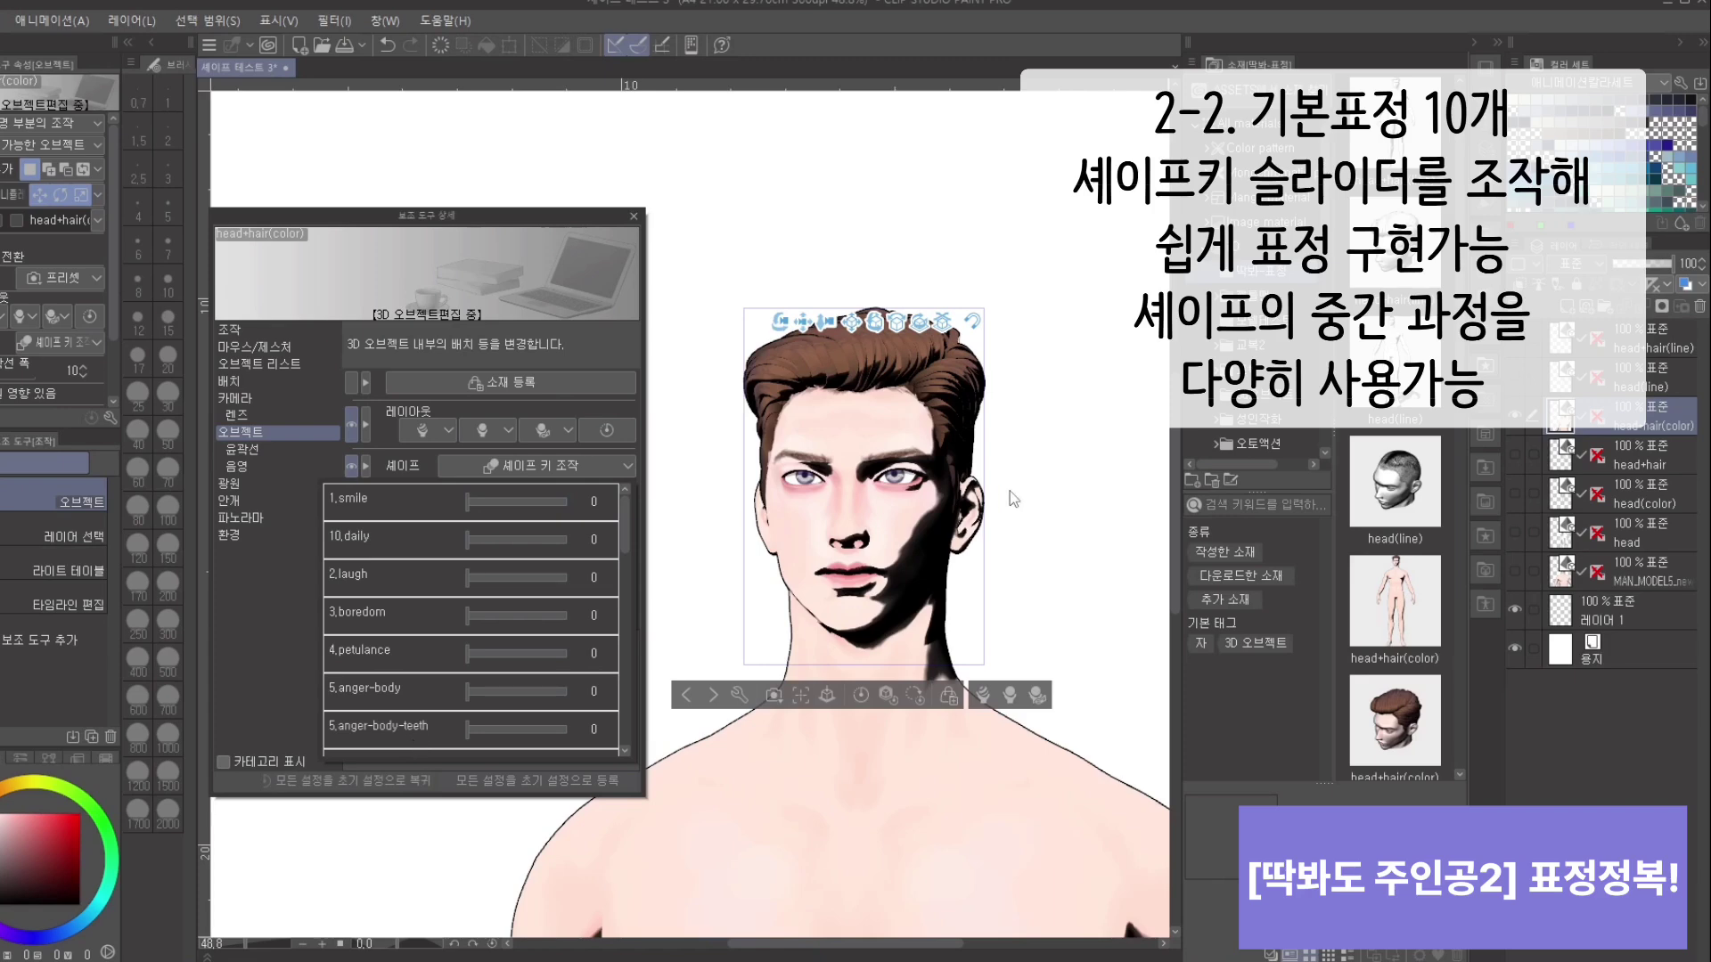
pyautogui.click(1096, 481)
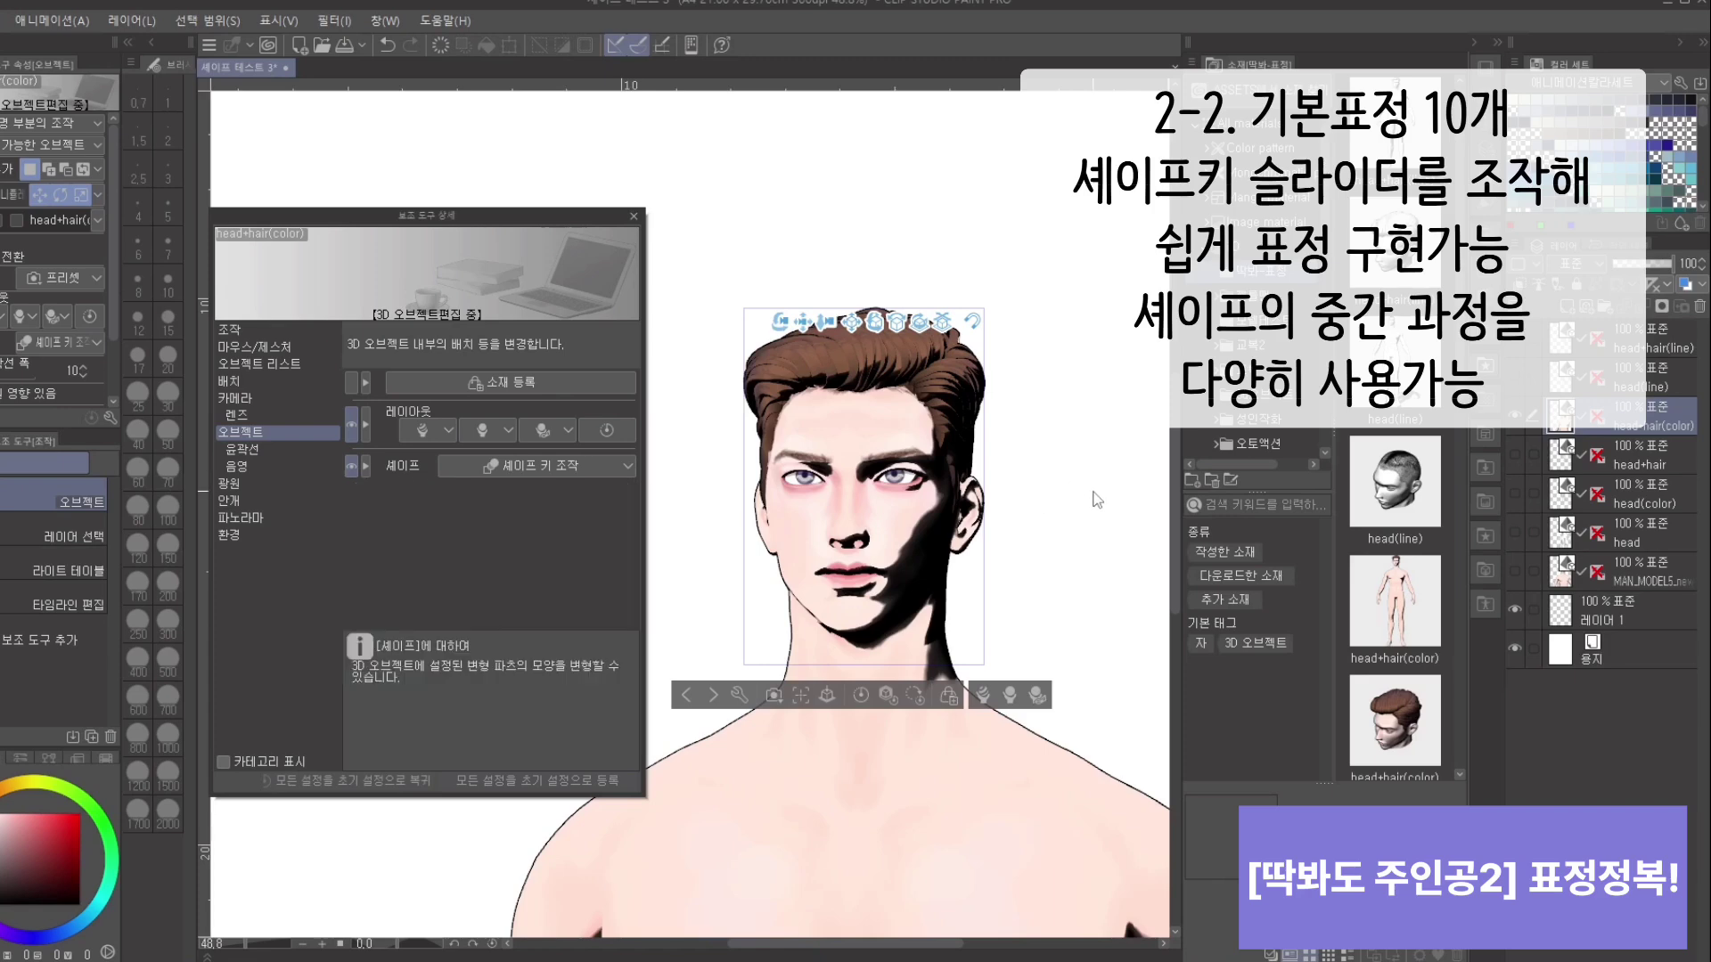
# Step: Set the head's 10.daily shape key to 100 and examine the expression from a slightly different angle
pyautogui.scroll(5, 1082, 469)
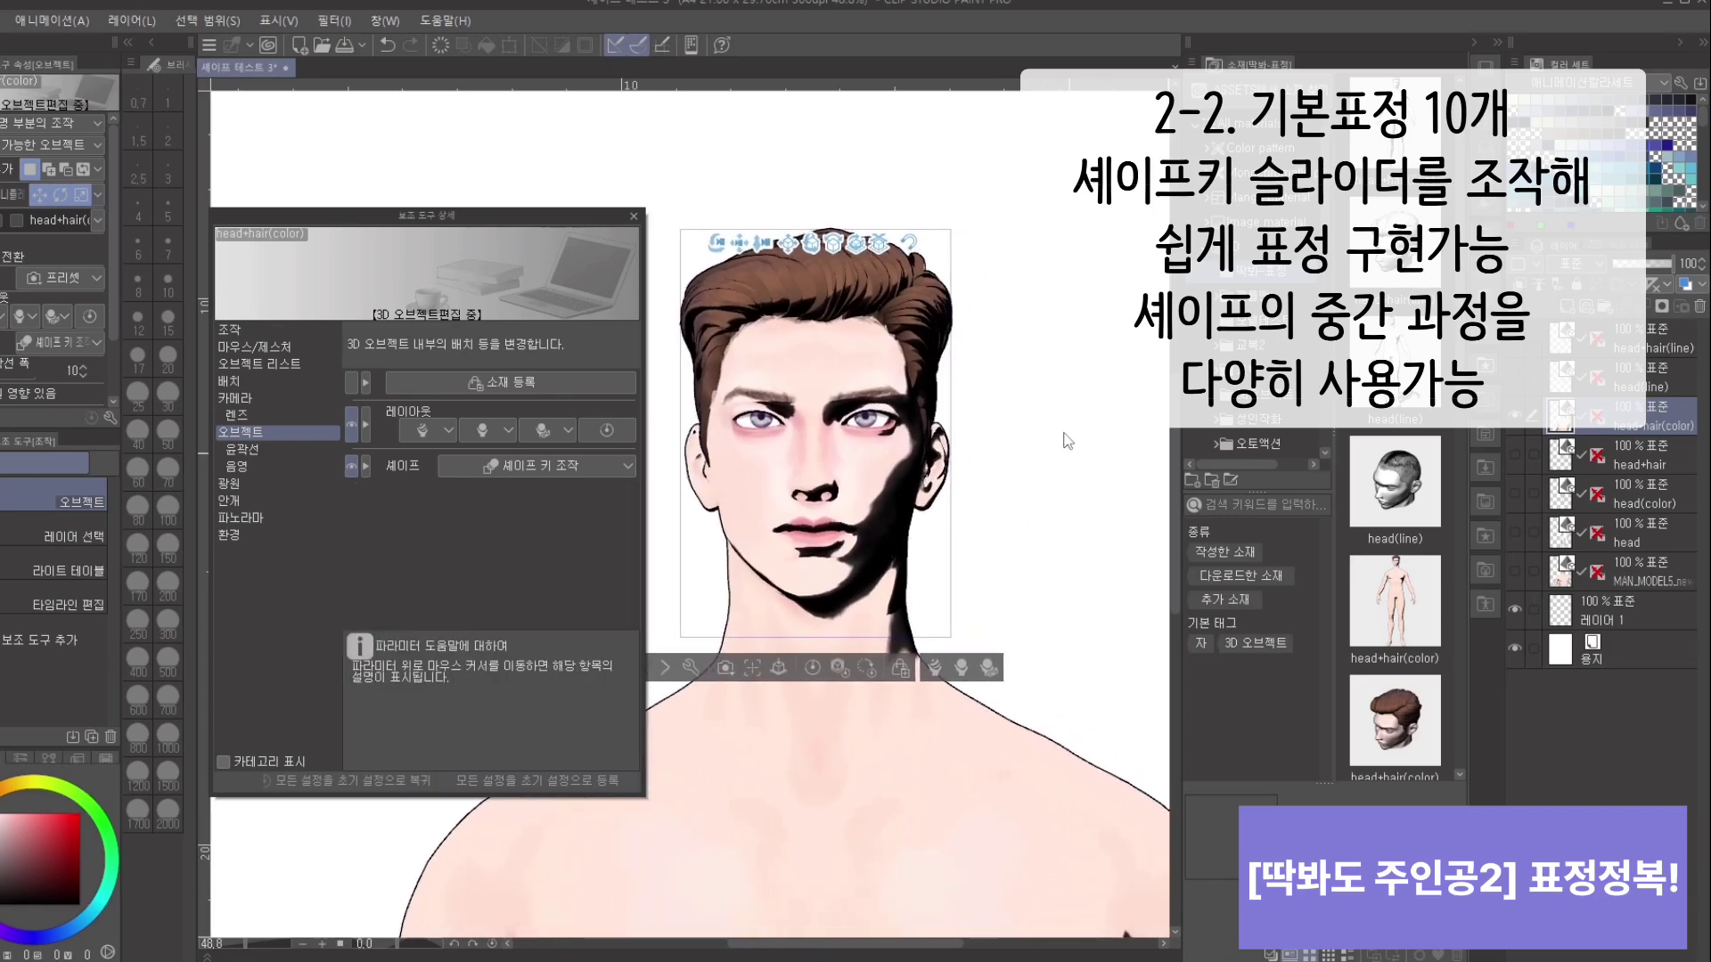
pyautogui.moveTo(1071, 466); pyautogui.dragTo(1115, 561)
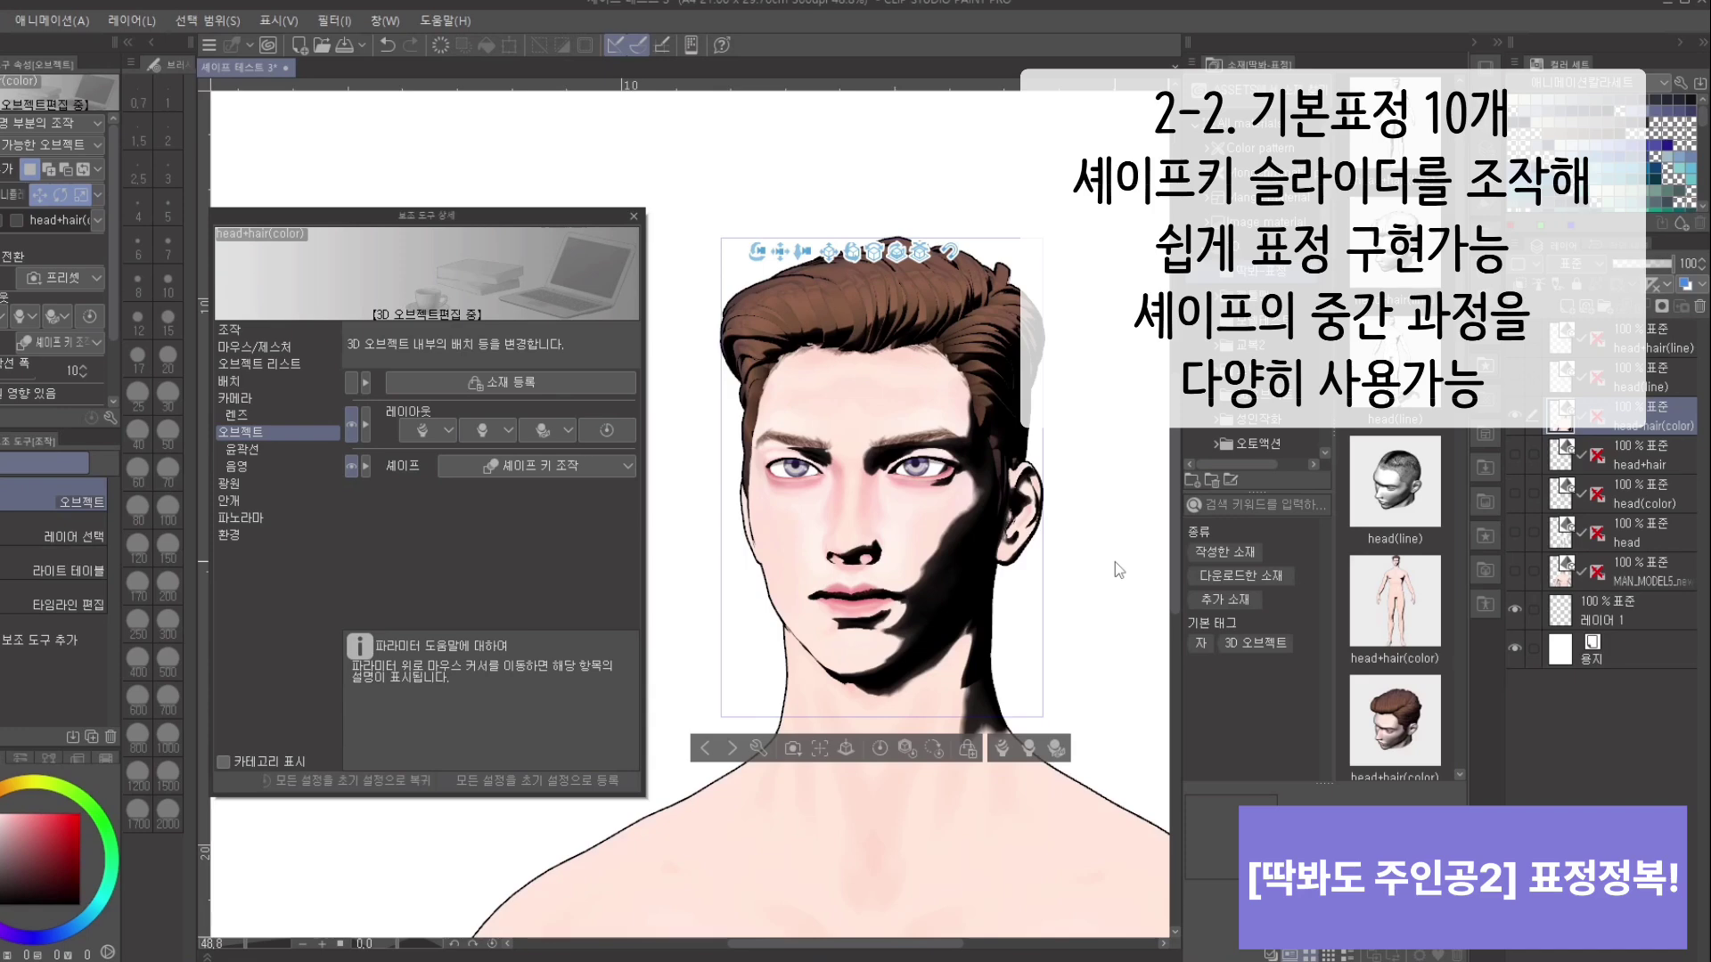
pyautogui.scroll(-1, 1121, 578)
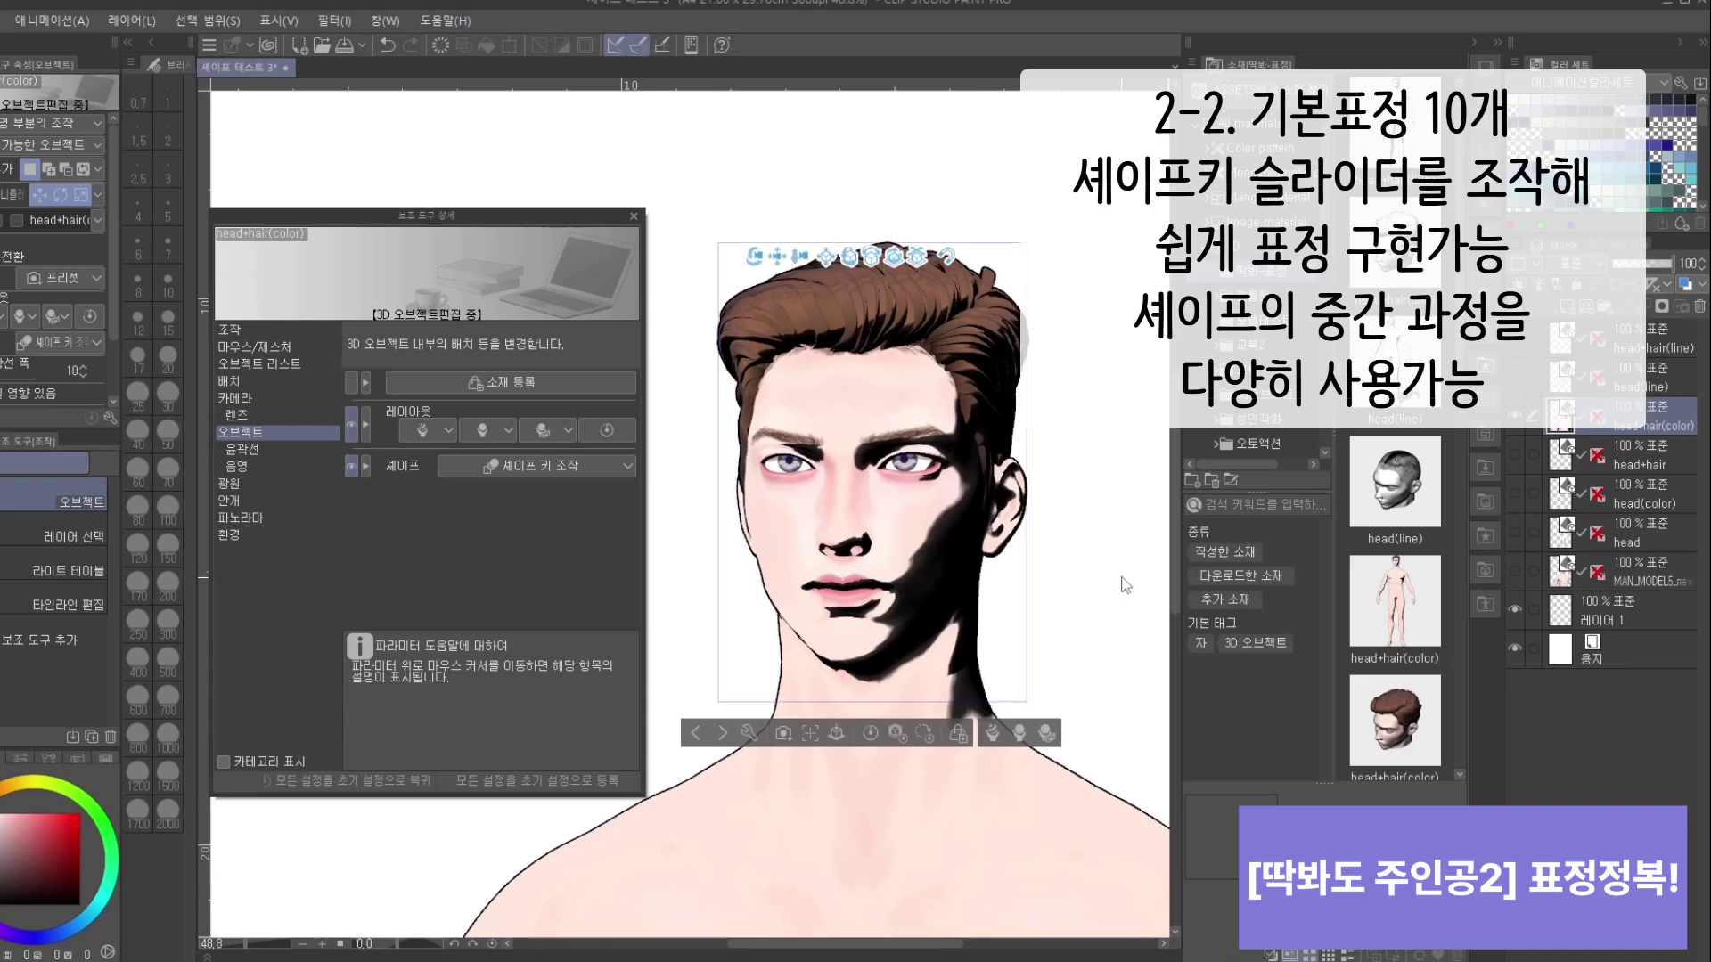
pyautogui.moveTo(1121, 577)
pyautogui.mouseDown()
pyautogui.moveTo(1100, 568)
pyautogui.moveTo(1107, 589)
pyautogui.mouseUp()
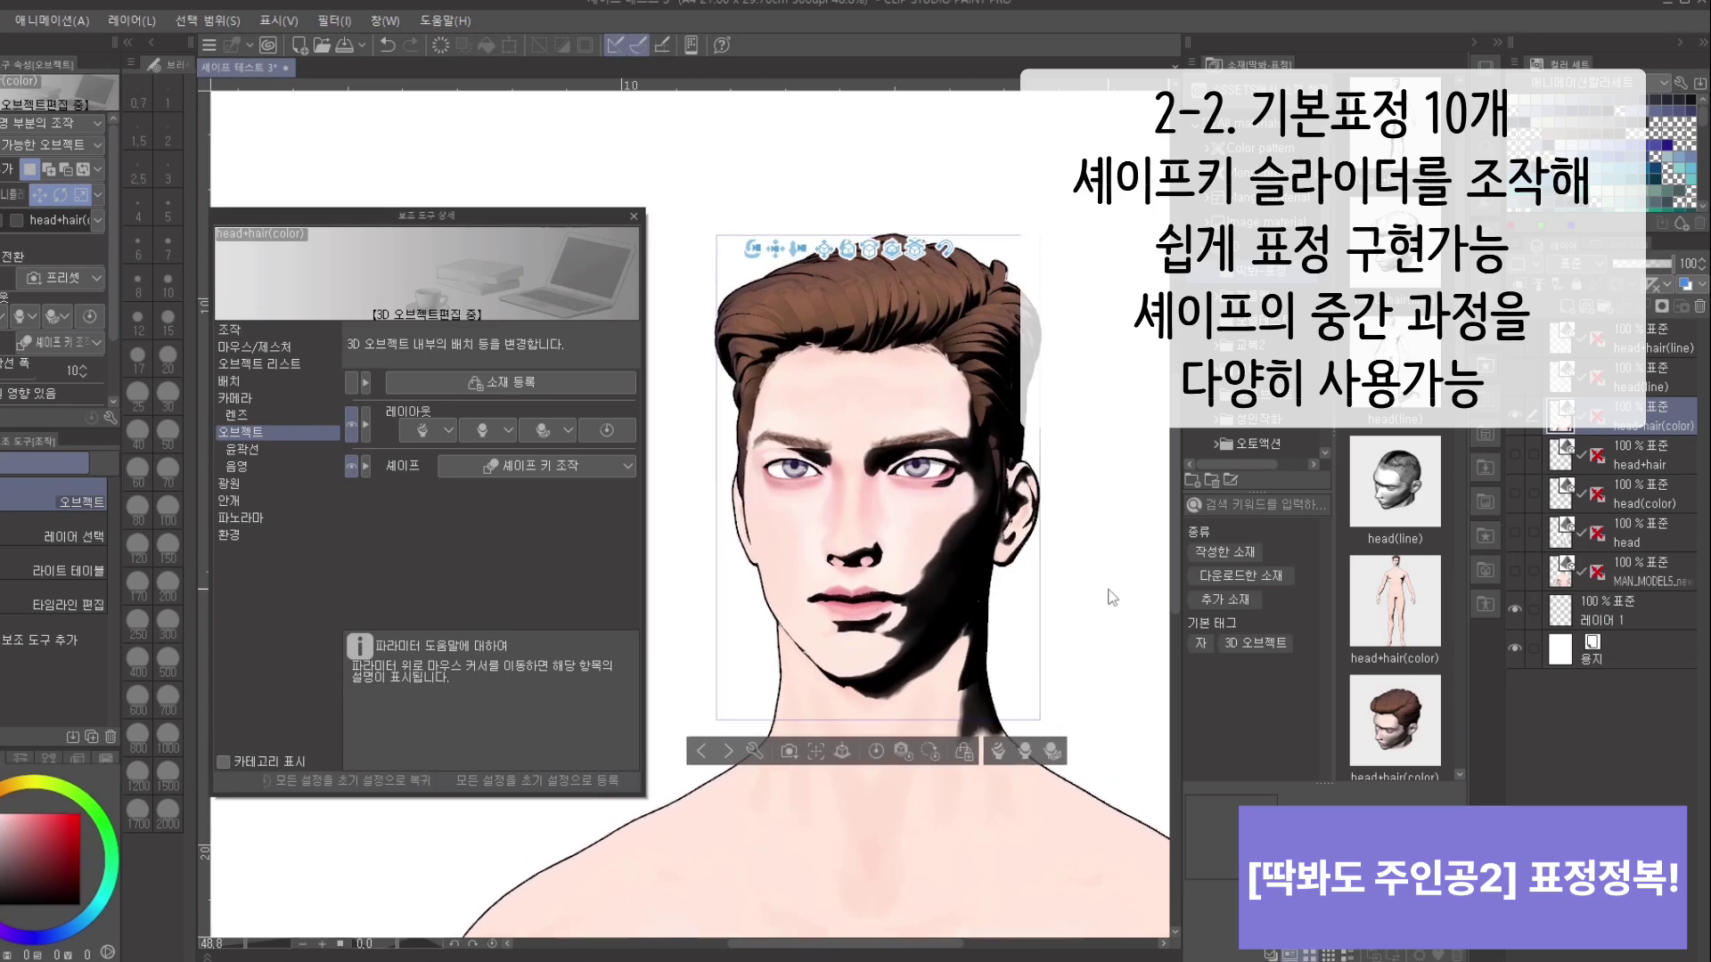
pyautogui.scroll(-2, 1114, 599)
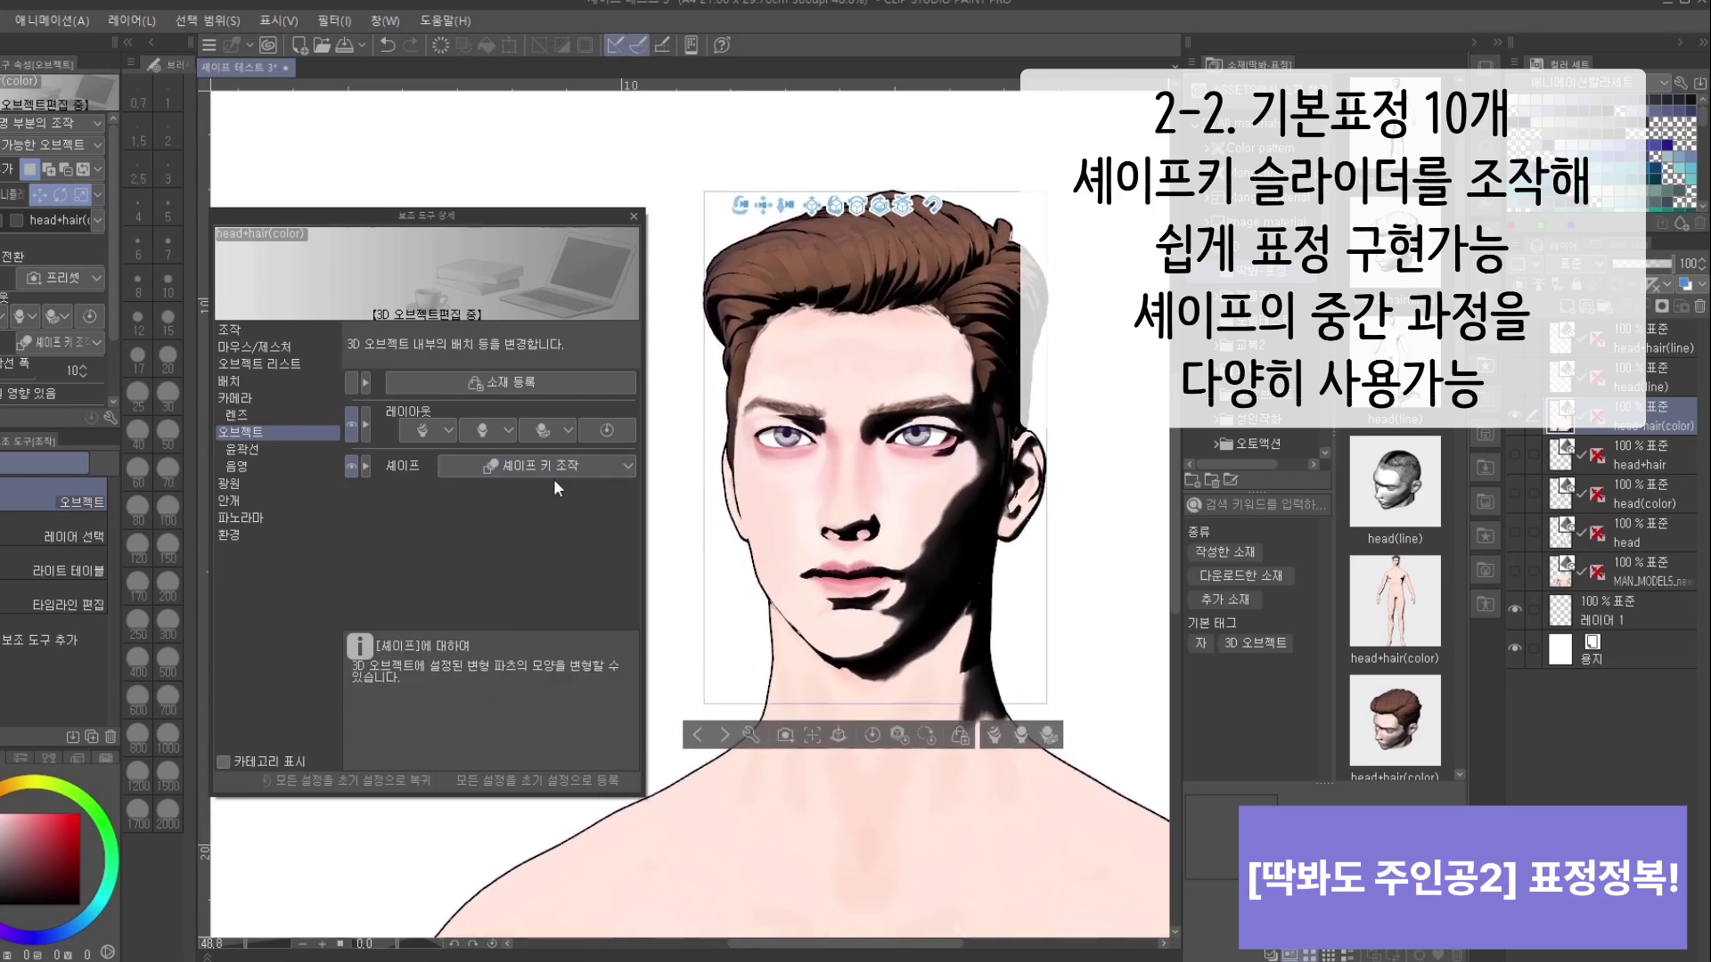
pyautogui.click(553, 469)
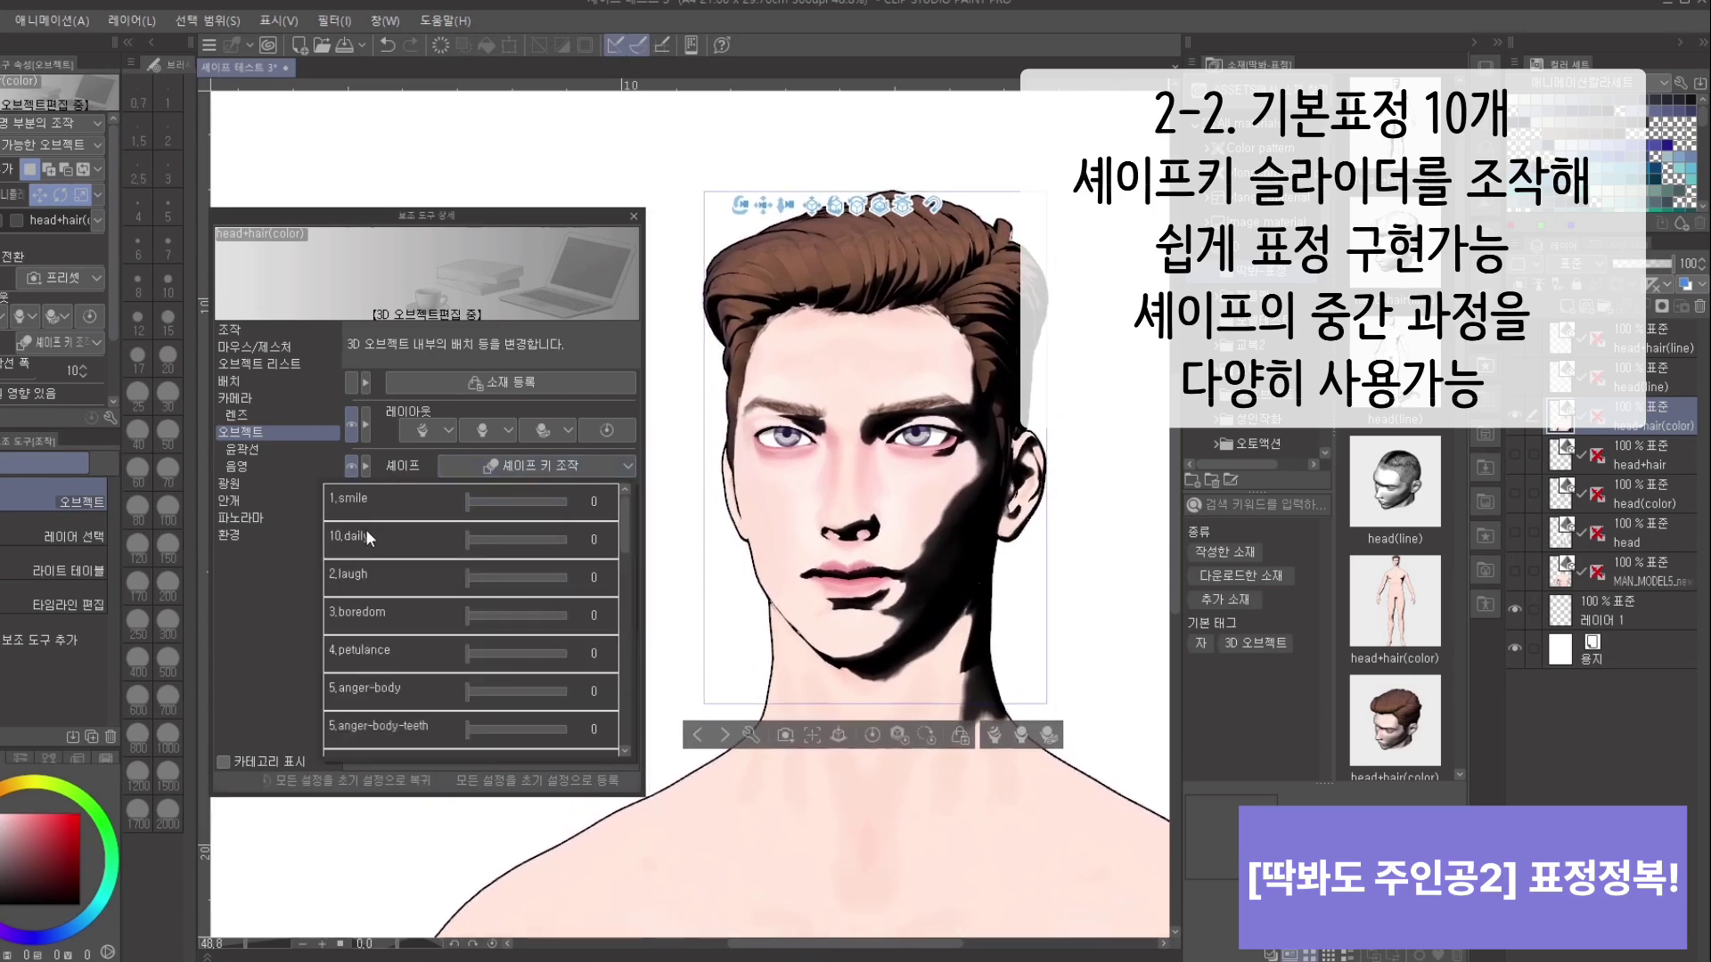
pyautogui.moveTo(465, 499)
pyautogui.mouseDown()
pyautogui.moveTo(613, 495)
pyautogui.moveTo(440, 505)
pyautogui.mouseUp()
pyautogui.moveTo(522, 540); pyautogui.dragTo(585, 543)
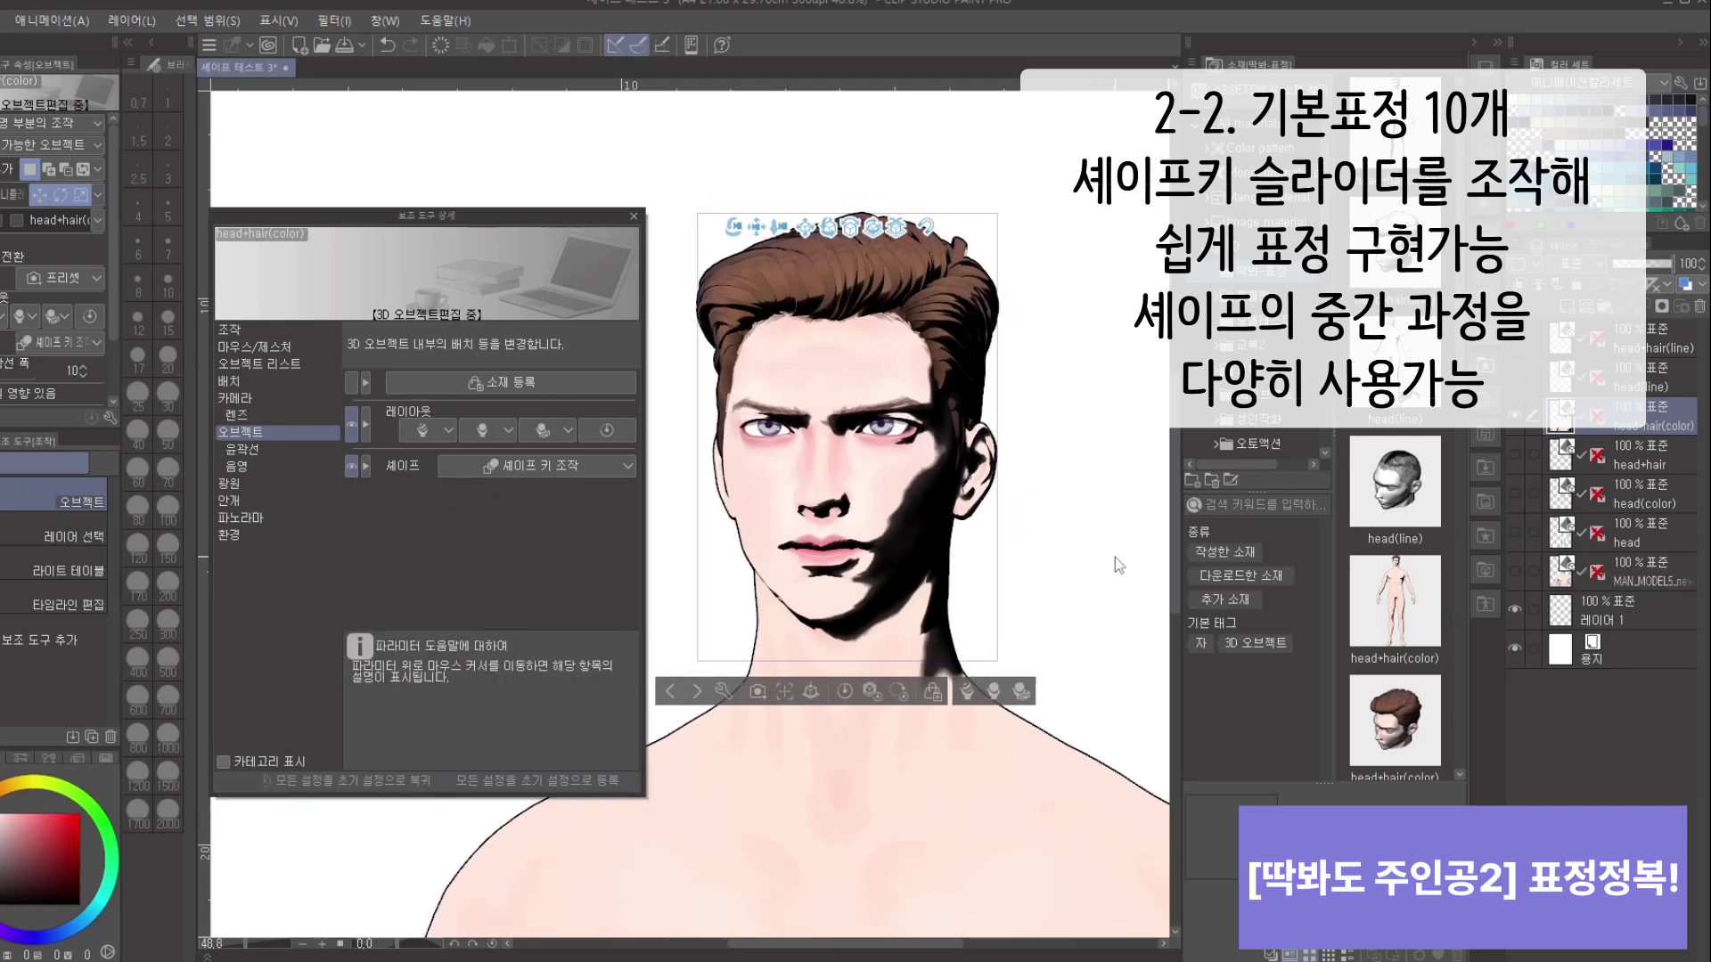
pyautogui.moveTo(1115, 558)
pyautogui.mouseDown()
pyautogui.moveTo(1114, 639)
pyautogui.moveTo(1086, 588)
pyautogui.moveTo(1003, 584)
pyautogui.moveTo(1123, 580)
pyautogui.moveTo(1107, 580)
pyautogui.mouseUp()
# Step: Set the 10.daily shape key to 0 and 2.laugh to 100, and view the laughing face from another angle
pyautogui.click(564, 473)
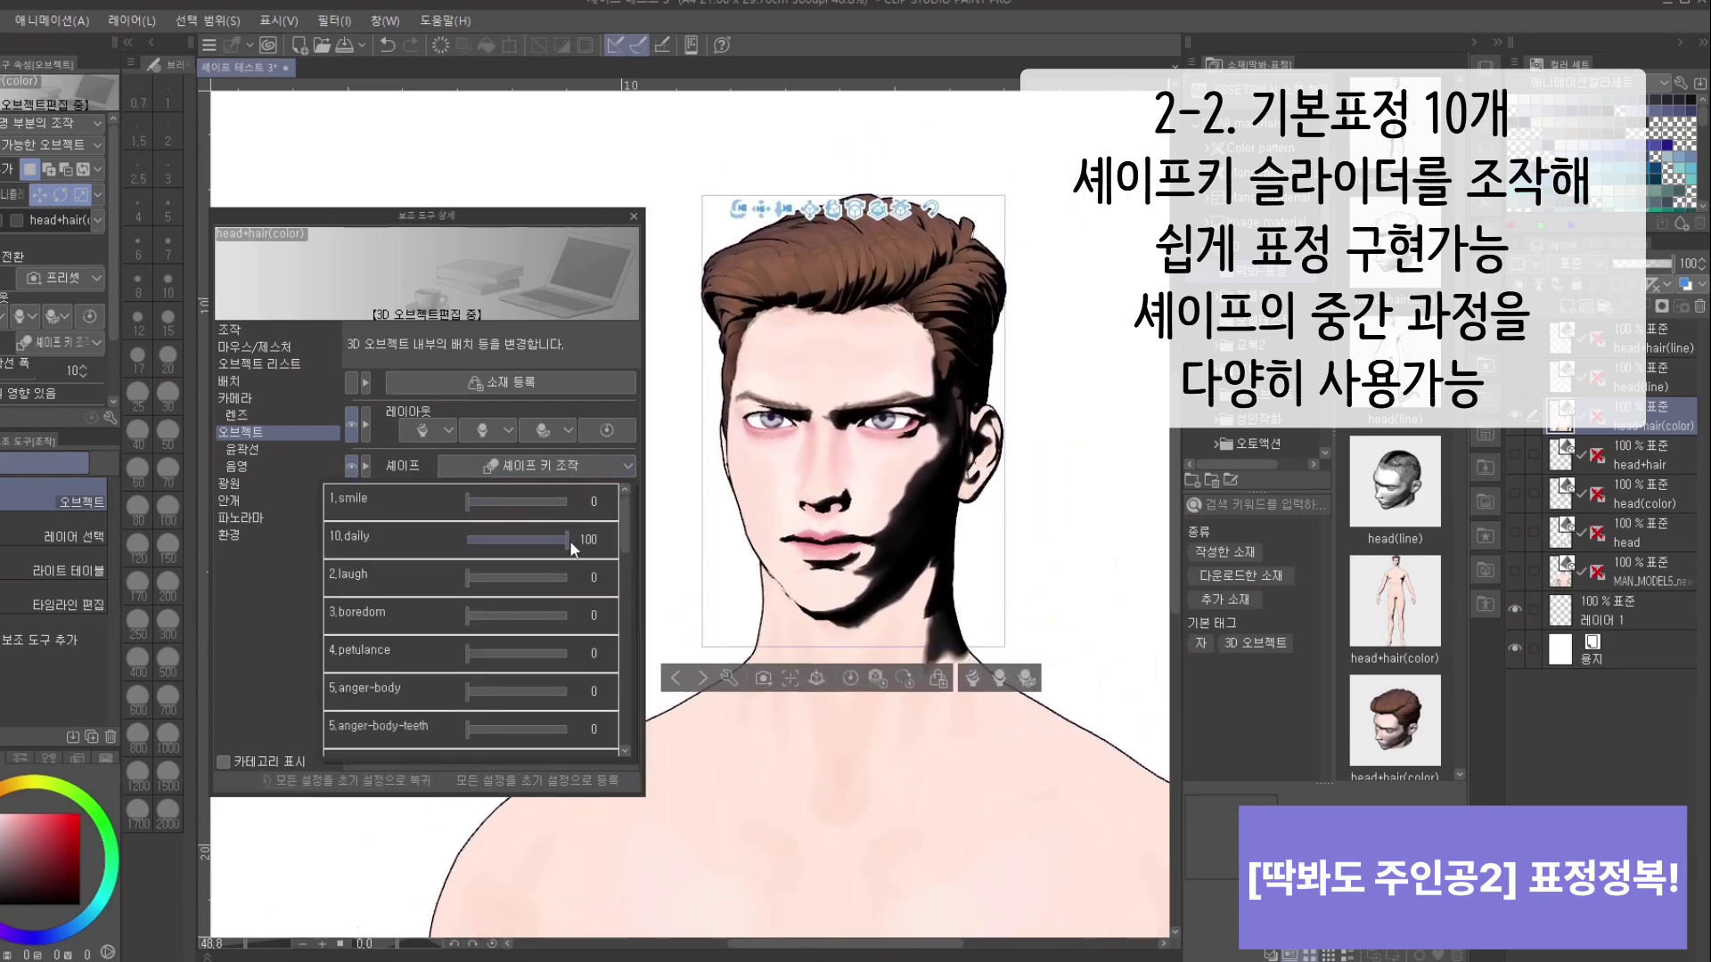
pyautogui.moveTo(512, 548); pyautogui.dragTo(592, 574)
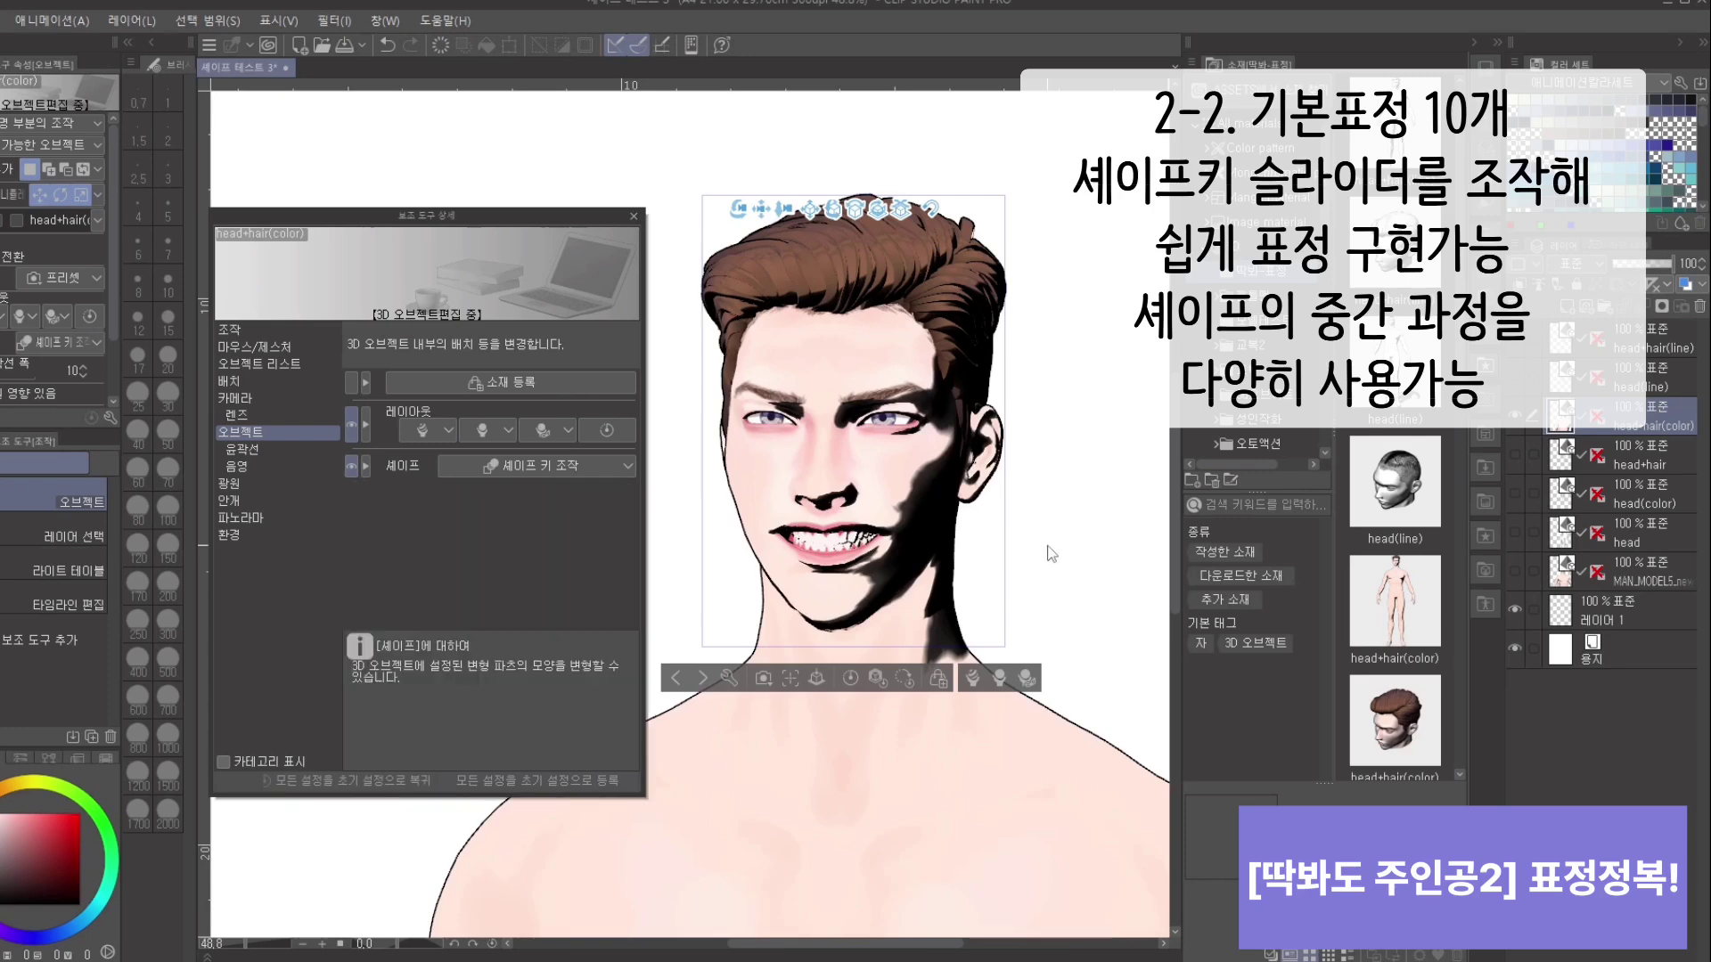
pyautogui.moveTo(1047, 530); pyautogui.dragTo(1089, 581)
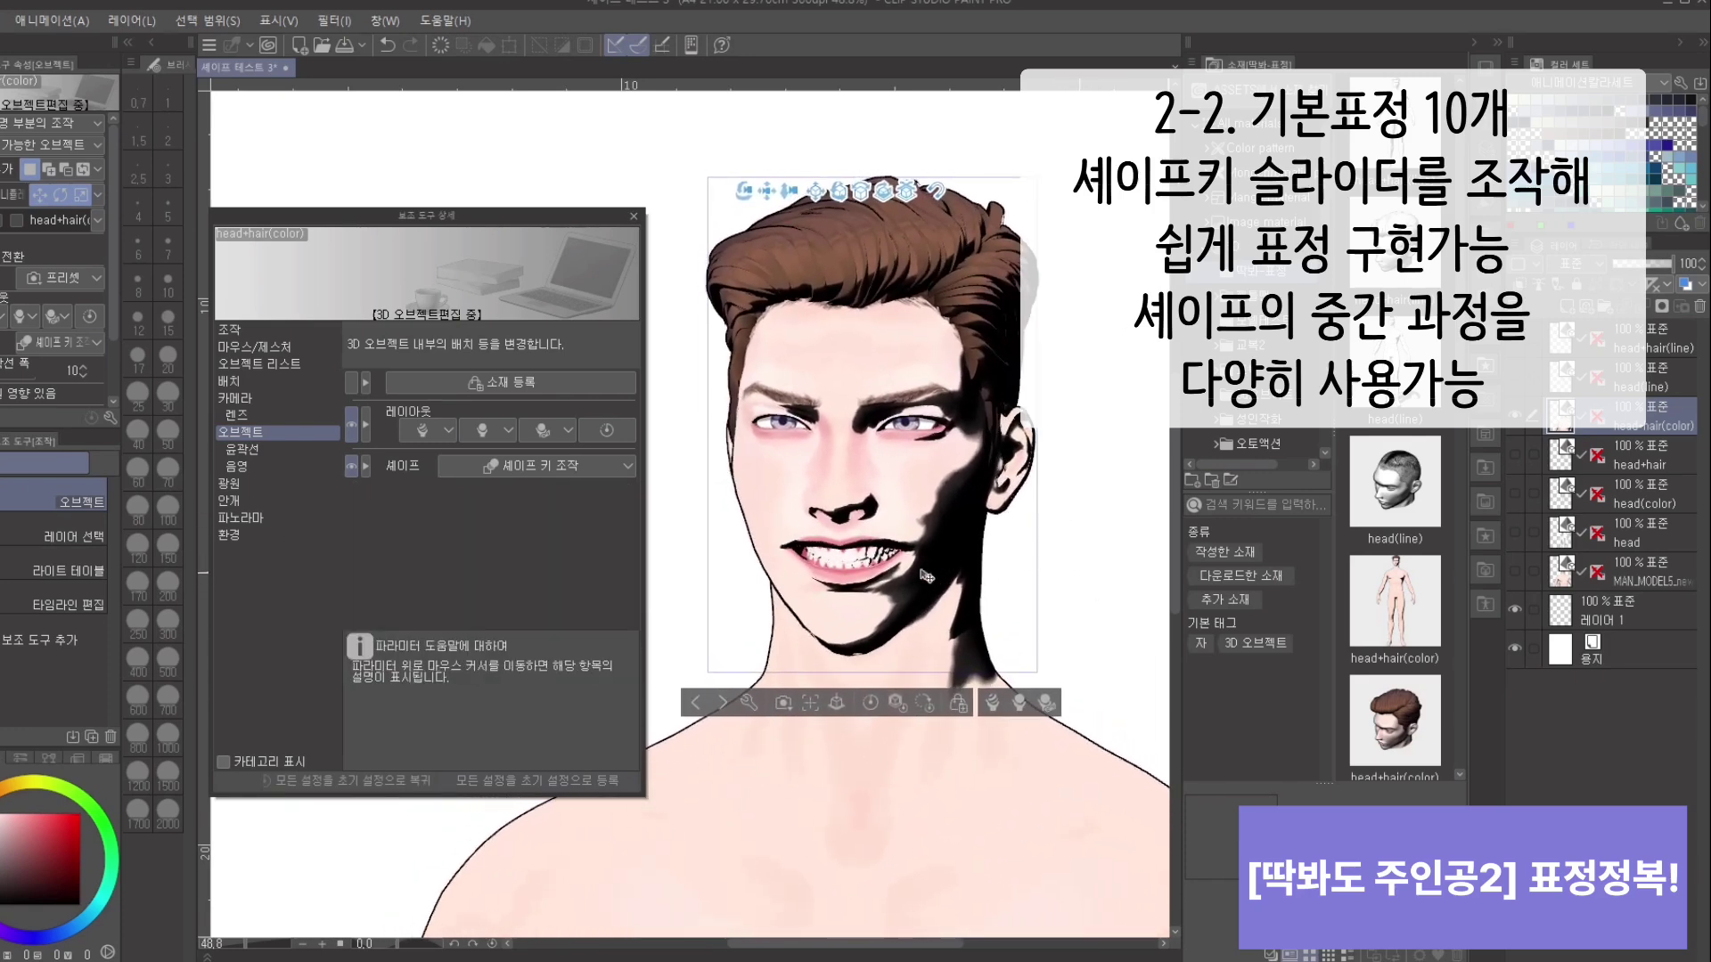
# Step: Test rotating the jaw joint of the laughing head, and reset its pose
pyautogui.click(862, 606)
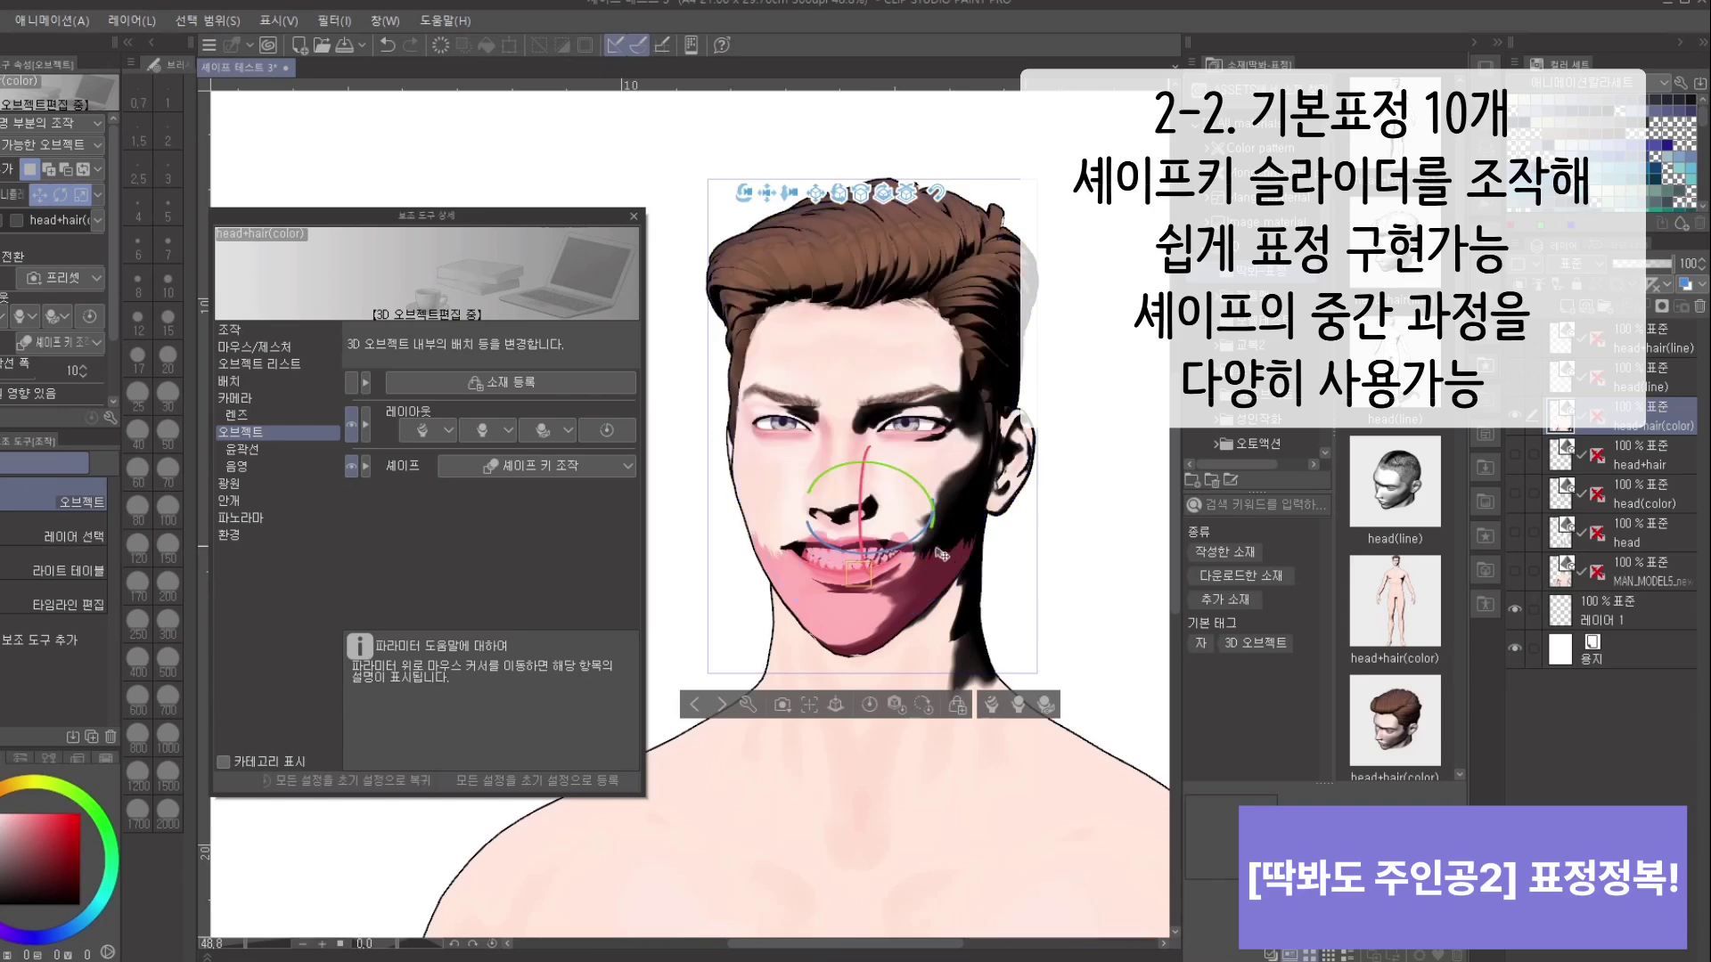
pyautogui.moveTo(864, 511); pyautogui.dragTo(864, 511)
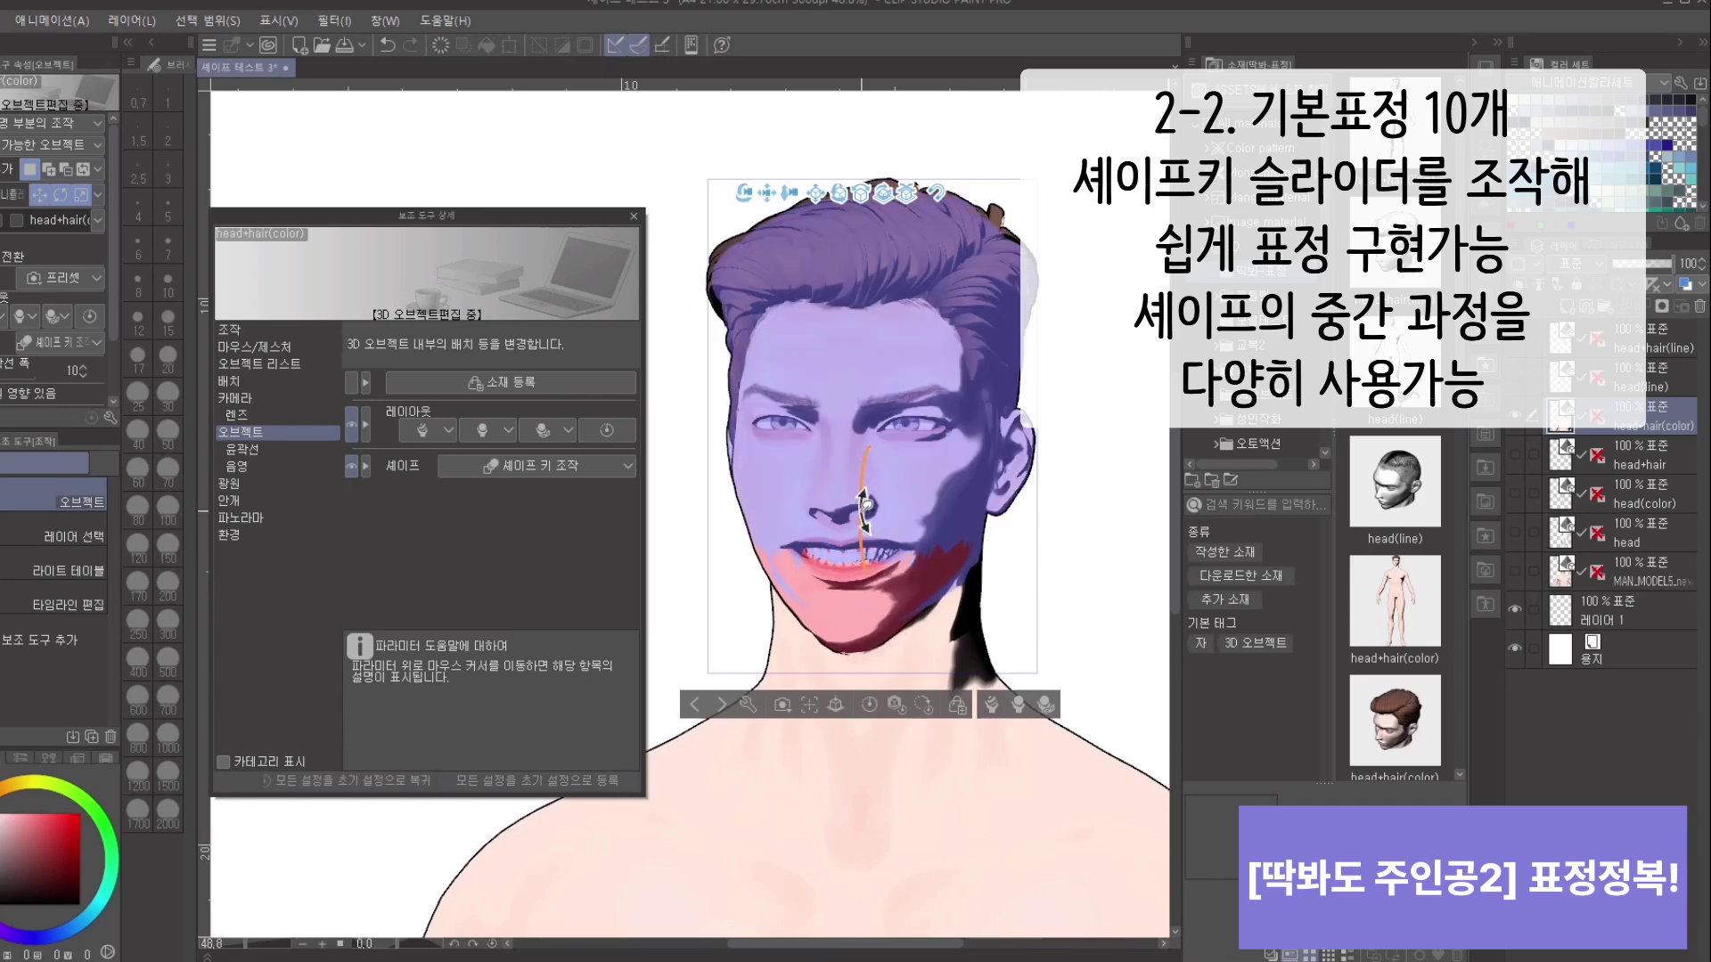
pyautogui.click(871, 704)
pyautogui.click(917, 425)
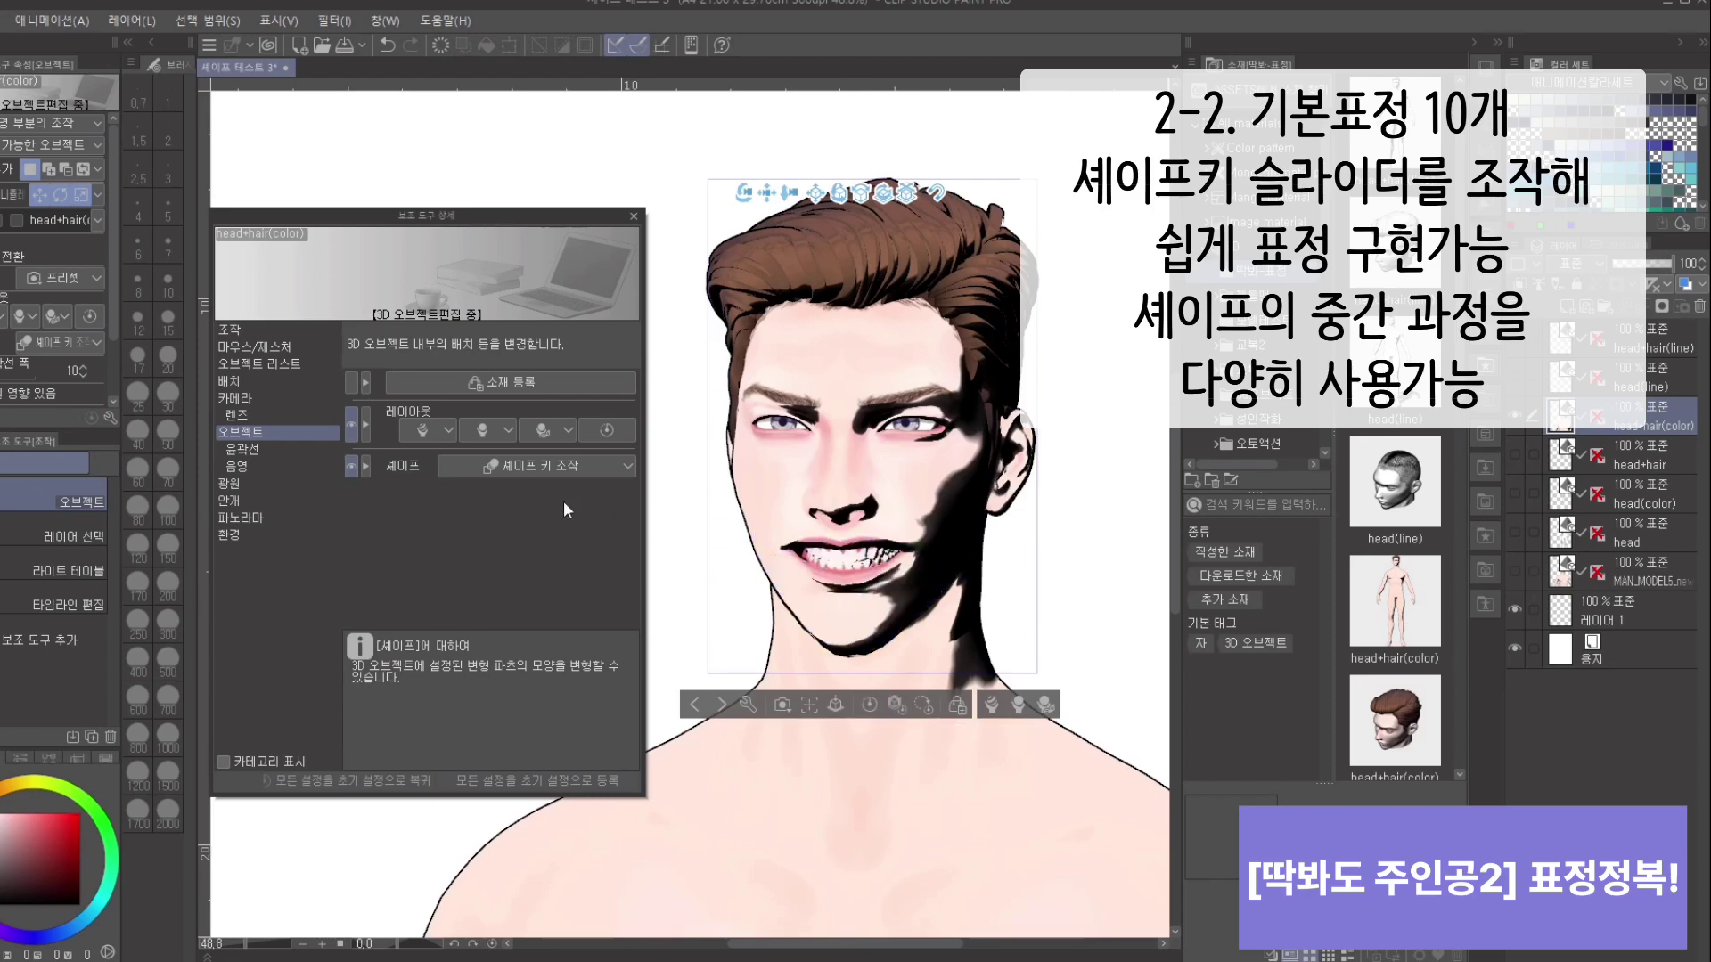
# Step: Remove the laugh shape key and give the face a bored, closed-mouth expression, viewed up close
pyautogui.click(589, 466)
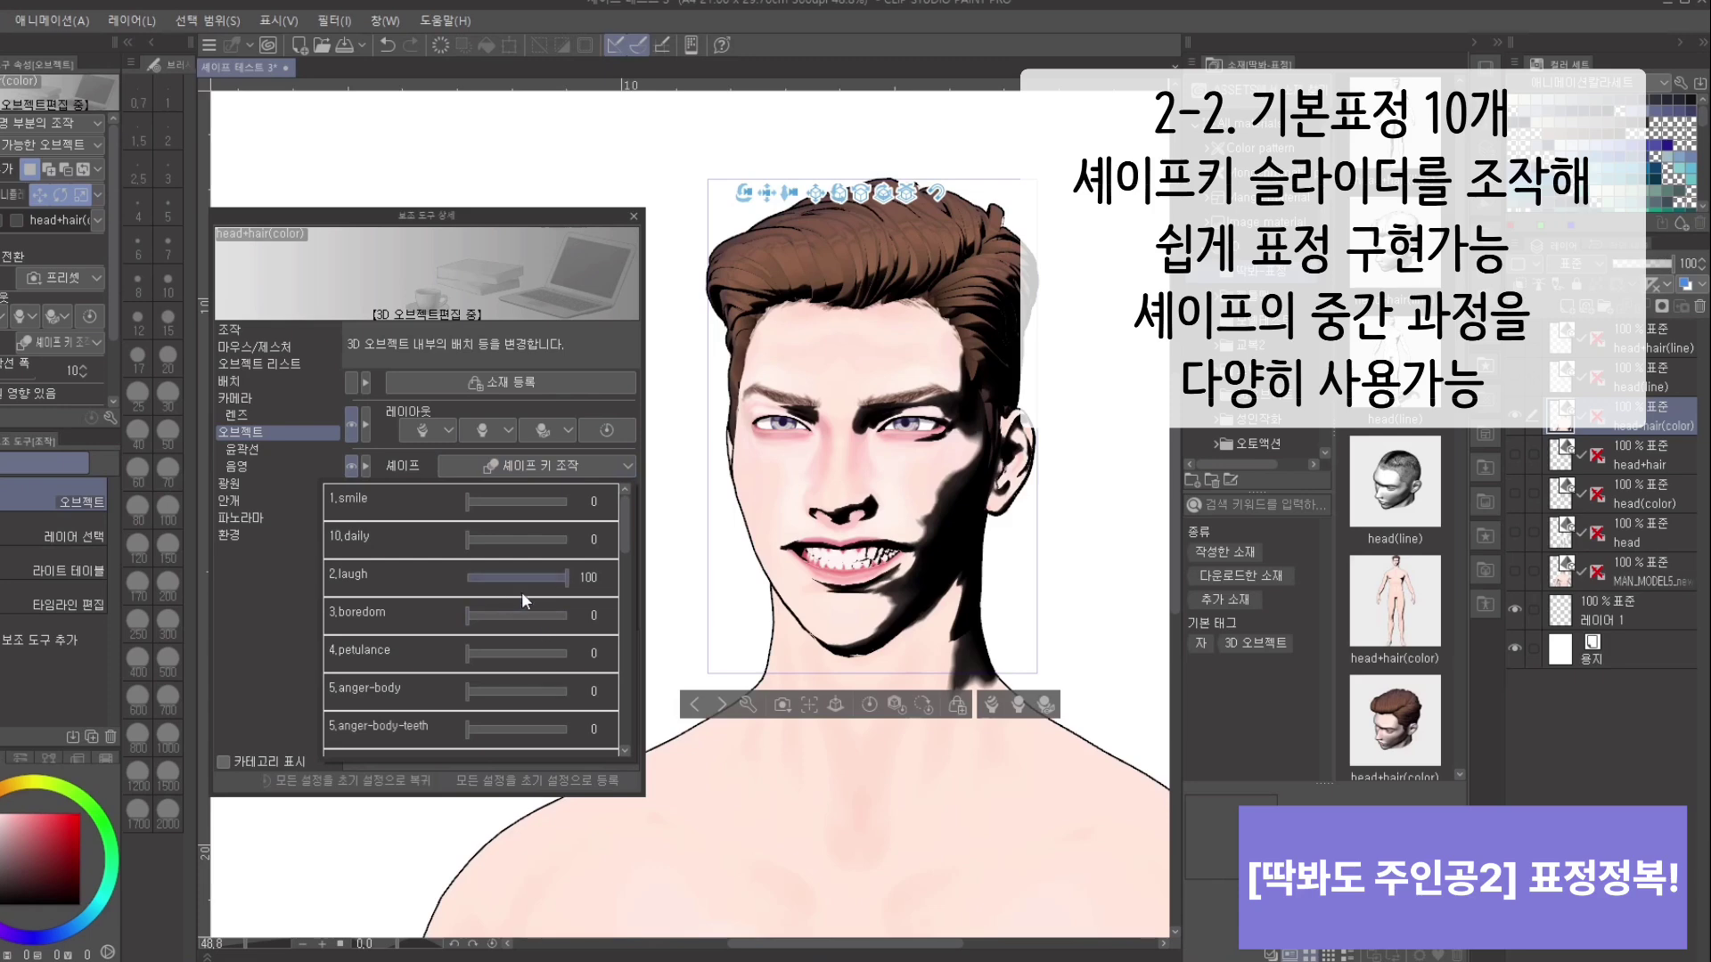
pyautogui.moveTo(521, 579); pyautogui.dragTo(565, 577)
pyautogui.moveTo(567, 576); pyautogui.dragTo(591, 602)
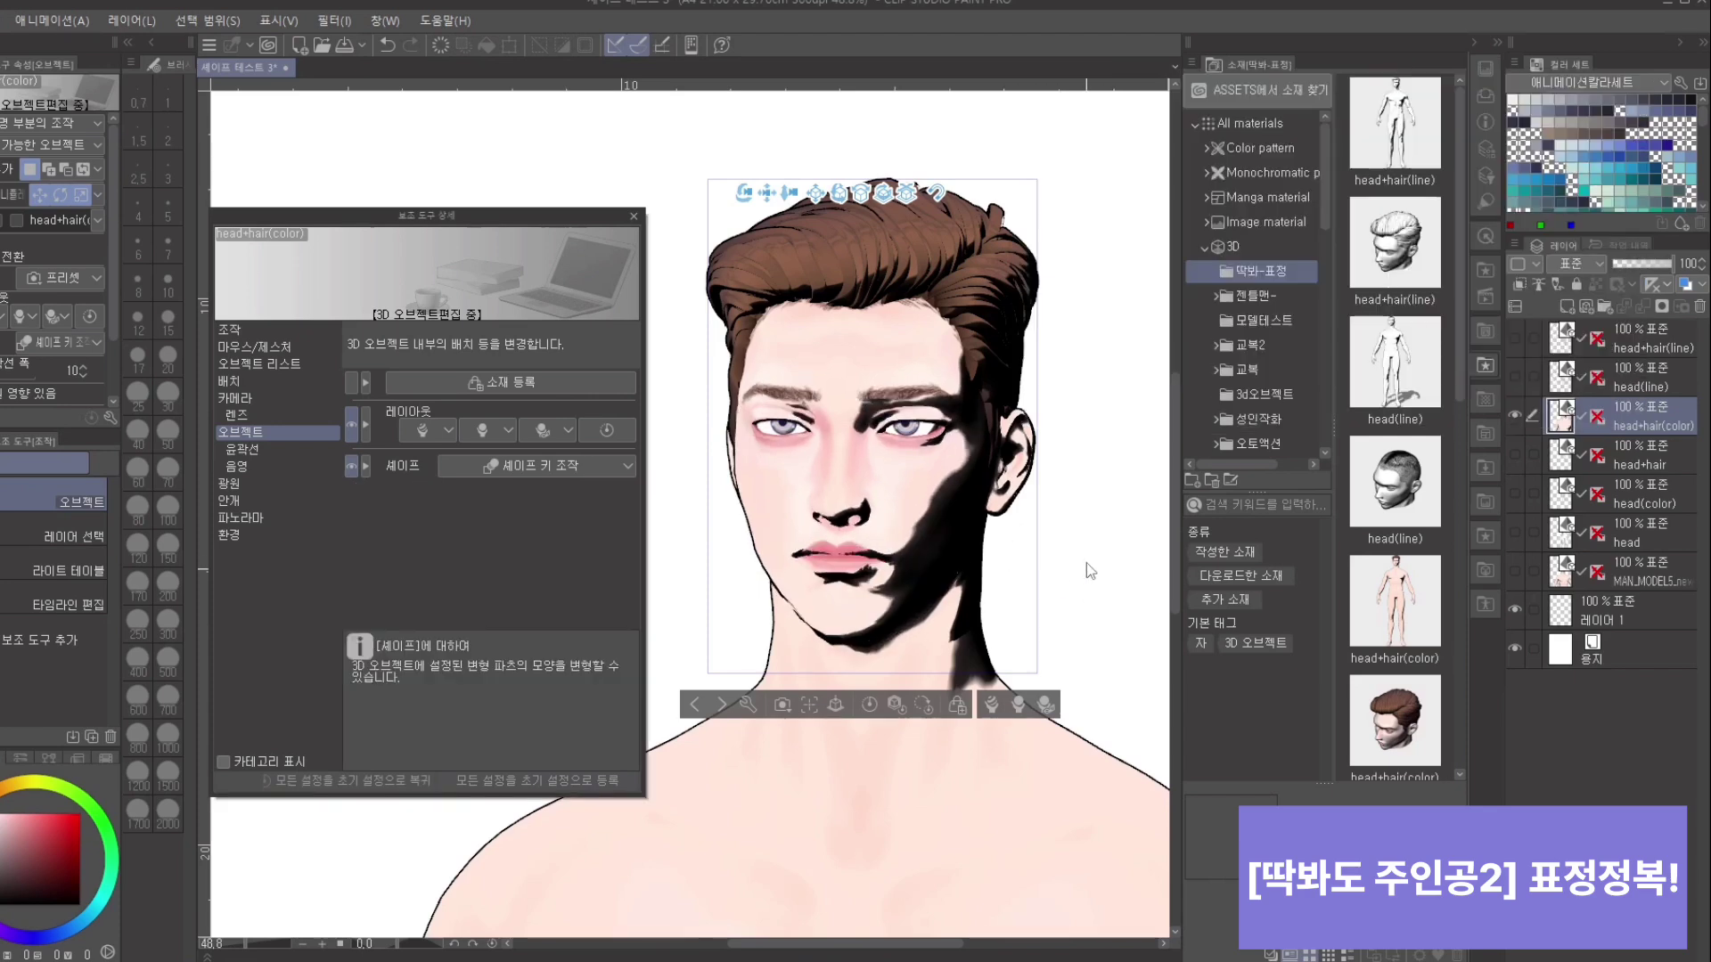
pyautogui.moveTo(1107, 565)
pyautogui.mouseDown()
pyautogui.moveTo(1105, 617)
pyautogui.moveTo(1161, 553)
pyautogui.moveTo(1149, 588)
pyautogui.moveTo(1187, 624)
pyautogui.moveTo(1045, 628)
pyautogui.moveTo(1134, 579)
pyautogui.mouseUp()
# Step: Open the light source settings, try the parallel light direction, and examine the shading on the face and shoulders
pyautogui.click(267, 484)
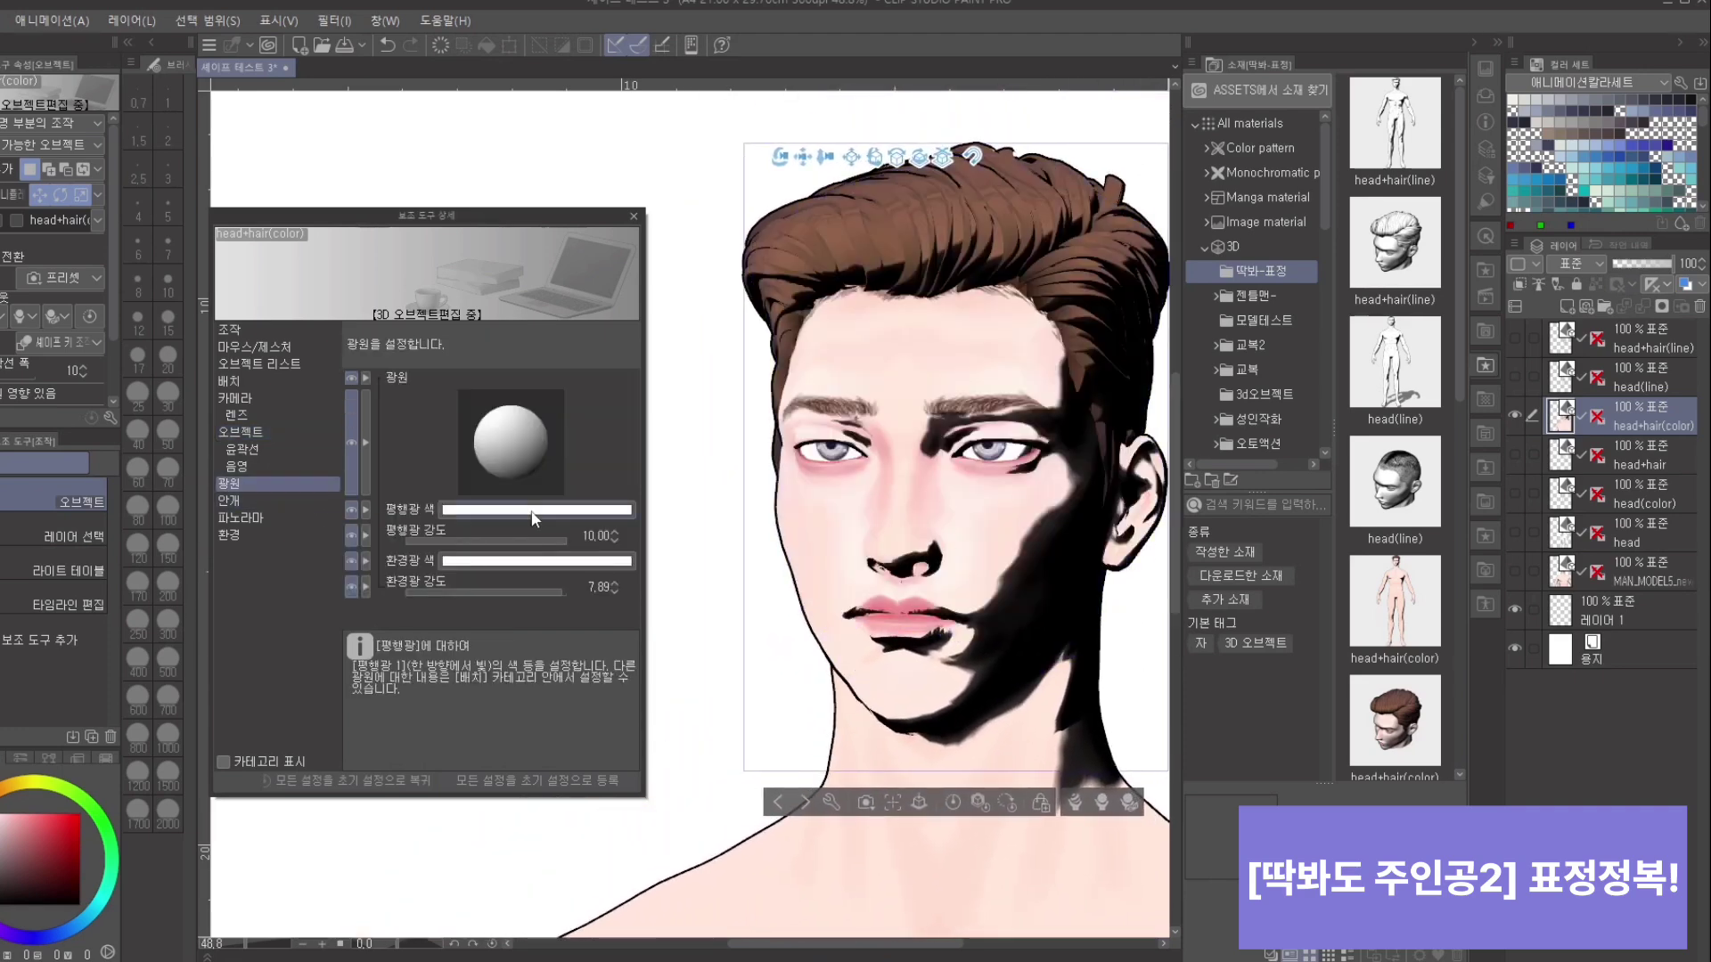
pyautogui.moveTo(510, 438)
pyautogui.mouseDown()
pyautogui.moveTo(526, 445)
pyautogui.moveTo(514, 471)
pyautogui.moveTo(519, 435)
pyautogui.mouseUp()
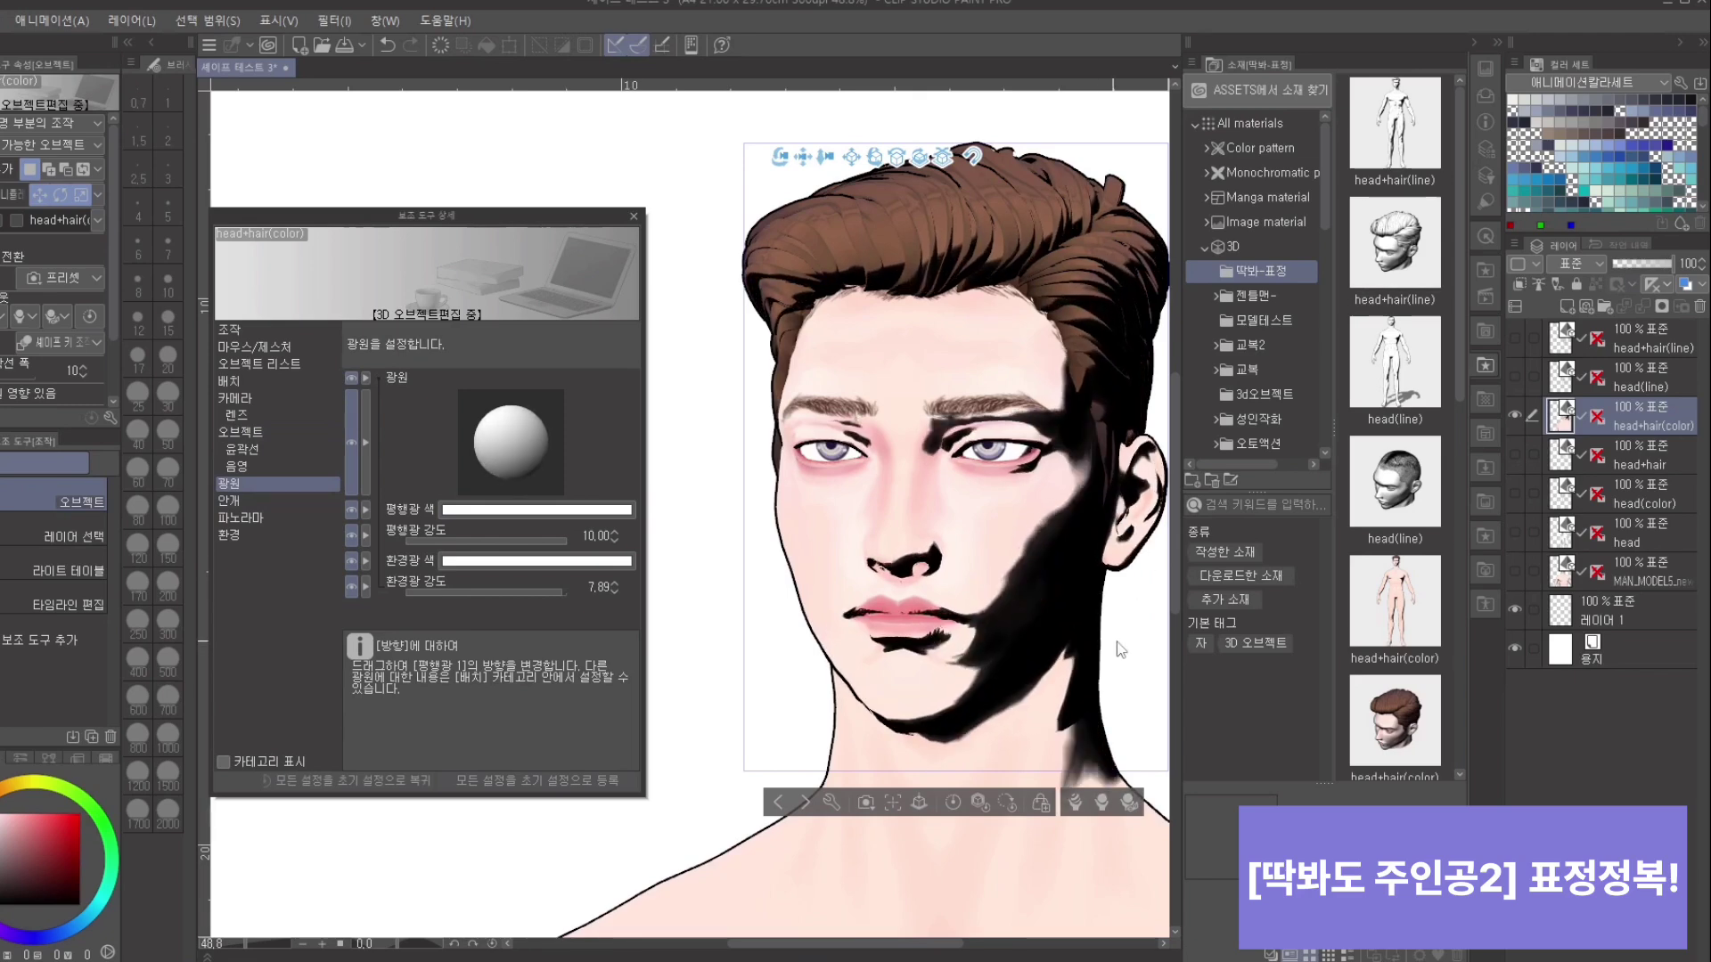
pyautogui.moveTo(1117, 641); pyautogui.dragTo(1067, 543)
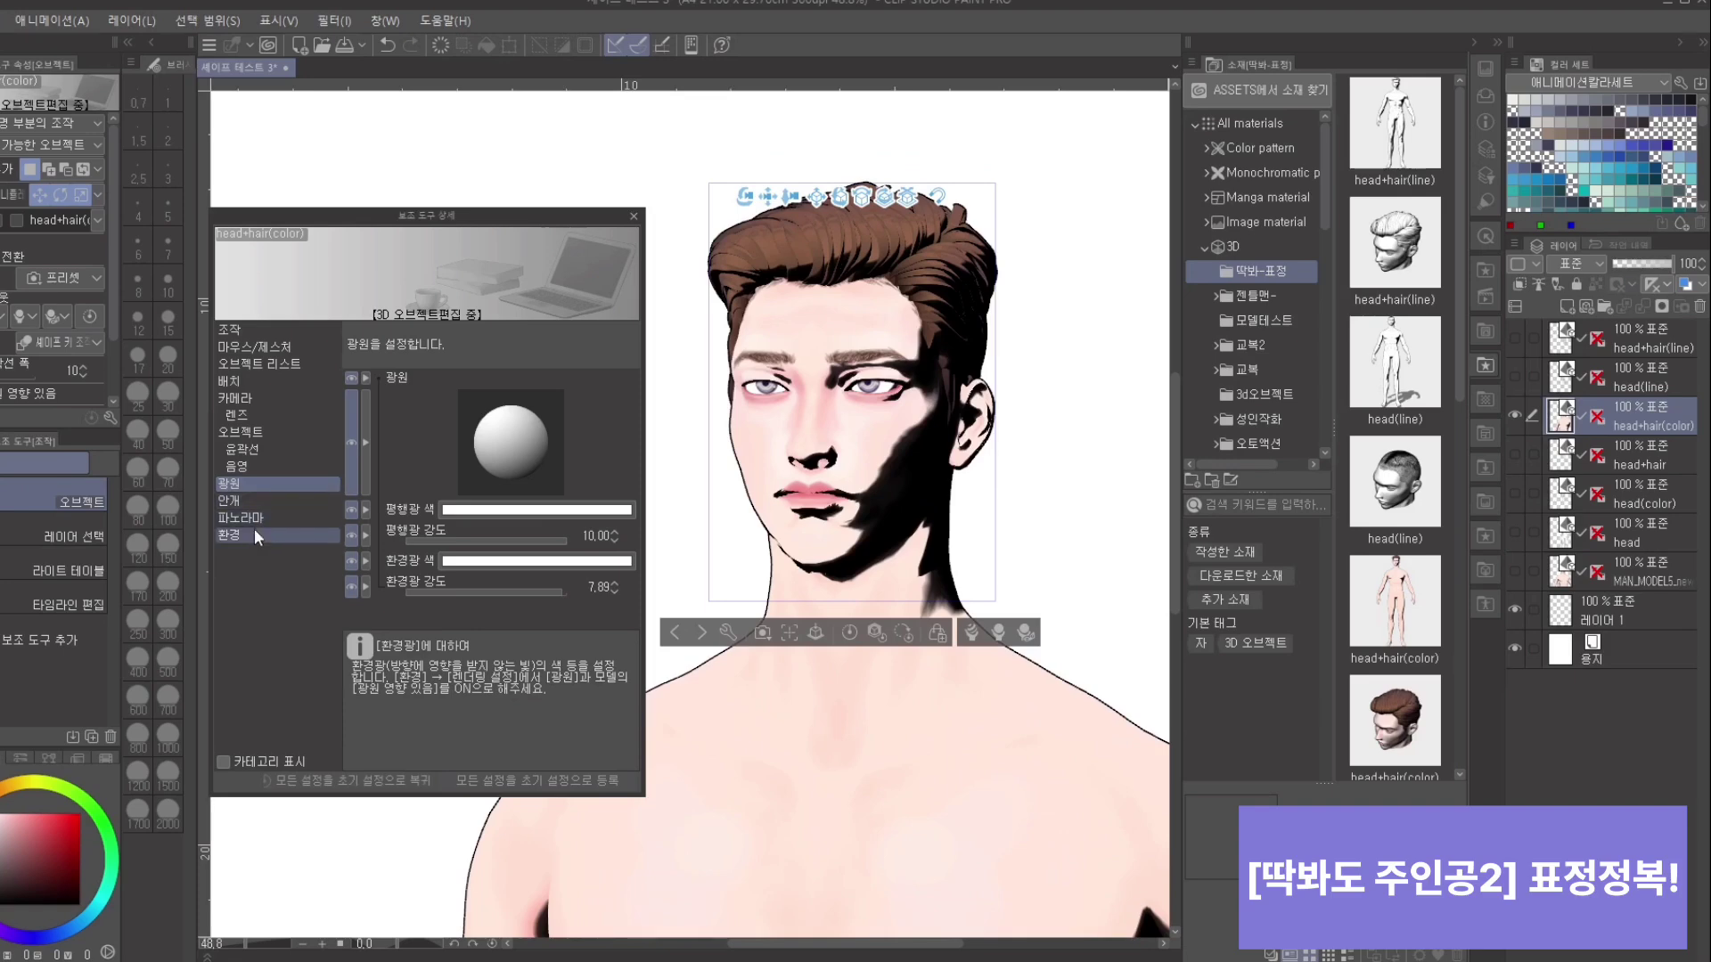
# Step: Set the 3.boredom shape key to 0 and 4.petulance to 100, and view the face from the front
pyautogui.click(274, 428)
pyautogui.click(595, 467)
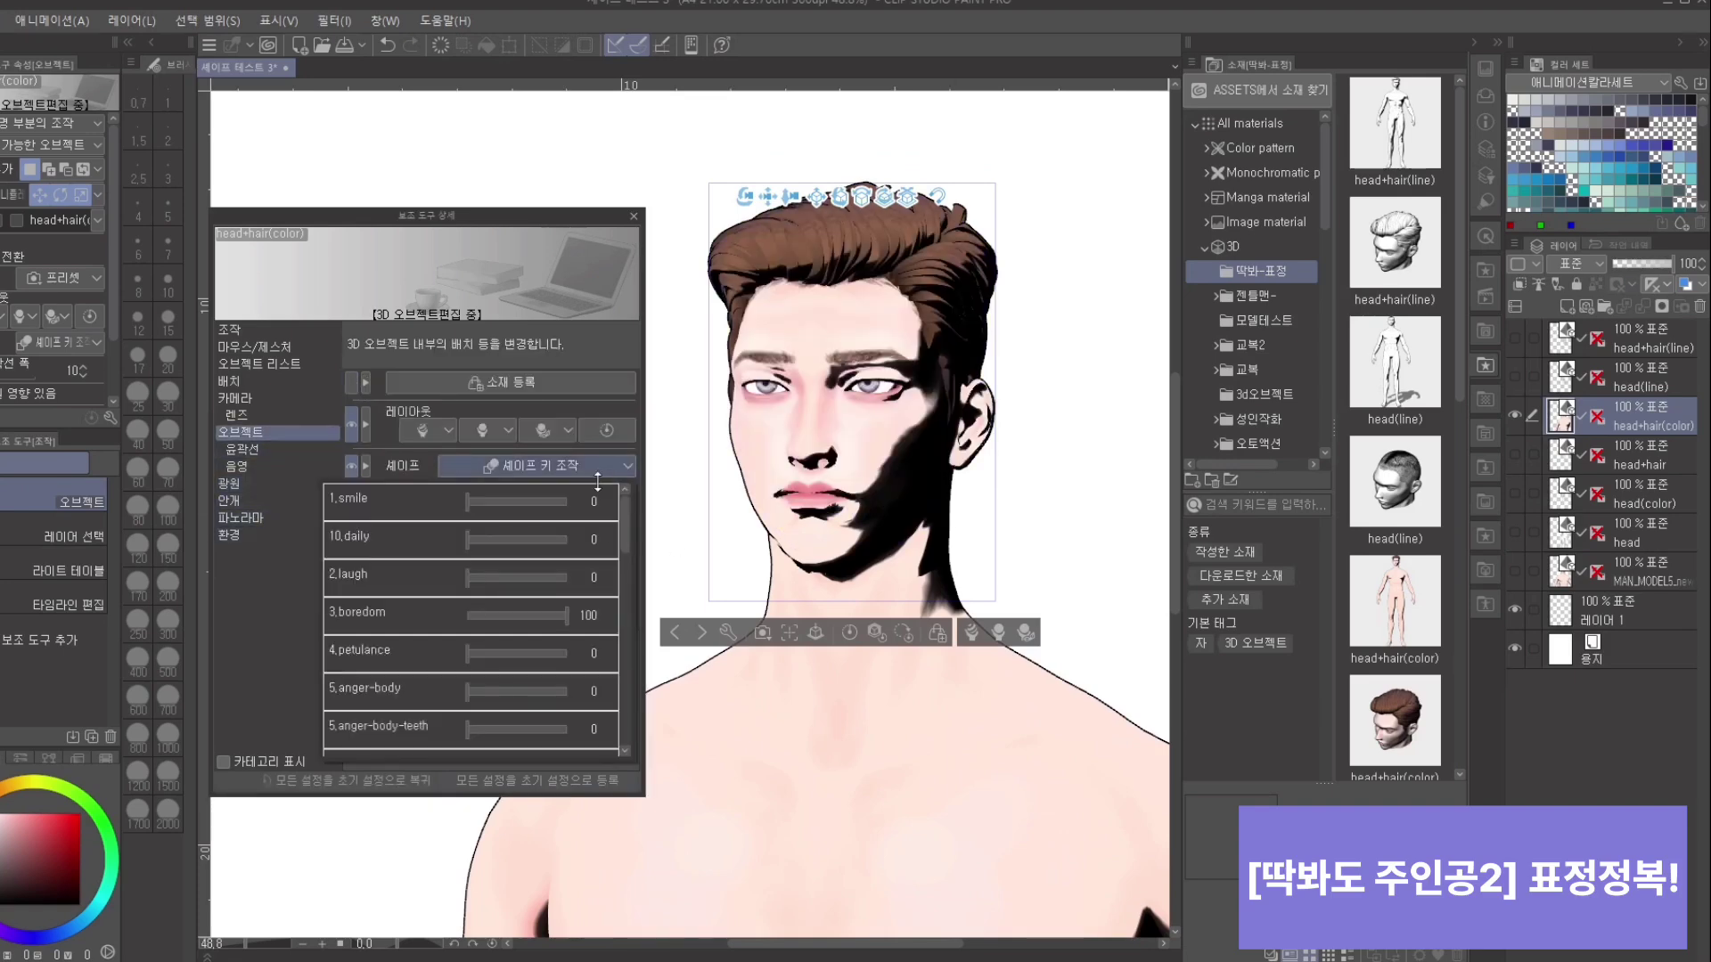
pyautogui.moveTo(567, 624); pyautogui.dragTo(606, 649)
pyautogui.click(1055, 517)
pyautogui.moveTo(1055, 516); pyautogui.dragTo(1101, 535)
# Step: Set the 4.petulance shape key to 0 and 5.anger-body to 100 for a shouting, angry face
pyautogui.click(526, 464)
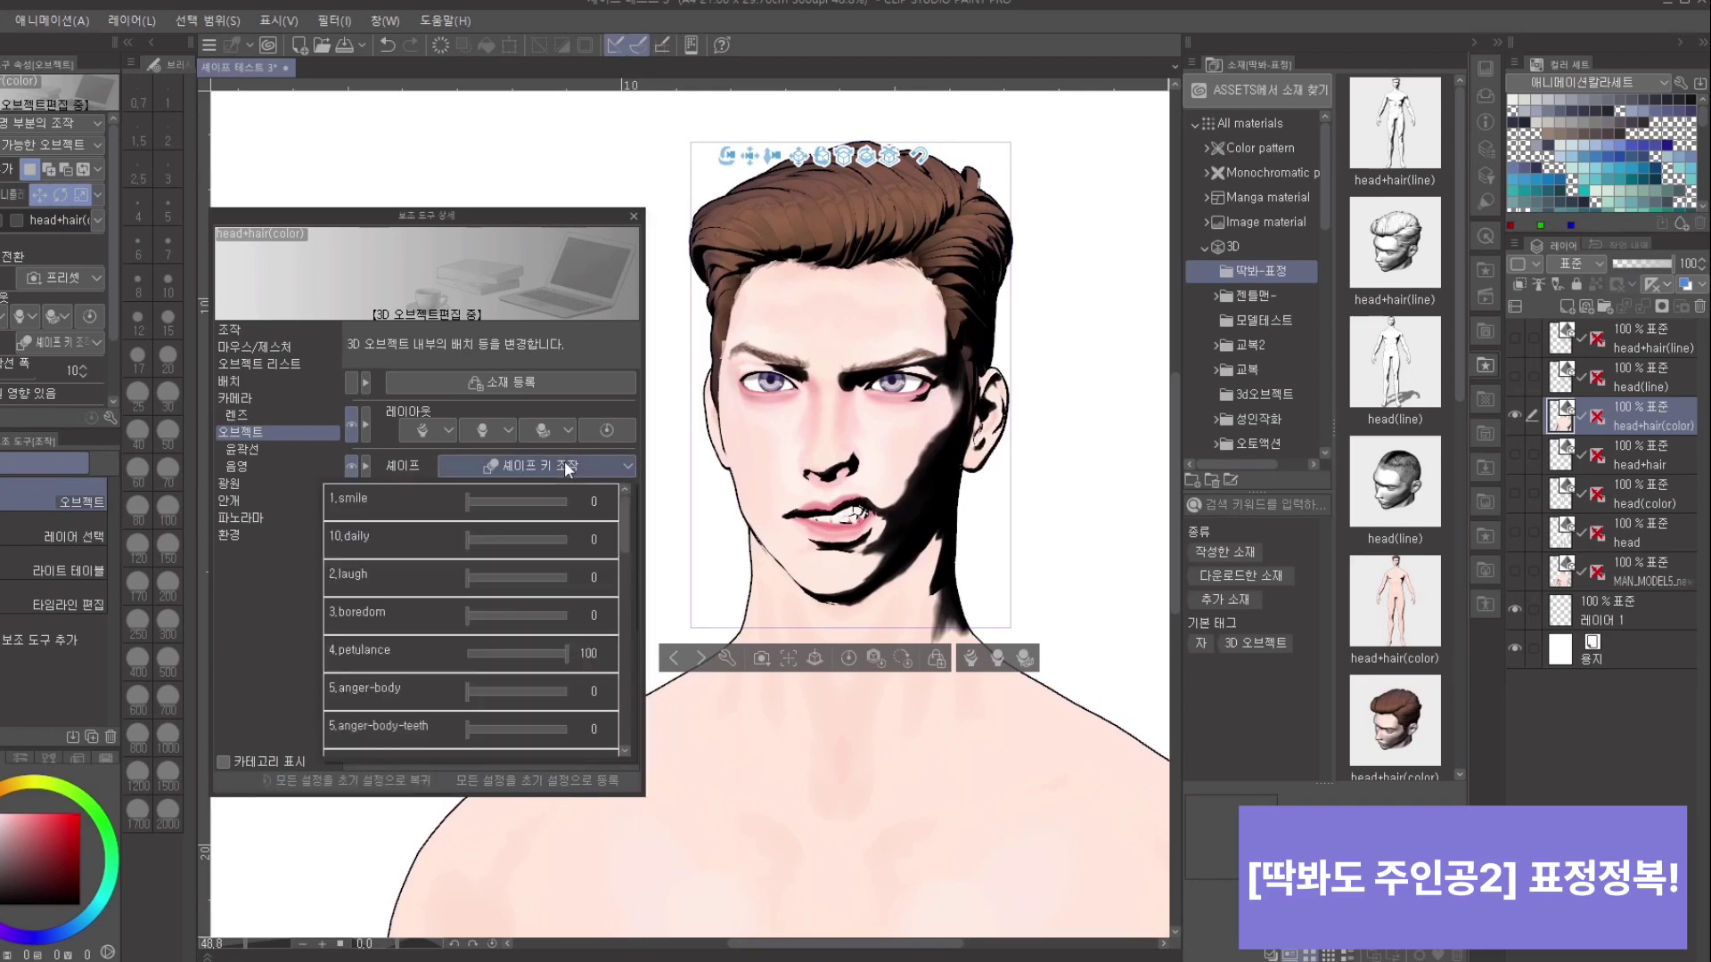
pyautogui.moveTo(564, 656)
pyautogui.mouseDown()
pyautogui.moveTo(495, 676)
pyautogui.moveTo(580, 668)
pyautogui.mouseUp()
pyautogui.click(563, 660)
pyautogui.moveTo(476, 673); pyautogui.dragTo(429, 682)
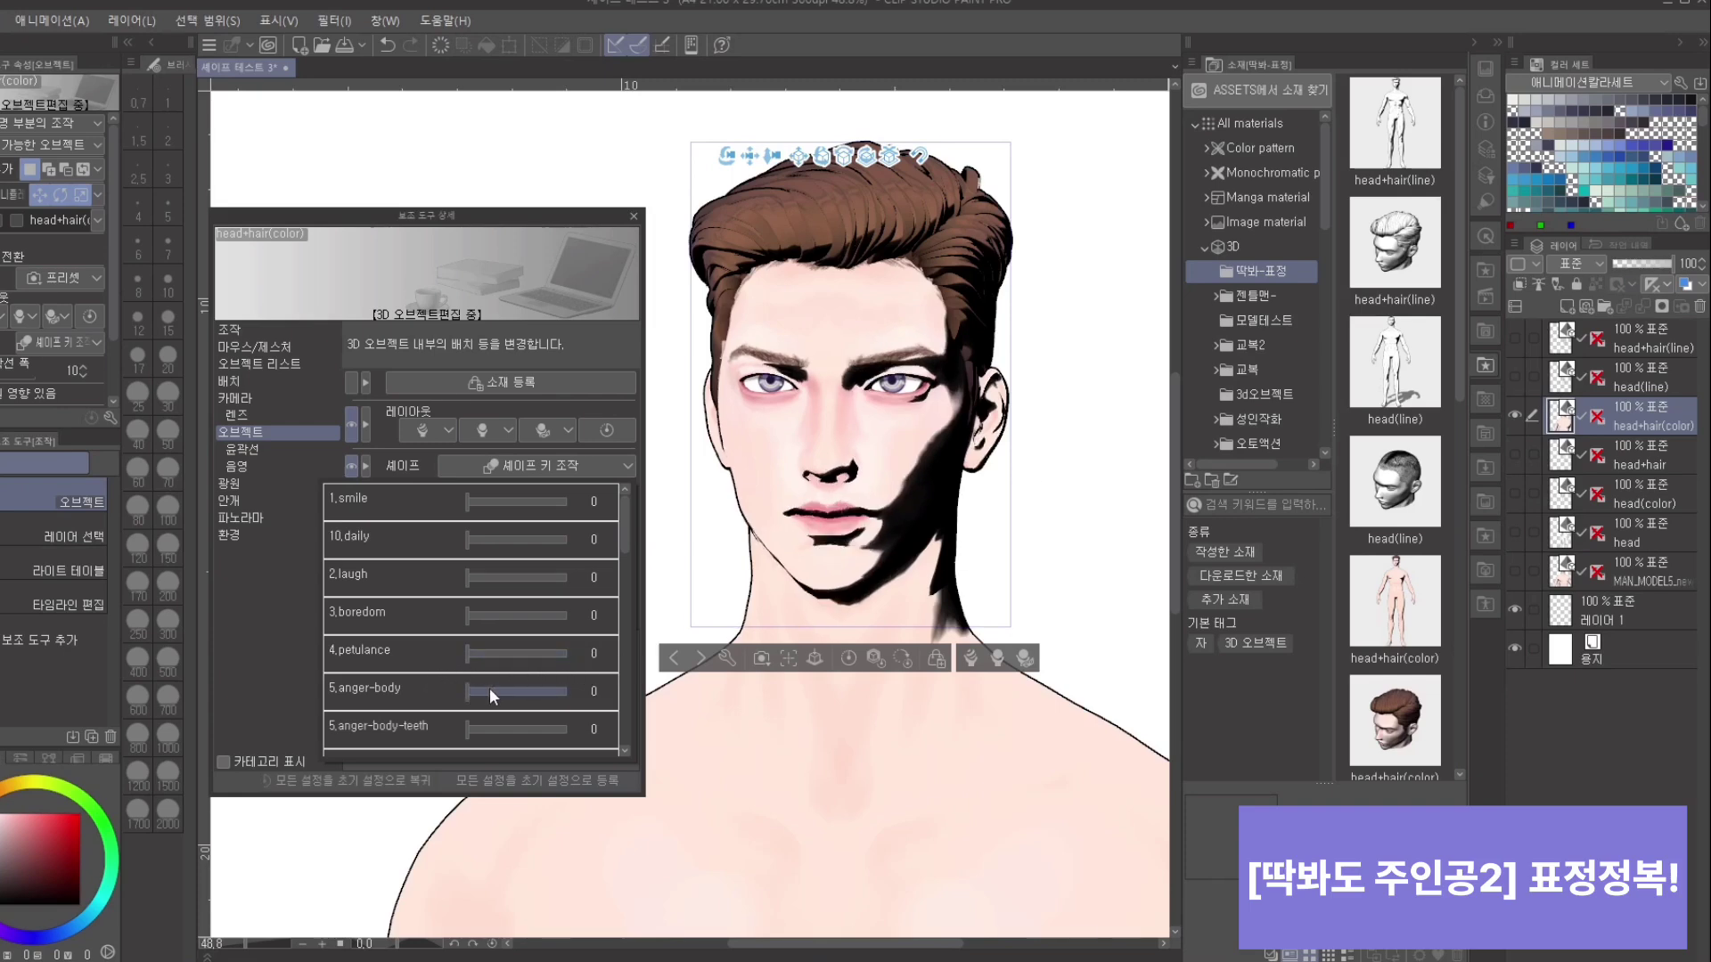
pyautogui.moveTo(543, 681); pyautogui.dragTo(592, 687)
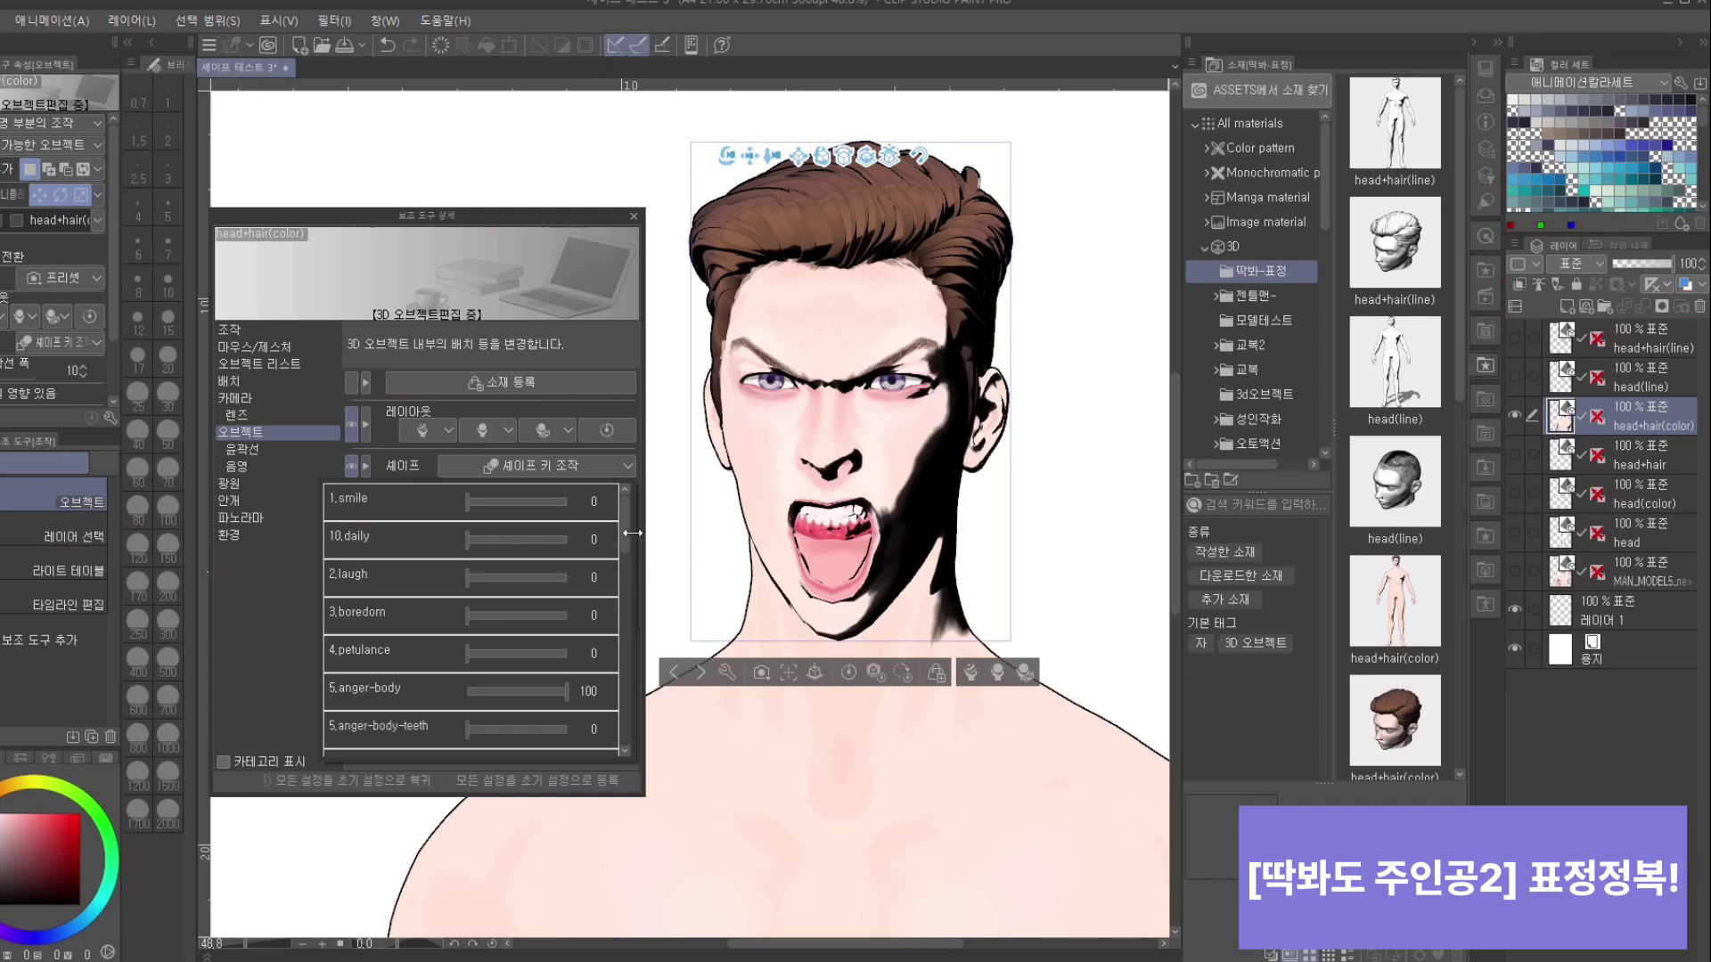
# Step: Raise the 5.anger-body-teeth shape key to 100 and lower 5.anger-body
pyautogui.moveTo(624, 533); pyautogui.dragTo(590, 560)
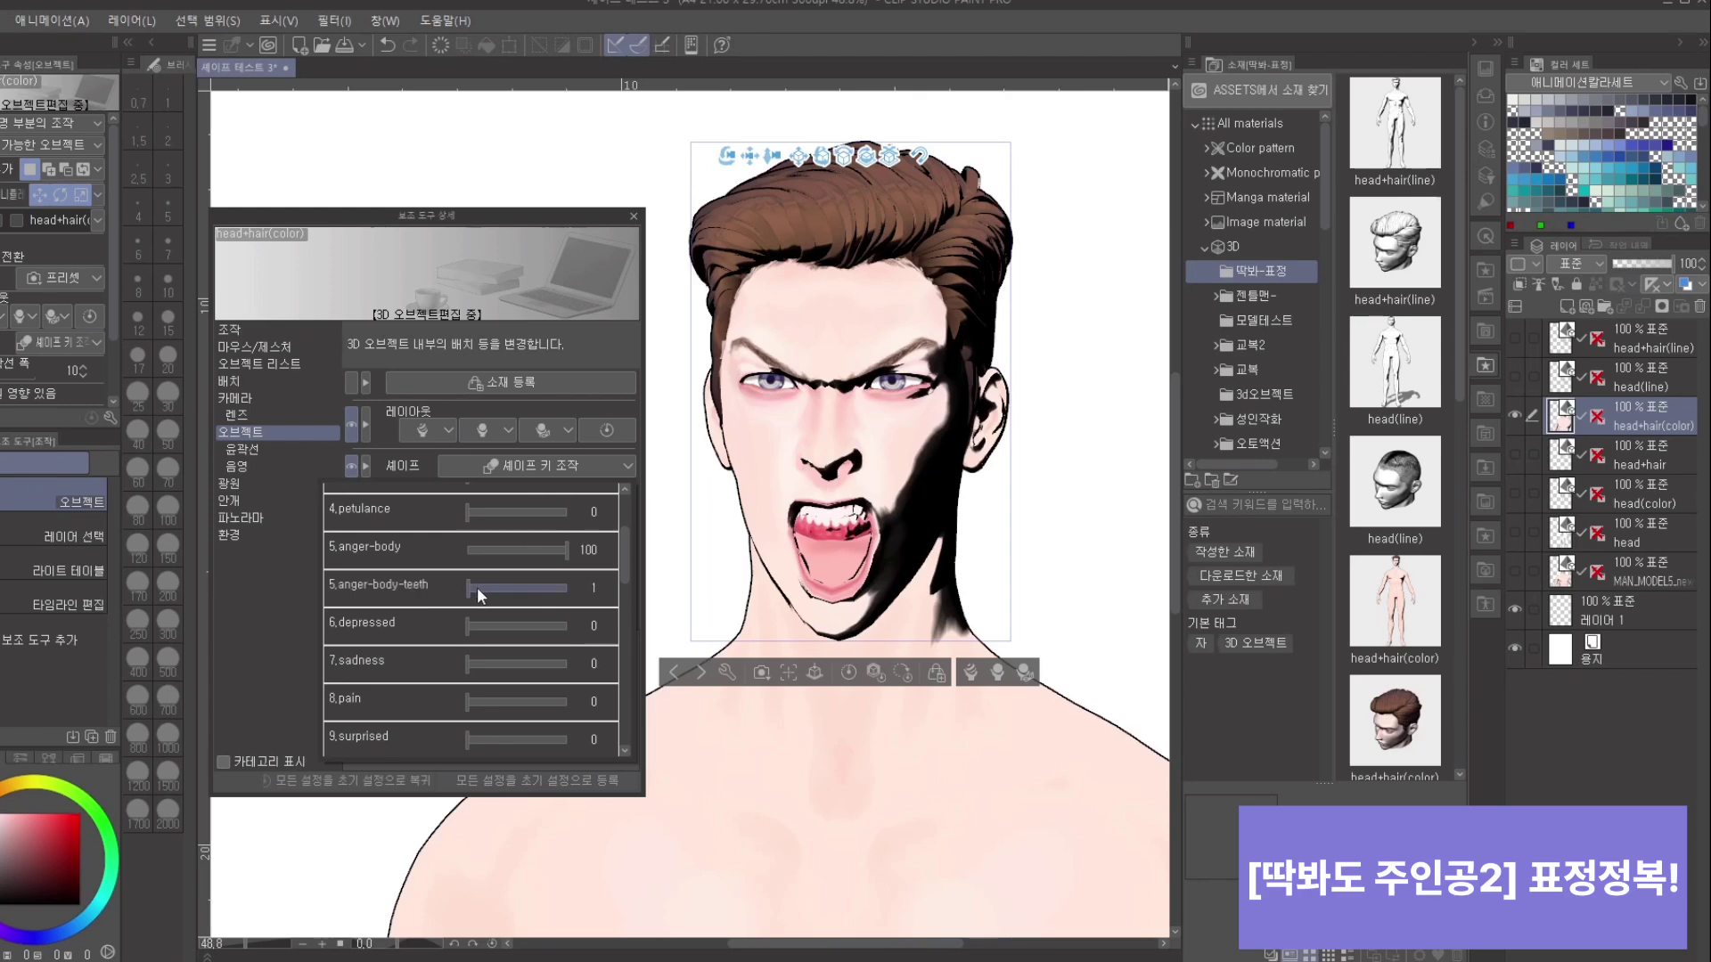
pyautogui.moveTo(478, 587)
pyautogui.mouseDown()
pyautogui.moveTo(570, 596)
pyautogui.moveTo(555, 606)
pyautogui.moveTo(537, 558)
pyautogui.moveTo(536, 592)
pyautogui.moveTo(581, 548)
pyautogui.moveTo(473, 559)
pyautogui.mouseUp()
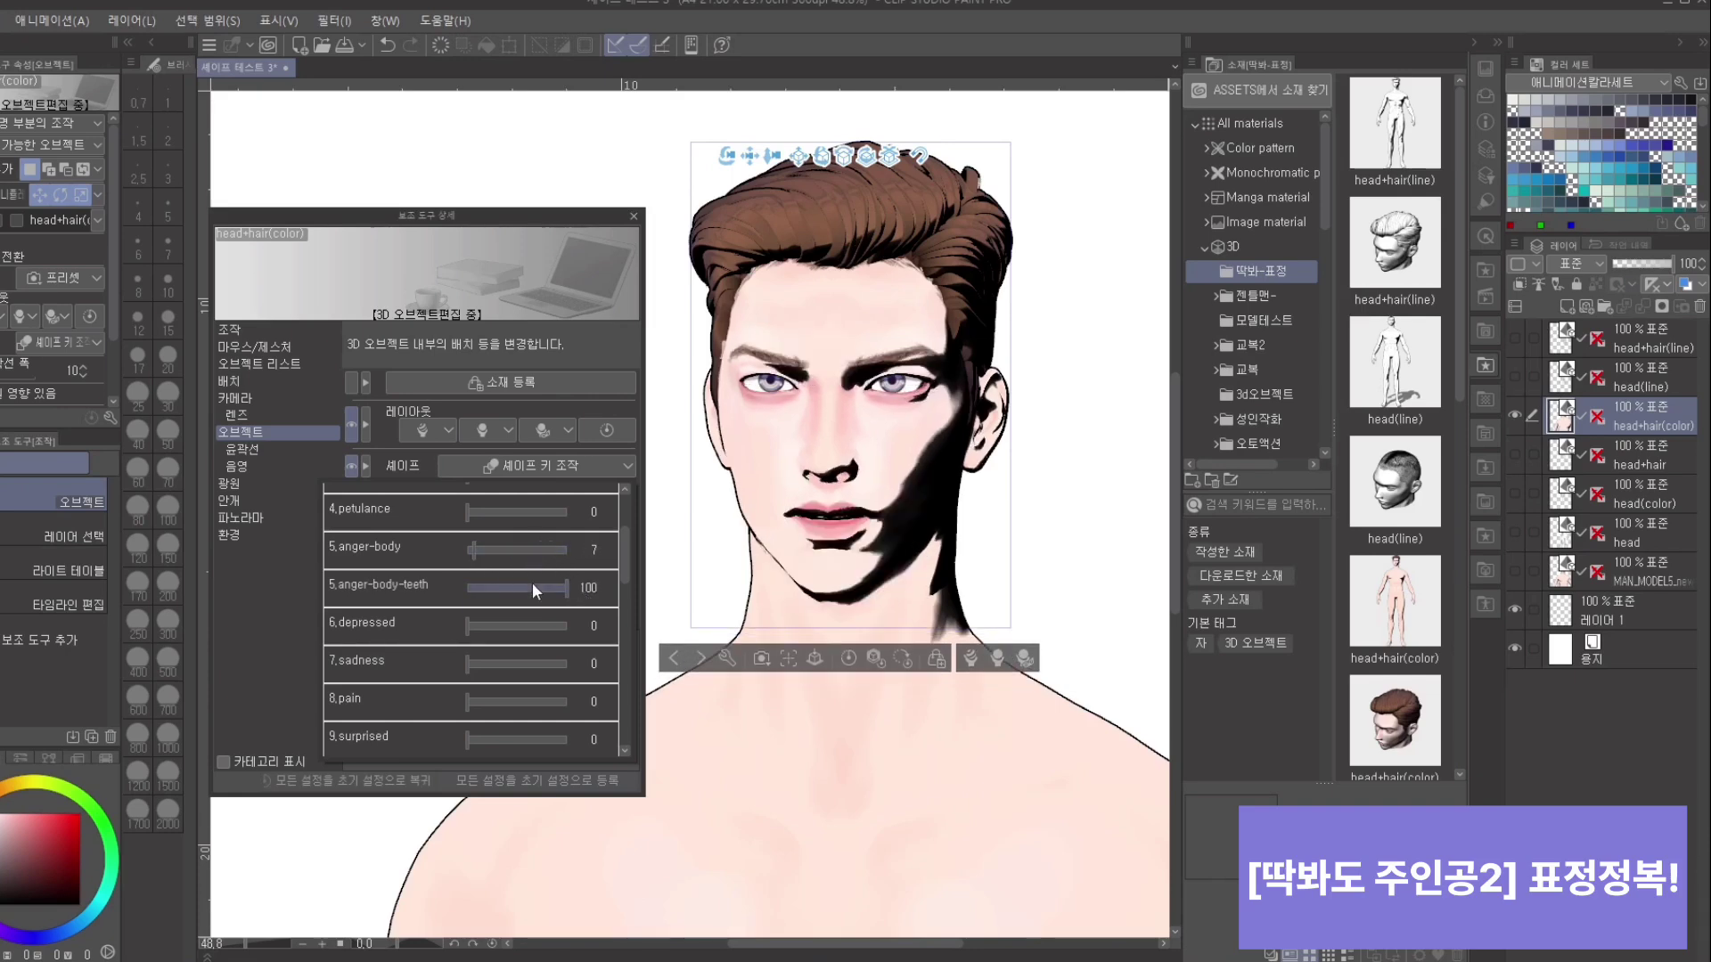
# Step: Reset both anger shape keys to 0 and set 6.depressed to 100
pyautogui.moveTo(566, 587); pyautogui.dragTo(445, 555)
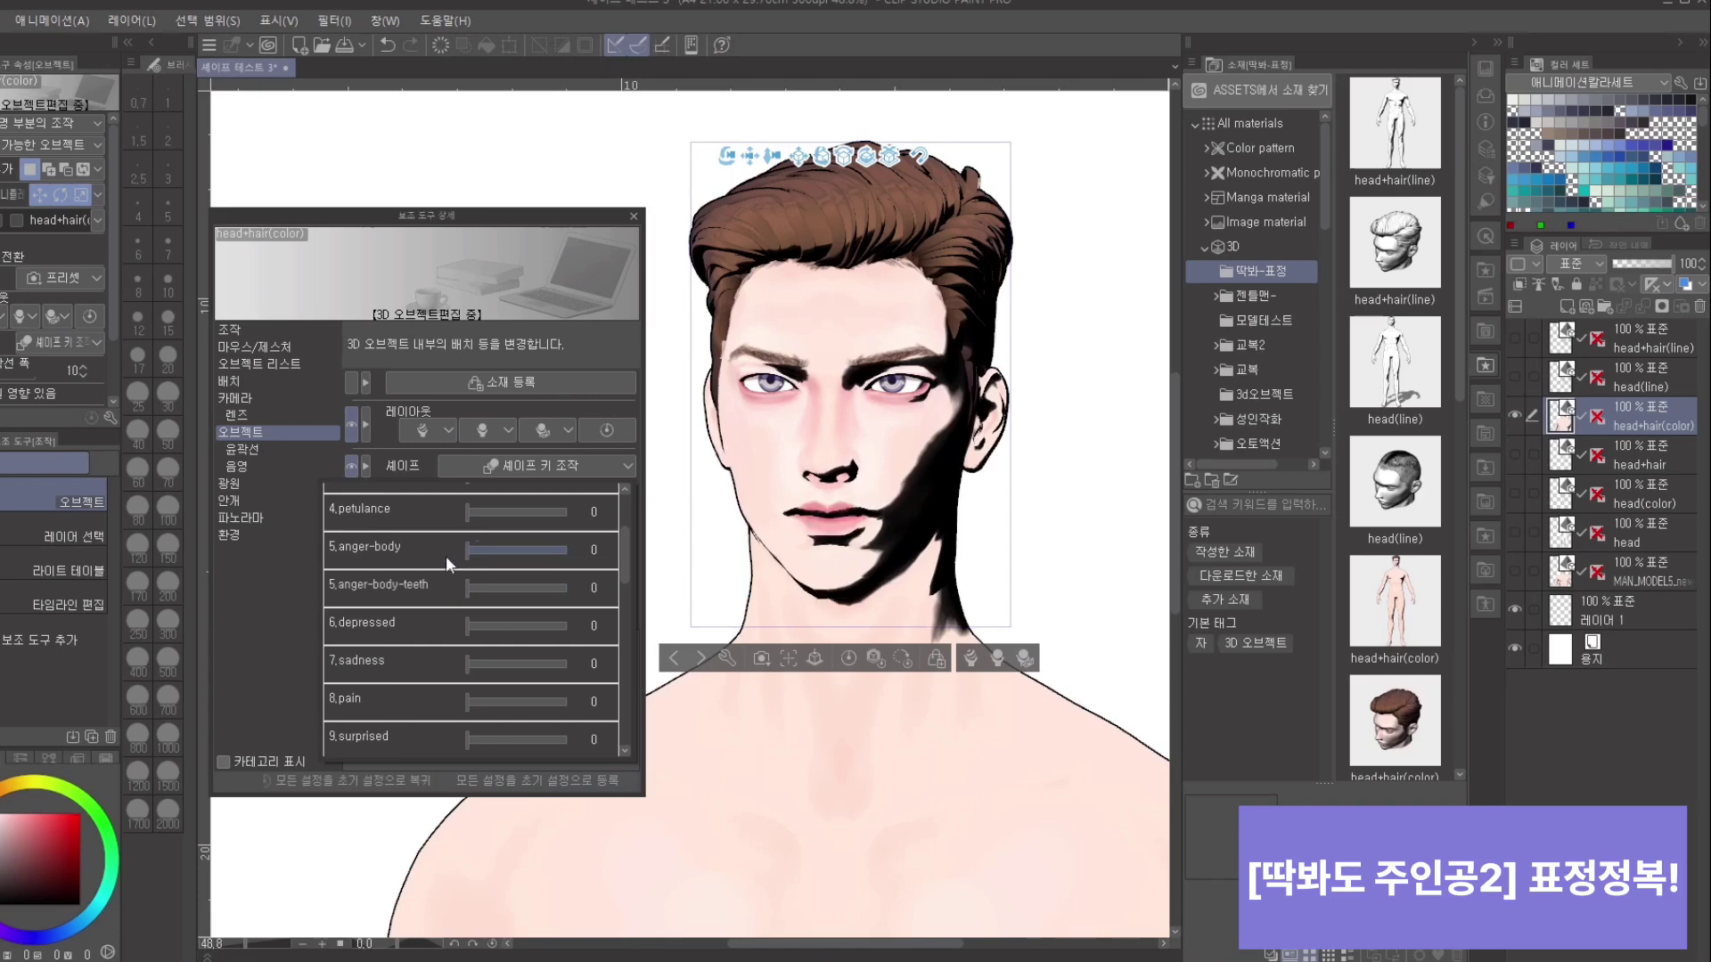
pyautogui.moveTo(563, 625)
pyautogui.mouseDown()
pyautogui.moveTo(579, 627)
pyautogui.moveTo(527, 636)
pyautogui.moveTo(595, 633)
pyautogui.mouseUp()
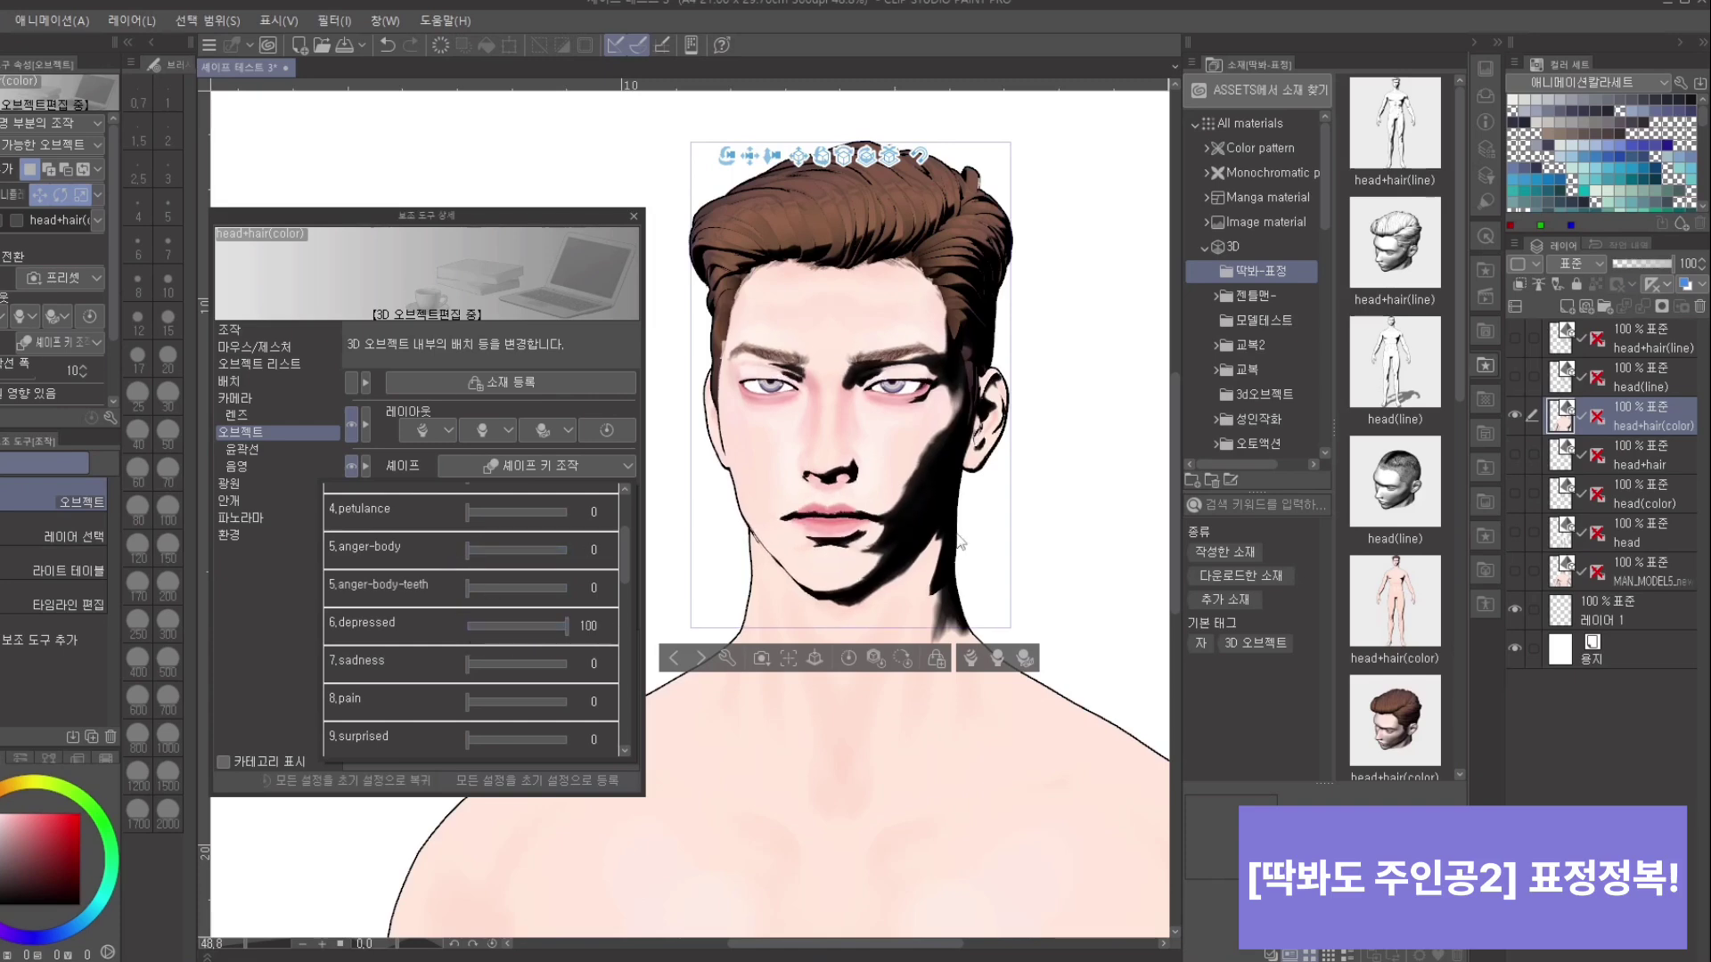
pyautogui.click(1073, 542)
# Step: Set the 6.depressed shape key to 0 and 7.sadness to 100, and view the sad face up close
pyautogui.click(578, 467)
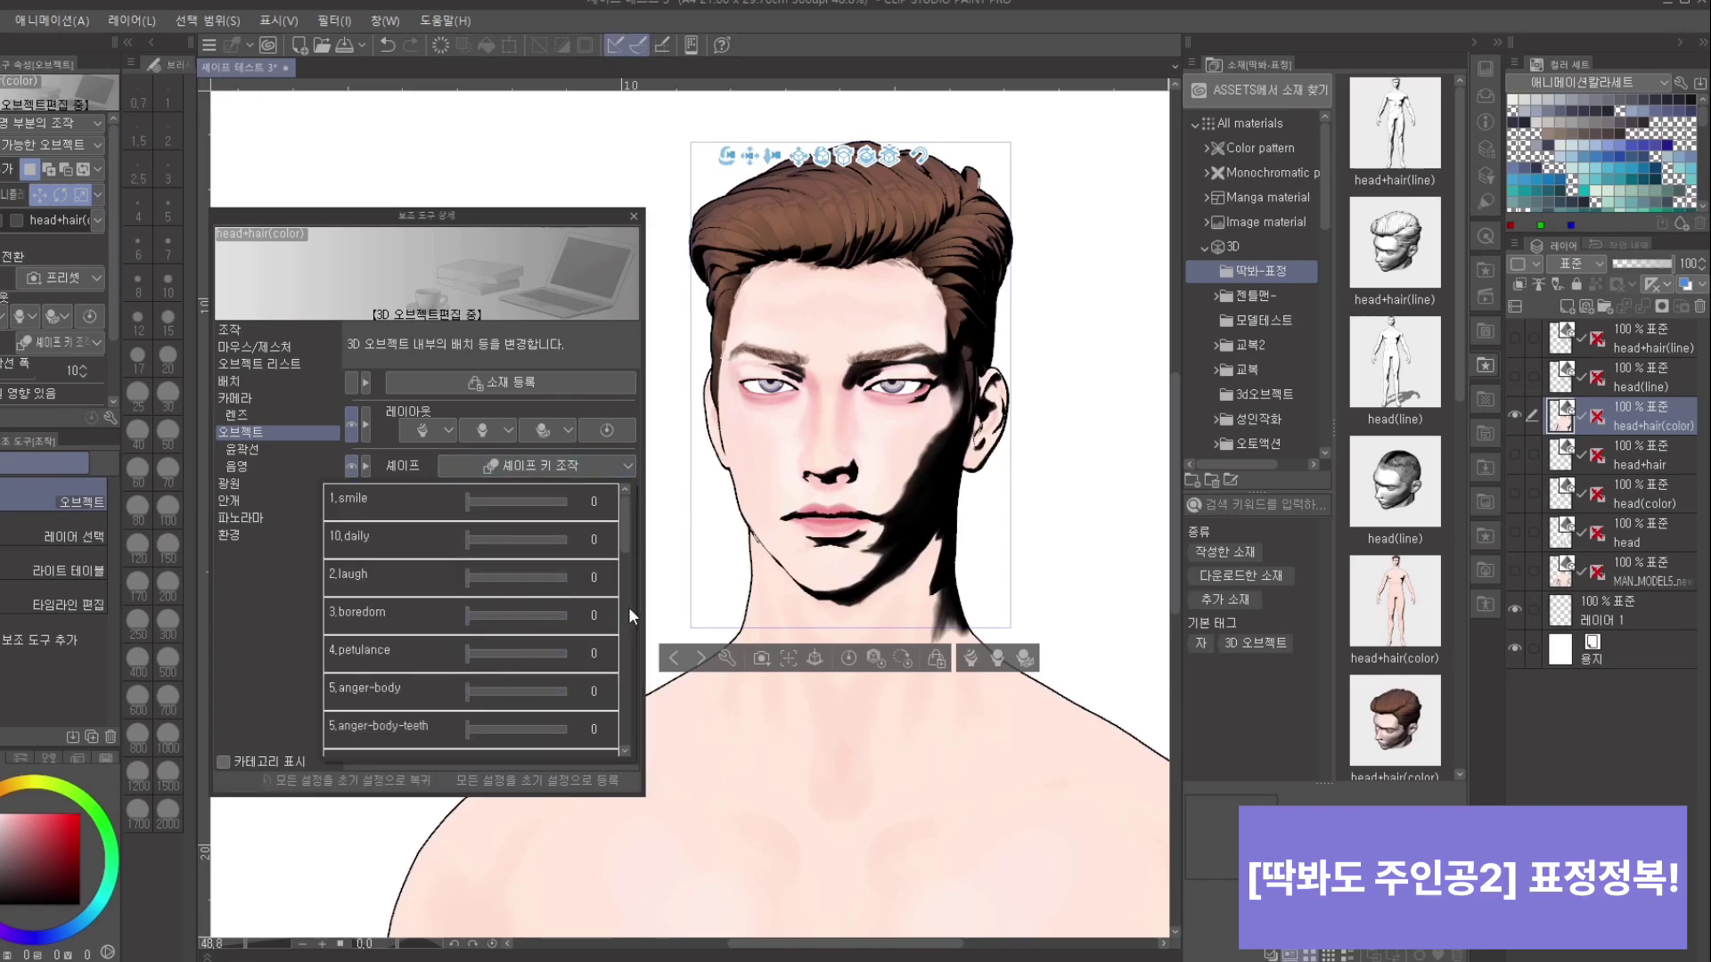
pyautogui.moveTo(627, 532); pyautogui.dragTo(600, 606)
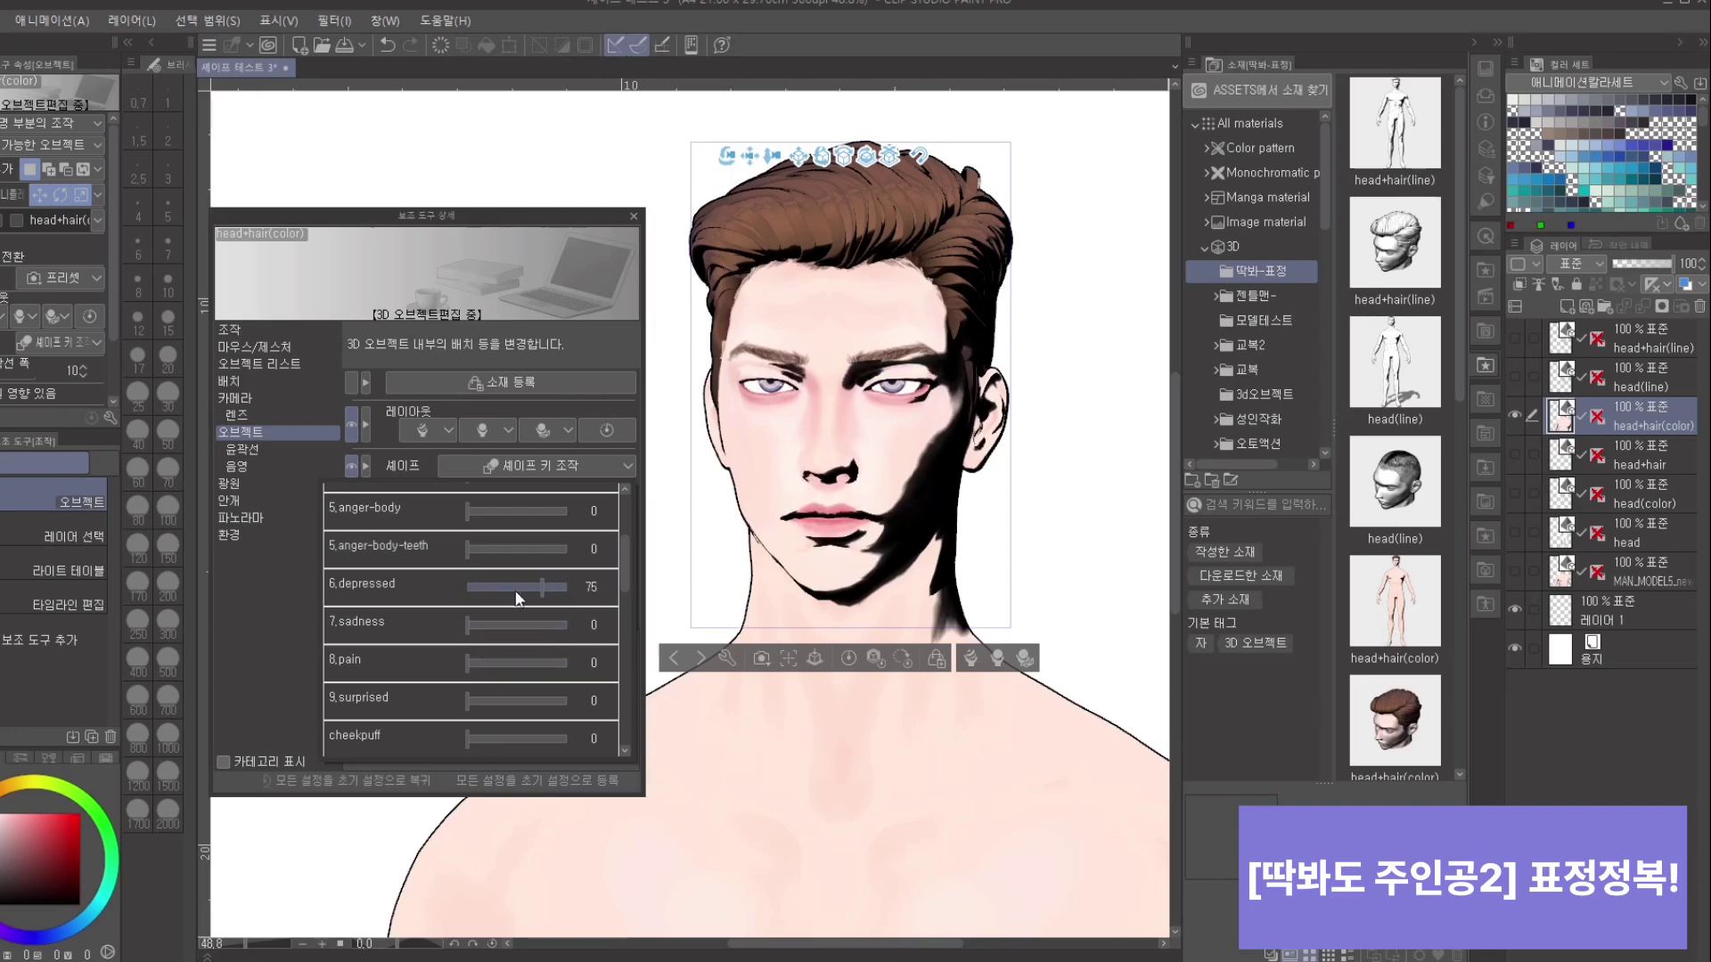
pyautogui.moveTo(518, 598); pyautogui.dragTo(588, 633)
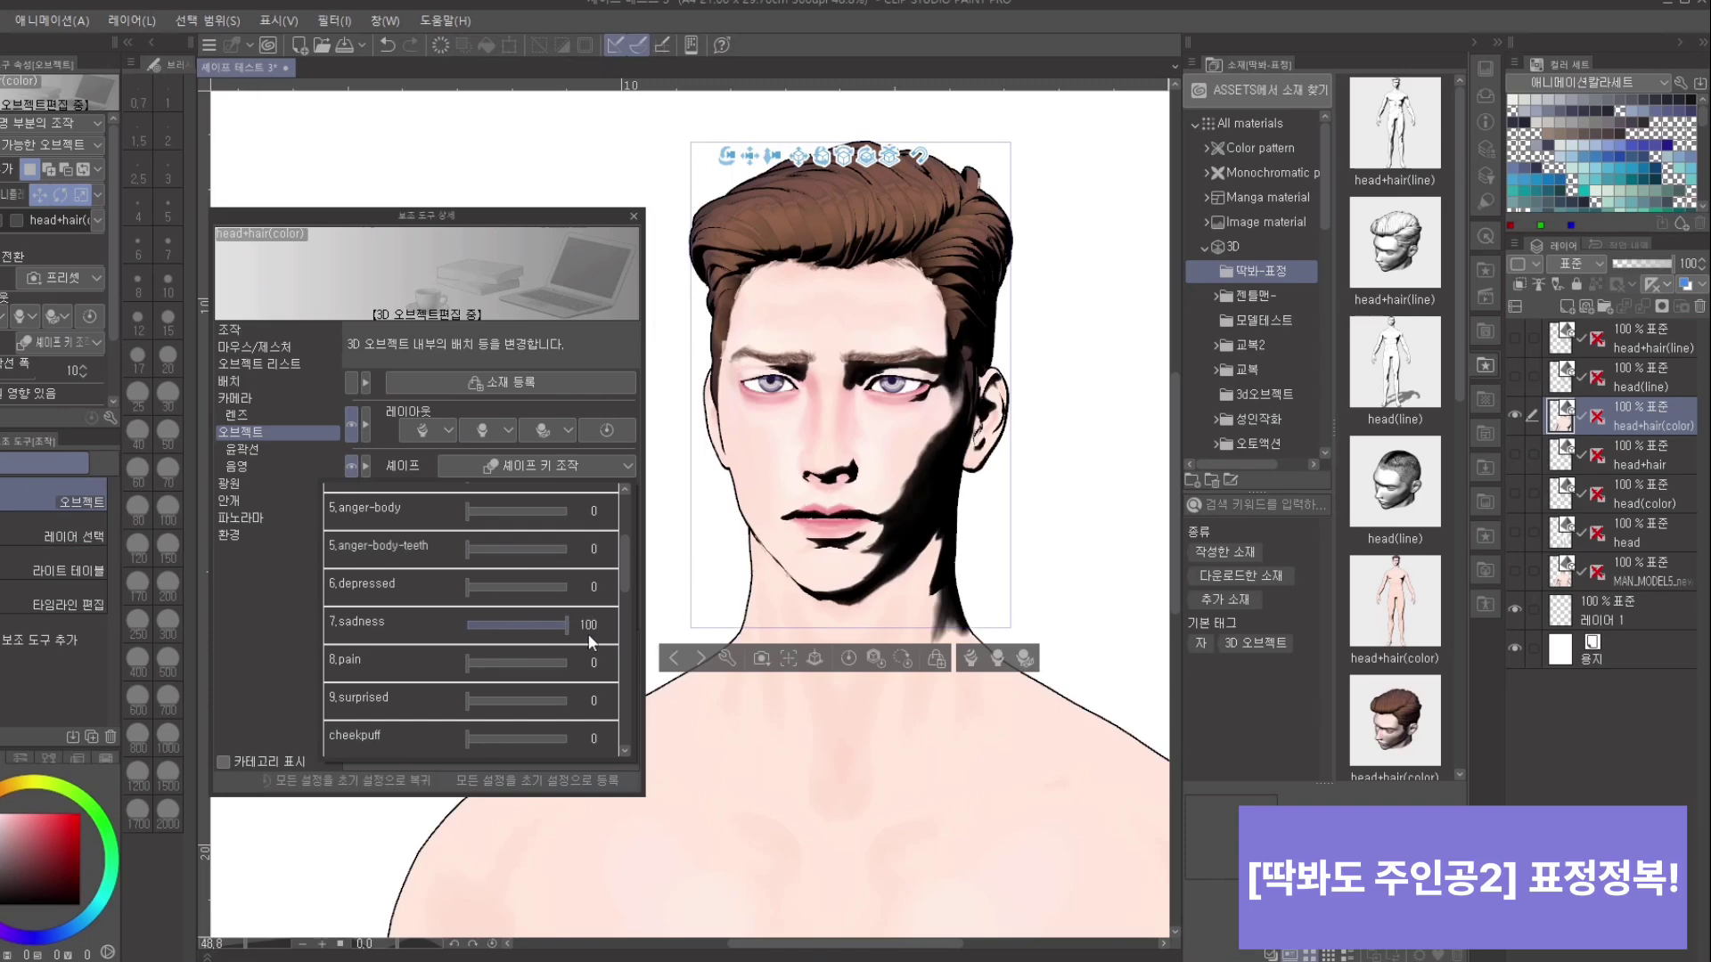
pyautogui.click(1030, 519)
pyautogui.scroll(2, 1053, 528)
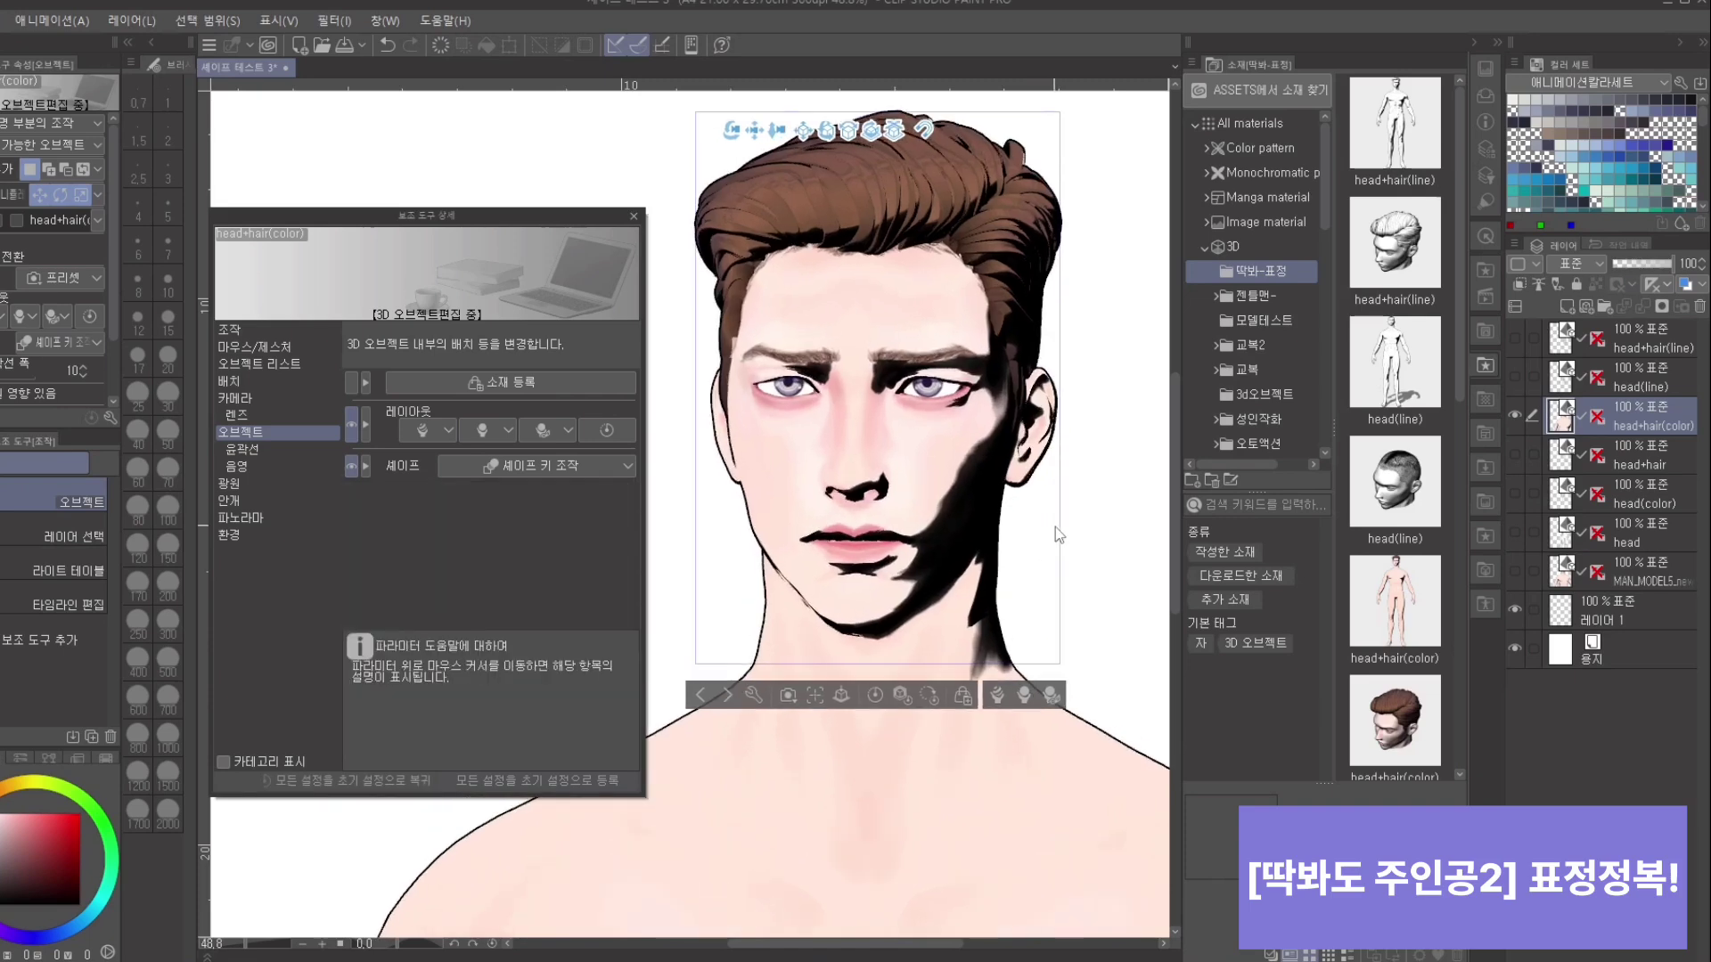
pyautogui.moveTo(1055, 527); pyautogui.dragTo(1060, 480)
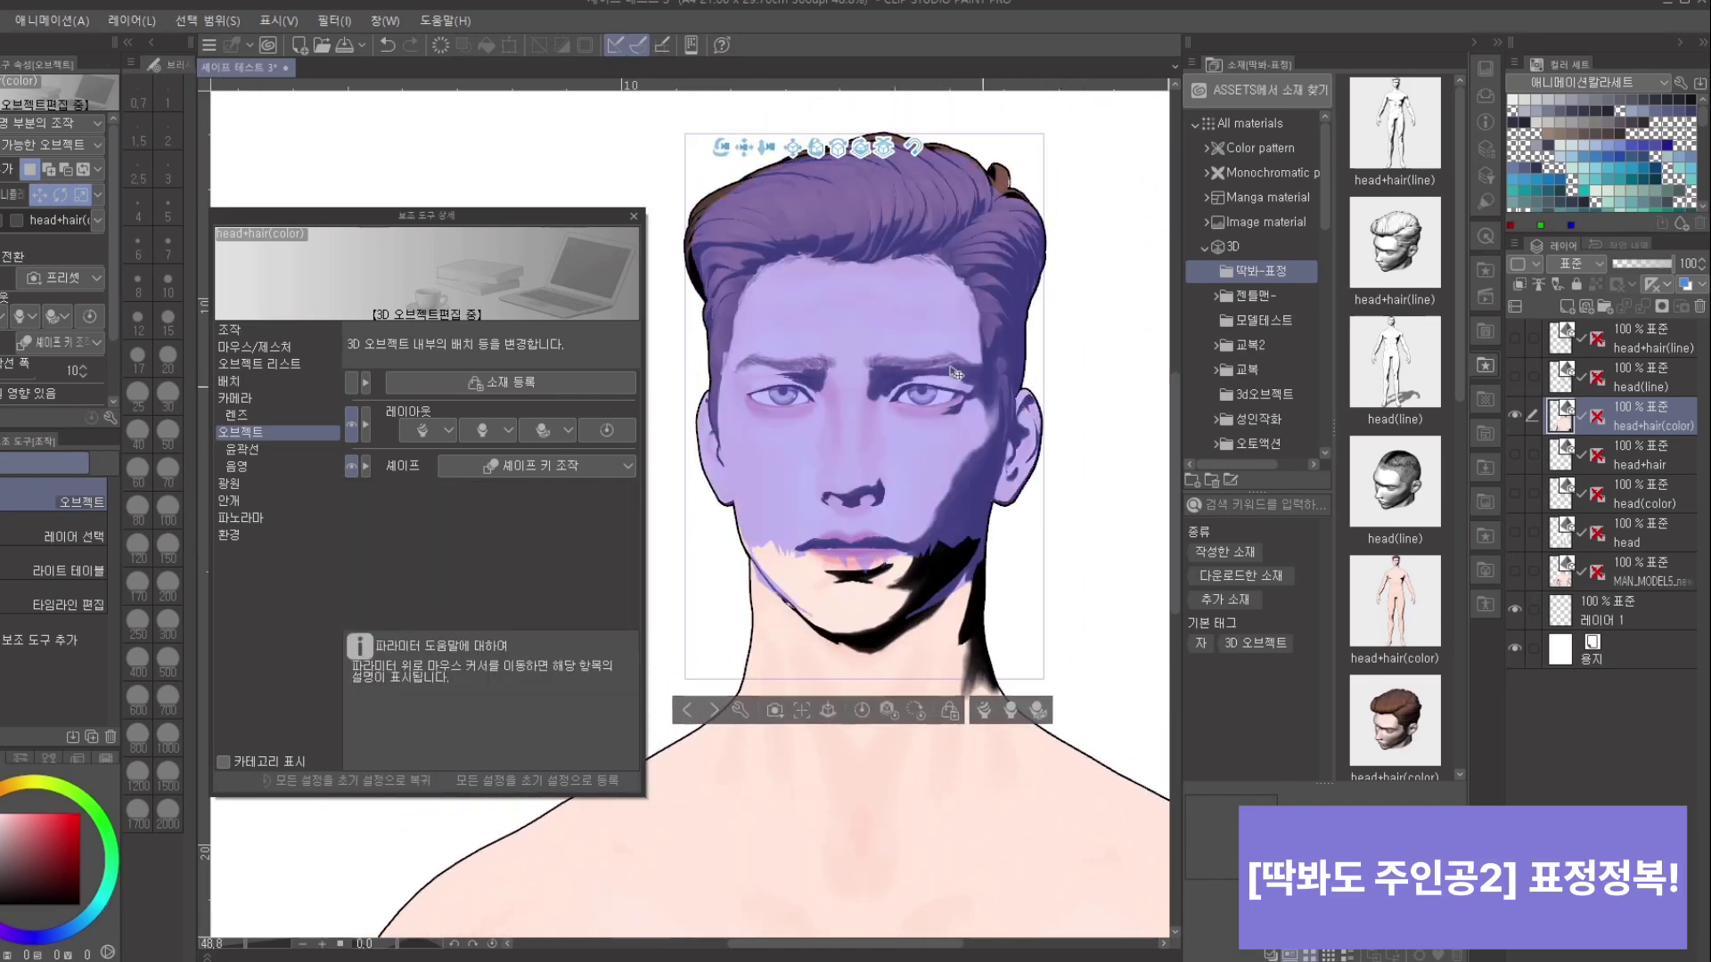
# Step: Set the 7.sadness shape key to 0 and 9.surprised to 100, and view the surprised face
pyautogui.click(526, 463)
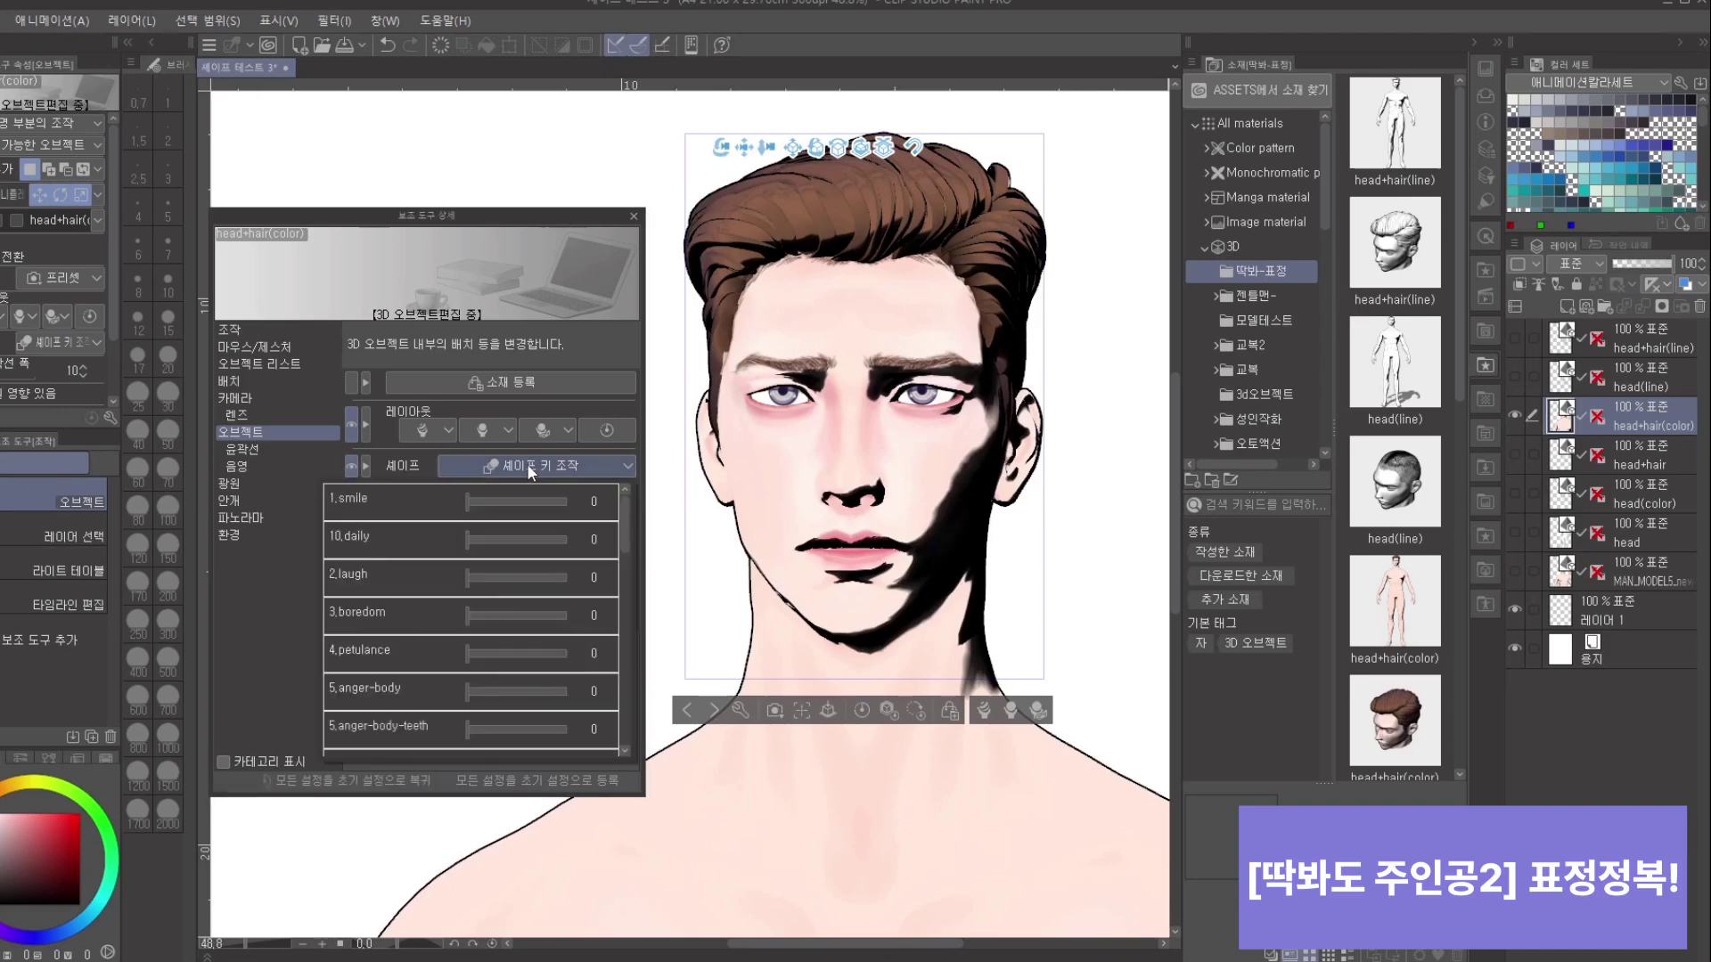
pyautogui.scroll(-5, 624, 553)
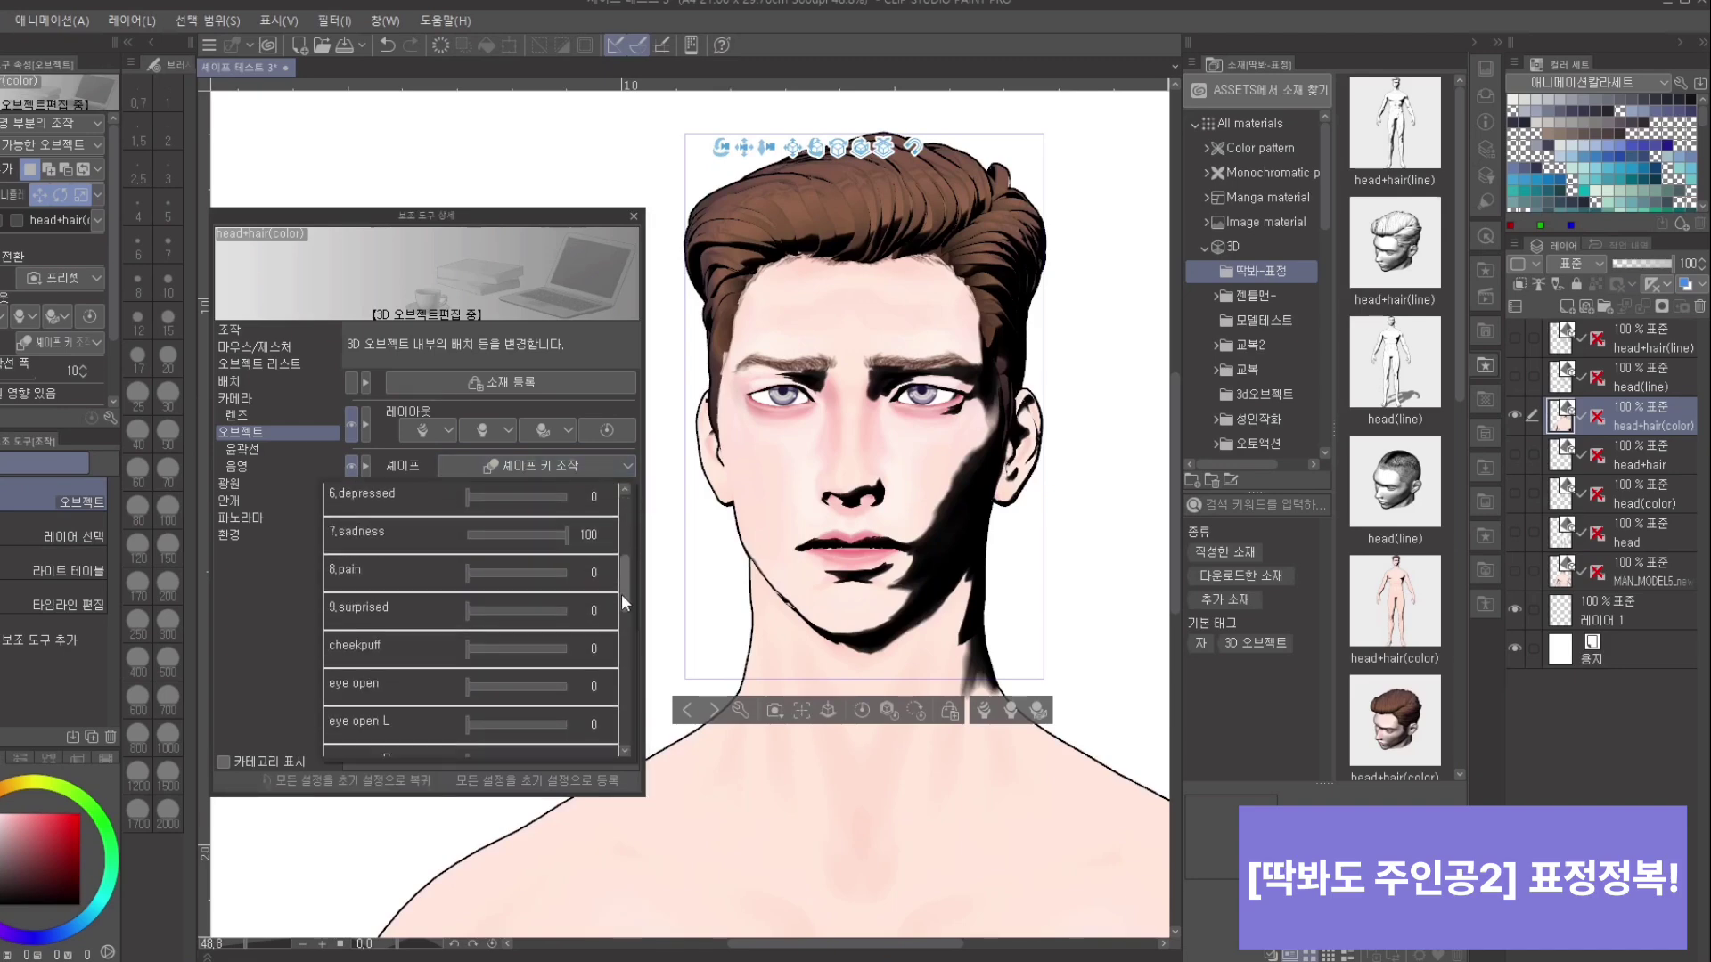
pyautogui.scroll(2, 612, 579)
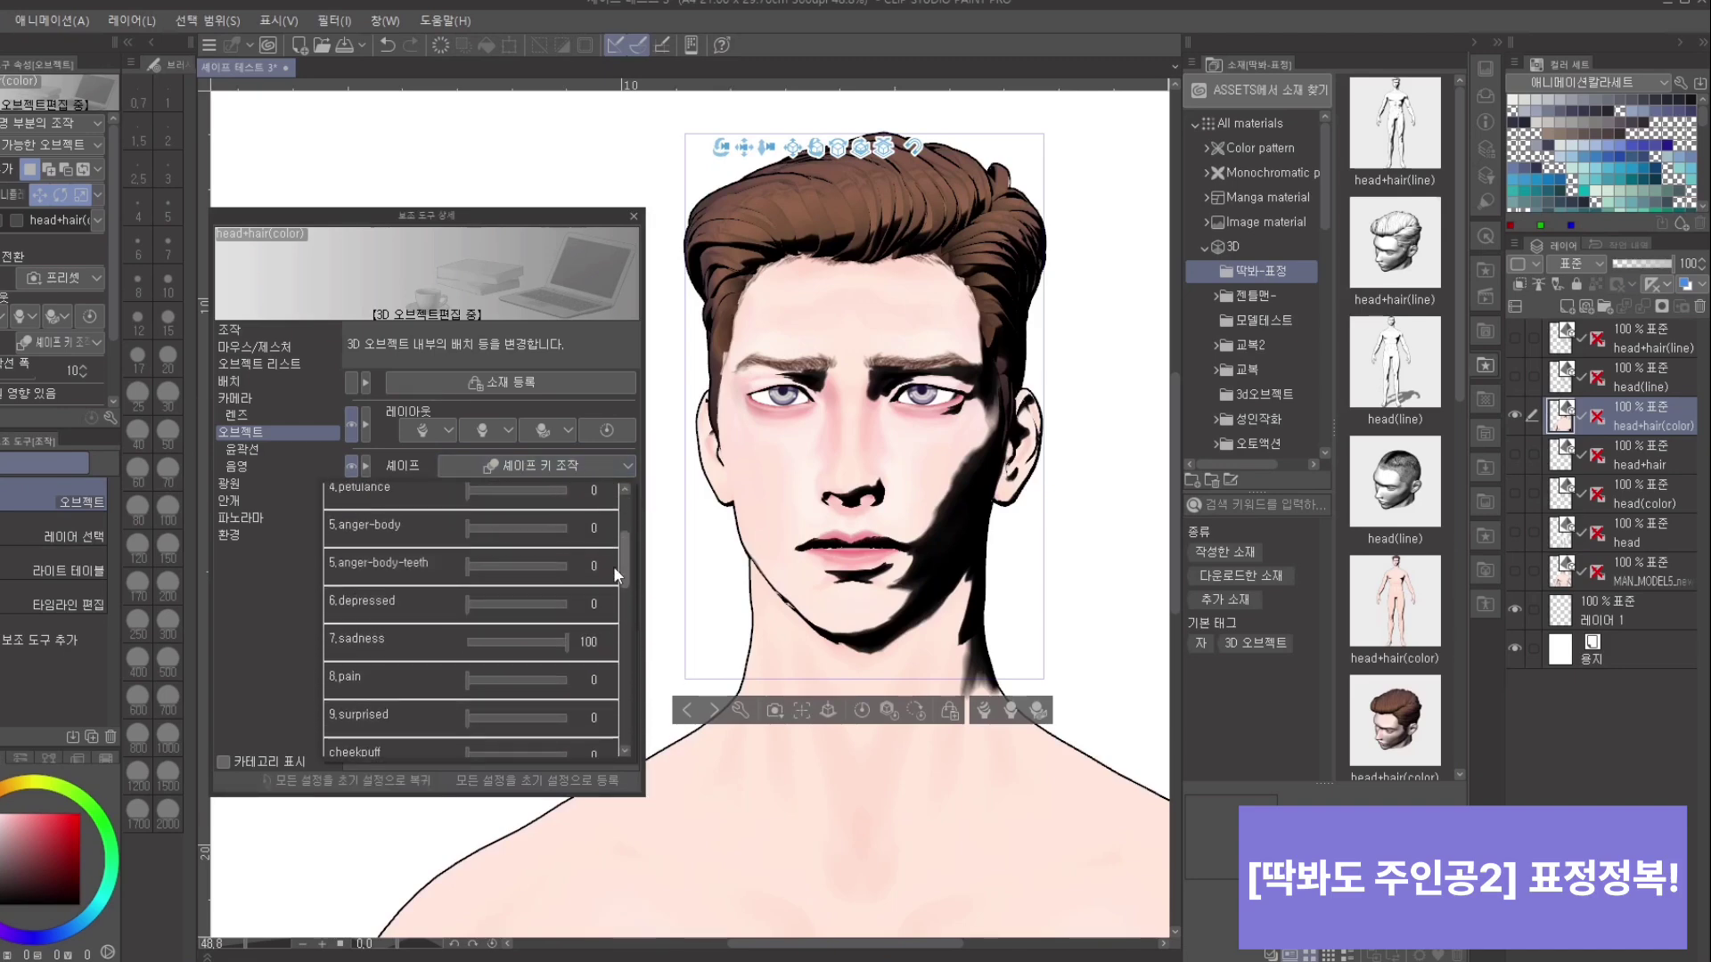
pyautogui.moveTo(520, 643); pyautogui.dragTo(442, 651)
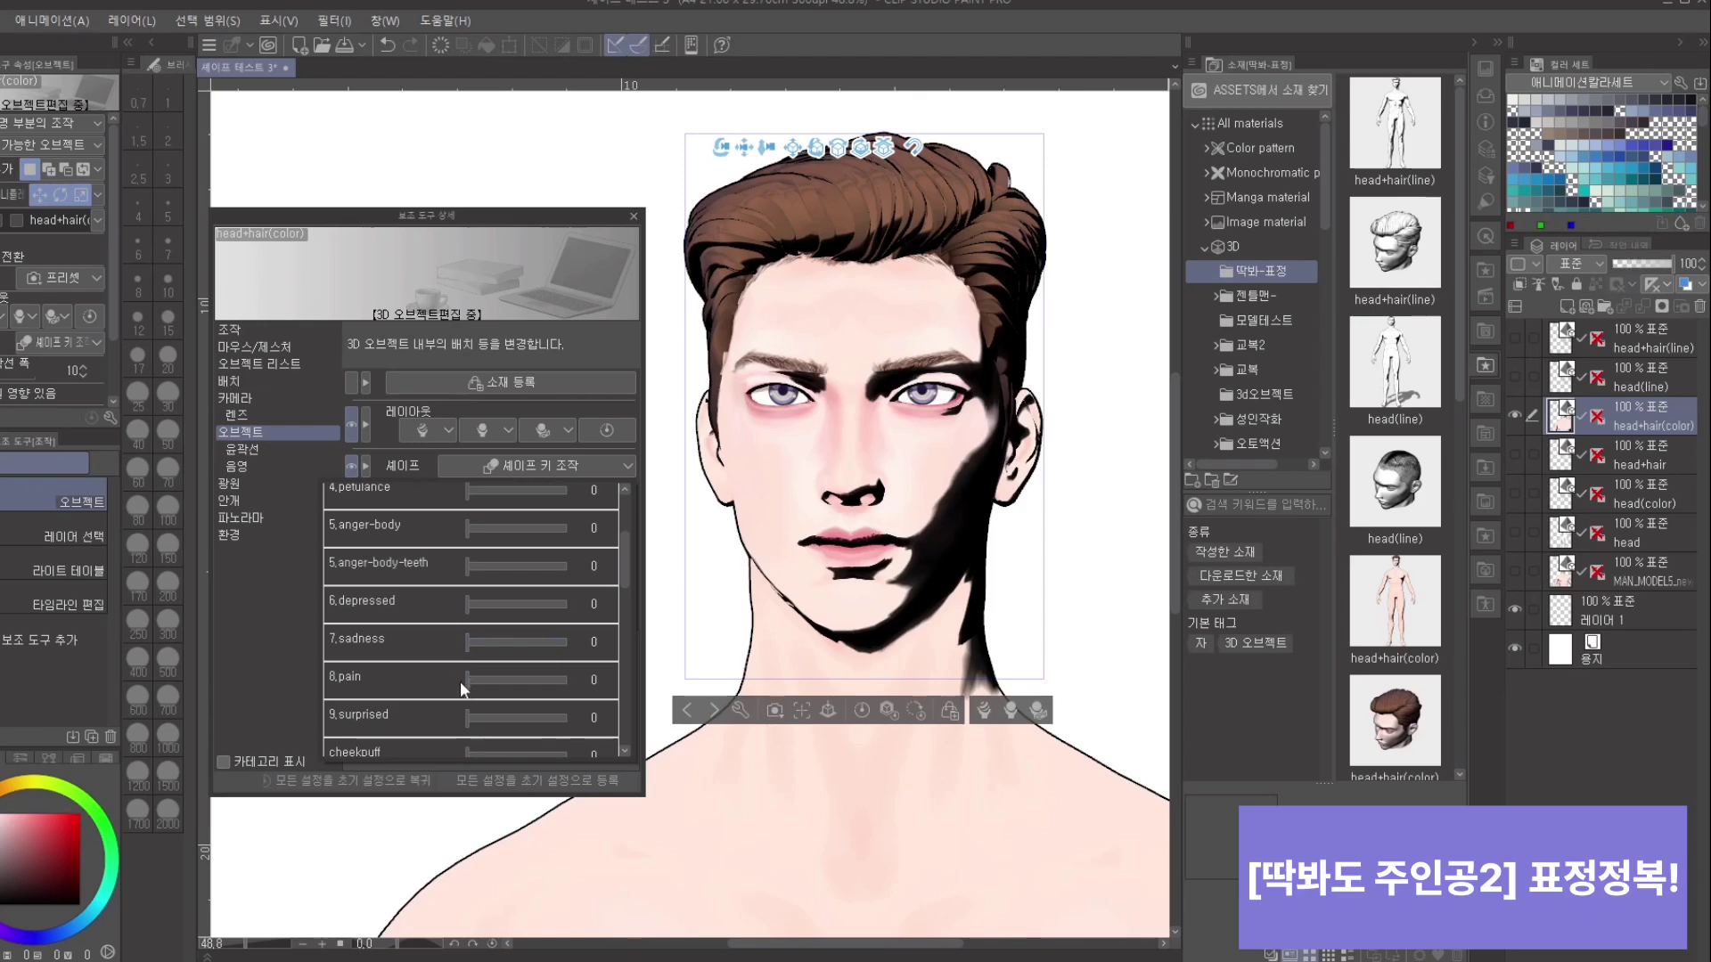
pyautogui.moveTo(545, 677); pyautogui.dragTo(584, 702)
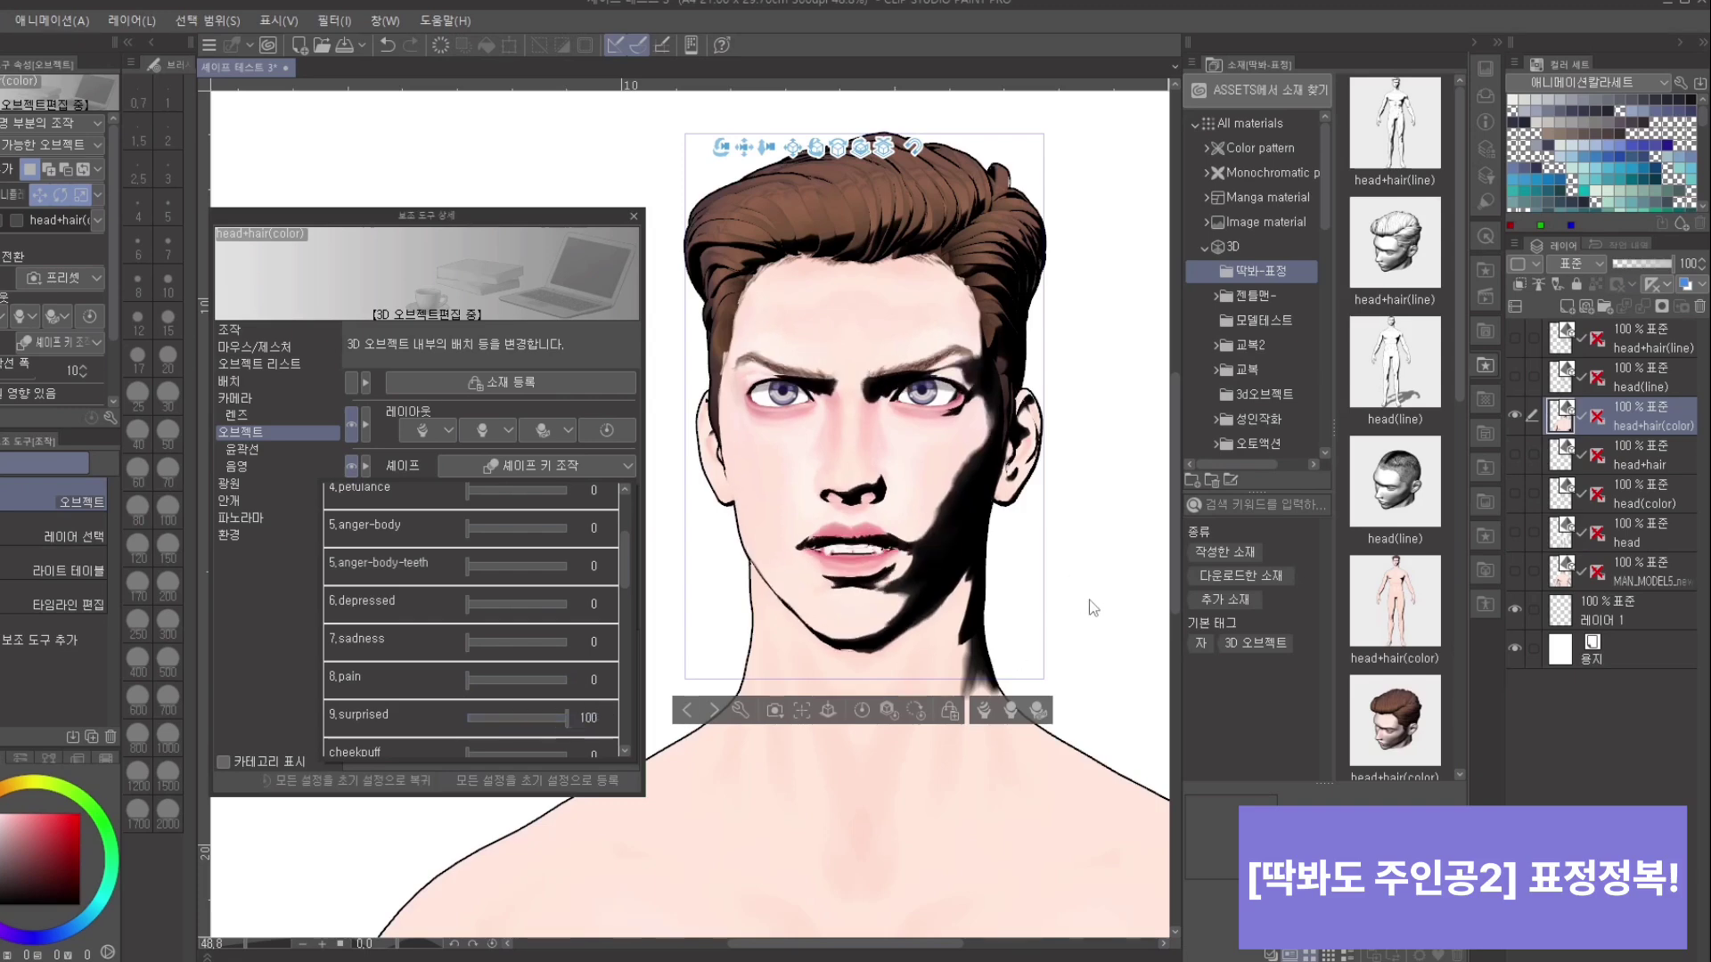
pyautogui.moveTo(1120, 604)
pyautogui.mouseDown()
pyautogui.moveTo(1097, 576)
pyautogui.moveTo(1016, 561)
pyautogui.moveTo(1096, 512)
pyautogui.moveTo(1085, 612)
pyautogui.moveTo(1098, 553)
pyautogui.moveTo(1112, 613)
pyautogui.mouseUp()
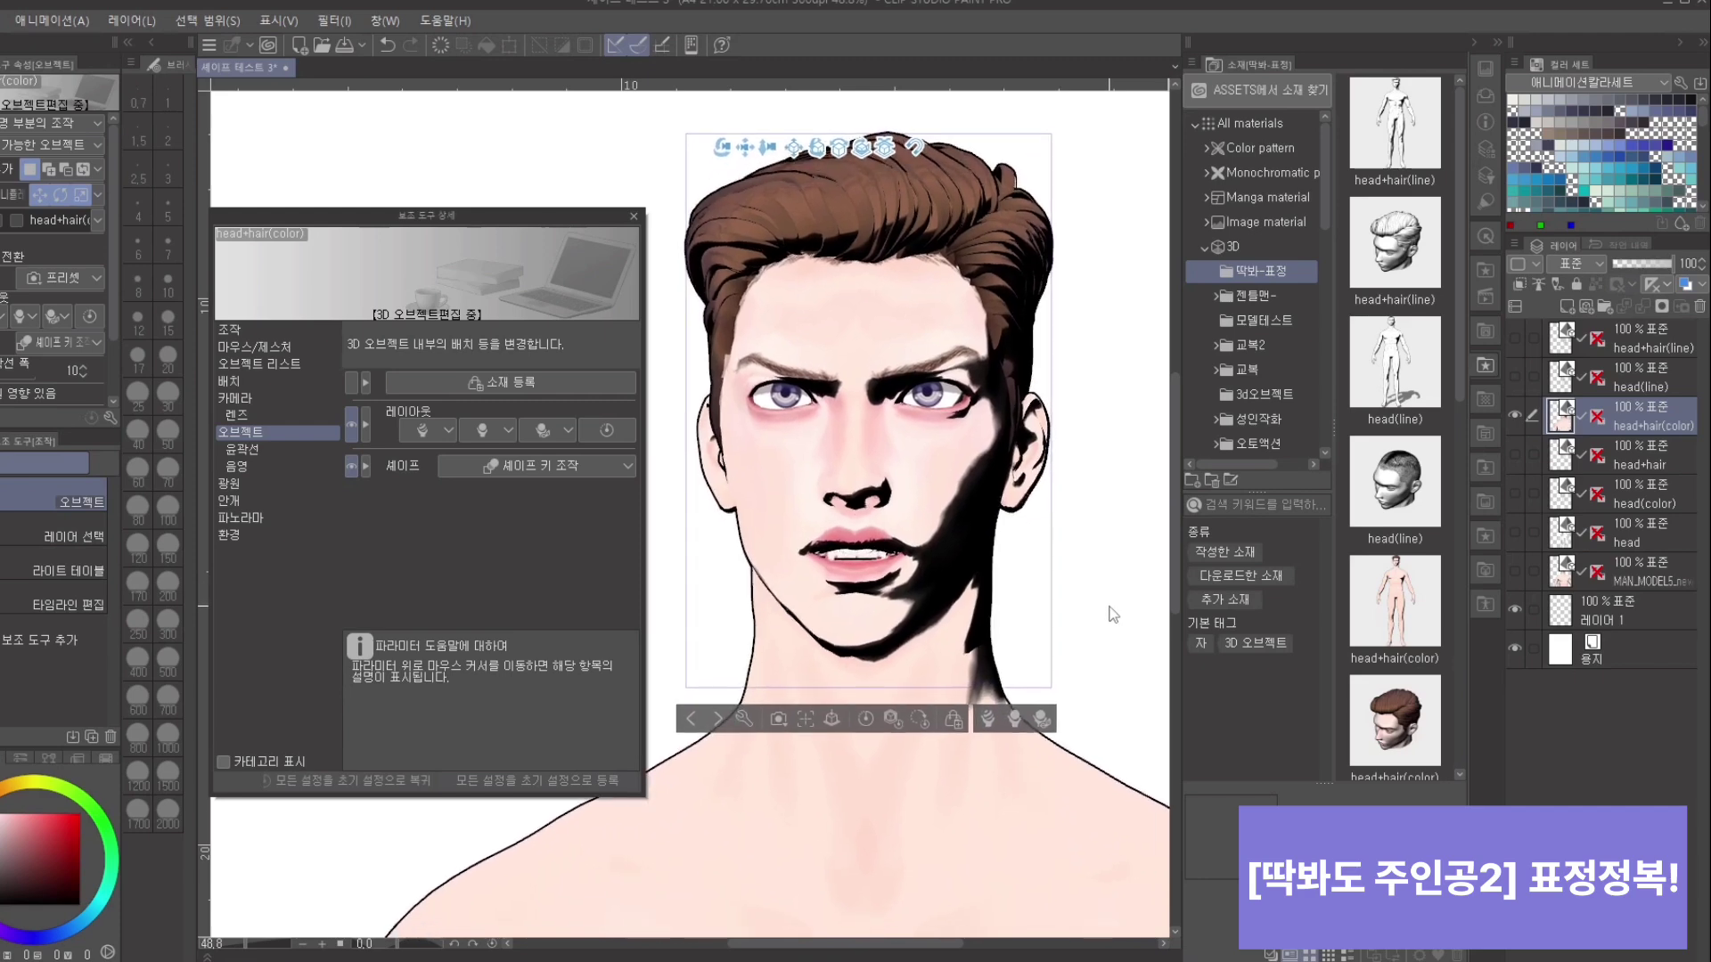
# Step: Reset the 9.surprised shape key to 0 and browse the rest of the shape key list
pyautogui.click(584, 466)
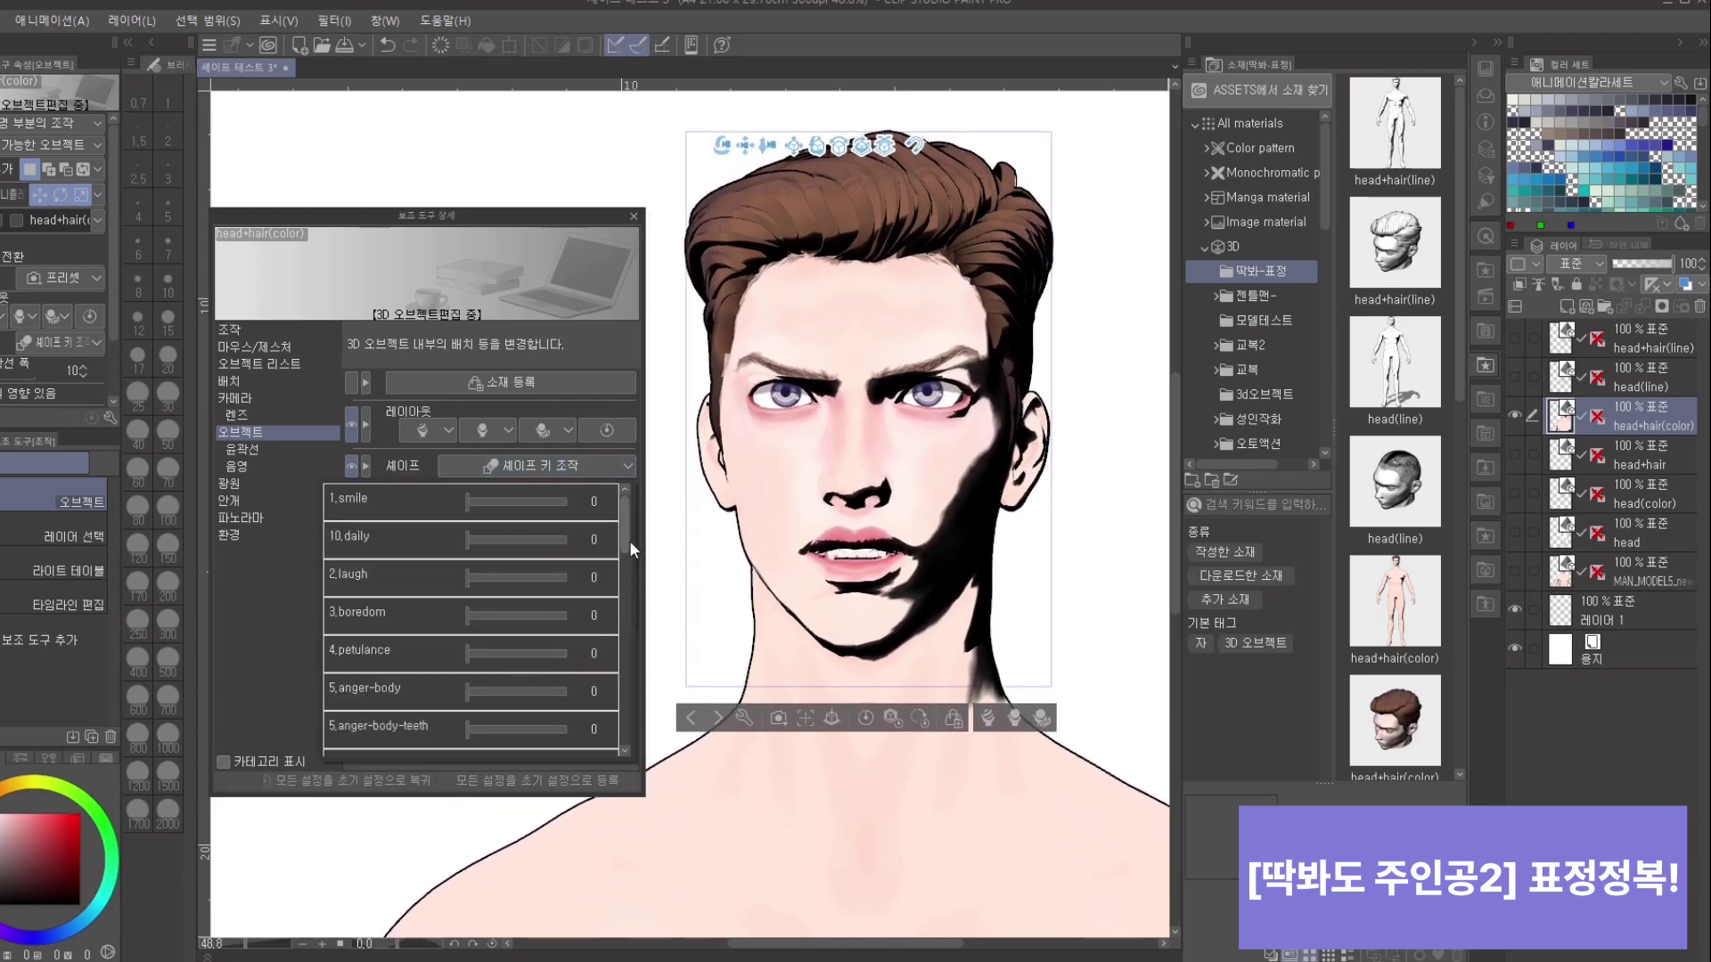
pyautogui.moveTo(629, 540); pyautogui.dragTo(448, 617)
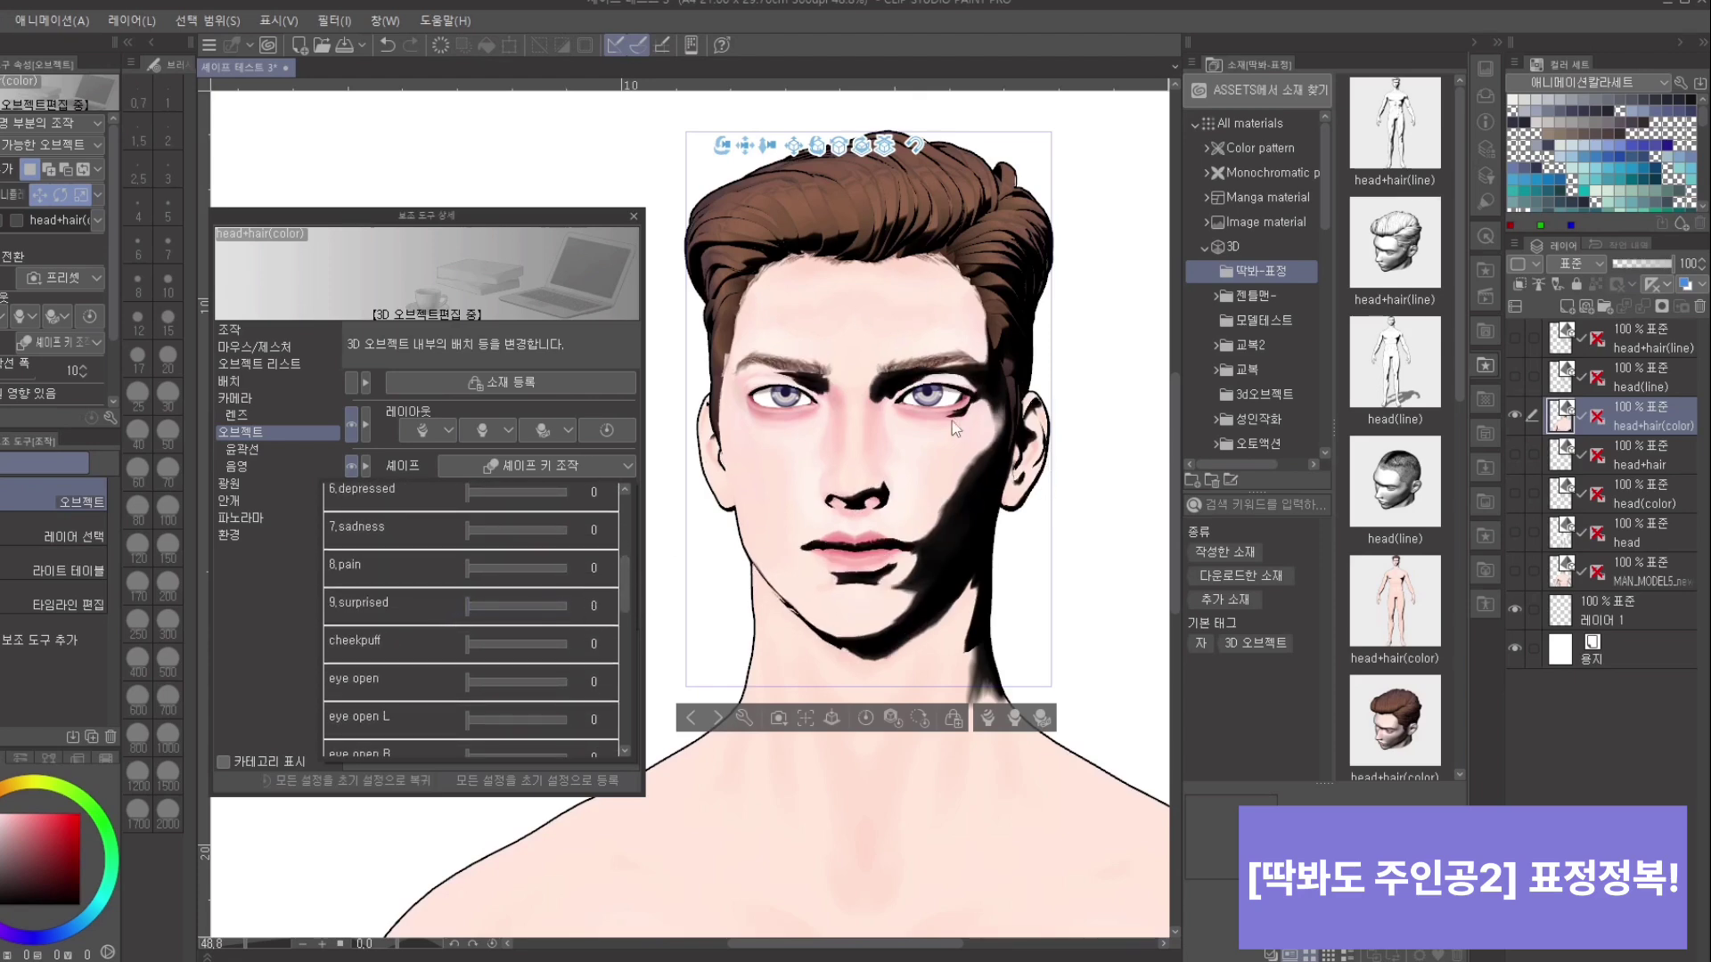
pyautogui.scroll(5, 612, 579)
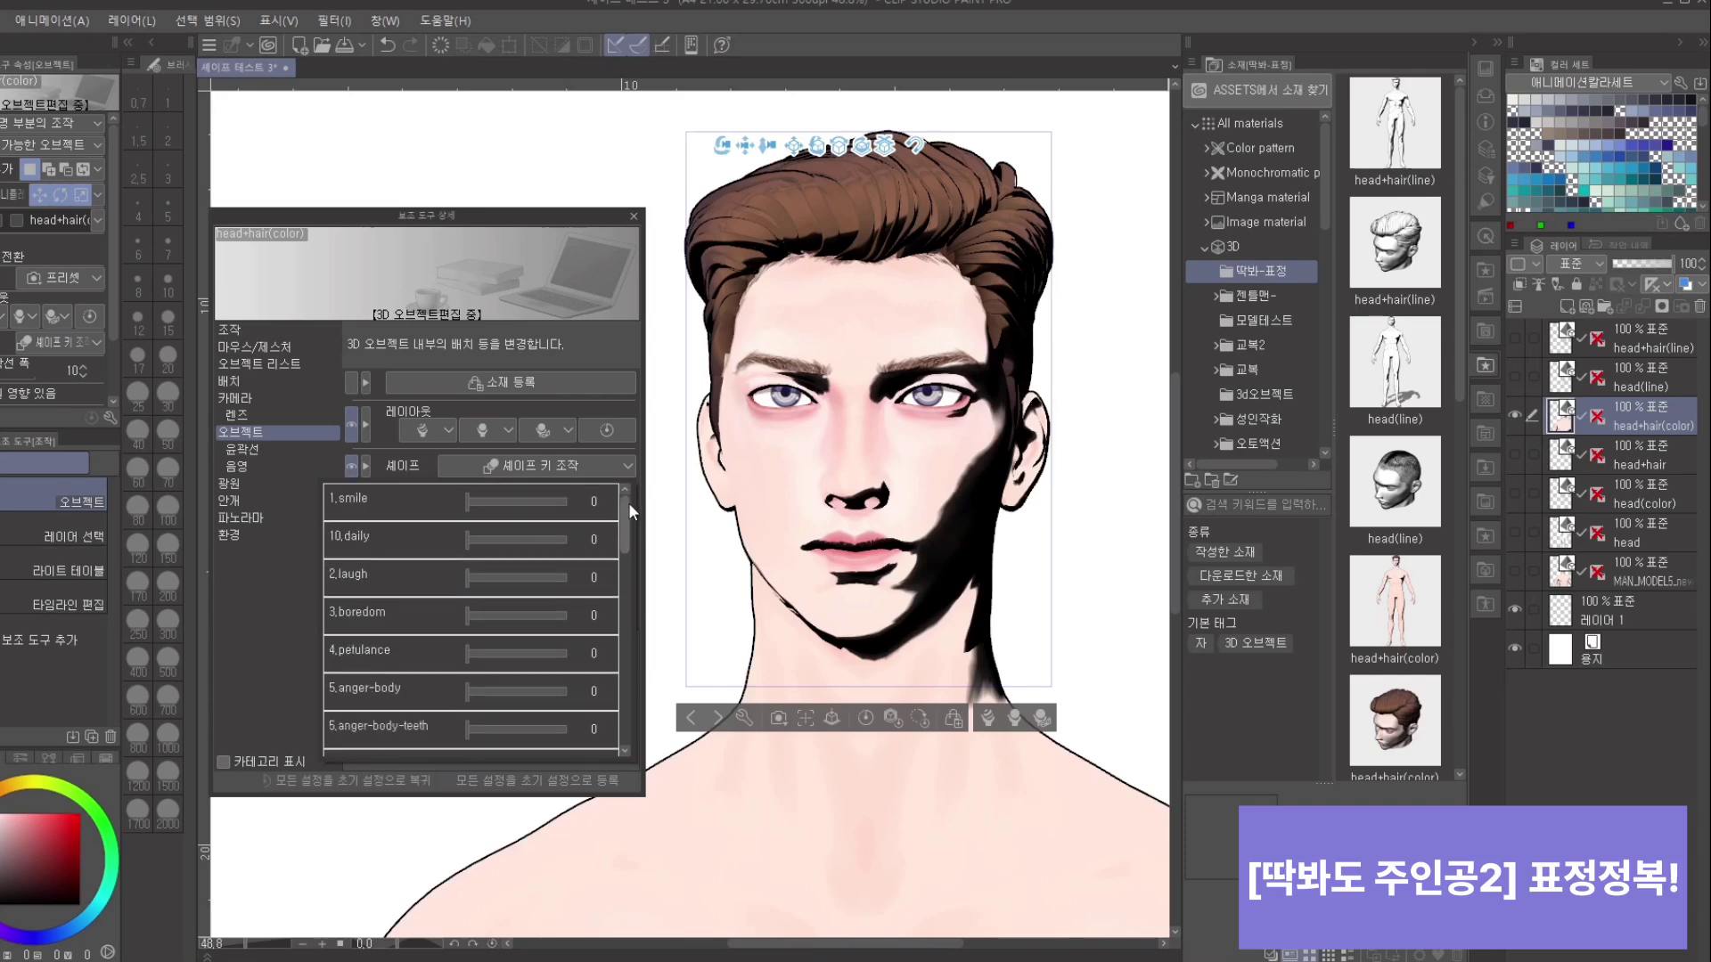
pyautogui.scroll(-5, 617, 613)
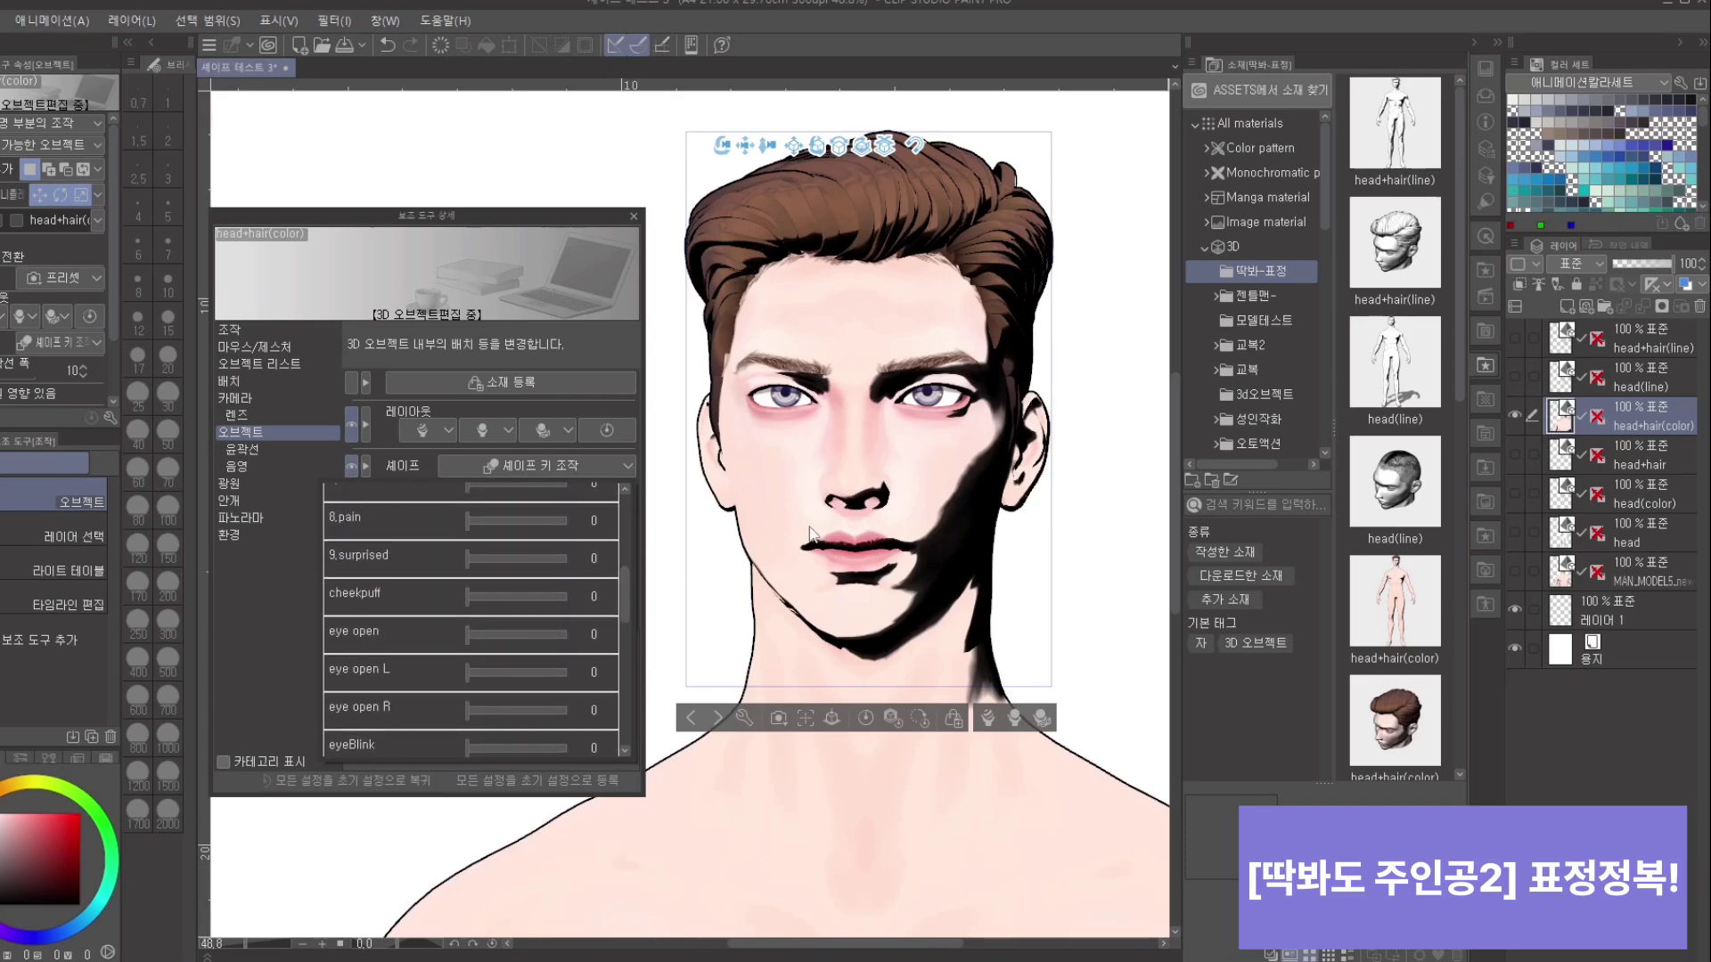
pyautogui.click(1088, 572)
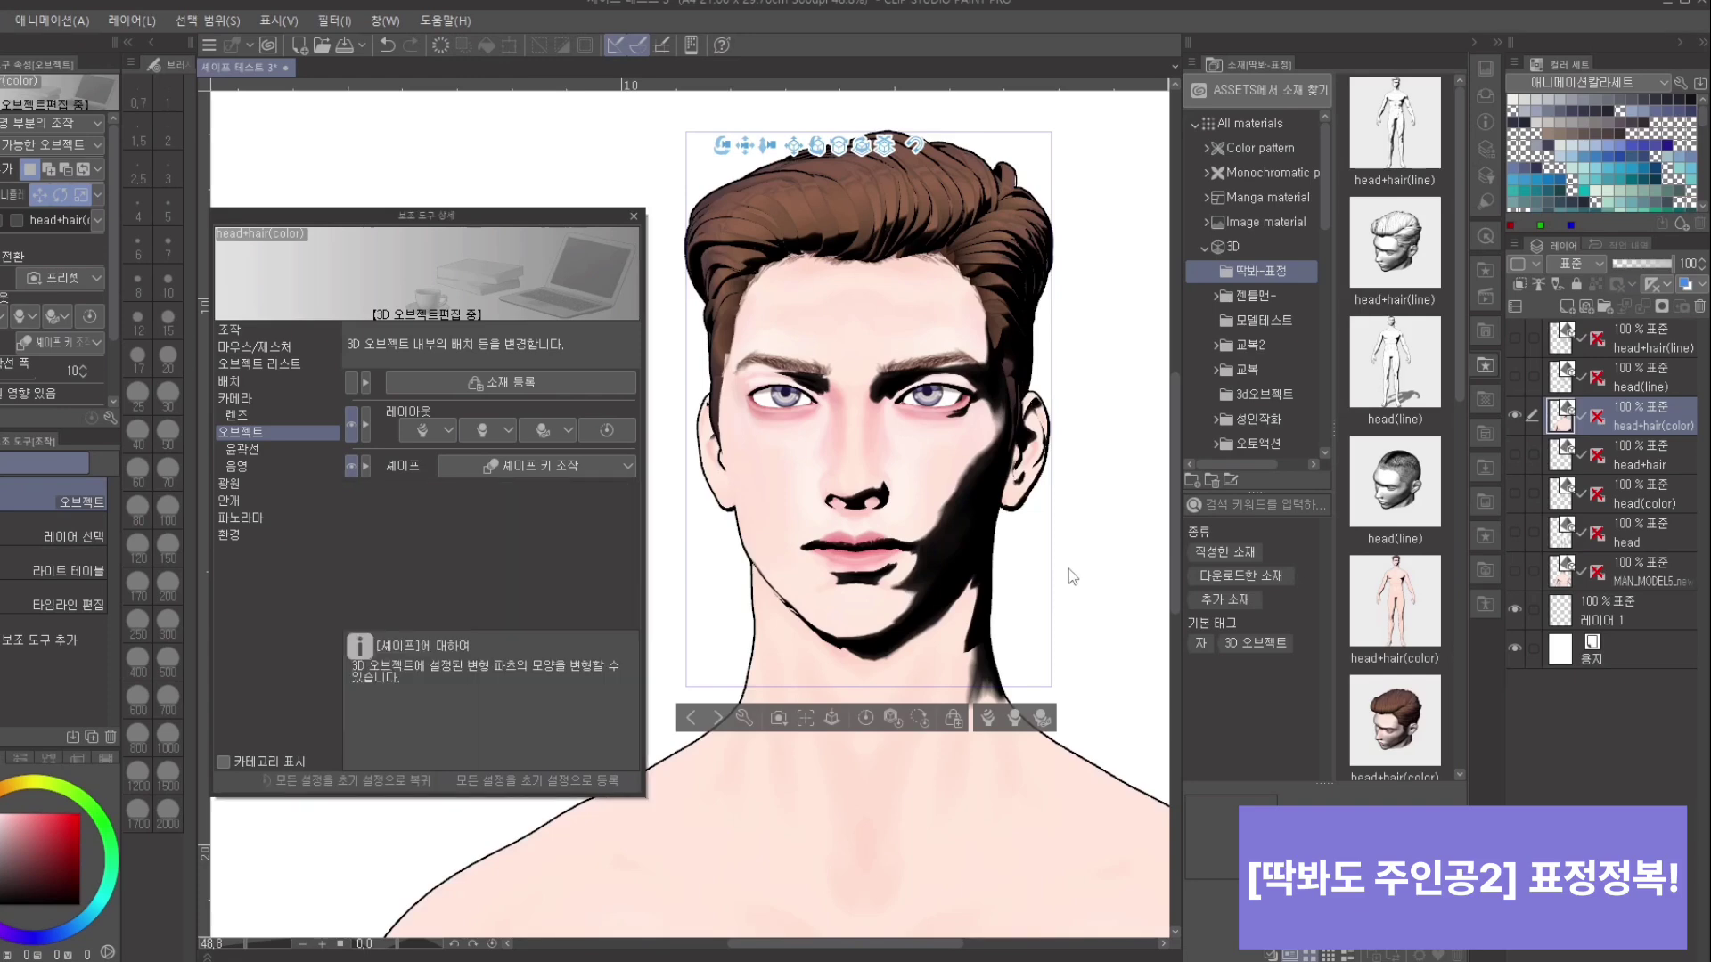
# Step: Raise the 1.smile shape key to form a smirk, and view the face from a raised three-quarter angle
pyautogui.click(516, 469)
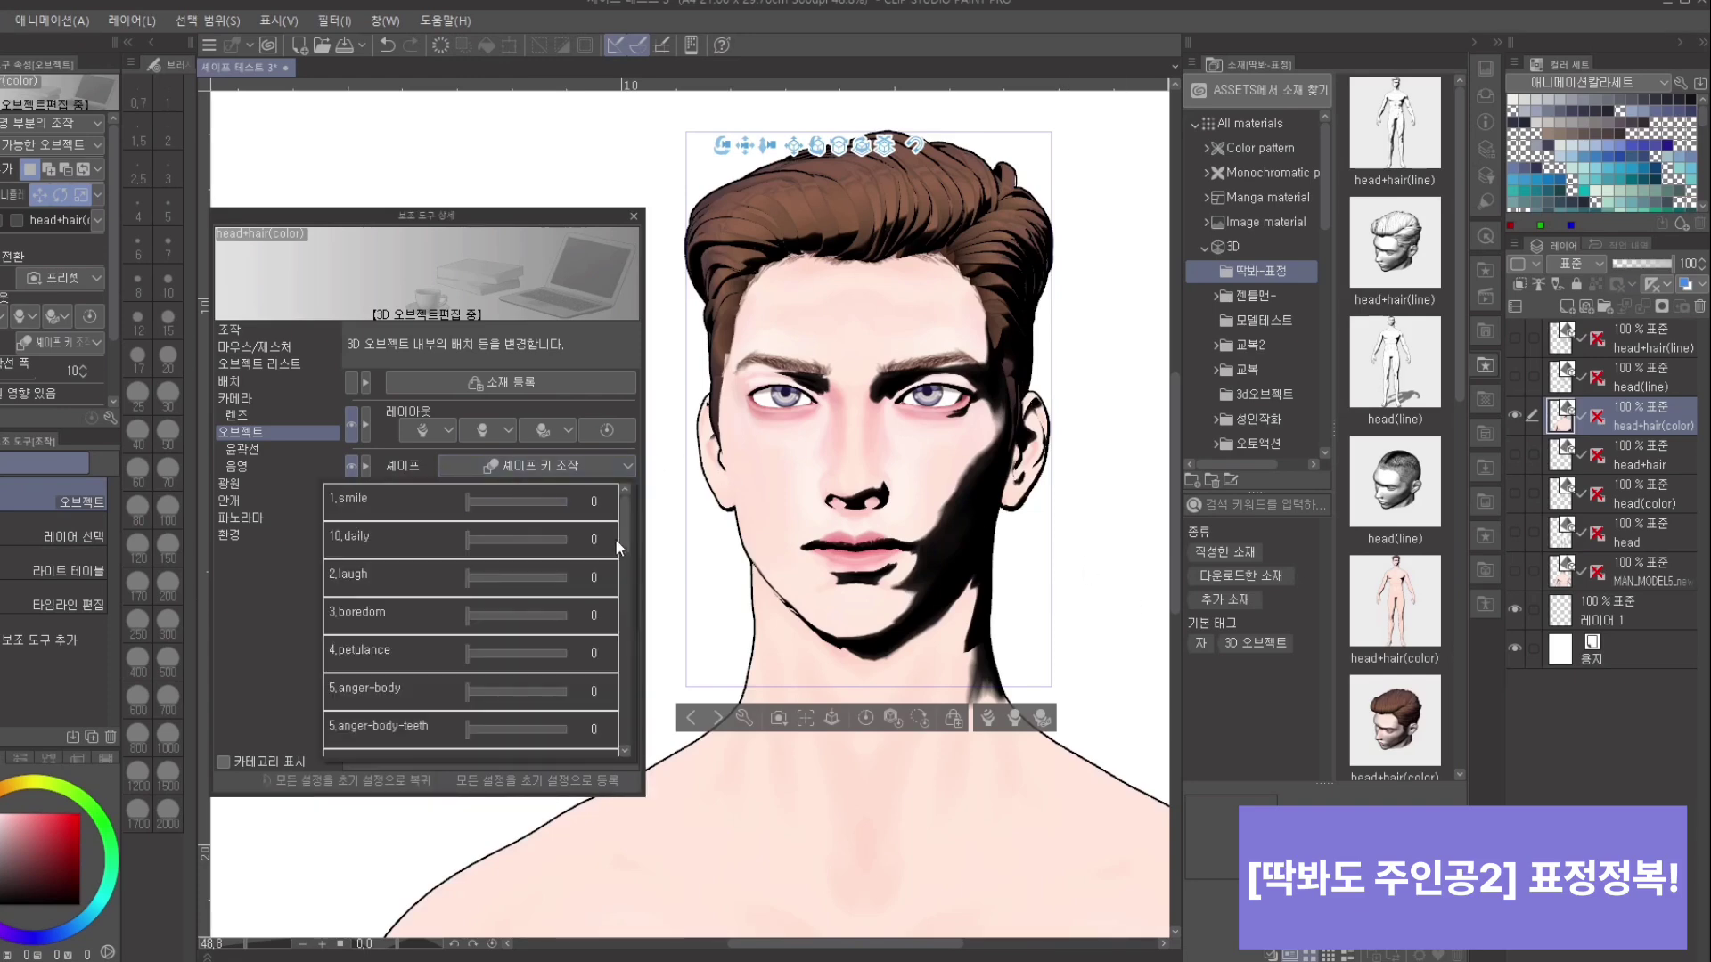
pyautogui.moveTo(626, 533)
pyautogui.mouseDown()
pyautogui.moveTo(620, 569)
pyautogui.moveTo(620, 526)
pyautogui.mouseUp()
pyautogui.moveTo(469, 502); pyautogui.dragTo(610, 628)
pyautogui.click(1109, 608)
pyautogui.moveTo(1094, 570); pyautogui.dragTo(1125, 547)
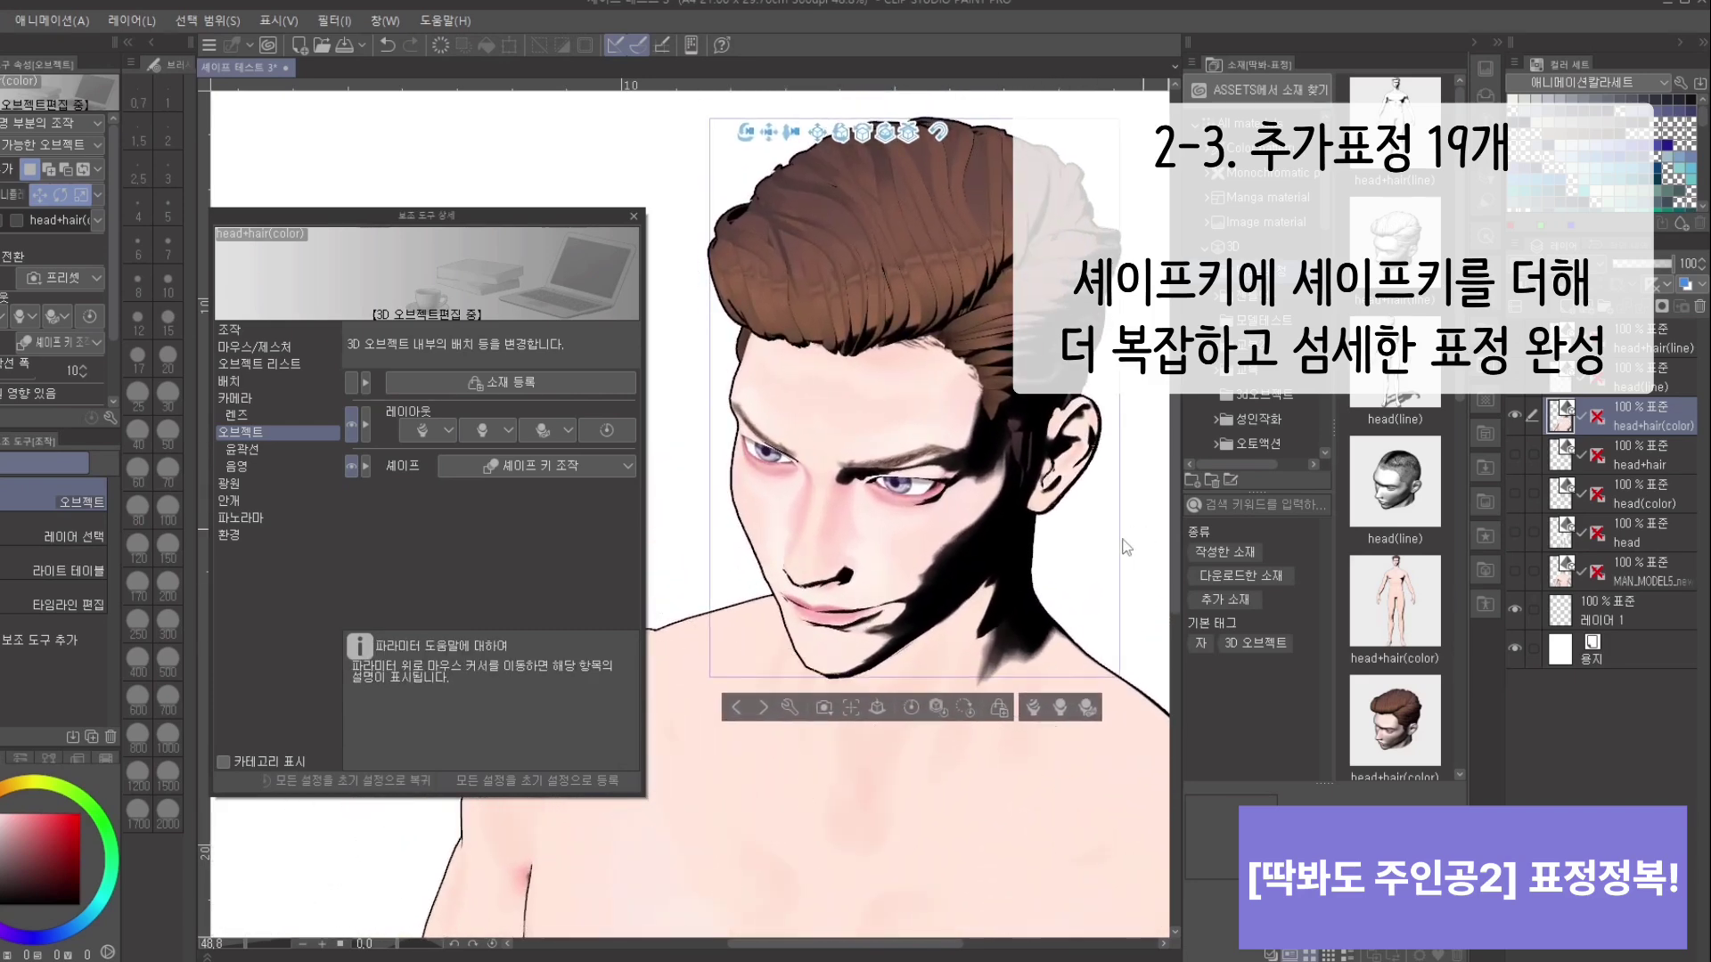
# Step: Test the jaw joint of the smirking head, and view the face from a lower three-quarter angle
pyautogui.click(1001, 613)
pyautogui.moveTo(926, 666)
pyautogui.mouseDown()
pyautogui.moveTo(907, 689)
pyautogui.moveTo(918, 674)
pyautogui.mouseUp()
pyautogui.moveTo(1122, 553); pyautogui.dragTo(1054, 483)
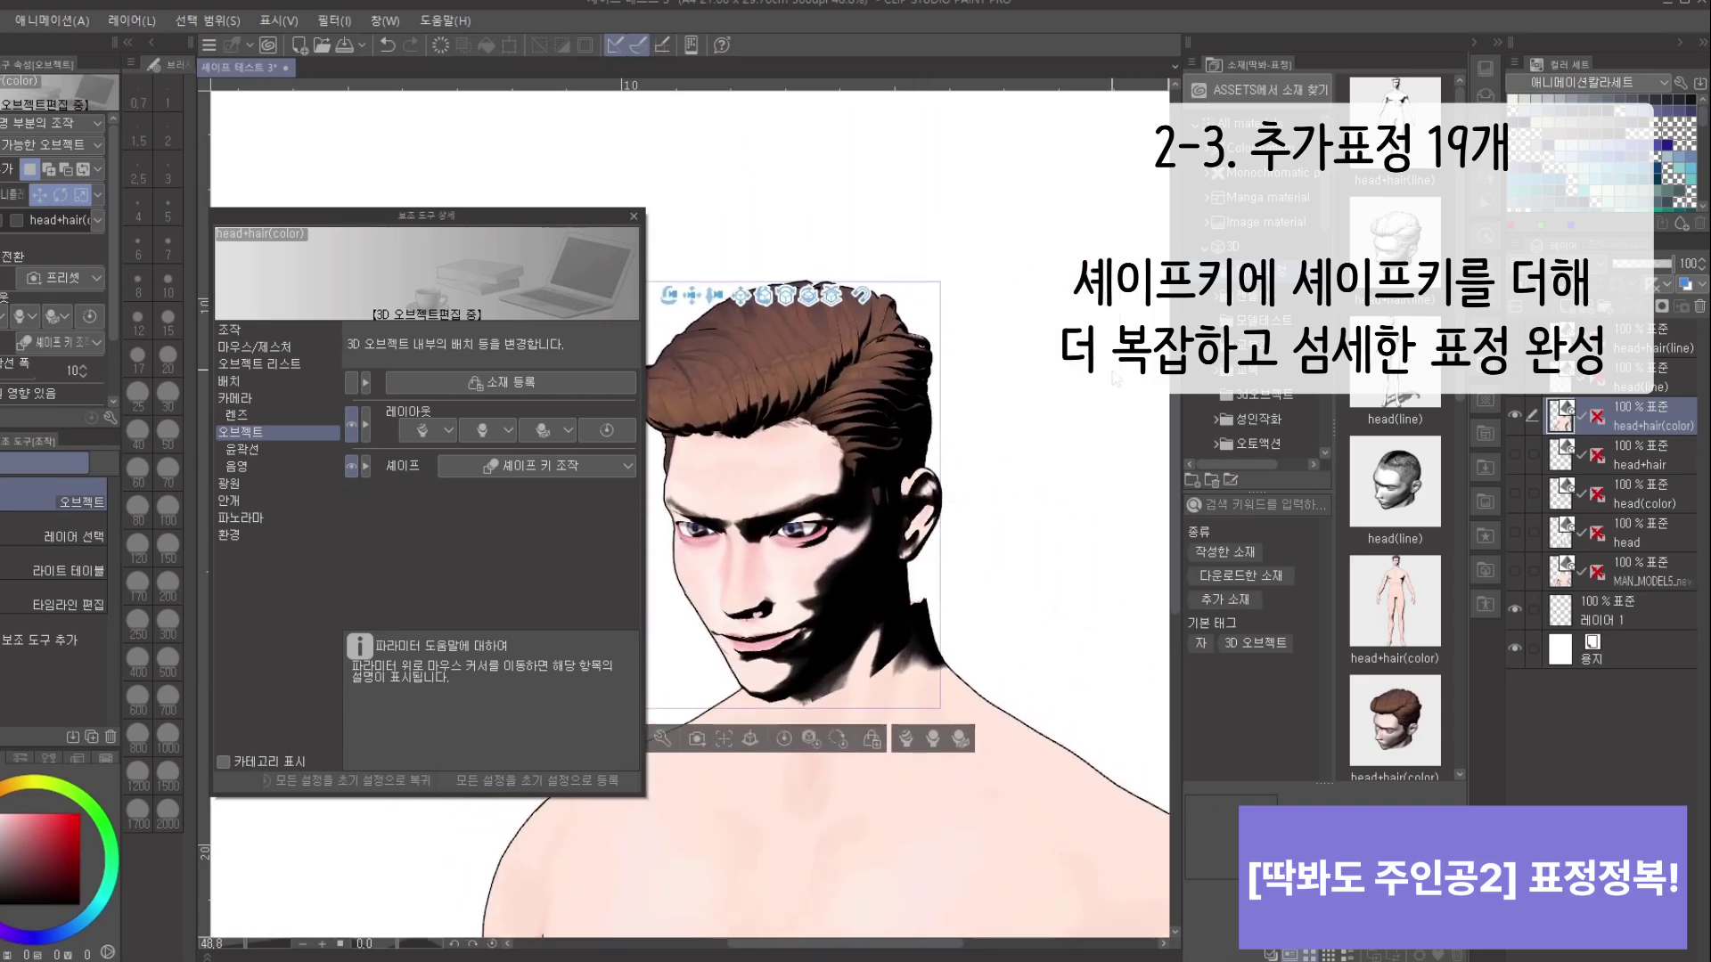
pyautogui.click(884, 625)
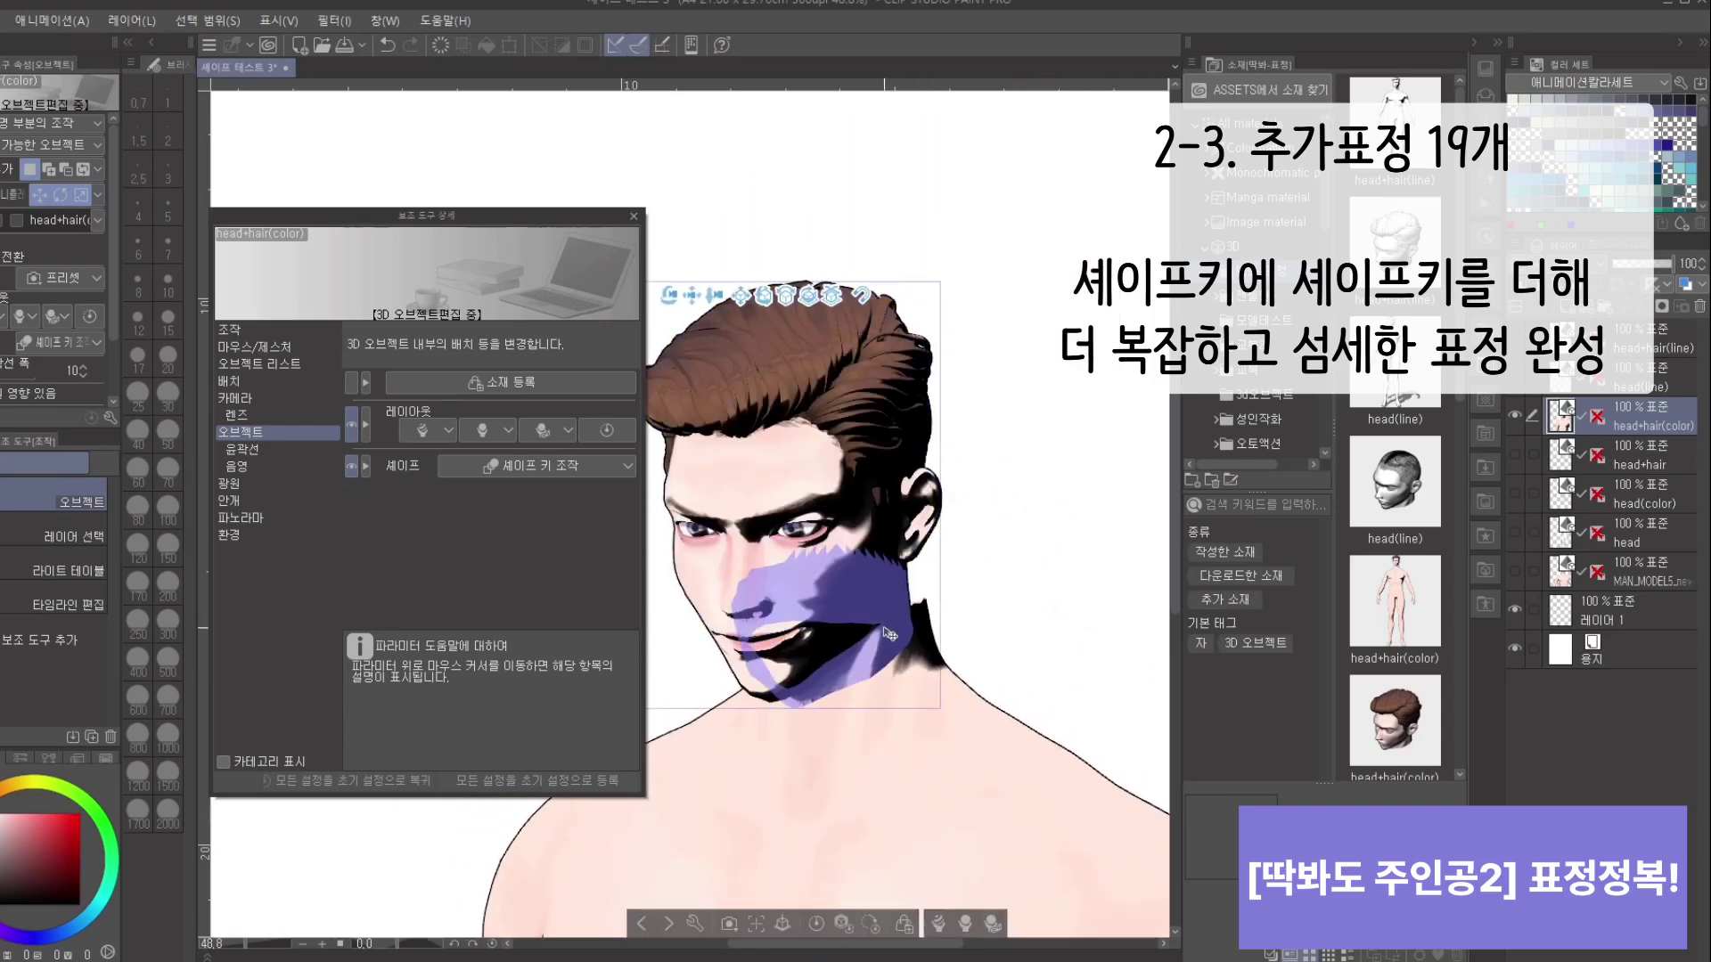
pyautogui.moveTo(860, 695); pyautogui.dragTo(863, 667)
pyautogui.click(1072, 527)
pyautogui.moveTo(1072, 528); pyautogui.dragTo(1073, 562)
# Step: Select the body model and turn the head slightly with the joint at the base of the neck
pyautogui.click(912, 715)
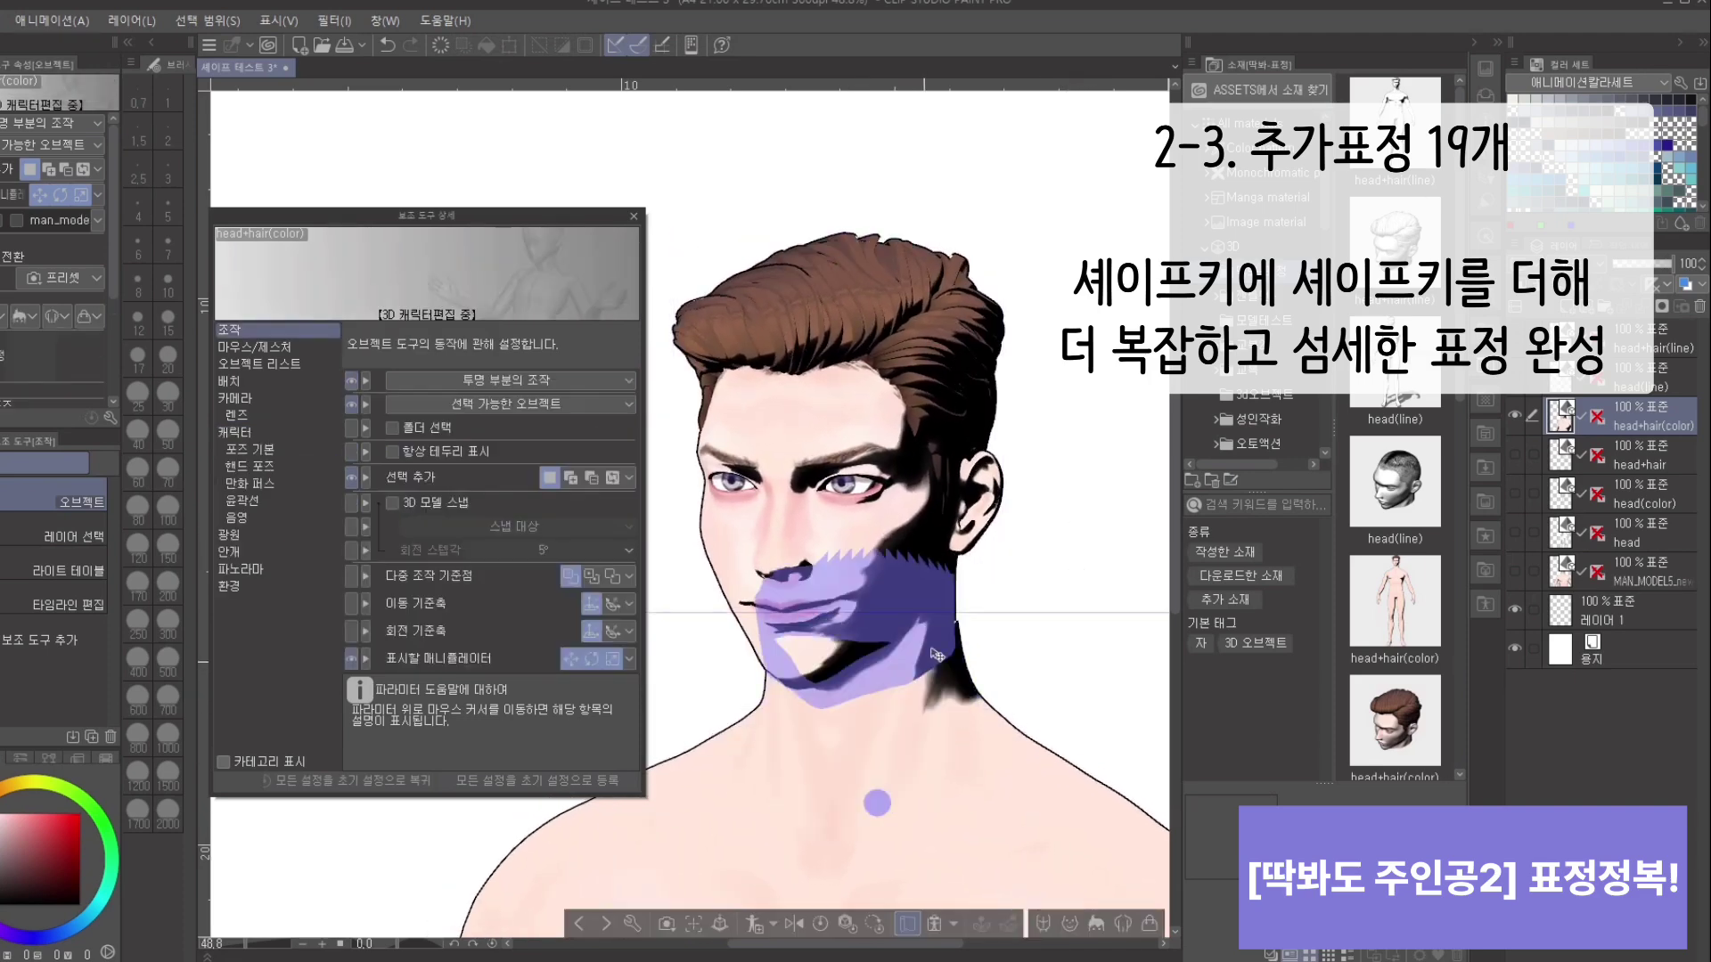
pyautogui.click(871, 794)
pyautogui.moveTo(921, 810)
pyautogui.mouseDown()
pyautogui.moveTo(875, 818)
pyautogui.moveTo(900, 811)
pyautogui.mouseUp()
pyautogui.click(1038, 465)
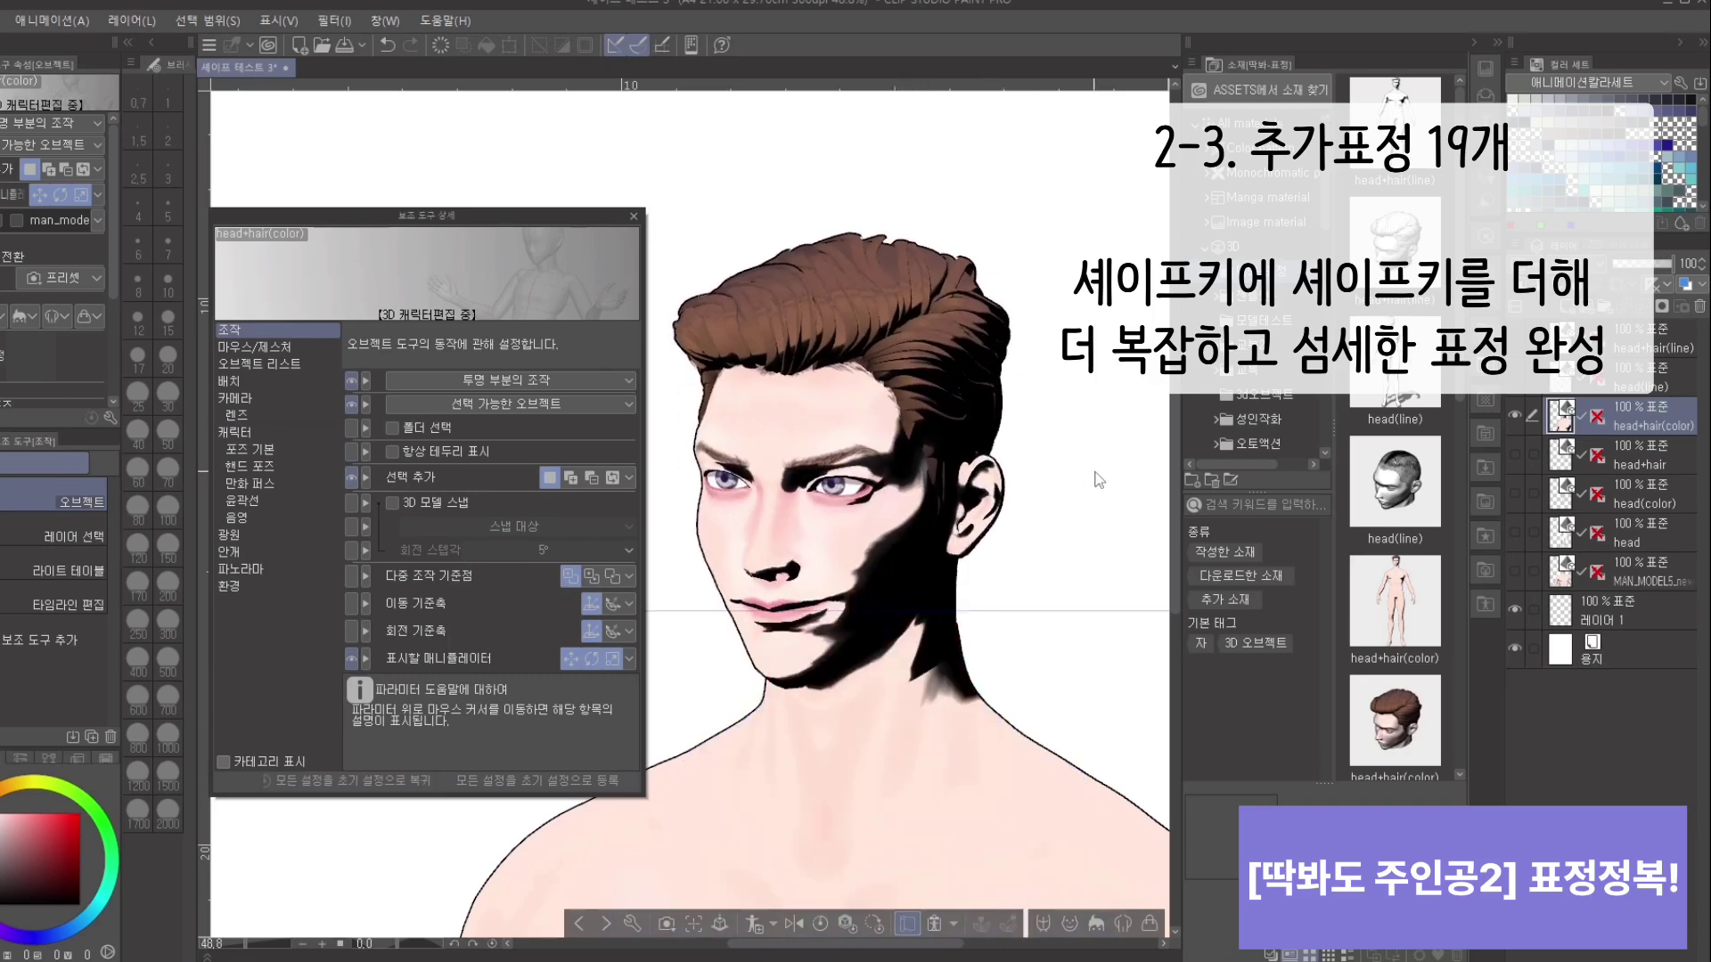
# Step: Select the head model and try out the rotation handles of both eye joints
pyautogui.click(845, 501)
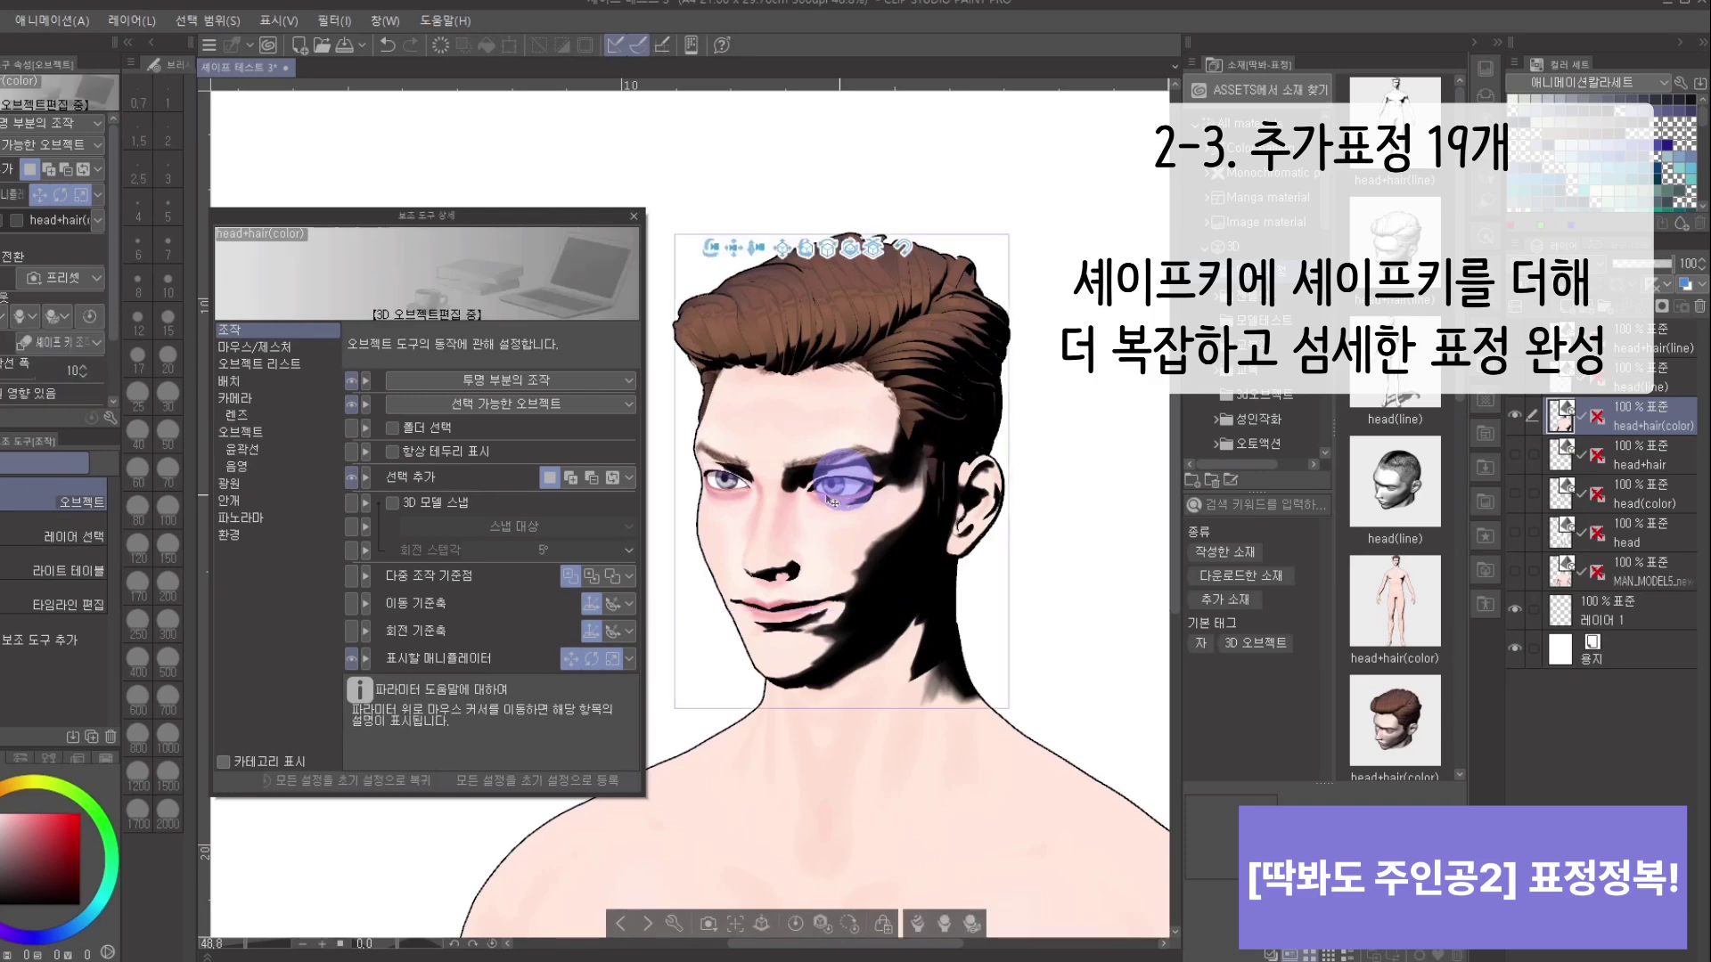
pyautogui.click(855, 483)
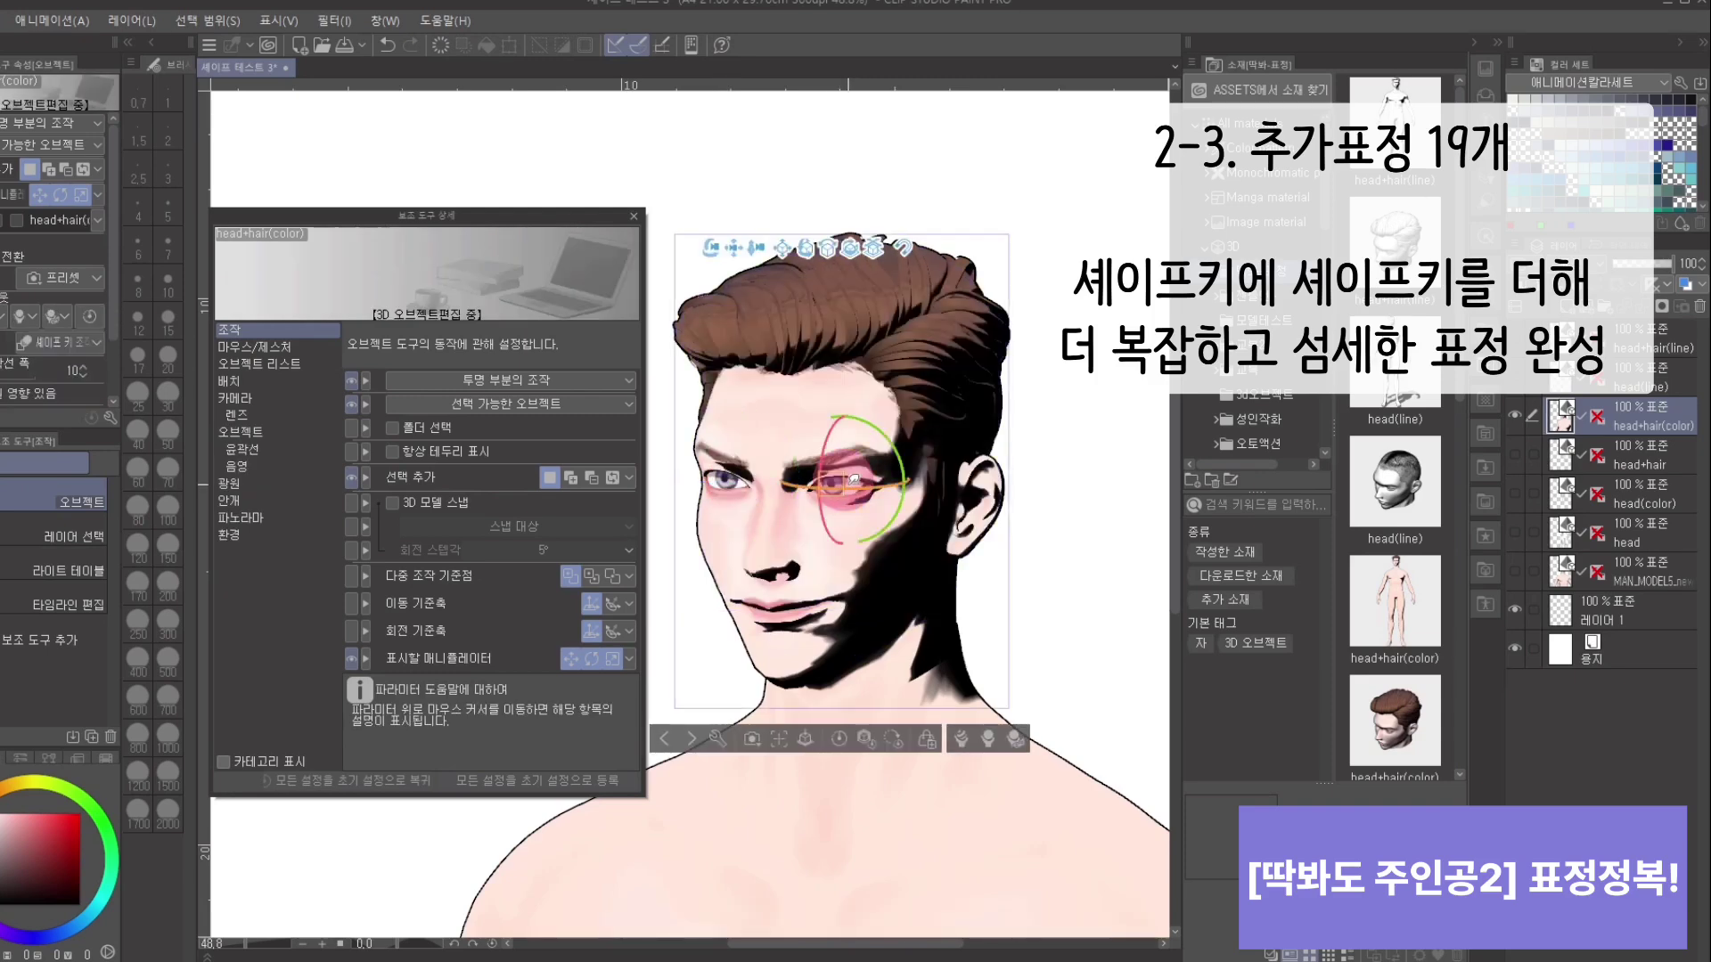
pyautogui.click(738, 479)
pyautogui.moveTo(745, 481); pyautogui.dragTo(1099, 431)
pyautogui.click(837, 495)
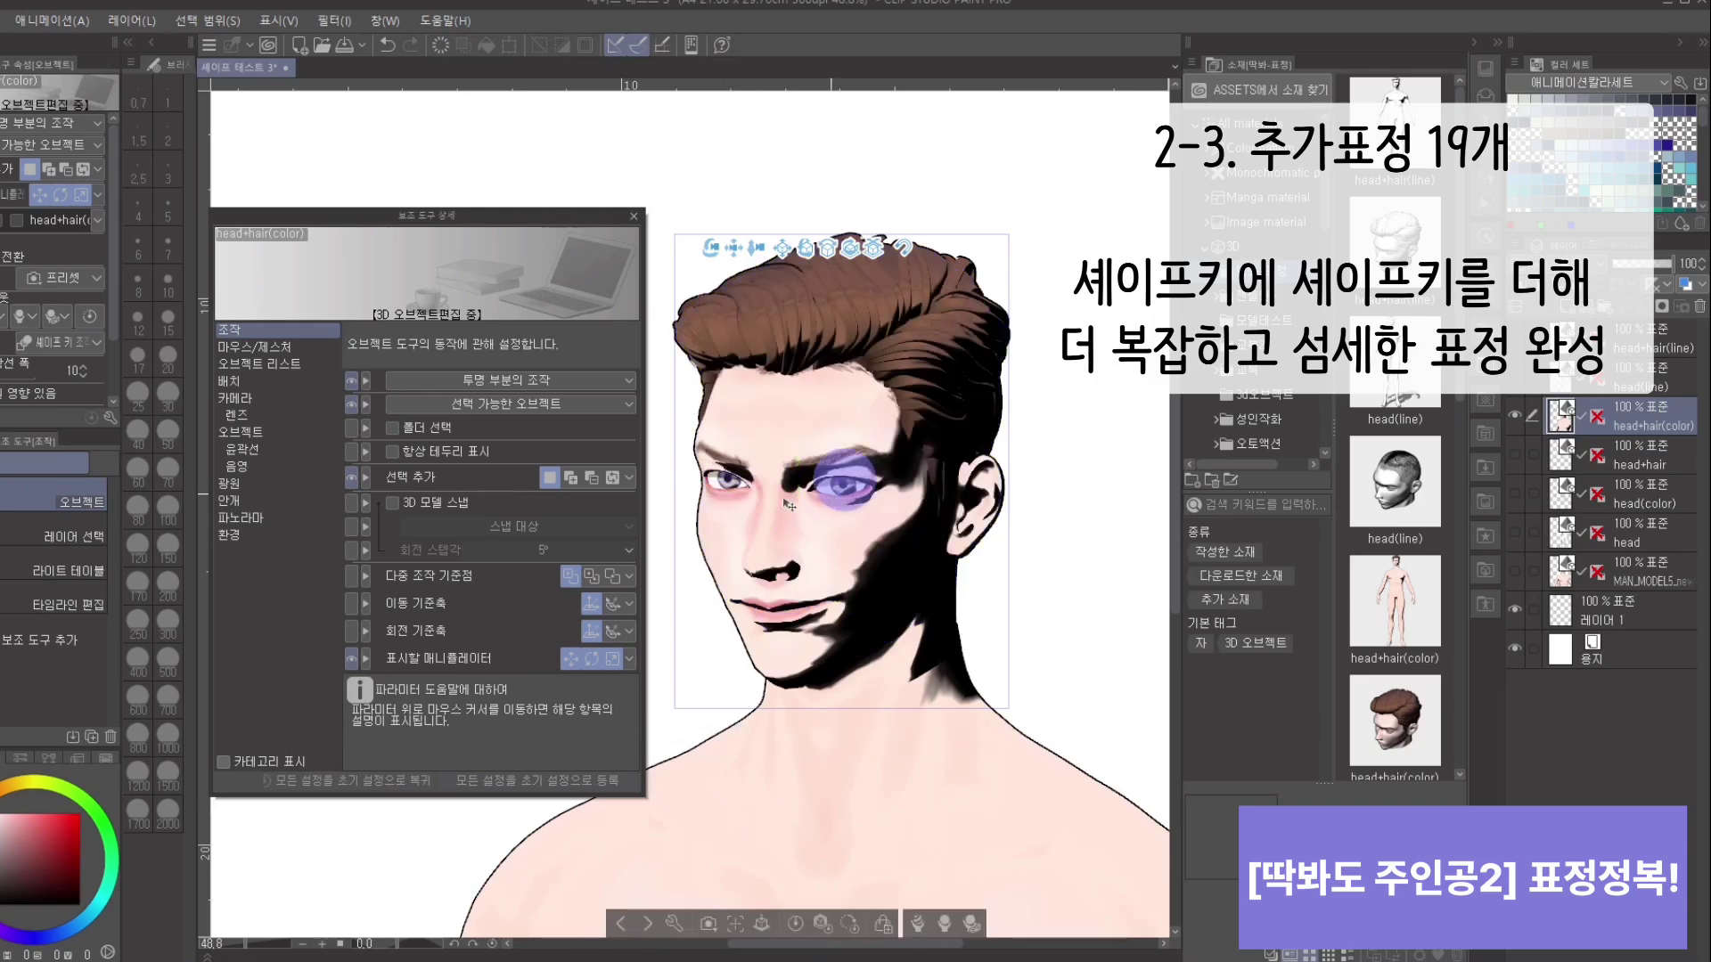
pyautogui.click(723, 496)
pyautogui.click(848, 486)
pyautogui.click(737, 483)
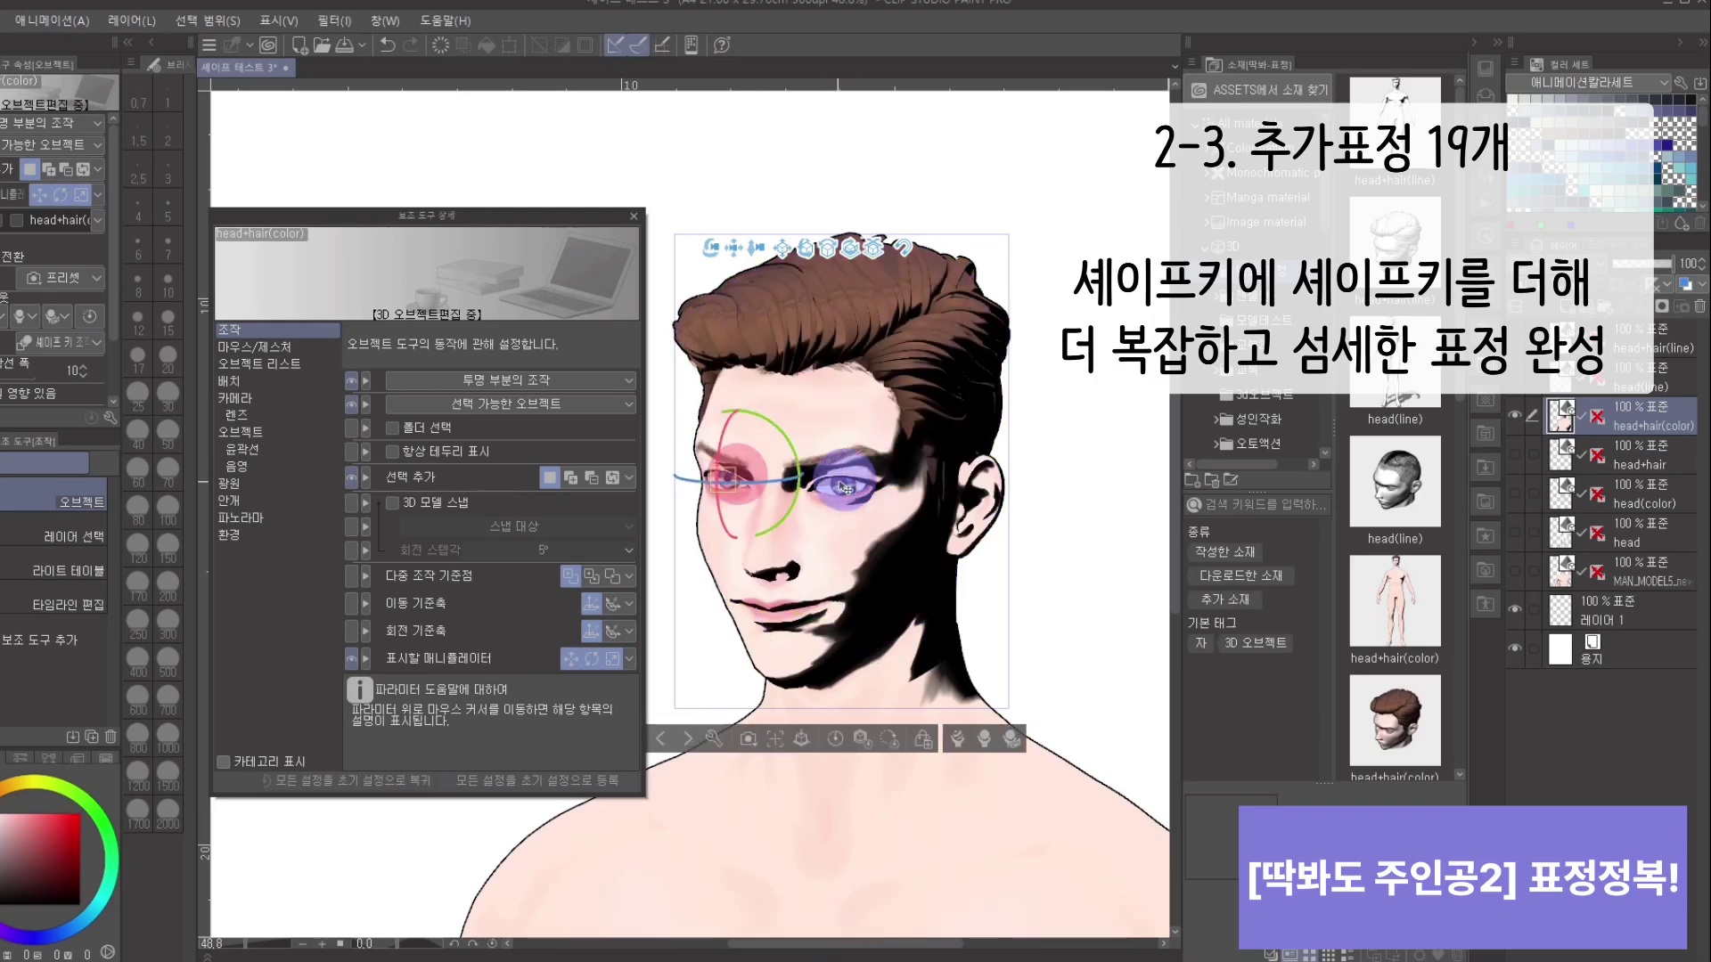
pyautogui.click(842, 484)
pyautogui.click(838, 486)
pyautogui.click(878, 486)
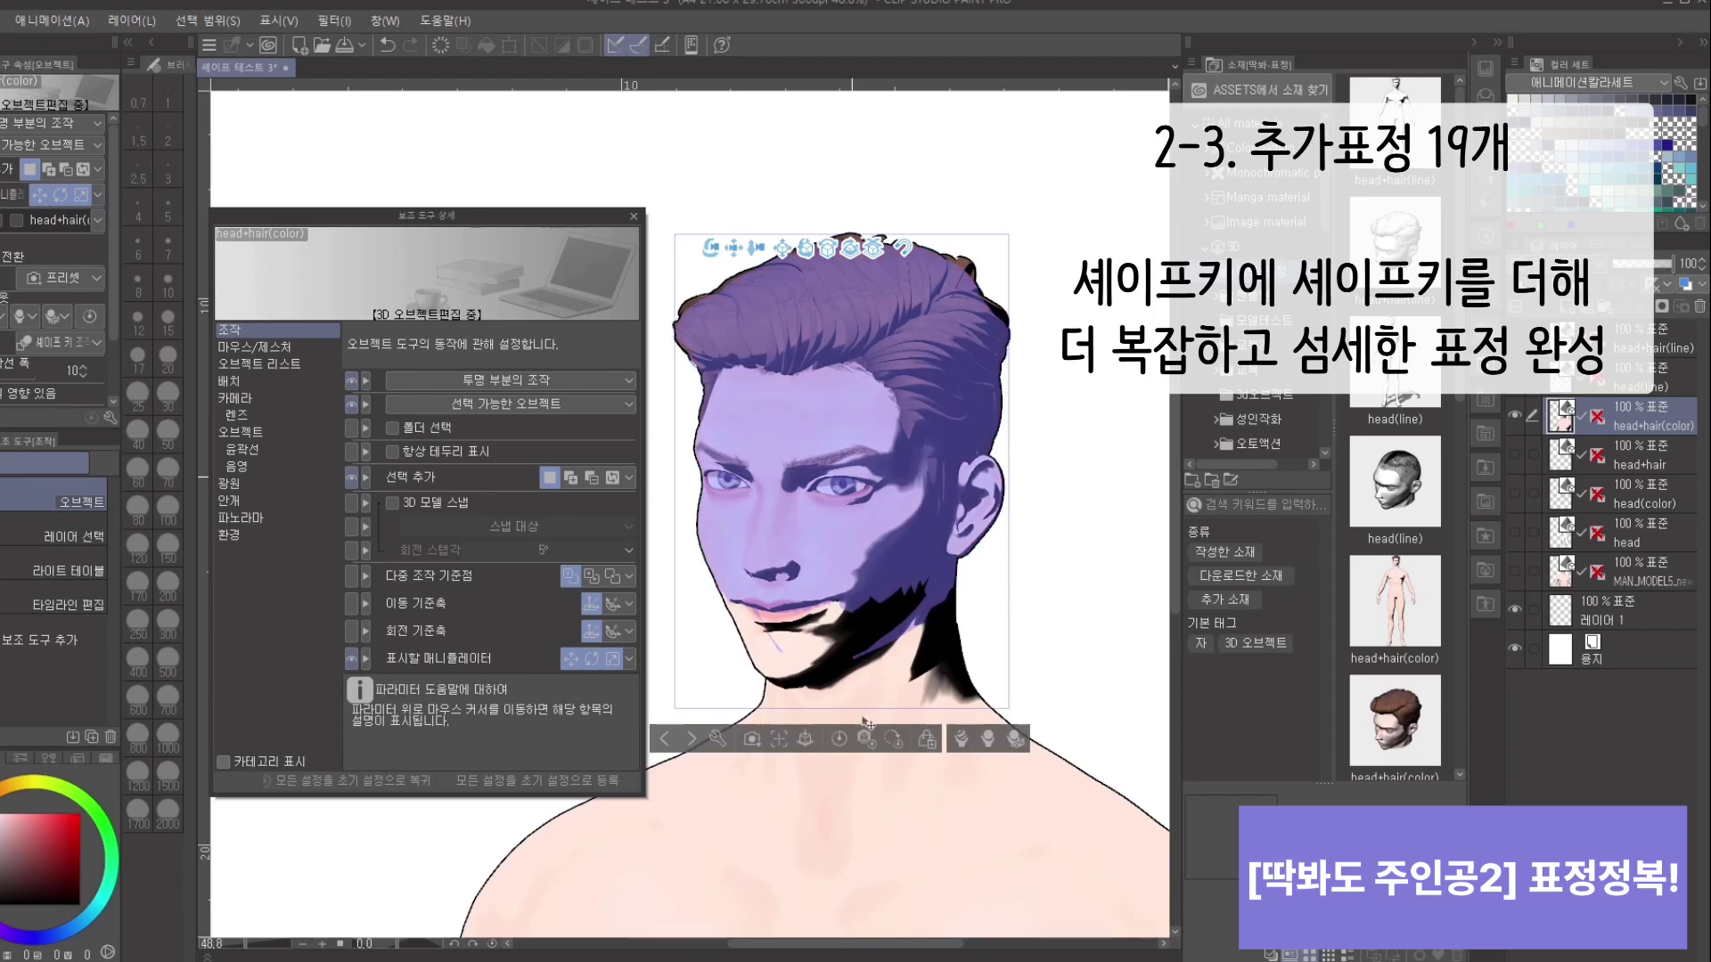
# Step: Set the eyeLookOut.L shape key of the head+hair(color) model to 100
pyautogui.click(834, 745)
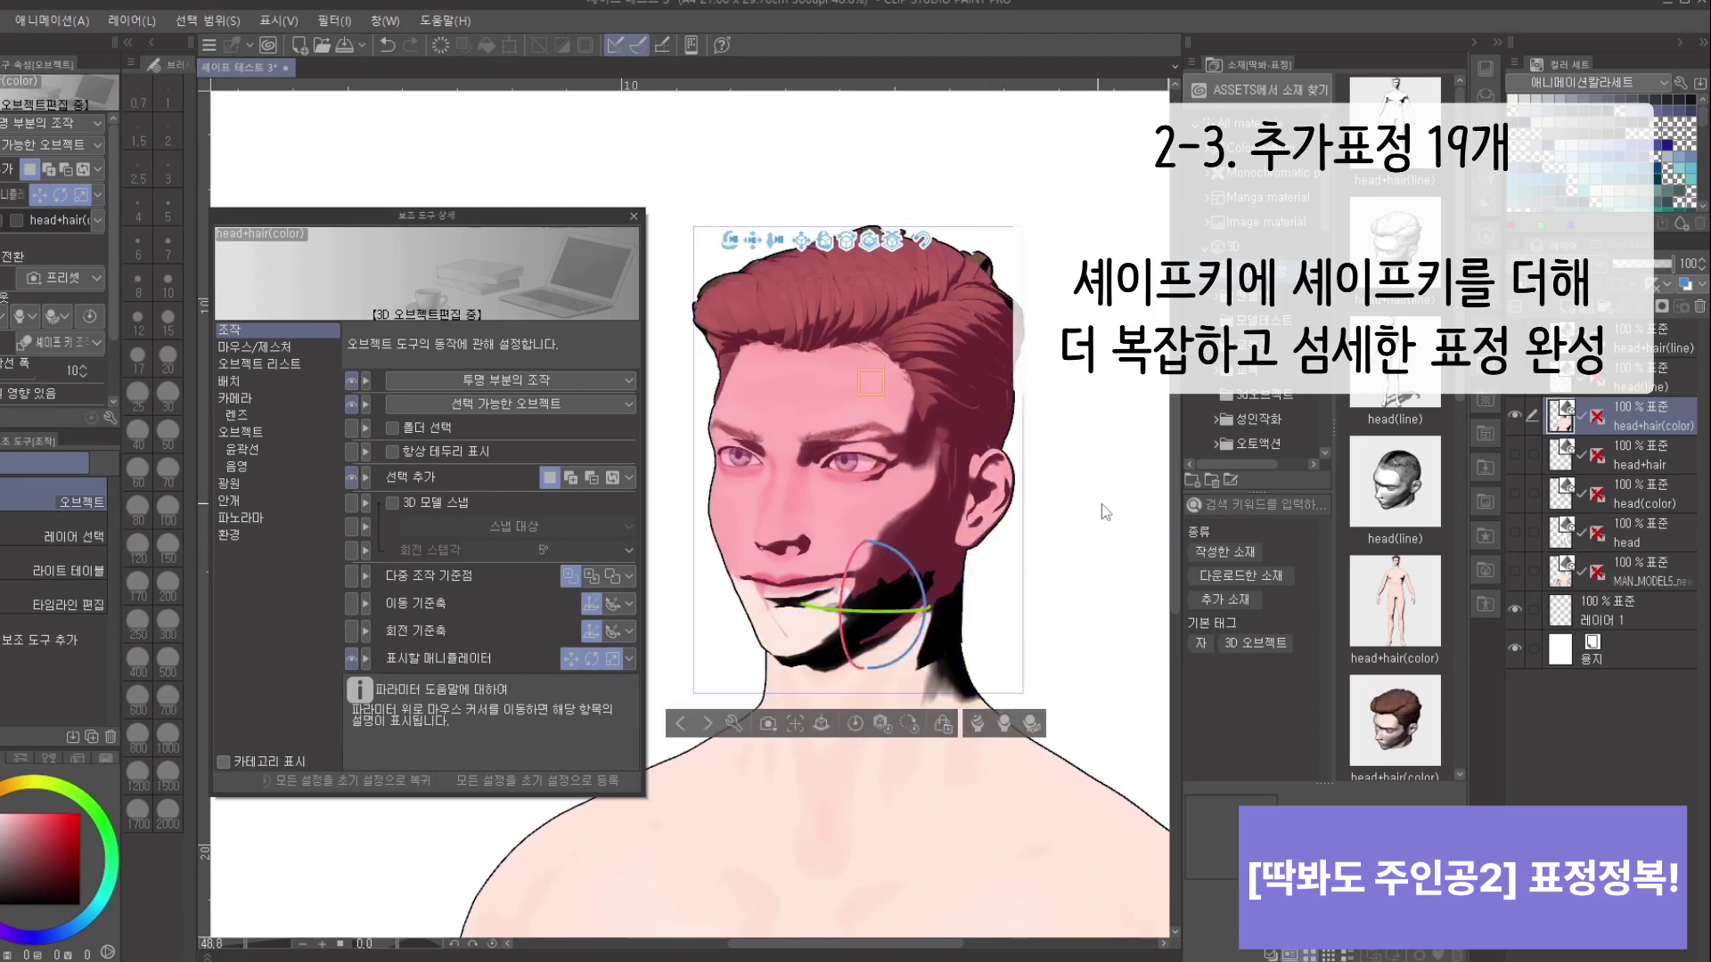
pyautogui.click(1100, 505)
pyautogui.moveTo(1068, 588); pyautogui.dragTo(1084, 663)
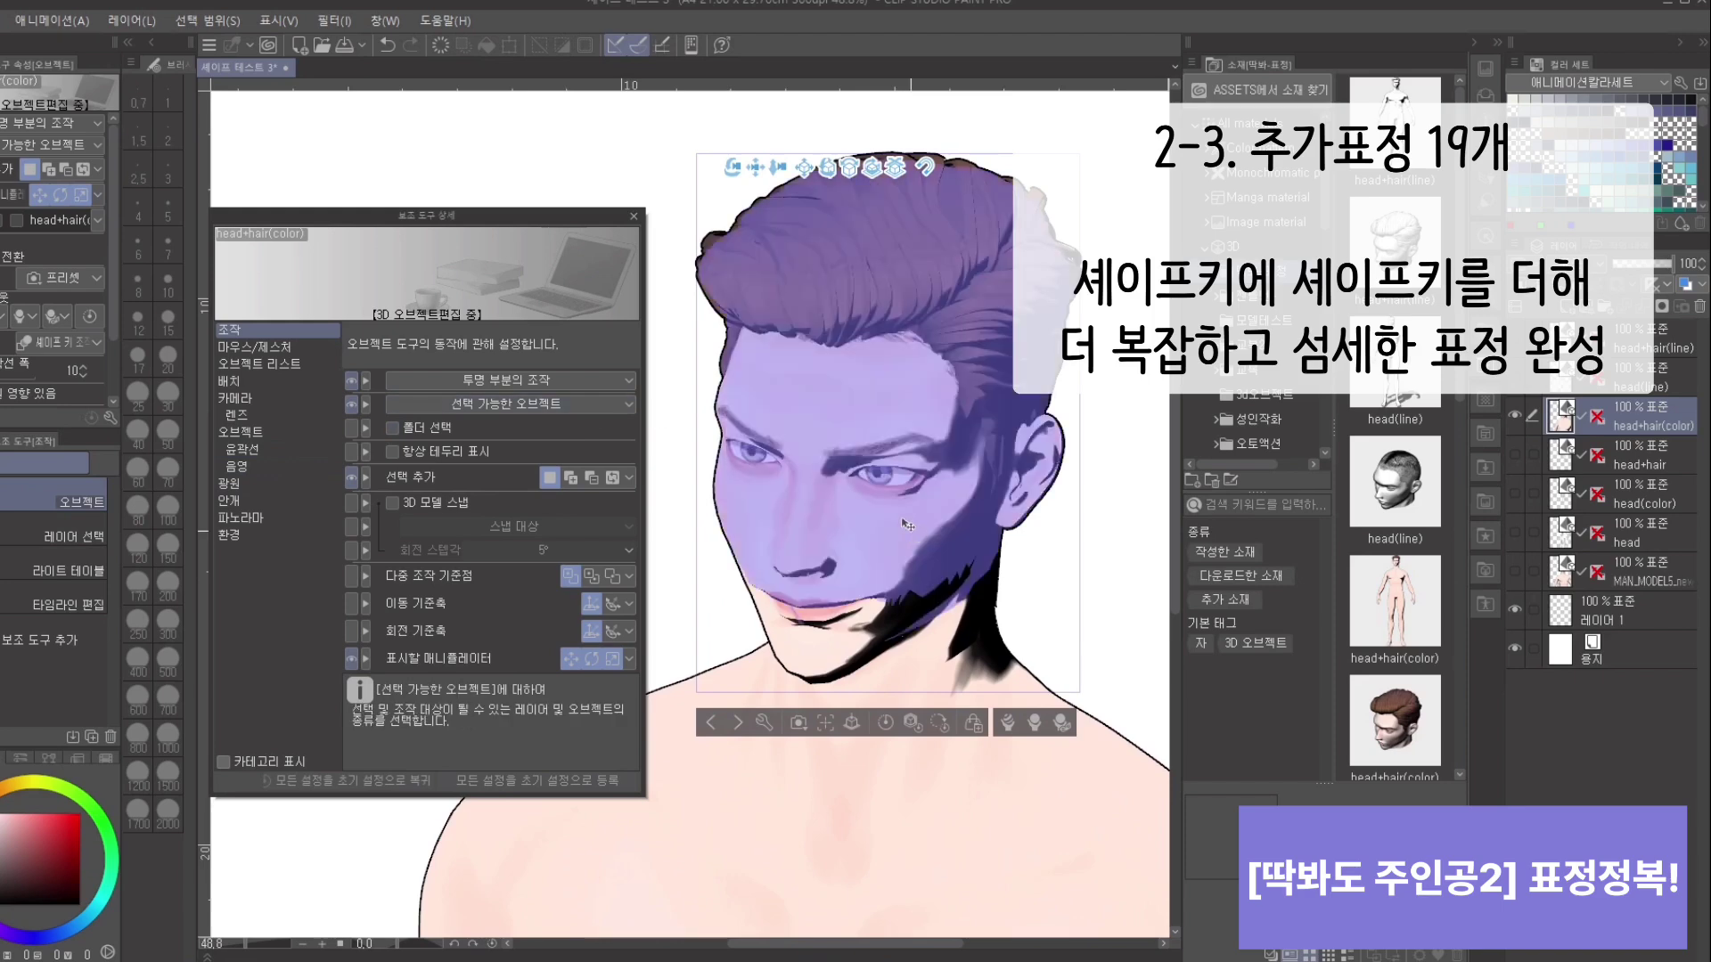
pyautogui.click(276, 430)
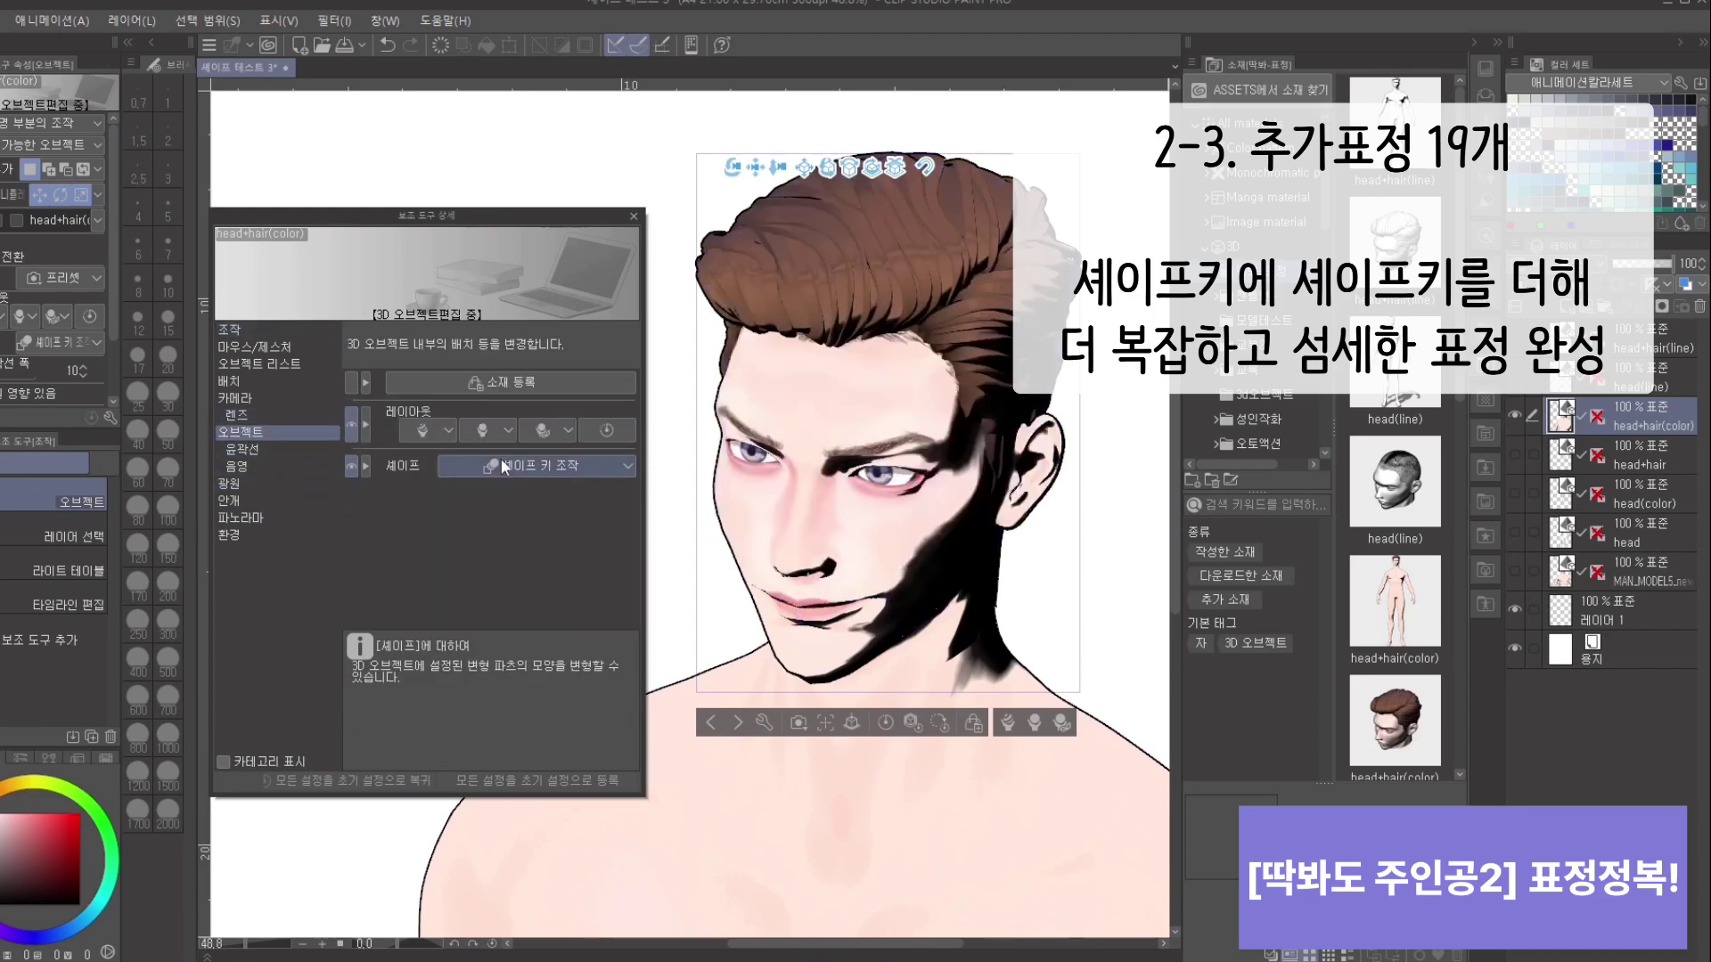
pyautogui.click(581, 464)
pyautogui.moveTo(622, 532); pyautogui.dragTo(606, 666)
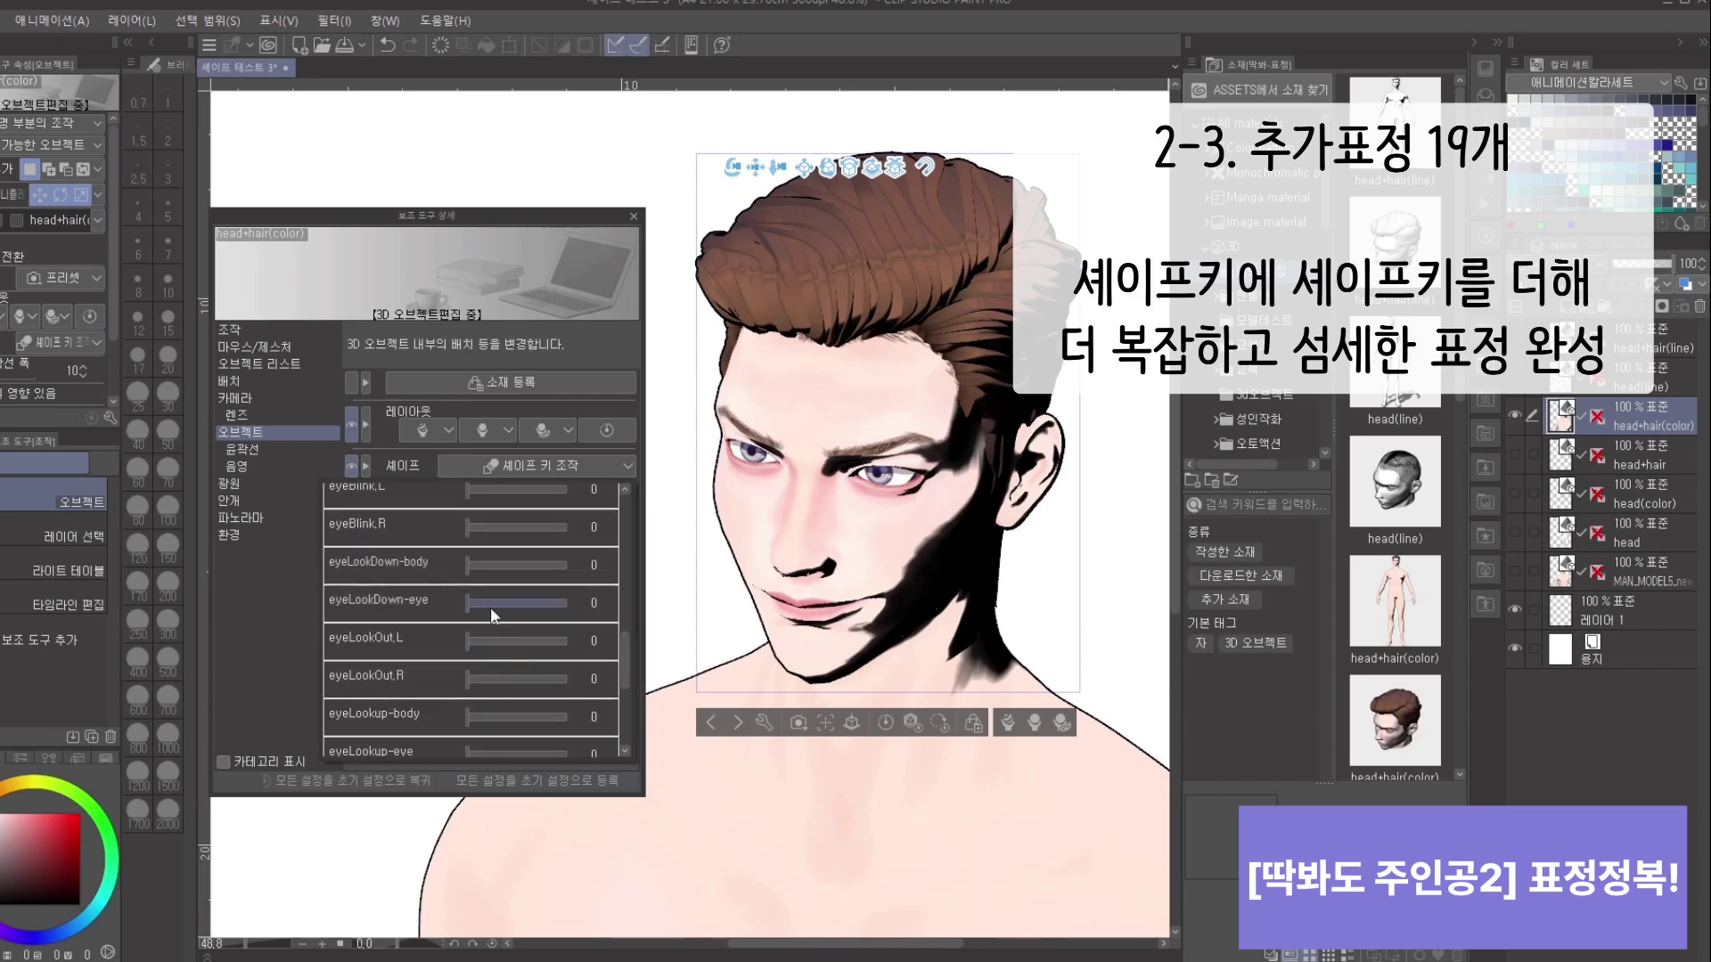
pyautogui.moveTo(469, 640); pyautogui.dragTo(575, 650)
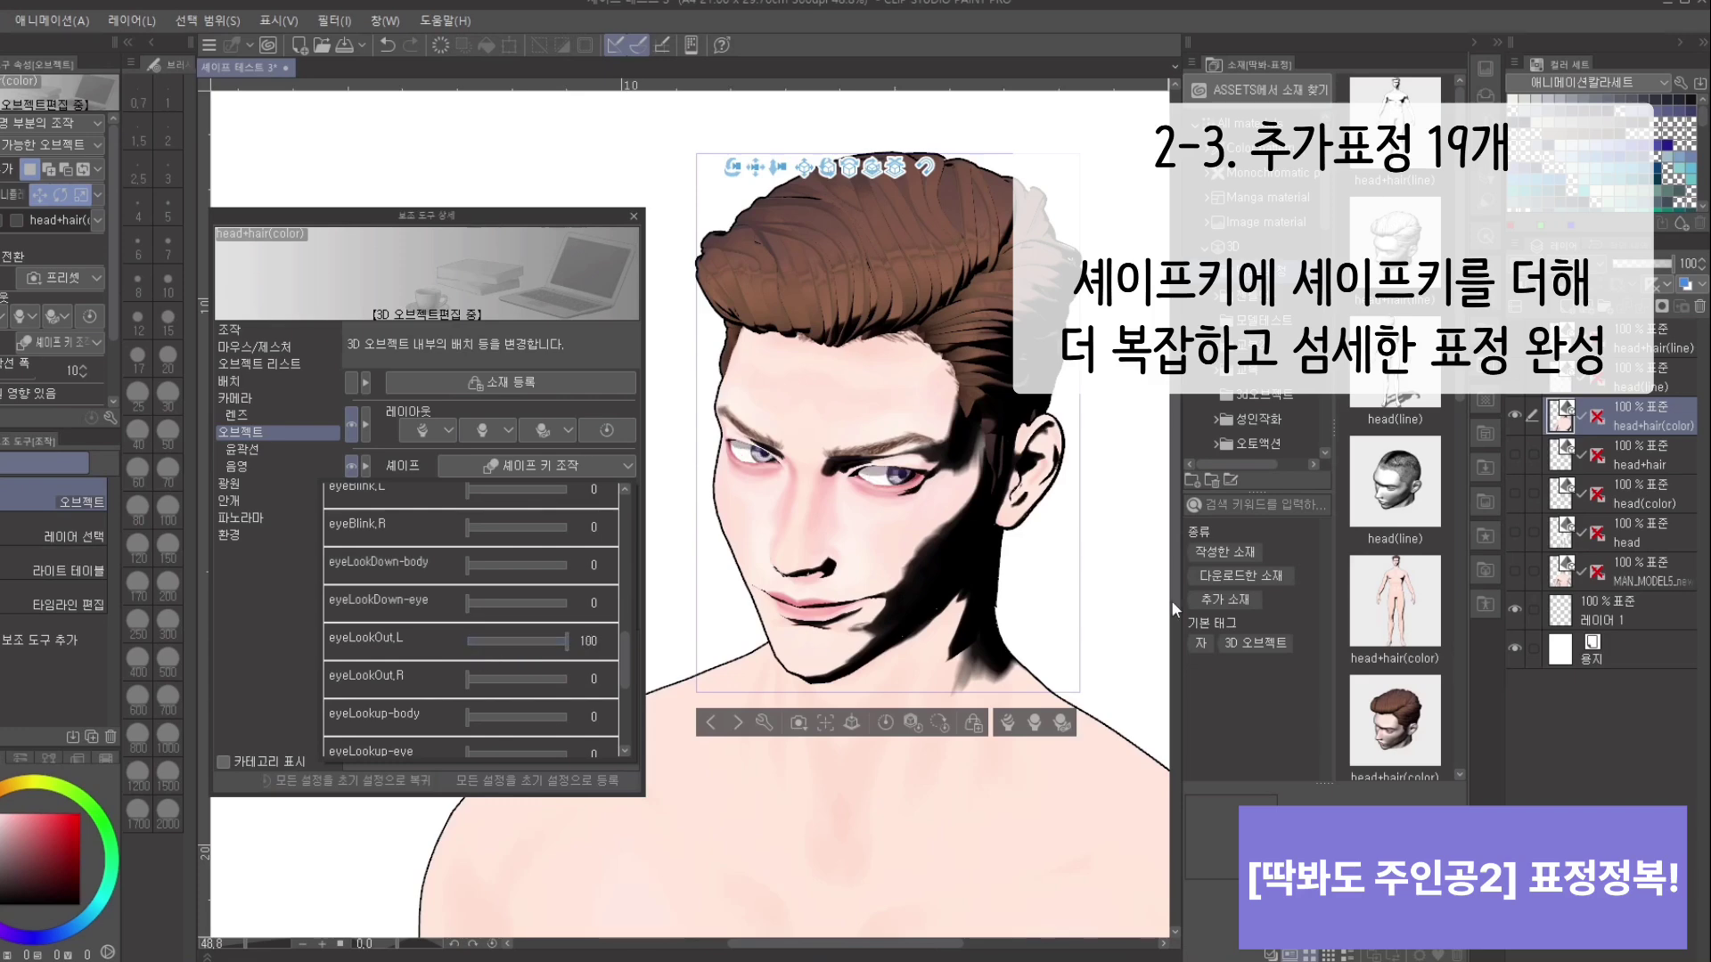
# Step: Examine the model's sideways gaze from several angles and review its eye shape keys
pyautogui.moveTo(1145, 615); pyautogui.dragTo(994, 517)
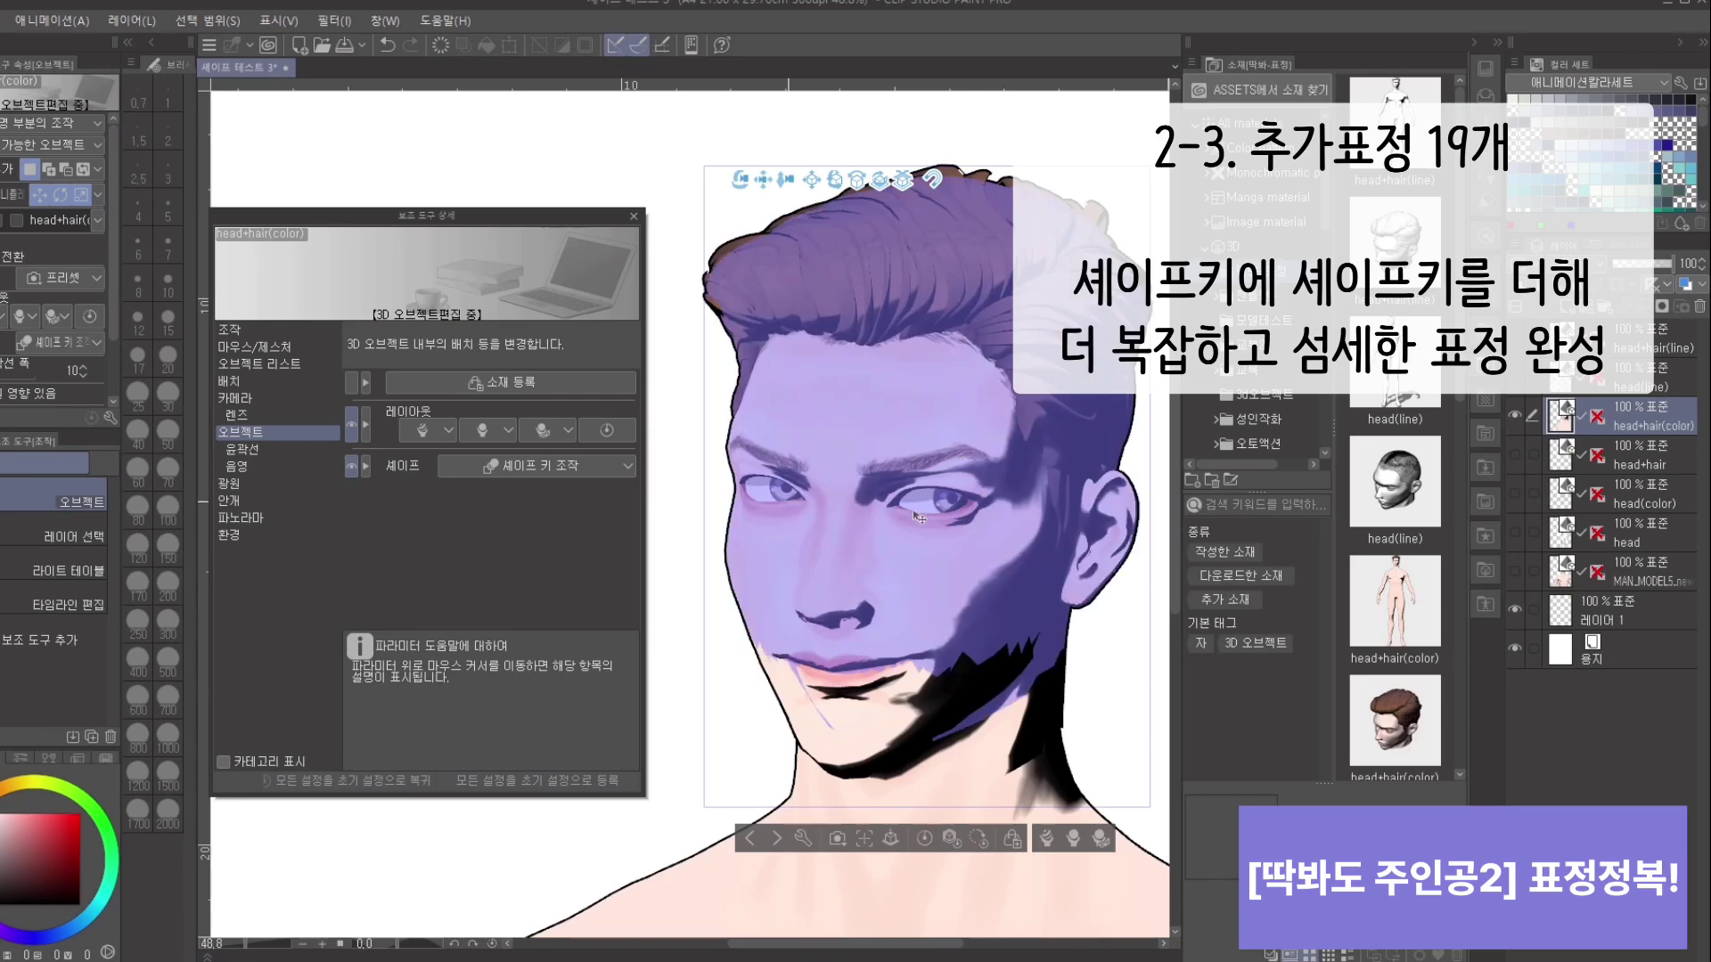
pyautogui.moveTo(1112, 670); pyautogui.dragTo(1143, 631)
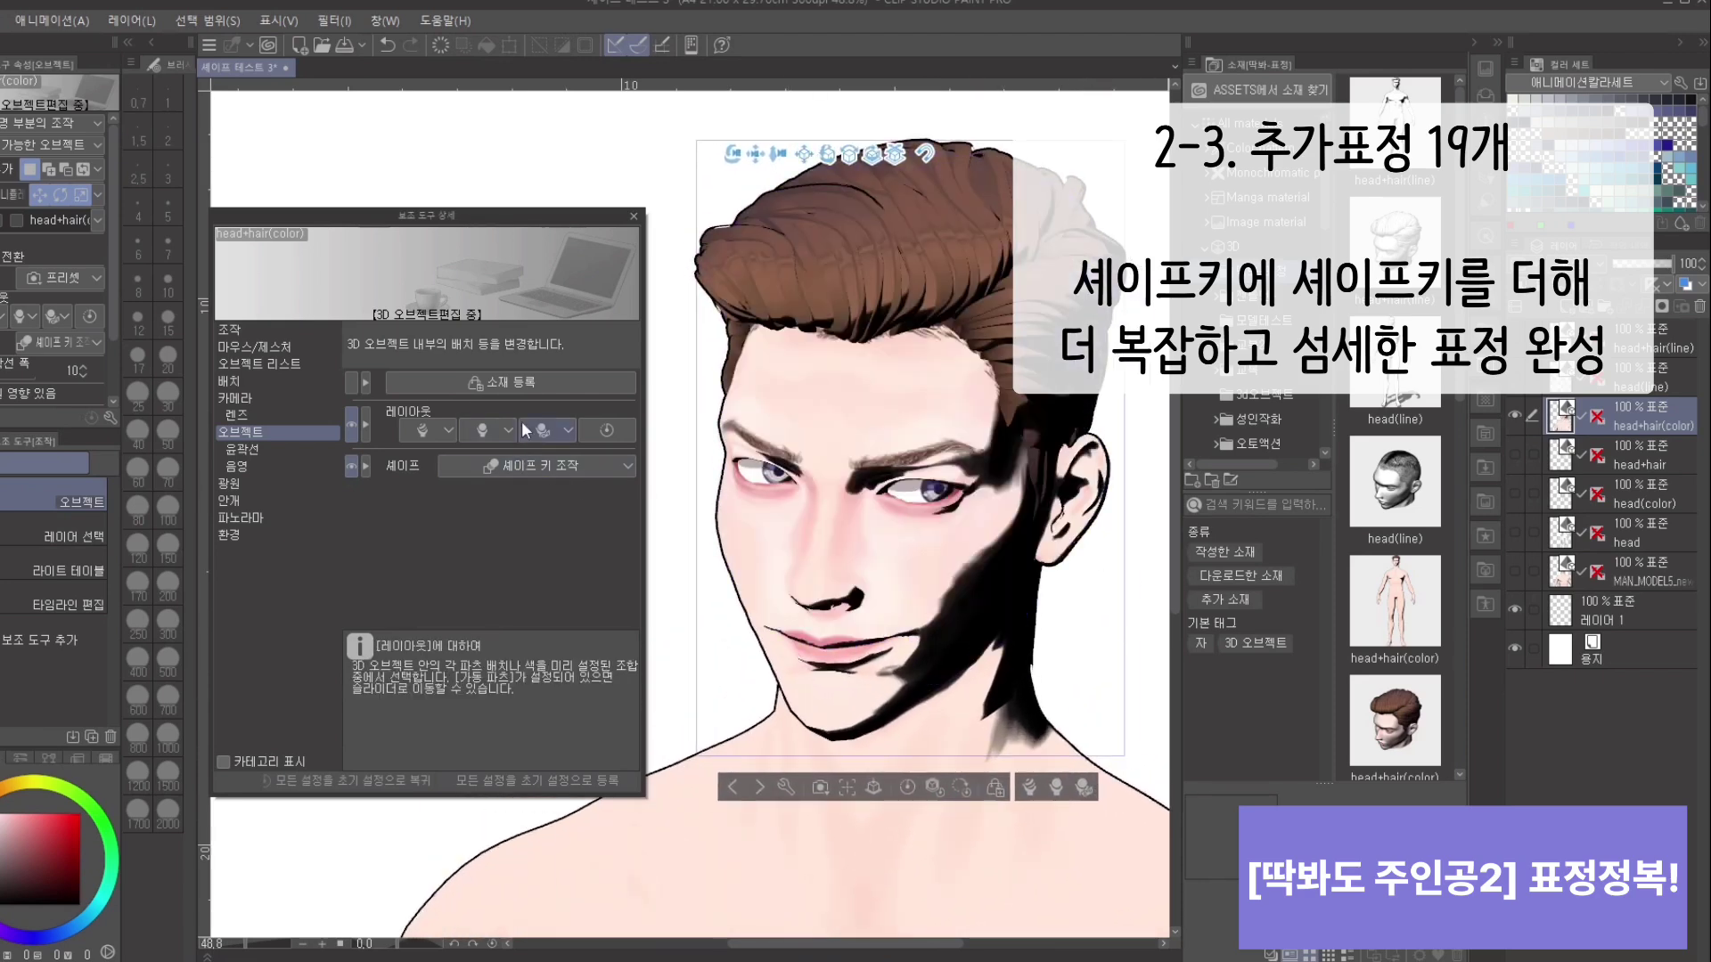
pyautogui.click(543, 463)
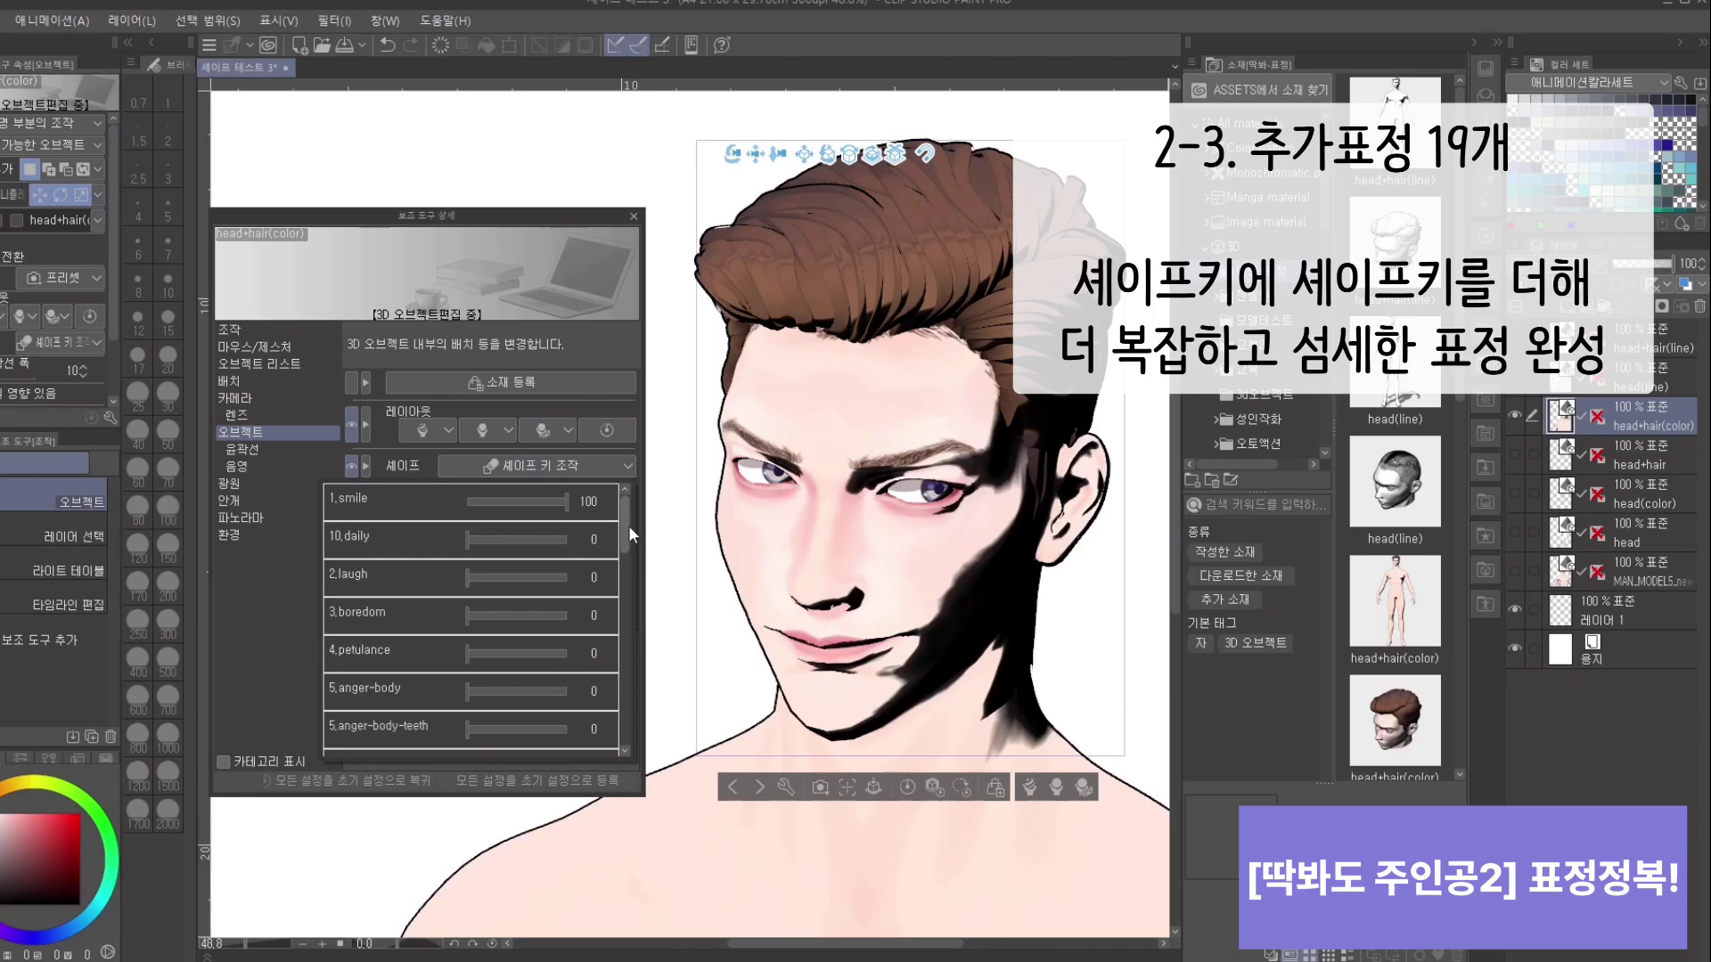
pyautogui.moveTo(628, 526); pyautogui.dragTo(624, 668)
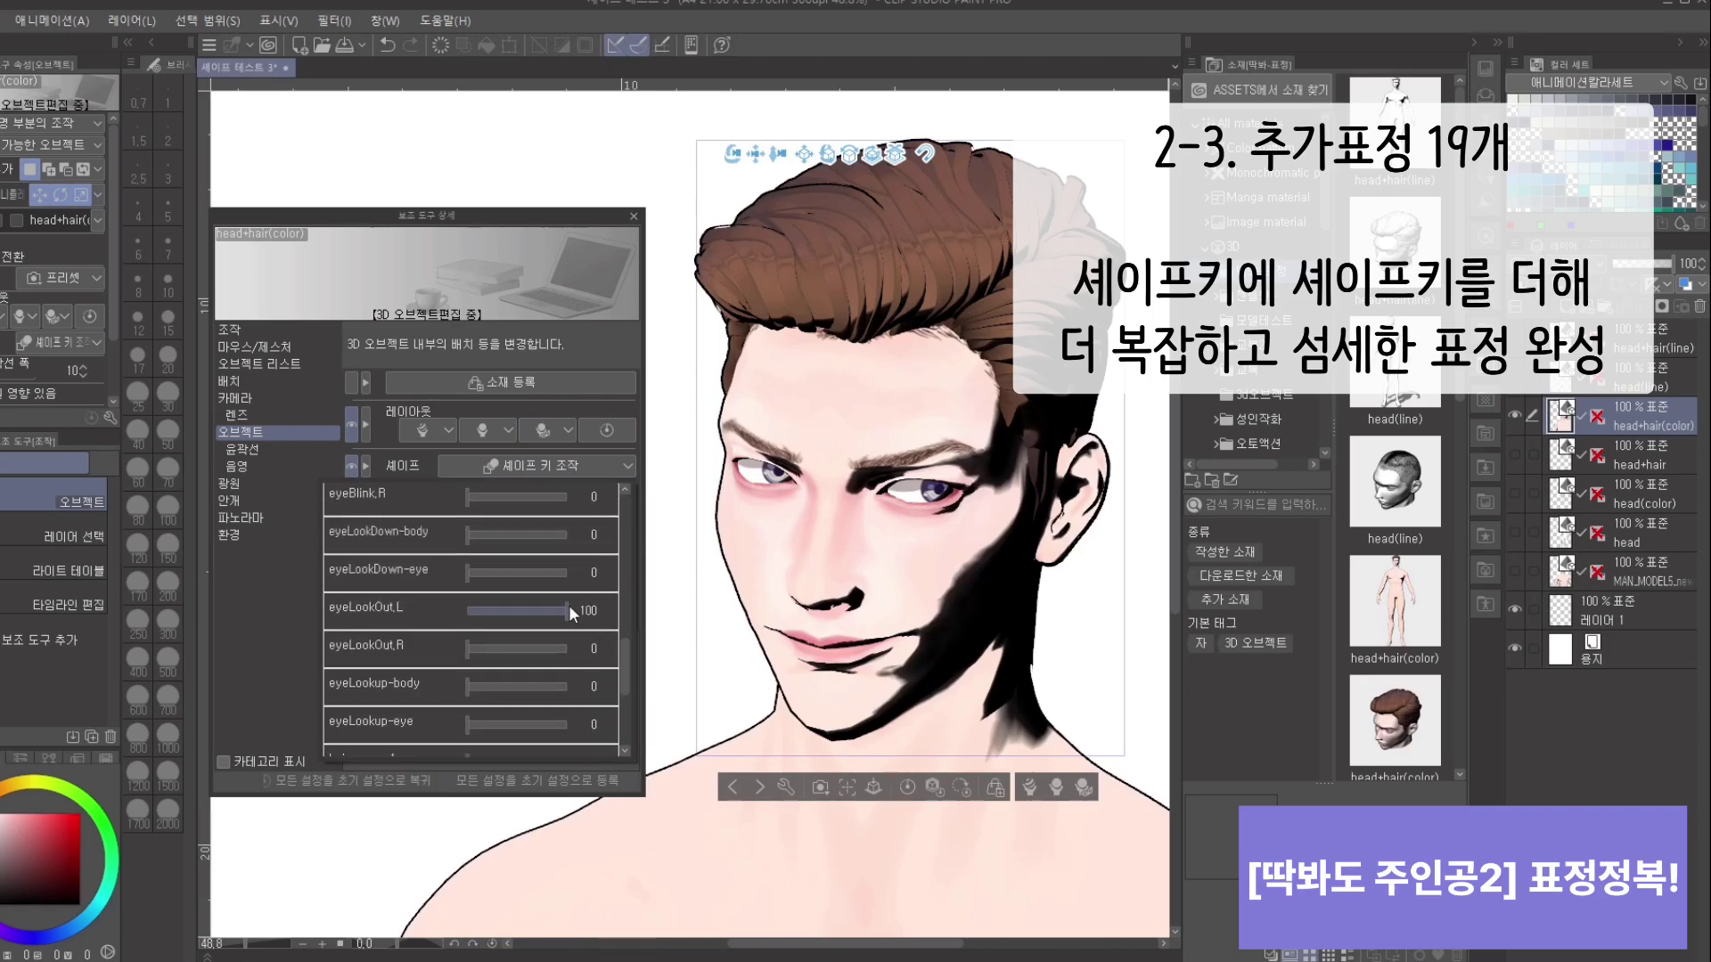
pyautogui.moveTo(568, 611)
pyautogui.mouseDown()
pyautogui.moveTo(534, 613)
pyautogui.moveTo(578, 613)
pyautogui.mouseUp()
pyautogui.moveTo(628, 654); pyautogui.dragTo(627, 668)
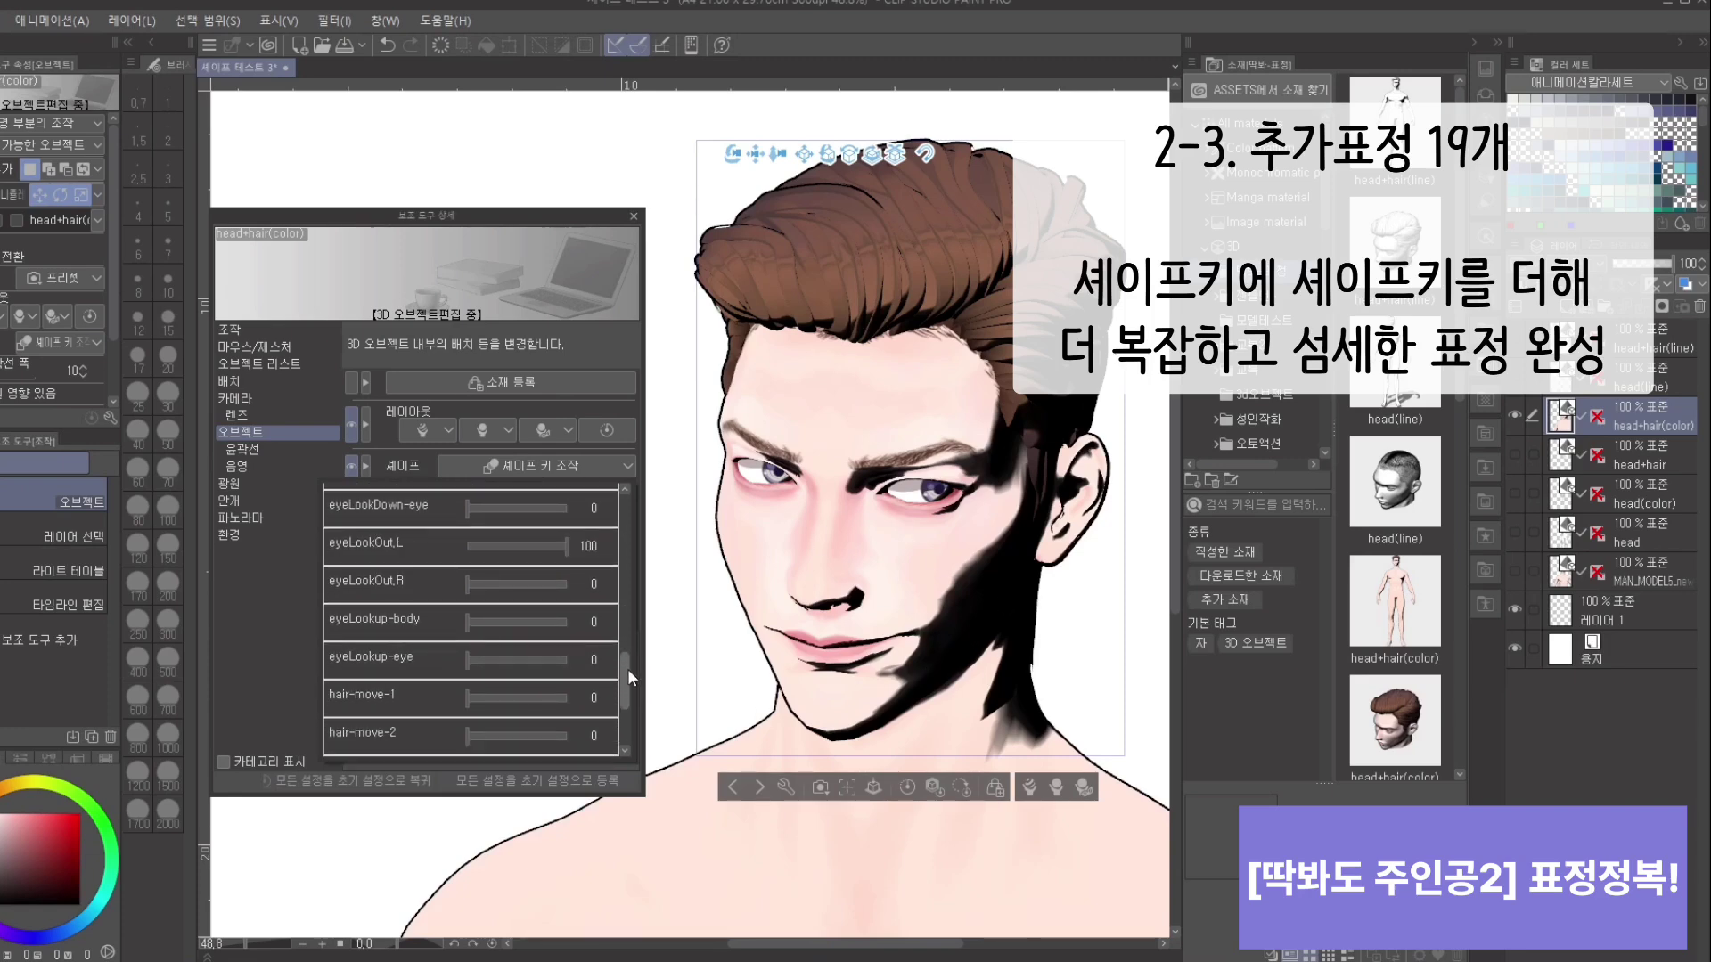
pyautogui.click(1125, 611)
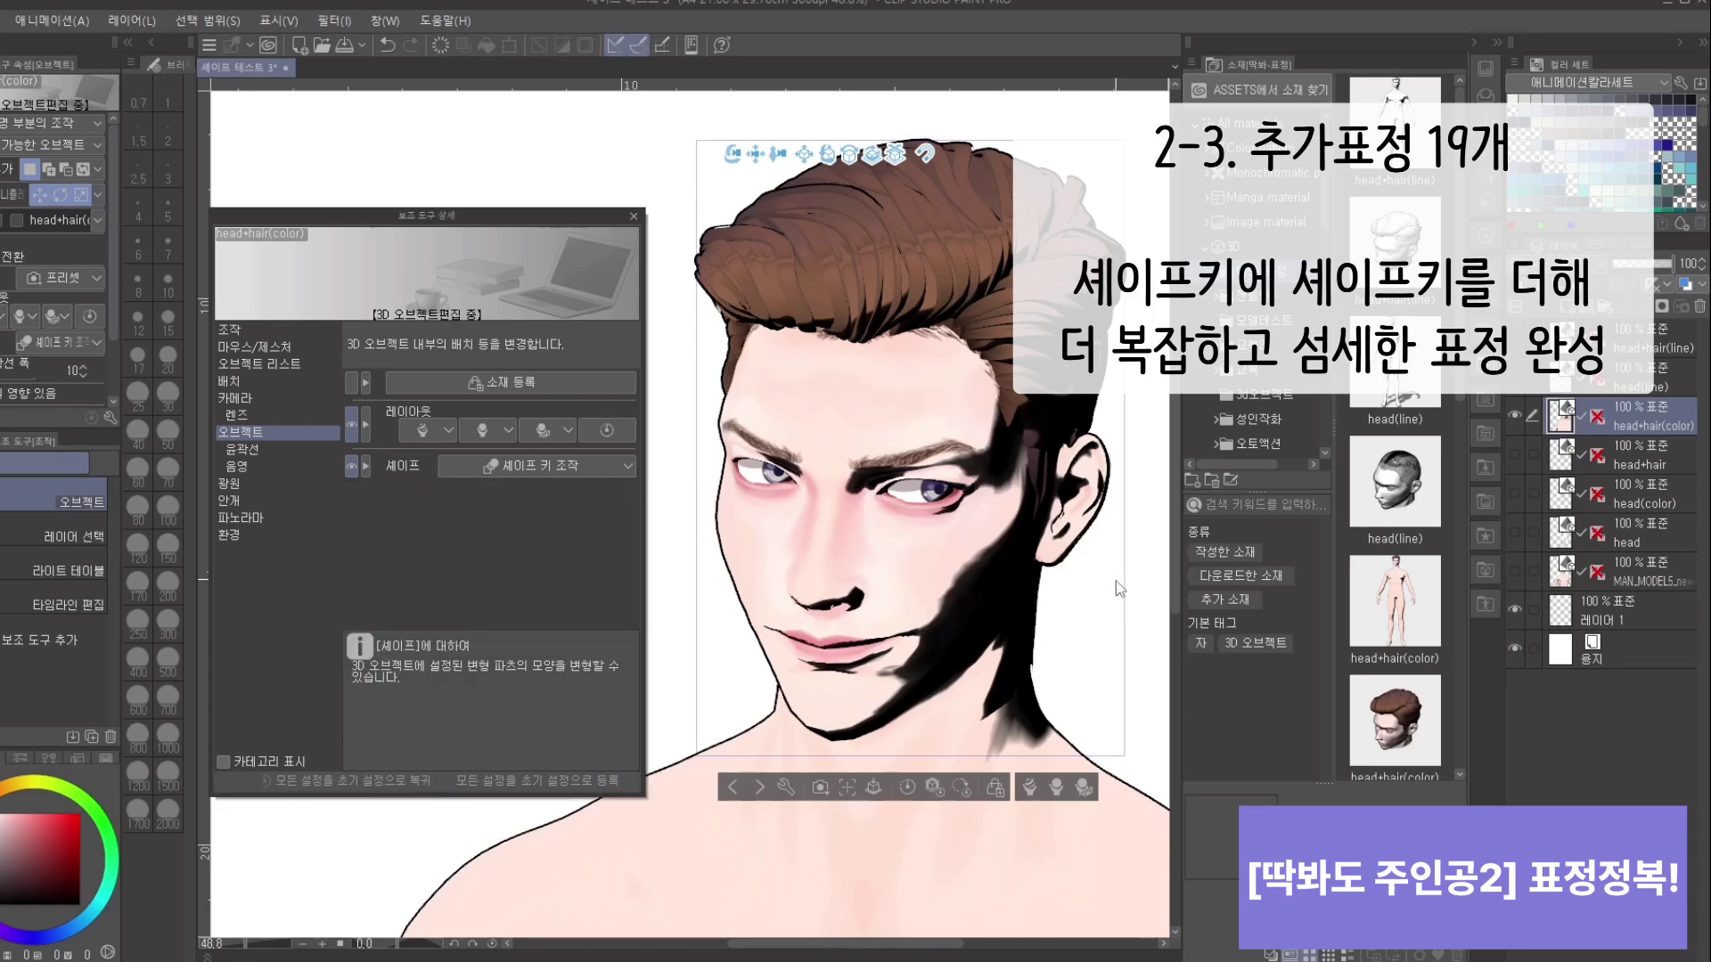
pyautogui.moveTo(1119, 573); pyautogui.dragTo(1069, 585)
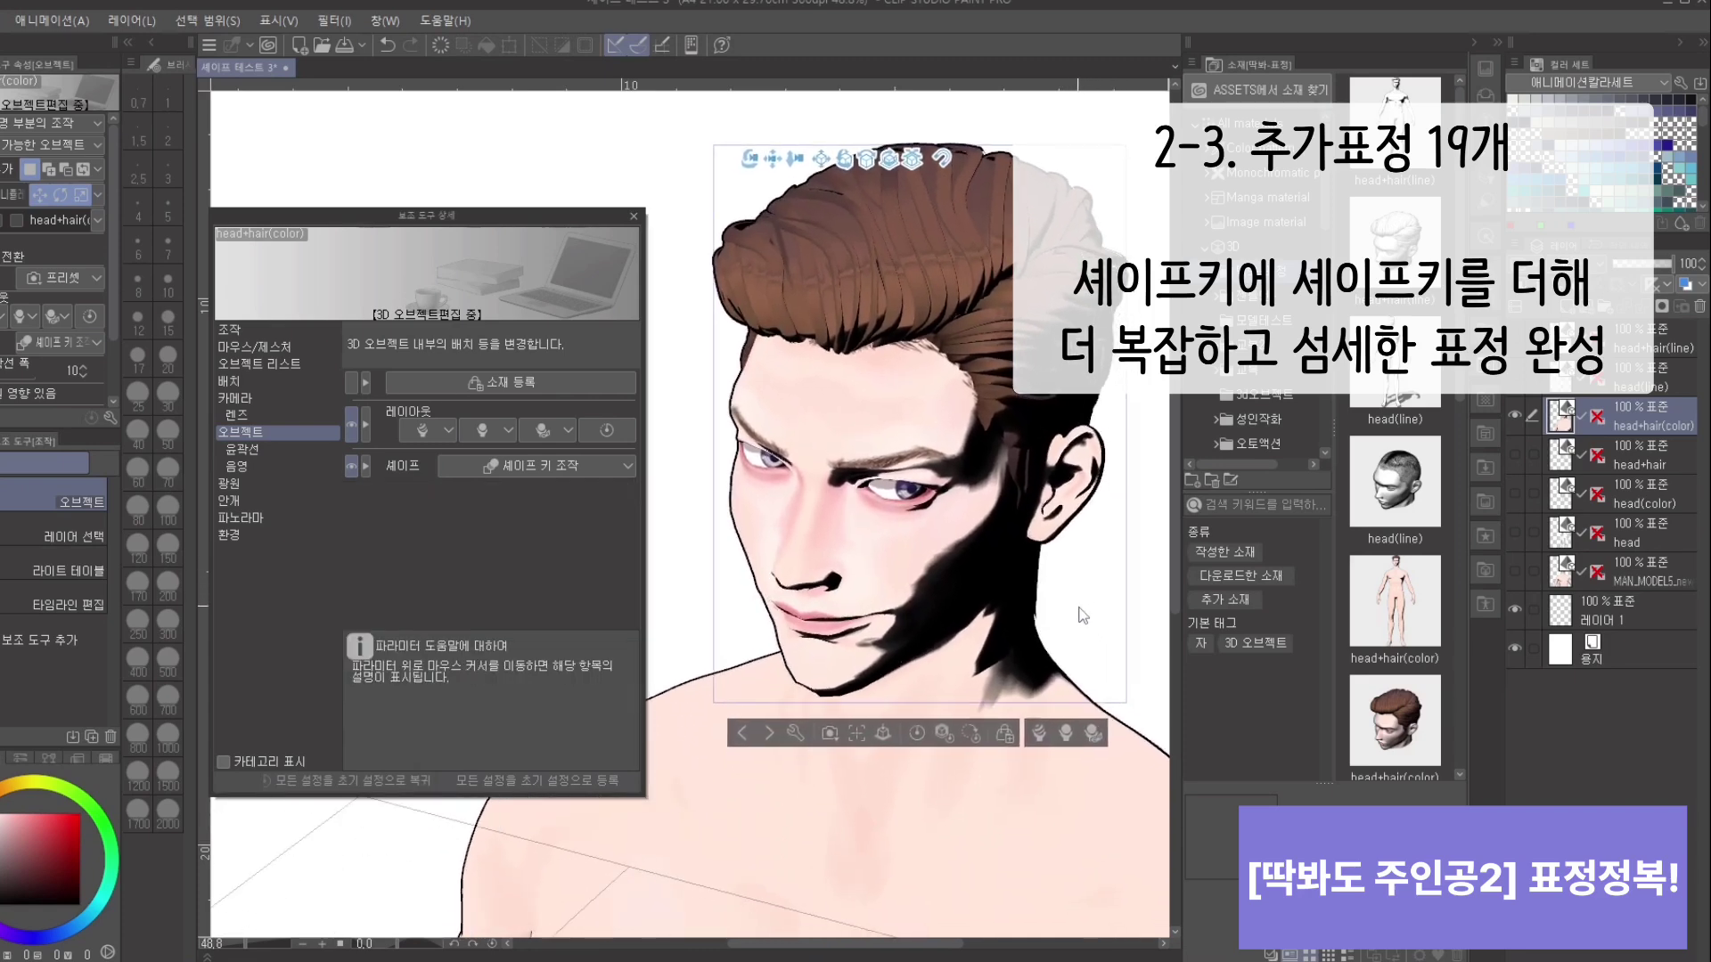
# Step: Adjust the model's gaze by raising the eyeLookup-eye and eyeLookup-body shape keys and setting eyeLookOut.L to 82
pyautogui.moveTo(624, 553); pyautogui.dragTo(624, 670)
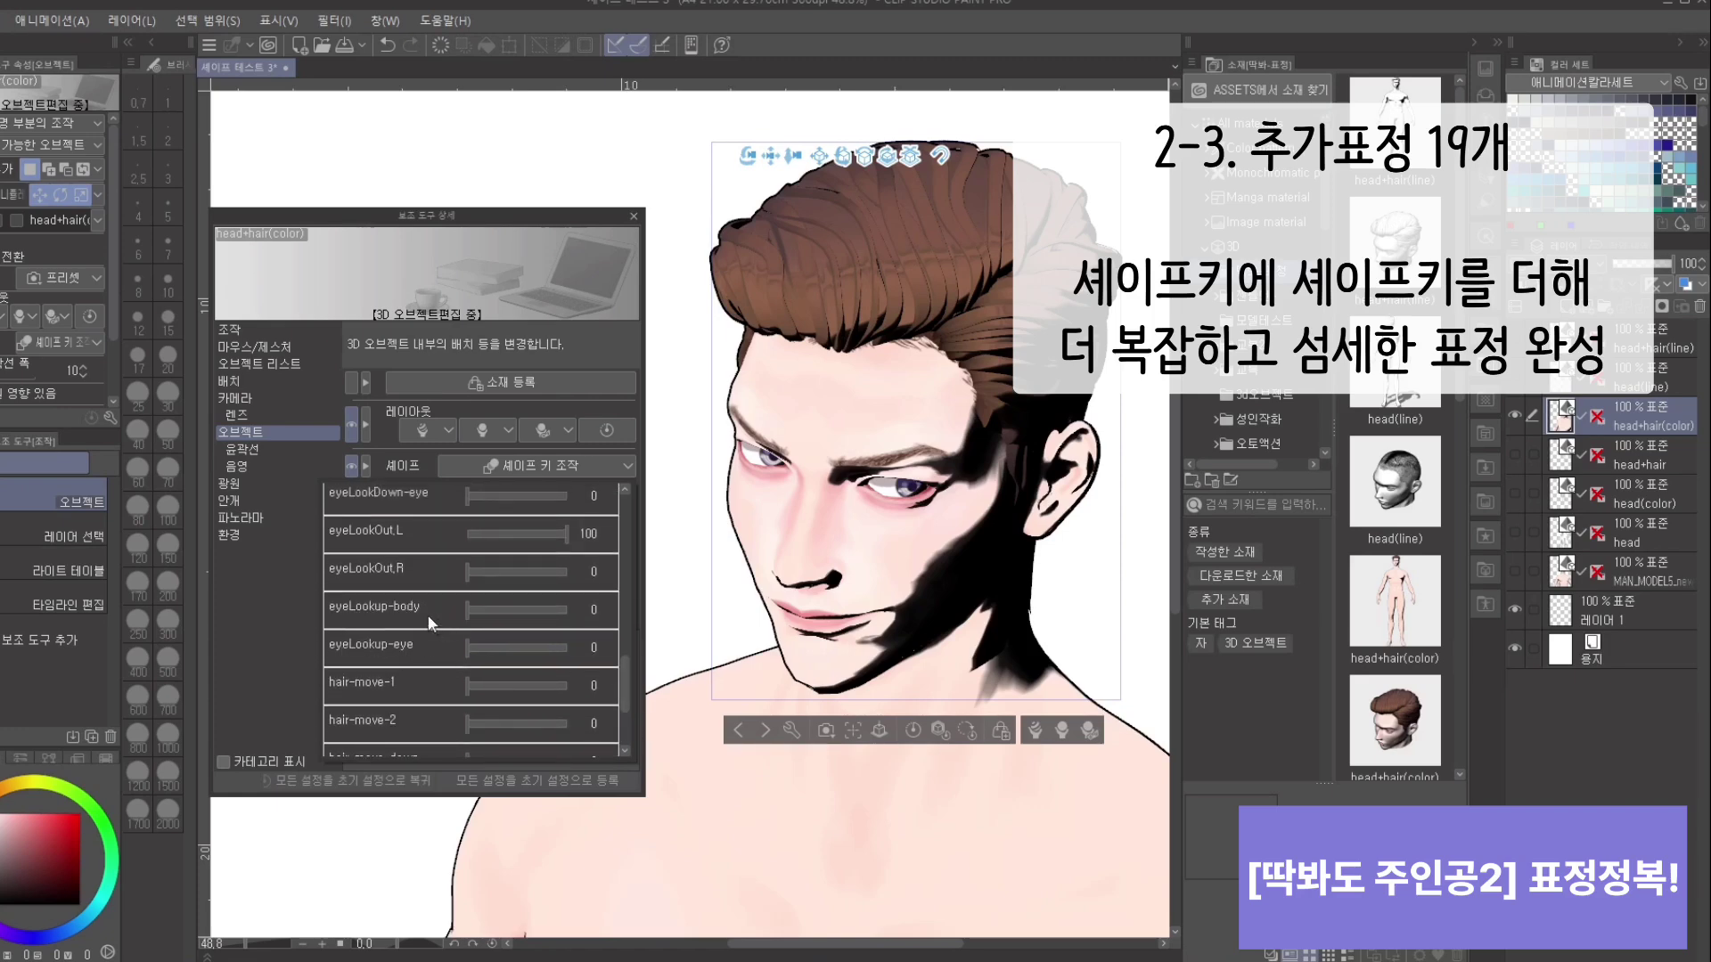
pyautogui.moveTo(469, 644); pyautogui.dragTo(538, 650)
pyautogui.moveTo(569, 538); pyautogui.dragTo(549, 542)
pyautogui.moveTo(538, 649); pyautogui.dragTo(532, 654)
pyautogui.moveTo(468, 612); pyautogui.dragTo(532, 602)
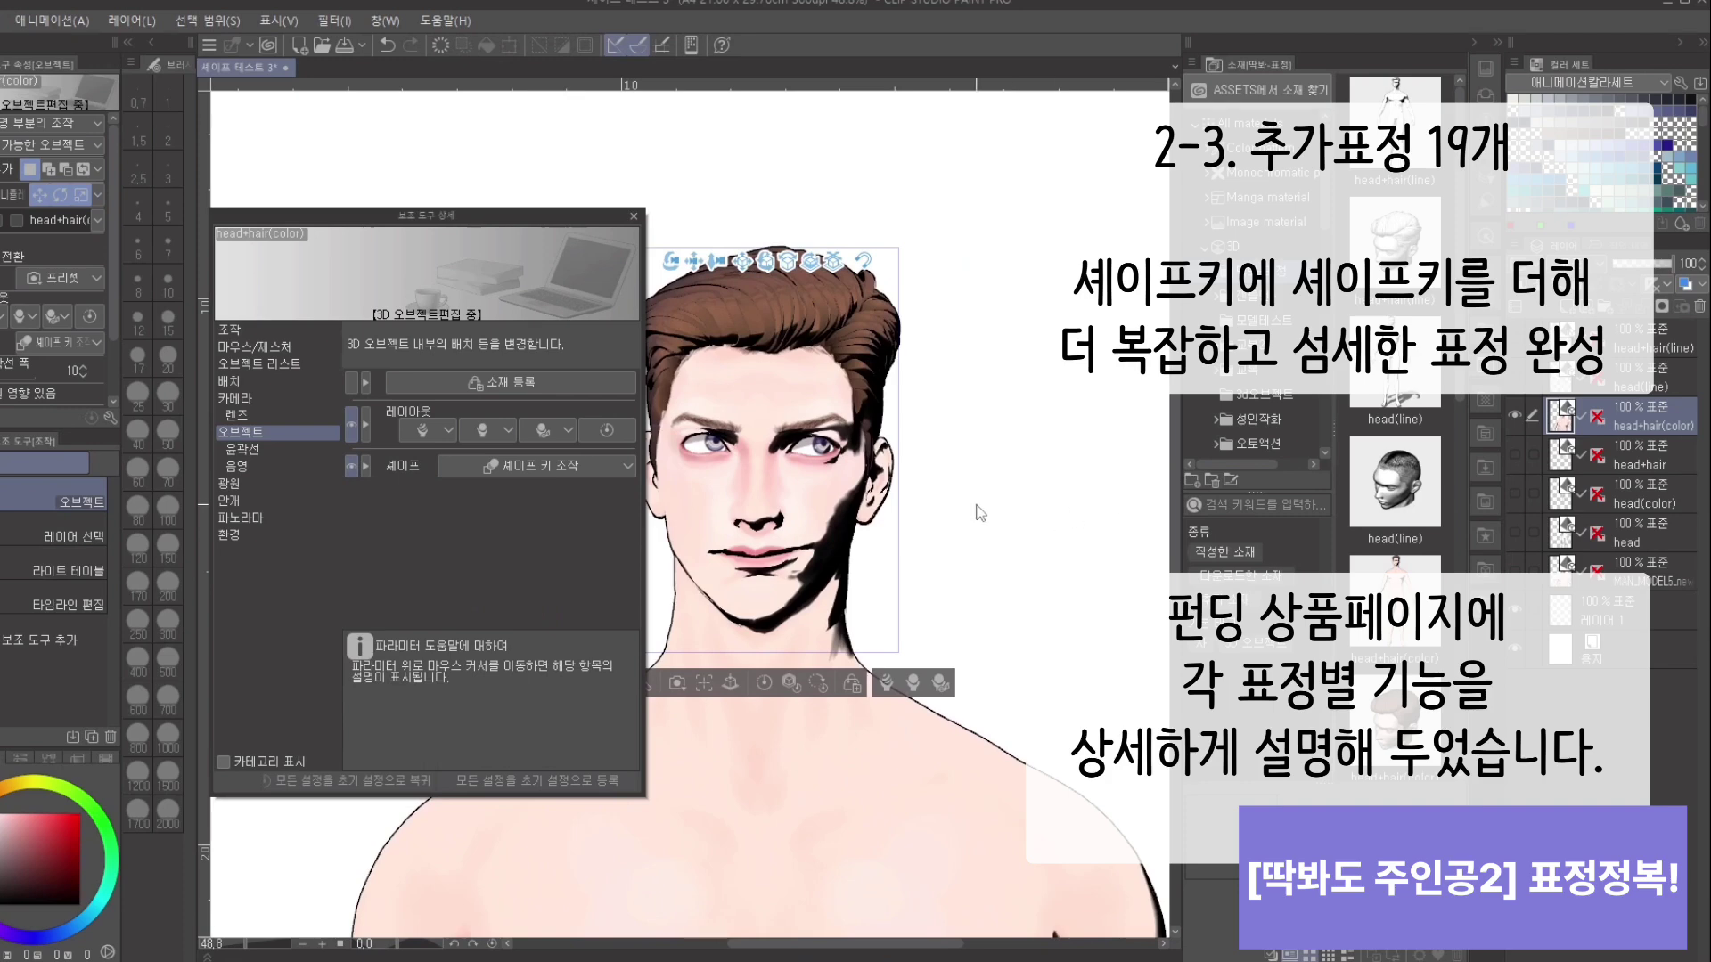
# Step: Blend the 5.anger-body shape key into the smiling face at 28
pyautogui.scroll(5, 981, 513)
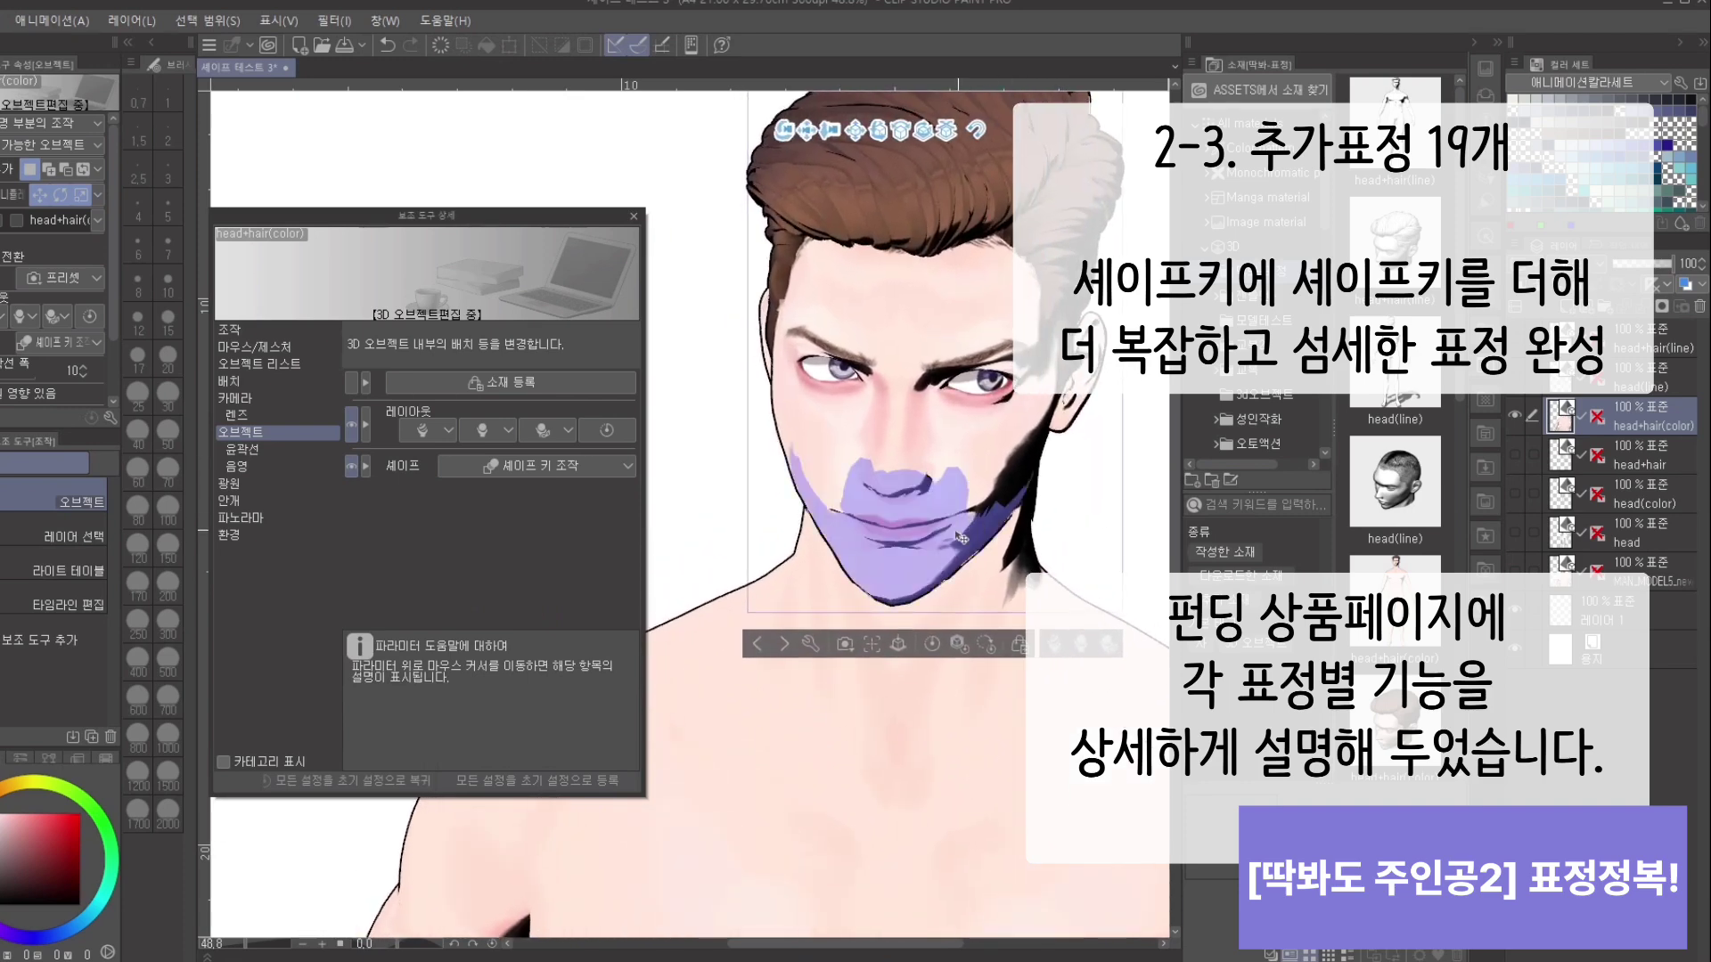
pyautogui.click(909, 562)
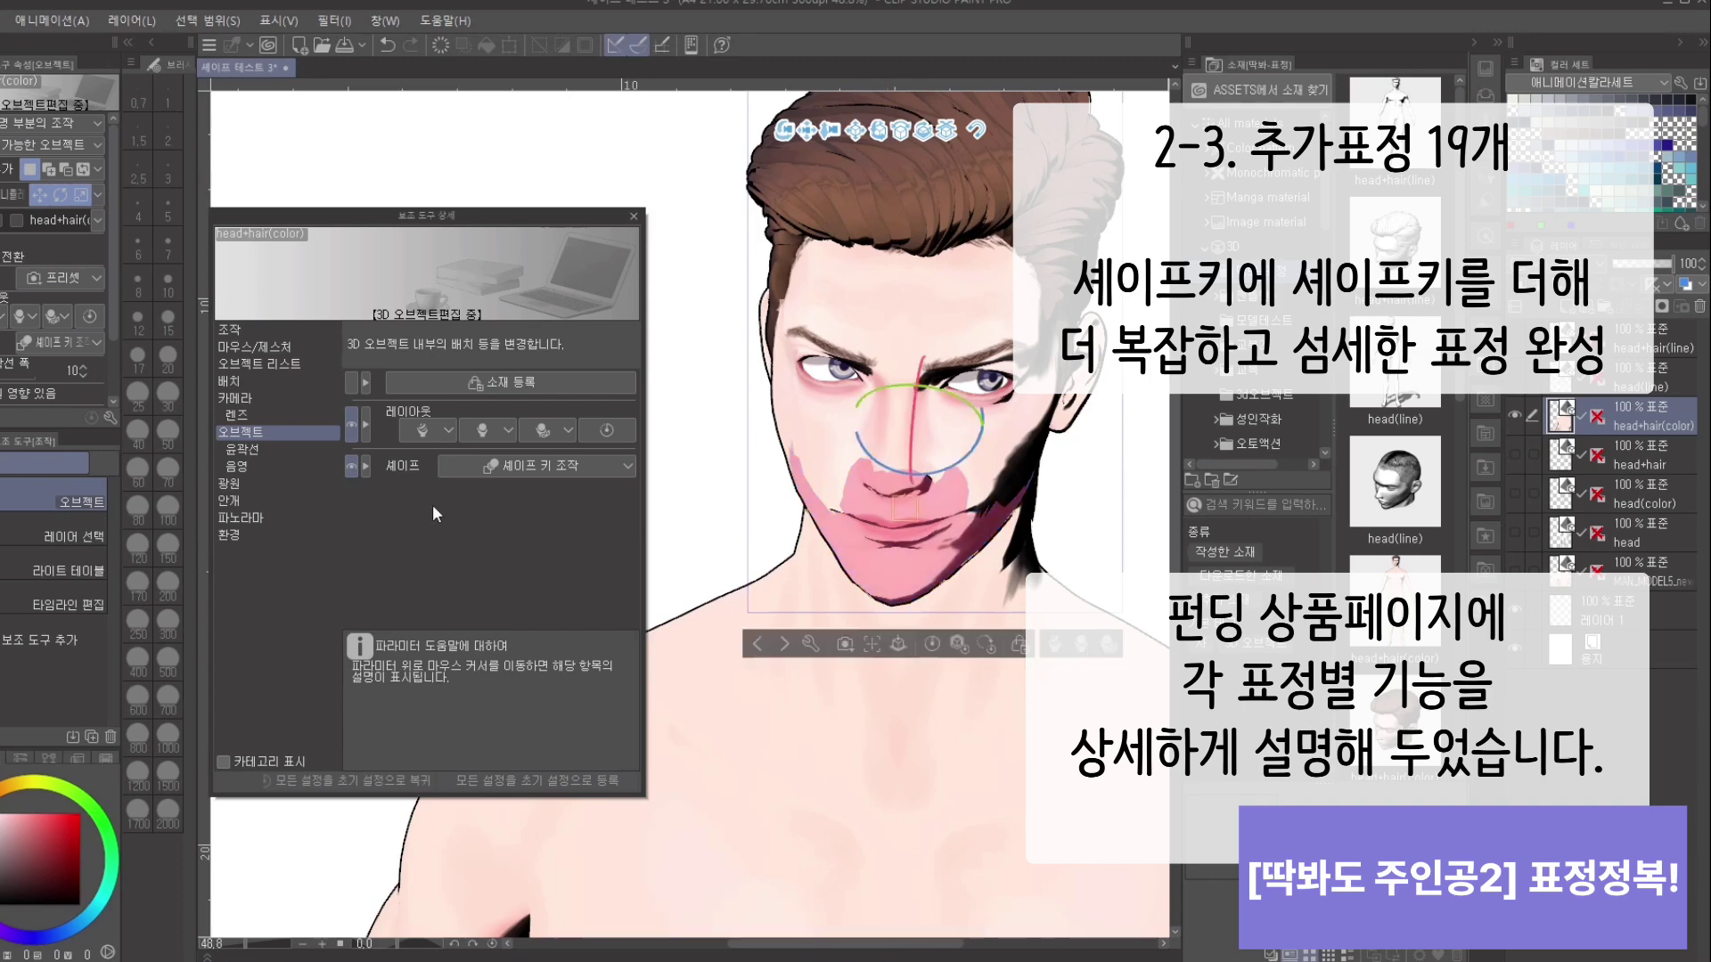
pyautogui.click(596, 465)
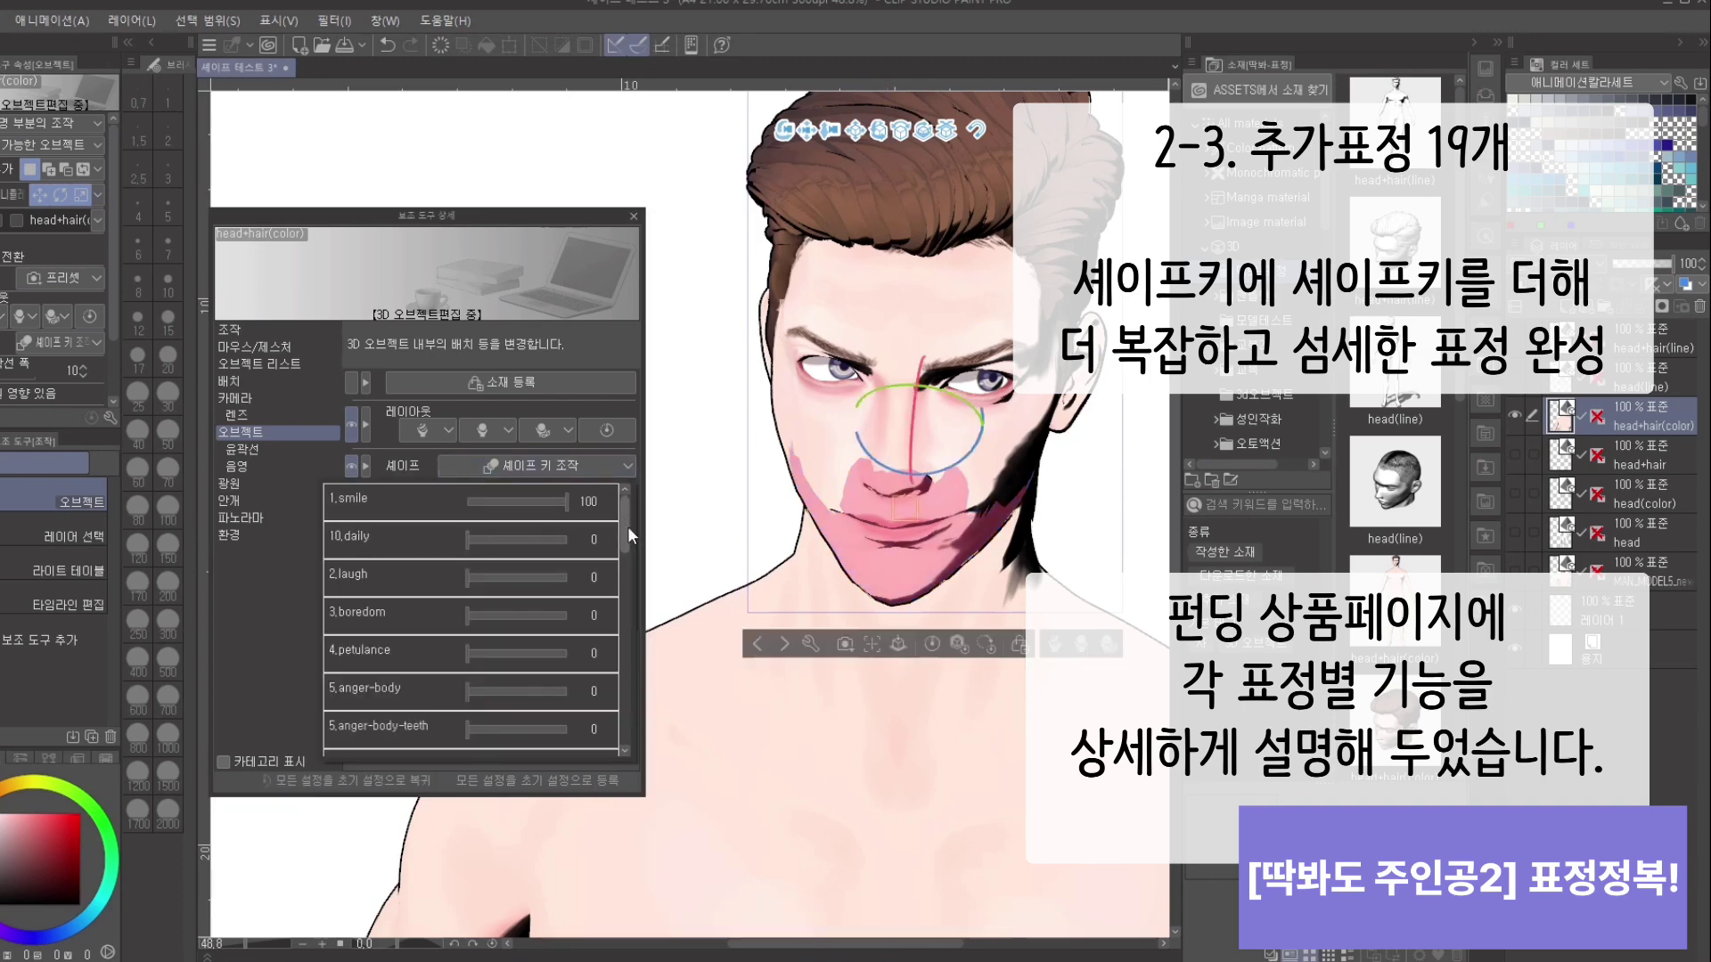
pyautogui.moveTo(628, 528); pyautogui.dragTo(618, 564)
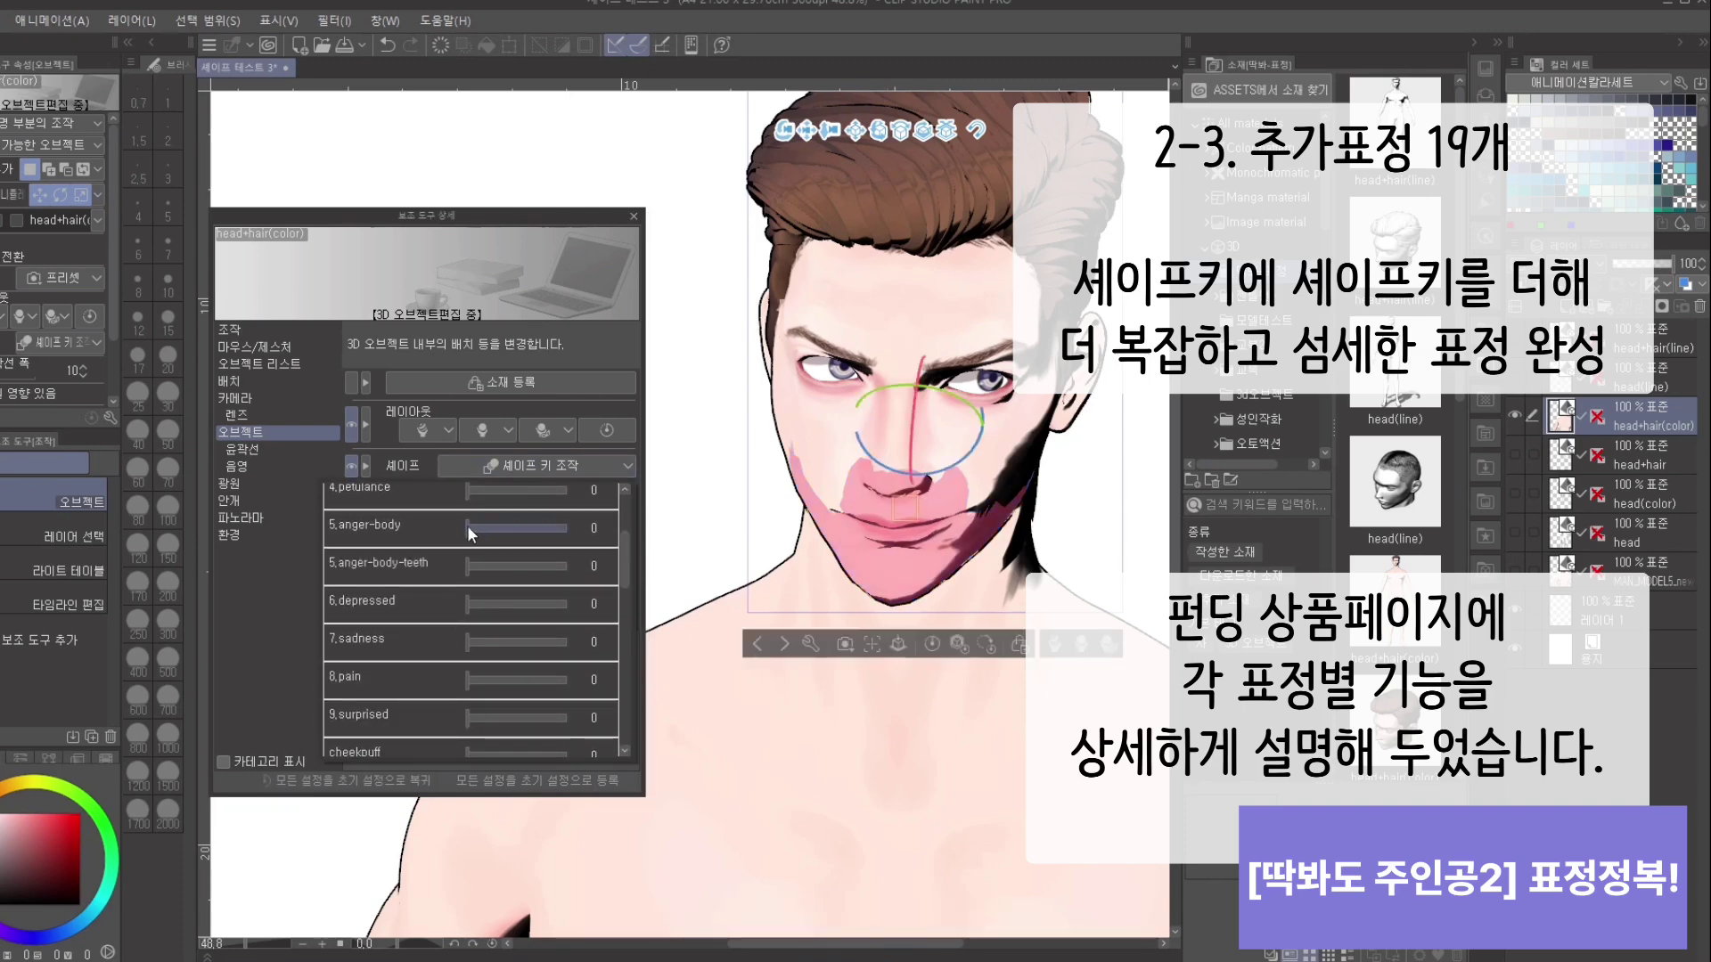
pyautogui.moveTo(467, 526); pyautogui.dragTo(498, 522)
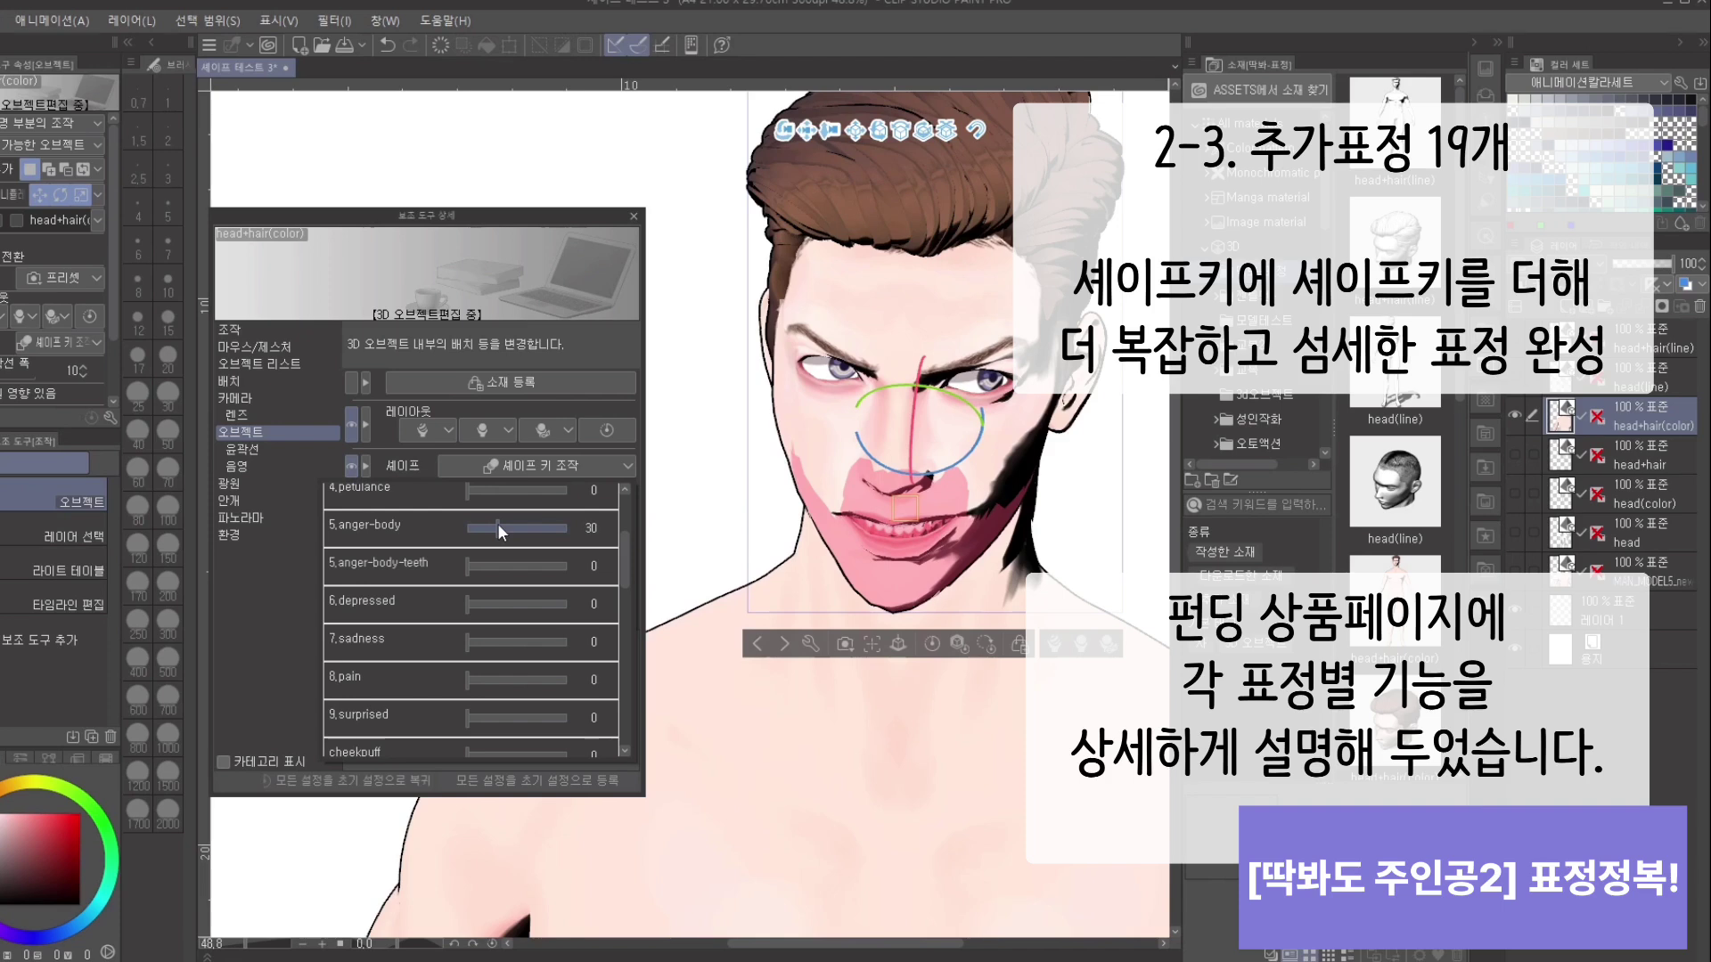
pyautogui.click(677, 499)
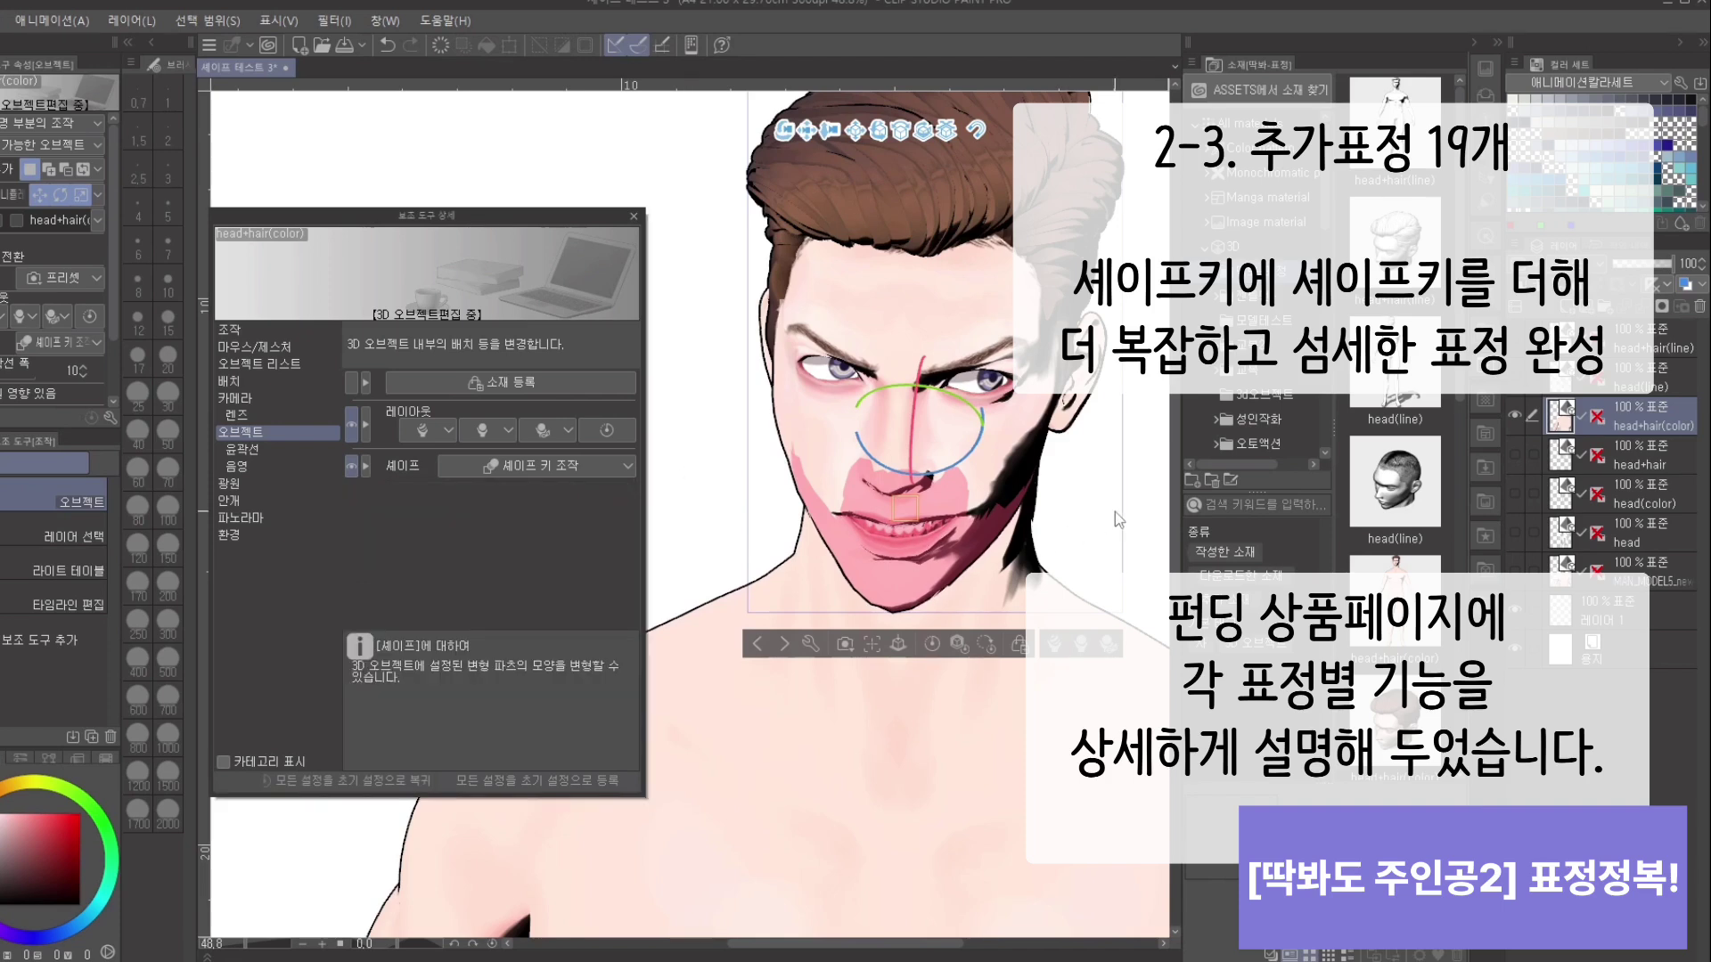
pyautogui.moveTo(1114, 512); pyautogui.dragTo(1030, 486)
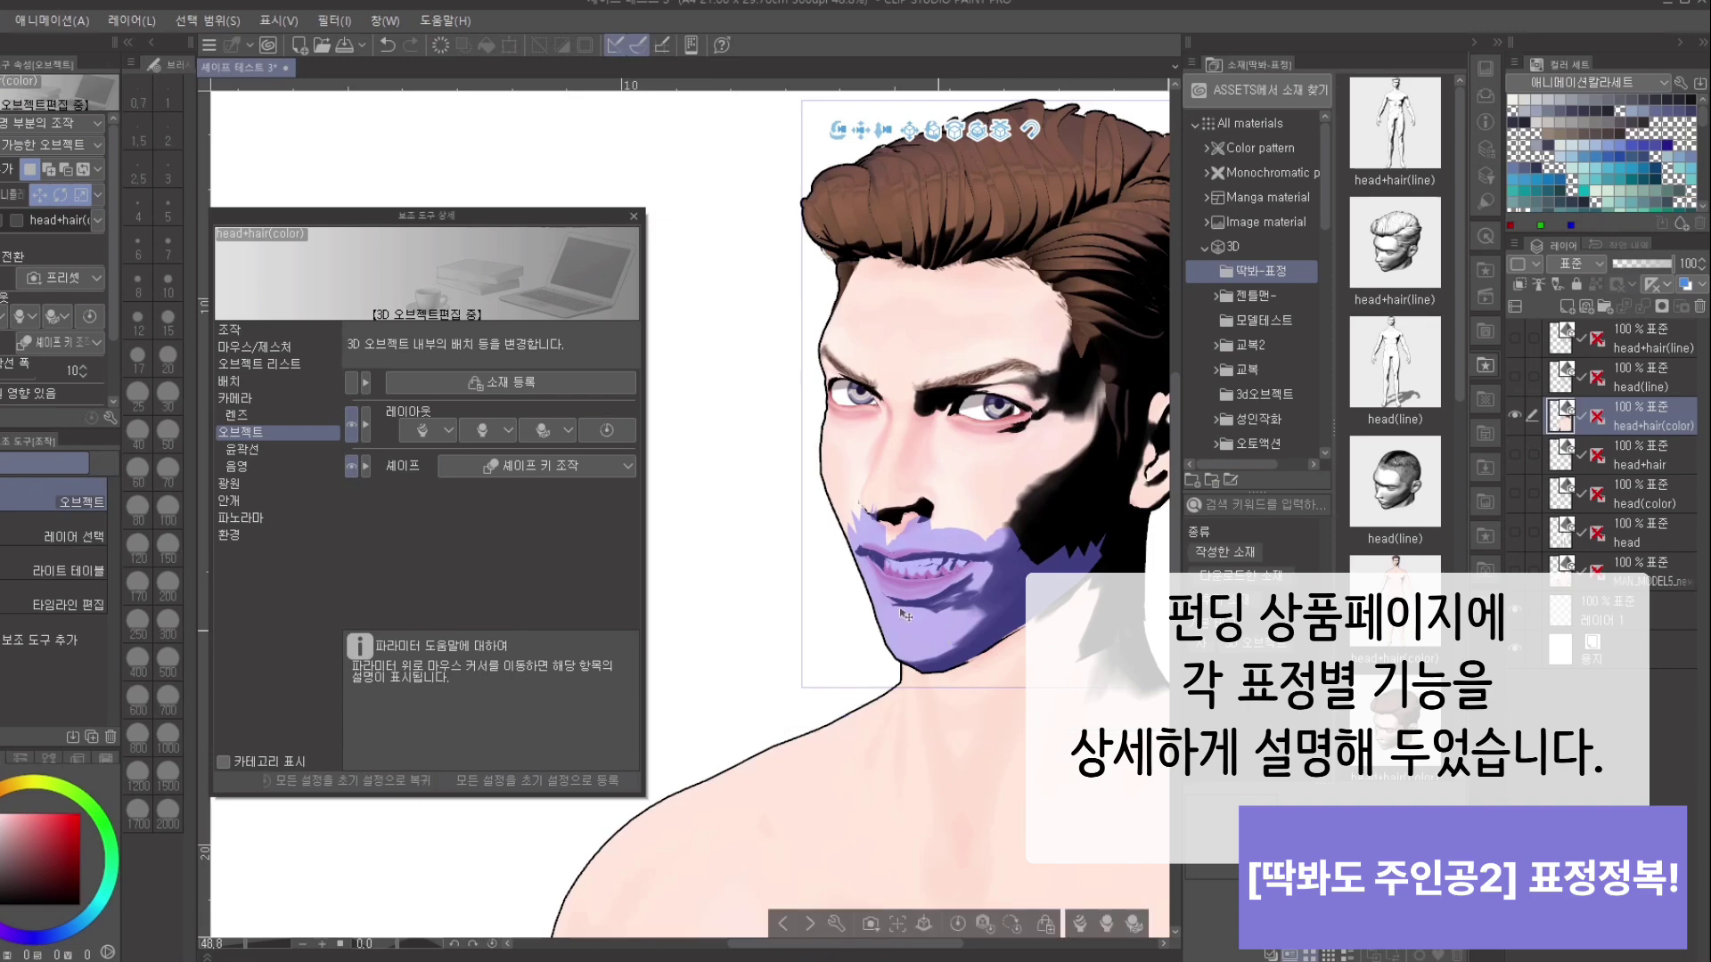
# Step: Reset the 5.anger-body and 1.smile shape keys to 0 and try 10.daily at 100
pyautogui.click(534, 465)
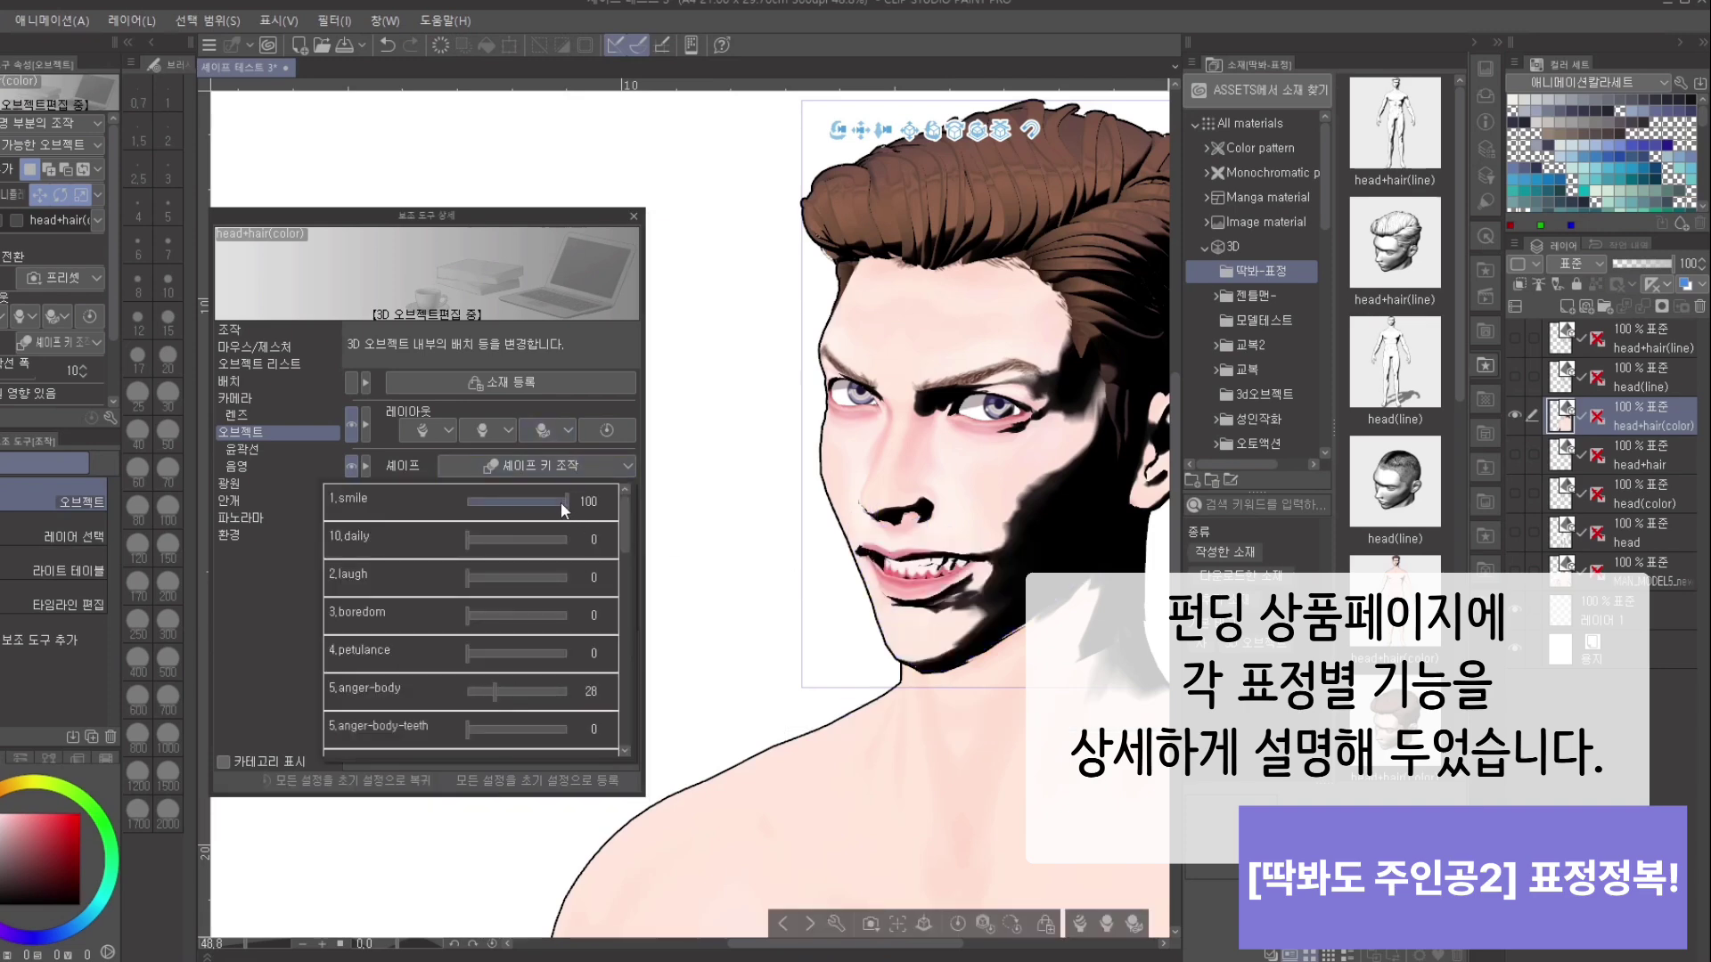
pyautogui.moveTo(486, 691); pyautogui.dragTo(465, 691)
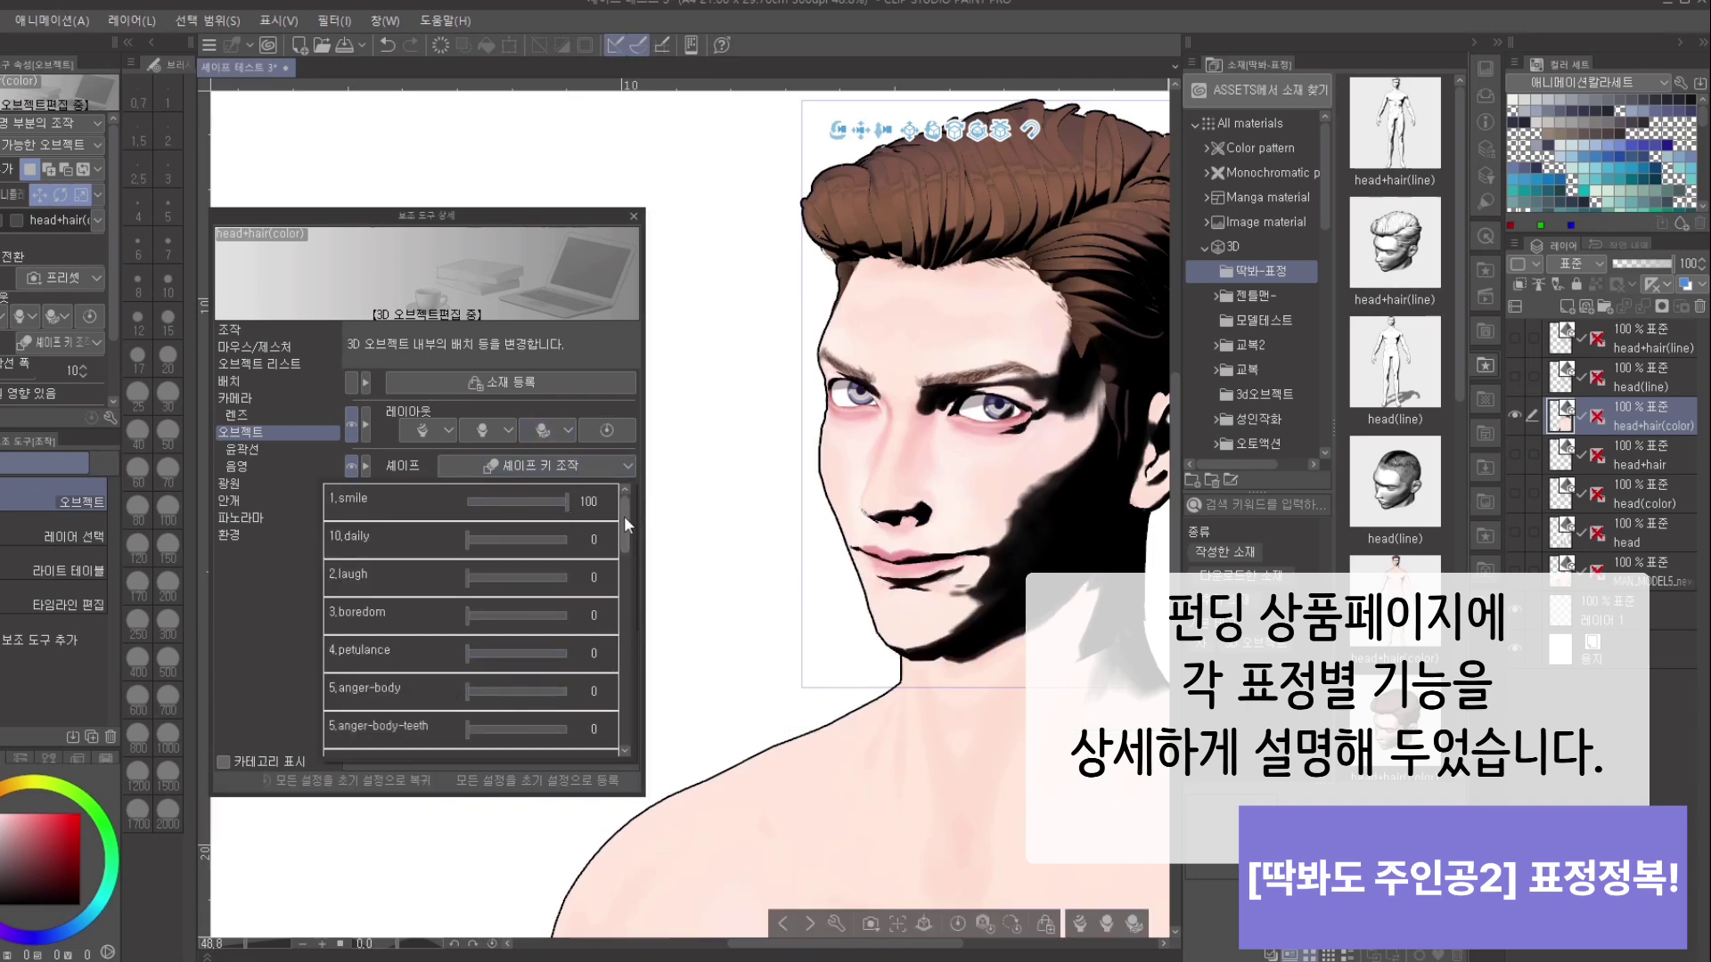
pyautogui.moveTo(561, 501); pyautogui.dragTo(646, 548)
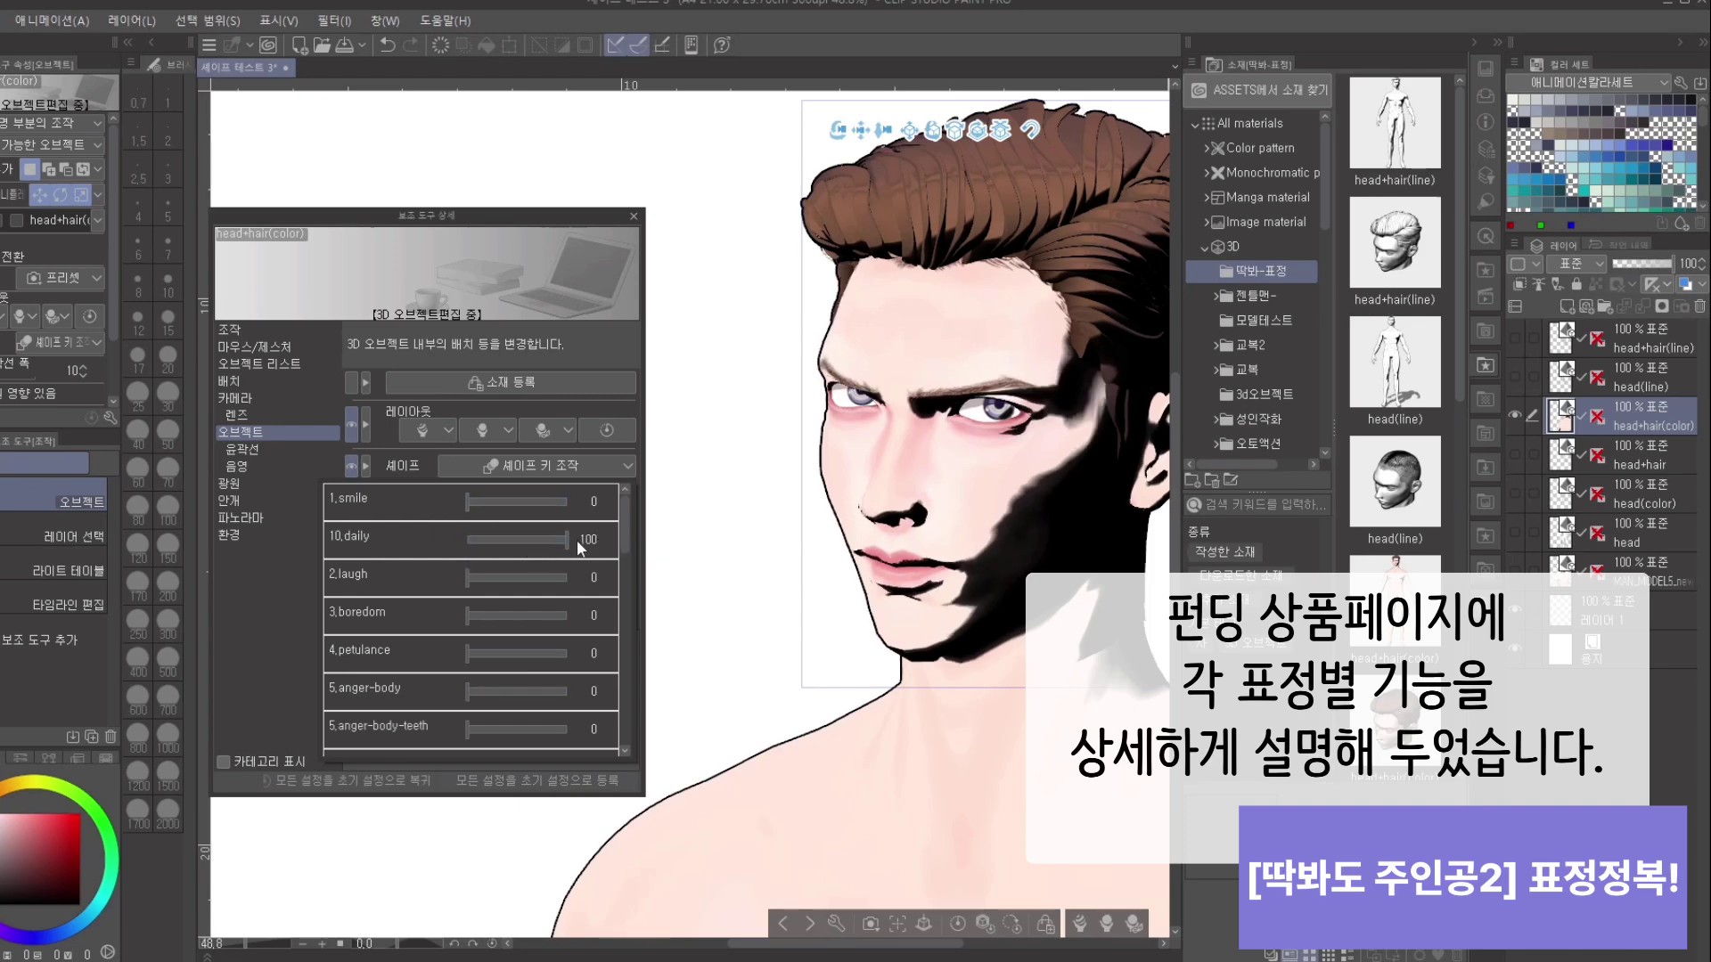
# Step: Reset the 10.daily shape key to 0 and set 2.laugh to 100
pyautogui.moveTo(483, 542); pyautogui.dragTo(620, 570)
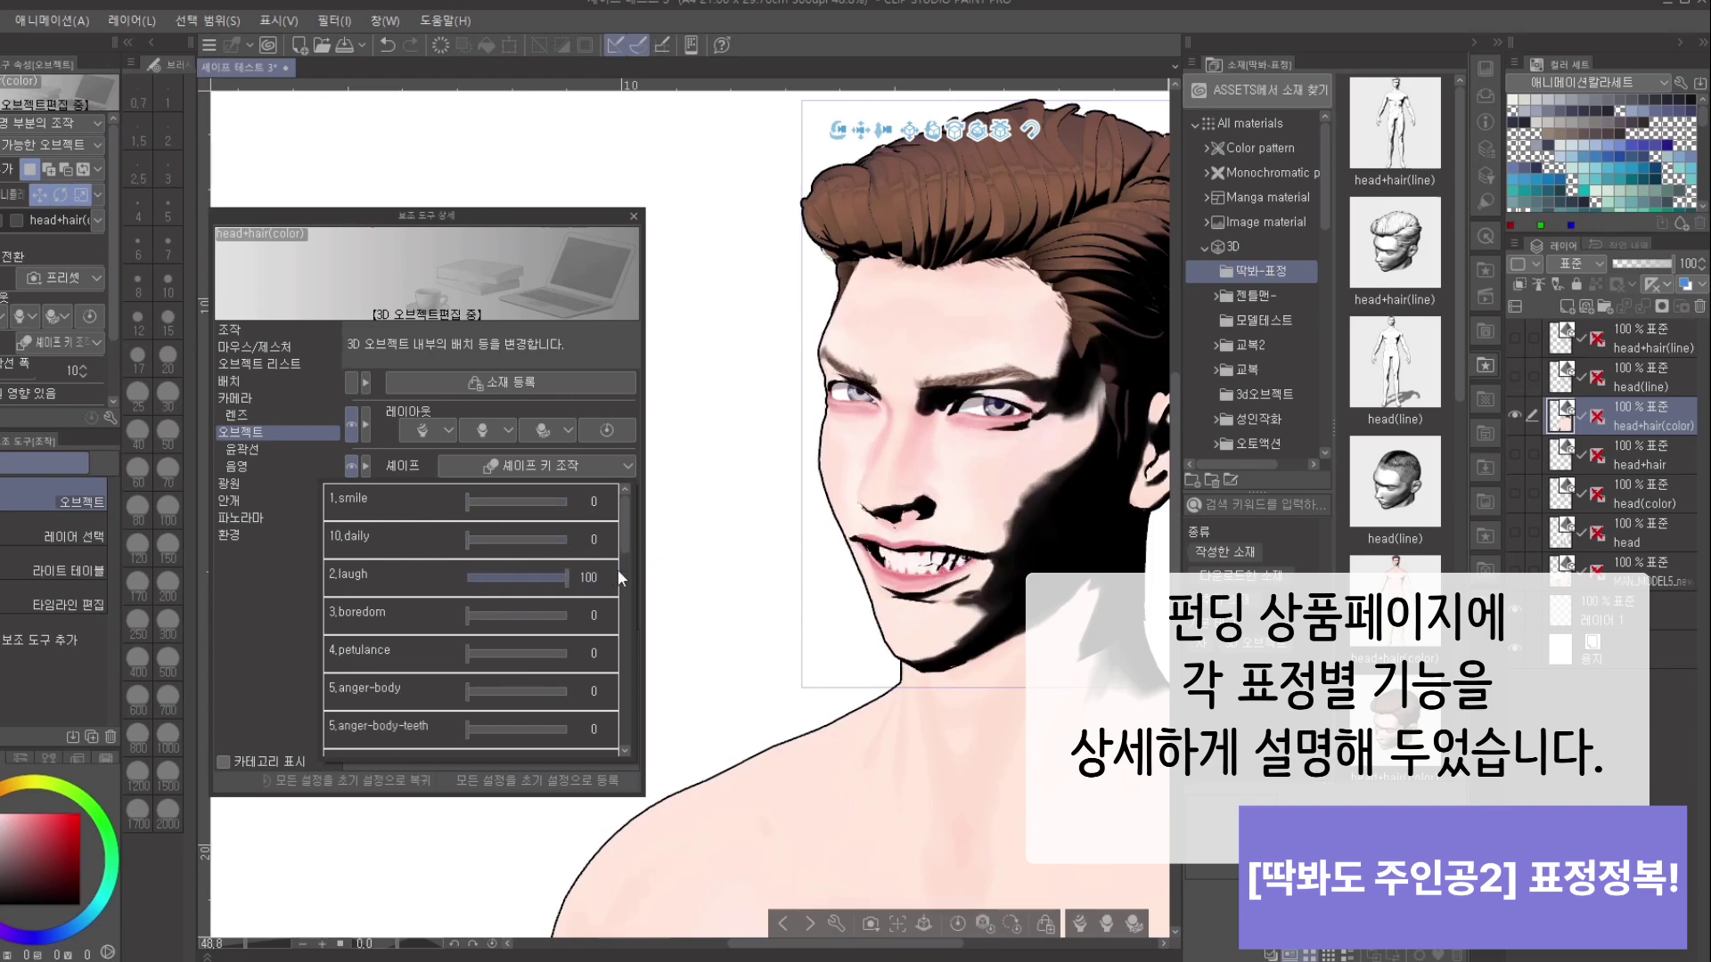
pyautogui.click(784, 551)
pyautogui.moveTo(756, 565); pyautogui.dragTo(729, 457)
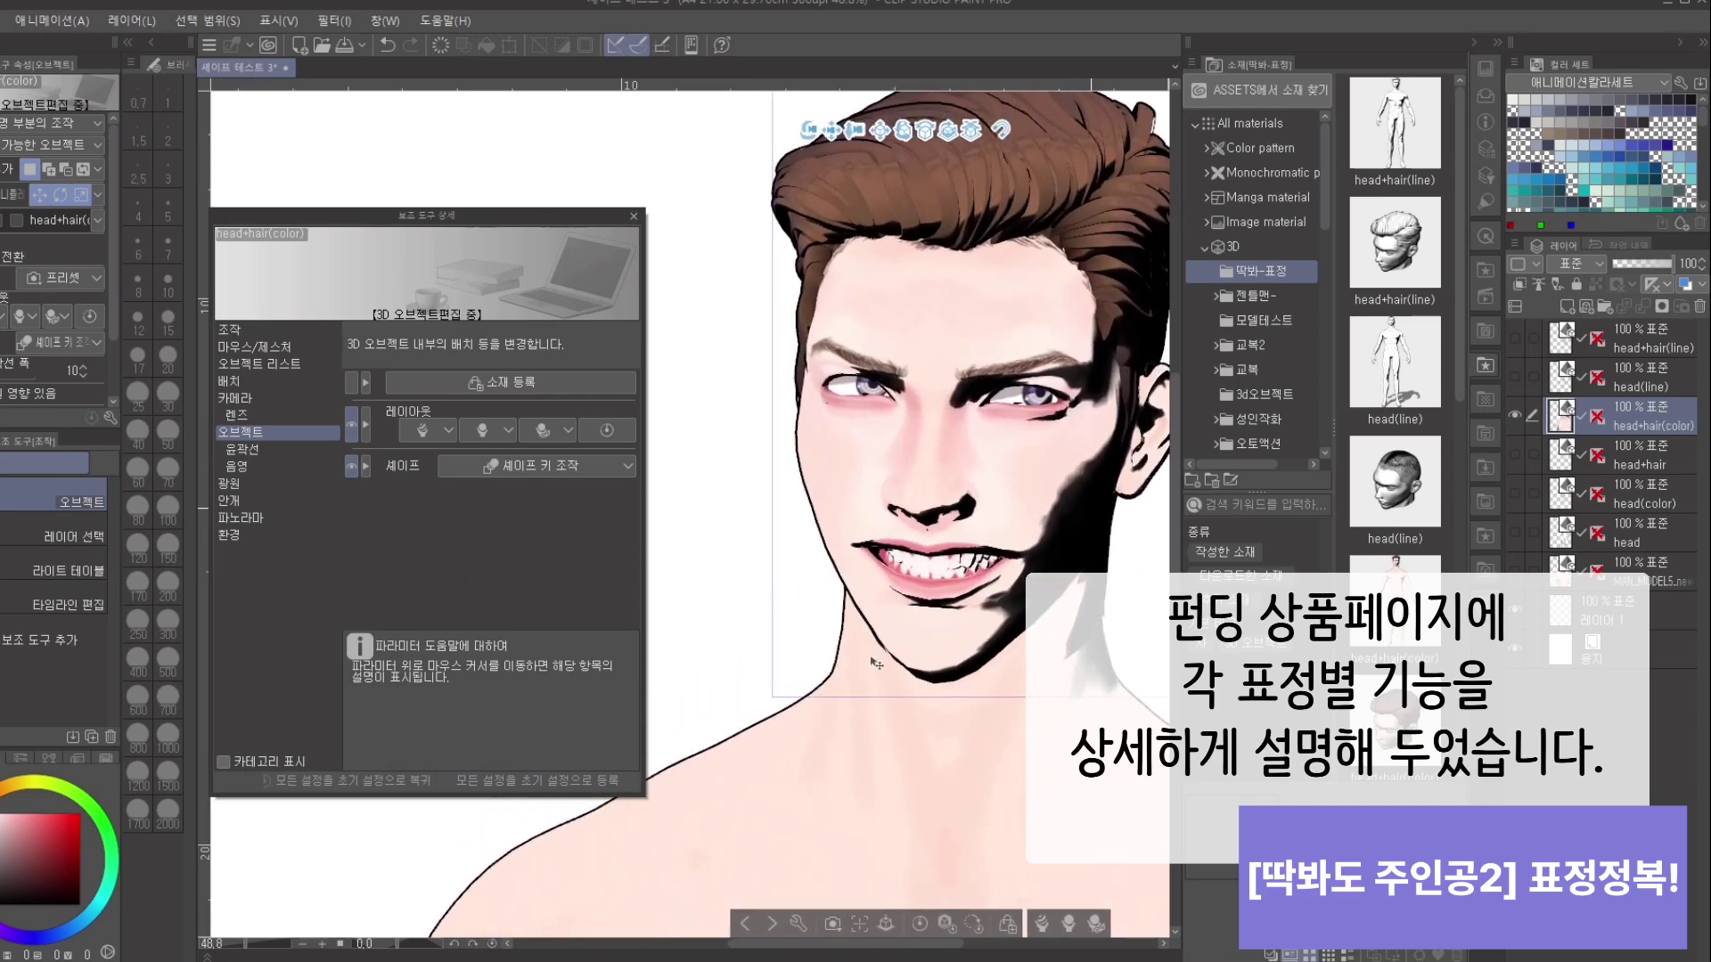
pyautogui.moveTo(876, 664); pyautogui.dragTo(926, 474)
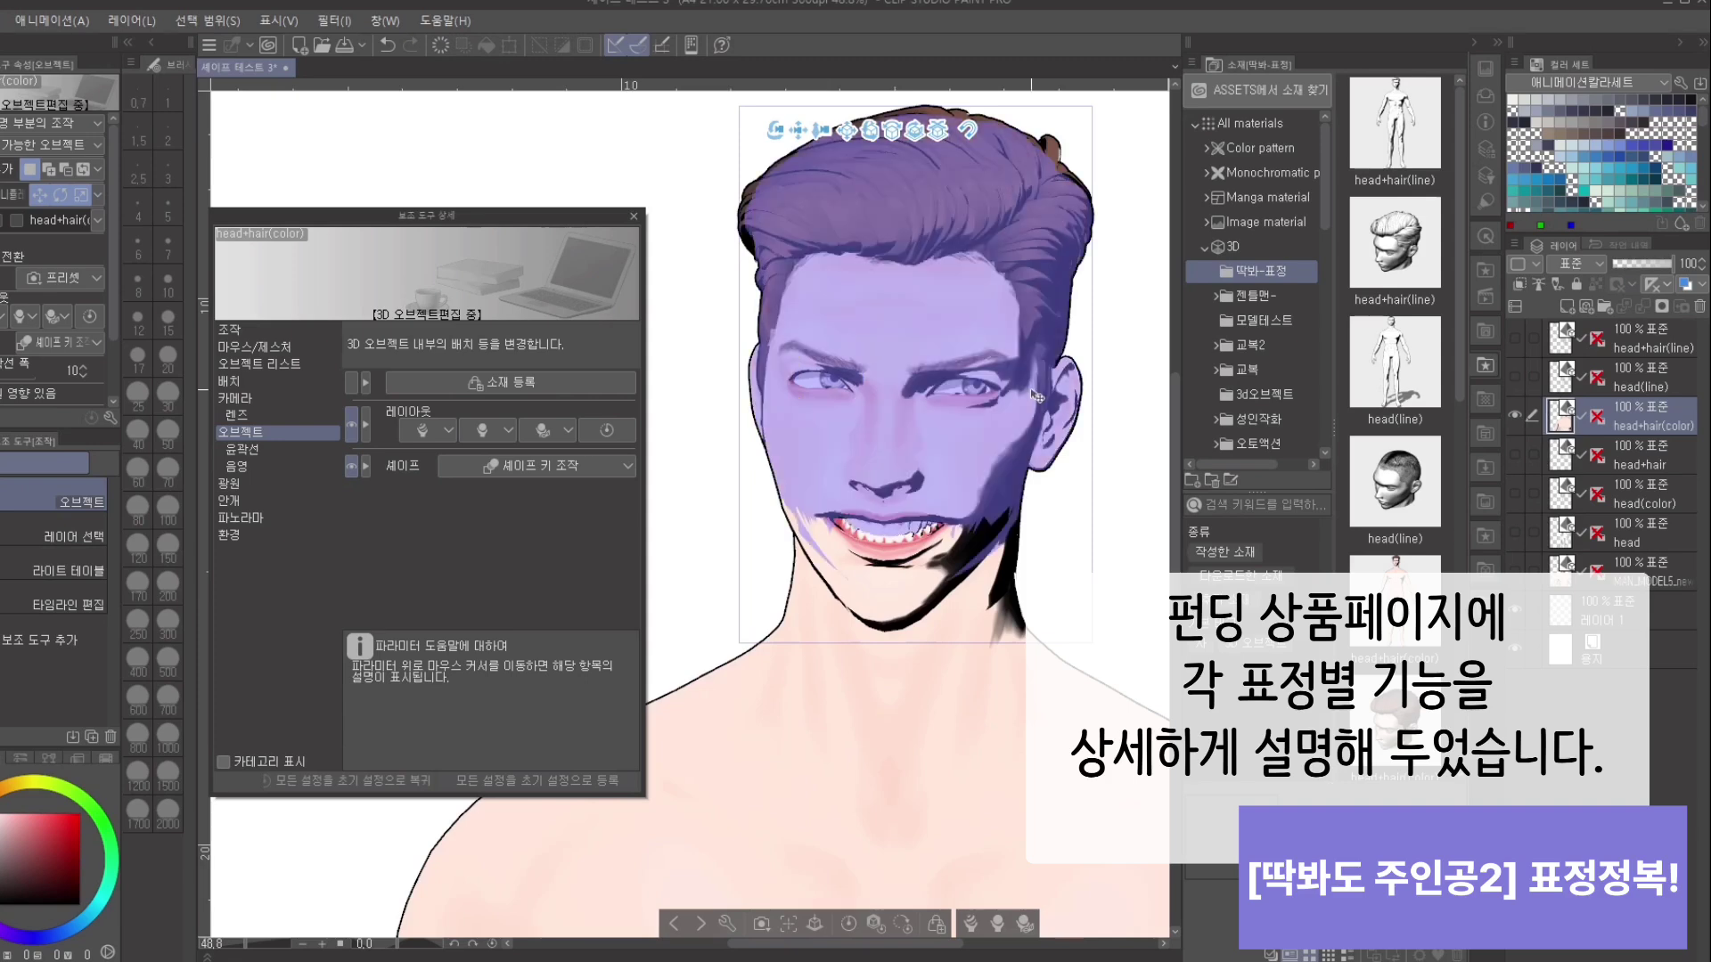
# Step: Blend the 5.anger-body-teeth shape key into the laughing expression at 15
pyautogui.click(556, 462)
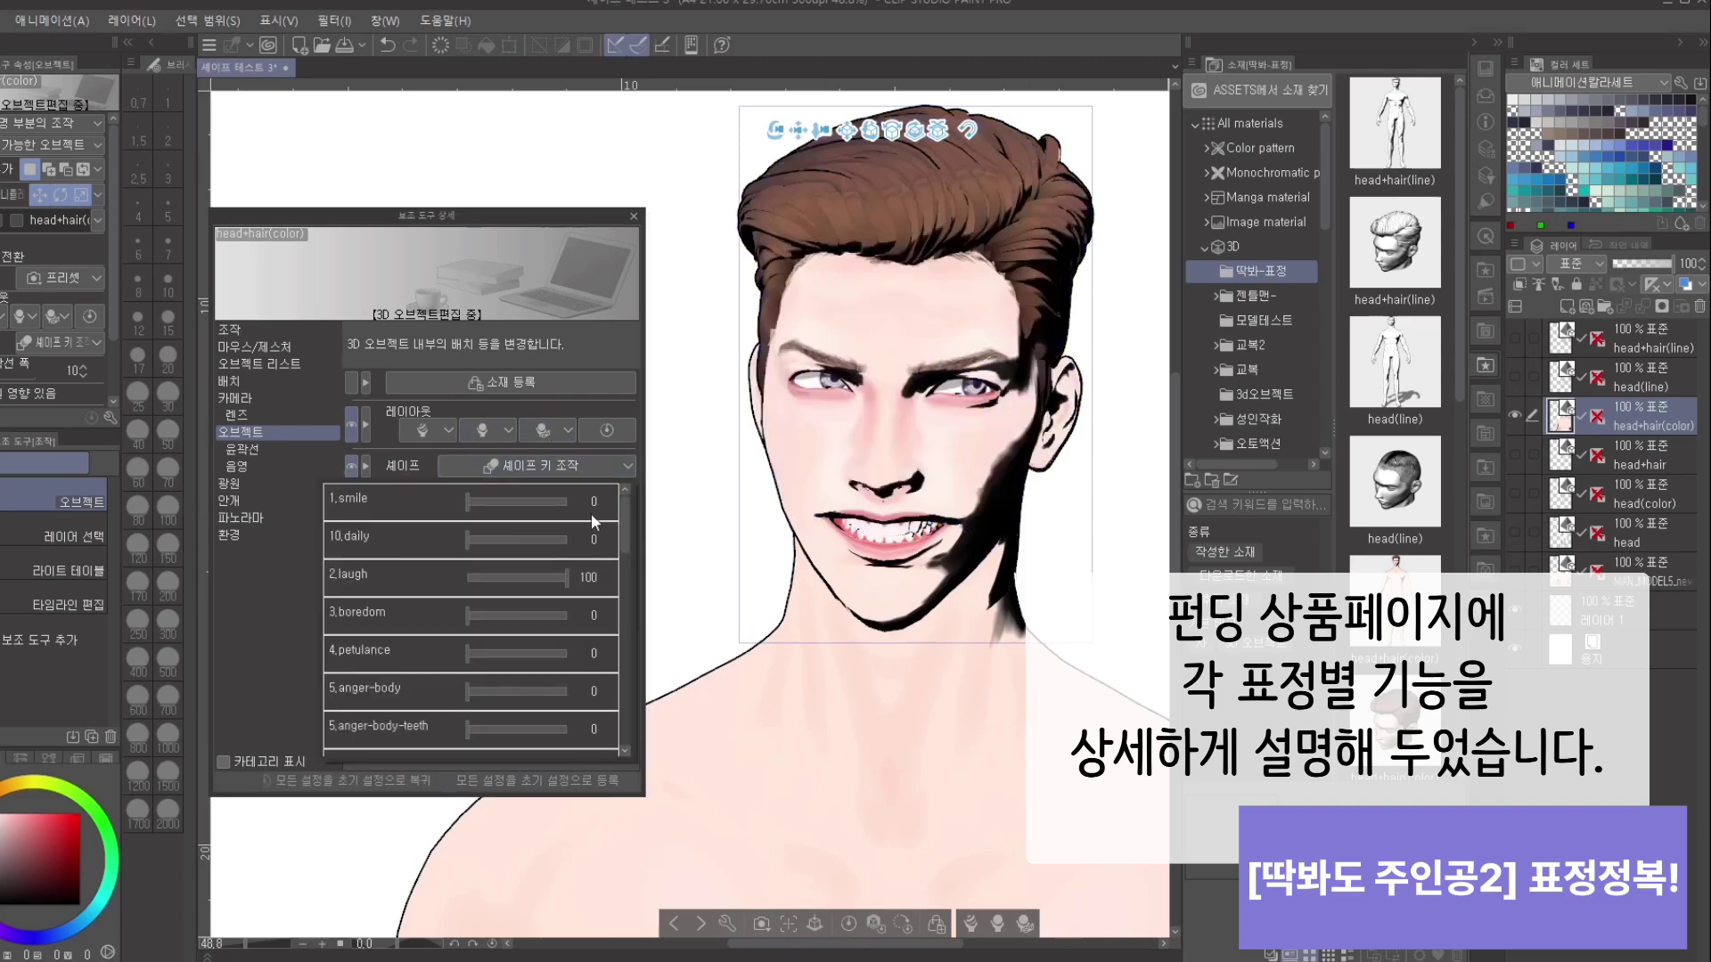
pyautogui.moveTo(624, 504); pyautogui.dragTo(638, 635)
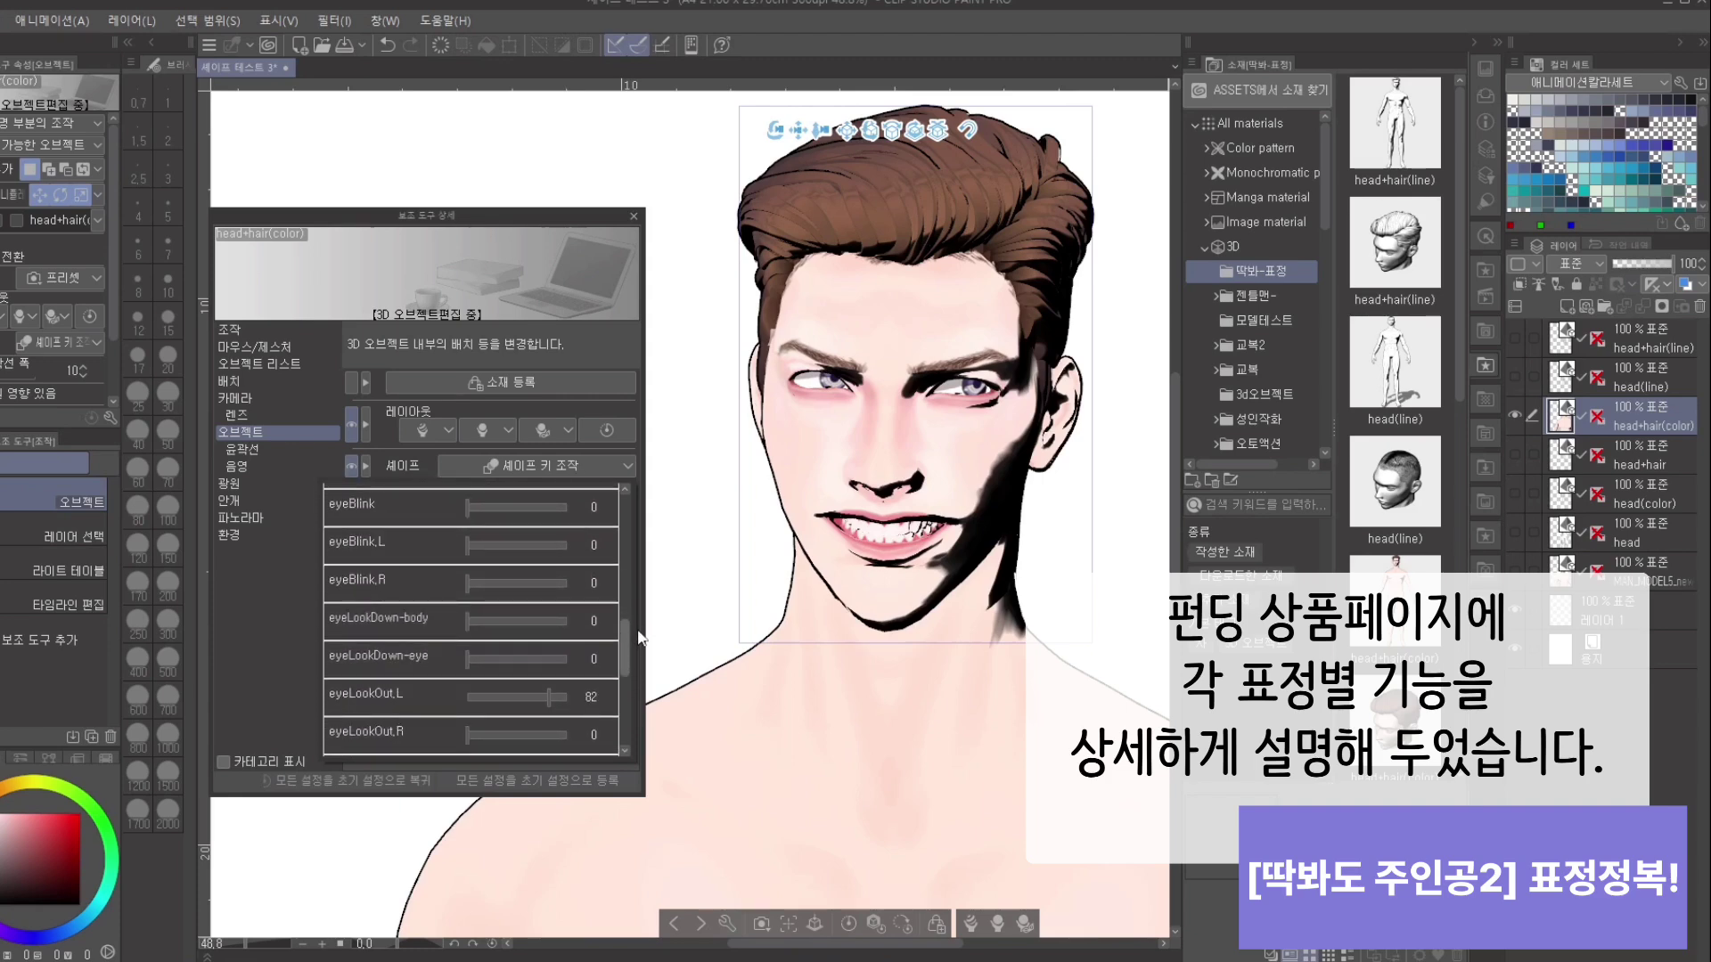
pyautogui.moveTo(478, 616); pyautogui.dragTo(426, 618)
pyautogui.scroll(5, 609, 677)
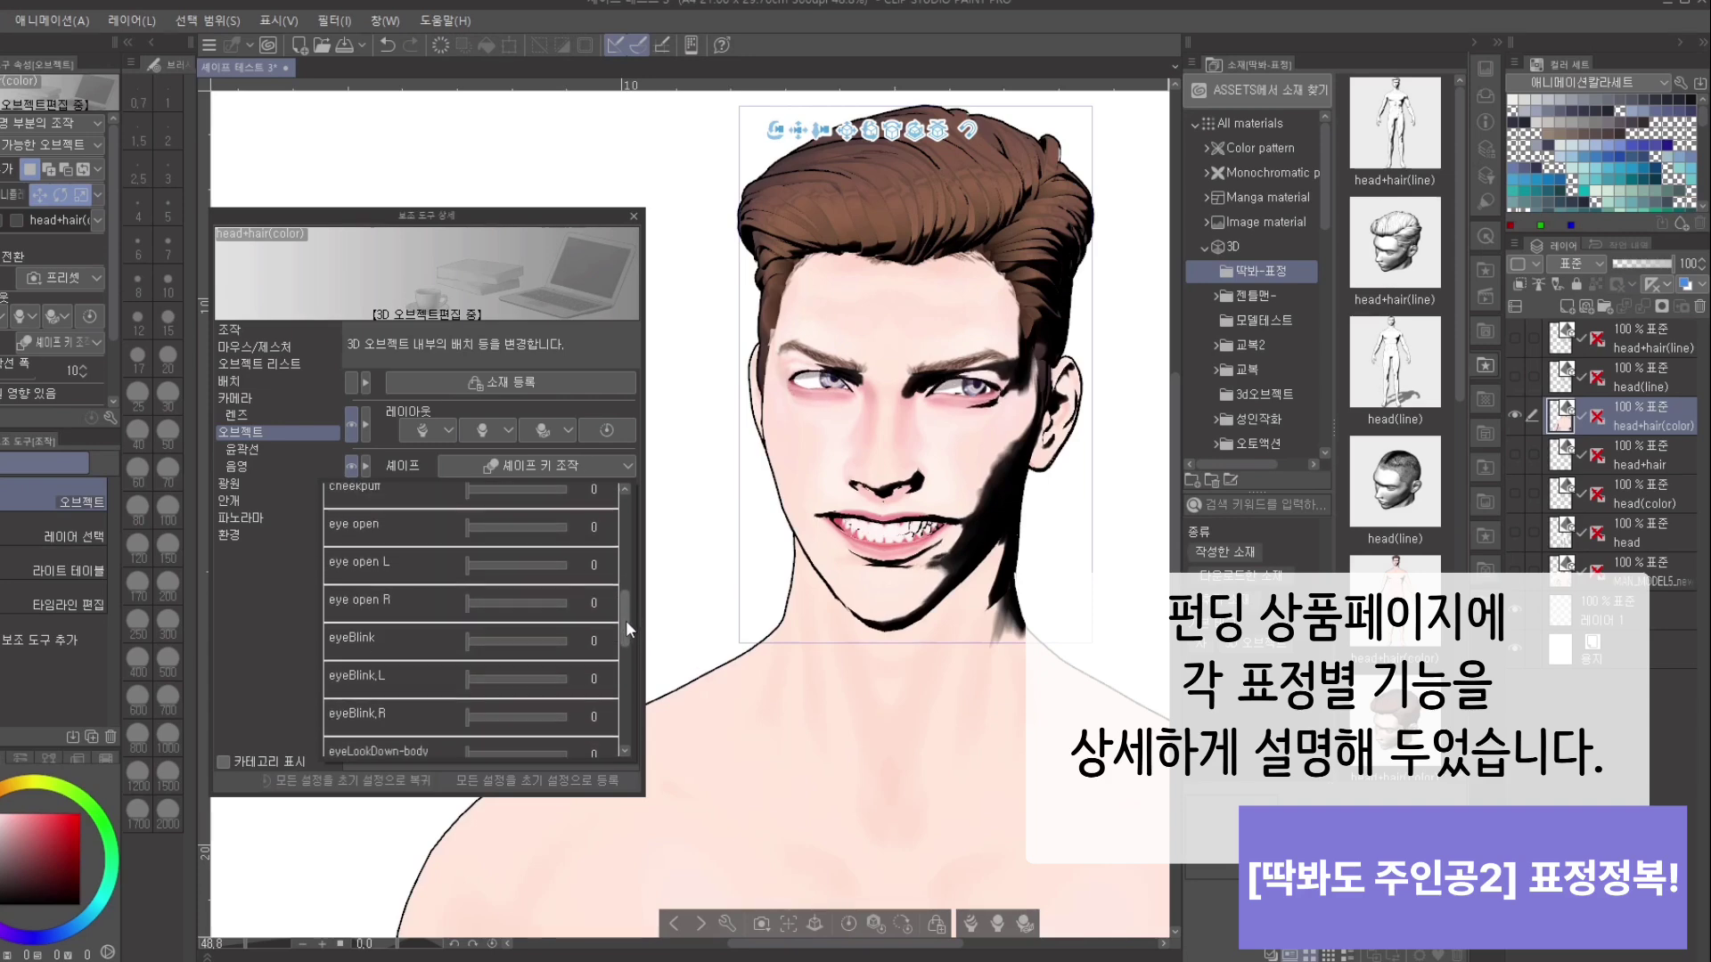
pyautogui.scroll(3, 624, 593)
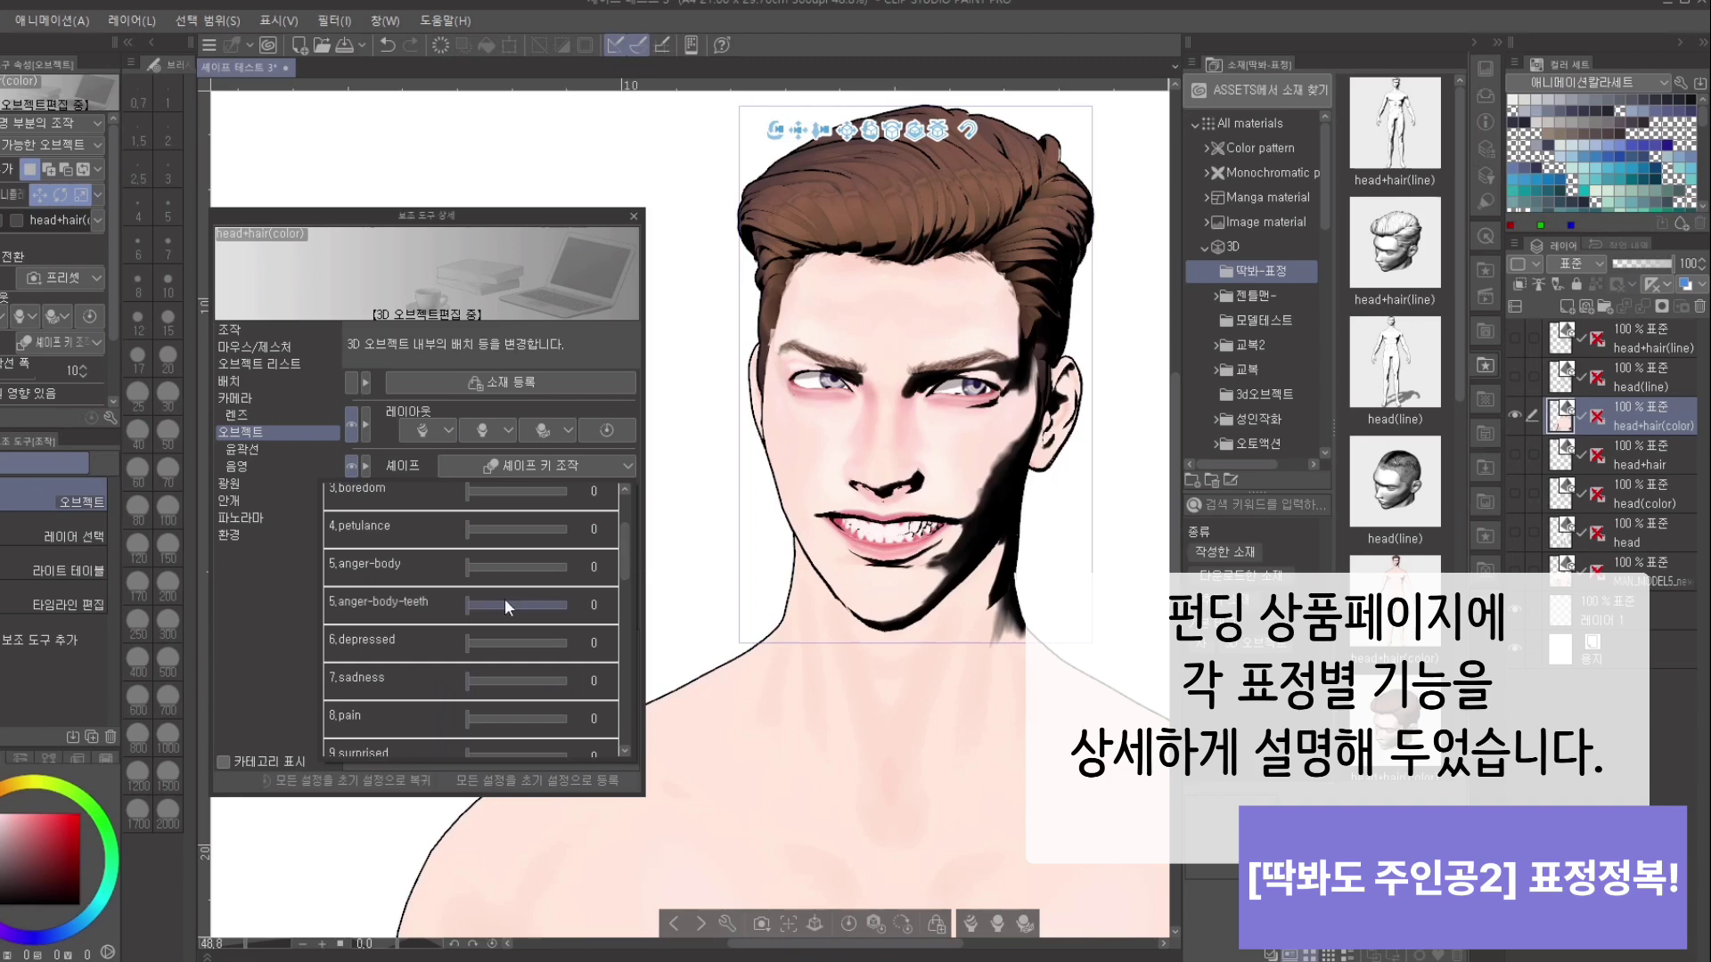
pyautogui.moveTo(465, 564)
pyautogui.mouseDown()
pyautogui.moveTo(488, 563)
pyautogui.moveTo(479, 597)
pyautogui.moveTo(496, 599)
pyautogui.moveTo(465, 604)
pyautogui.moveTo(454, 575)
pyautogui.mouseUp()
pyautogui.moveTo(487, 603)
pyautogui.mouseDown()
pyautogui.moveTo(457, 603)
pyautogui.moveTo(499, 601)
pyautogui.moveTo(486, 607)
pyautogui.mouseUp()
pyautogui.click(1116, 499)
# Step: Return the face to neutral by resetting shape keys, including 2.laugh and eyeLookOut.L, to 0
pyautogui.click(580, 466)
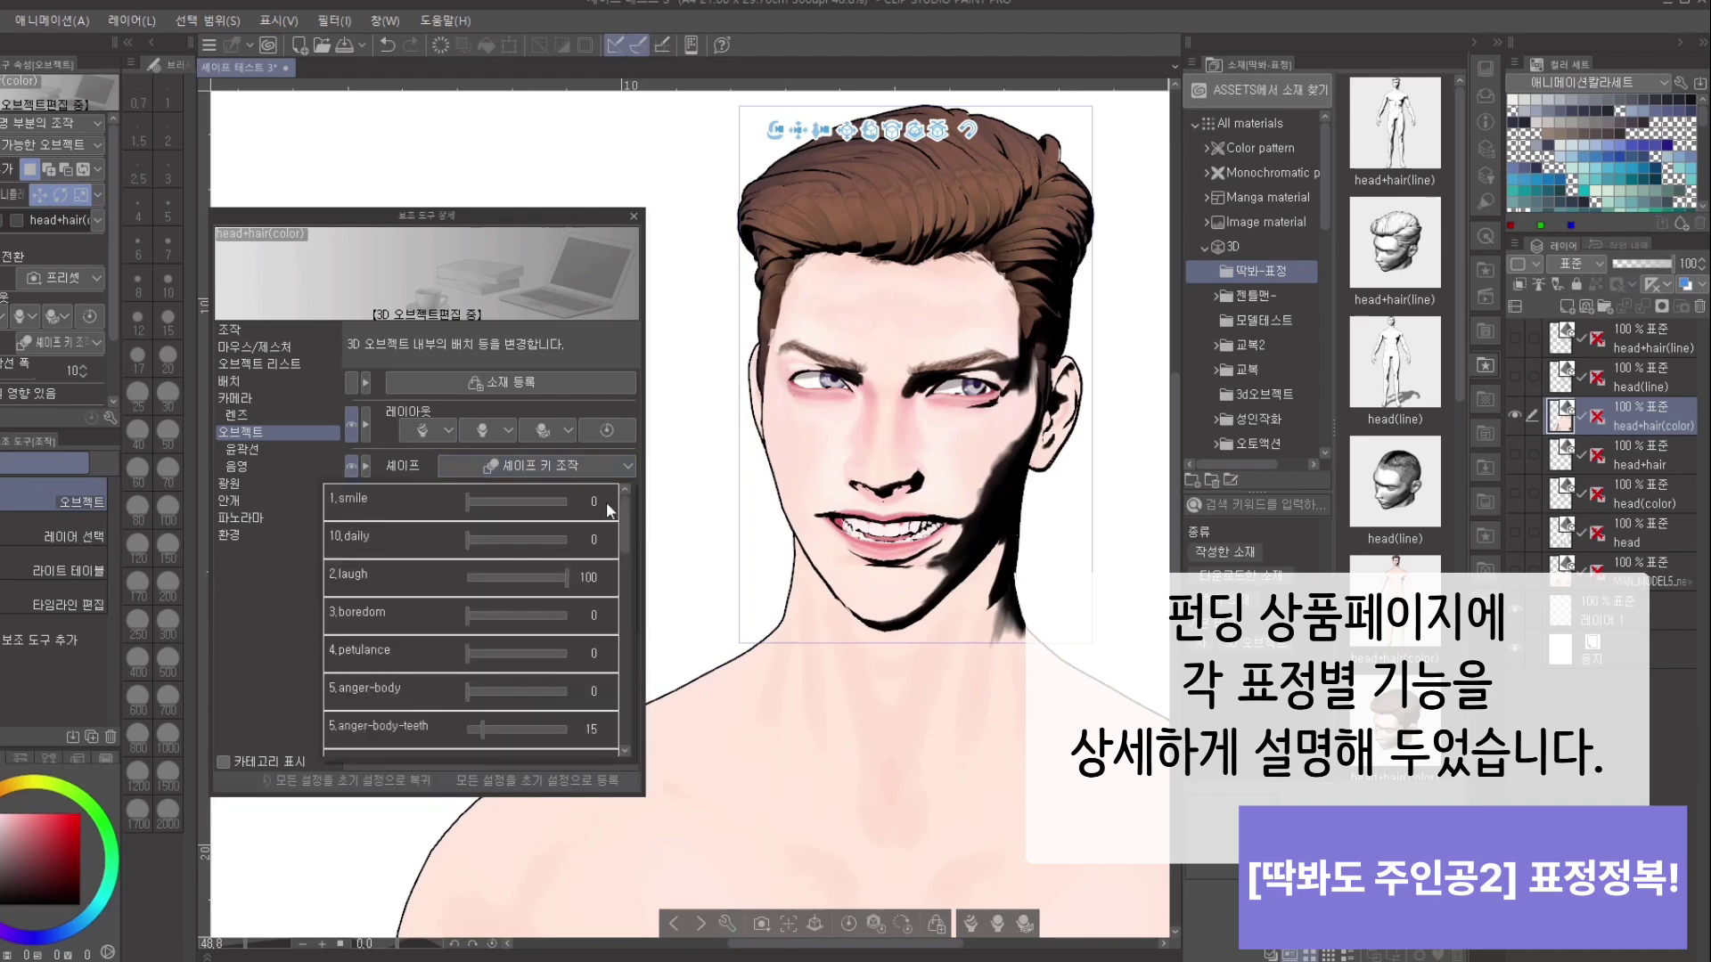
pyautogui.moveTo(566, 574); pyautogui.dragTo(394, 586)
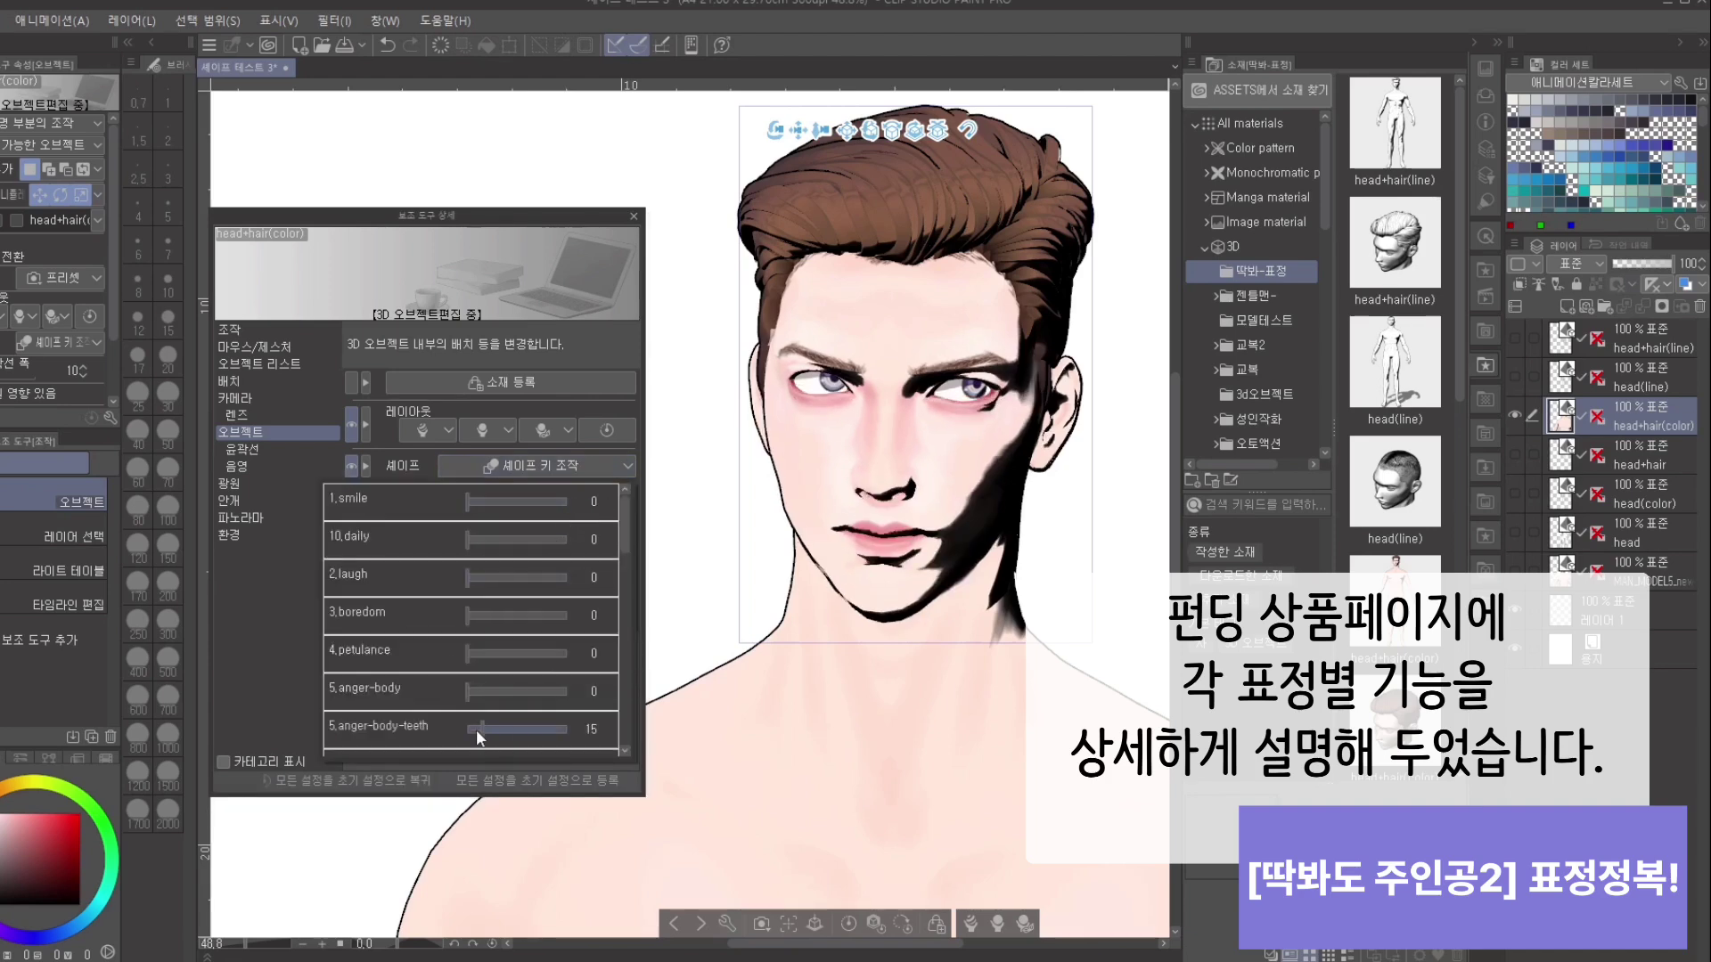
pyautogui.moveTo(622, 547); pyautogui.dragTo(434, 633)
pyautogui.moveTo(530, 708); pyautogui.dragTo(450, 745)
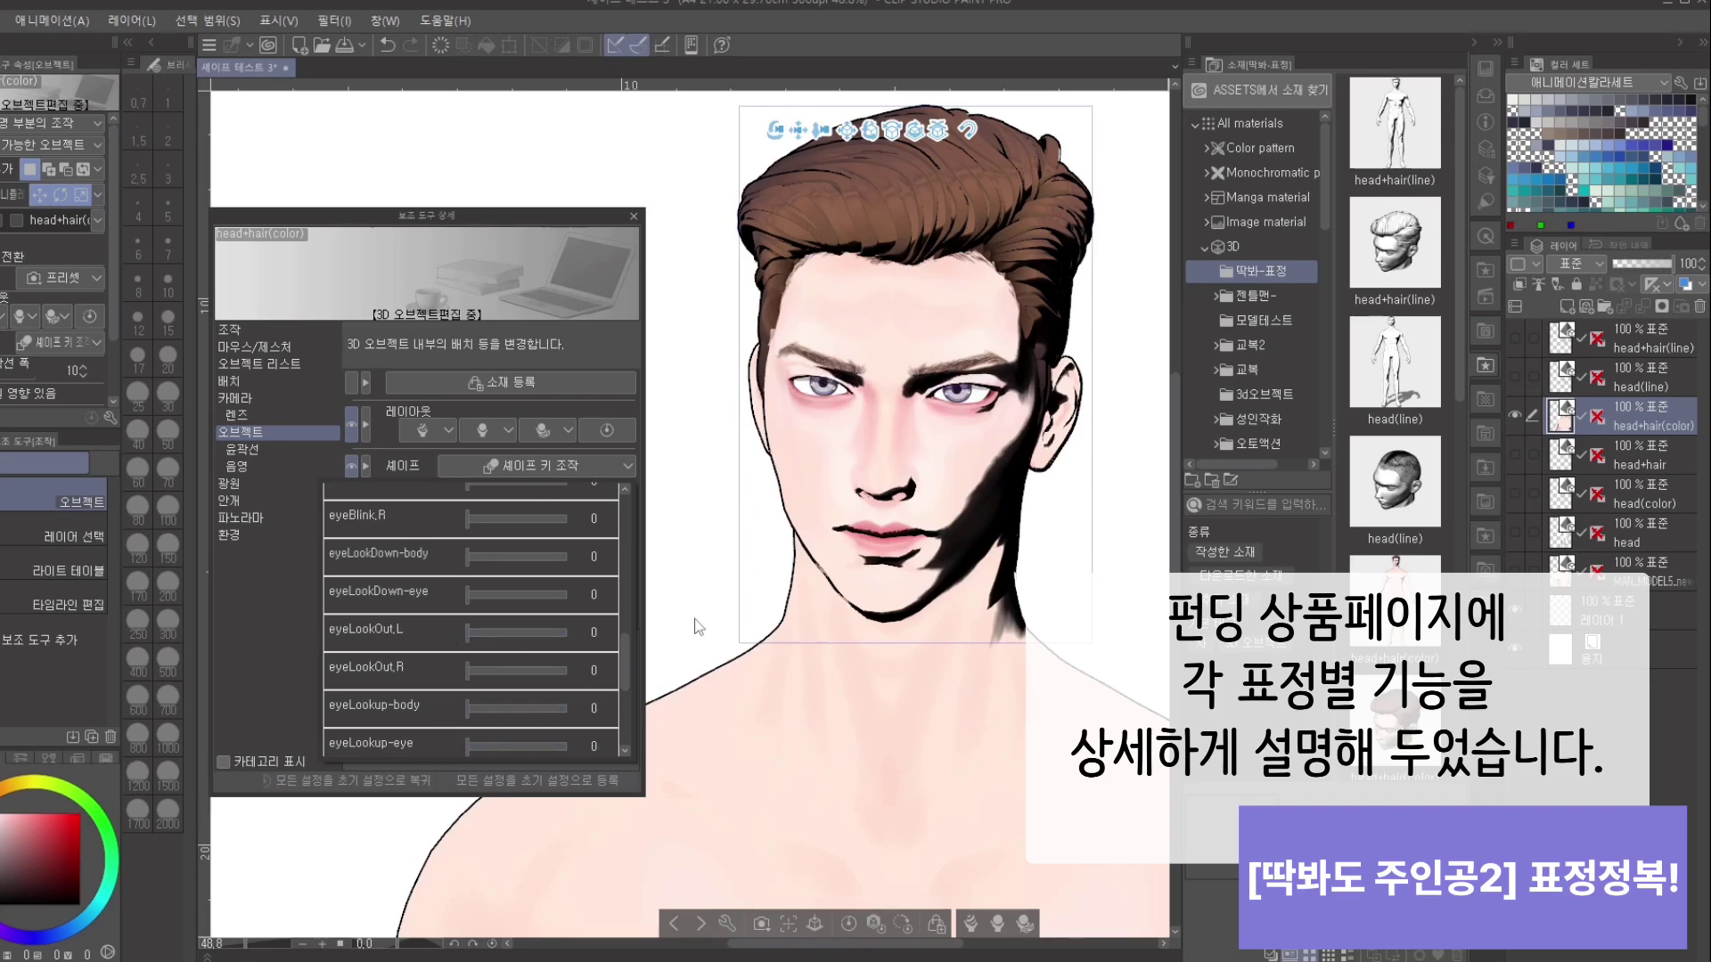
pyautogui.moveTo(629, 661)
pyautogui.mouseDown()
pyautogui.moveTo(626, 714)
pyautogui.moveTo(628, 686)
pyautogui.mouseUp()
pyautogui.click(1116, 569)
# Step: Undo the last three changes
pyautogui.hotkey('ctrl', 'z')
pyautogui.hotkey('ctrl', 'z')
pyautogui.hotkey('ctrl', 'z')
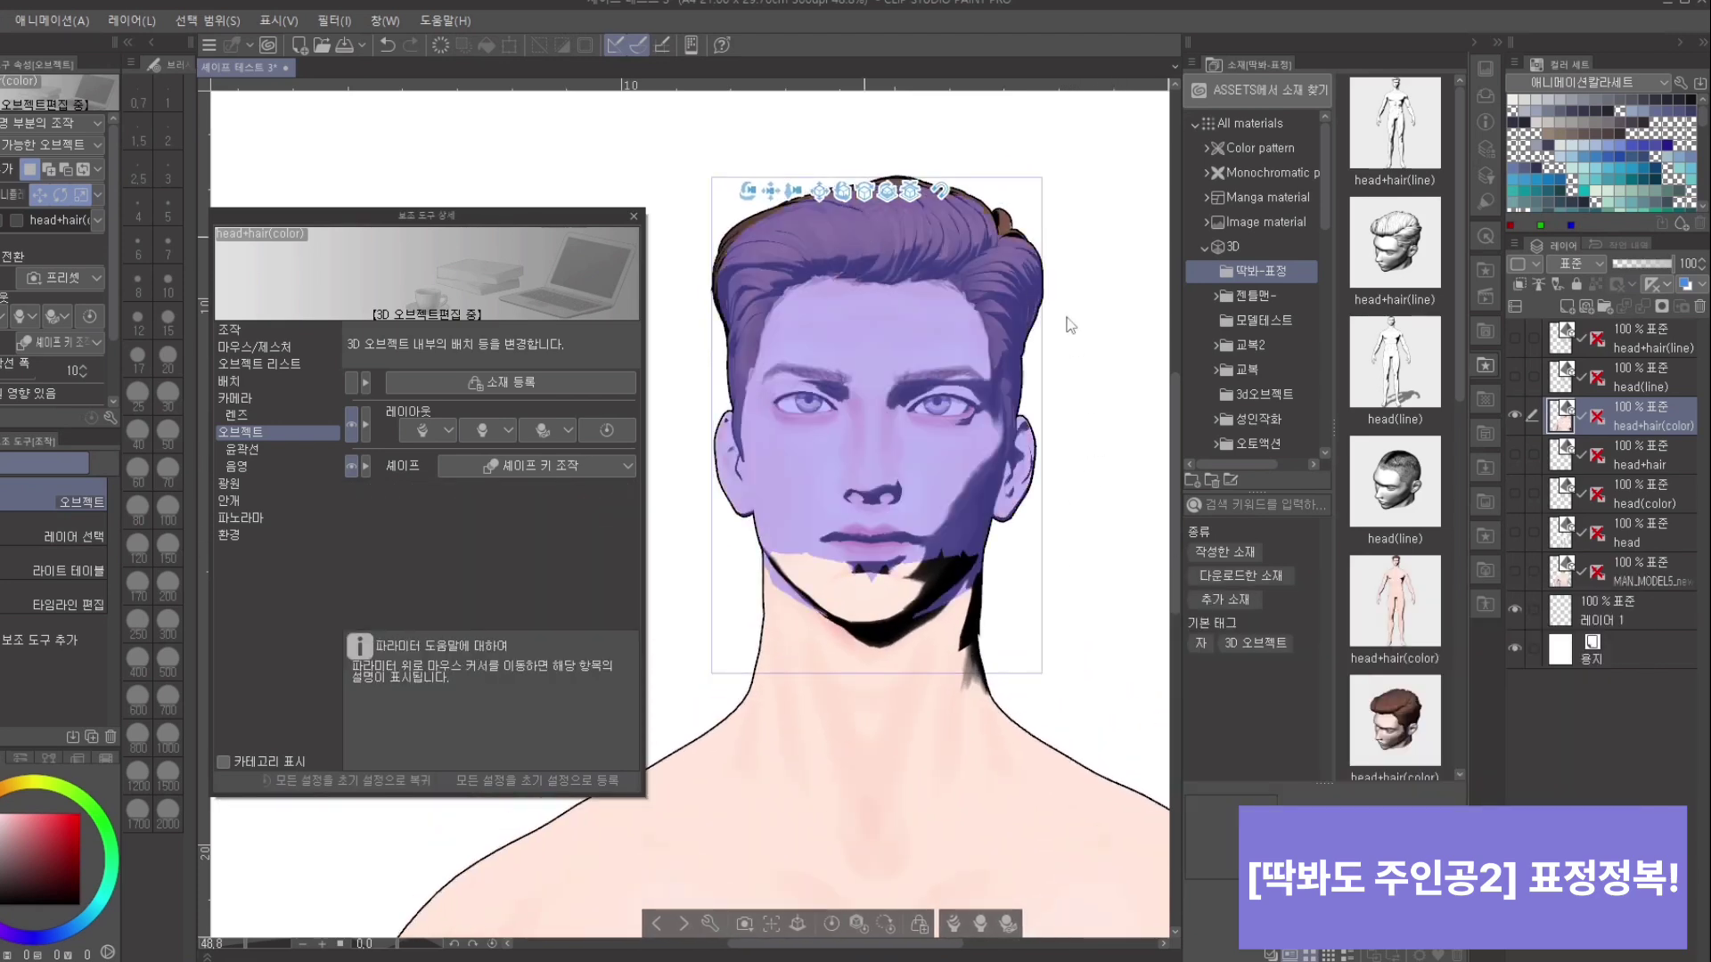
# Step: Hide the head+hair(color) layer and show the head+hair layer instead
pyautogui.moveTo(1075, 564); pyautogui.dragTo(1072, 503)
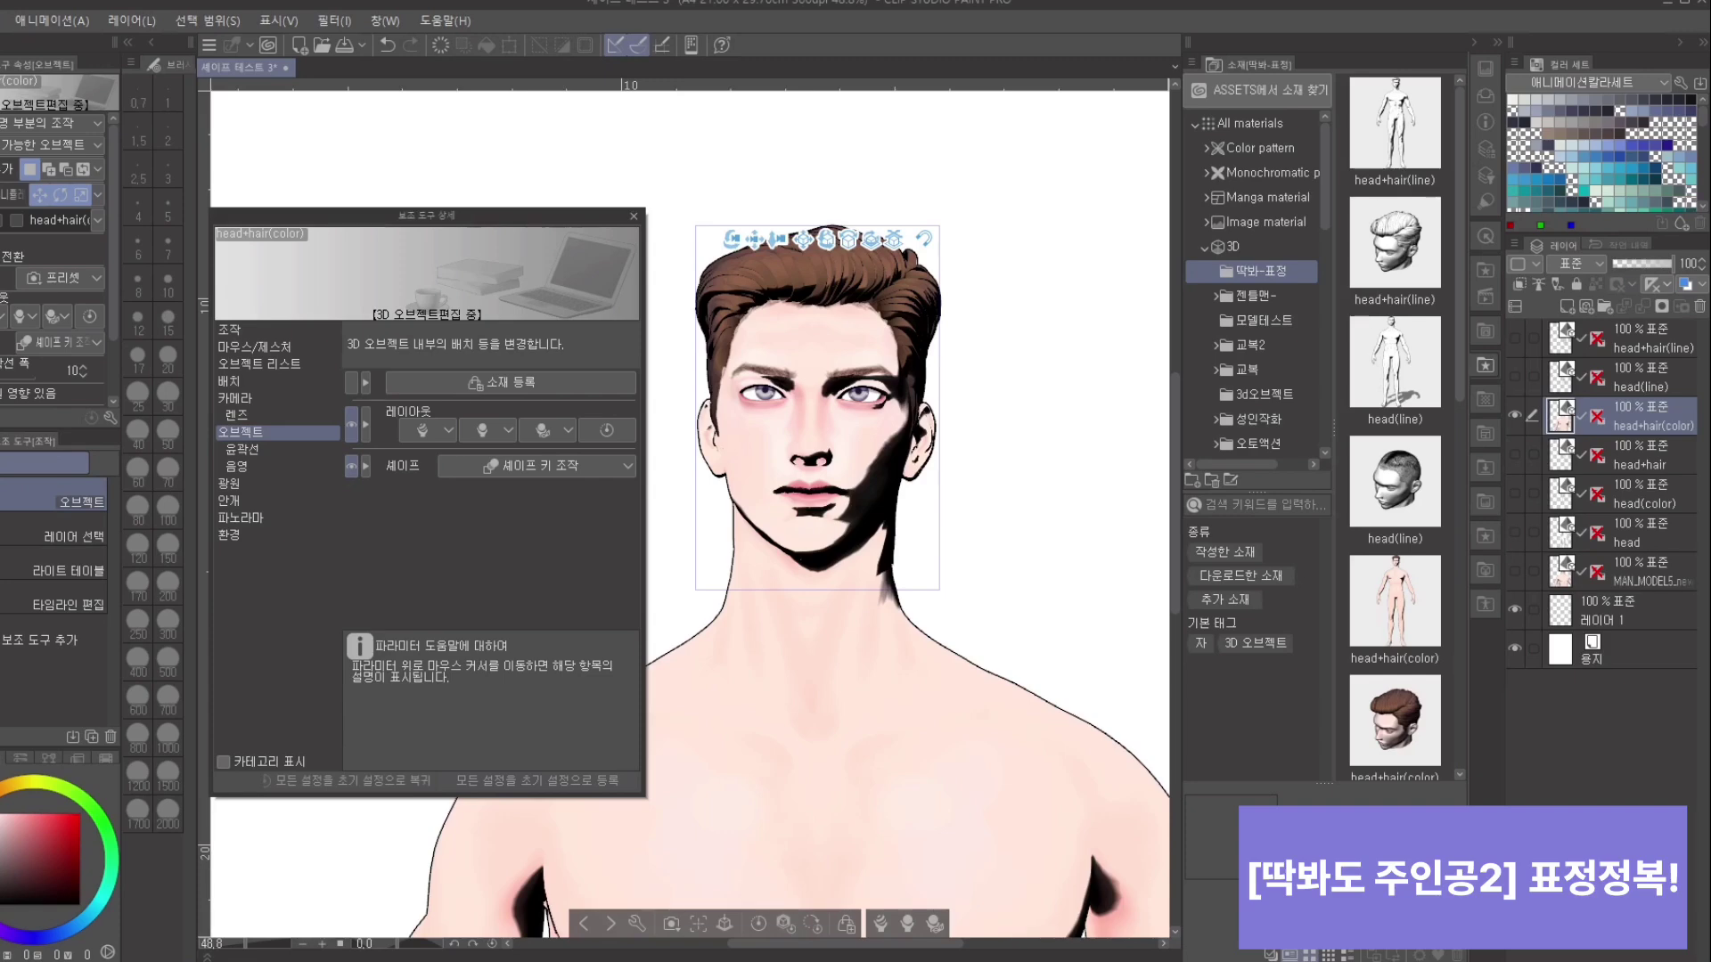
pyautogui.scroll(-5, 1060, 560)
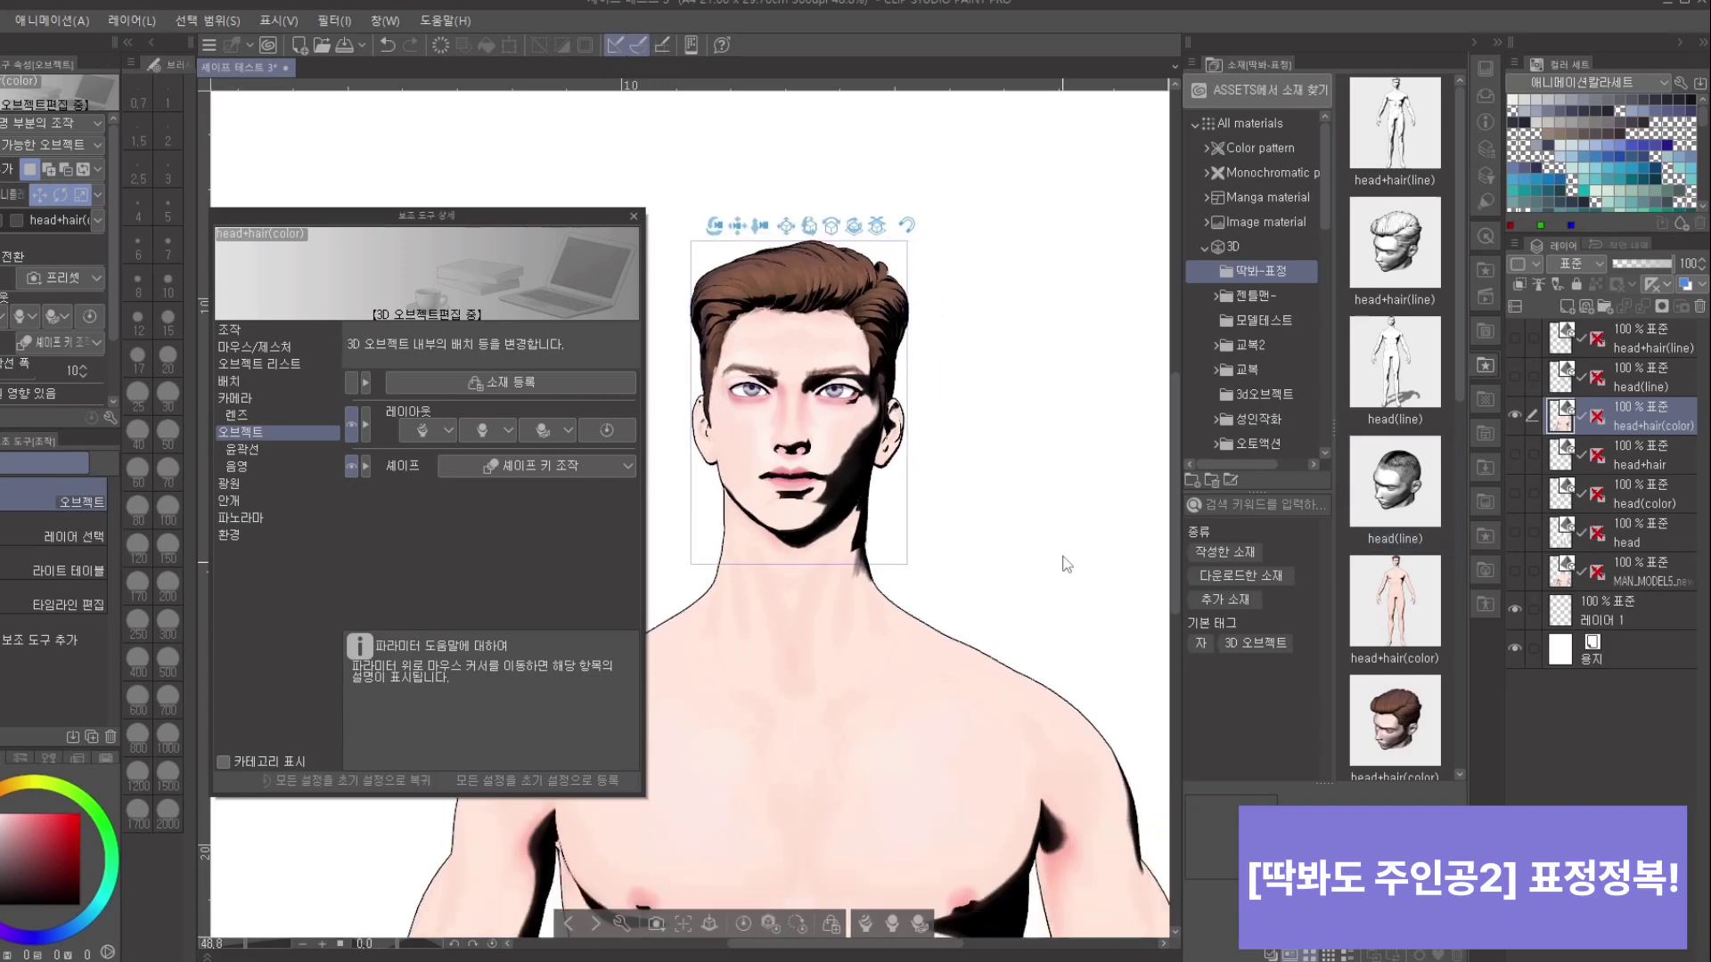
pyautogui.scroll(6, 1114, 633)
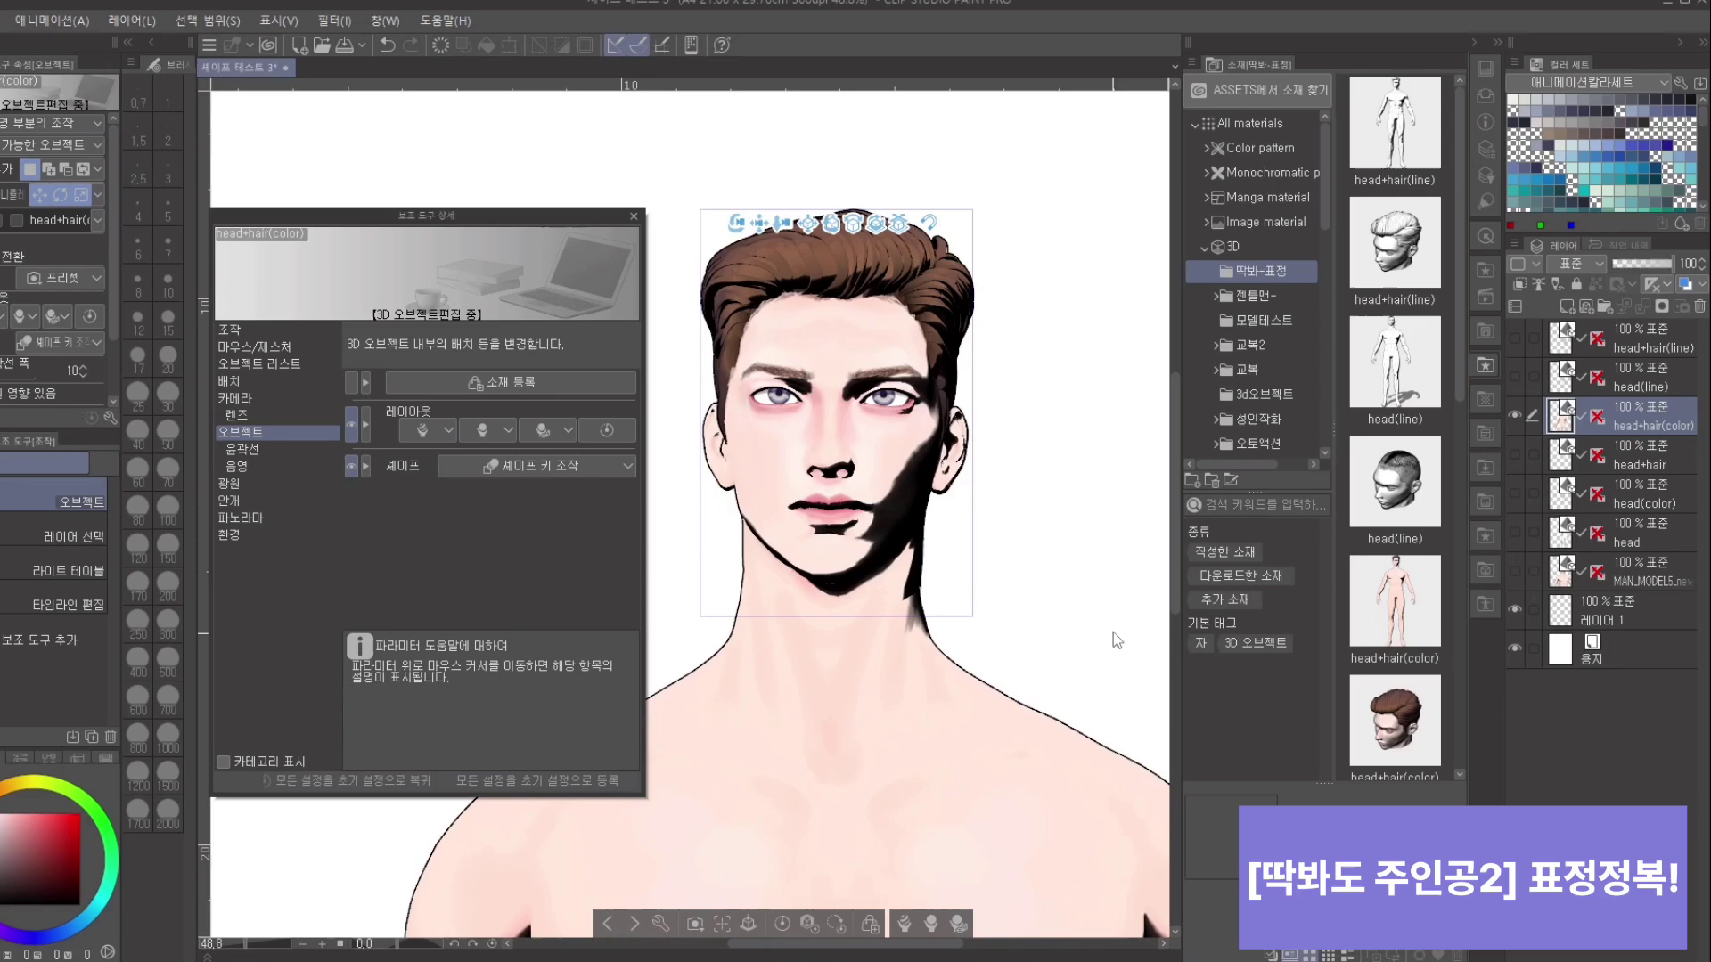
pyautogui.moveTo(1107, 544)
pyautogui.mouseDown()
pyautogui.moveTo(1061, 618)
pyautogui.moveTo(1088, 560)
pyautogui.mouseUp()
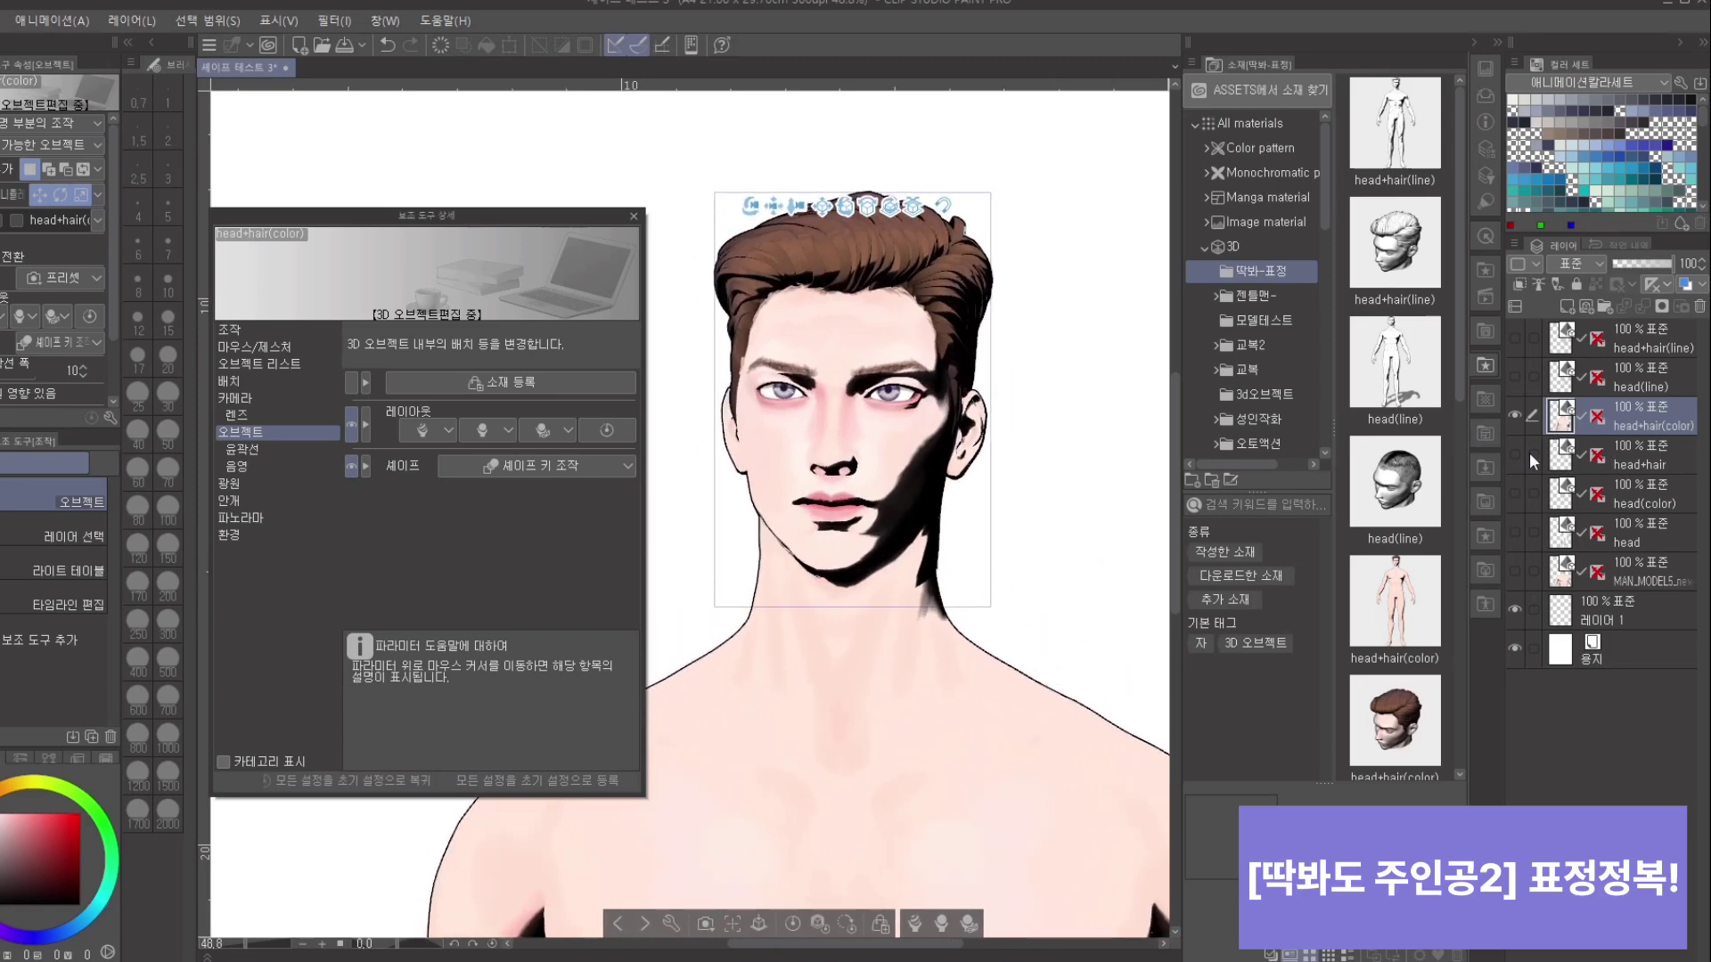
pyautogui.click(1514, 414)
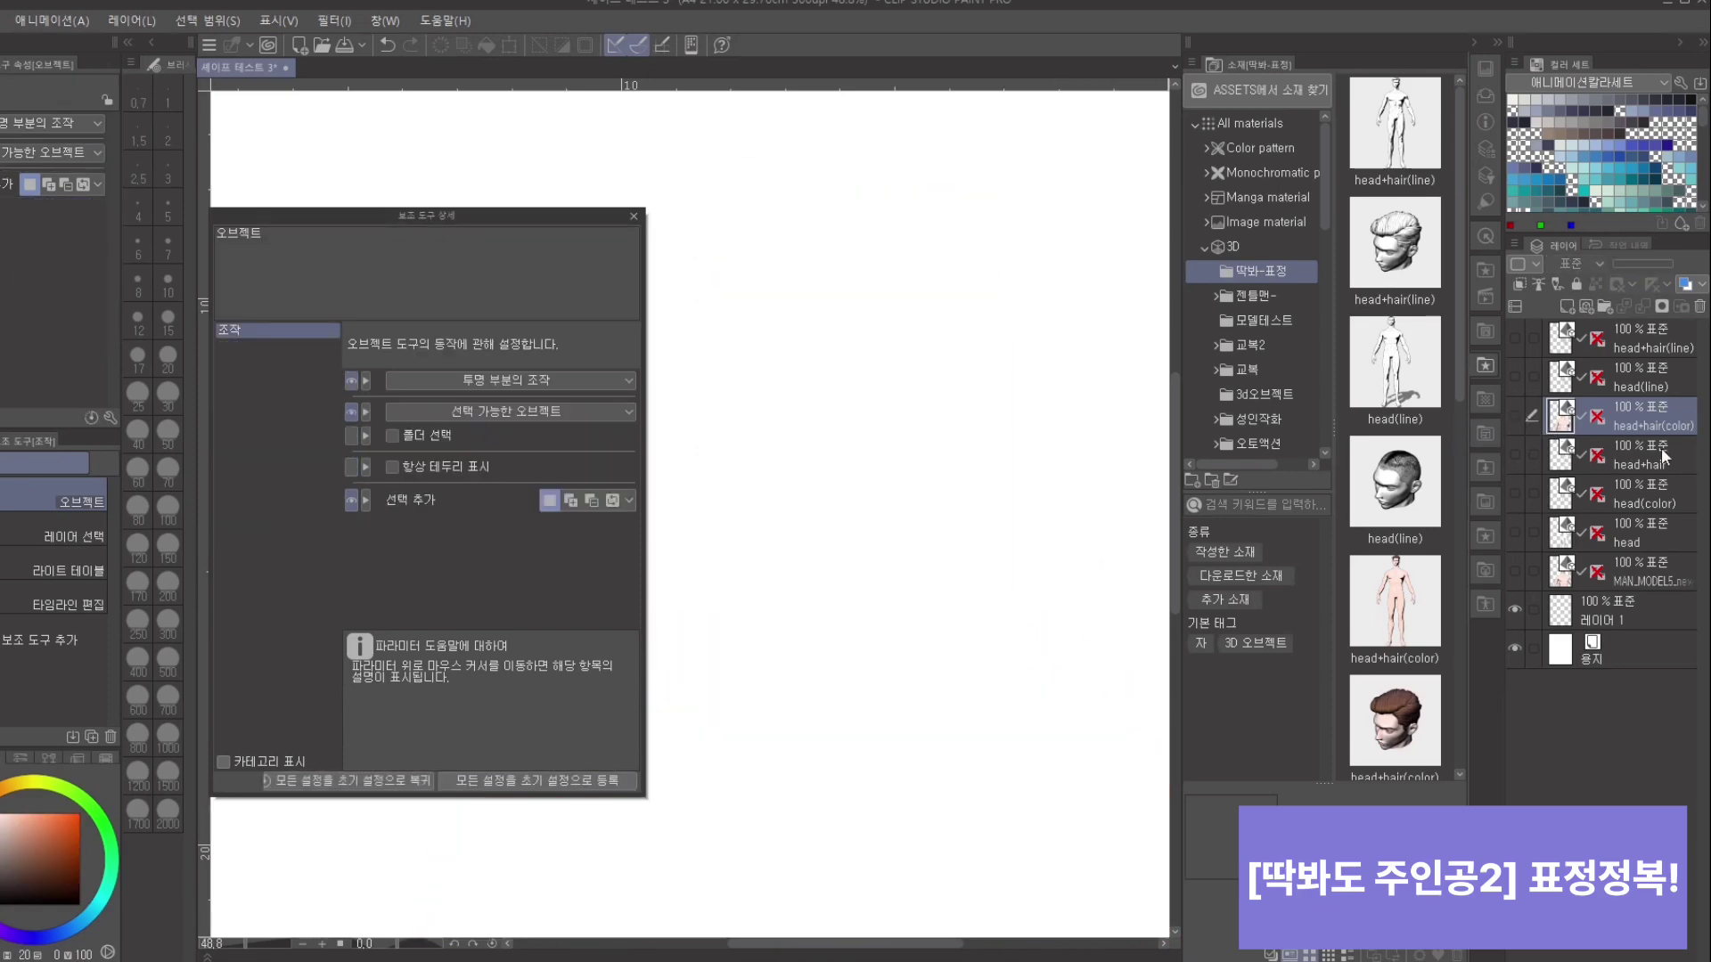
pyautogui.click(1515, 453)
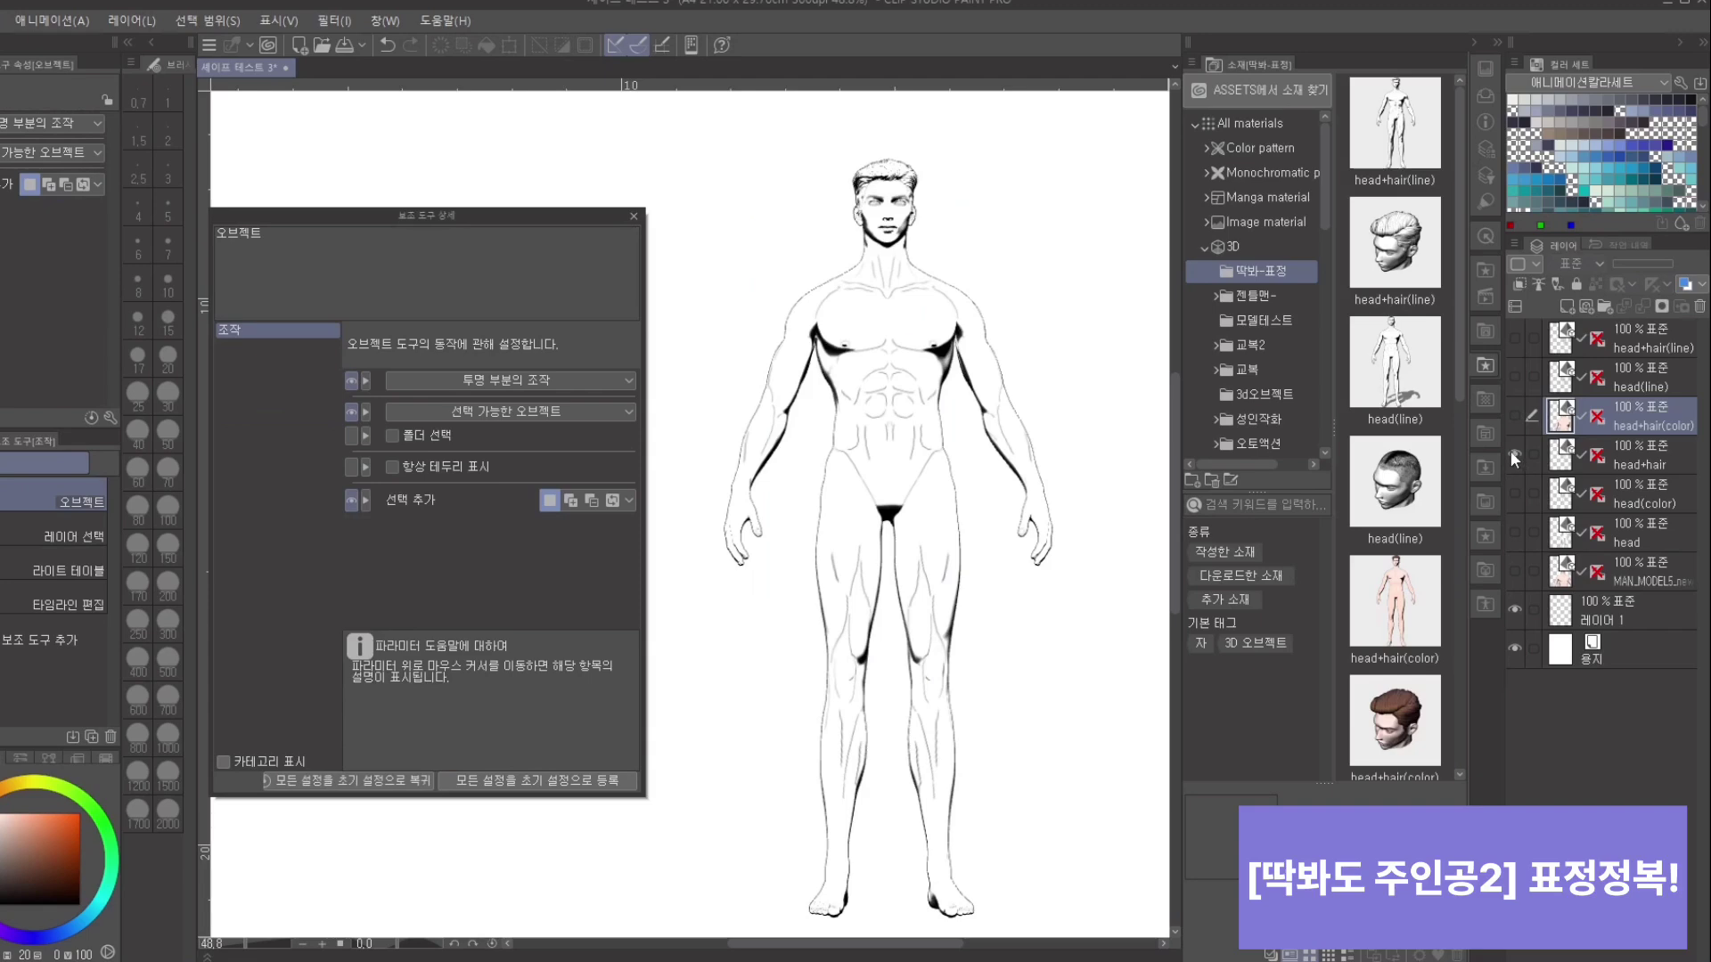
pyautogui.rightClick(1041, 316)
pyautogui.click(1060, 328)
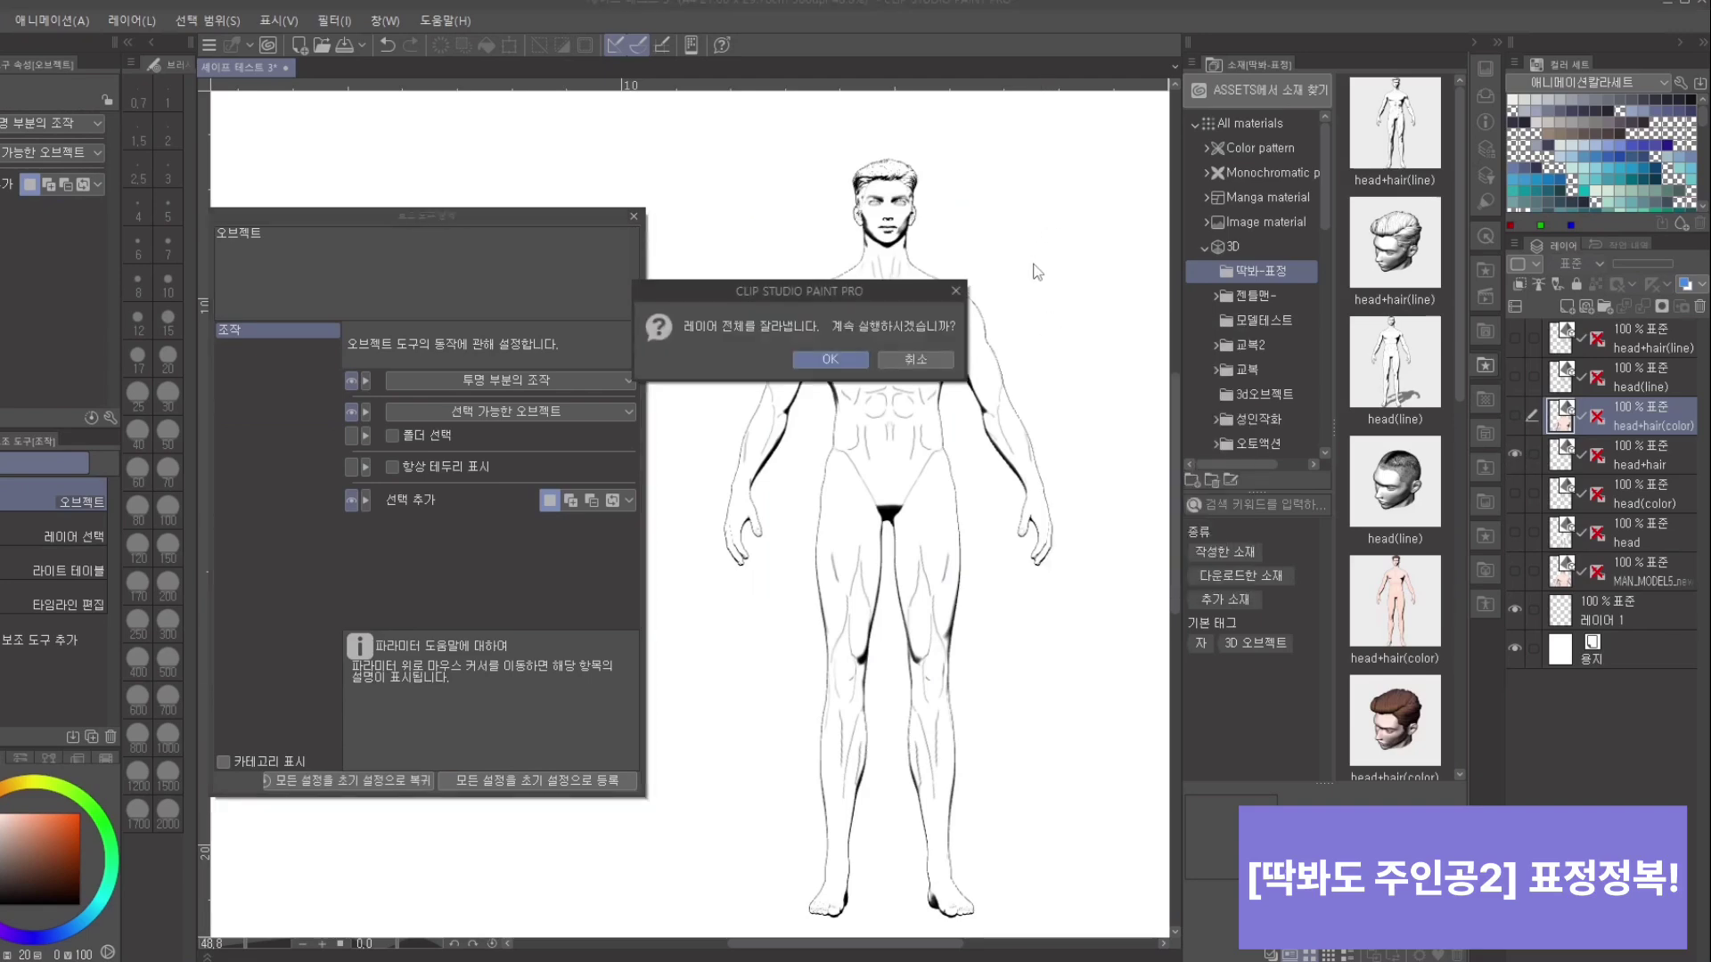
pyautogui.click(918, 359)
pyautogui.rightClick(1085, 280)
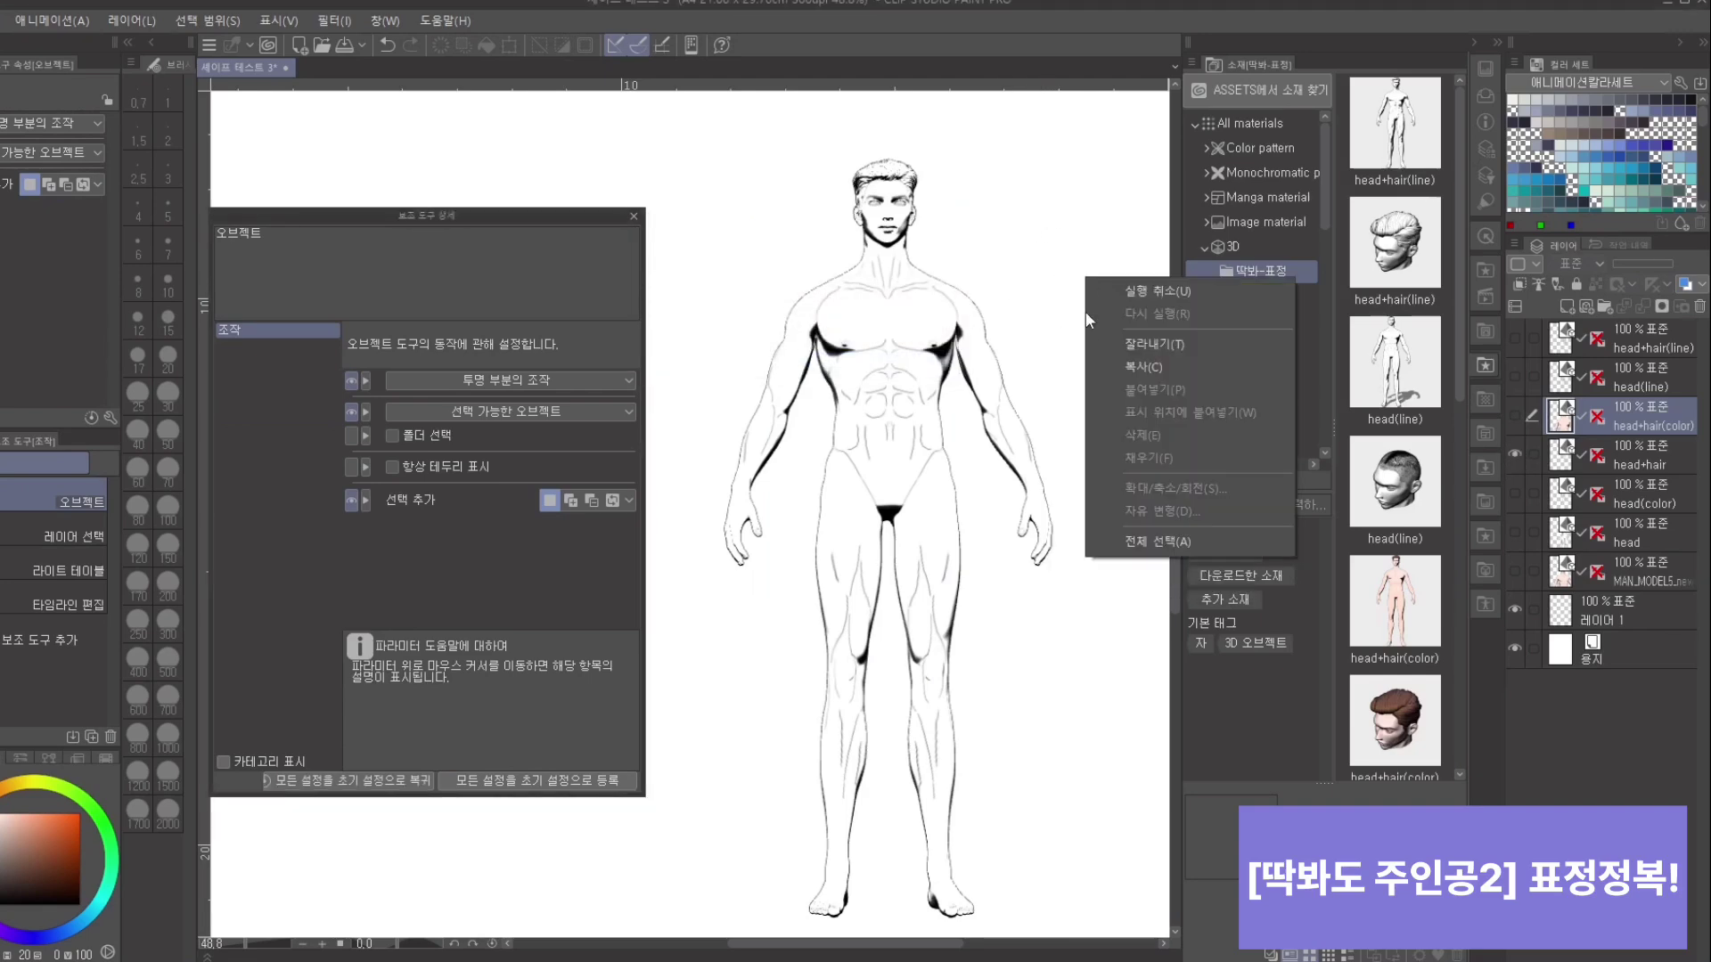
pyautogui.click(1029, 219)
# Step: Select the head+hair layer and frame its 3D model's head and shoulders in a front close-up
pyautogui.click(1634, 453)
pyautogui.scroll(3, 1119, 322)
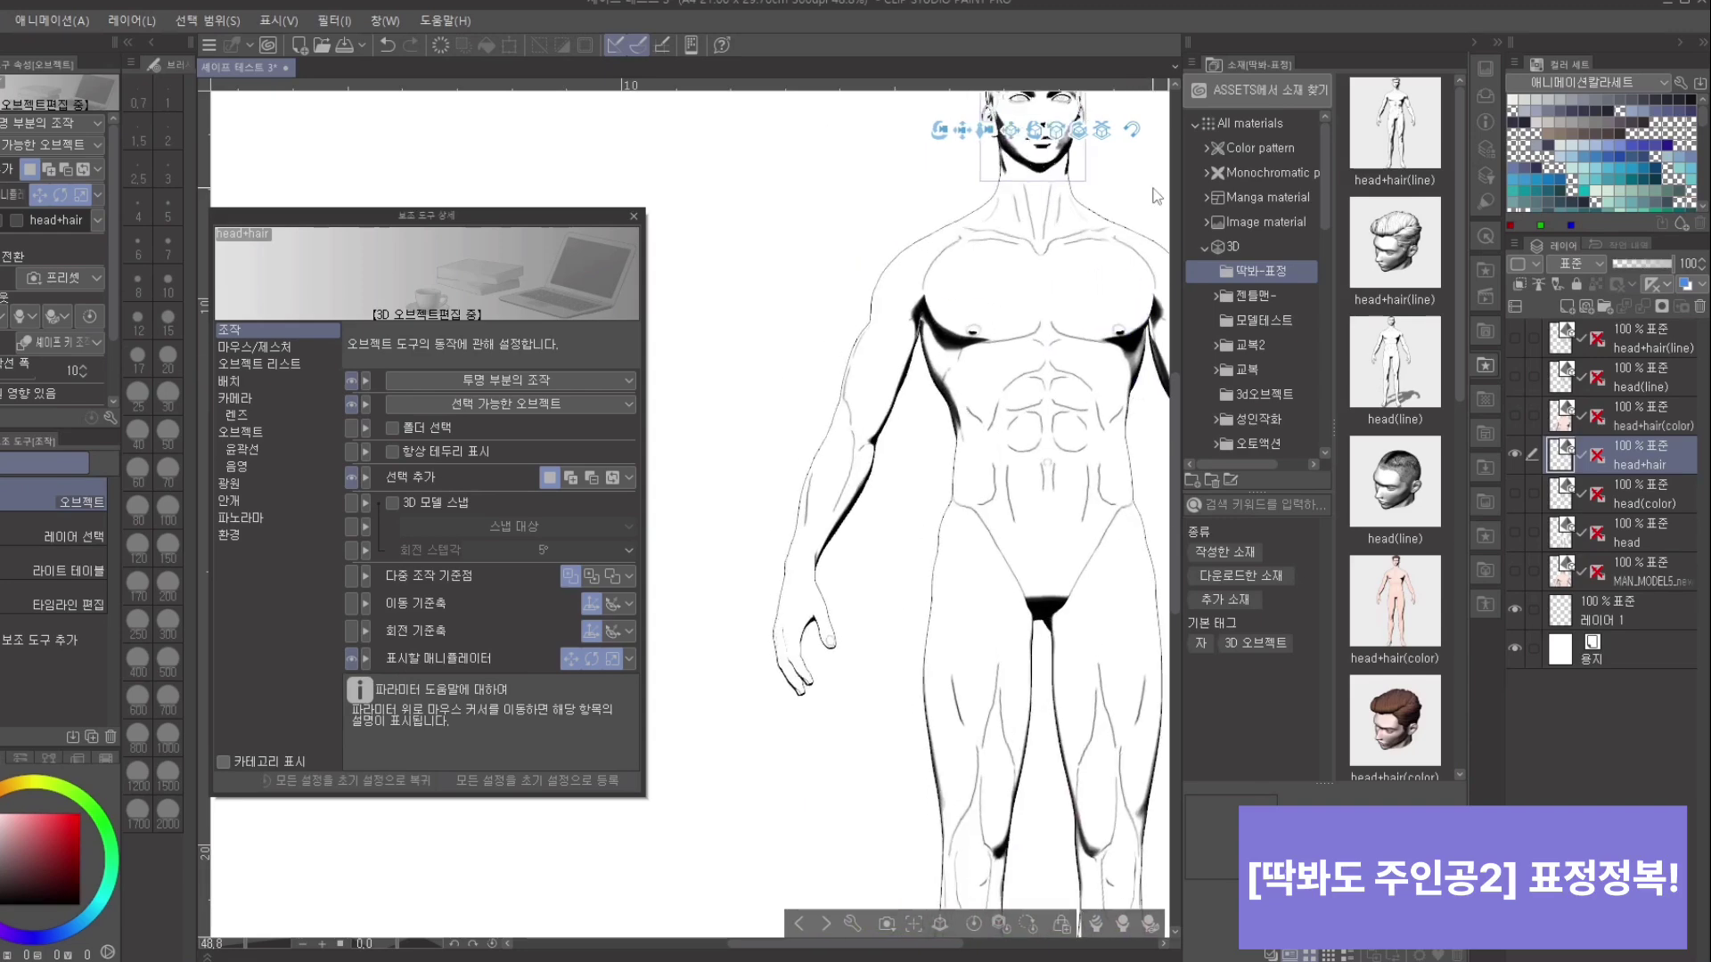
pyautogui.moveTo(1154, 189); pyautogui.dragTo(916, 496)
pyautogui.scroll(6, 916, 496)
pyautogui.moveTo(814, 611); pyautogui.dragTo(619, 588)
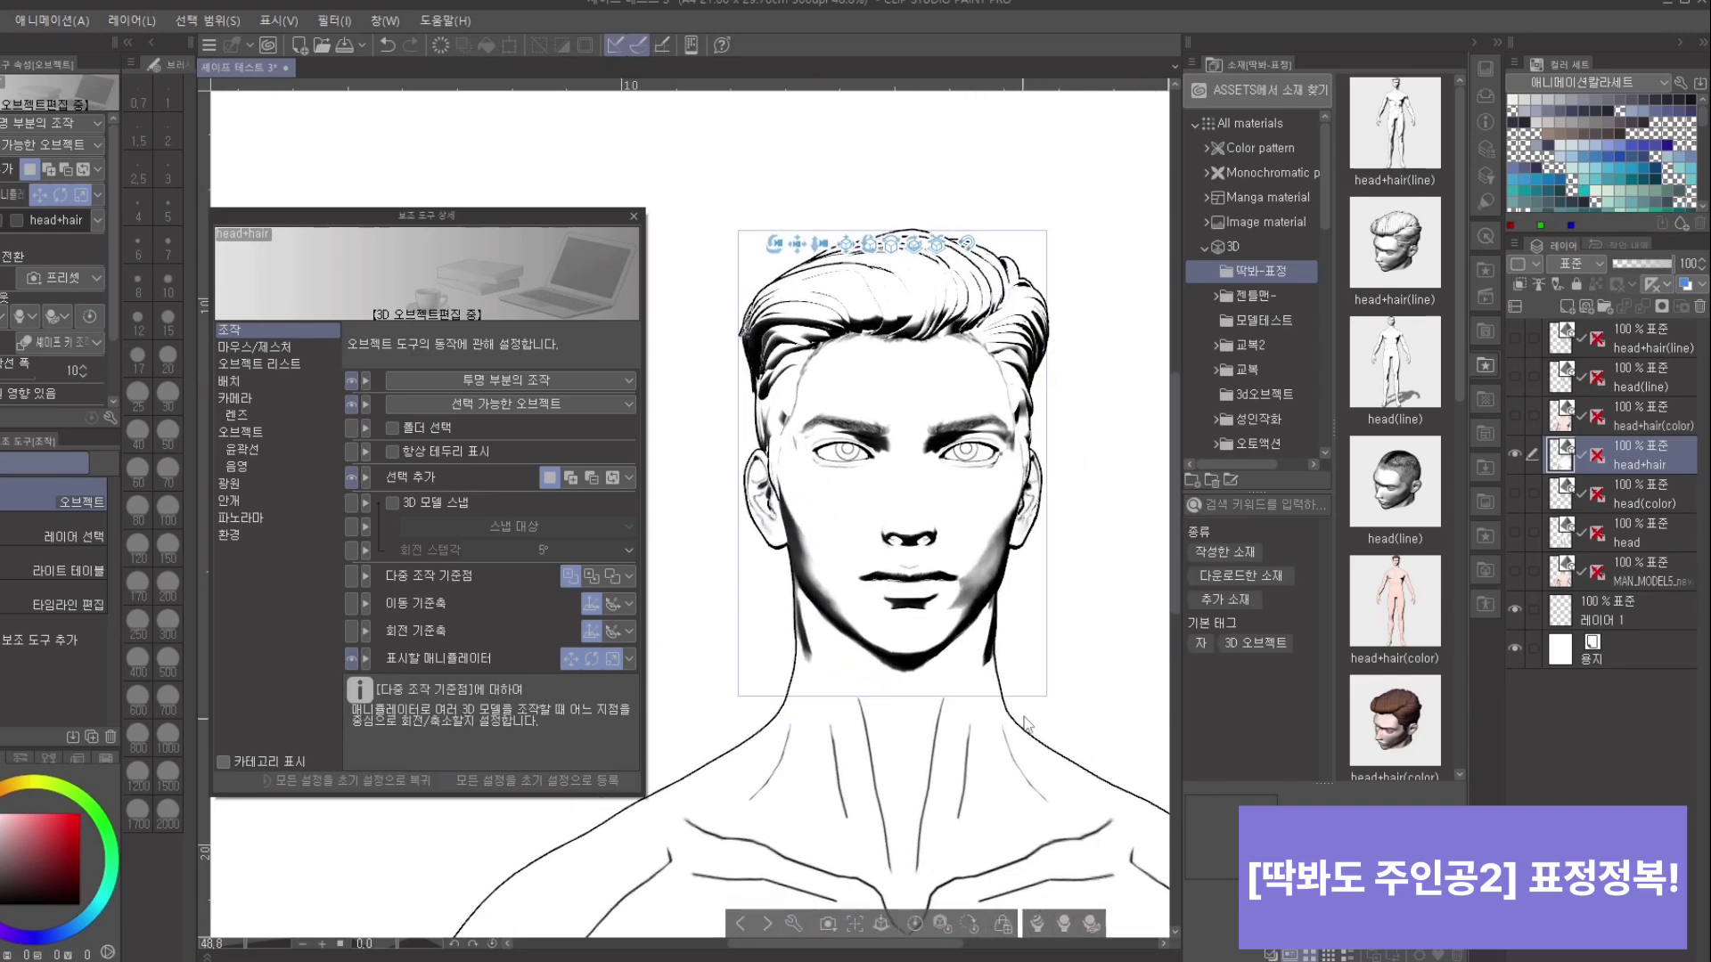
# Step: Hide the head+hair layer, briefly preview head(line), and show and select the head+hair(line) layer
pyautogui.click(1515, 455)
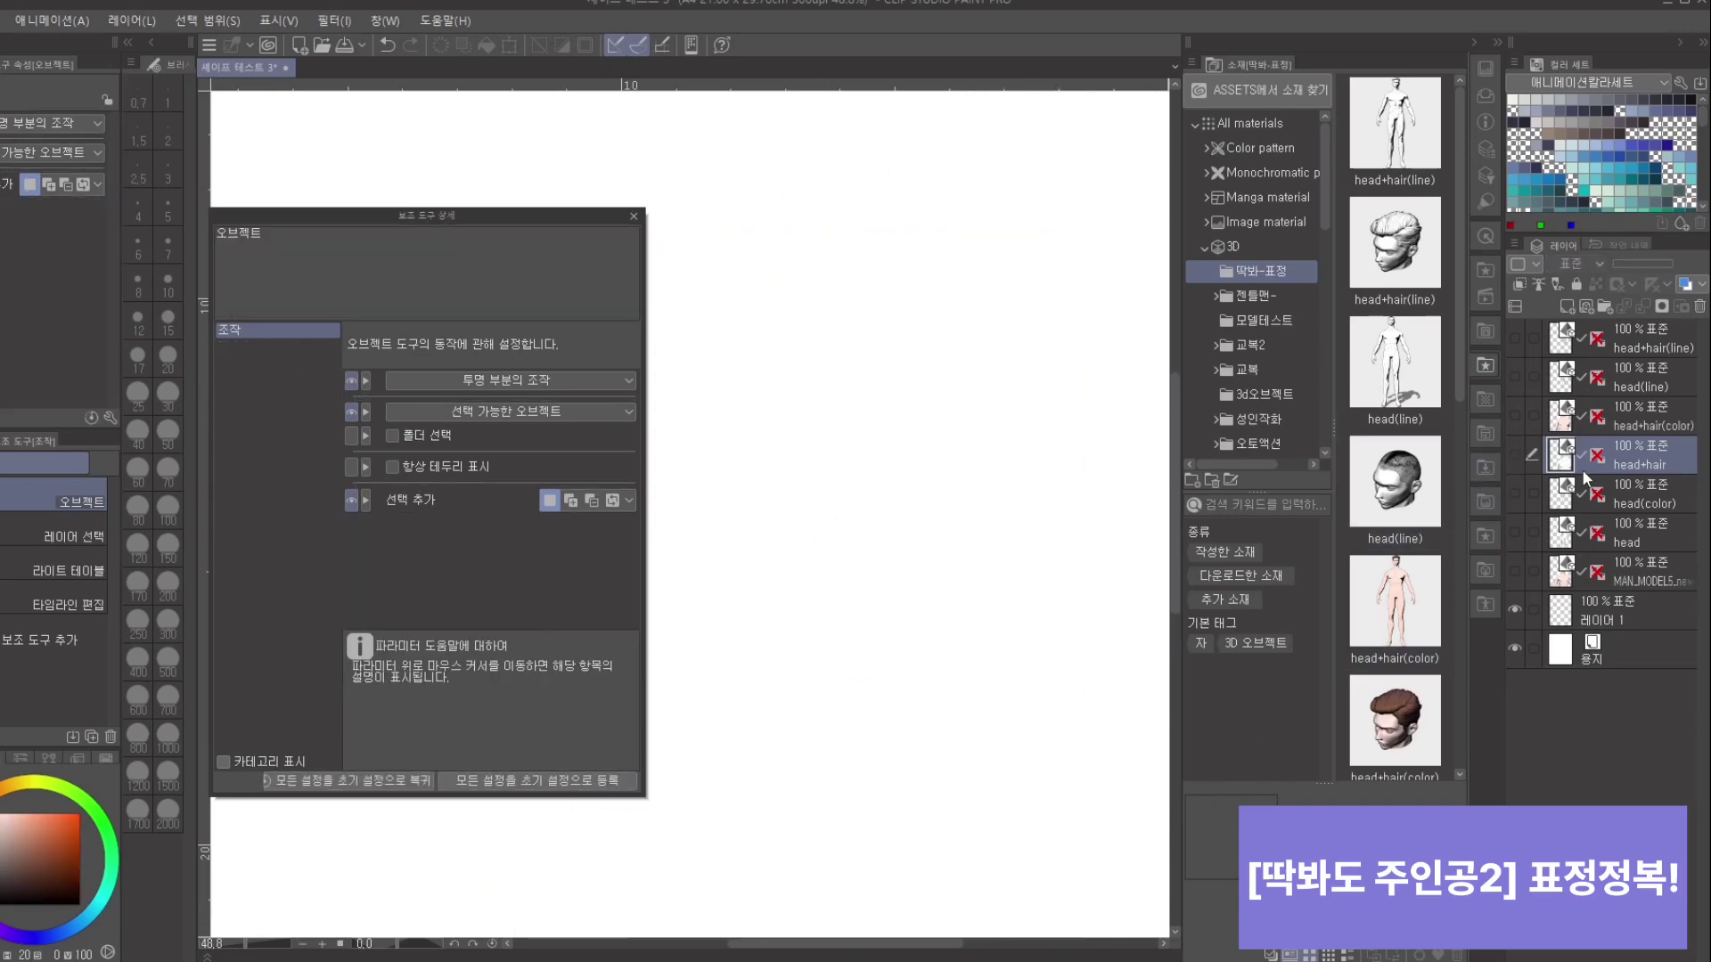
pyautogui.click(1514, 375)
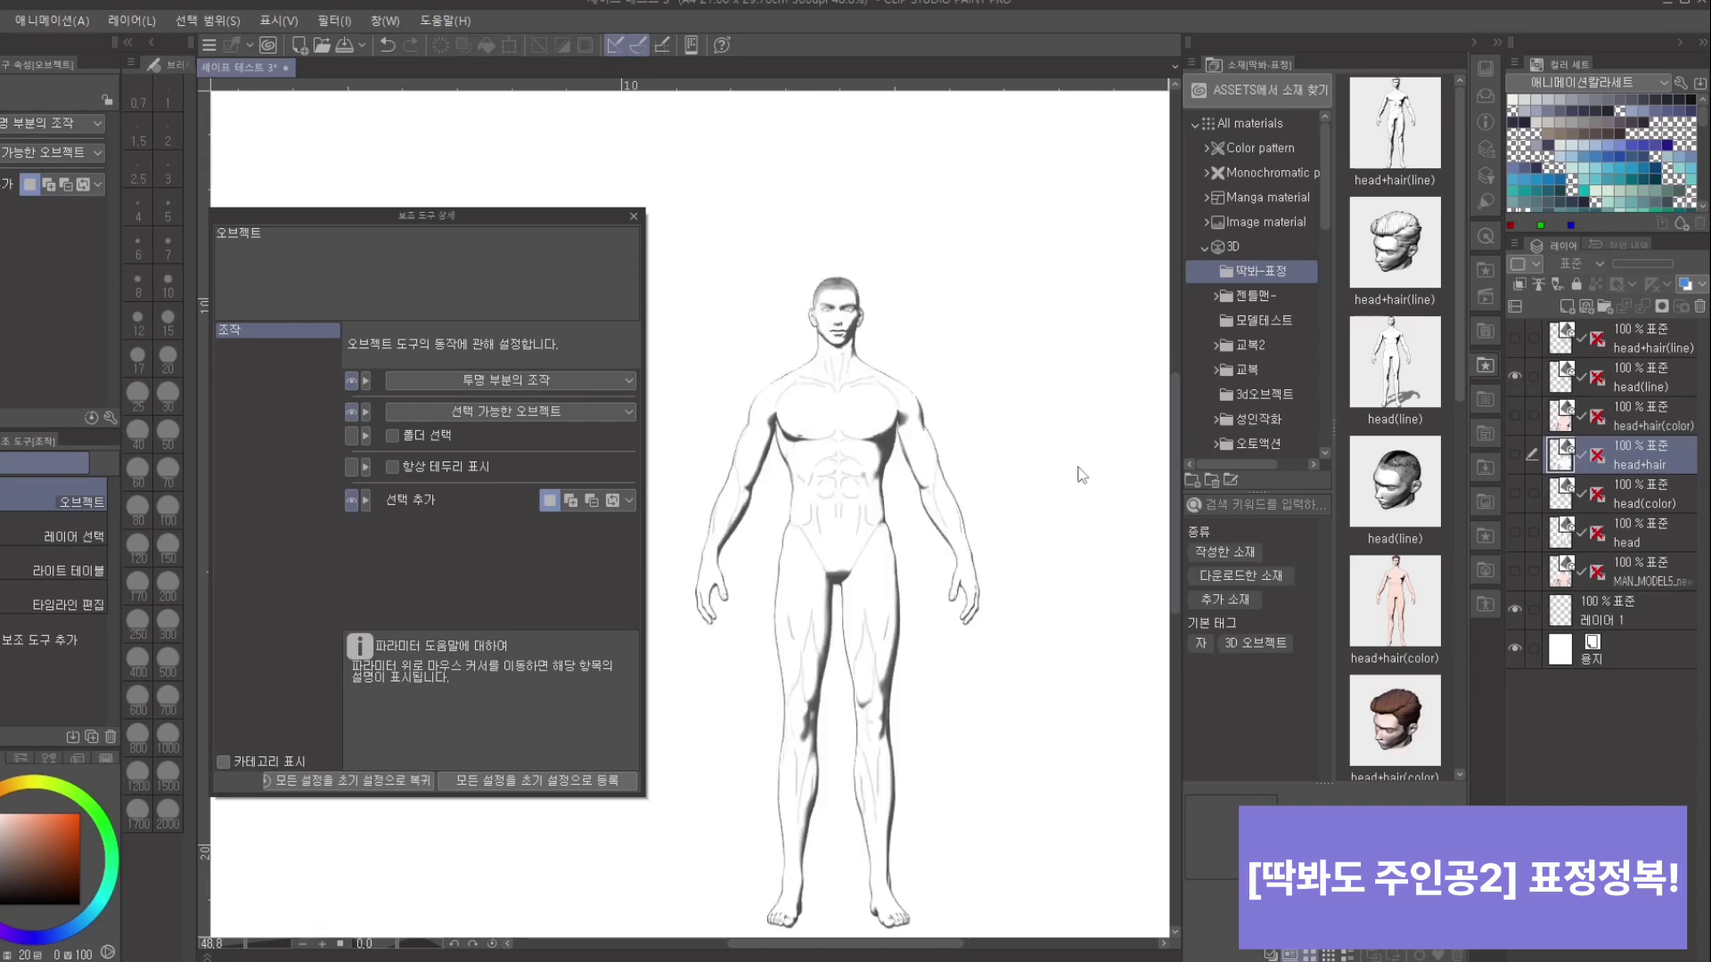
pyautogui.click(1515, 375)
pyautogui.click(1519, 339)
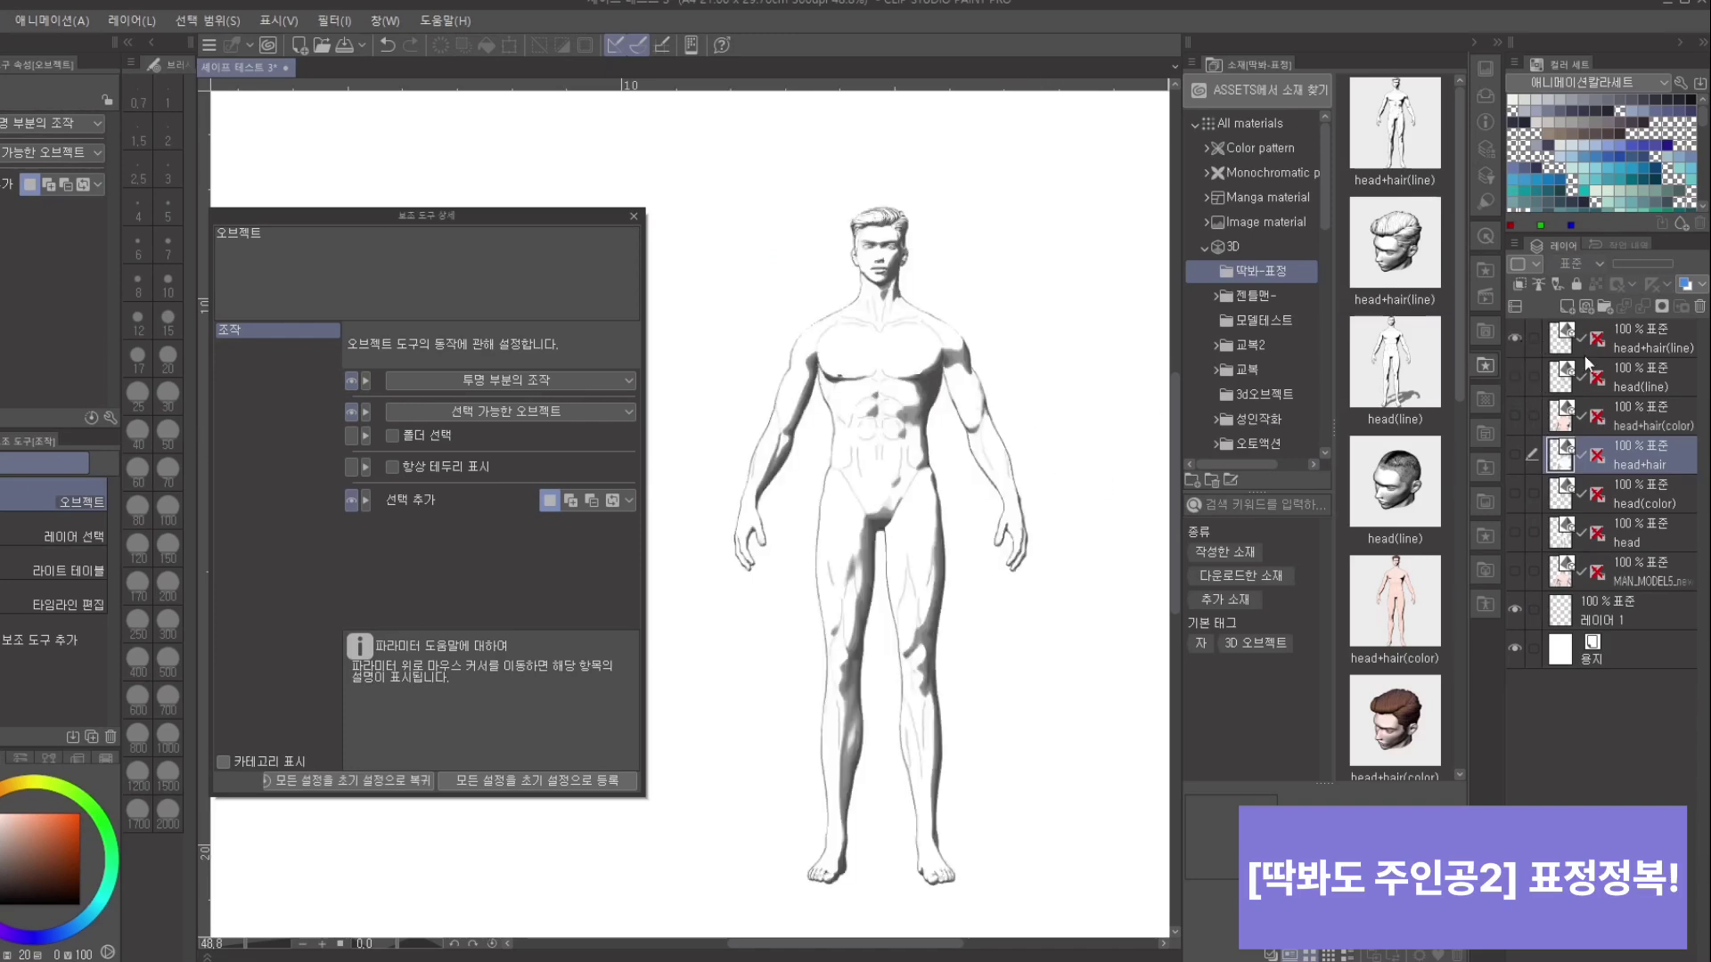
pyautogui.click(1643, 339)
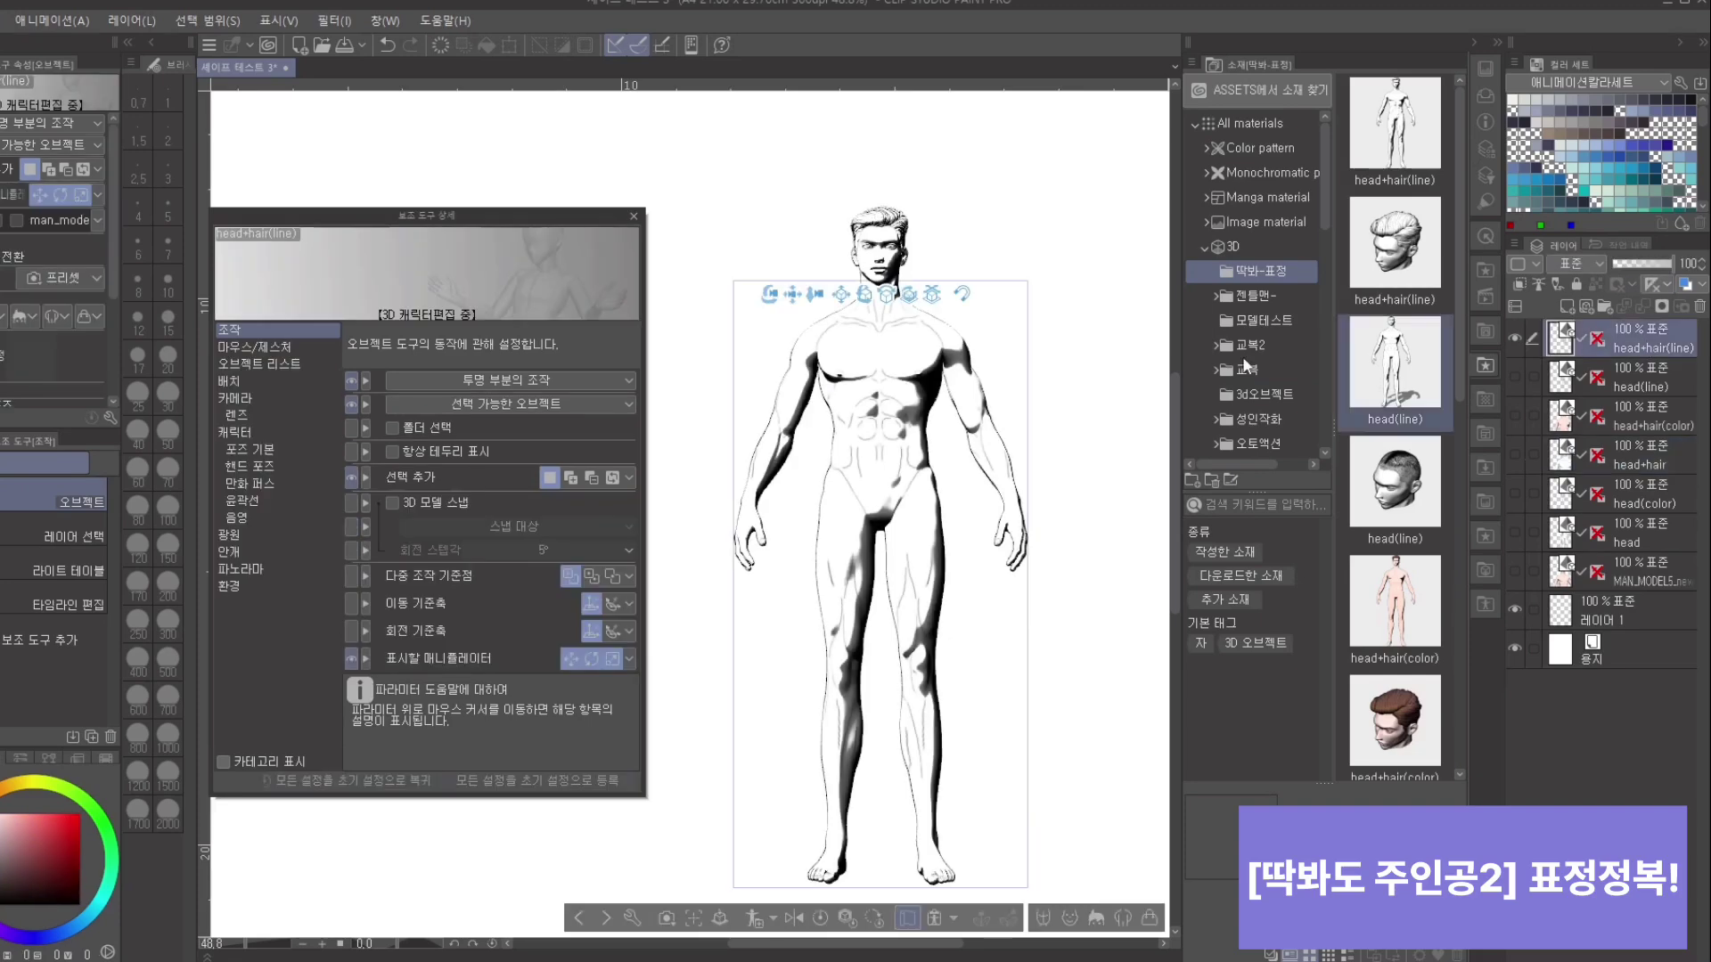
# Step: Apply the Stand-49 pose and the Stand-46 pose from the 젠틀맨- material folder to the full-body line figure
pyautogui.moveTo(1126, 464); pyautogui.dragTo(1059, 500)
pyautogui.scroll(-5, 1043, 481)
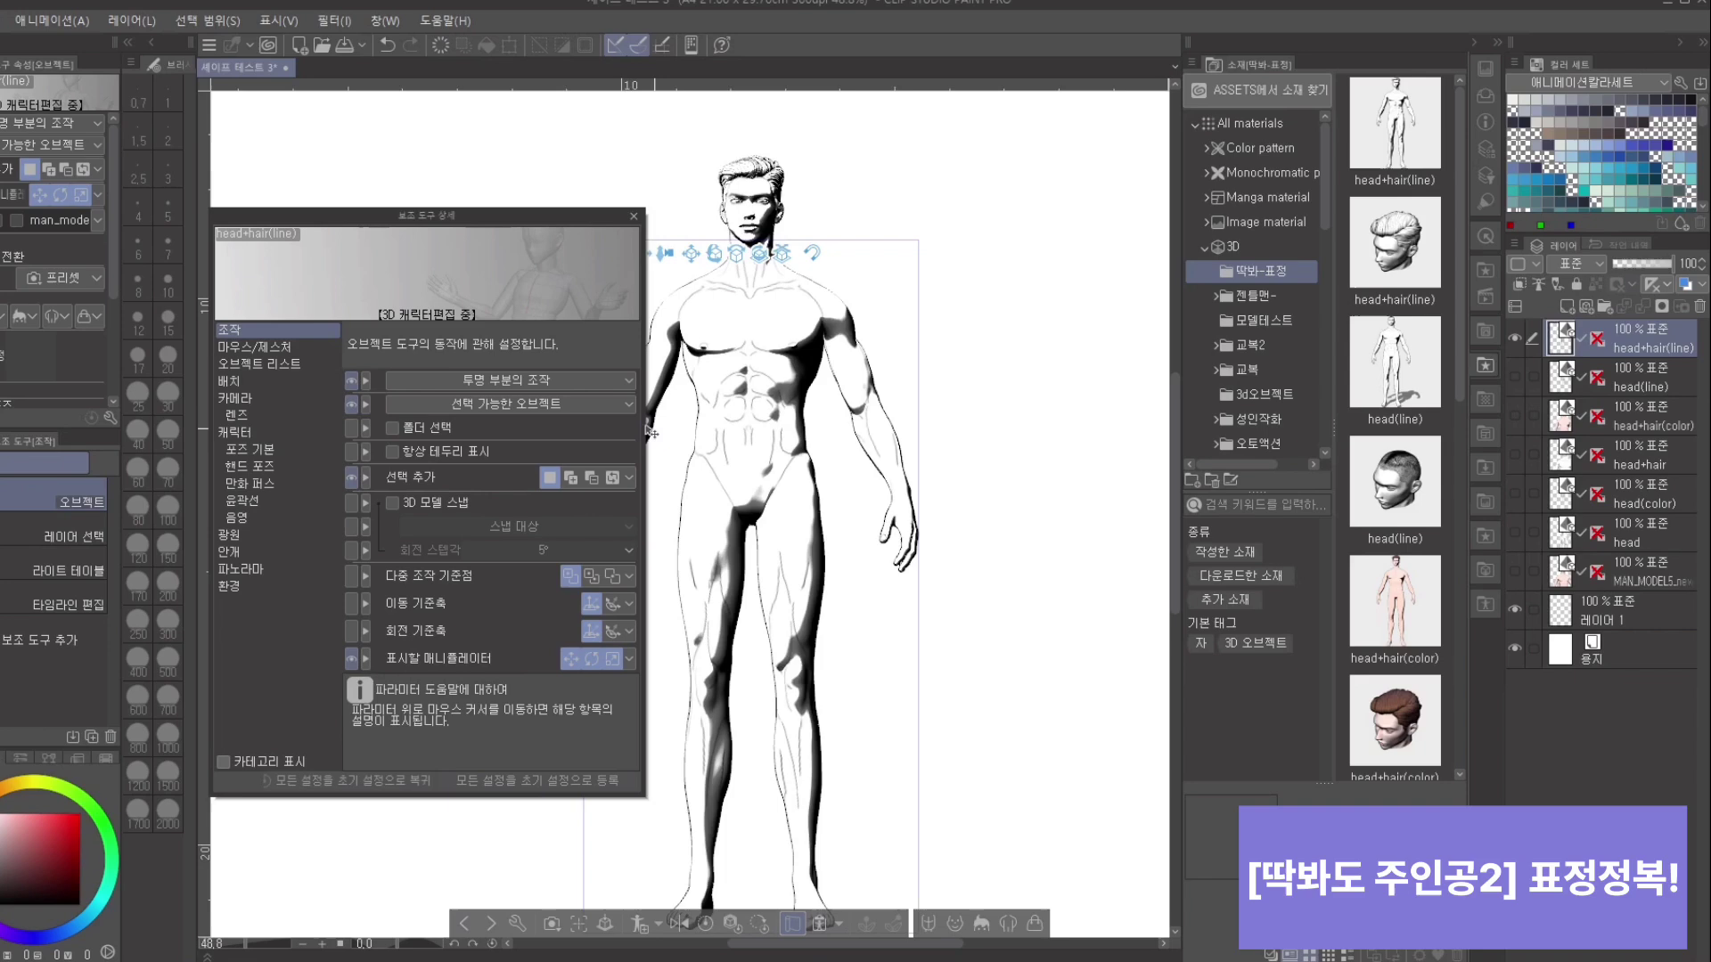
pyautogui.scroll(-2, 971, 455)
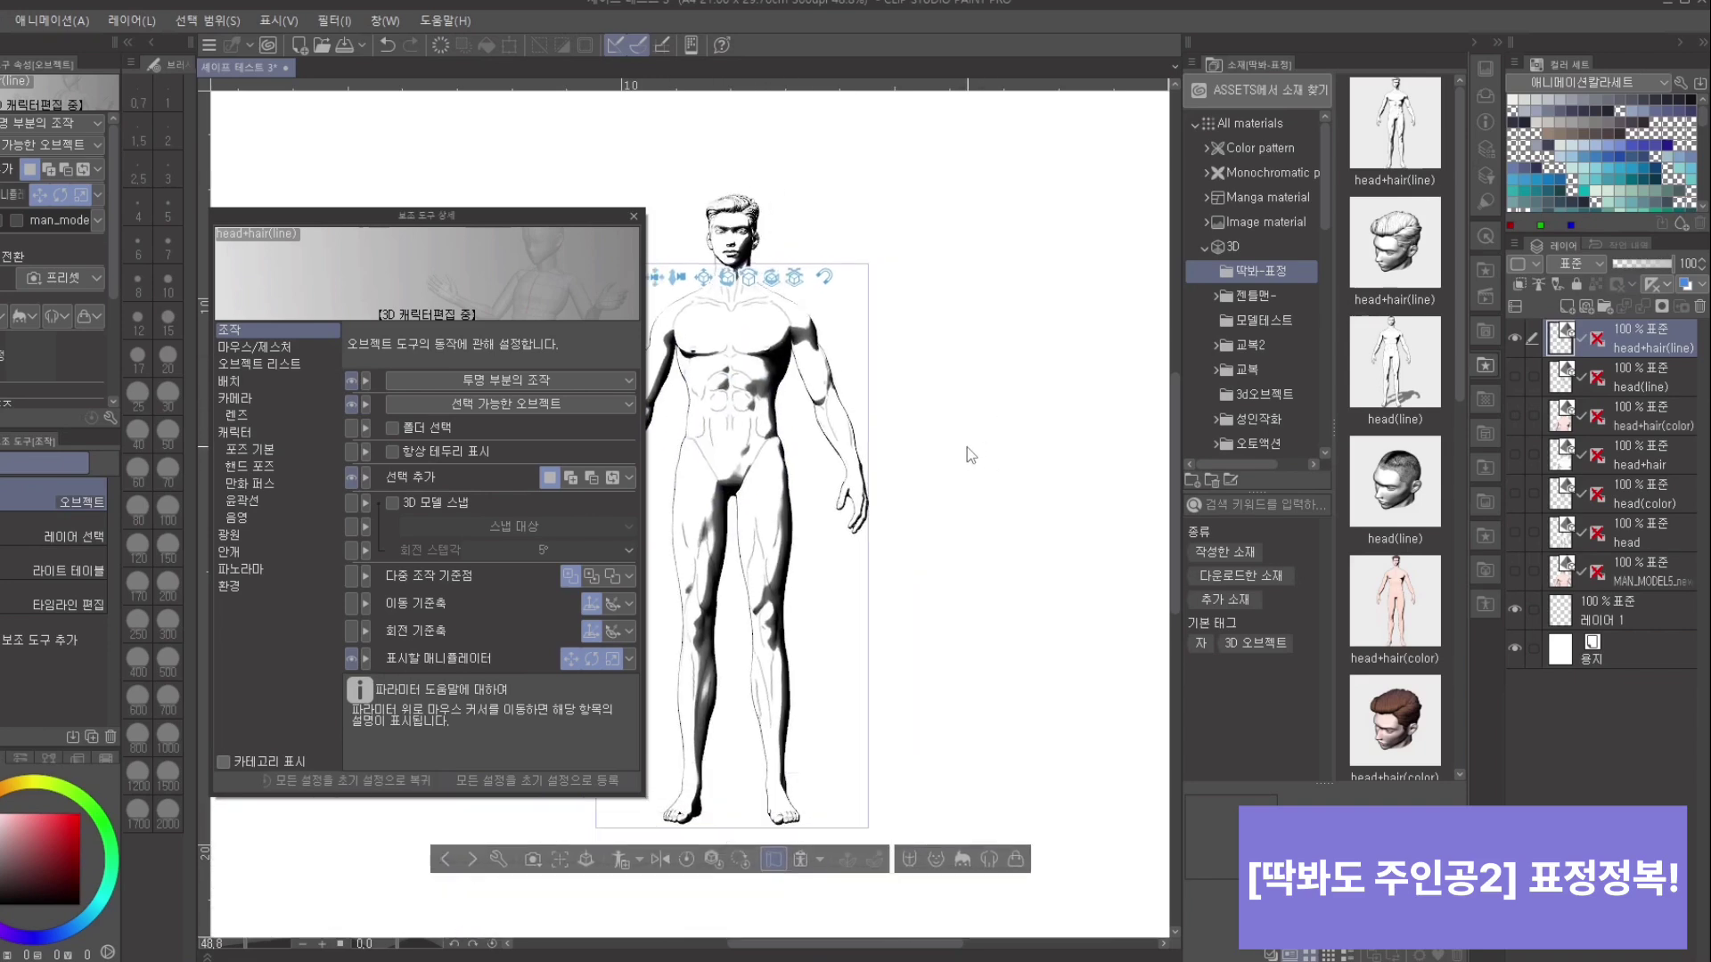
pyautogui.scroll(2, 971, 455)
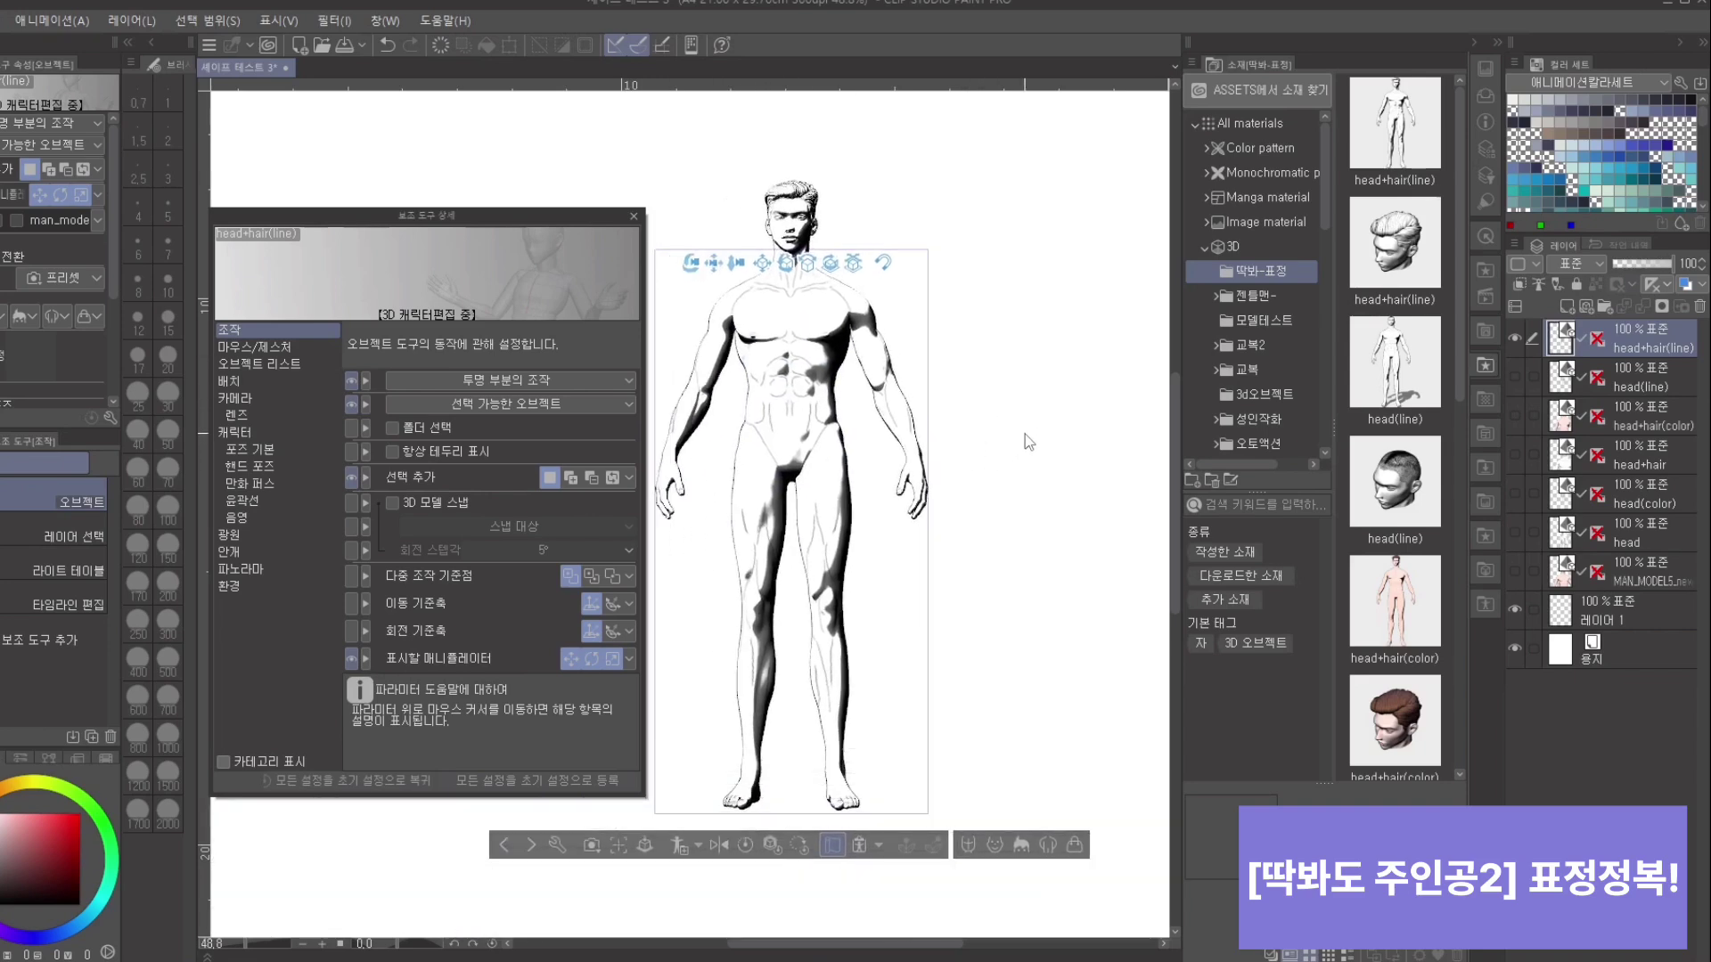
pyautogui.click(1266, 295)
pyautogui.moveTo(1408, 237); pyautogui.dragTo(784, 365)
pyautogui.moveTo(1442, 559); pyautogui.dragTo(802, 428)
pyautogui.scroll(1, 1024, 590)
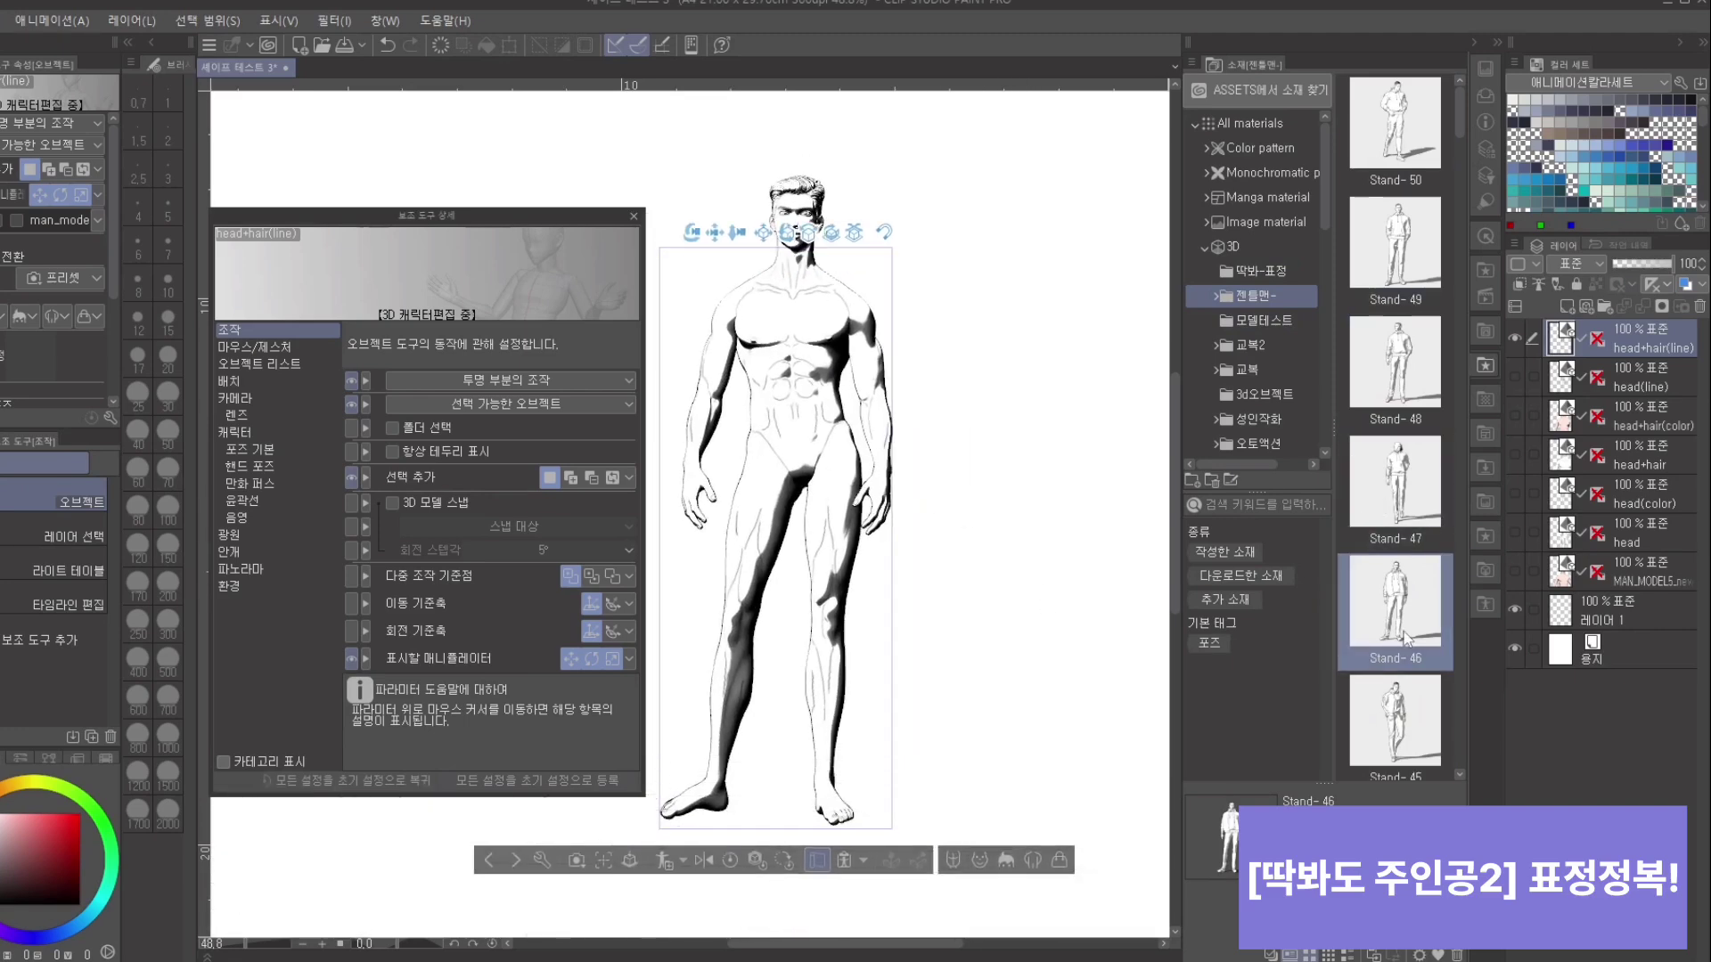
# Step: Find the running poses in the same material folder and apply Run-05 to the figure
pyautogui.scroll(-5, 1399, 615)
pyautogui.scroll(-5, 1405, 637)
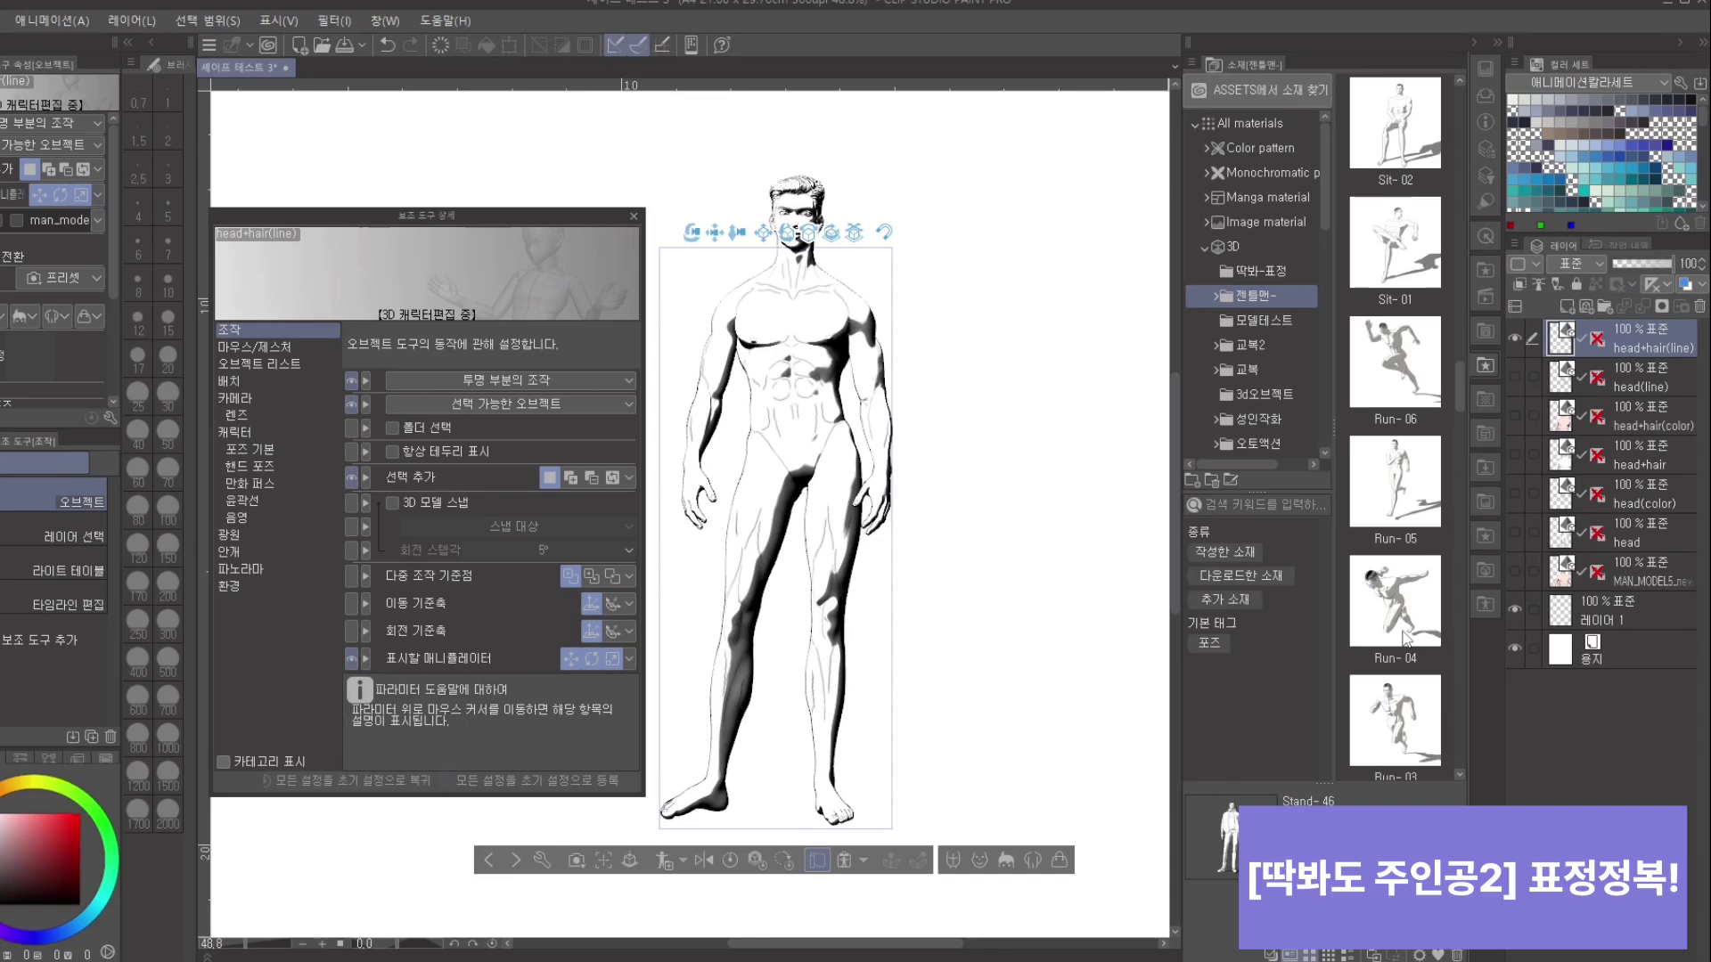
pyautogui.moveTo(1395, 486); pyautogui.dragTo(820, 366)
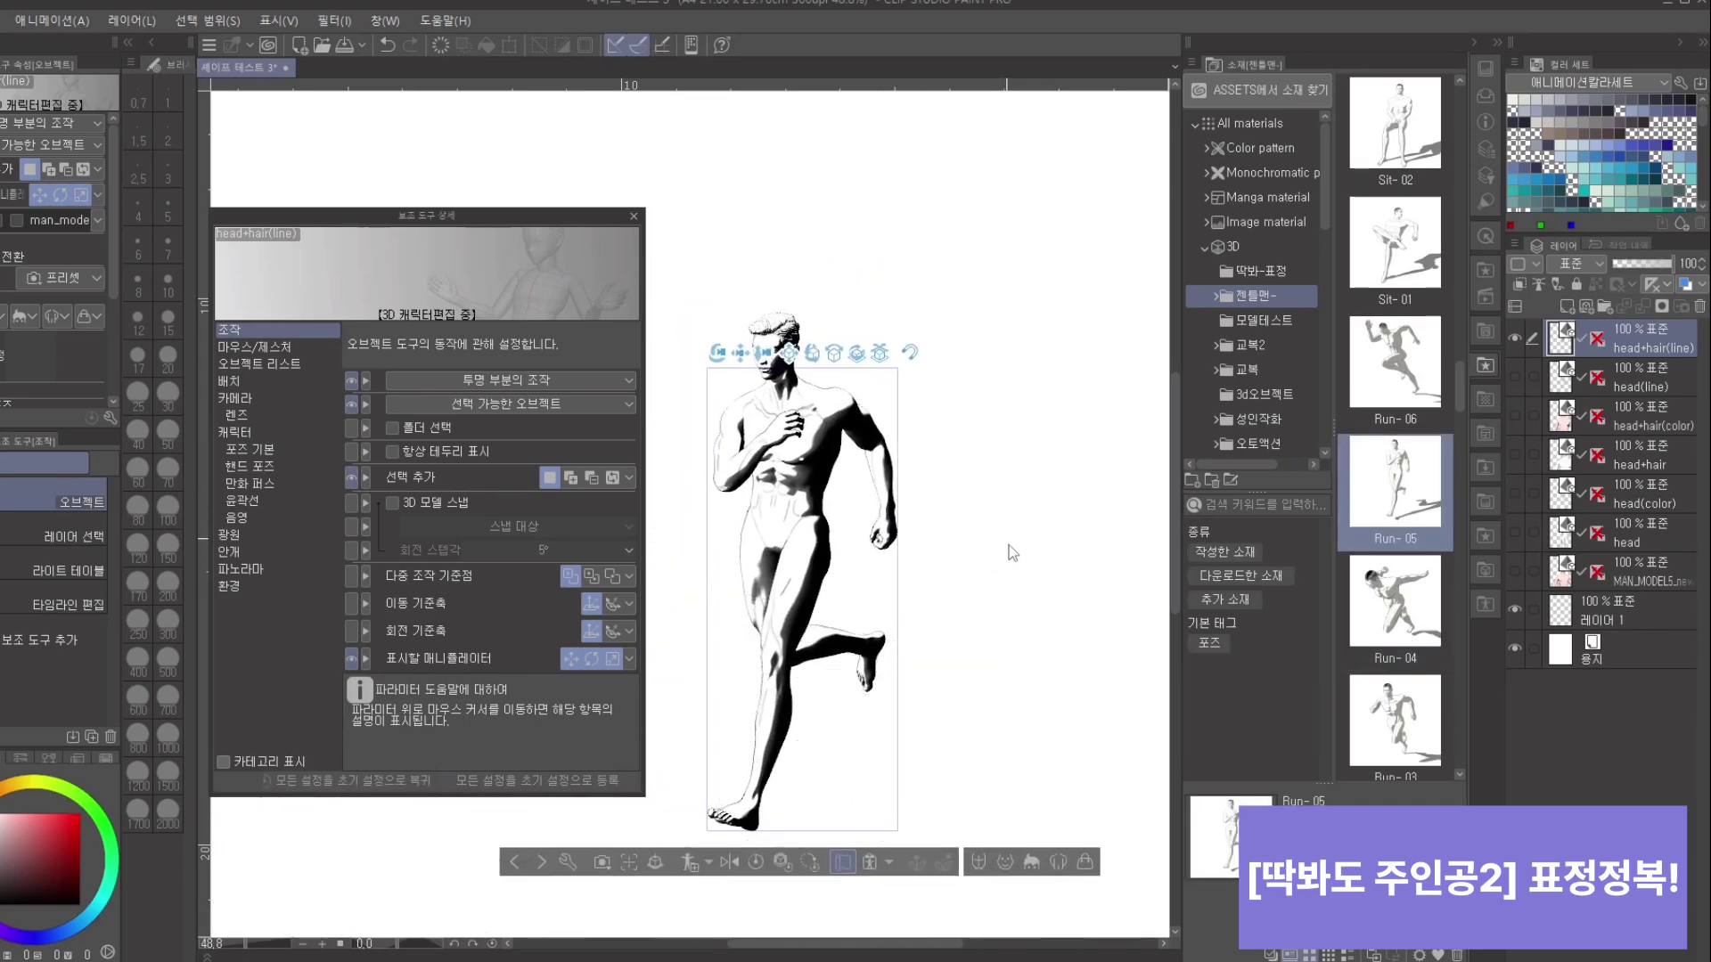
pyautogui.moveTo(1009, 545); pyautogui.dragTo(1100, 340)
pyautogui.moveTo(1101, 268); pyautogui.dragTo(984, 291)
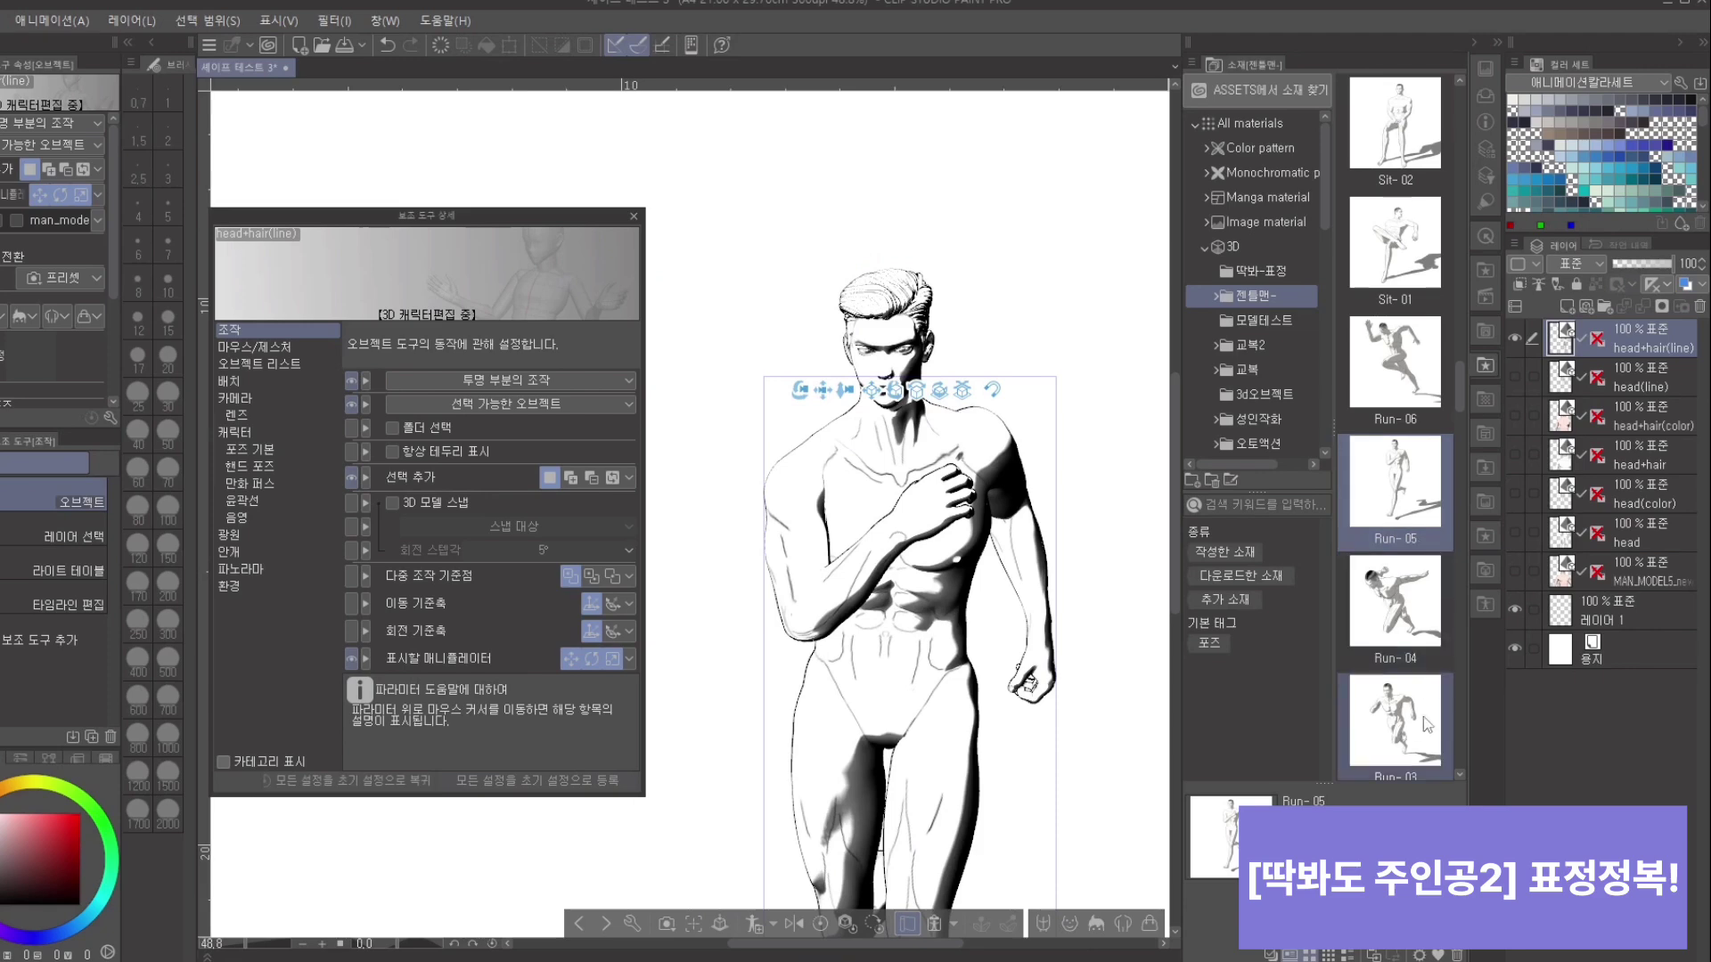
# Step: Apply the Run-03 pose to the figure and frame its upper body and face
pyautogui.moveTo(1426, 724); pyautogui.dragTo(1061, 639)
pyautogui.scroll(-5, 937, 346)
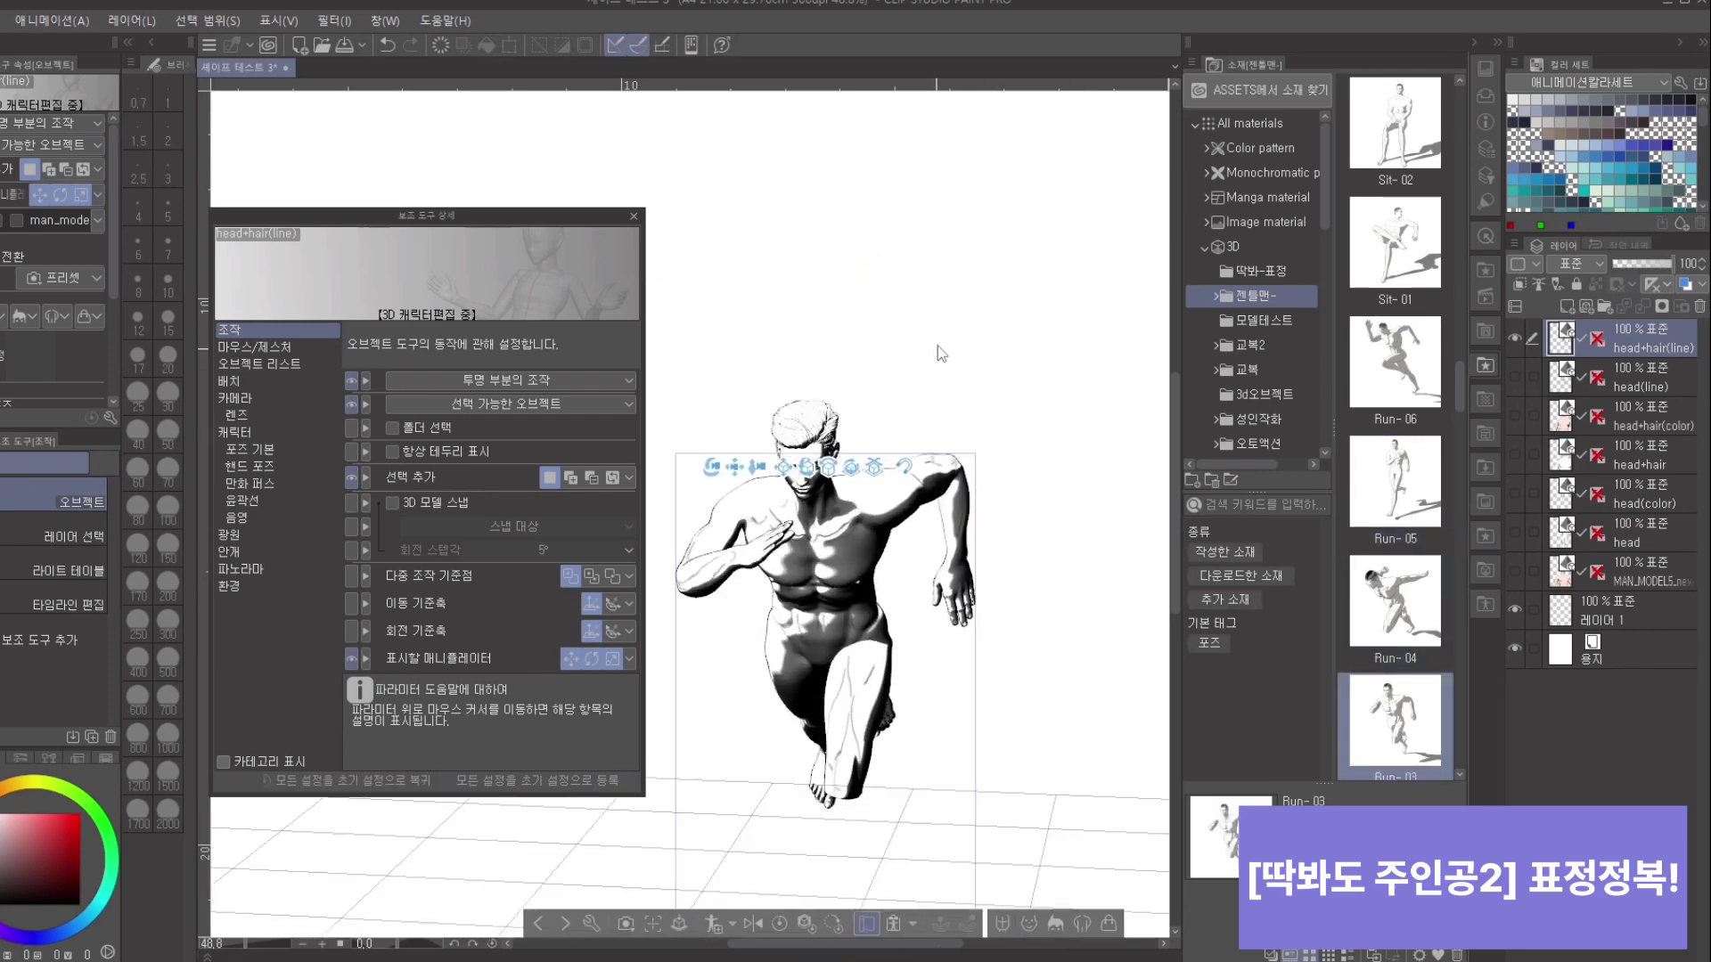
pyautogui.scroll(-1, 1392, 713)
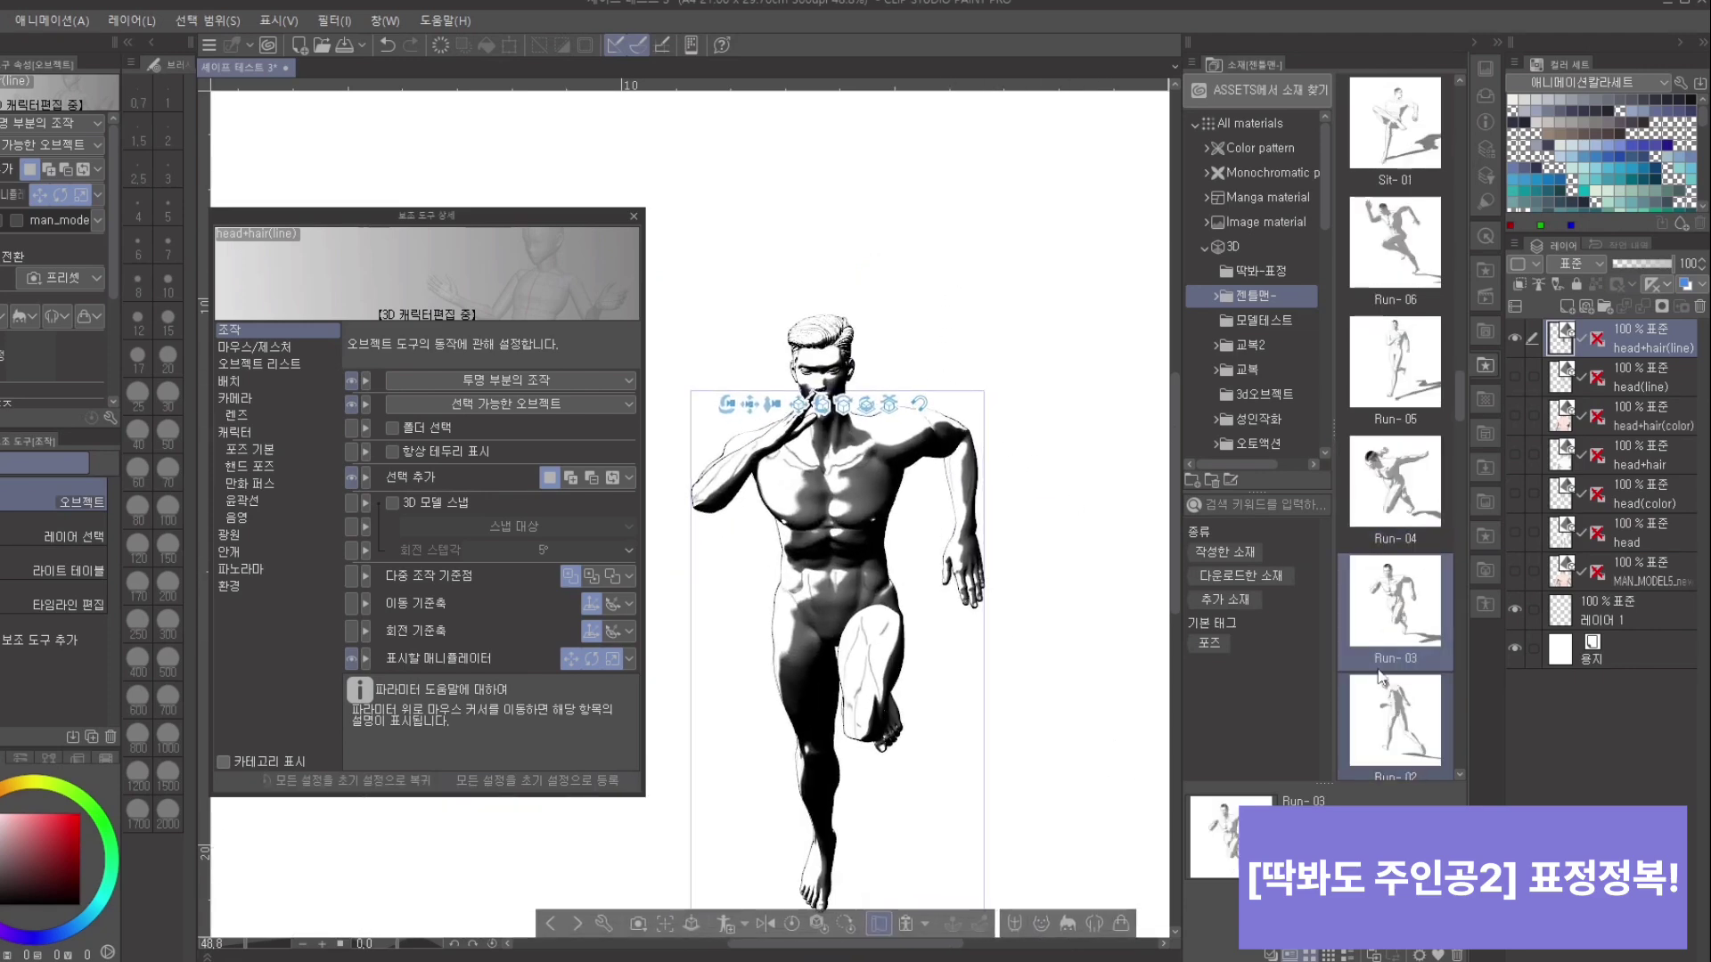
pyautogui.scroll(5, 1070, 355)
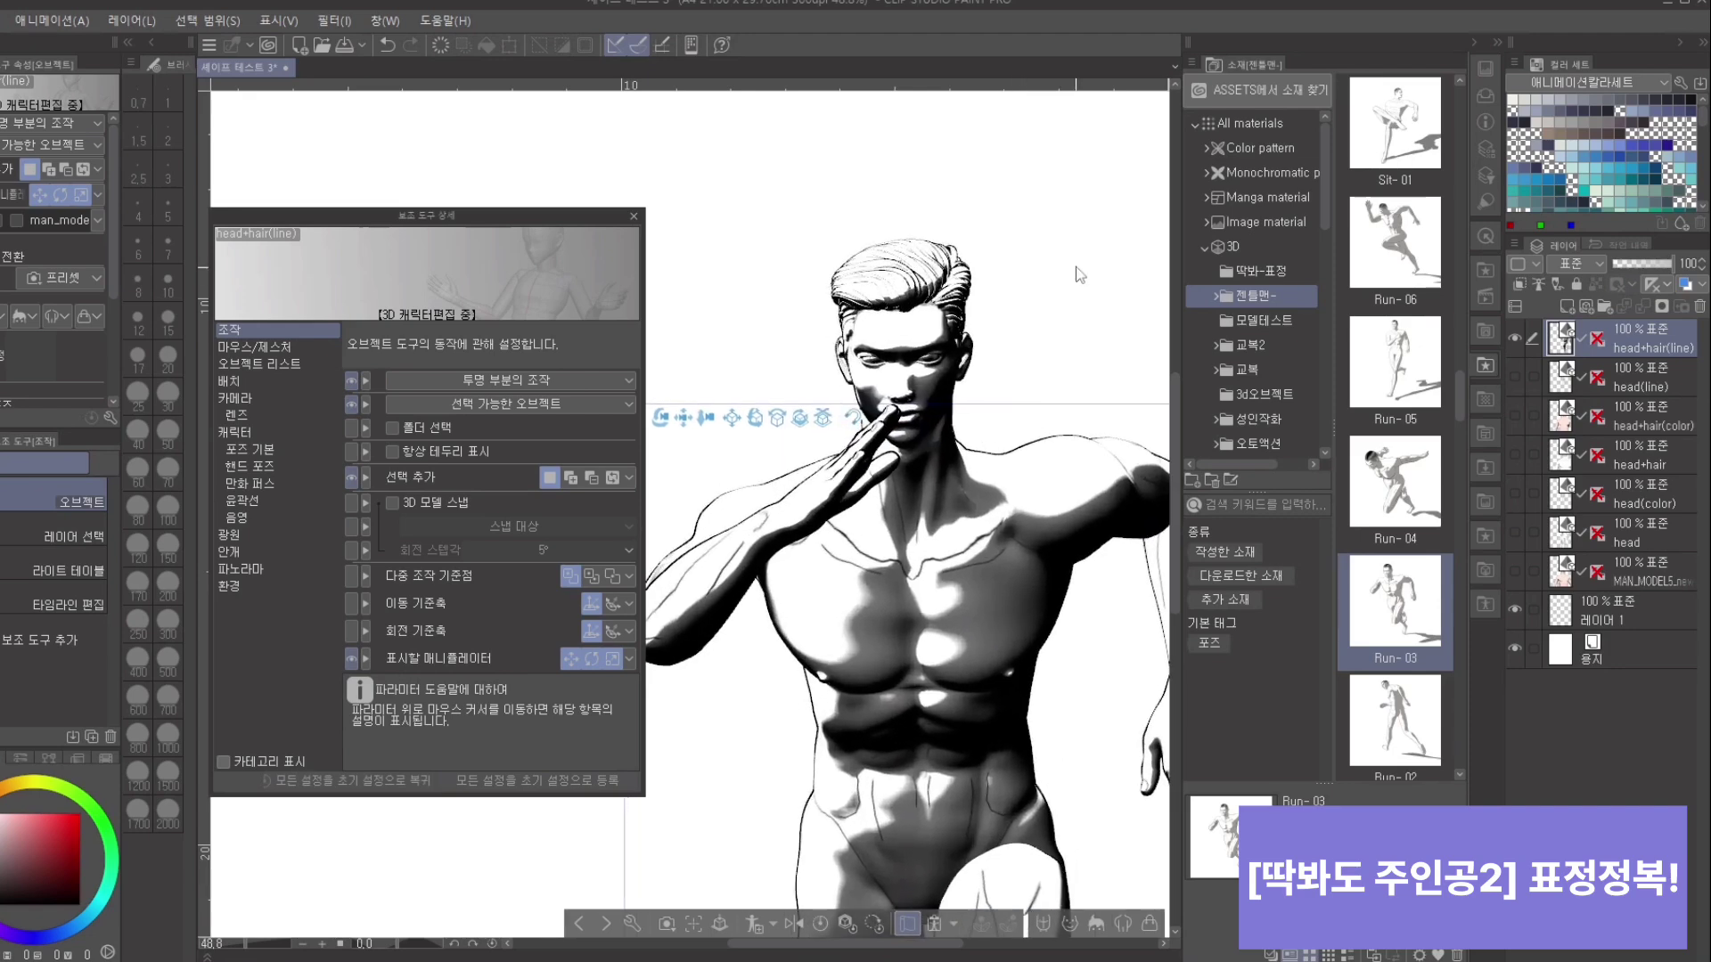
pyautogui.moveTo(1076, 267); pyautogui.dragTo(1071, 267)
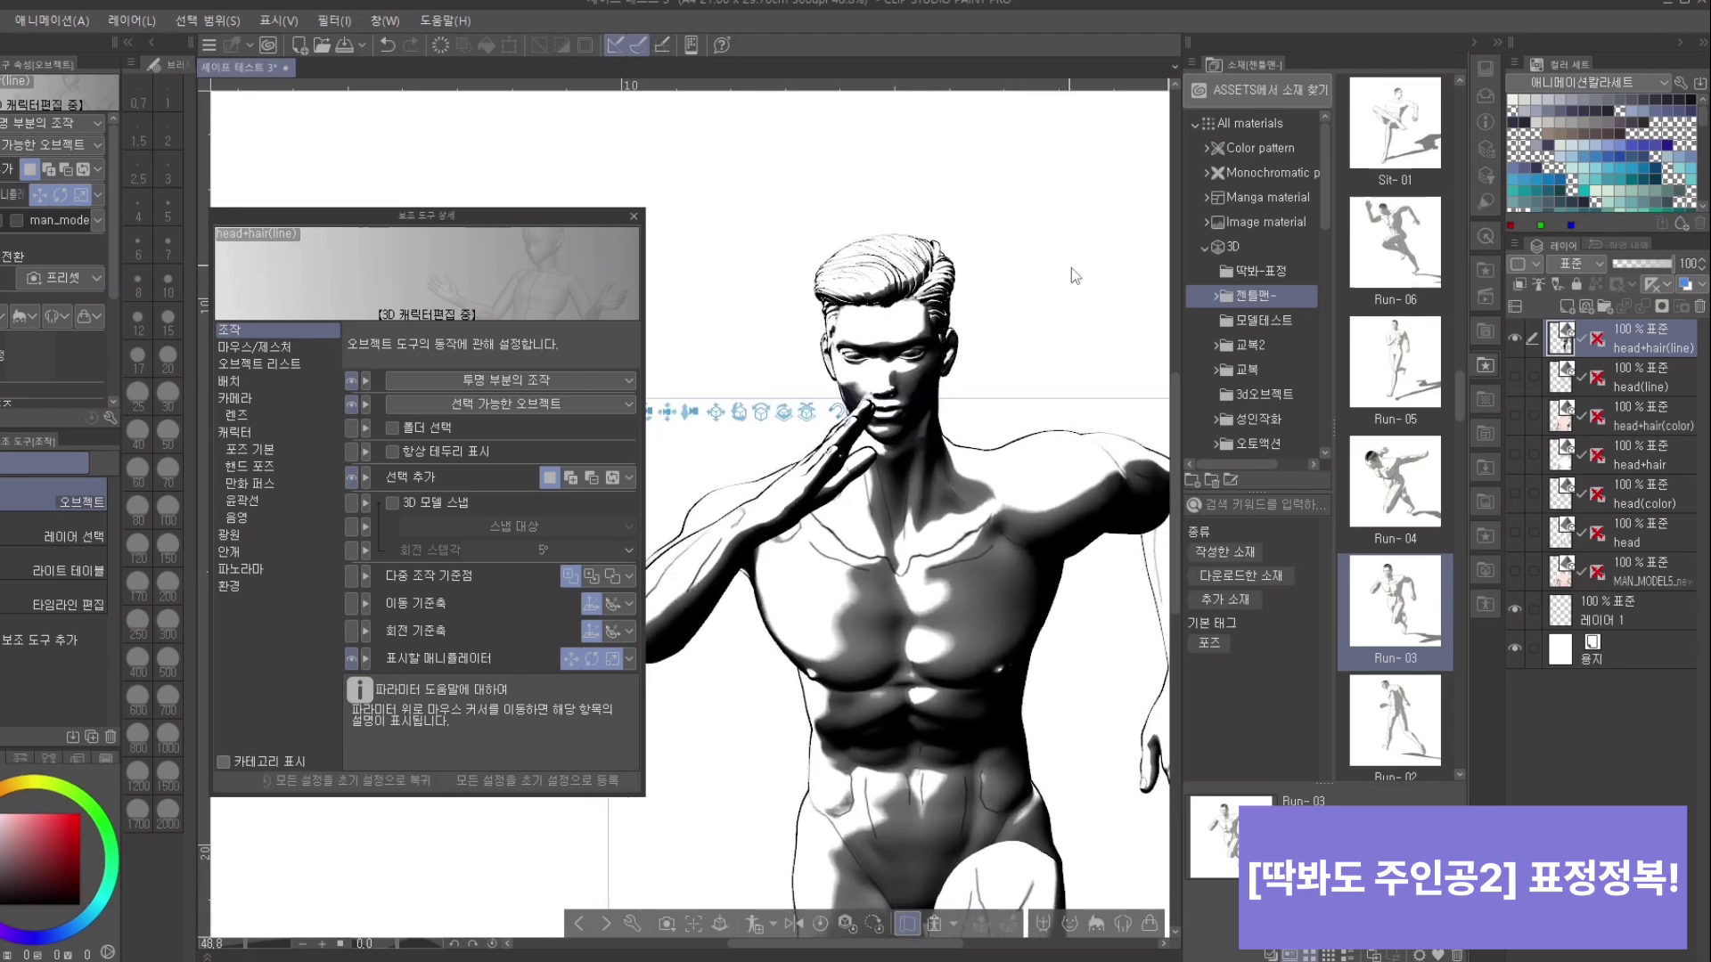
# Step: Change the light source direction on the running figure and turn the view to show its shading from the side
pyautogui.click(249, 538)
pyautogui.moveTo(528, 458)
pyautogui.mouseDown()
pyautogui.moveTo(511, 500)
pyautogui.moveTo(503, 484)
pyautogui.mouseUp()
pyautogui.moveTo(1031, 275)
pyautogui.mouseDown()
pyautogui.moveTo(1042, 256)
pyautogui.moveTo(923, 260)
pyautogui.moveTo(964, 311)
pyautogui.moveTo(999, 249)
pyautogui.moveTo(956, 223)
pyautogui.moveTo(1135, 252)
pyautogui.moveTo(1134, 304)
pyautogui.mouseUp()
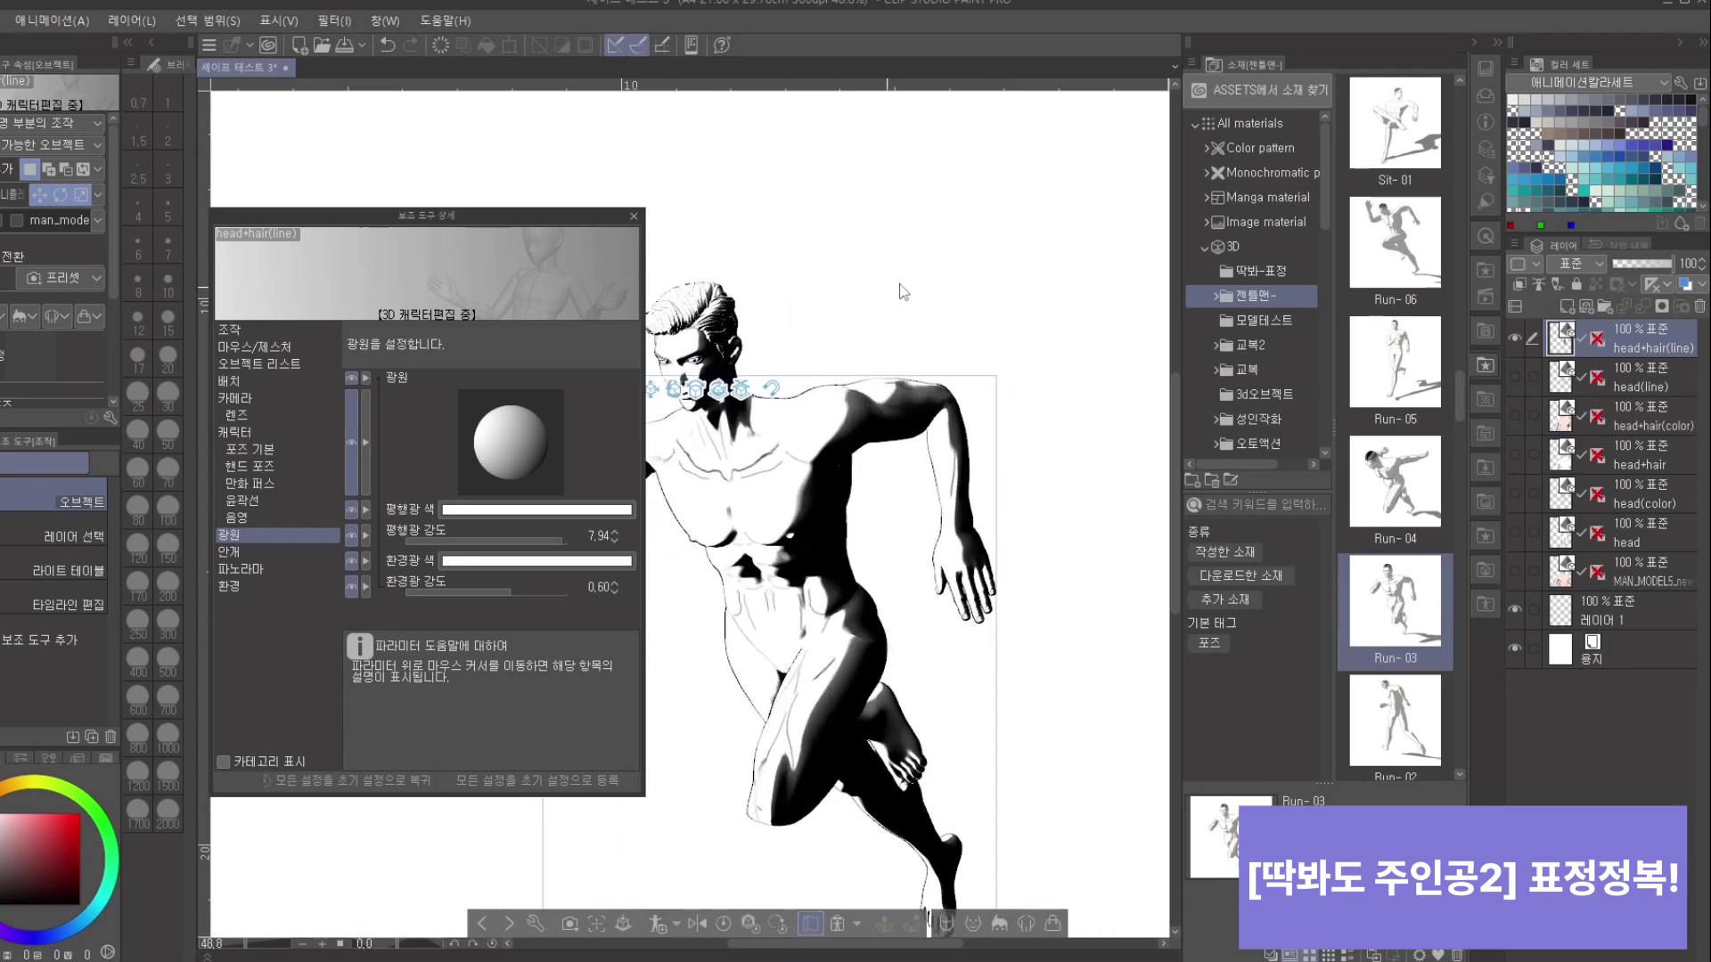
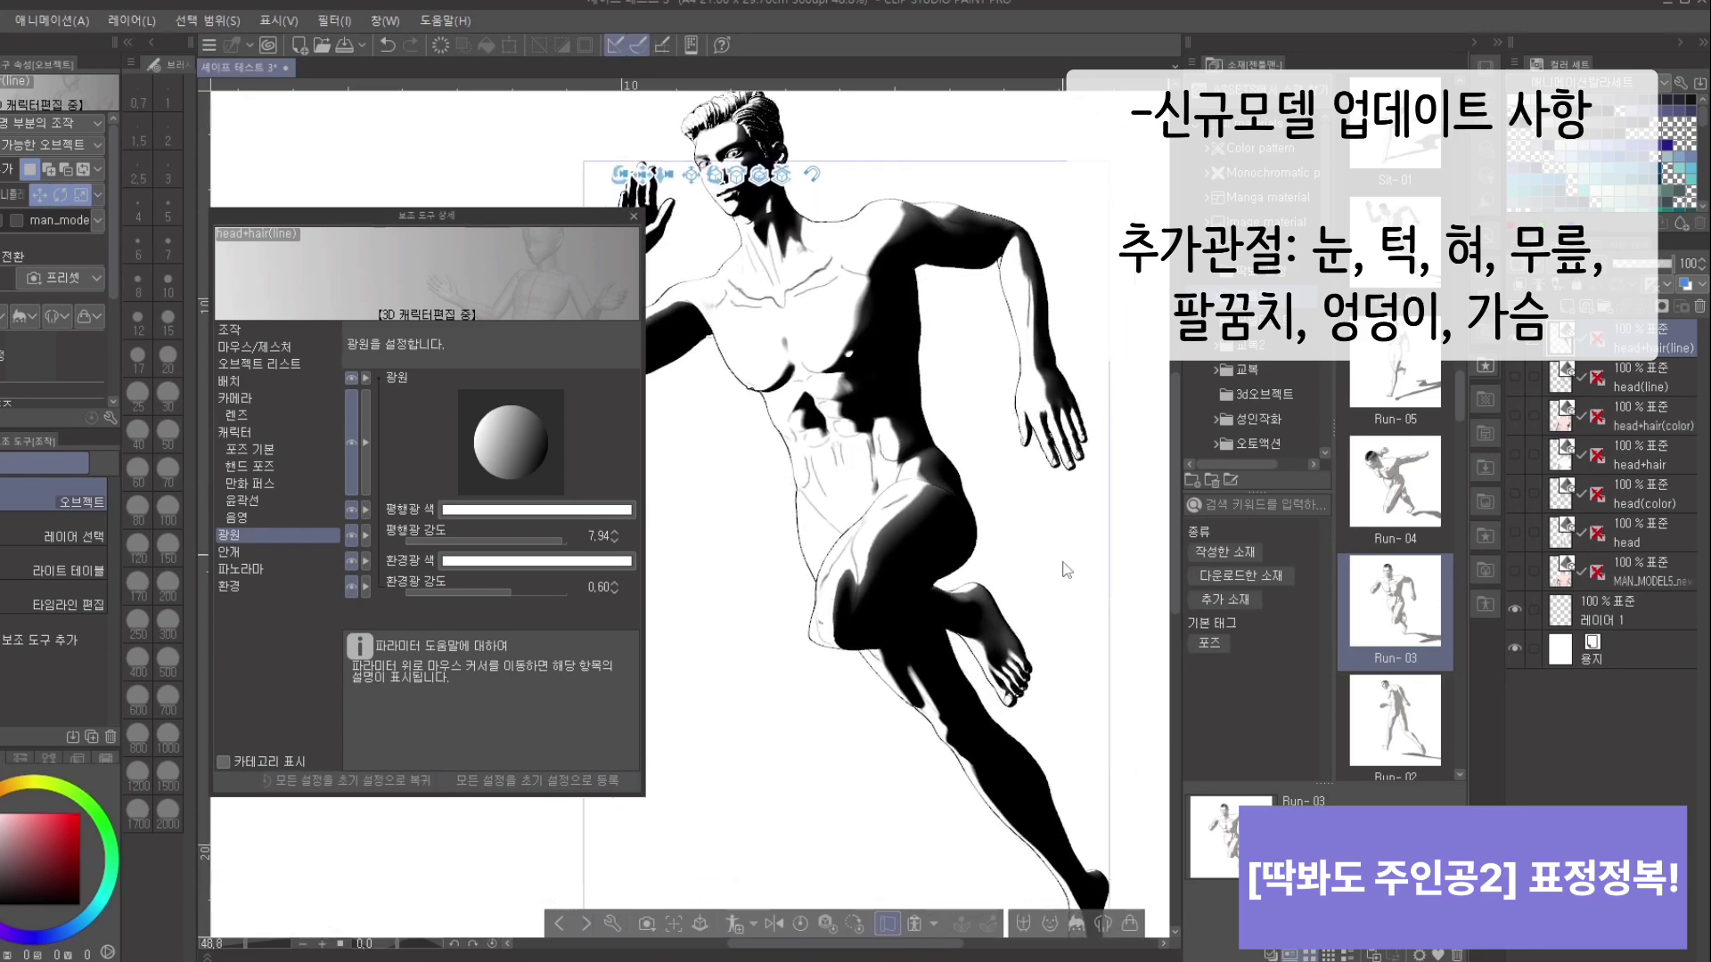
# Step: Select the added joint at the raised knee and try rotating it, viewing the bent leg from both sides
pyautogui.click(829, 631)
pyautogui.moveTo(804, 607)
pyautogui.mouseDown()
pyautogui.moveTo(813, 679)
pyautogui.moveTo(775, 624)
pyautogui.mouseUp()
pyautogui.click(809, 735)
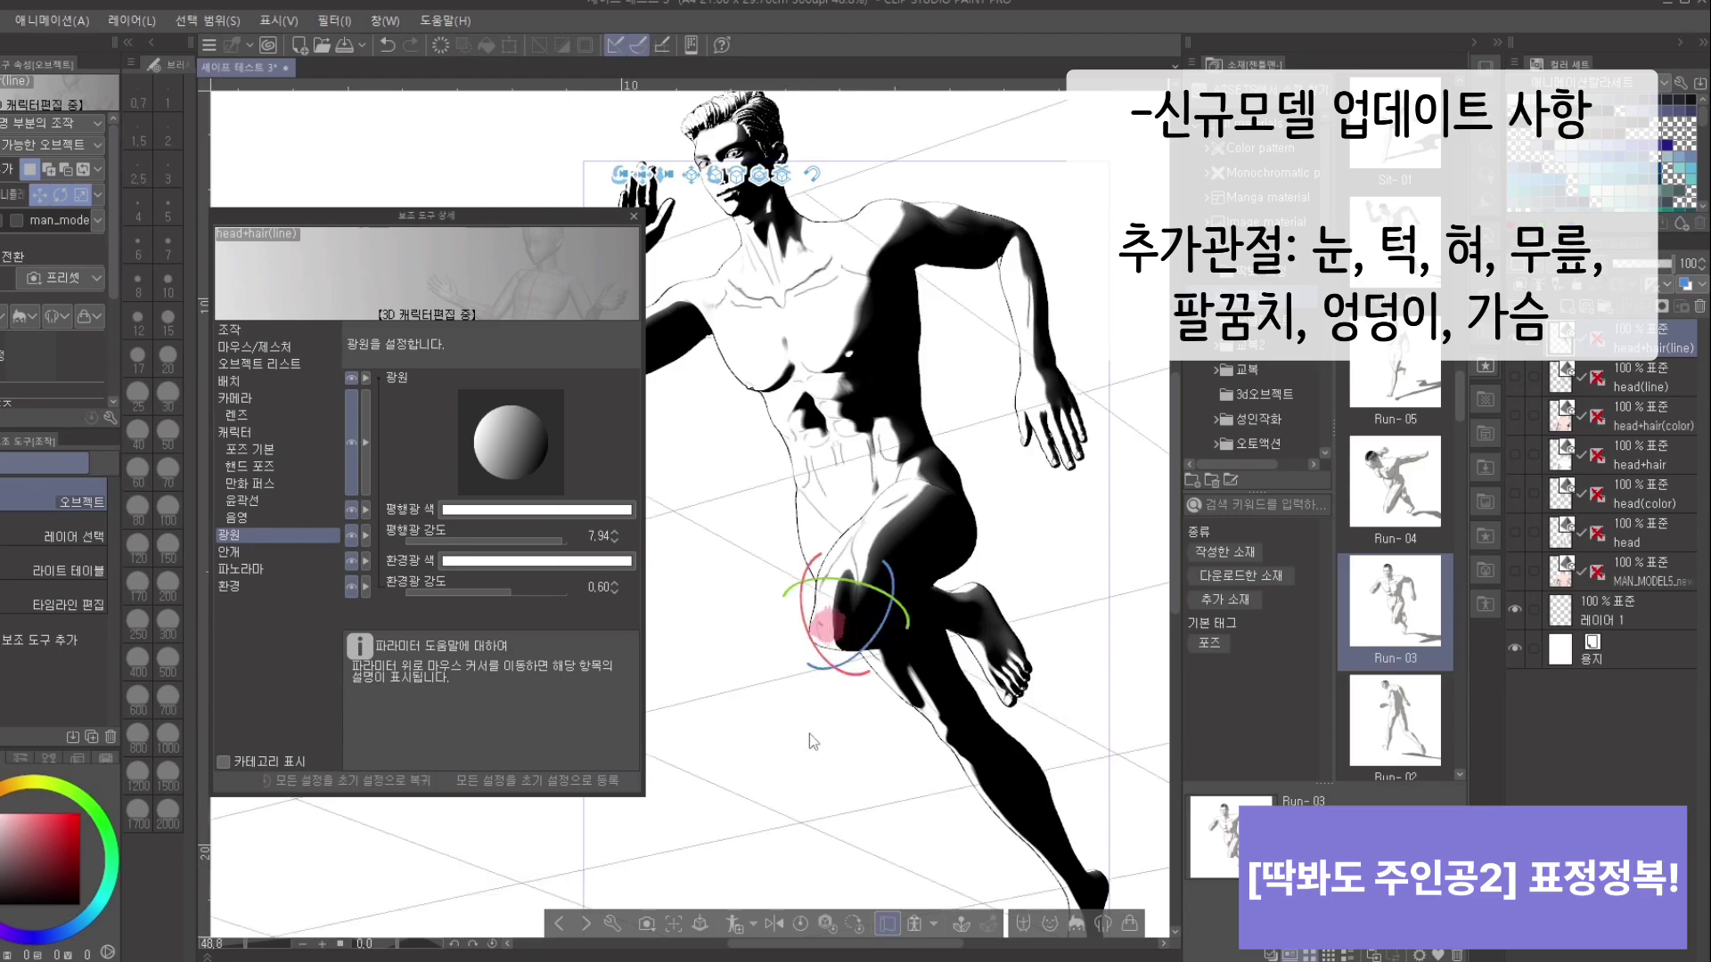
pyautogui.moveTo(829, 734)
pyautogui.mouseDown()
pyautogui.moveTo(1129, 693)
pyautogui.moveTo(971, 724)
pyautogui.mouseUp()
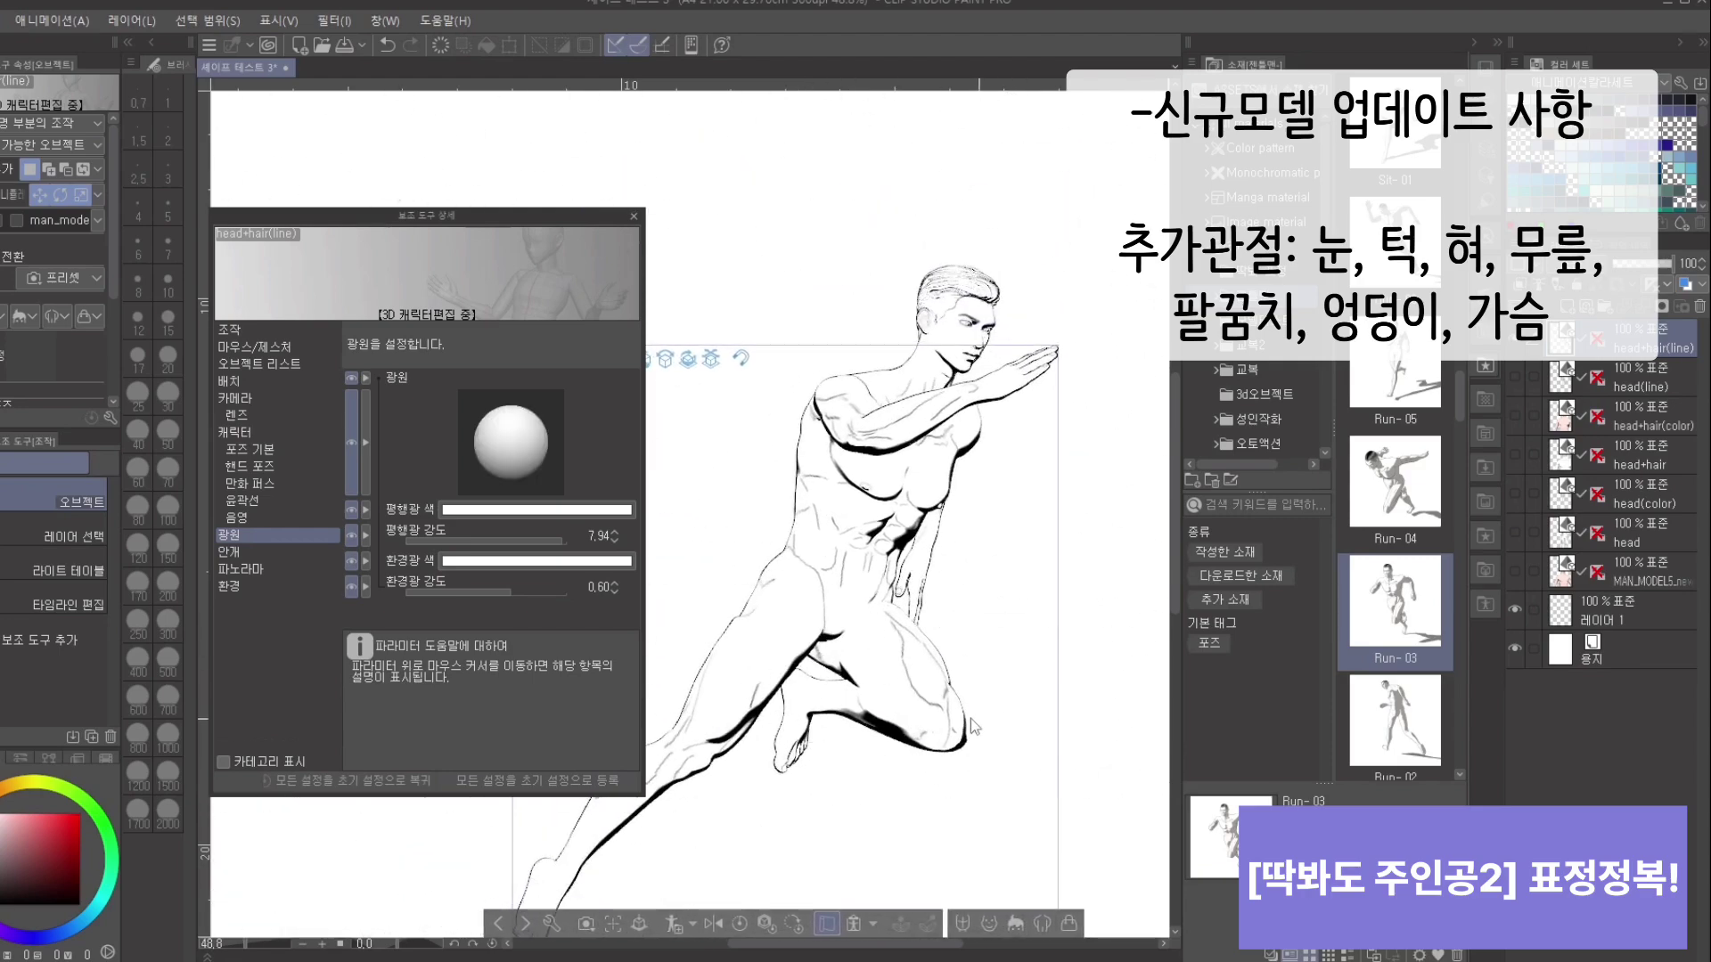
pyautogui.moveTo(1068, 791)
pyautogui.mouseDown()
pyautogui.moveTo(912, 737)
pyautogui.moveTo(798, 768)
pyautogui.moveTo(950, 733)
pyautogui.mouseUp()
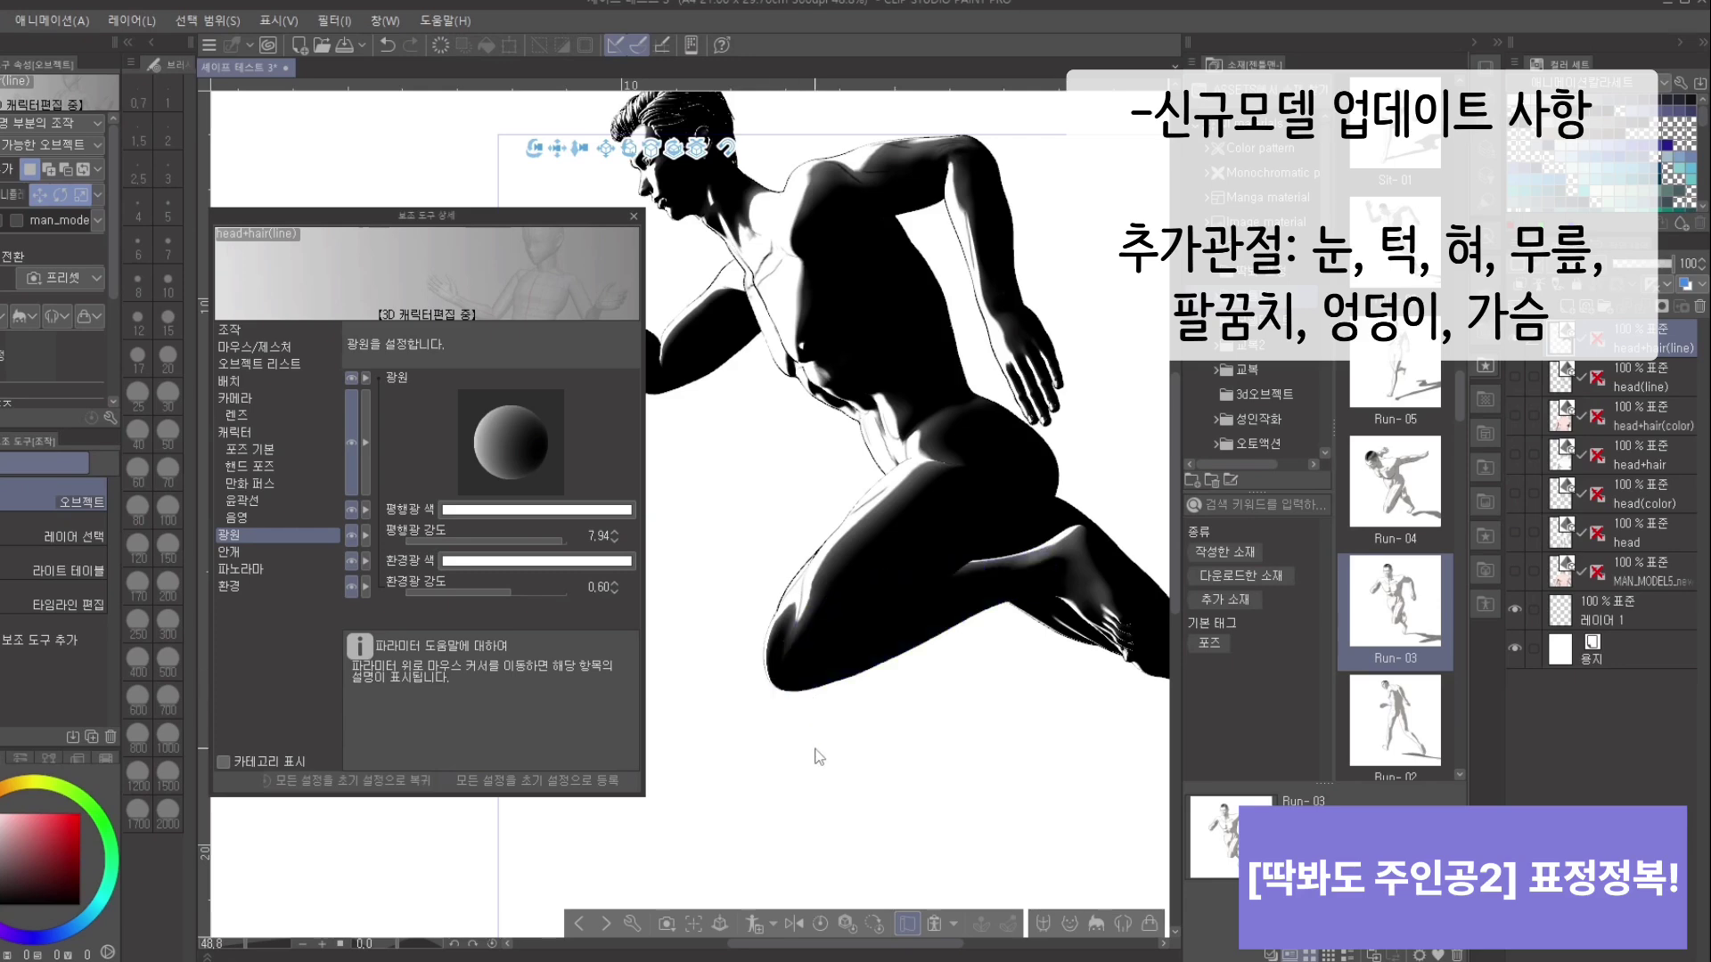
pyautogui.click(775, 677)
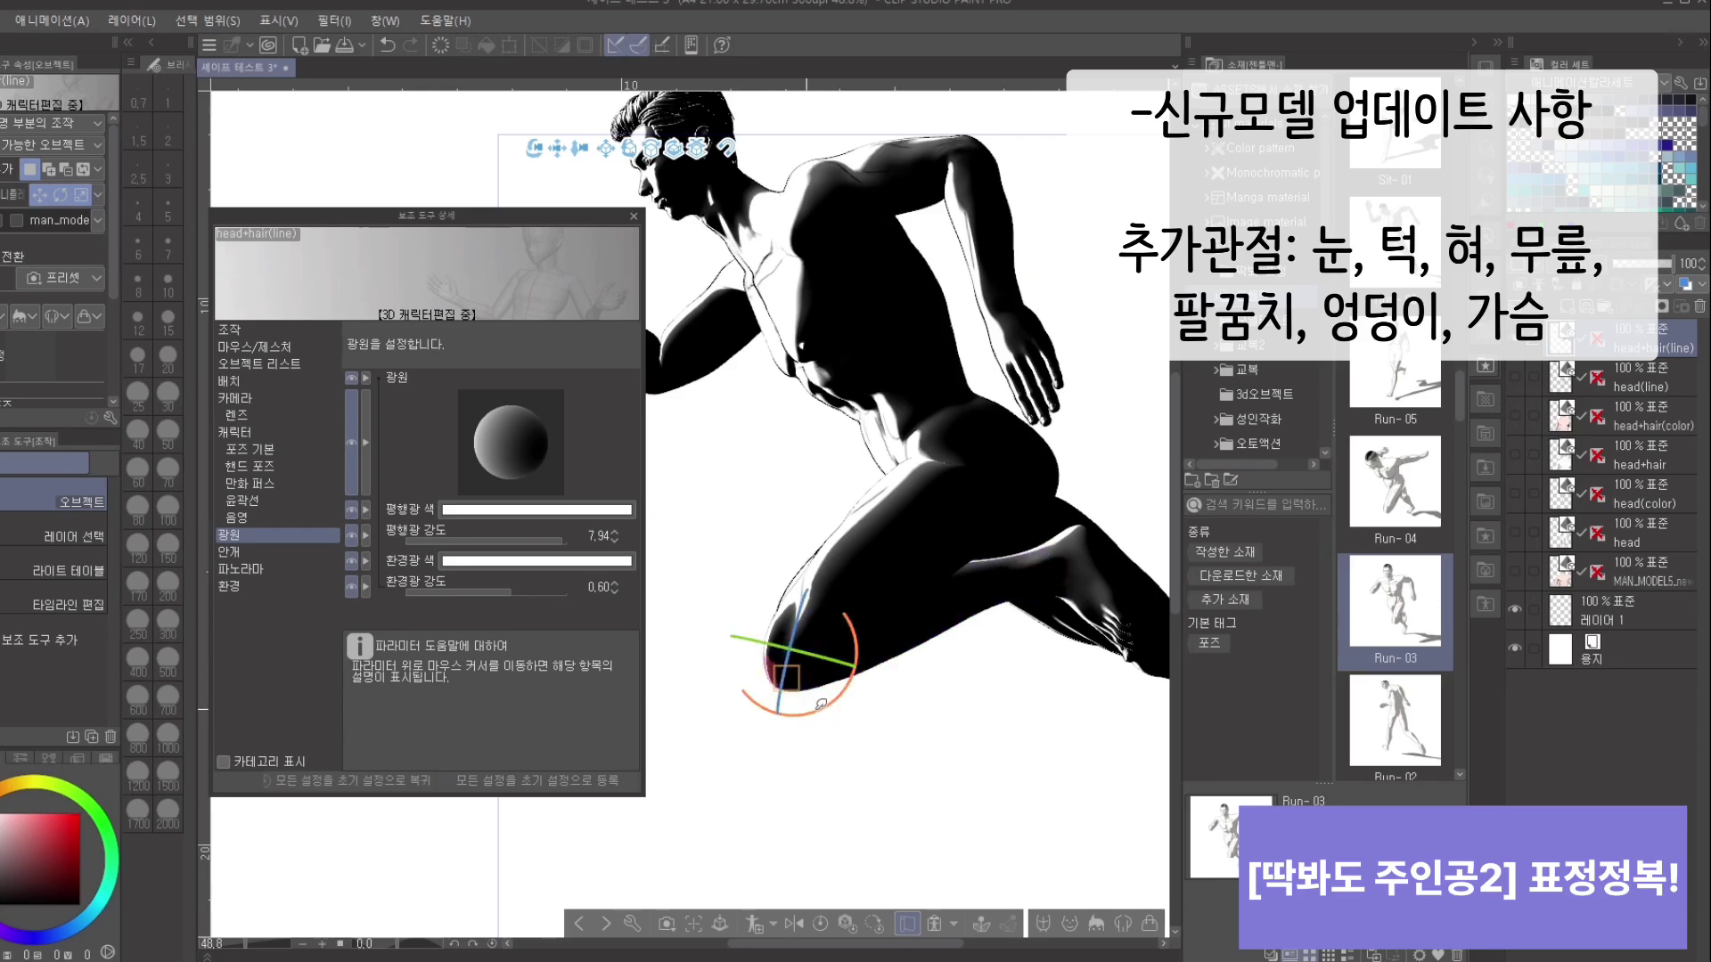
pyautogui.moveTo(821, 704); pyautogui.dragTo(832, 764)
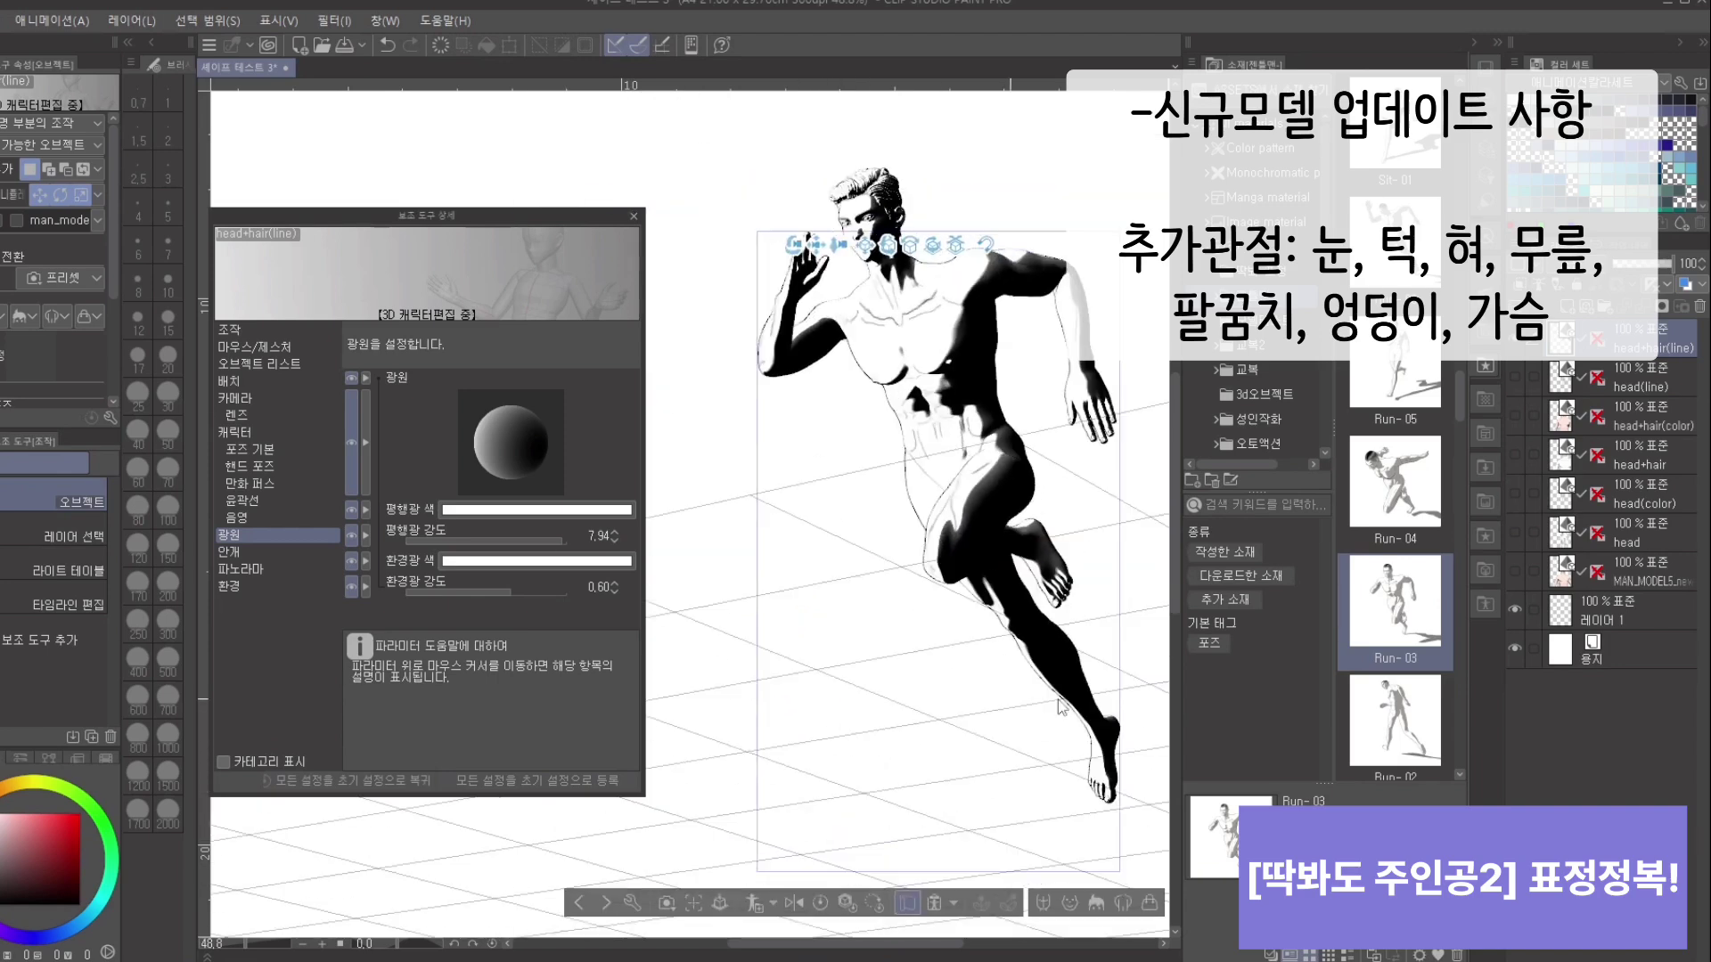
# Step: Select the added buttock joint at the hip and try rotating it, viewing the result from the side and behind
pyautogui.moveTo(1058, 699); pyautogui.dragTo(1136, 639)
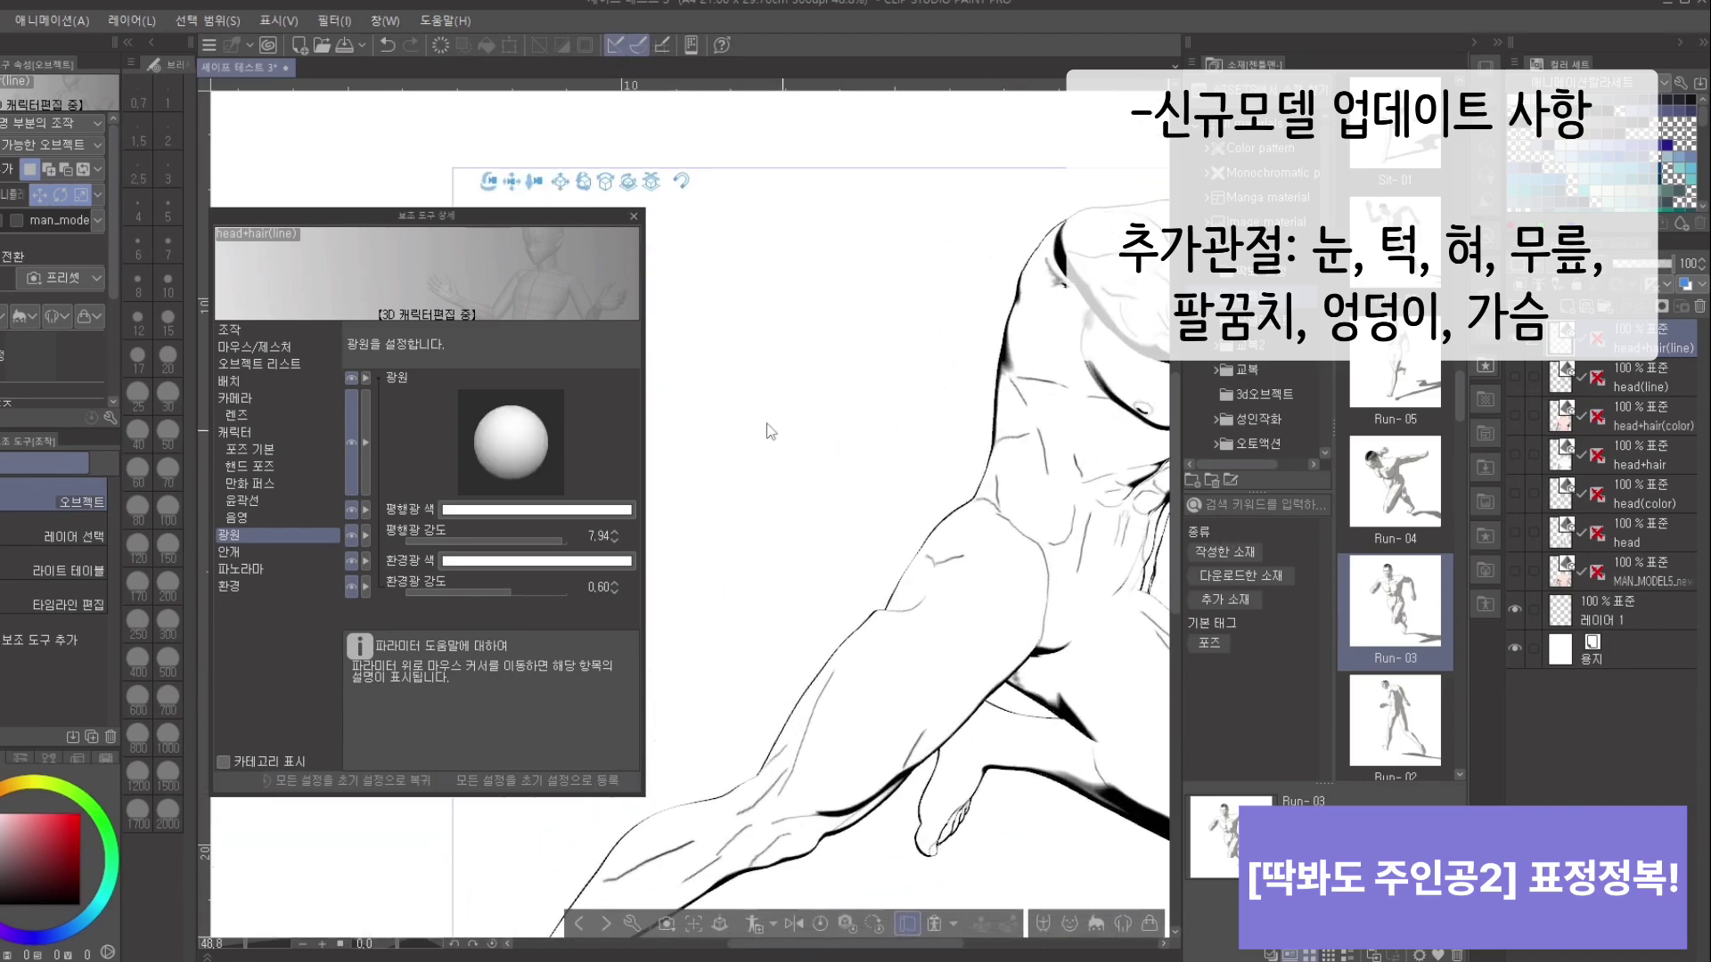
pyautogui.moveTo(767, 422); pyautogui.dragTo(829, 606)
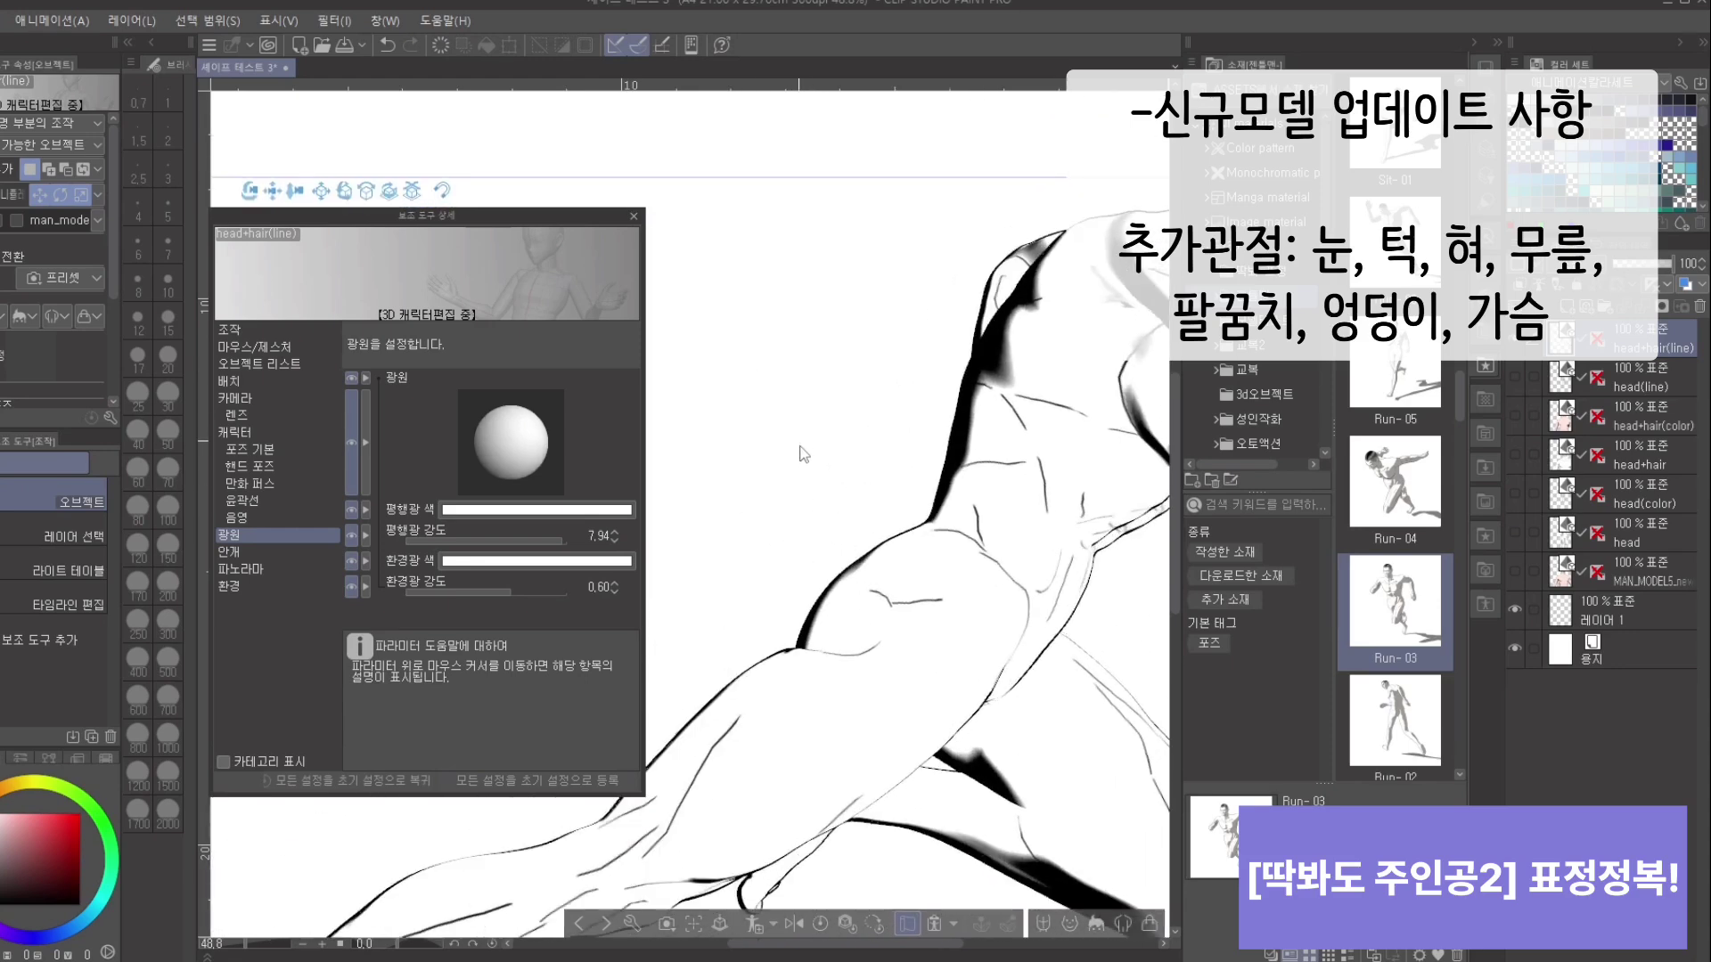
pyautogui.click(839, 621)
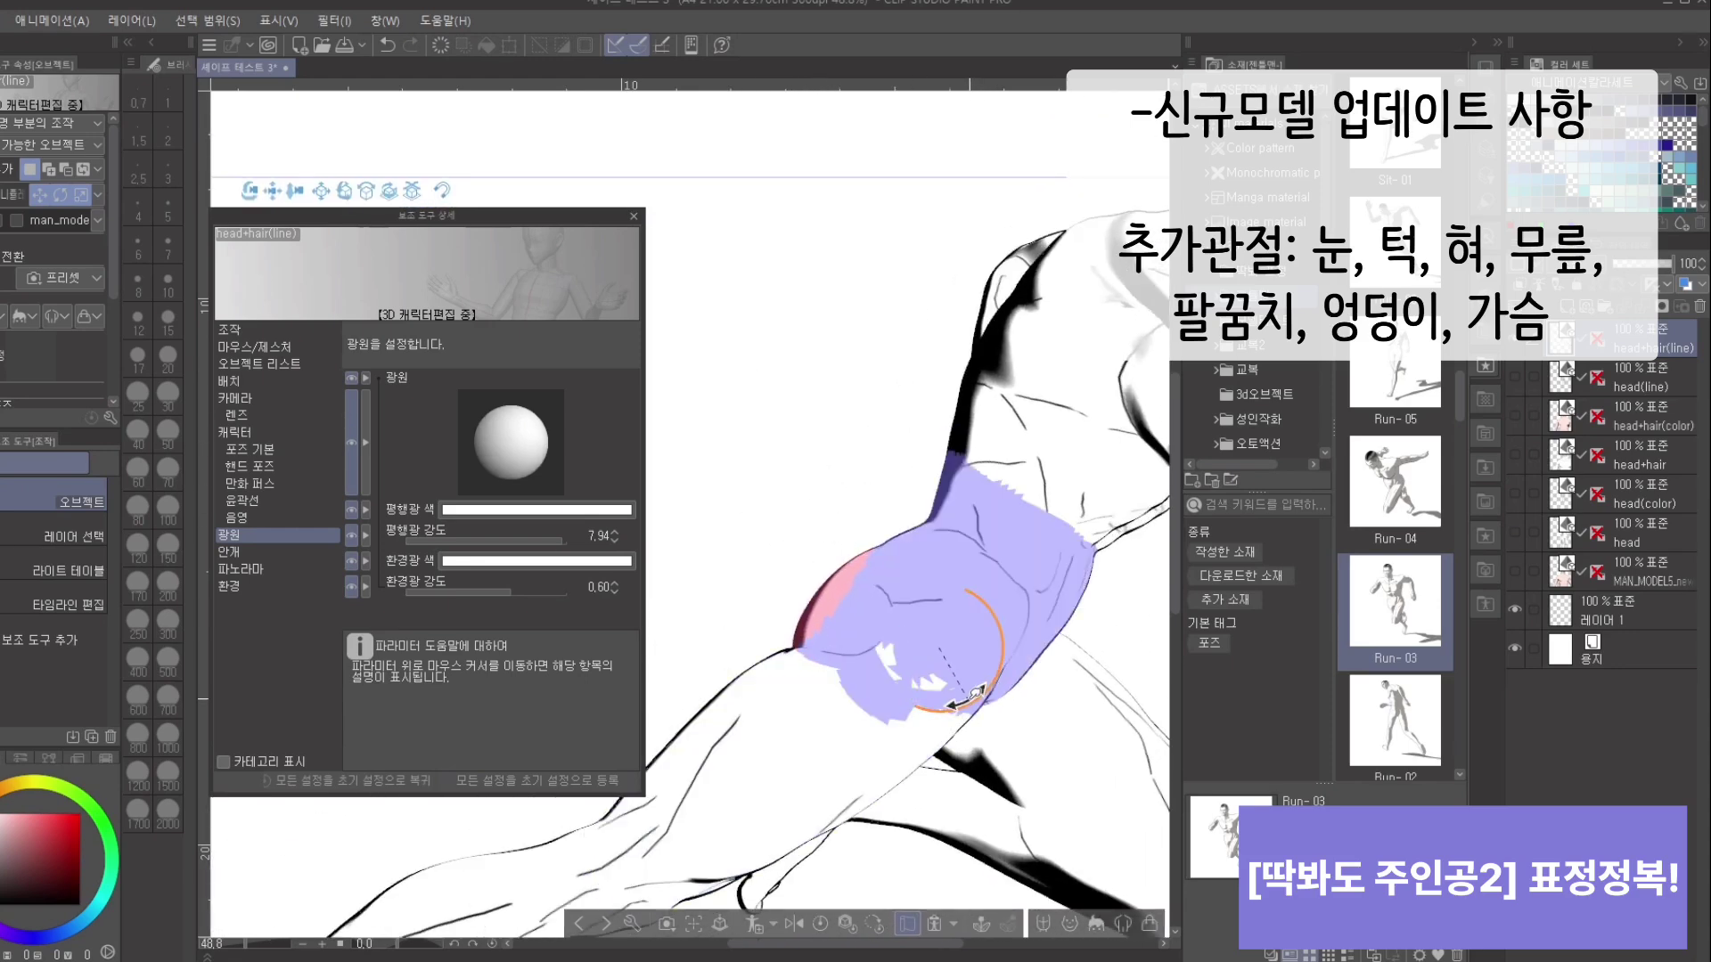
pyautogui.moveTo(971, 695); pyautogui.dragTo(965, 698)
pyautogui.click(783, 565)
pyautogui.moveTo(784, 565); pyautogui.dragTo(871, 481)
pyautogui.moveTo(836, 585); pyautogui.dragTo(1010, 434)
pyautogui.moveTo(936, 500); pyautogui.dragTo(949, 642)
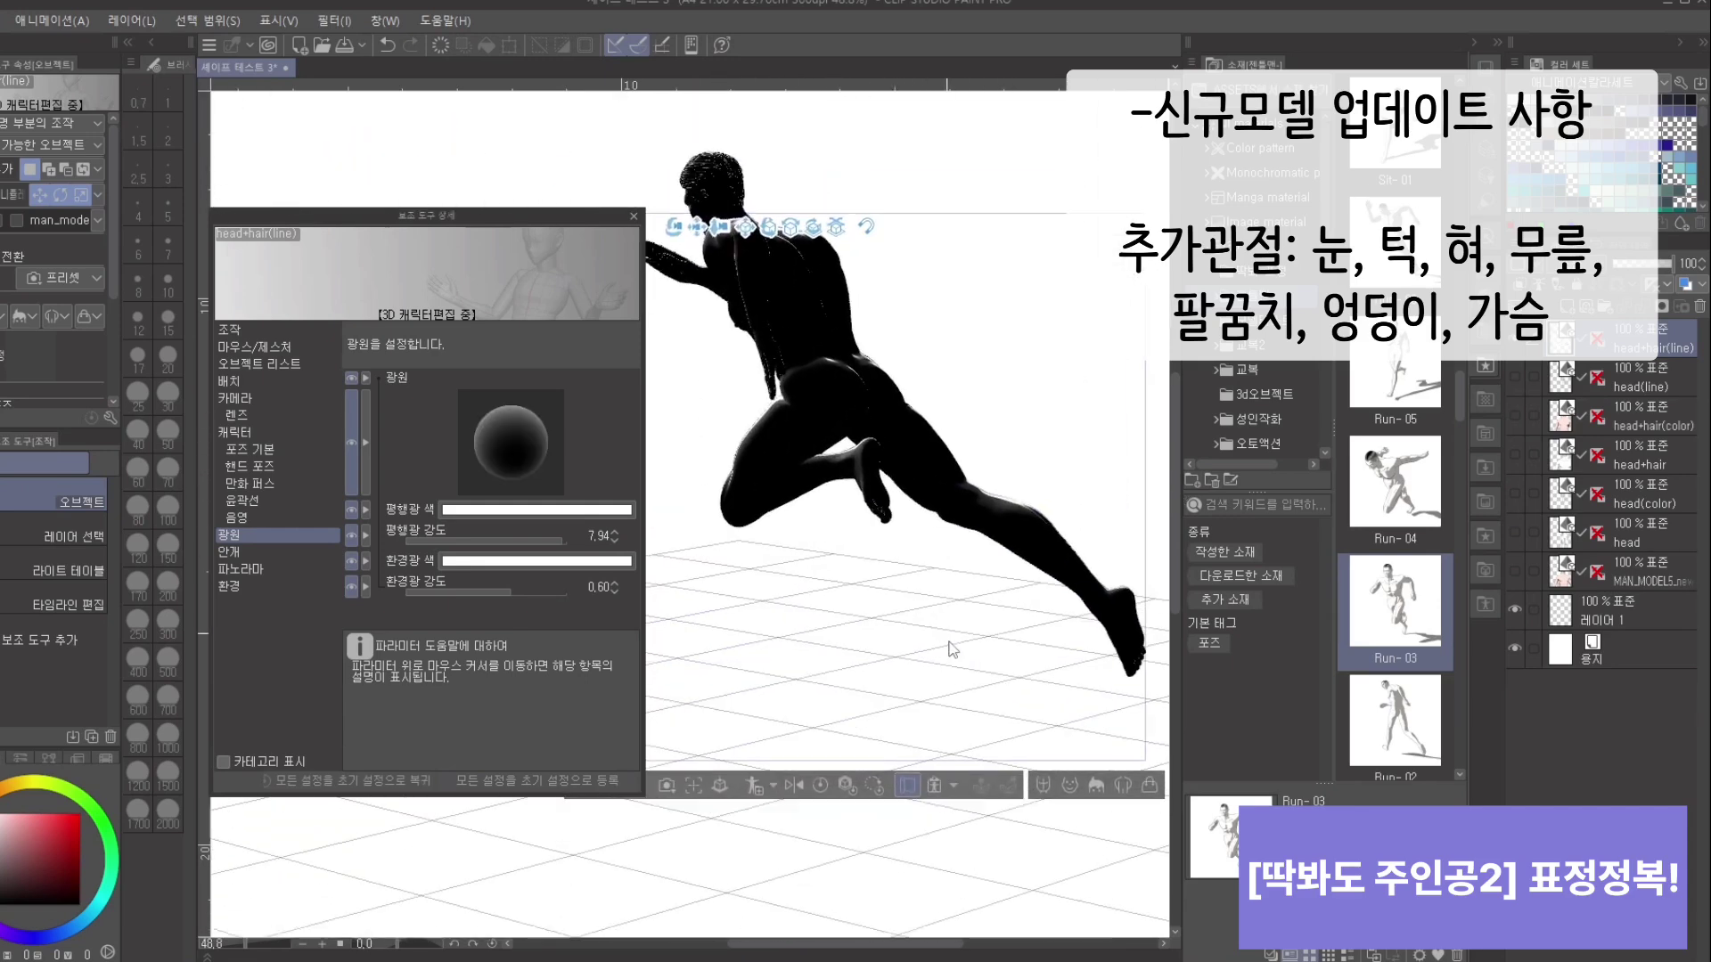
# Step: Redirect the light source to brighten the figure's shadowed back and view the shading from behind and from the side
pyautogui.moveTo(462, 425); pyautogui.dragTo(542, 457)
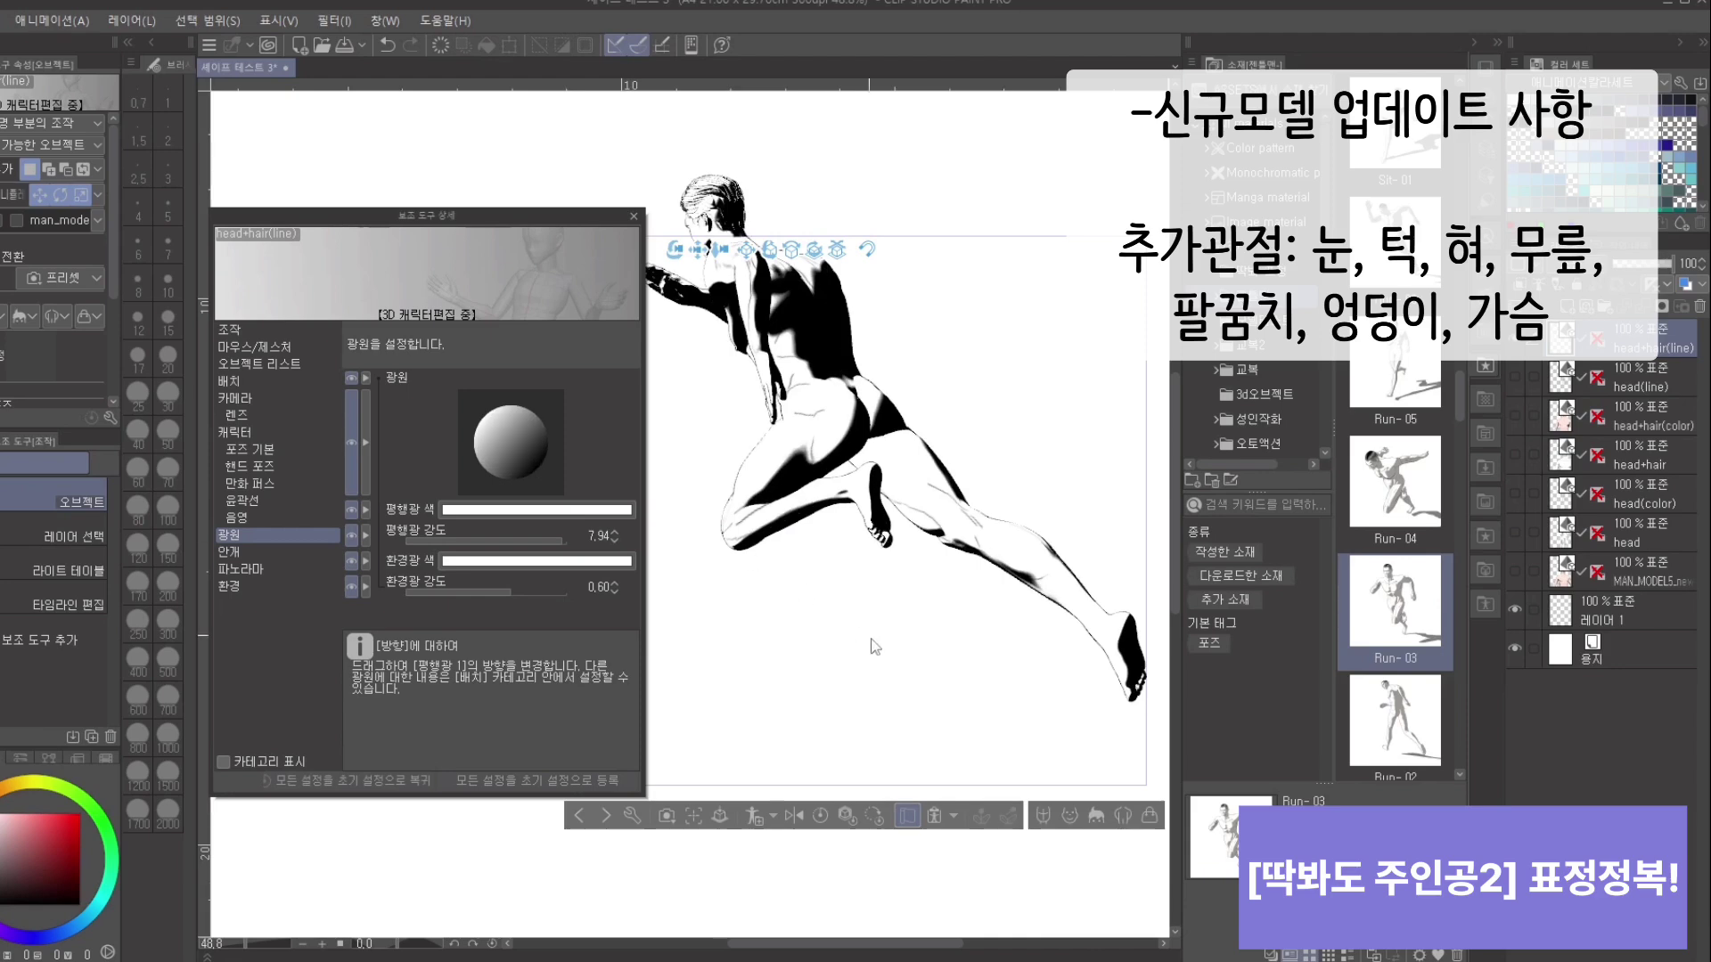
pyautogui.moveTo(872, 640); pyautogui.dragTo(899, 545)
pyautogui.click(966, 536)
pyautogui.click(891, 793)
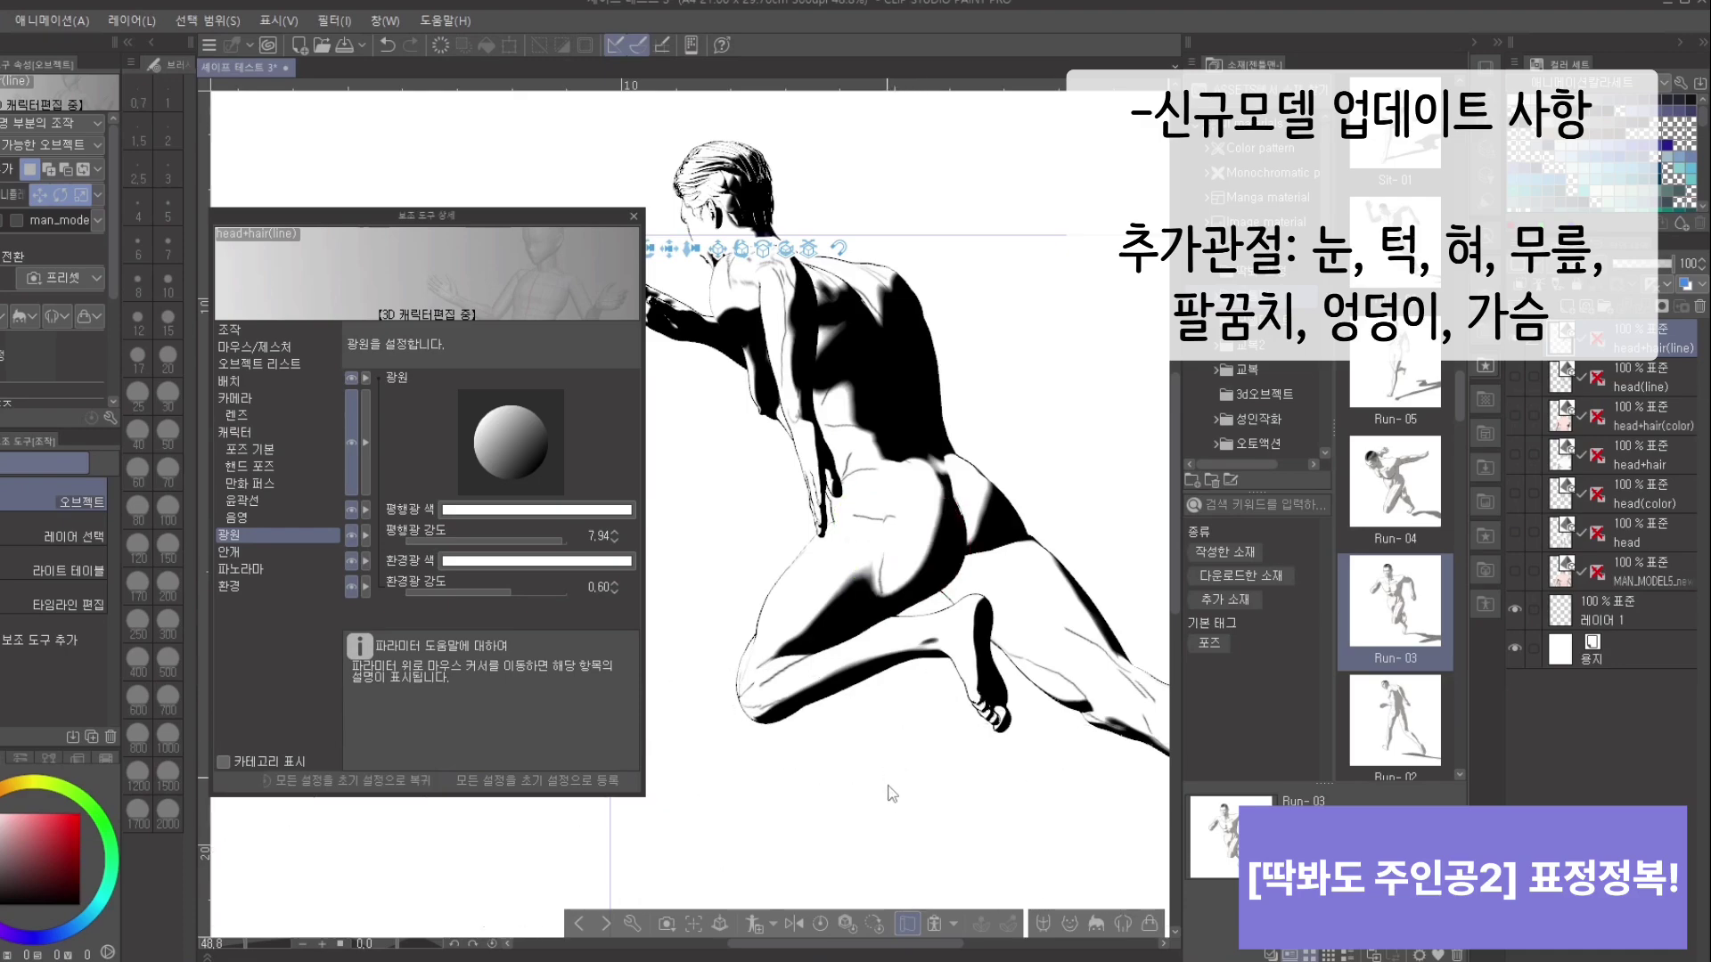
pyautogui.moveTo(892, 793); pyautogui.dragTo(1143, 395)
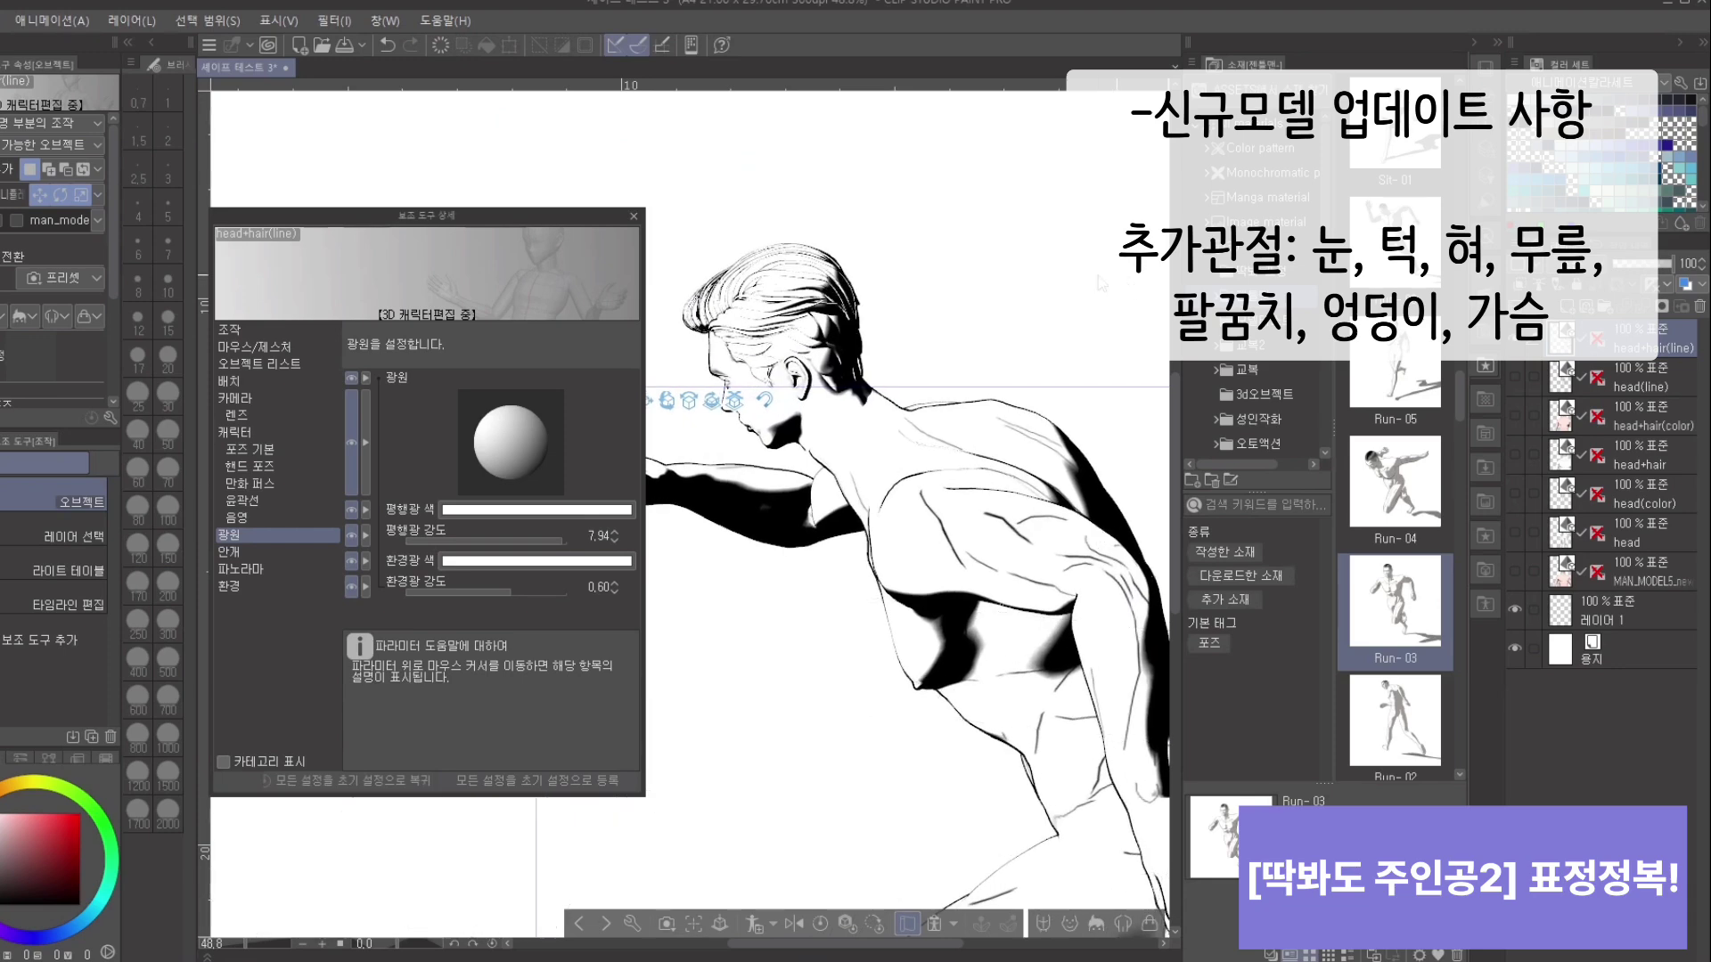
# Step: Frame the elbow, try bending the forearm tightly, and test rotating the added elbow joint
pyautogui.moveTo(1102, 284); pyautogui.dragTo(1016, 486)
pyautogui.click(965, 489)
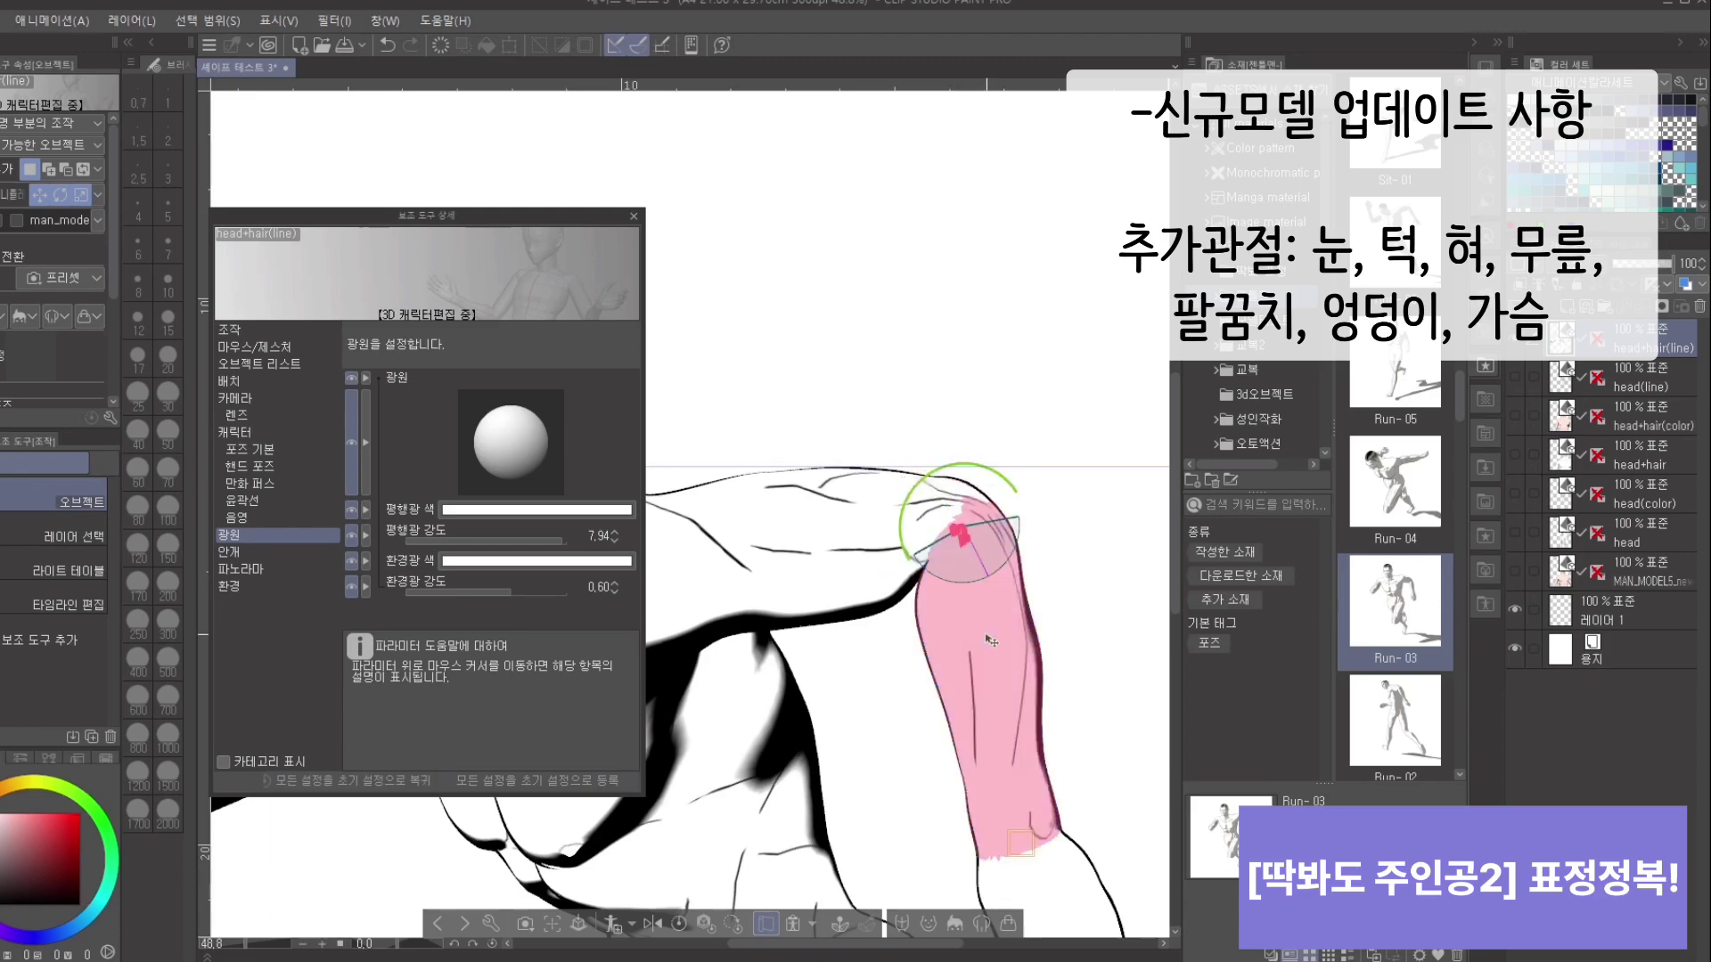
pyautogui.moveTo(1014, 485); pyautogui.dragTo(1026, 546)
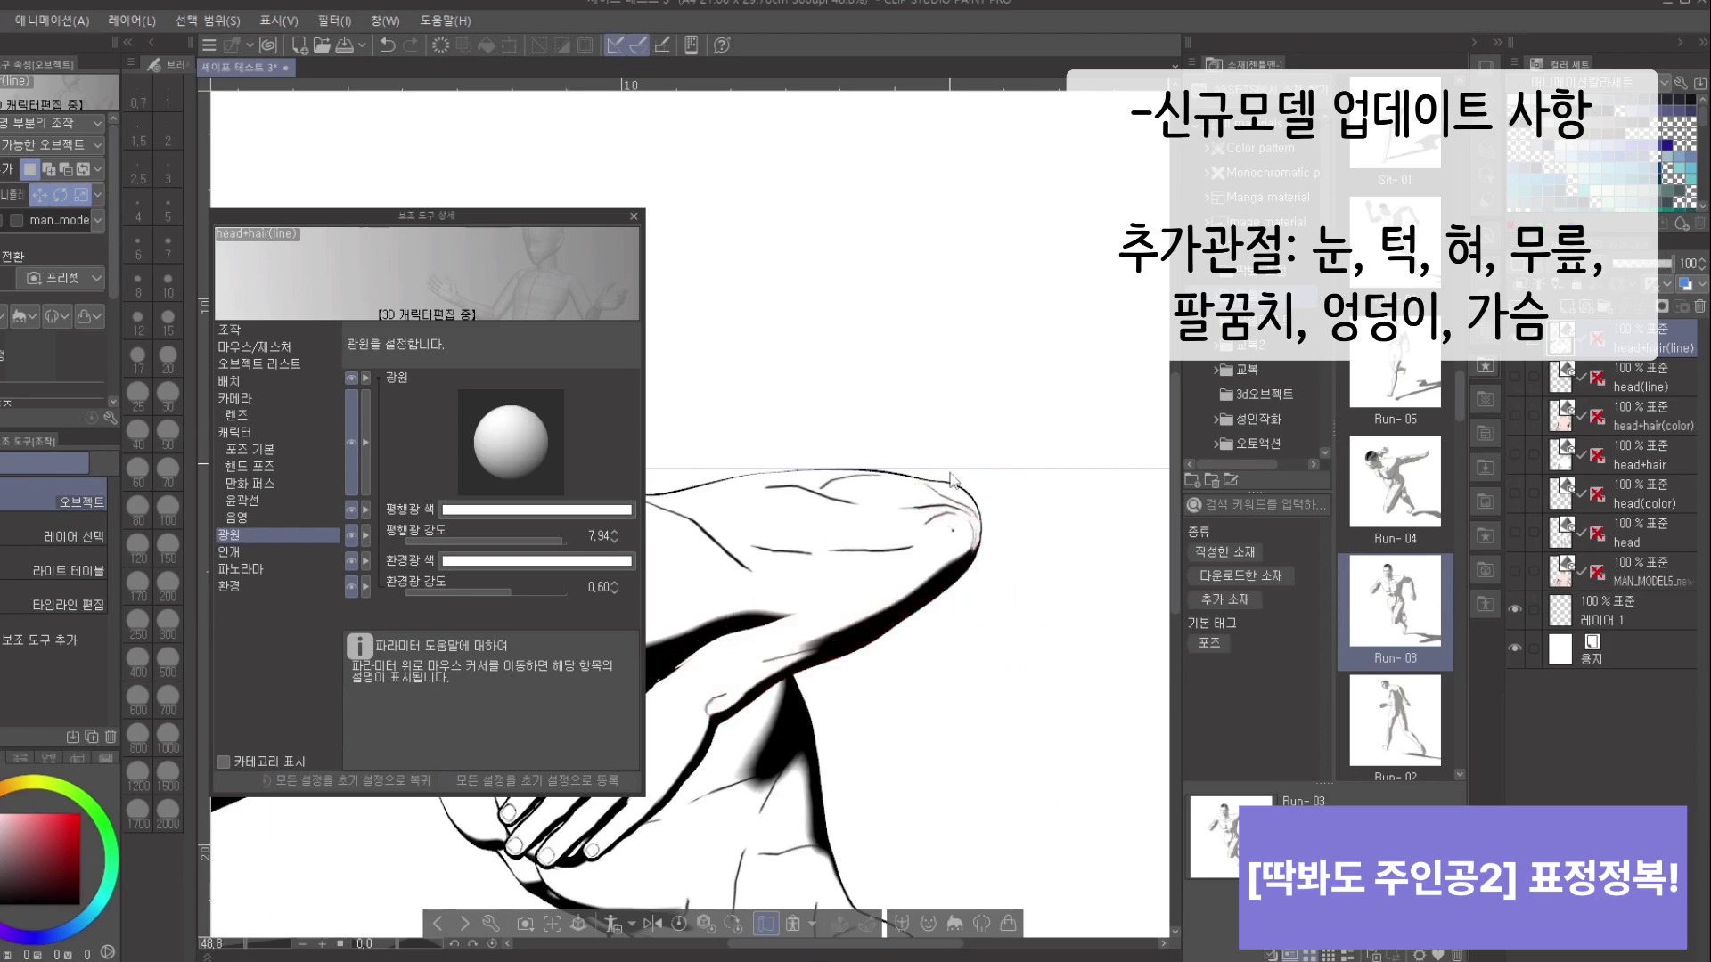
pyautogui.click(974, 505)
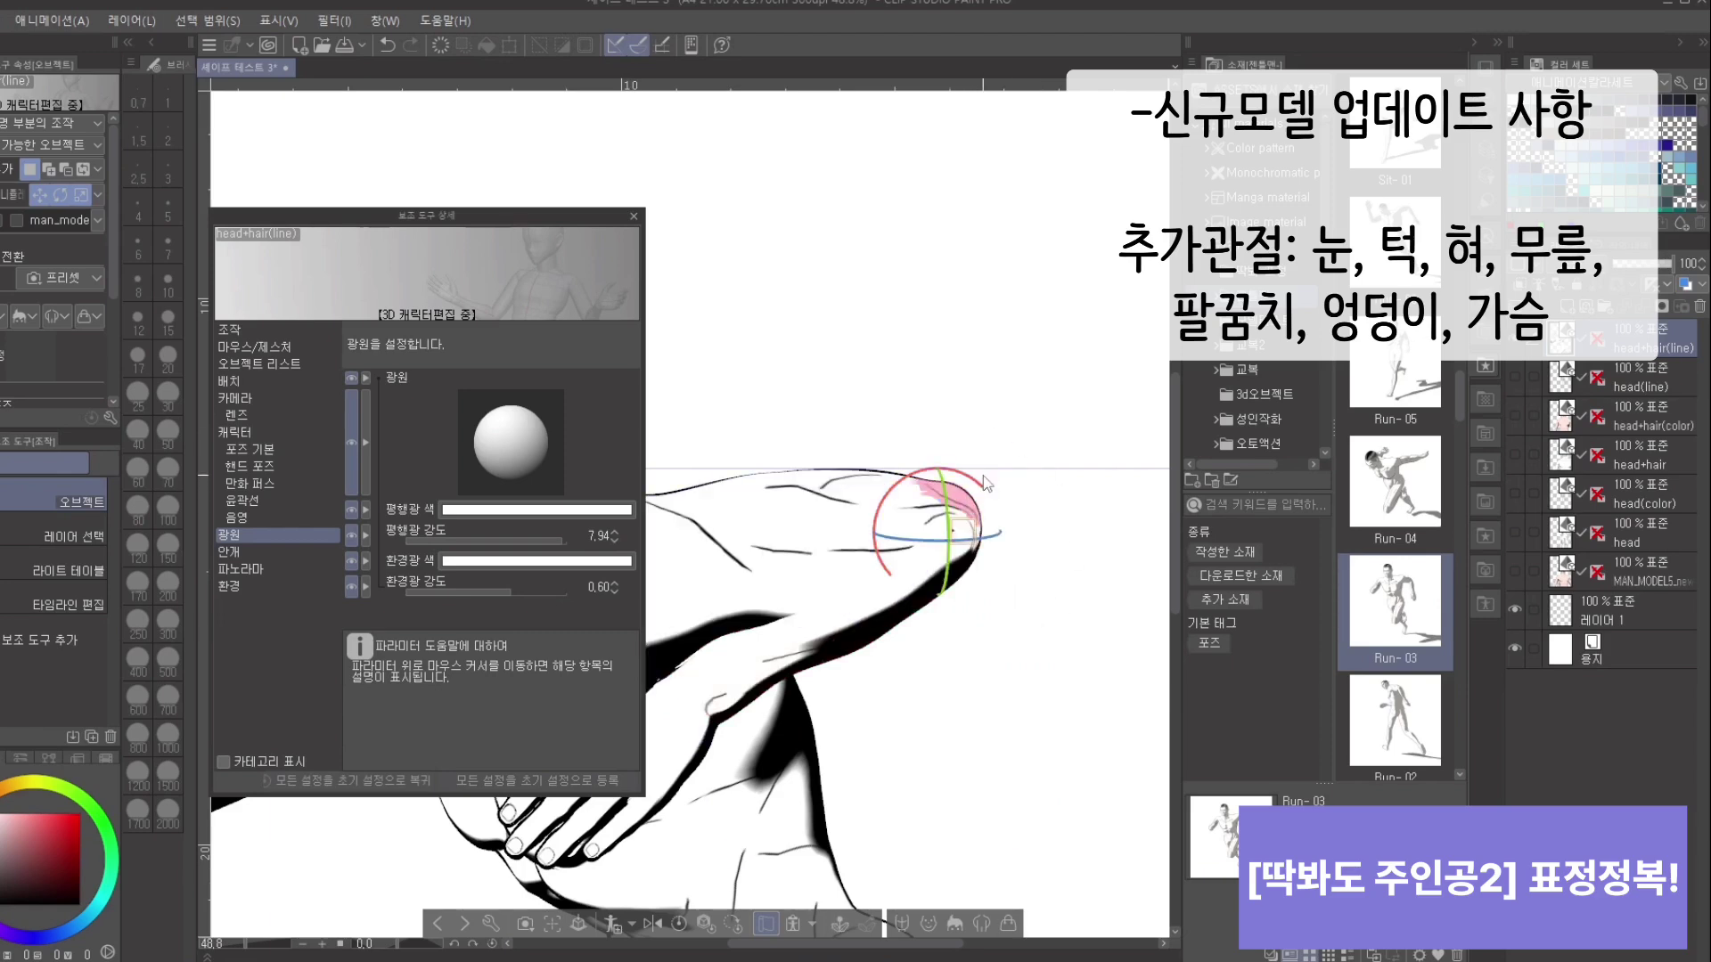
pyautogui.moveTo(984, 480); pyautogui.dragTo(1008, 523)
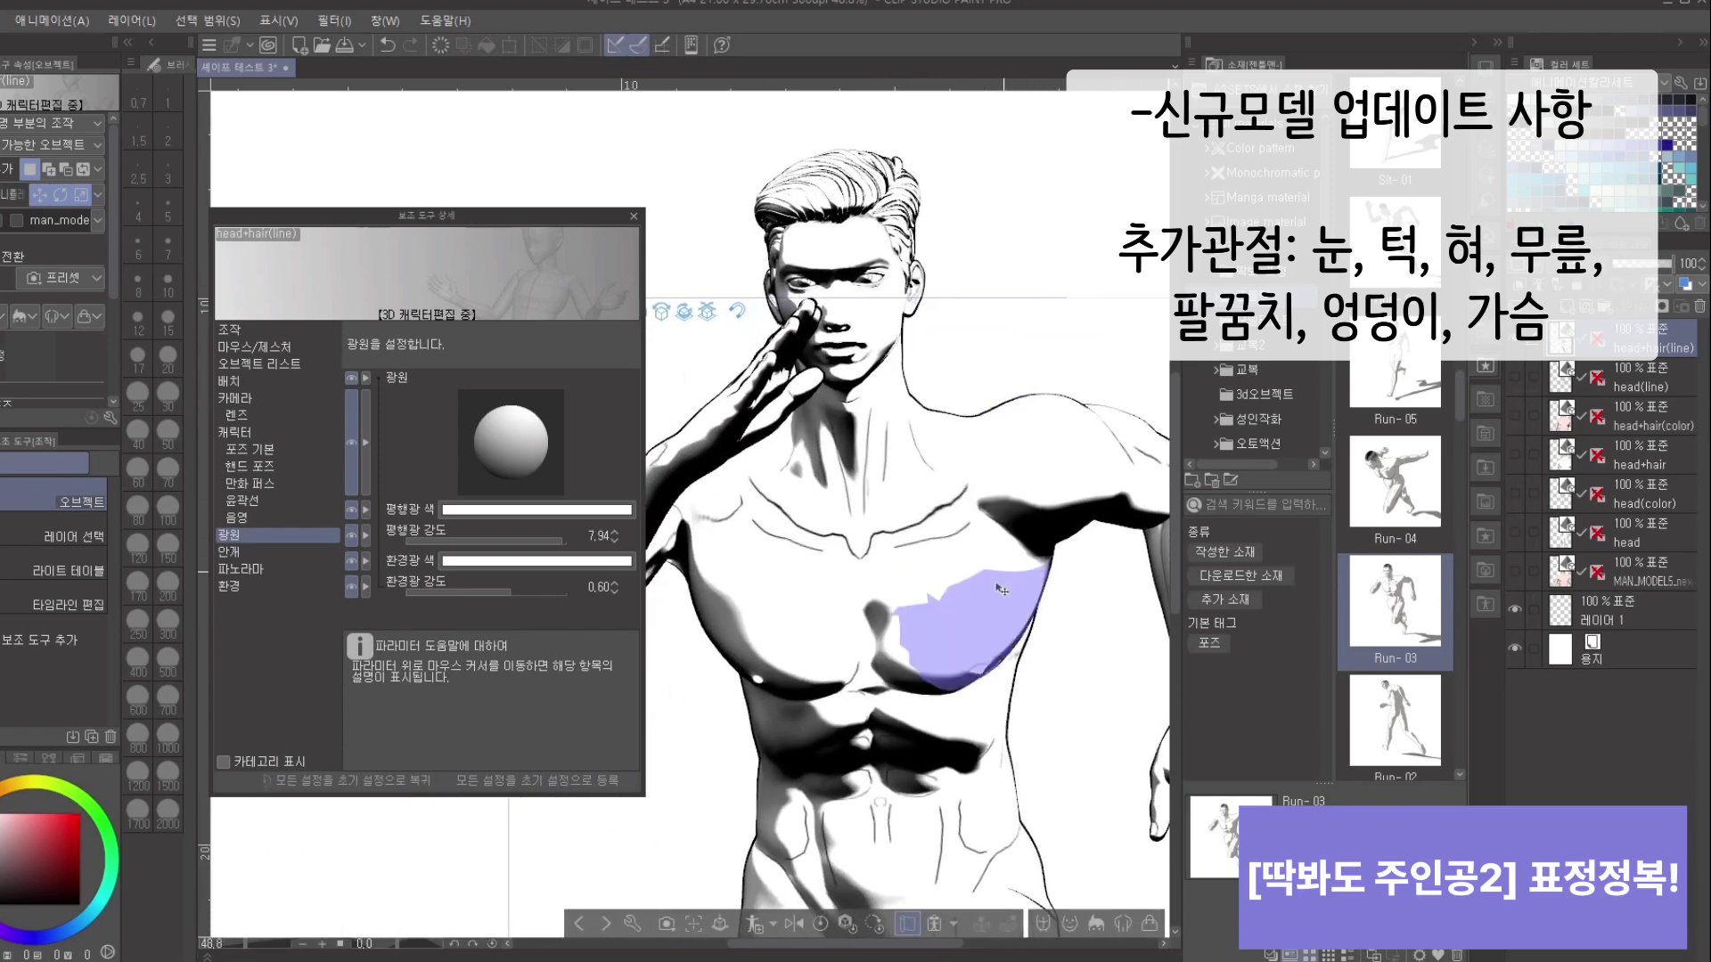
# Step: Select the added chest joint on one pectoral and try rotating it
pyautogui.click(976, 652)
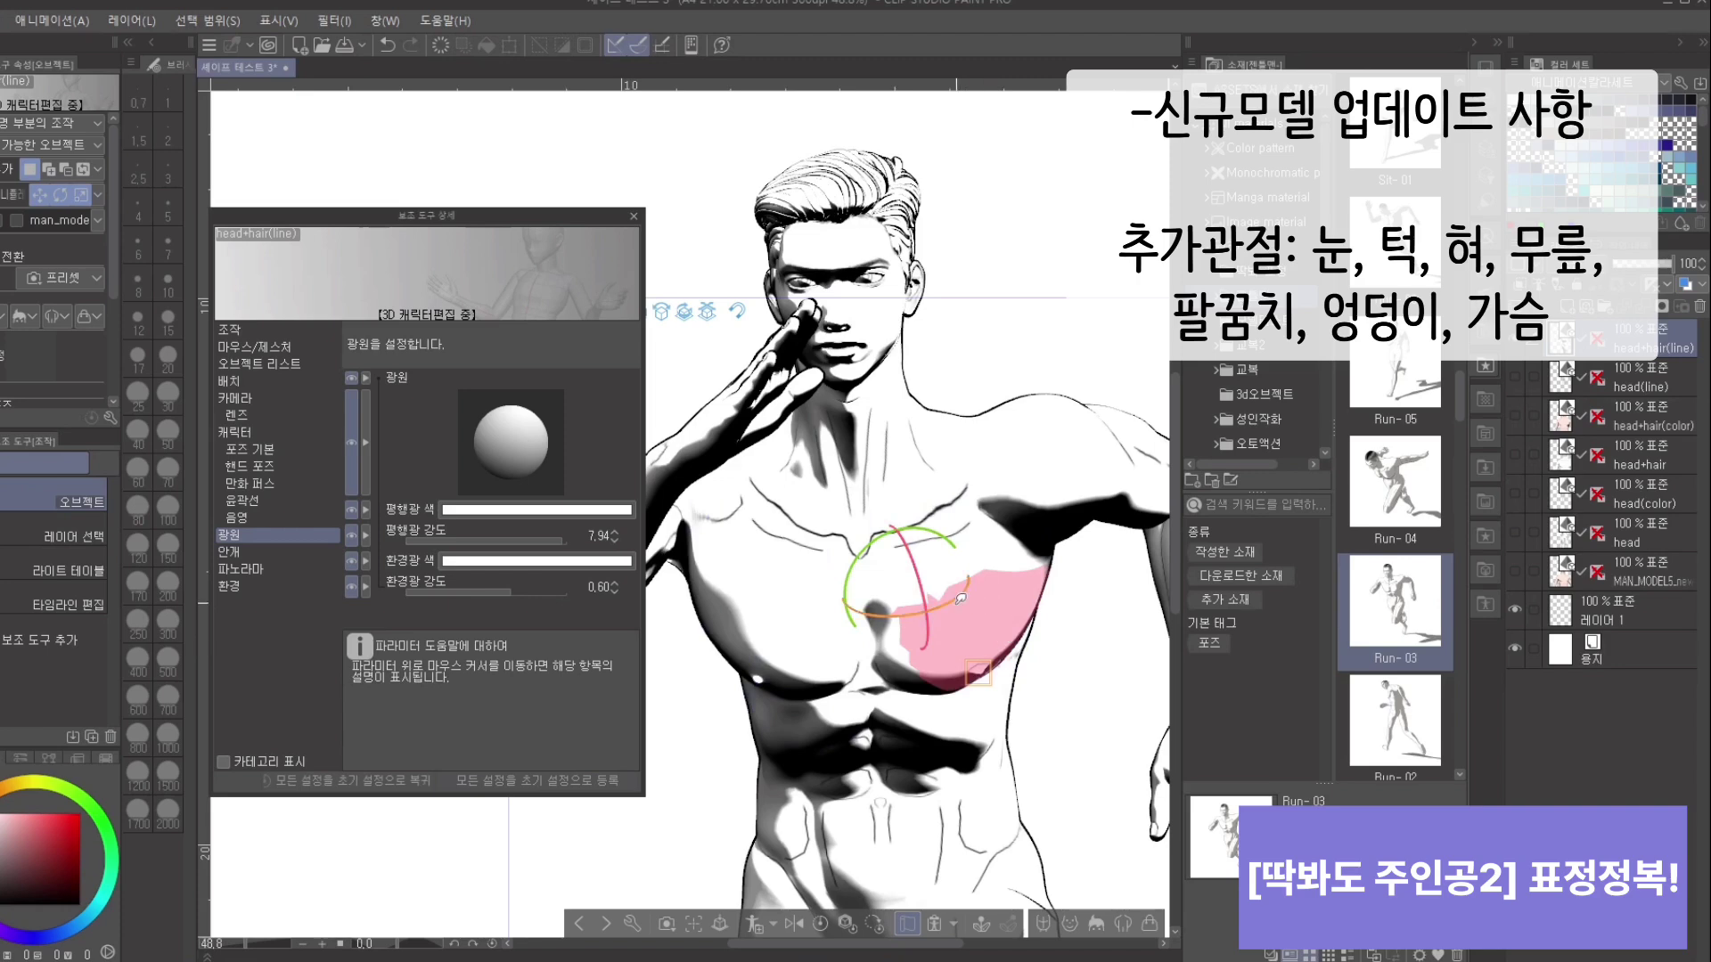
pyautogui.moveTo(857, 592); pyautogui.dragTo(954, 592)
pyautogui.moveTo(1103, 644); pyautogui.dragTo(1058, 569)
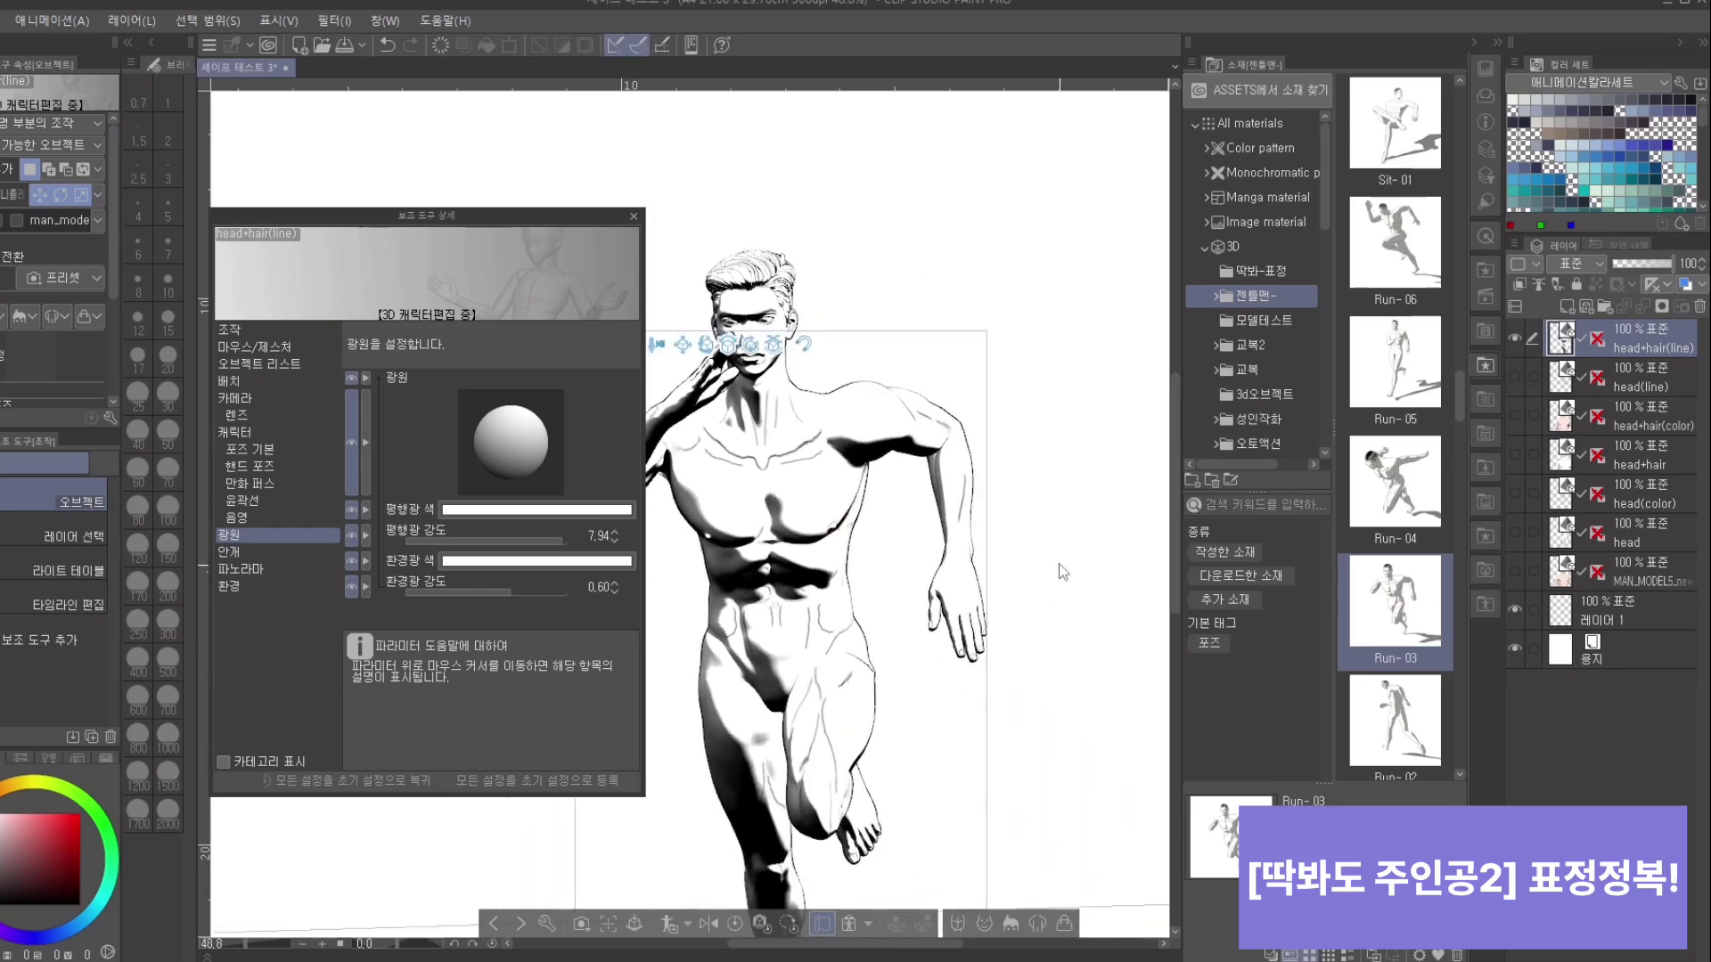
# Step: Frame the running figure's face and redirect the light source so the front of the face is lit
pyautogui.moveTo(1020, 687); pyautogui.dragTo(1009, 709)
pyautogui.scroll(3, 1012, 719)
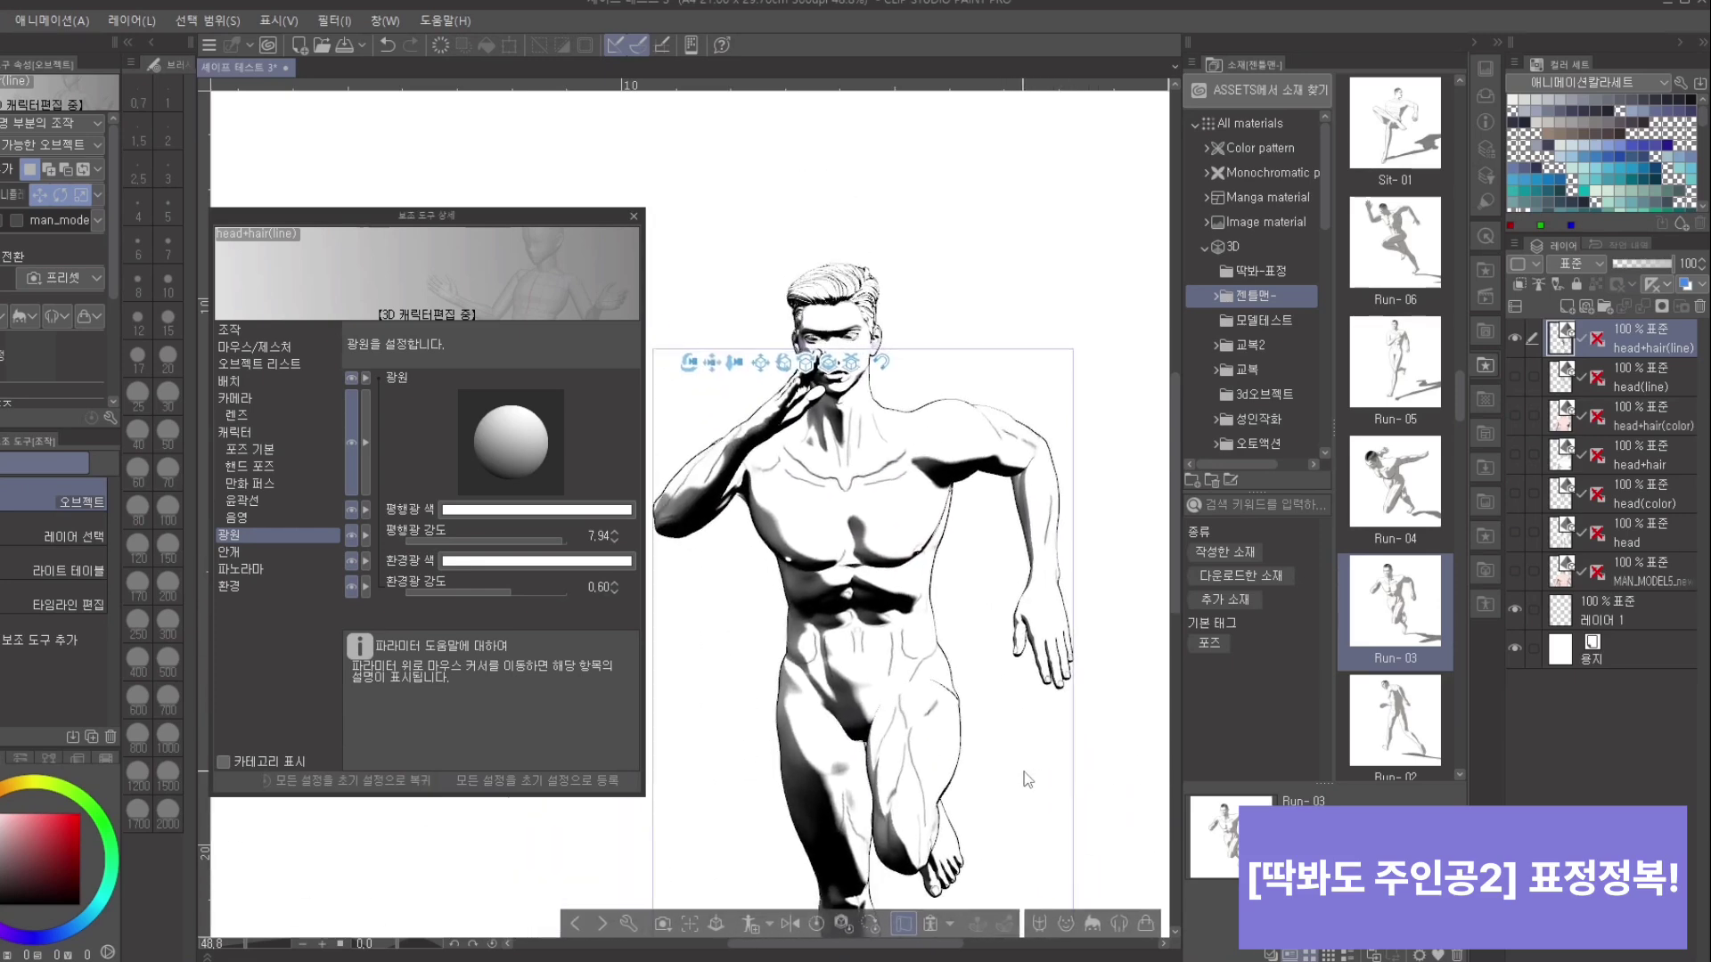
pyautogui.moveTo(1057, 579); pyautogui.dragTo(1047, 587)
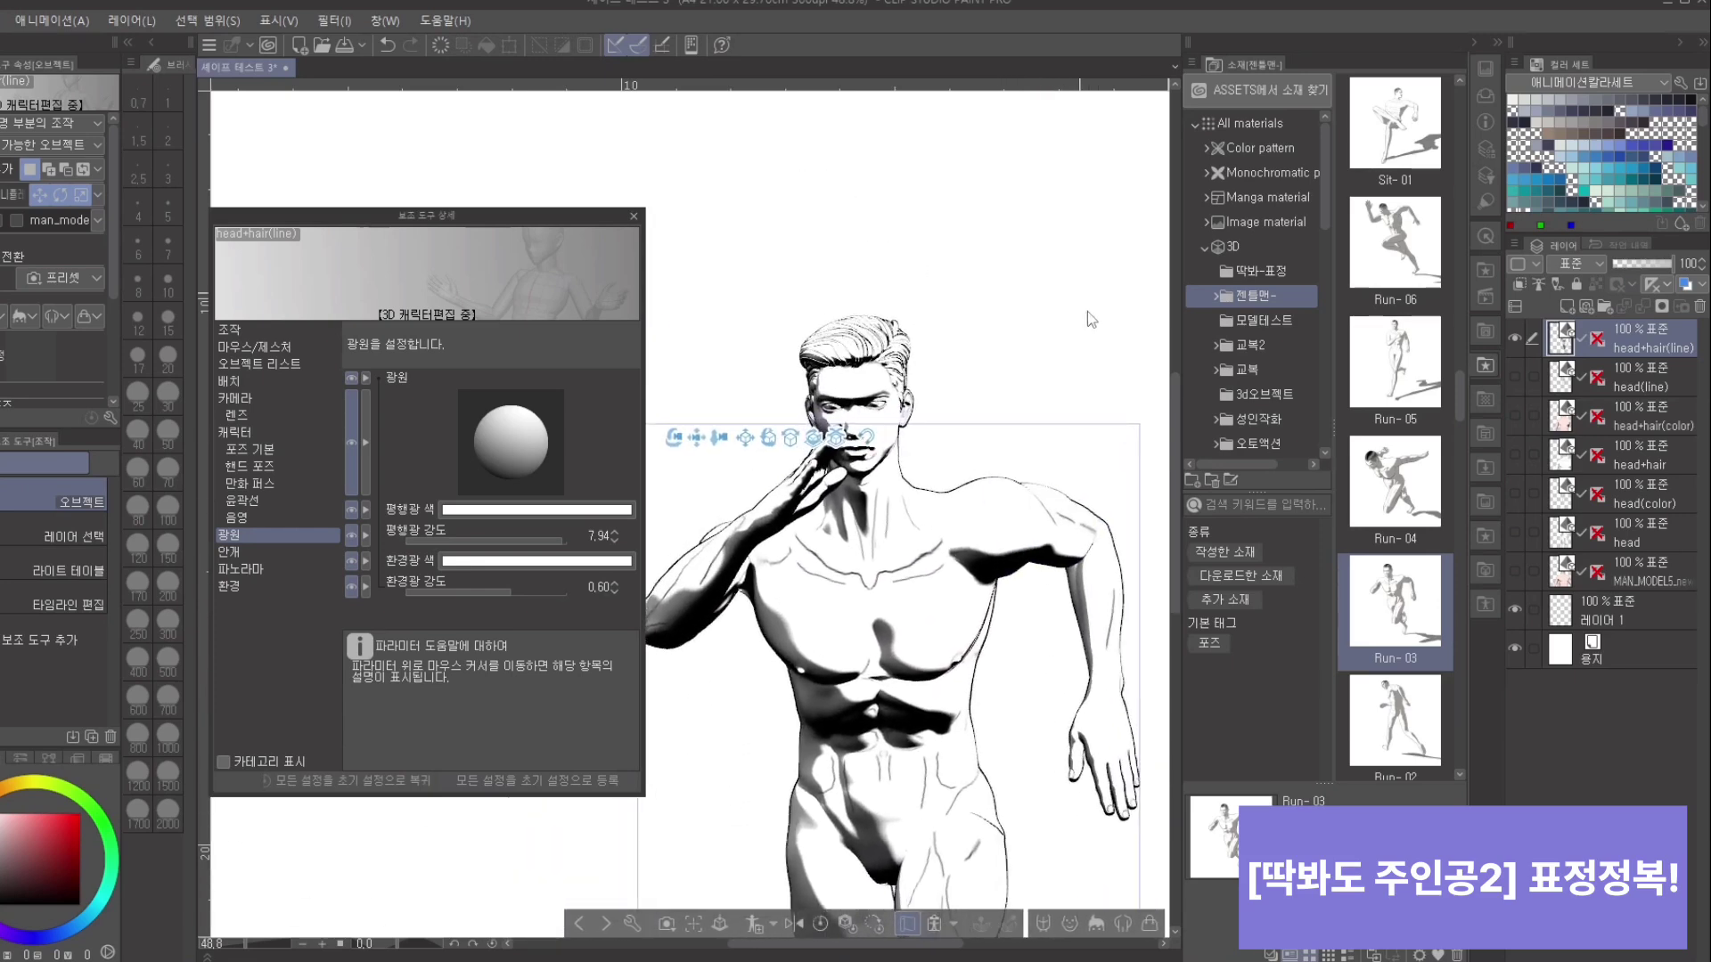
pyautogui.scroll(5, 1088, 316)
pyautogui.moveTo(1158, 321); pyautogui.dragTo(1030, 403)
pyautogui.scroll(-5, 1118, 426)
pyautogui.scroll(3, 1030, 403)
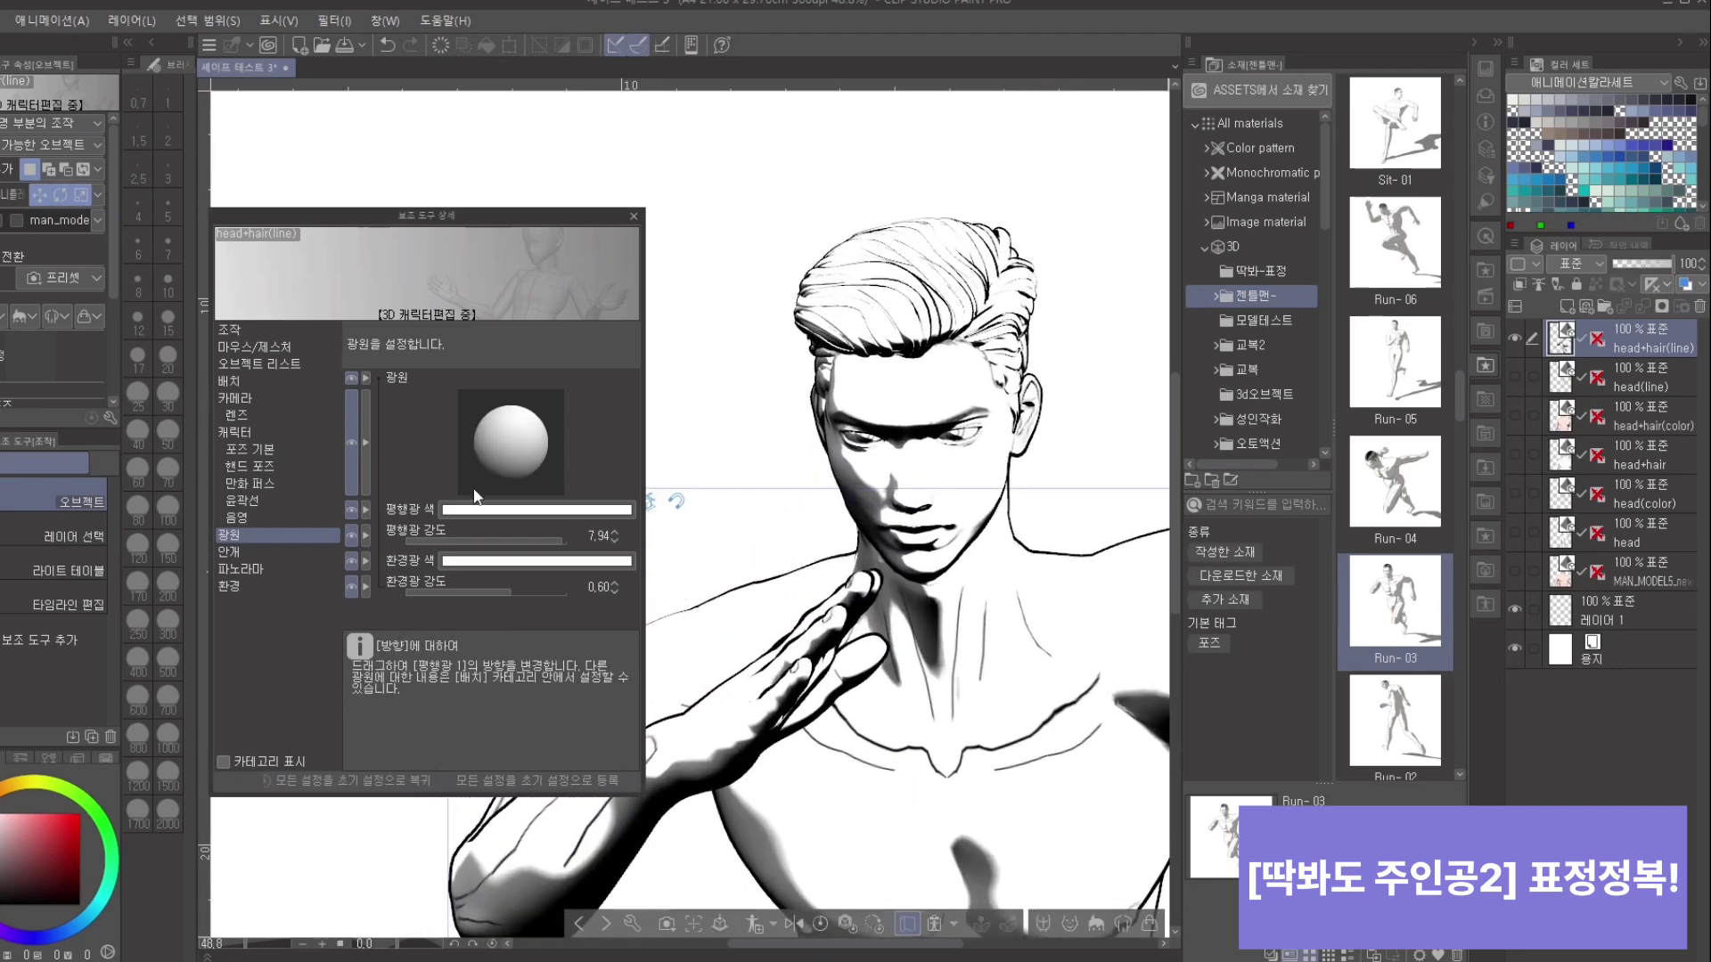
pyautogui.moveTo(506, 452)
pyautogui.mouseDown()
pyautogui.moveTo(430, 462)
pyautogui.moveTo(456, 451)
pyautogui.mouseUp()
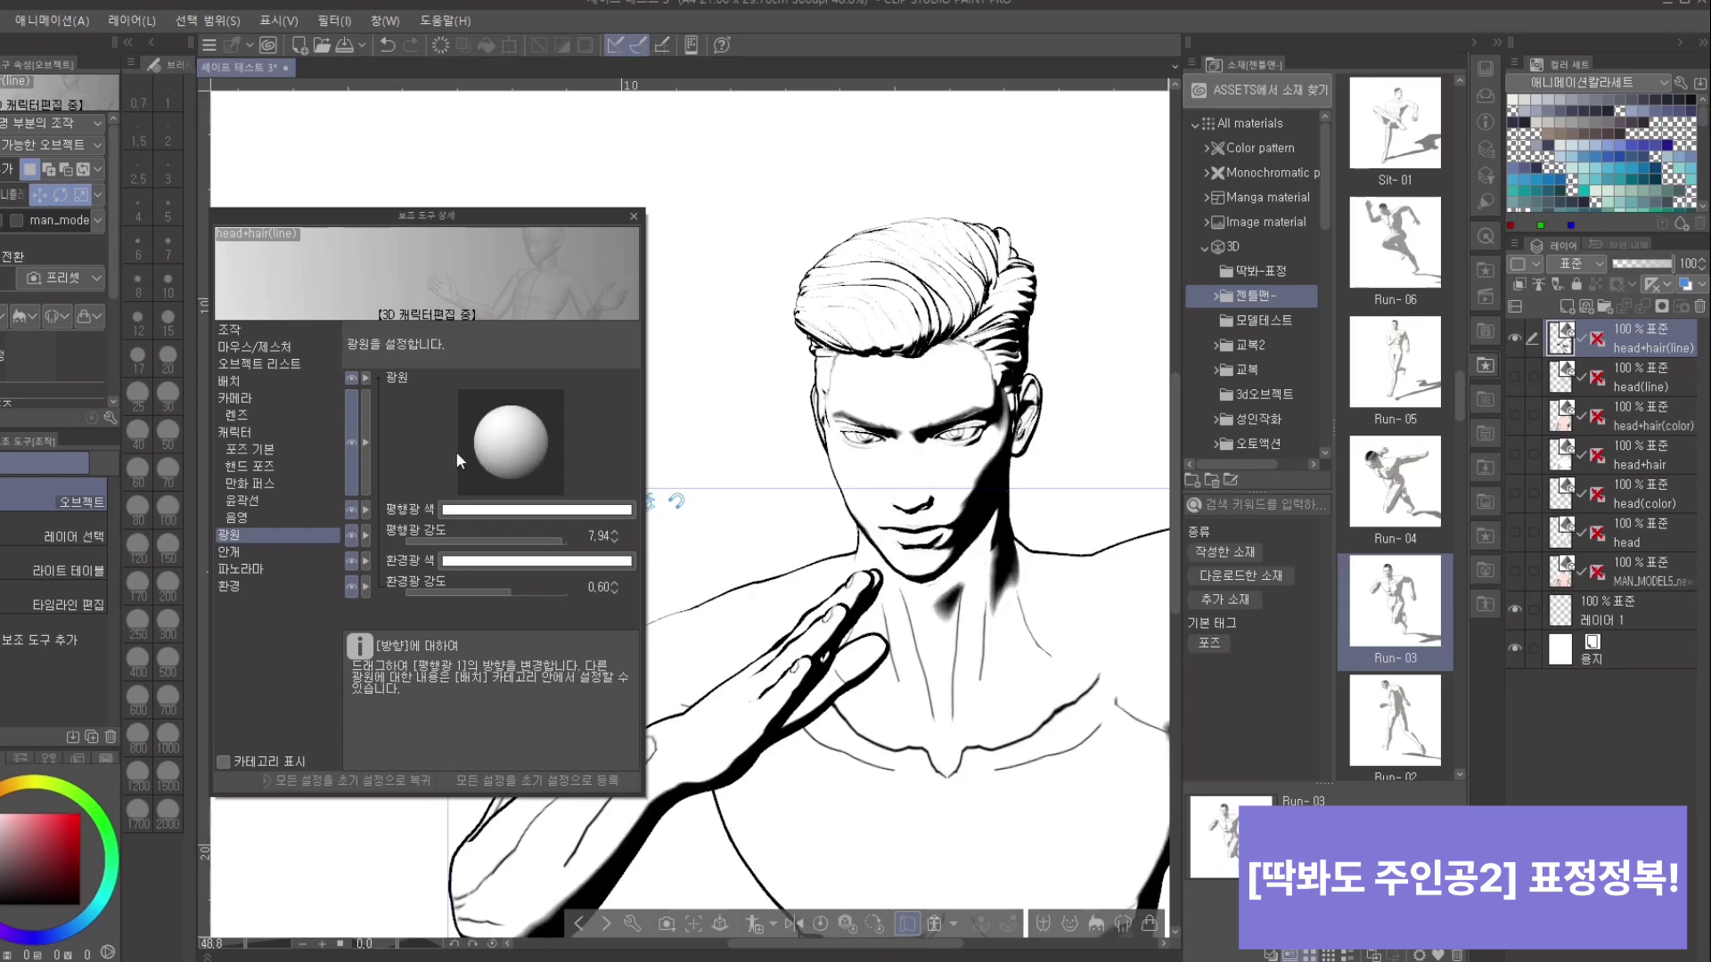
pyautogui.moveTo(693, 406)
pyautogui.mouseDown()
pyautogui.moveTo(695, 443)
pyautogui.moveTo(714, 355)
pyautogui.moveTo(717, 385)
pyautogui.mouseUp()
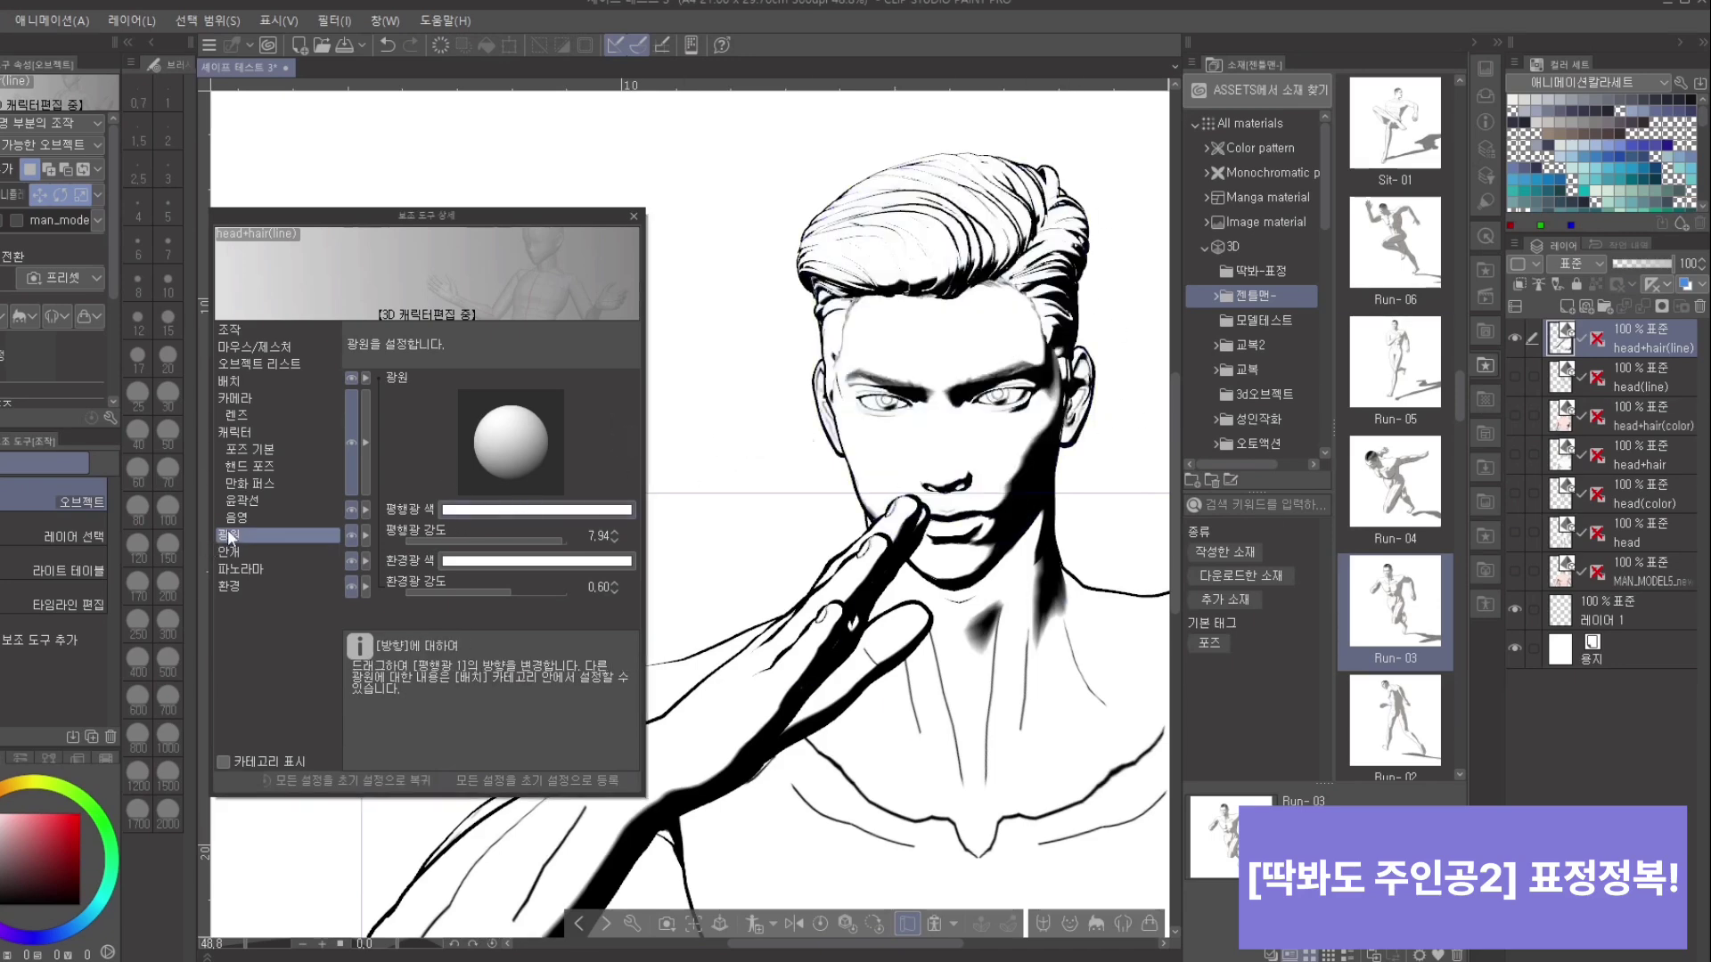
# Step: Turn off the light source influence for the body in its shading settings and for the head in its rendering settings
pyautogui.click(260, 517)
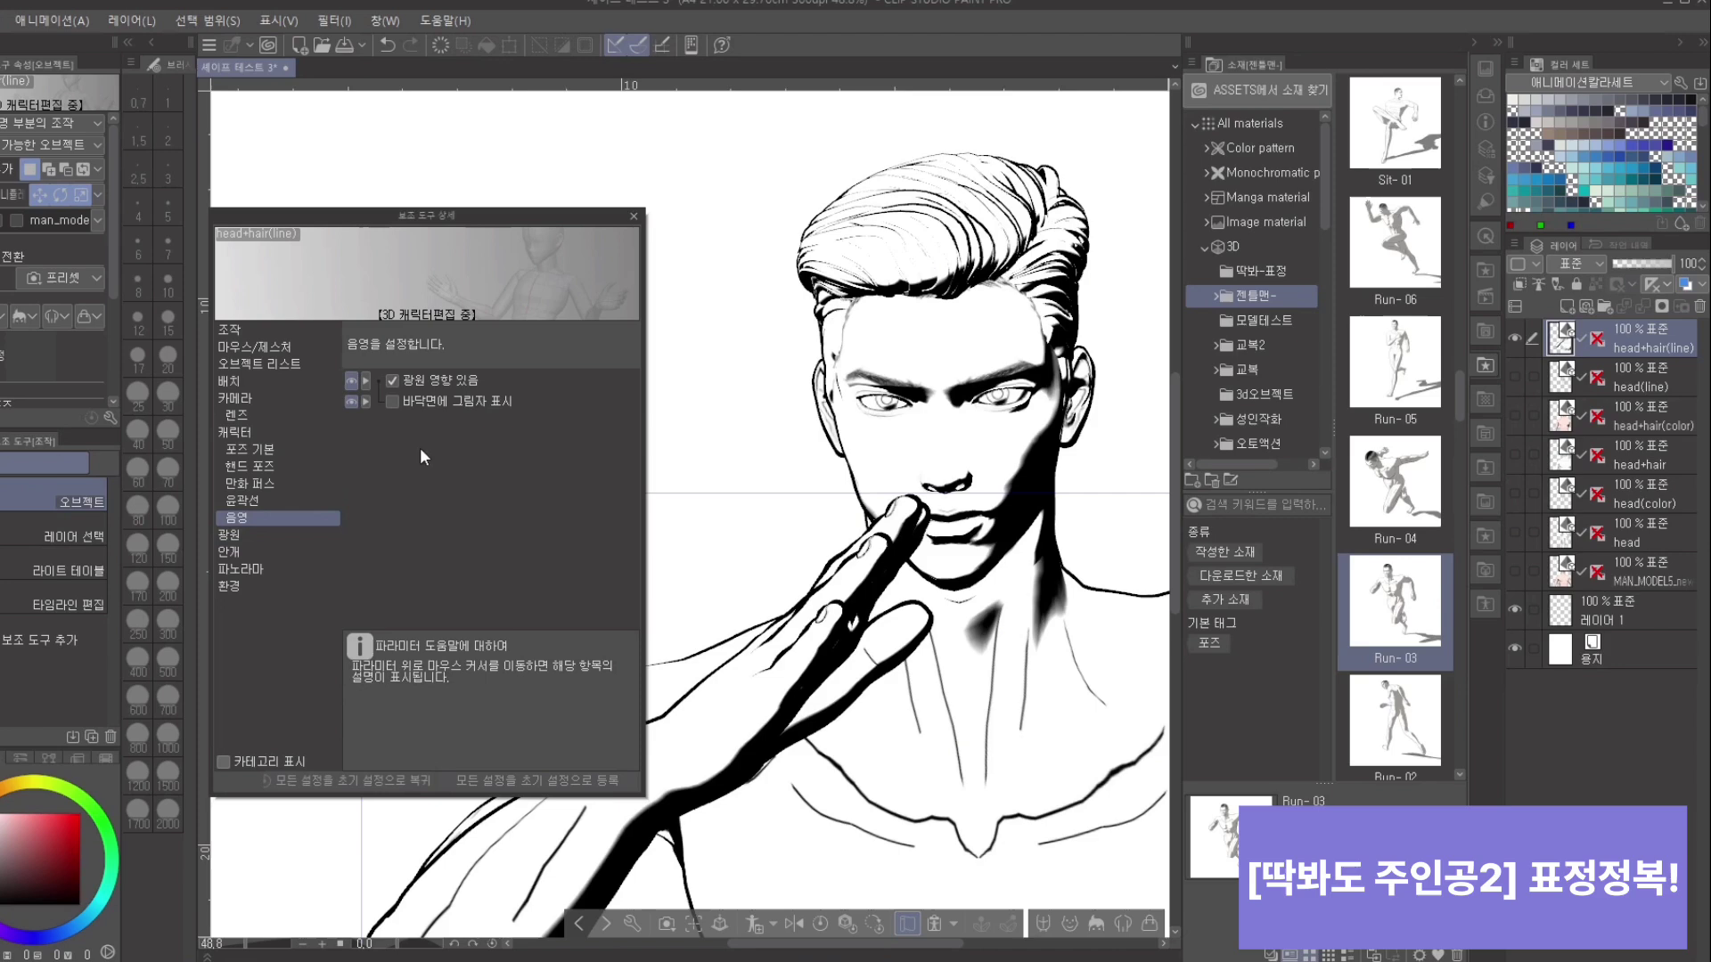
pyautogui.click(392, 380)
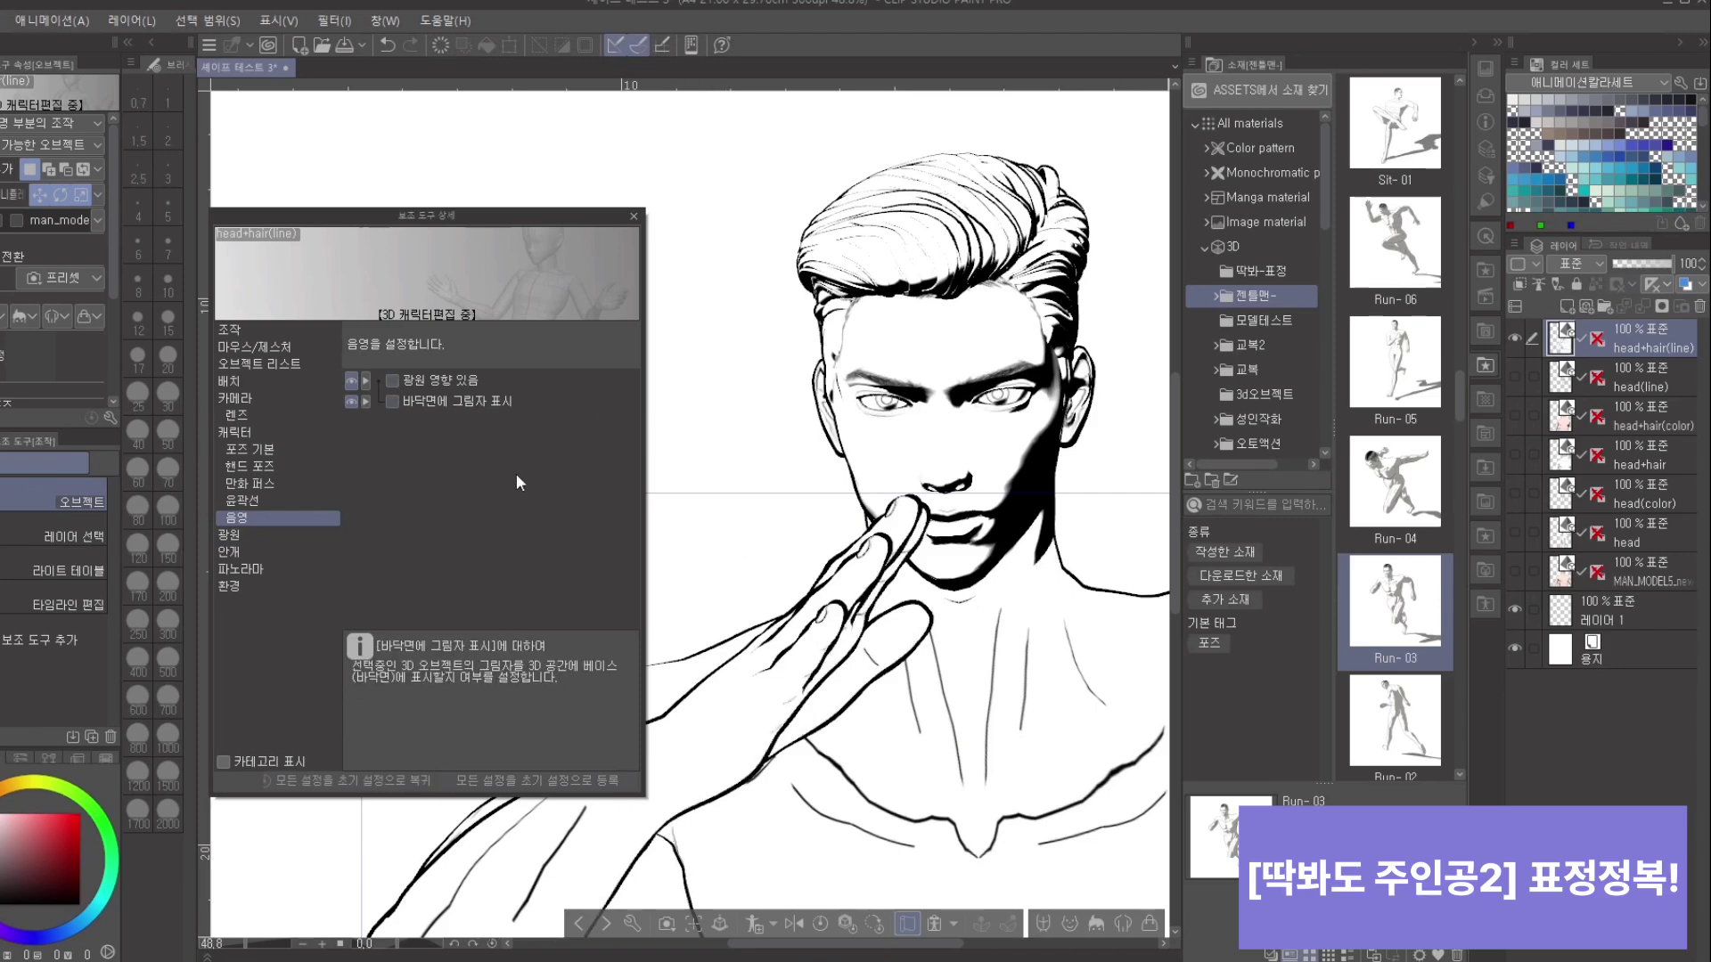
pyautogui.click(998, 383)
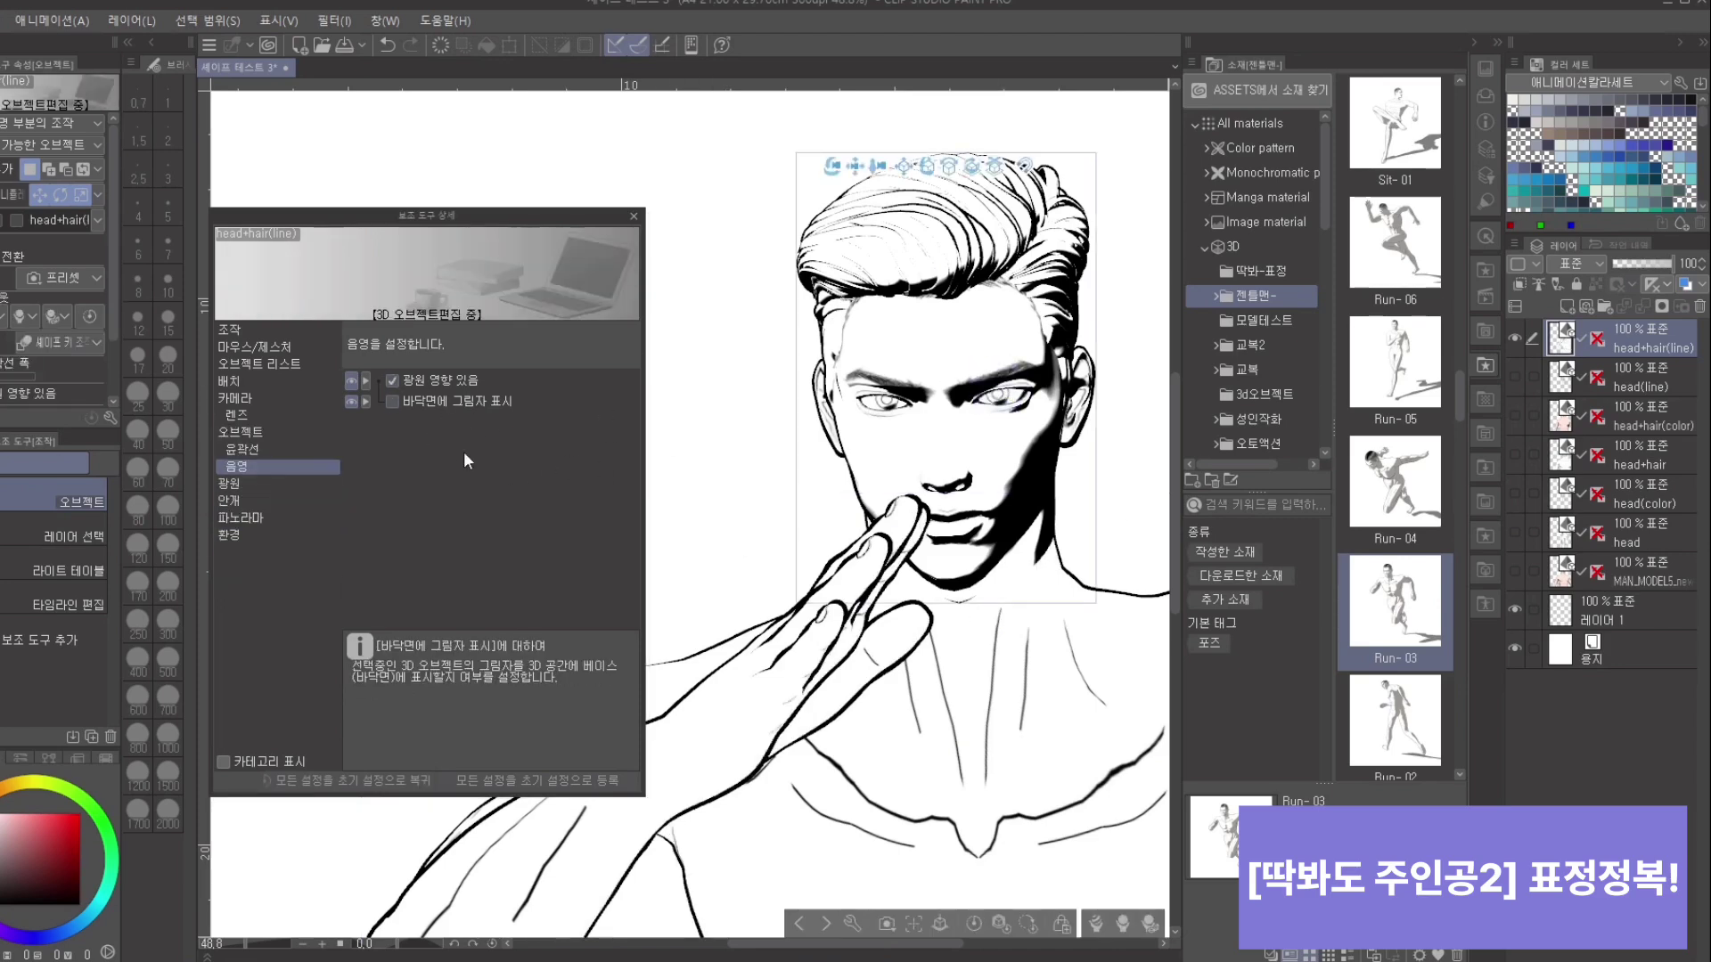
pyautogui.click(225, 533)
pyautogui.click(521, 383)
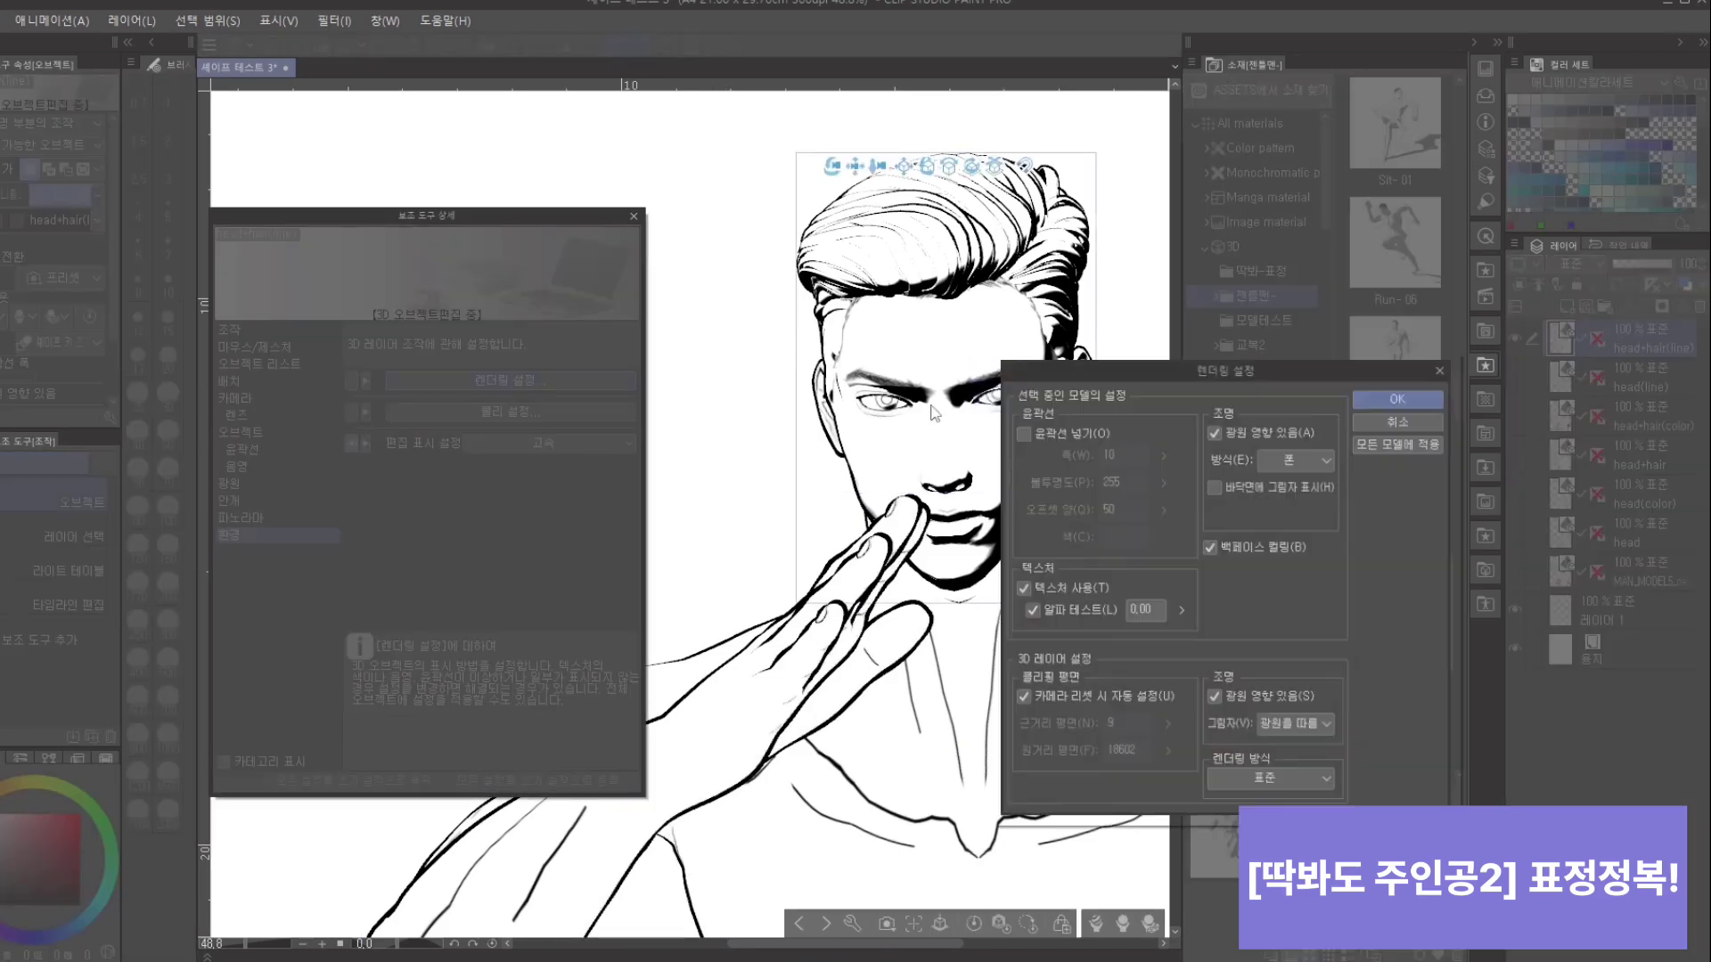
pyautogui.click(1214, 426)
pyautogui.click(1393, 394)
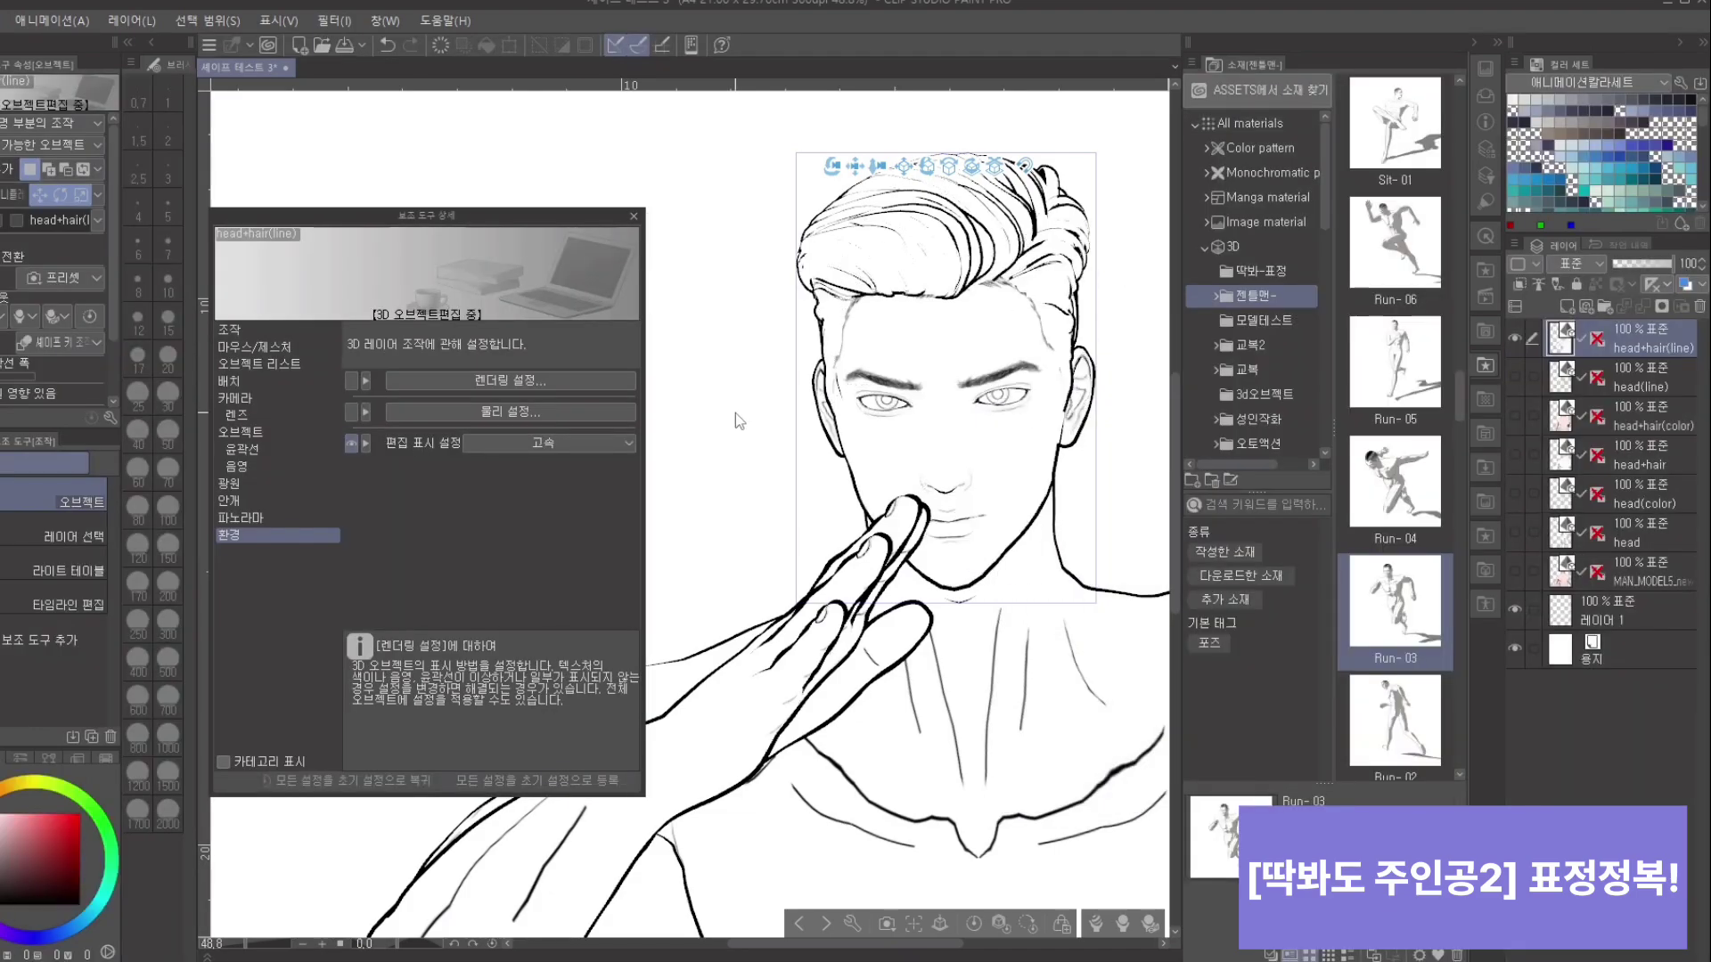
# Step: View the unshaded line figure from the front and from above, and examine the face up close
pyautogui.scroll(-3, 725, 424)
pyautogui.scroll(-3, 1114, 355)
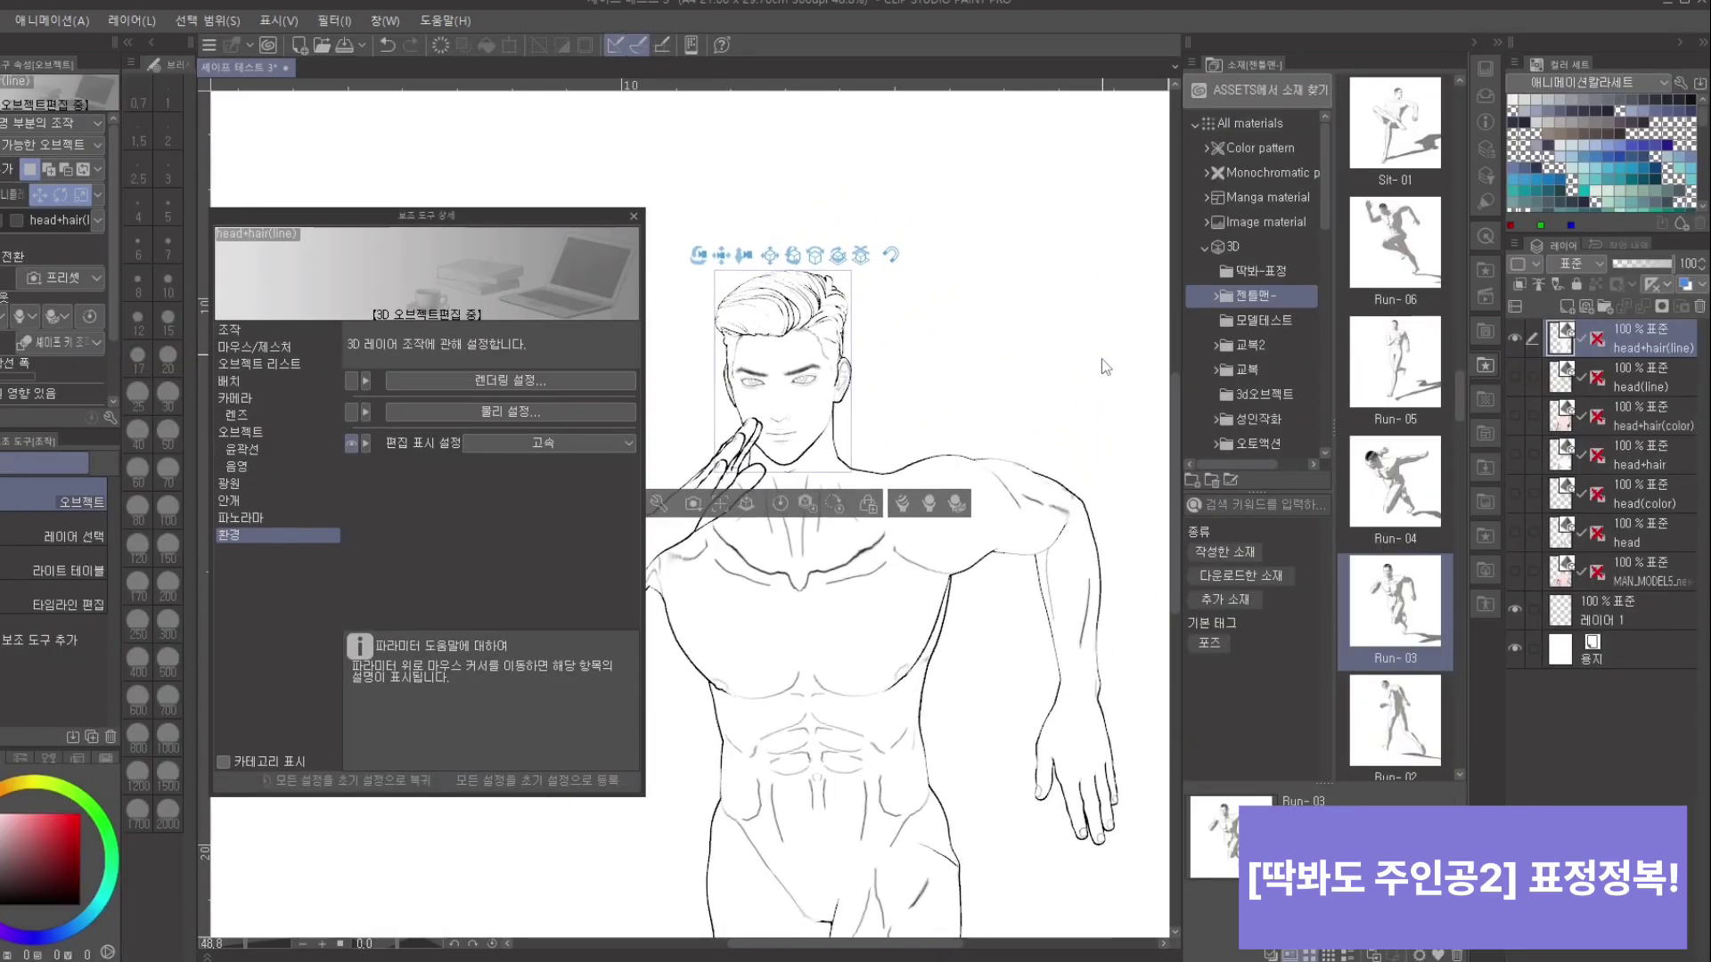
pyautogui.moveTo(1130, 282); pyautogui.dragTo(1144, 376)
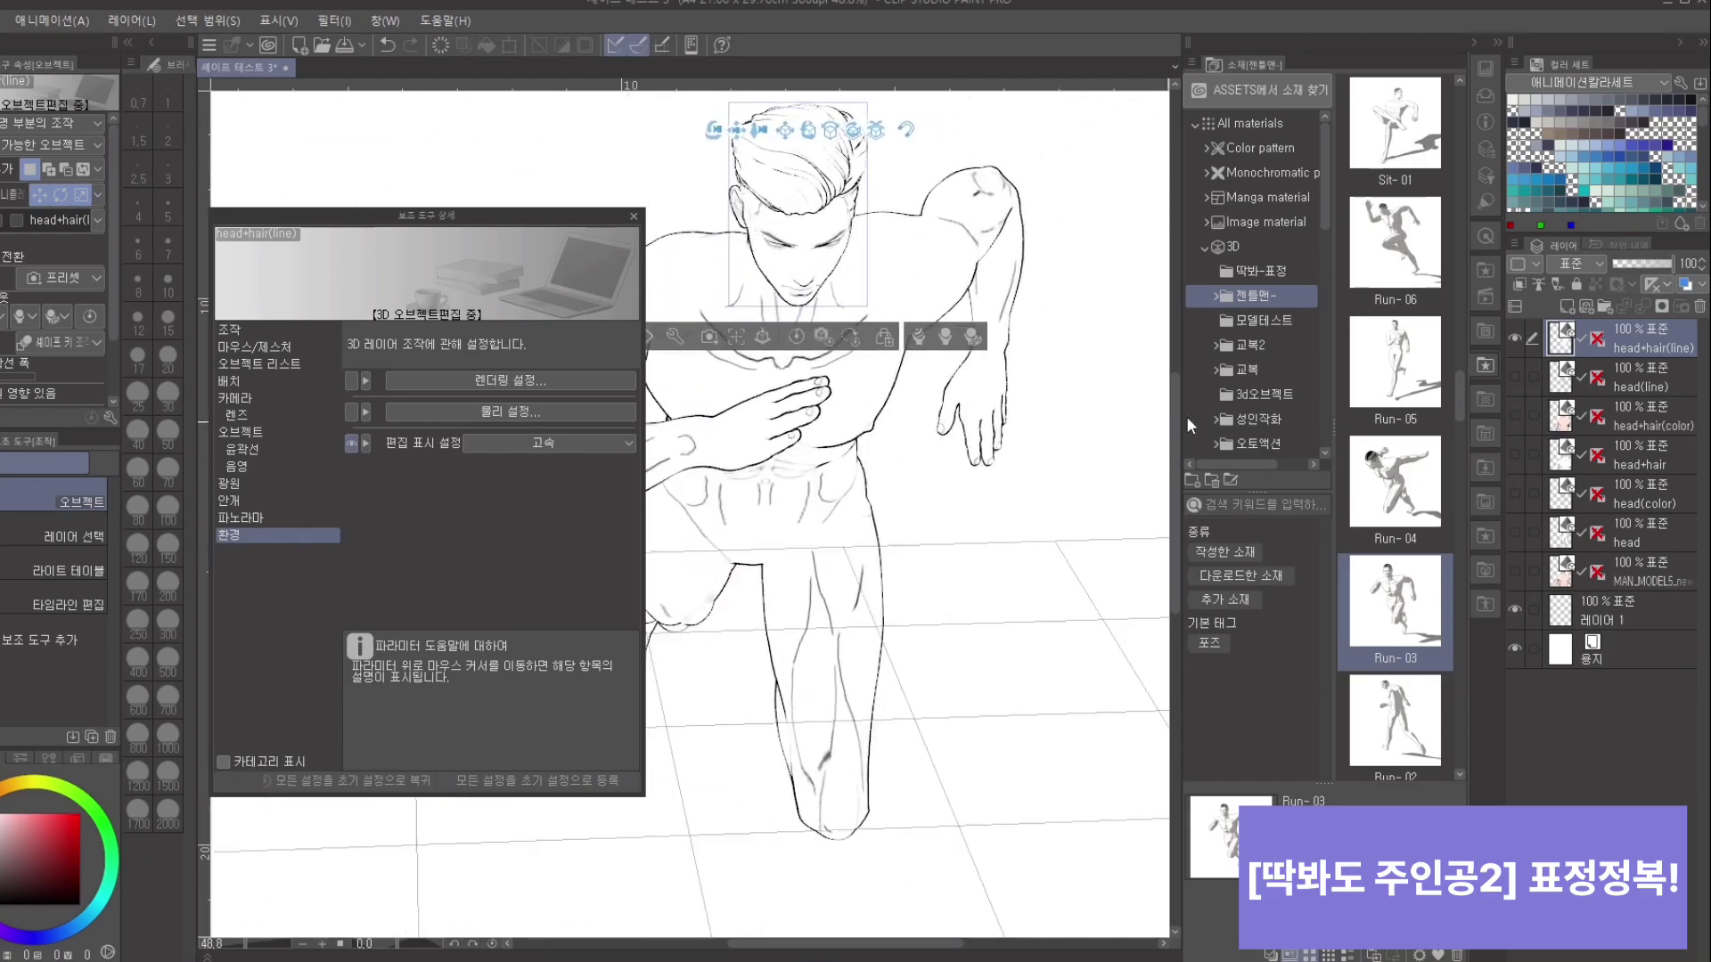
pyautogui.moveTo(777, 343); pyautogui.dragTo(1163, 630)
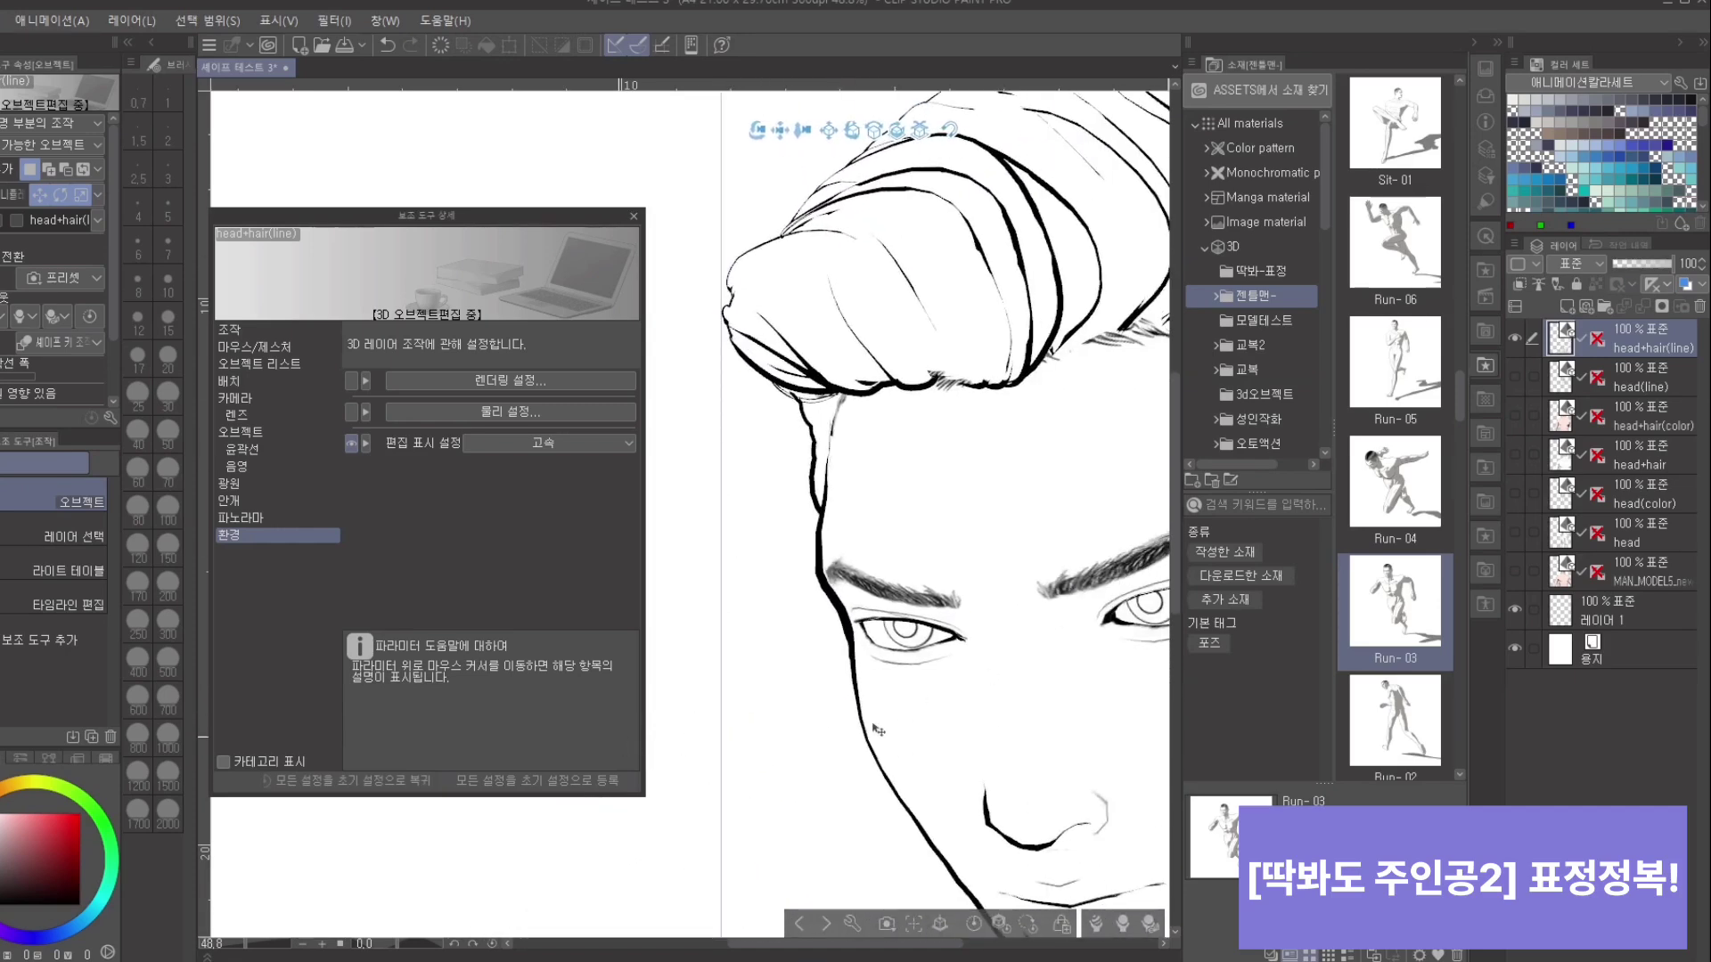
pyautogui.moveTo(878, 730); pyautogui.dragTo(1098, 412)
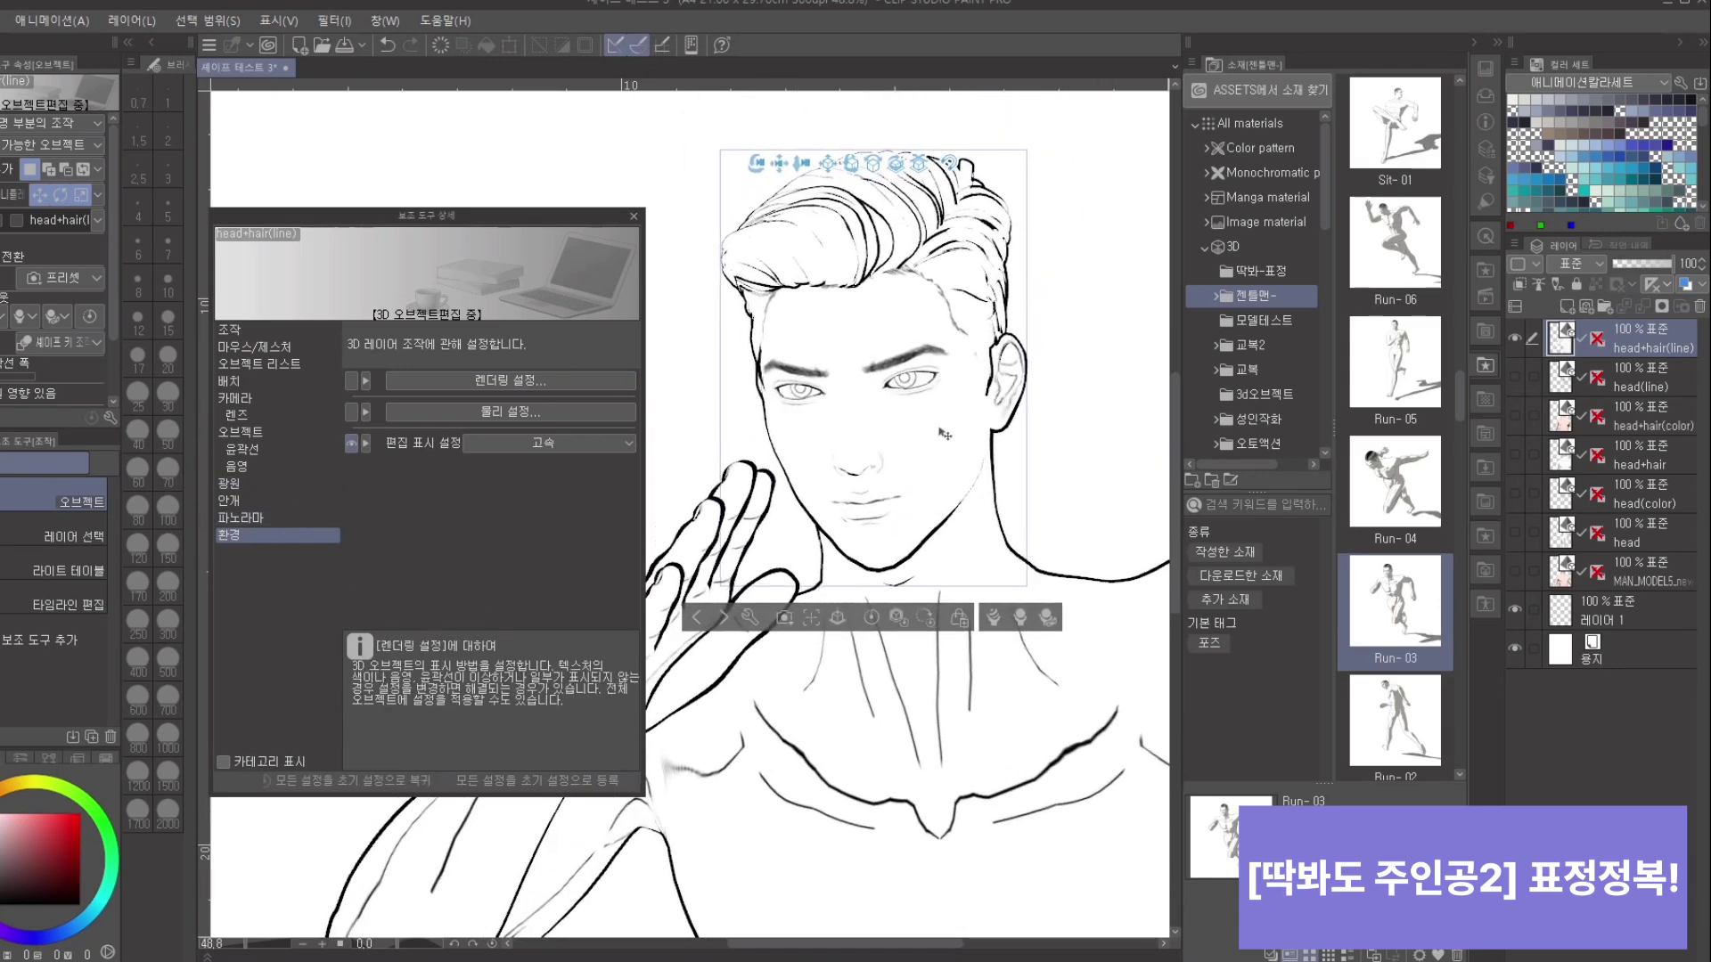
# Step: Select the head of the line figure and show its object settings
pyautogui.click(958, 403)
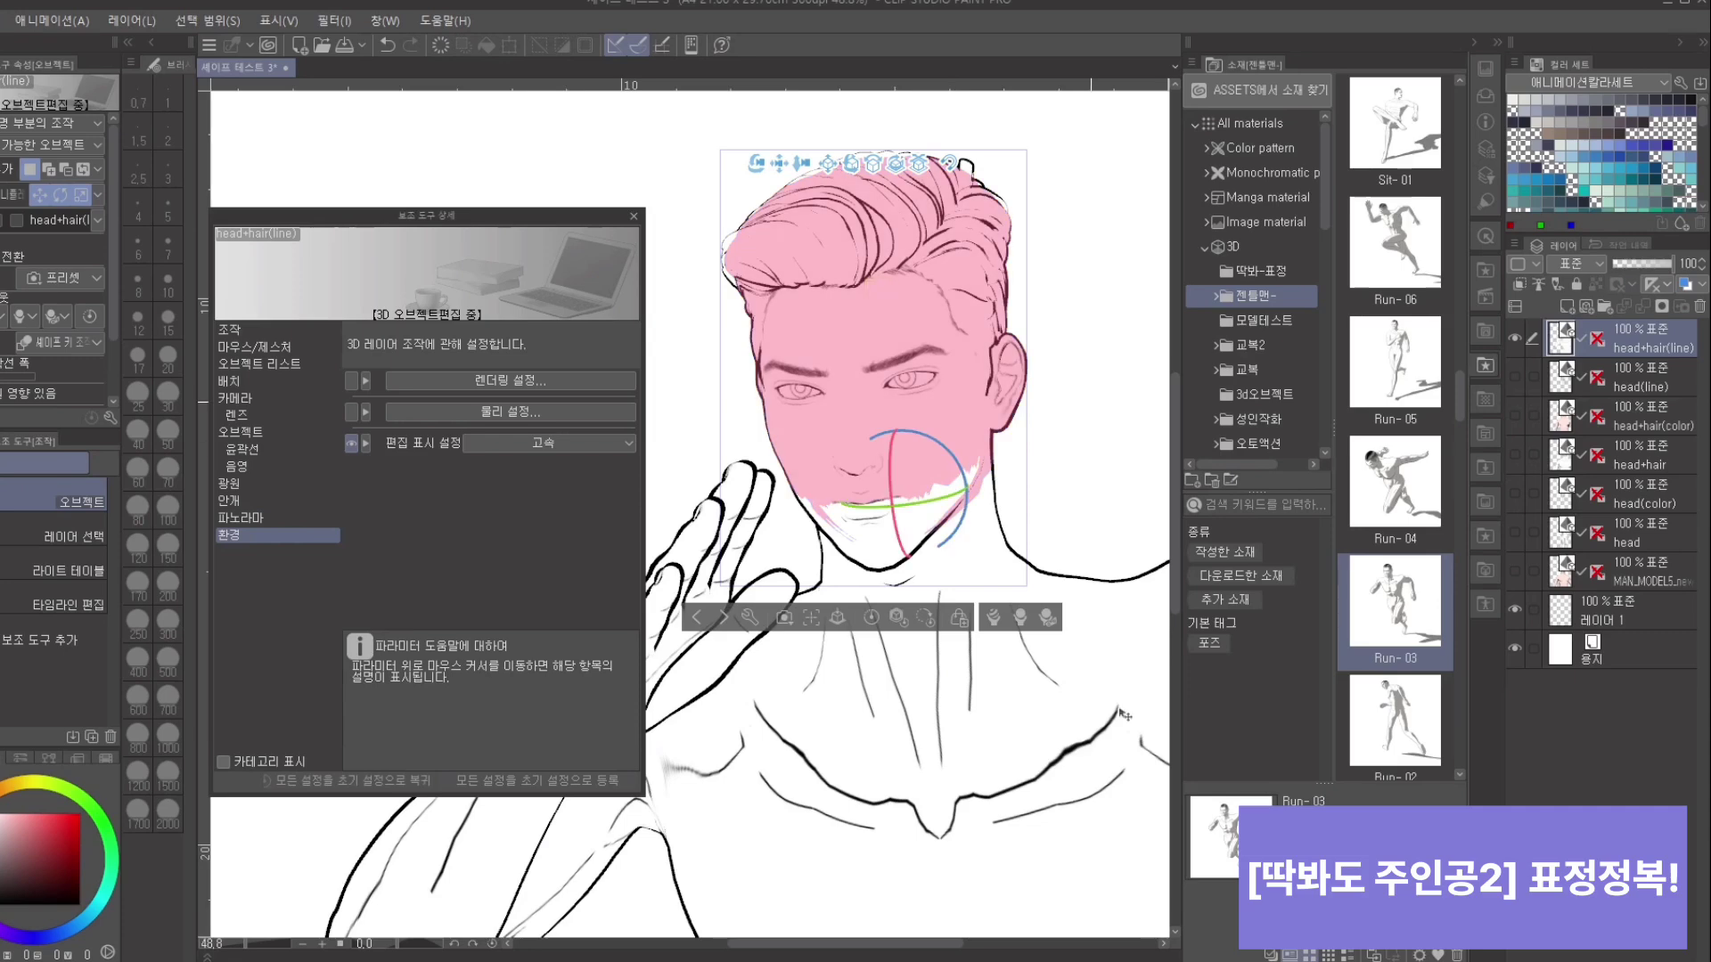
pyautogui.click(1062, 798)
pyautogui.click(984, 393)
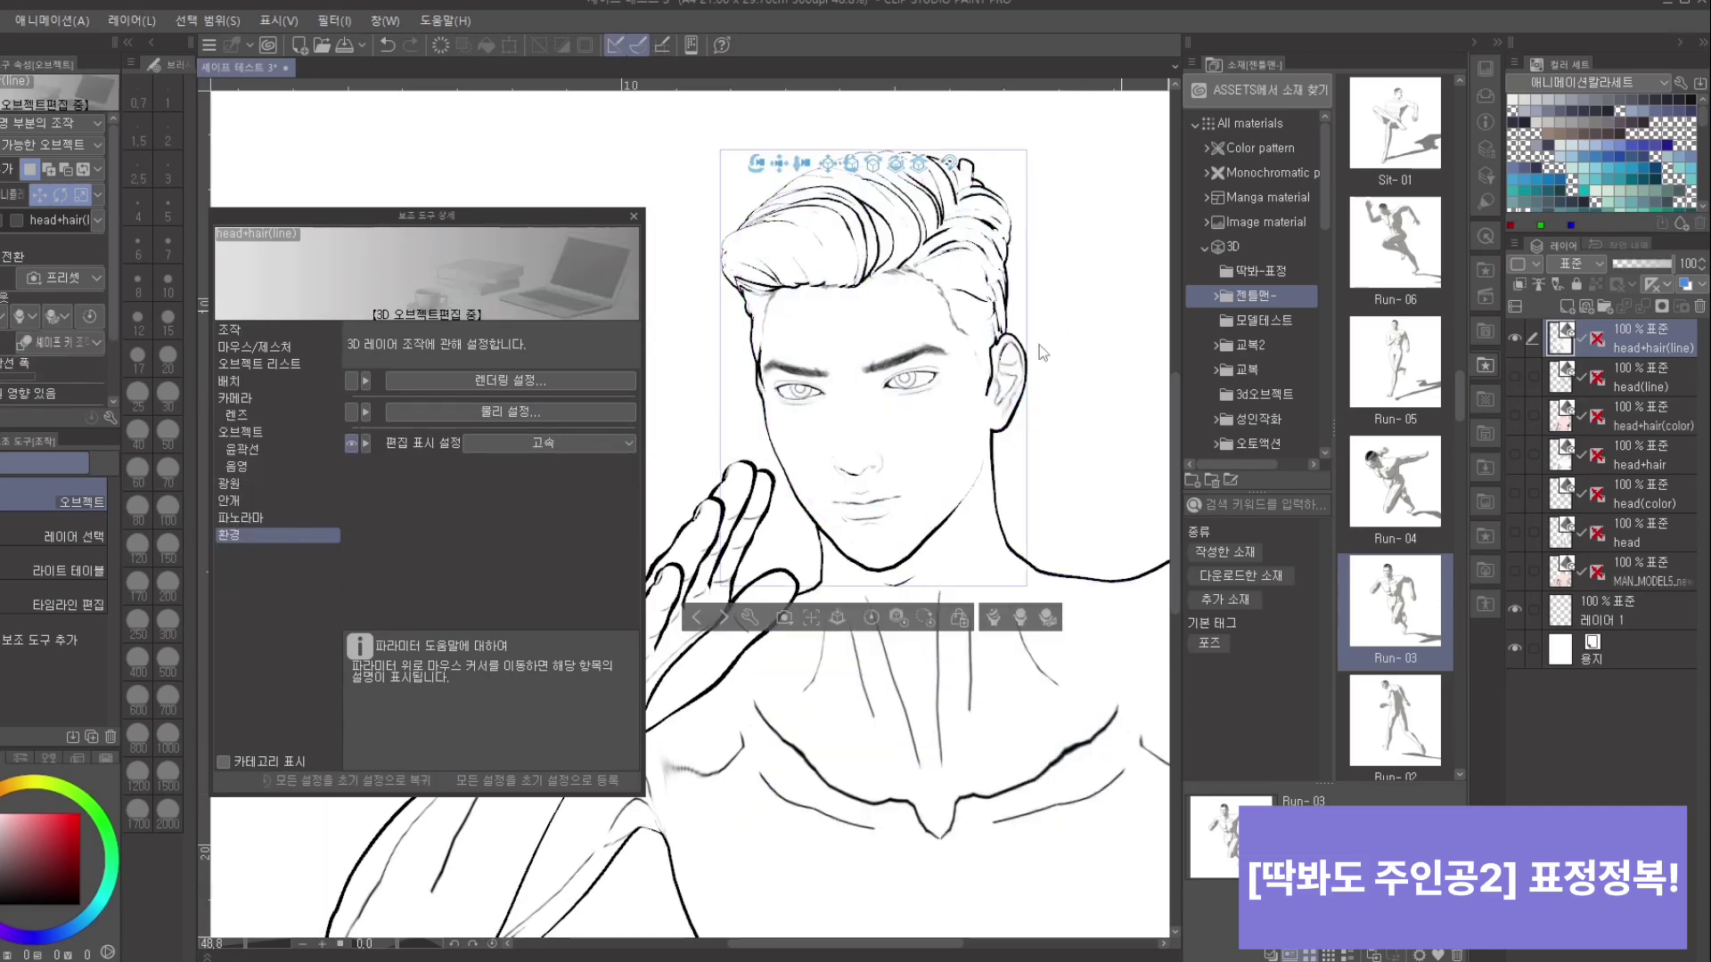
pyautogui.click(1046, 300)
pyautogui.click(980, 374)
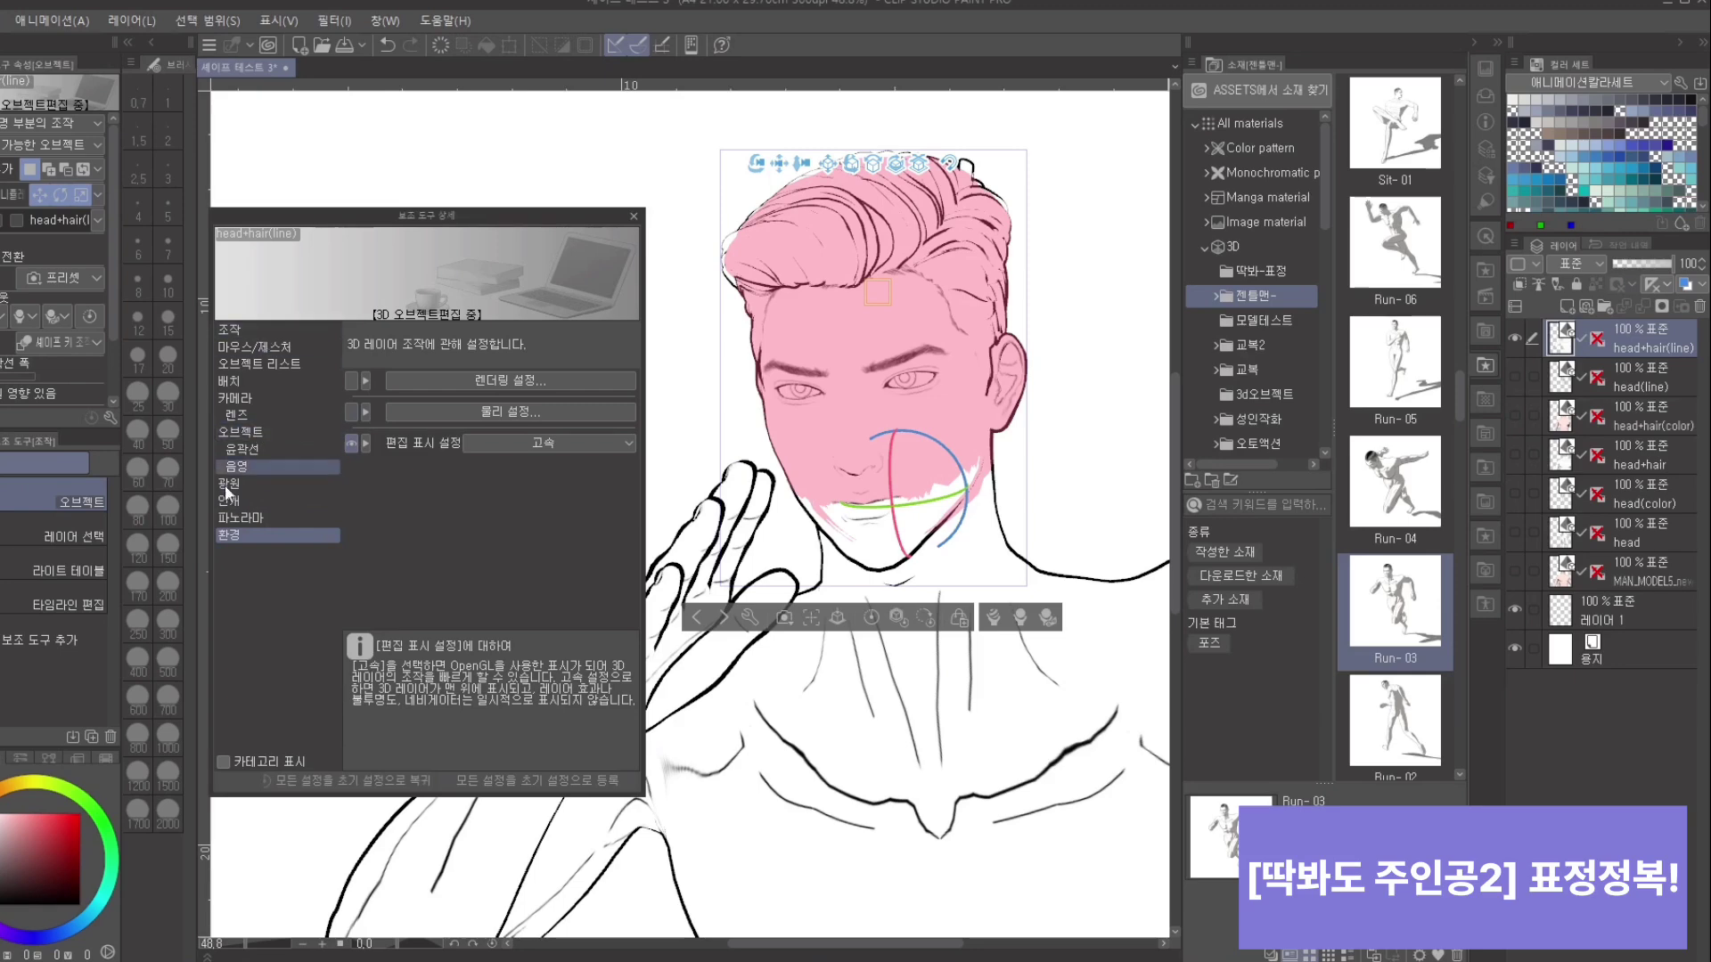
pyautogui.click(242, 431)
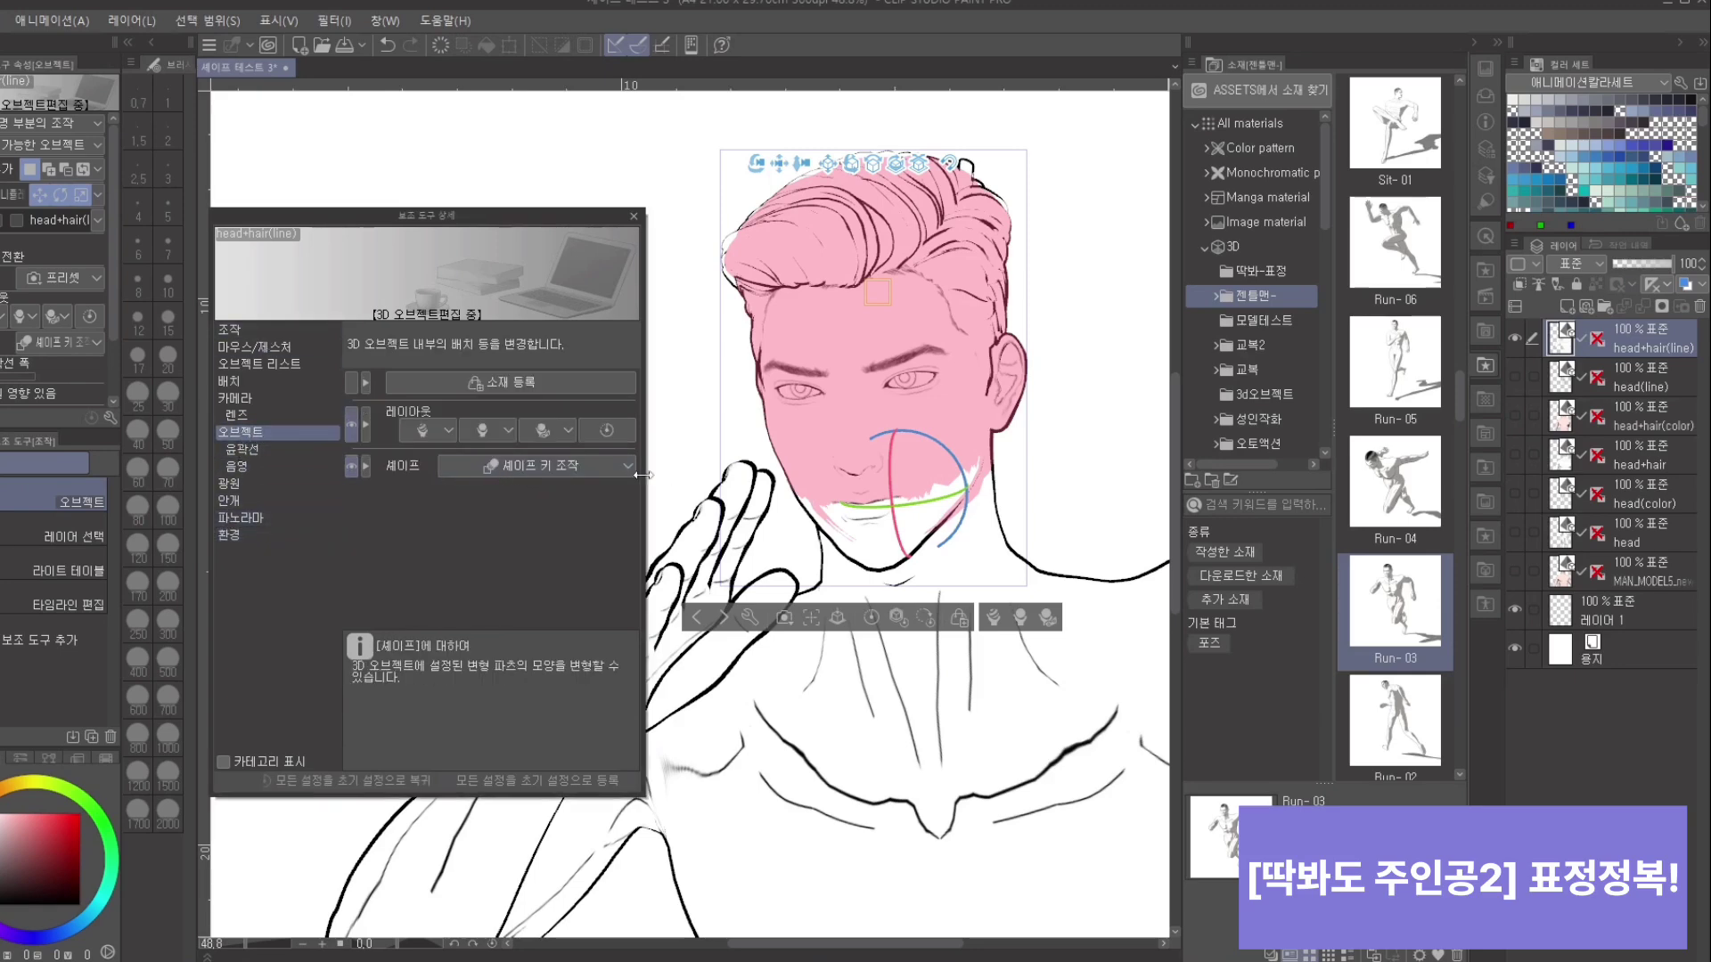
# Step: Open the head's shape key controls, try the 1.smile and 3.boredom keys, and return them to 0
pyautogui.click(580, 469)
pyautogui.click(1118, 452)
pyautogui.click(542, 473)
pyautogui.moveTo(498, 501); pyautogui.dragTo(442, 586)
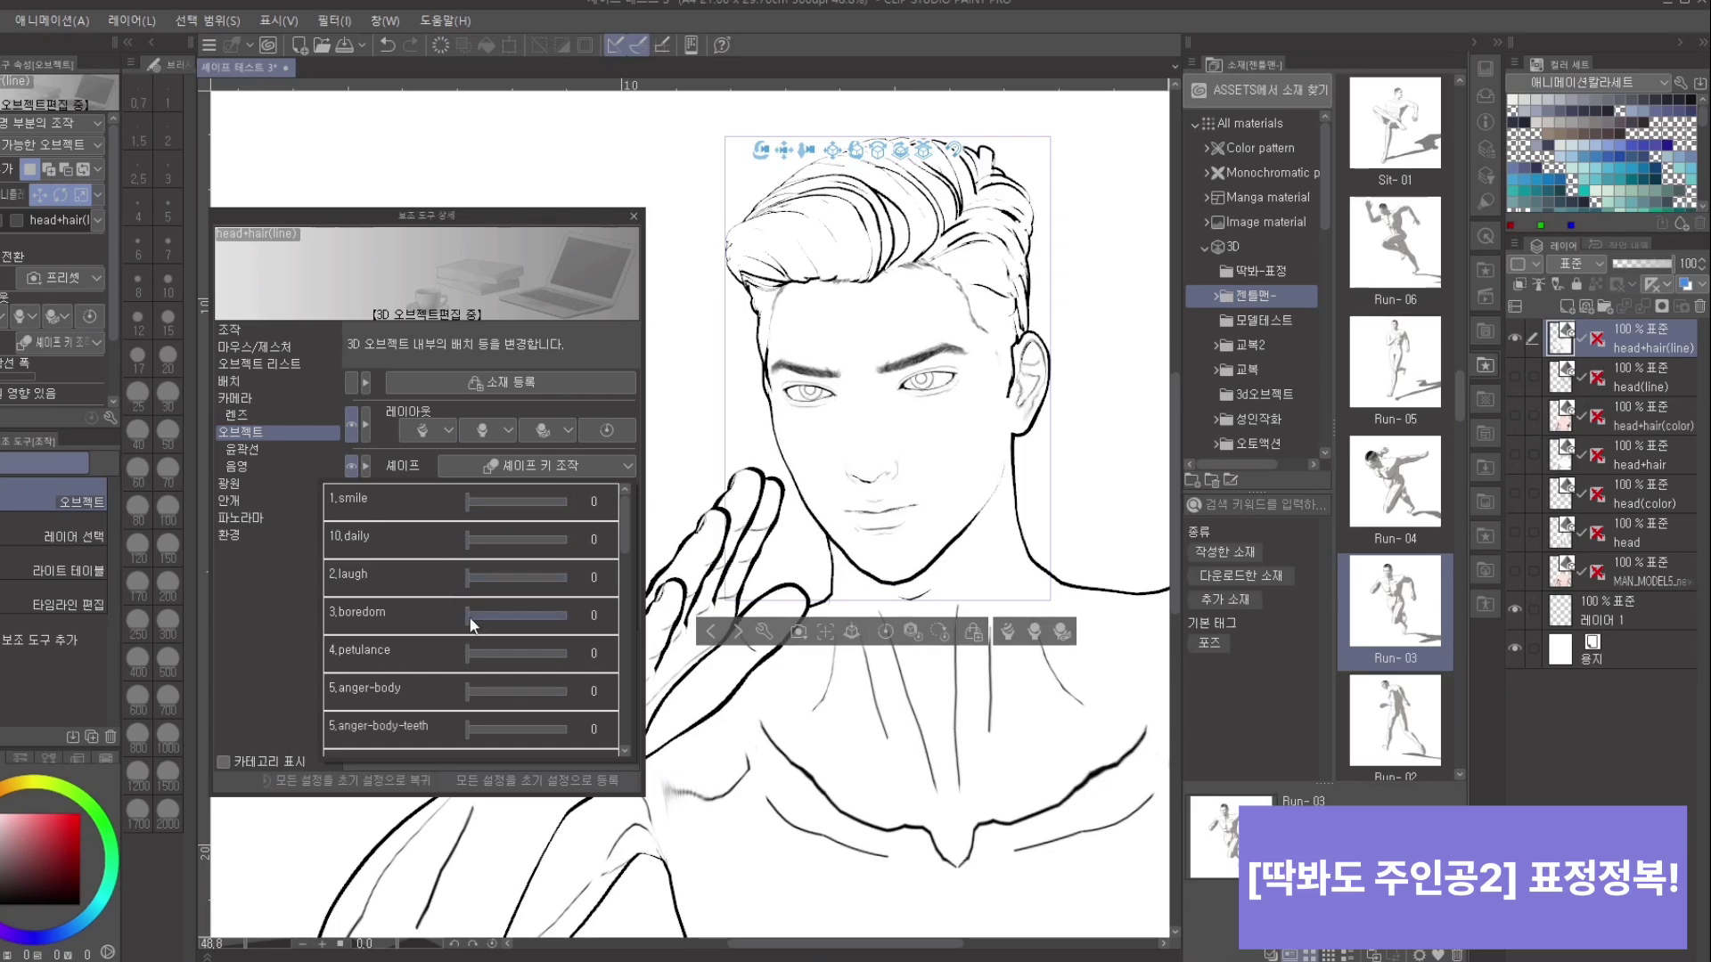
pyautogui.moveTo(469, 615)
pyautogui.mouseDown()
pyautogui.moveTo(602, 611)
pyautogui.moveTo(446, 622)
pyautogui.mouseUp()
pyautogui.moveTo(624, 519)
pyautogui.mouseDown()
pyautogui.moveTo(622, 541)
pyautogui.moveTo(630, 495)
pyautogui.mouseUp()
pyautogui.click(1109, 402)
# Step: Reframe the head of the line figure and set its 10.daily shape key to 100
pyautogui.scroll(-4, 1130, 458)
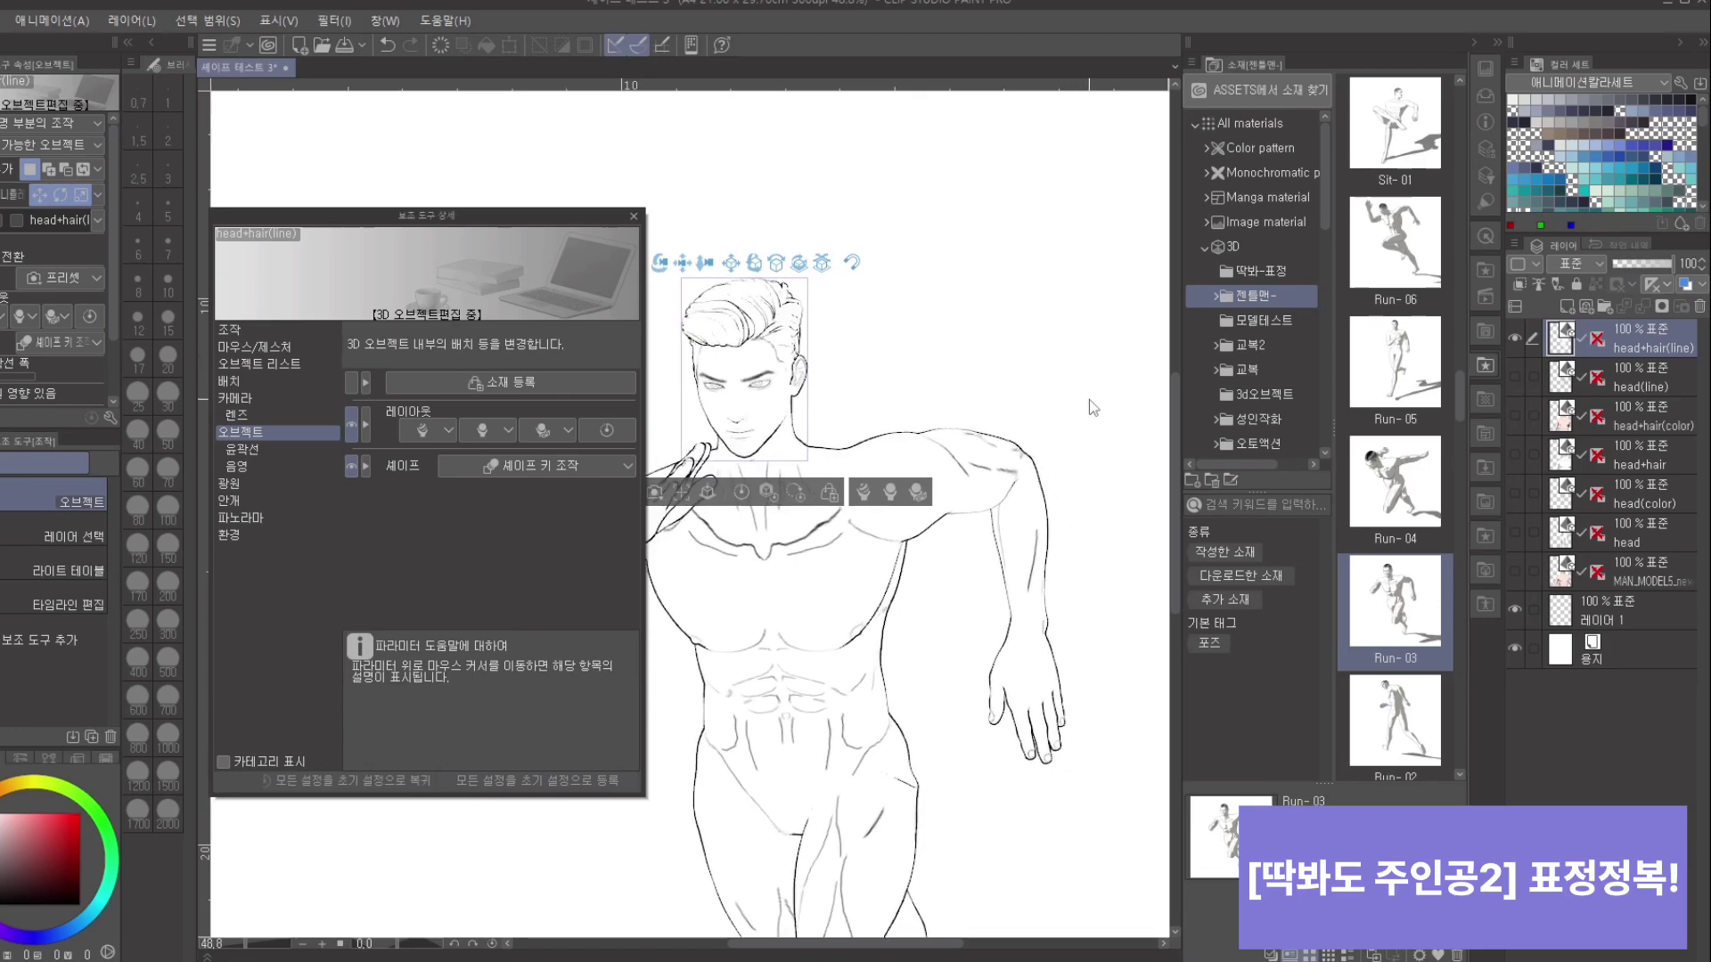
pyautogui.moveTo(1003, 361); pyautogui.dragTo(1082, 421)
pyautogui.scroll(2, 1096, 455)
pyautogui.moveTo(1111, 487); pyautogui.dragTo(1100, 558)
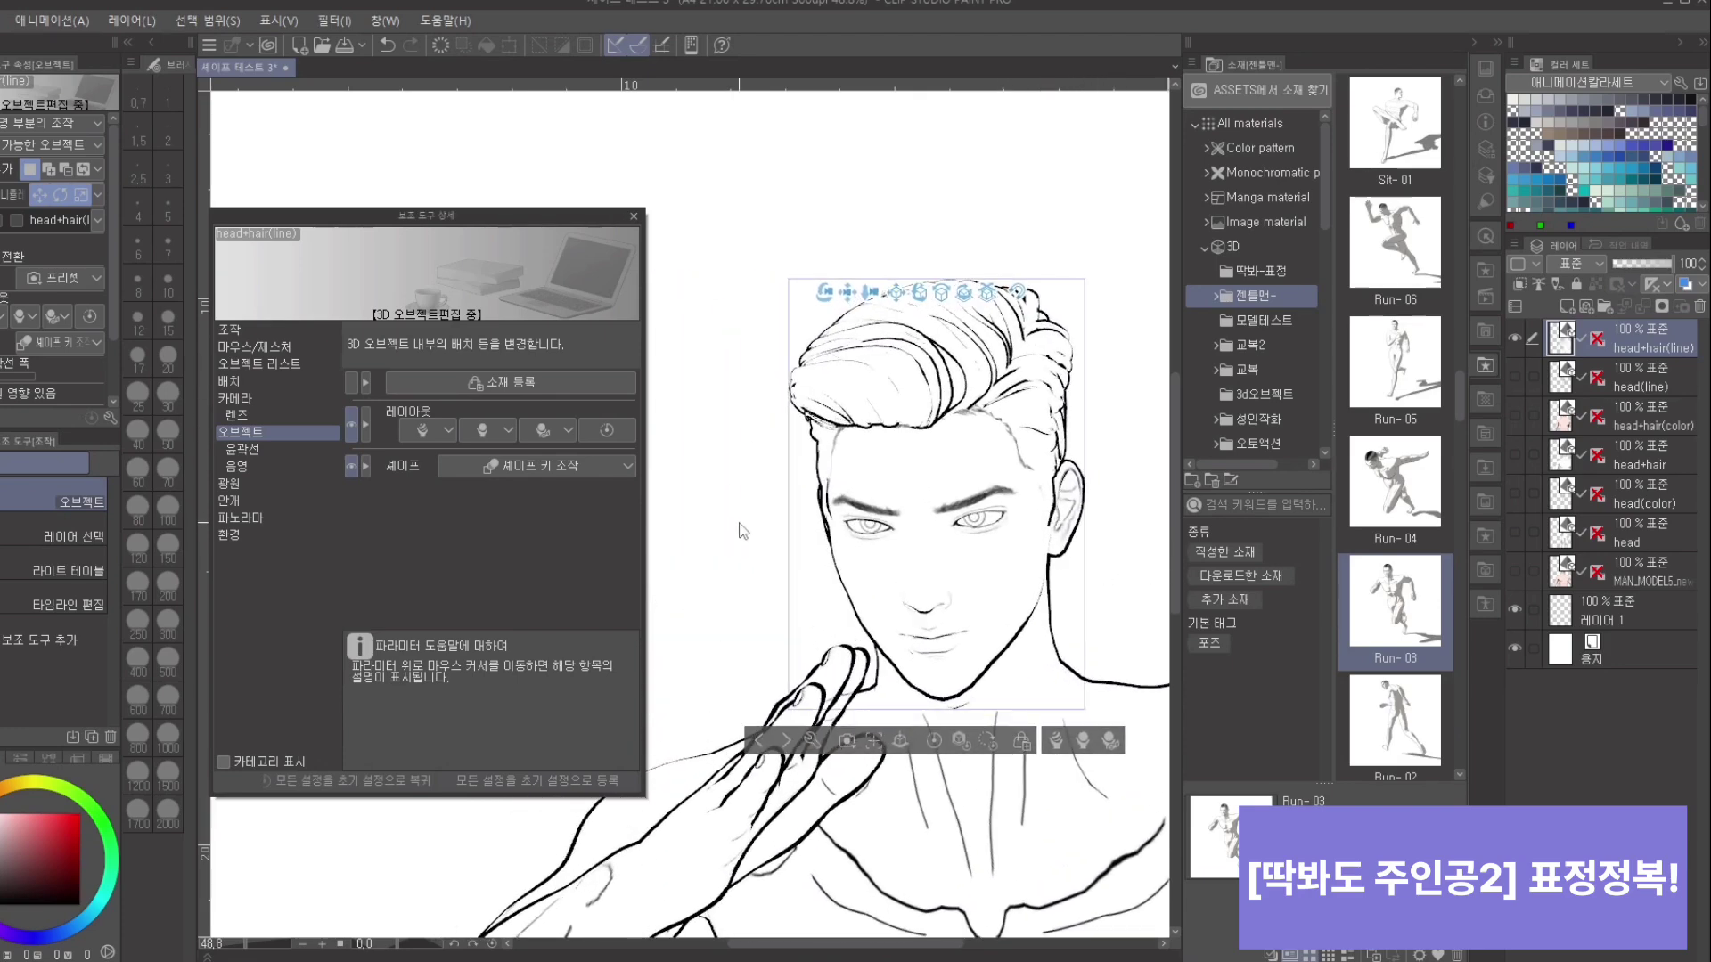
pyautogui.moveTo(736, 523); pyautogui.dragTo(698, 489)
pyautogui.click(540, 466)
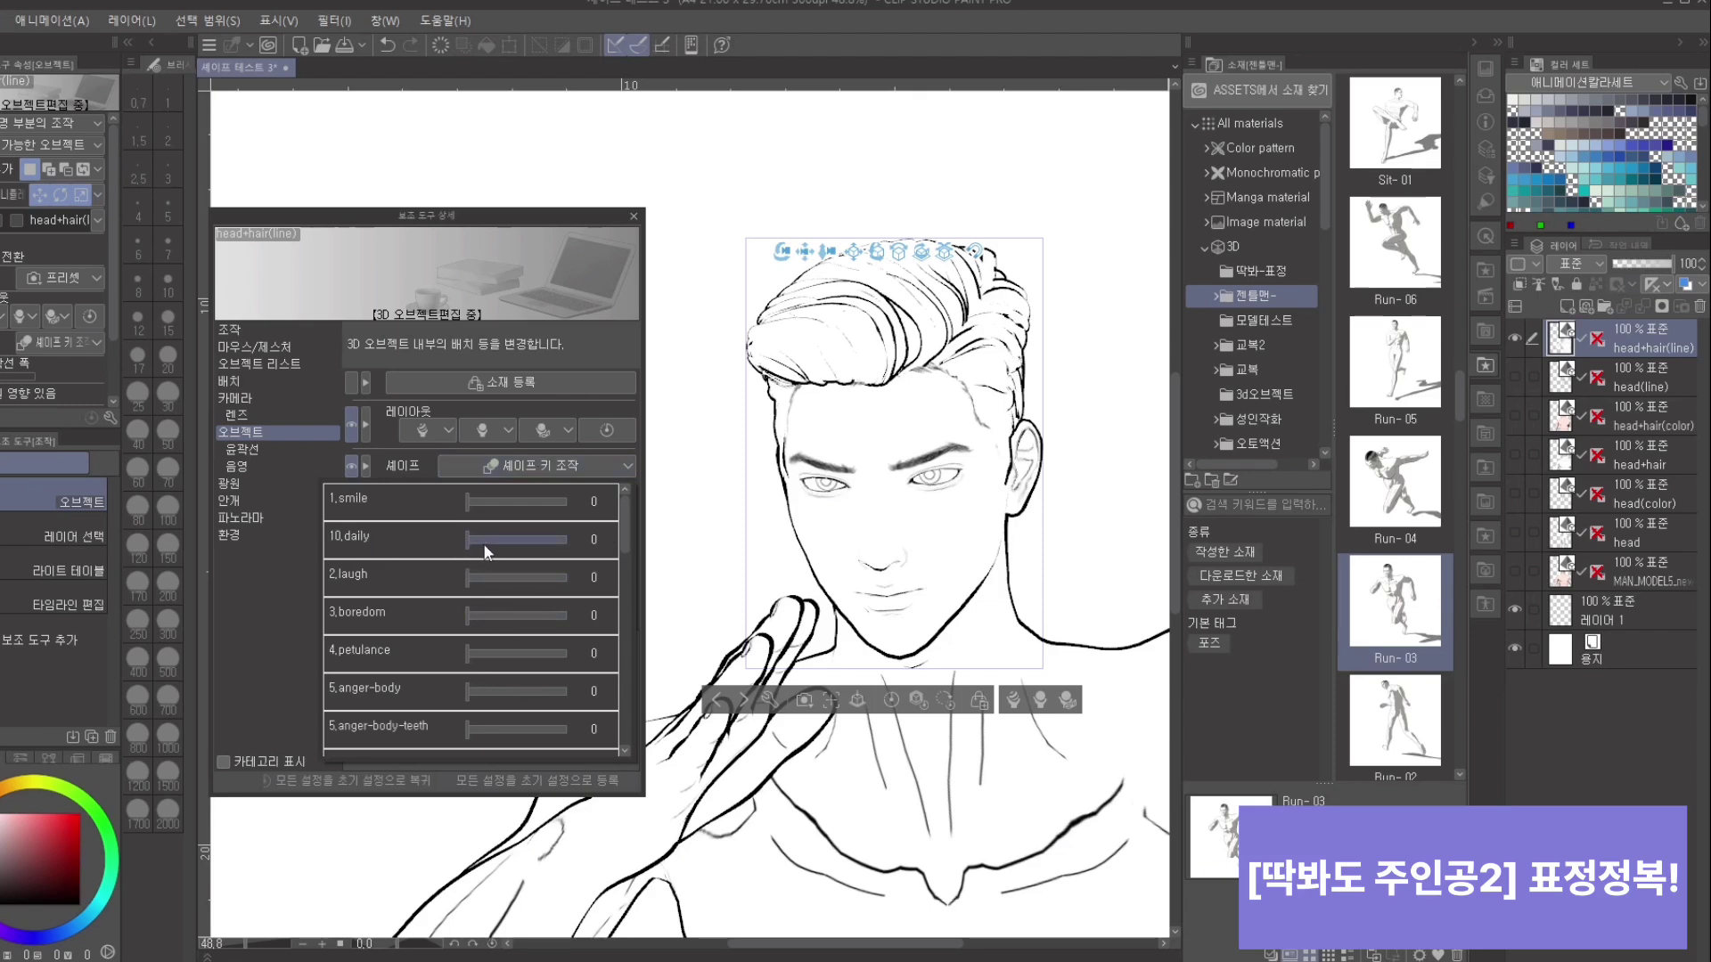
pyautogui.moveTo(544, 546); pyautogui.dragTo(583, 546)
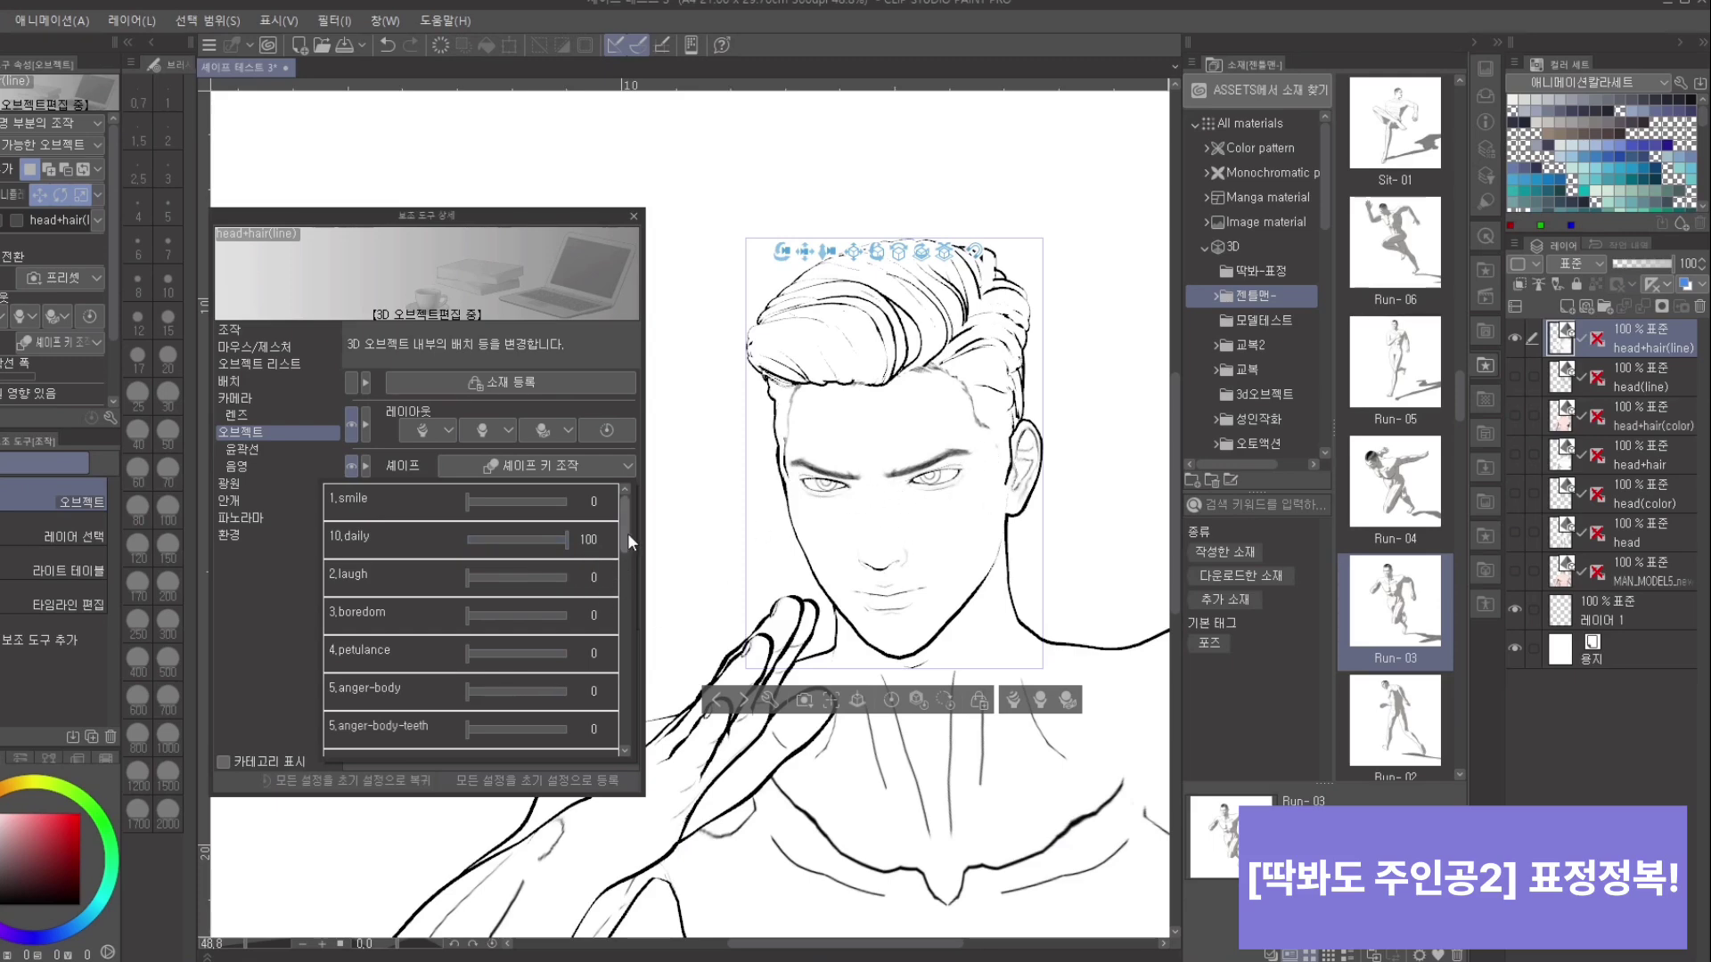
# Step: Set the head's mouthPucker shape key to 100
pyautogui.moveTo(627, 532); pyautogui.dragTo(606, 741)
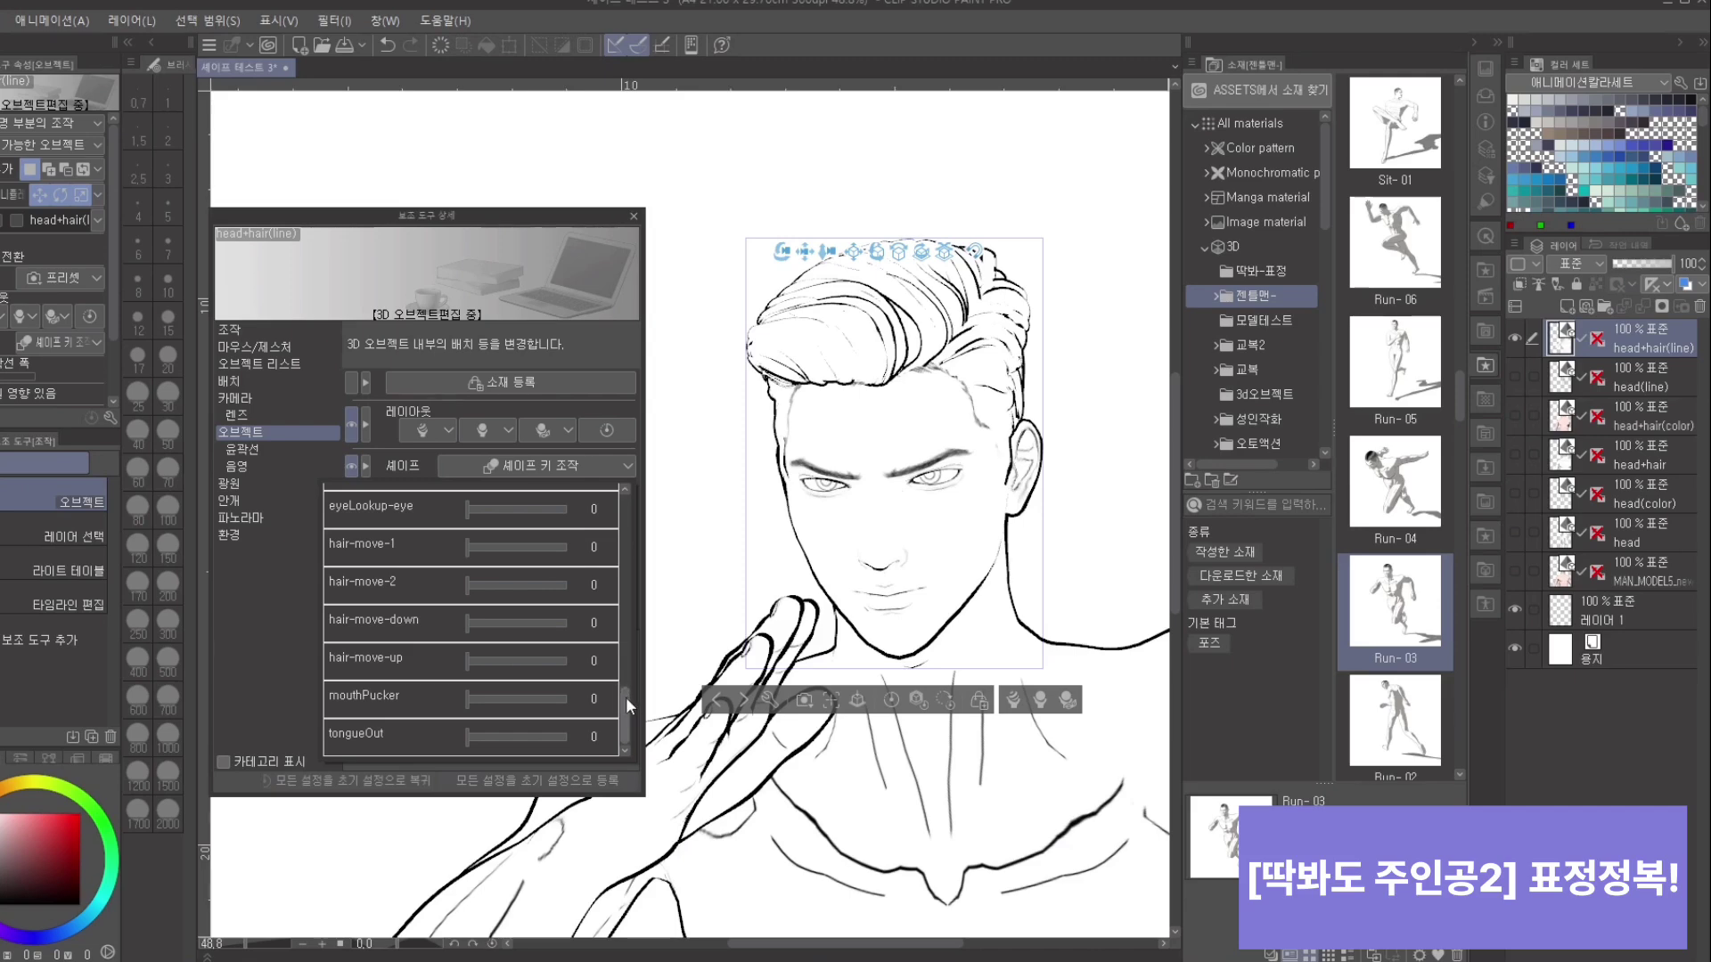
pyautogui.moveTo(625, 697)
pyautogui.mouseDown()
pyautogui.moveTo(636, 649)
pyautogui.moveTo(627, 702)
pyautogui.mouseUp()
pyautogui.moveTo(541, 698); pyautogui.dragTo(573, 694)
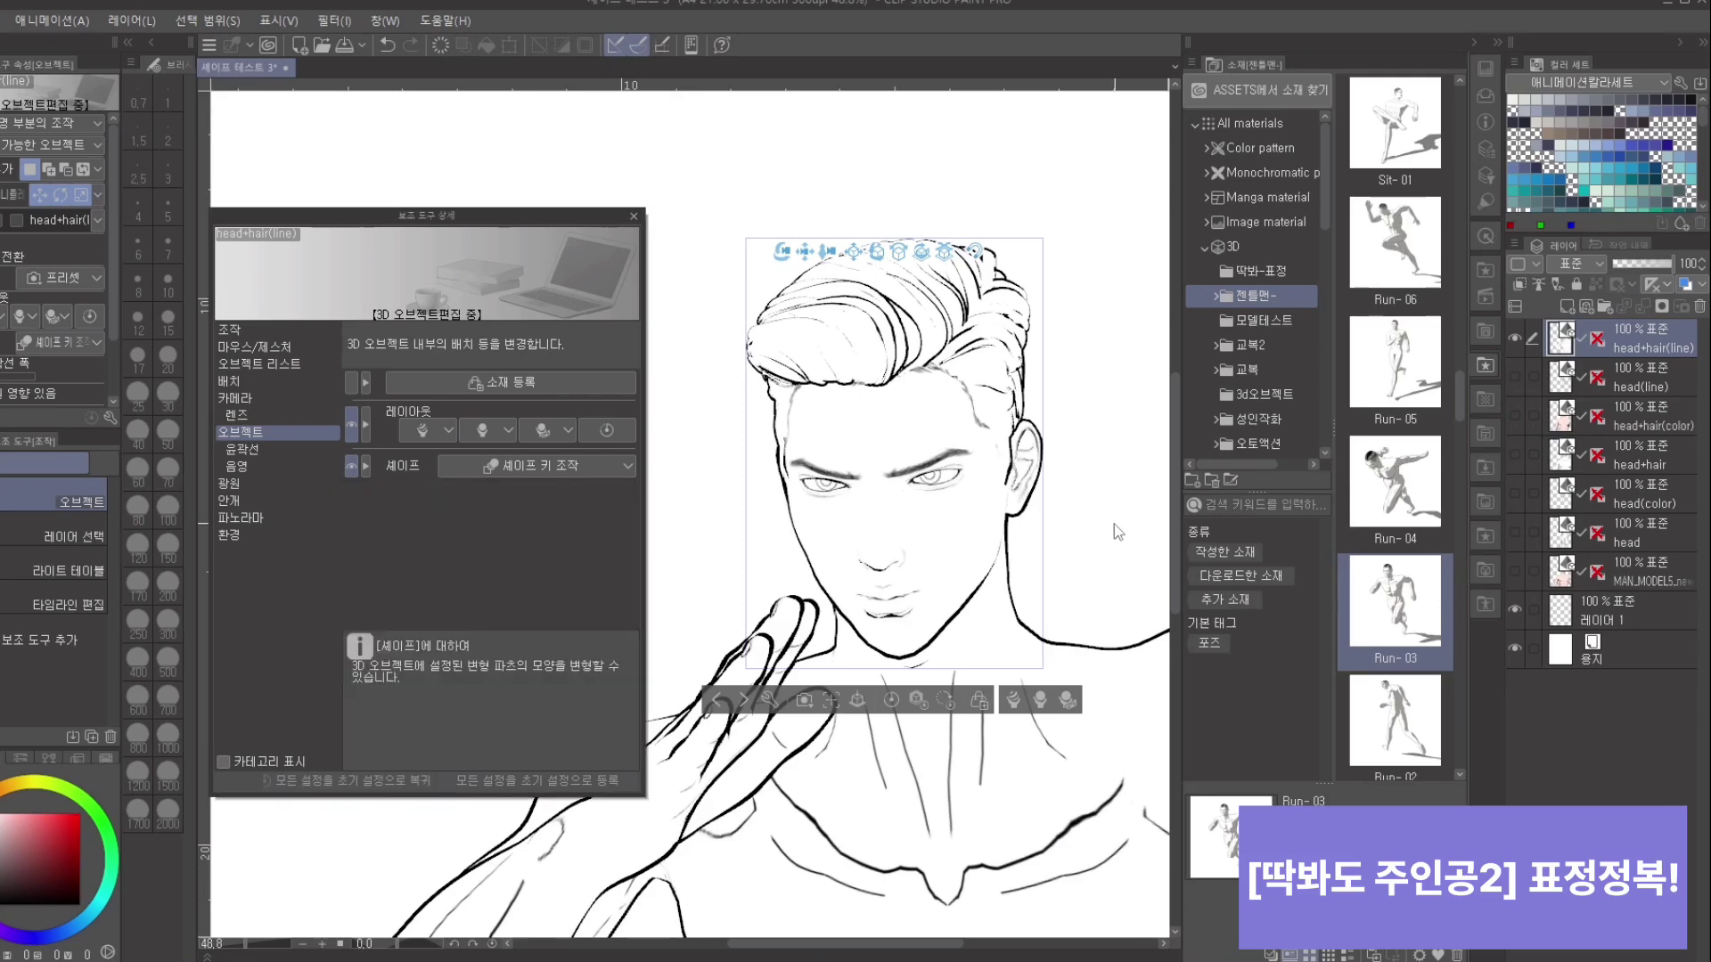
# Step: Check the lips in profile, lower the mouthPucker shape key, and review the face from the front
pyautogui.moveTo(1114, 524); pyautogui.dragTo(824, 577)
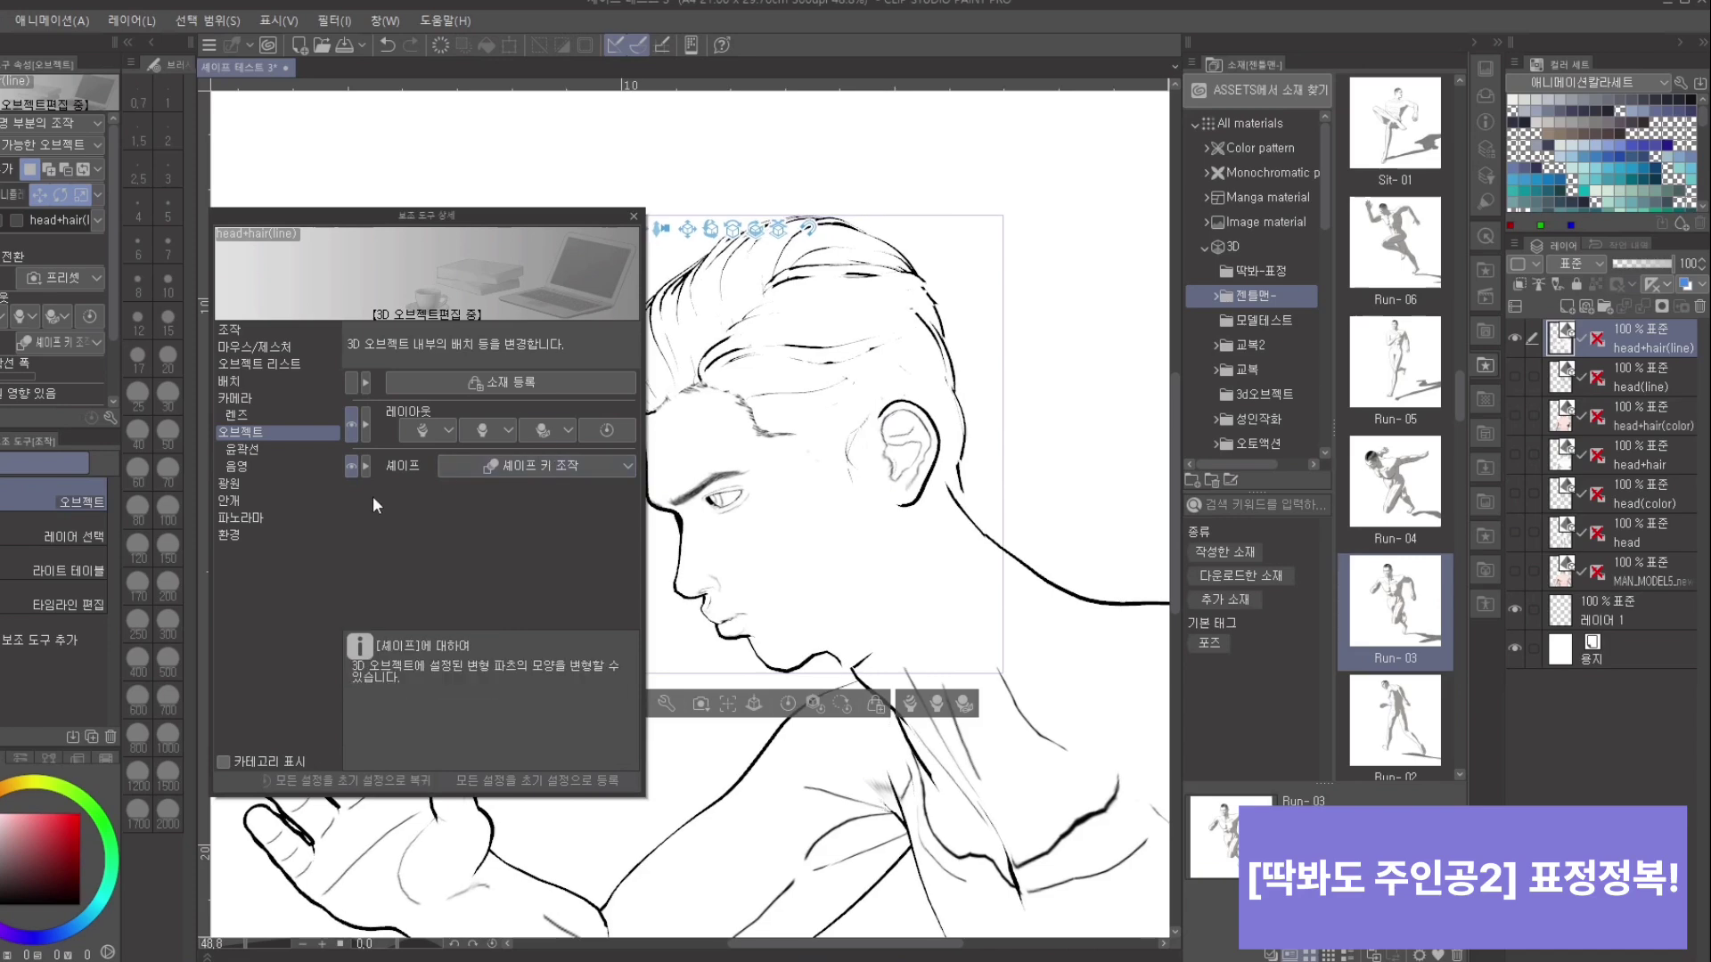
pyautogui.click(490, 464)
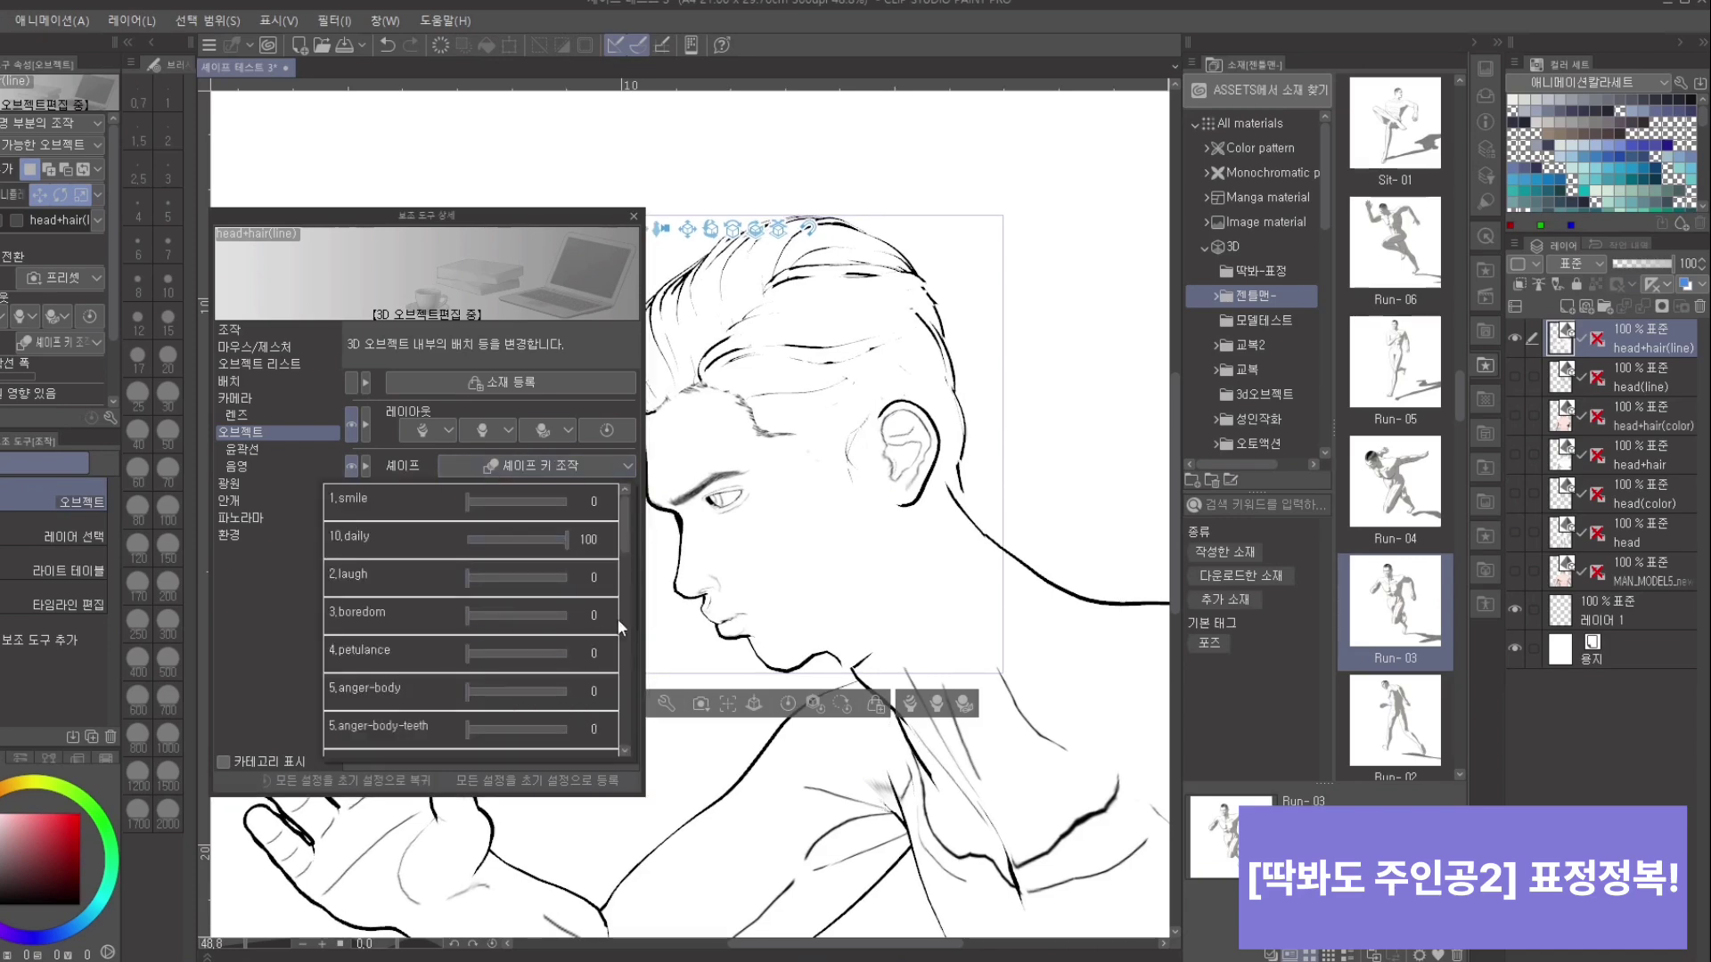
pyautogui.moveTo(628, 544); pyautogui.dragTo(626, 791)
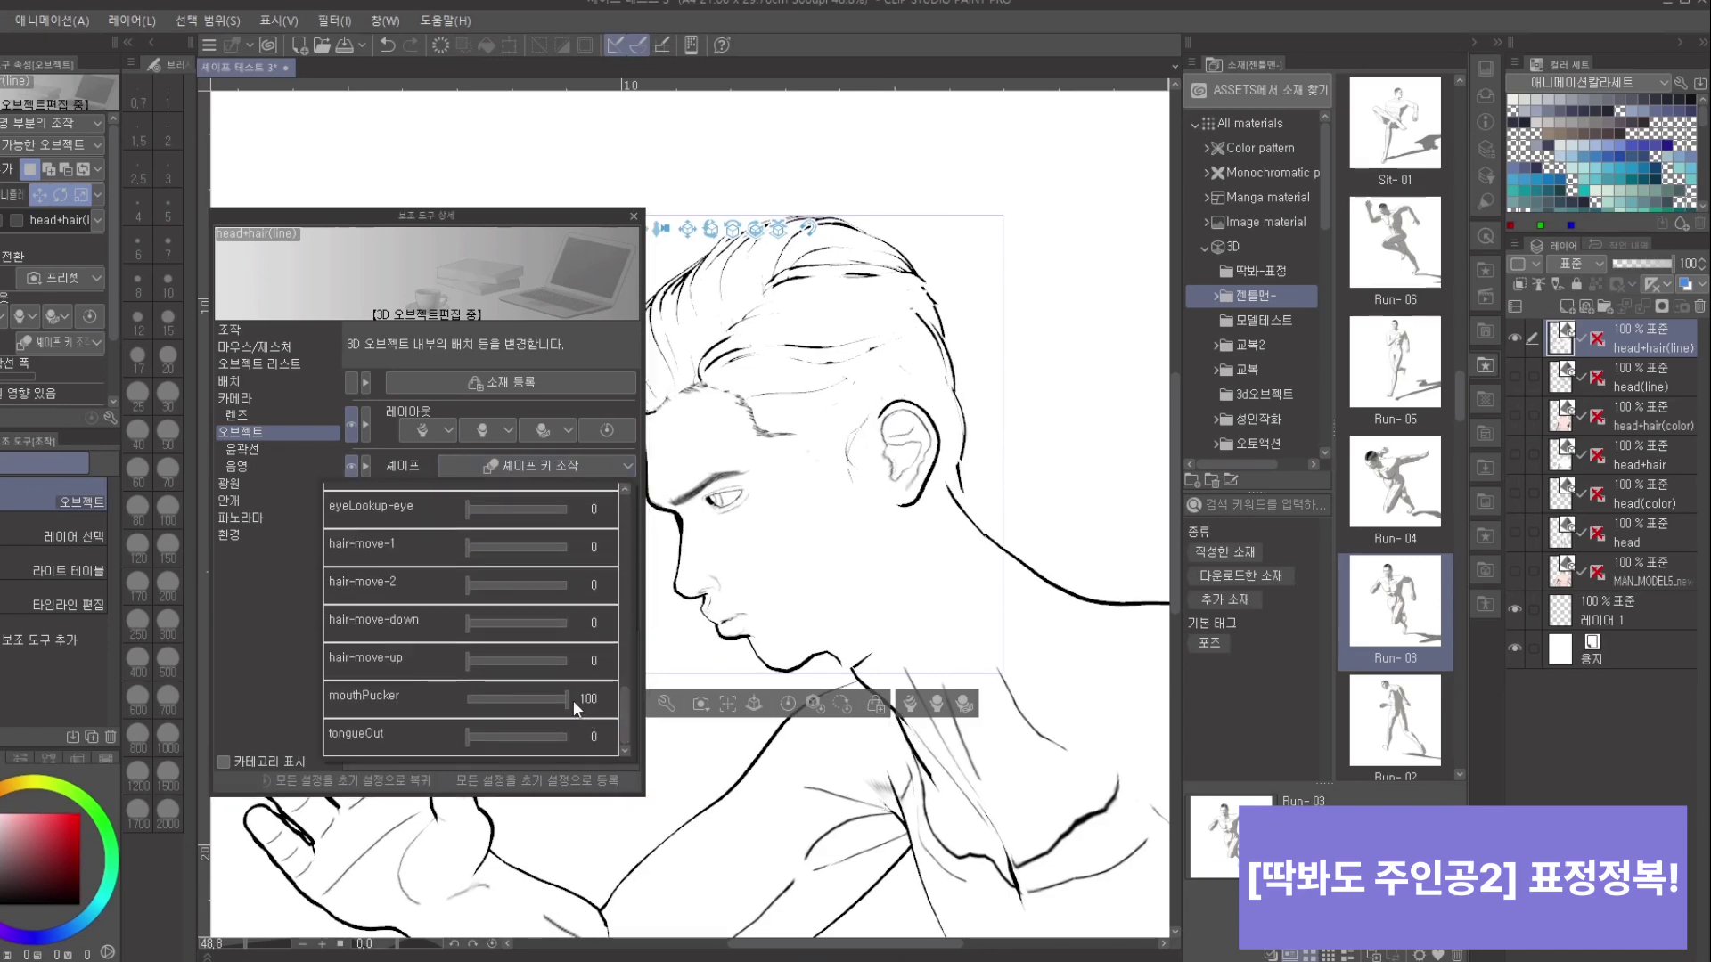
pyautogui.moveTo(570, 700)
pyautogui.mouseDown()
pyautogui.moveTo(437, 707)
pyautogui.moveTo(553, 704)
pyautogui.mouseUp()
pyautogui.click(550, 699)
pyautogui.click(1085, 372)
pyautogui.moveTo(1048, 400); pyautogui.dragTo(1132, 499)
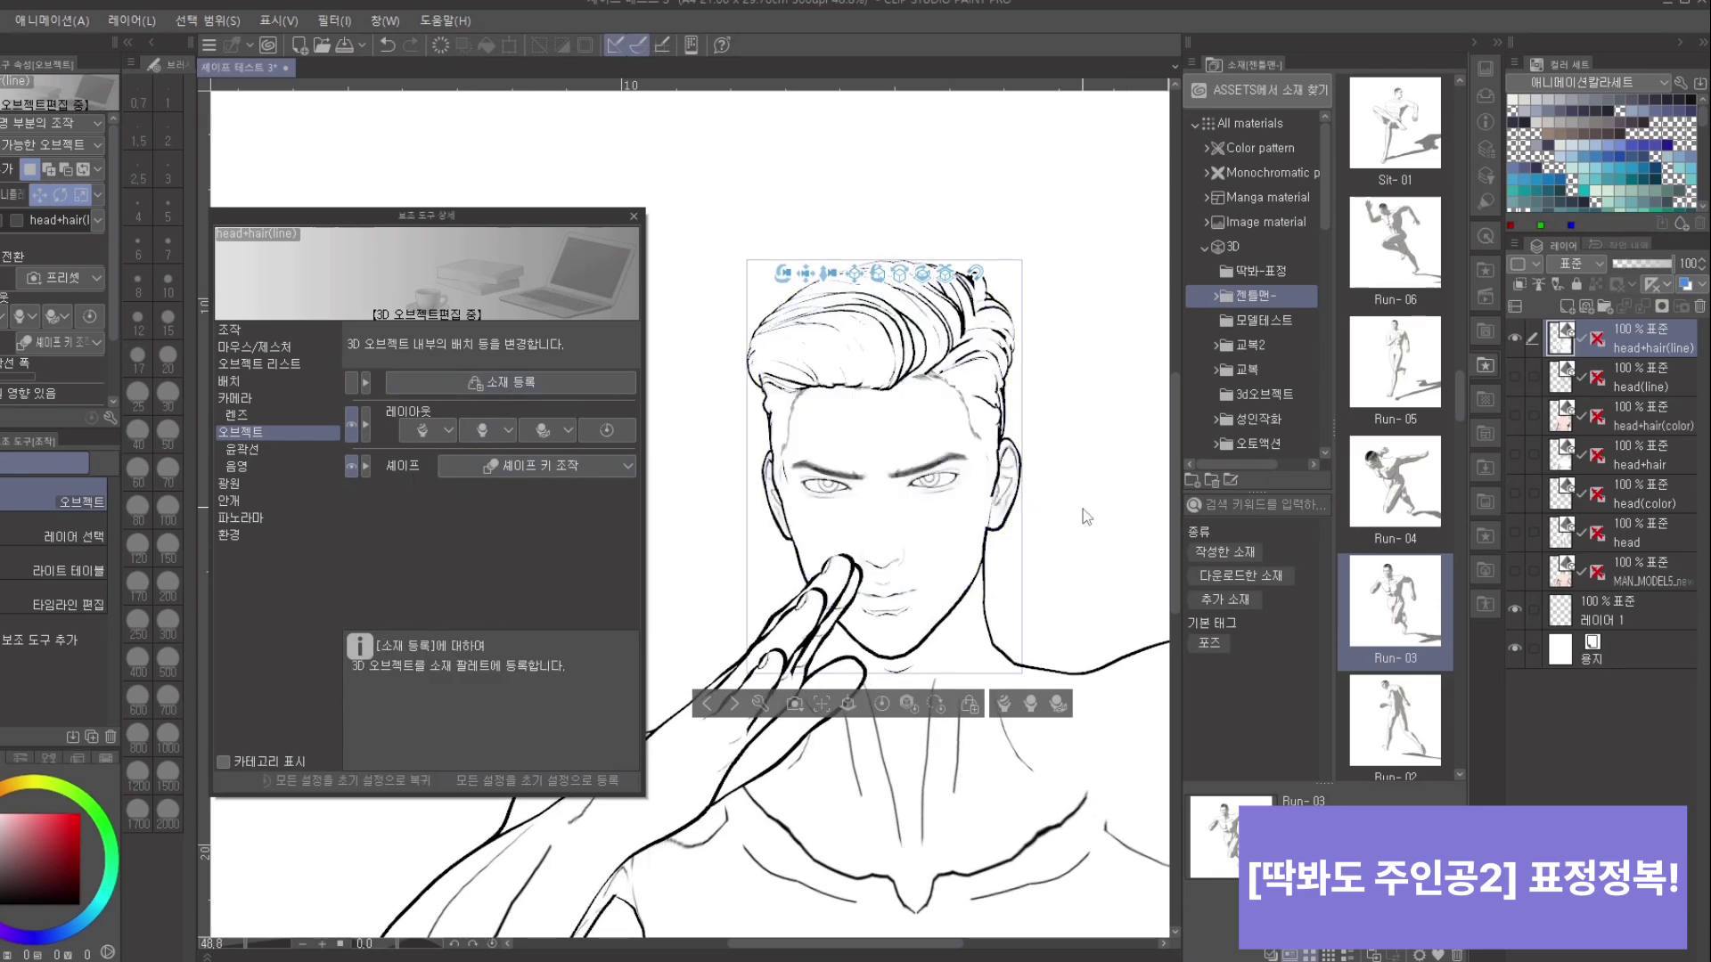
pyautogui.moveTo(1081, 508); pyautogui.dragTo(976, 489)
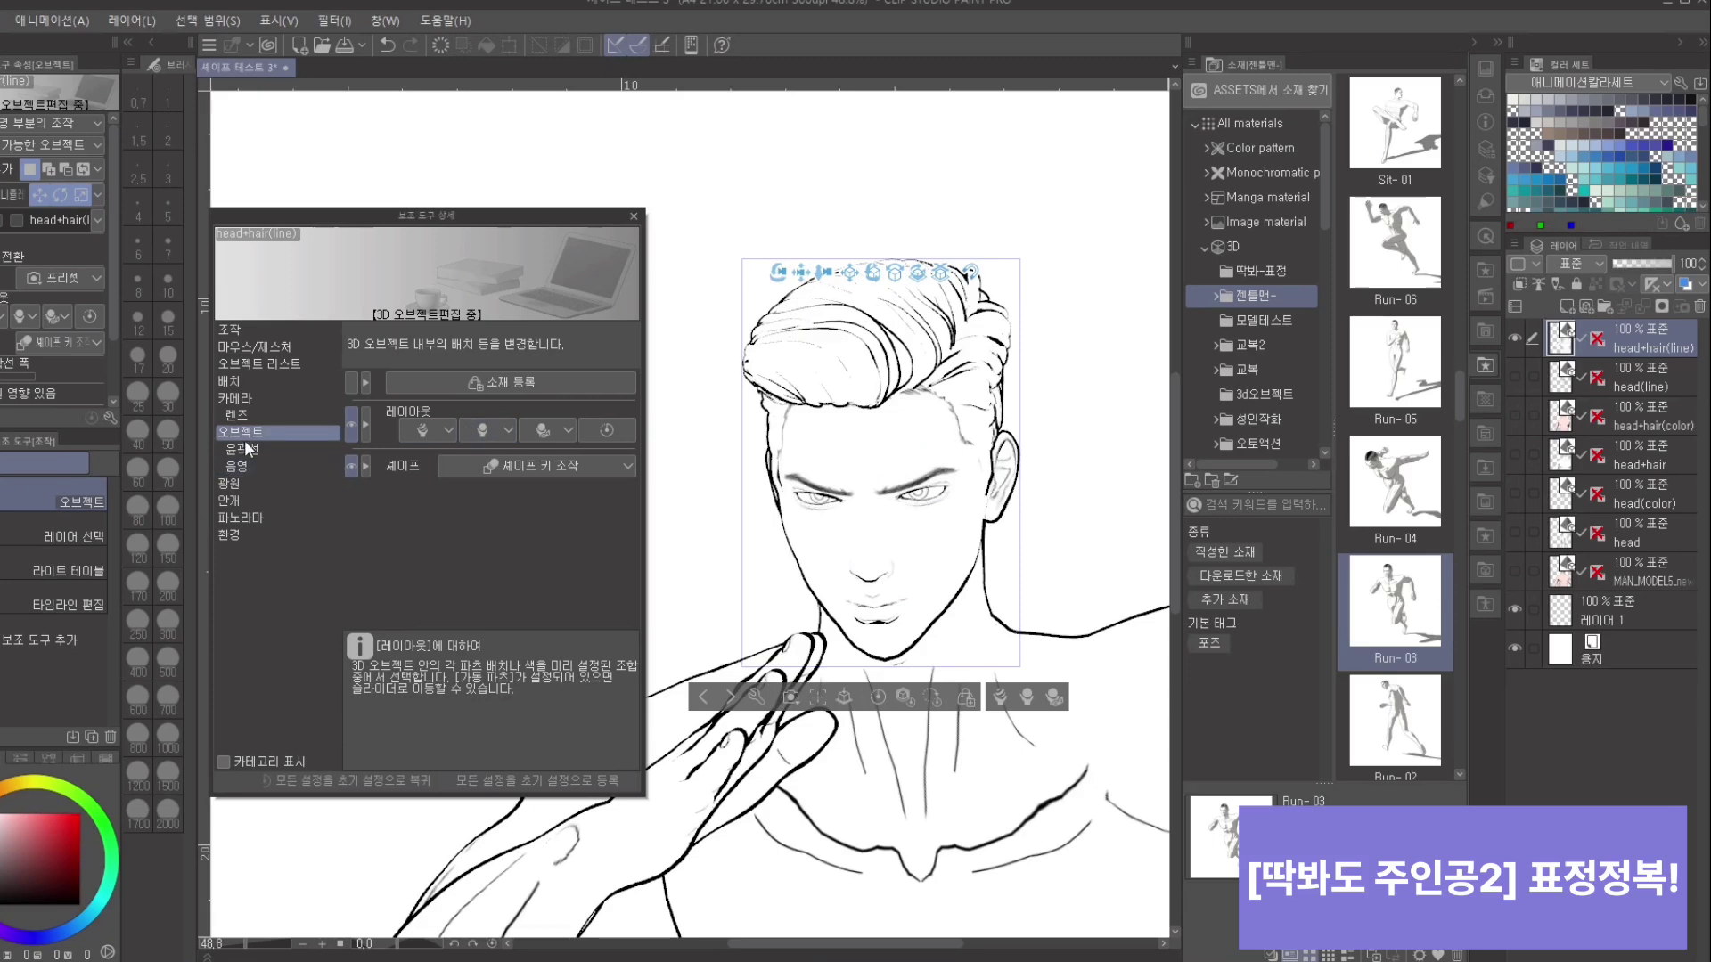
# Step: Set the eyeLookup-eye shape key to 42 and the eyeLookup-body shape key to 41
pyautogui.click(555, 471)
pyautogui.moveTo(624, 537); pyautogui.dragTo(629, 699)
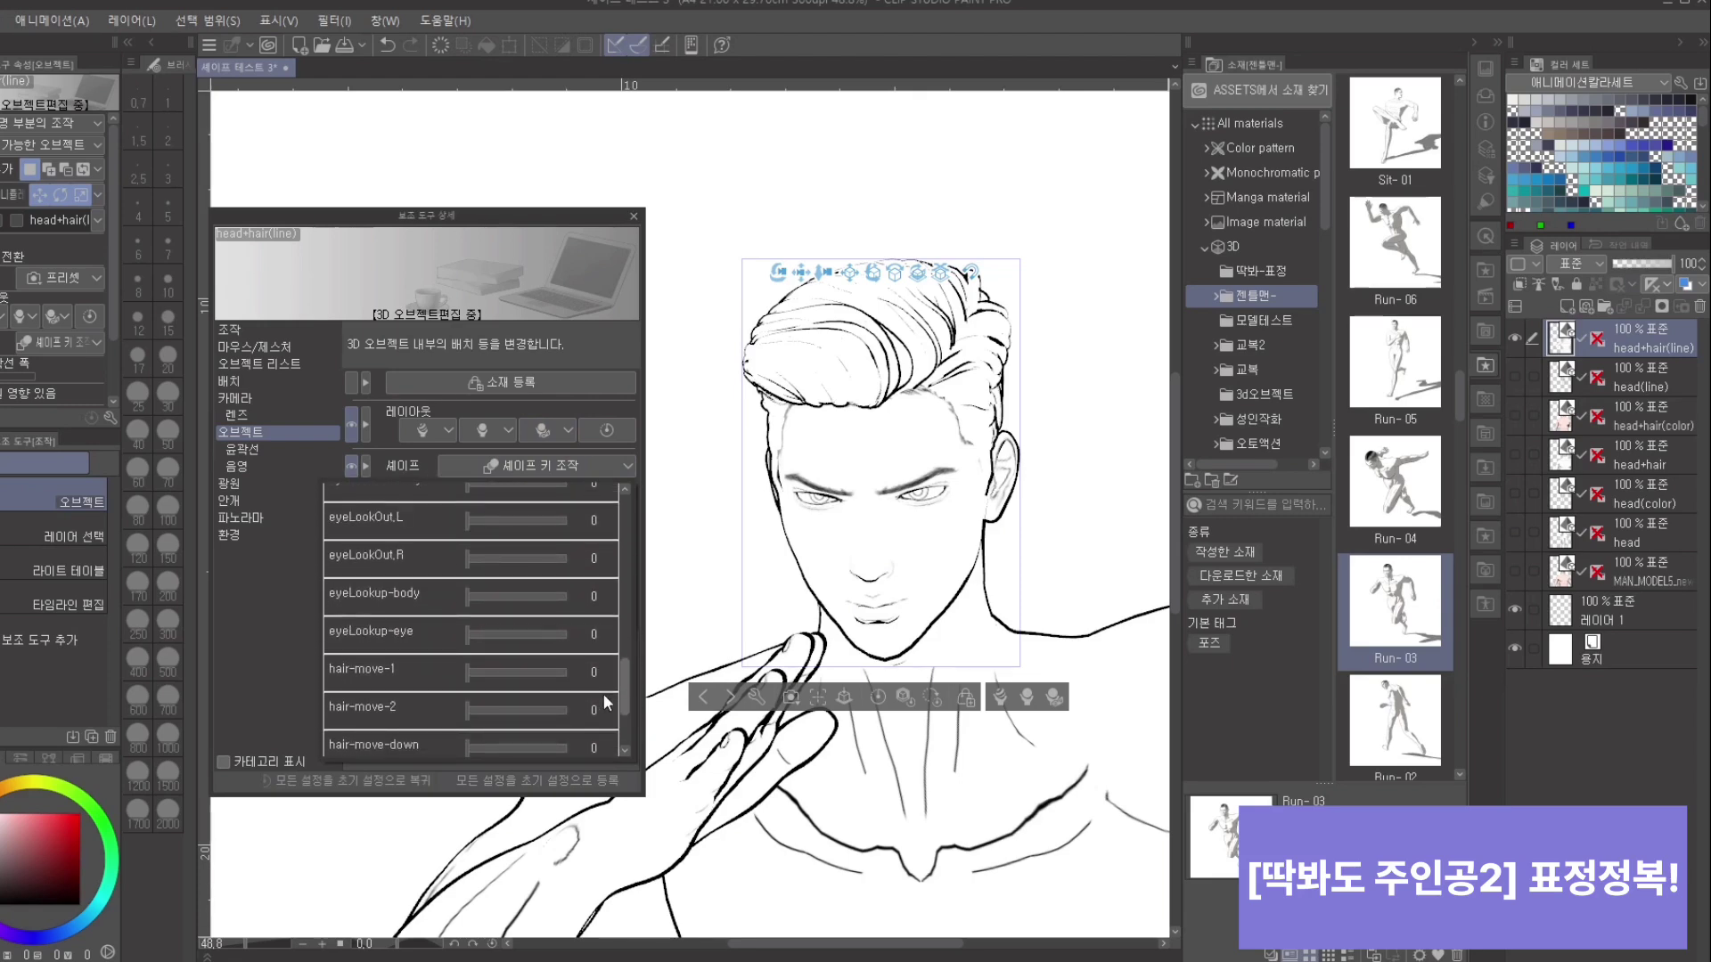
pyautogui.click(469, 633)
pyautogui.moveTo(491, 633); pyautogui.dragTo(510, 638)
pyautogui.moveTo(473, 595); pyautogui.dragTo(510, 595)
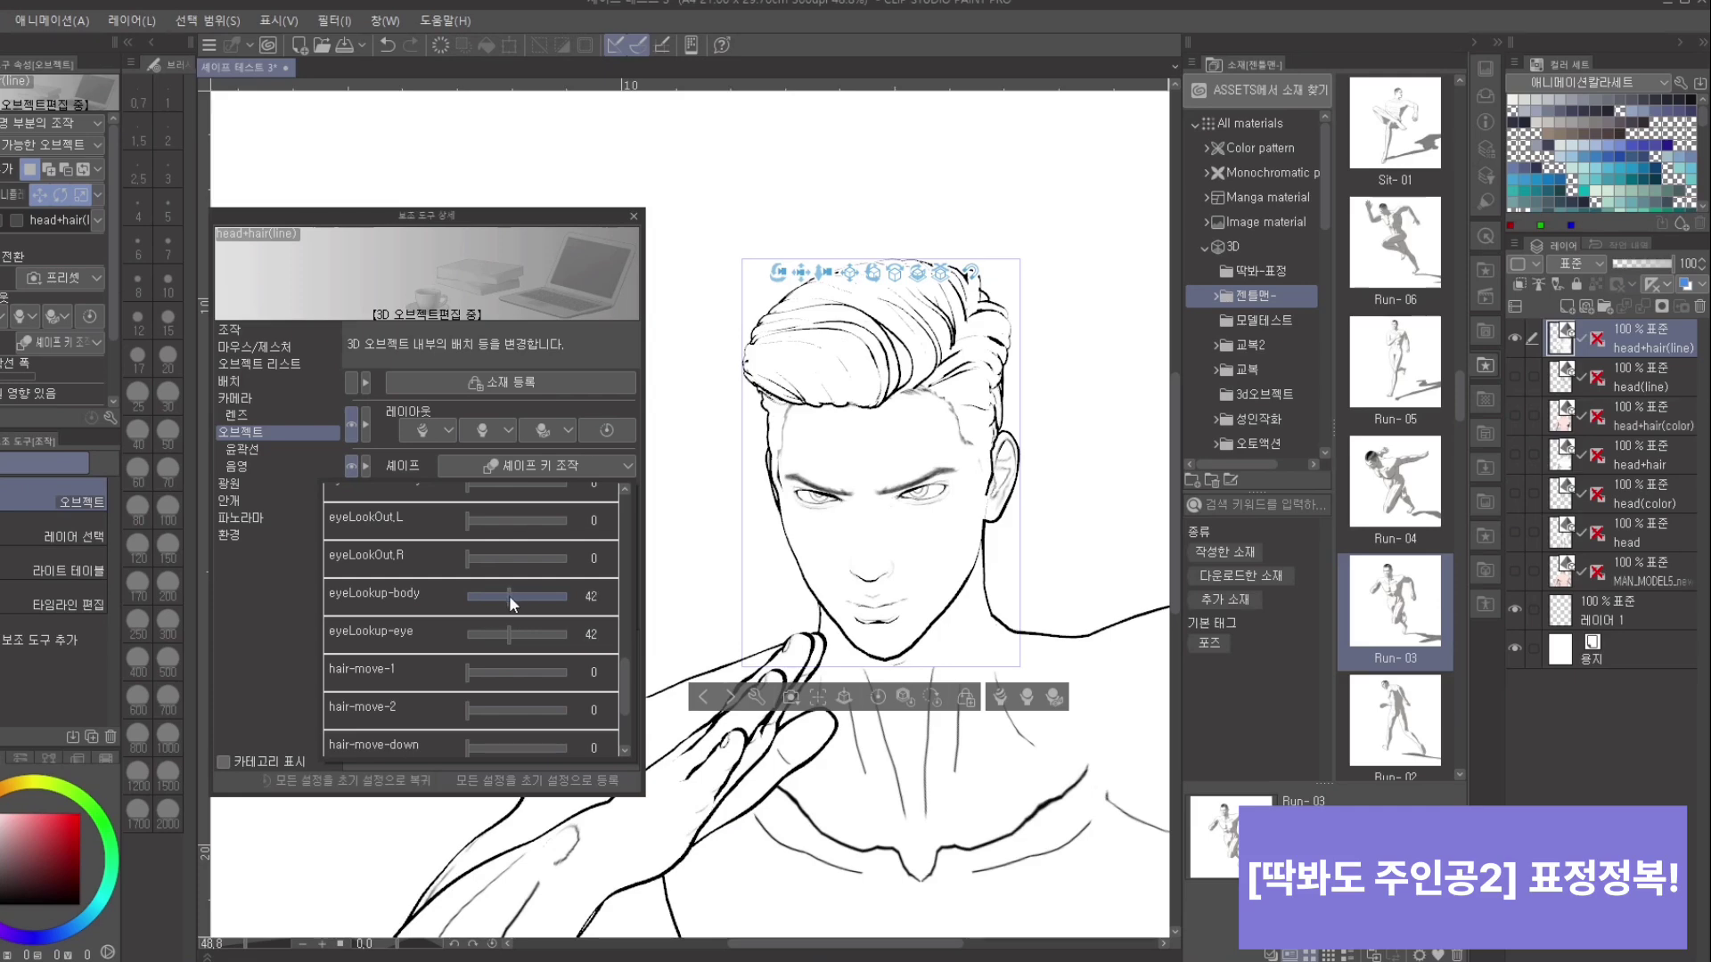
# Step: Set the 5.anger-body shape key to 19 and the 5.anger-body-teeth shape key to 32
pyautogui.moveTo(624, 677); pyautogui.dragTo(633, 633)
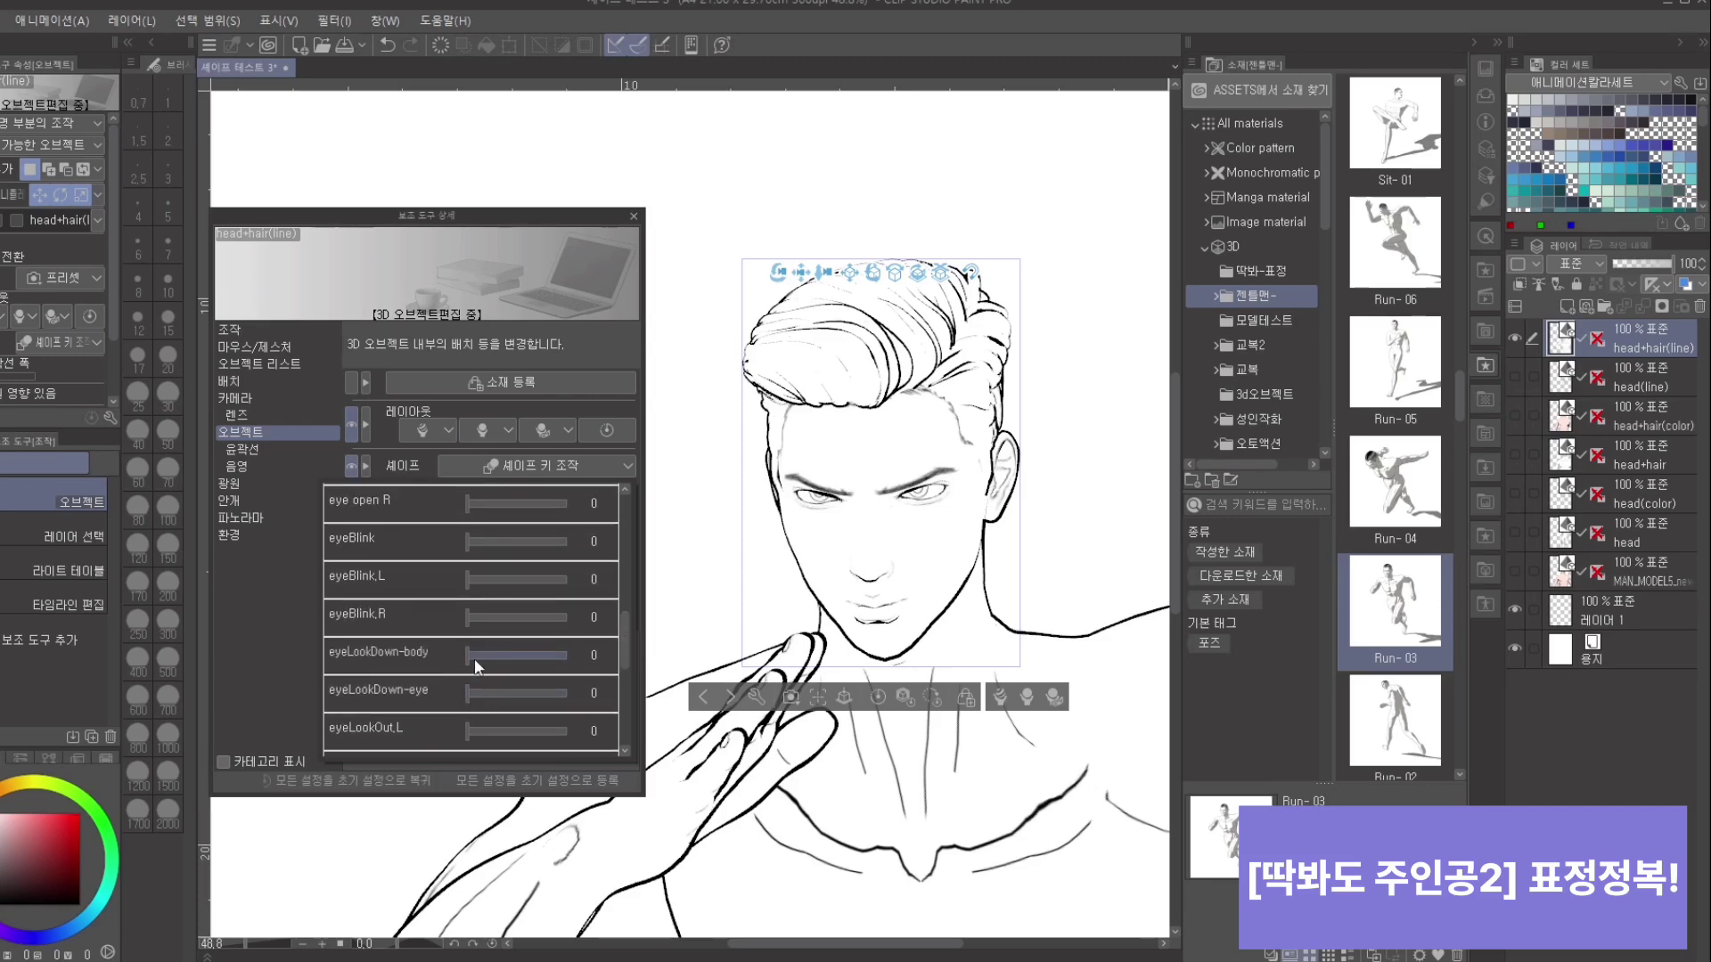
pyautogui.moveTo(477, 660); pyautogui.dragTo(436, 659)
pyautogui.moveTo(624, 644); pyautogui.dragTo(613, 567)
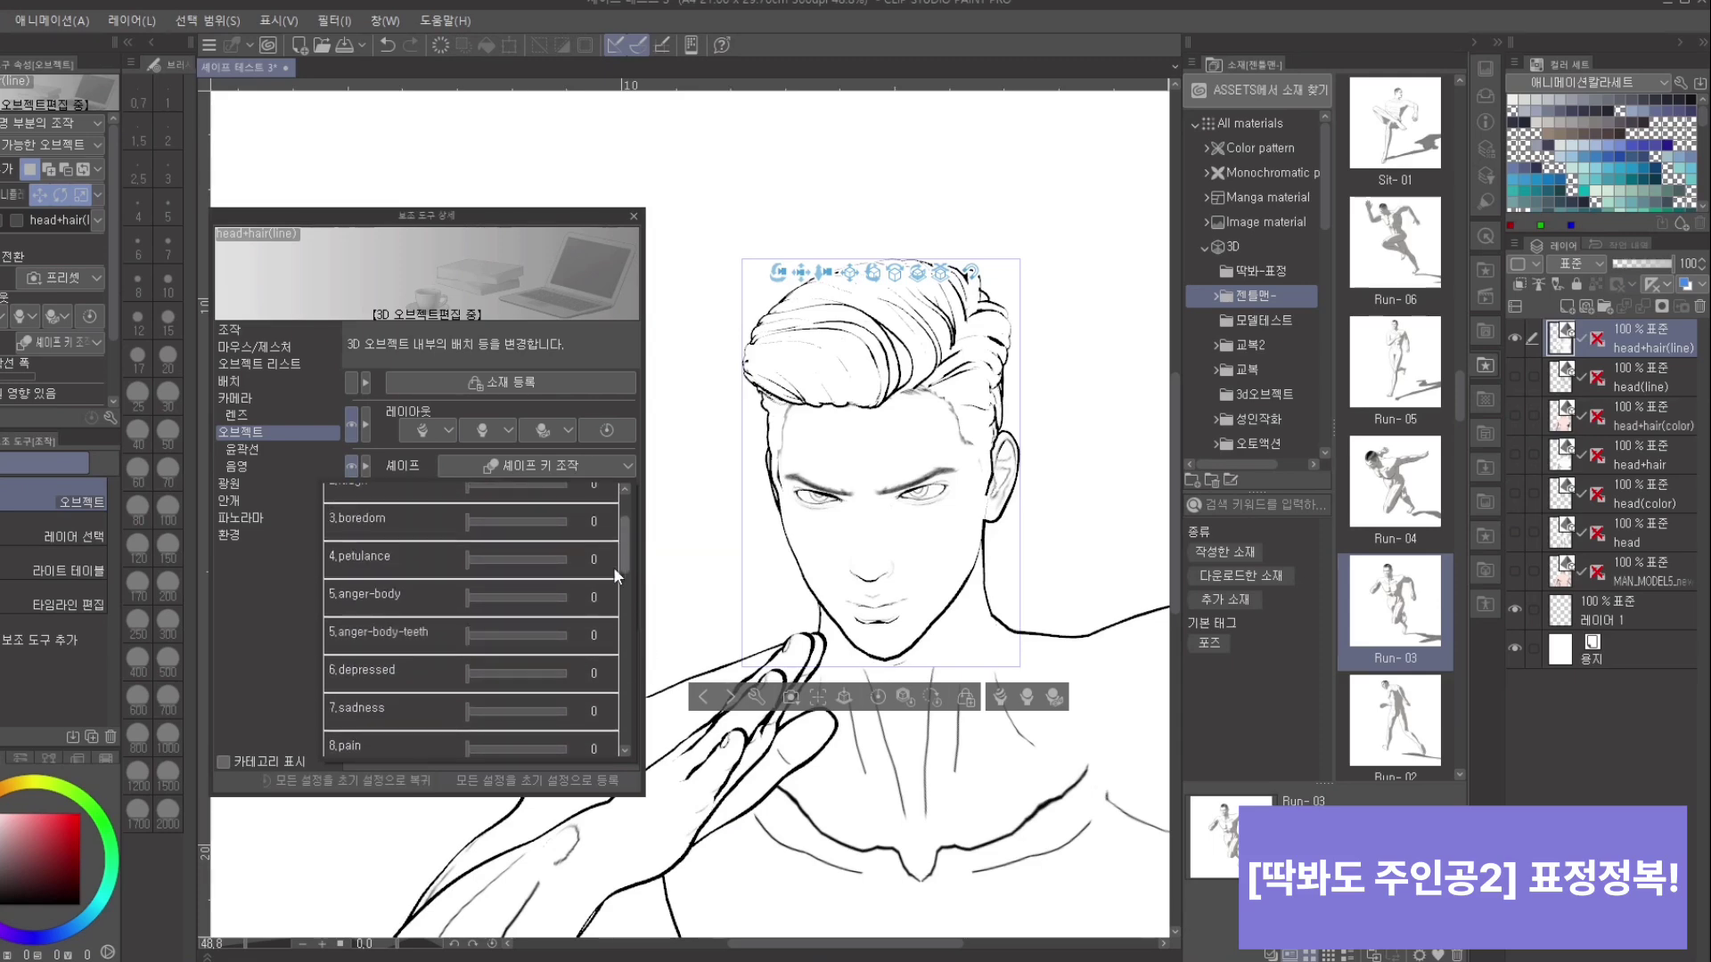
pyautogui.moveTo(465, 597)
pyautogui.mouseDown()
pyautogui.moveTo(488, 596)
pyautogui.moveTo(500, 632)
pyautogui.mouseUp()
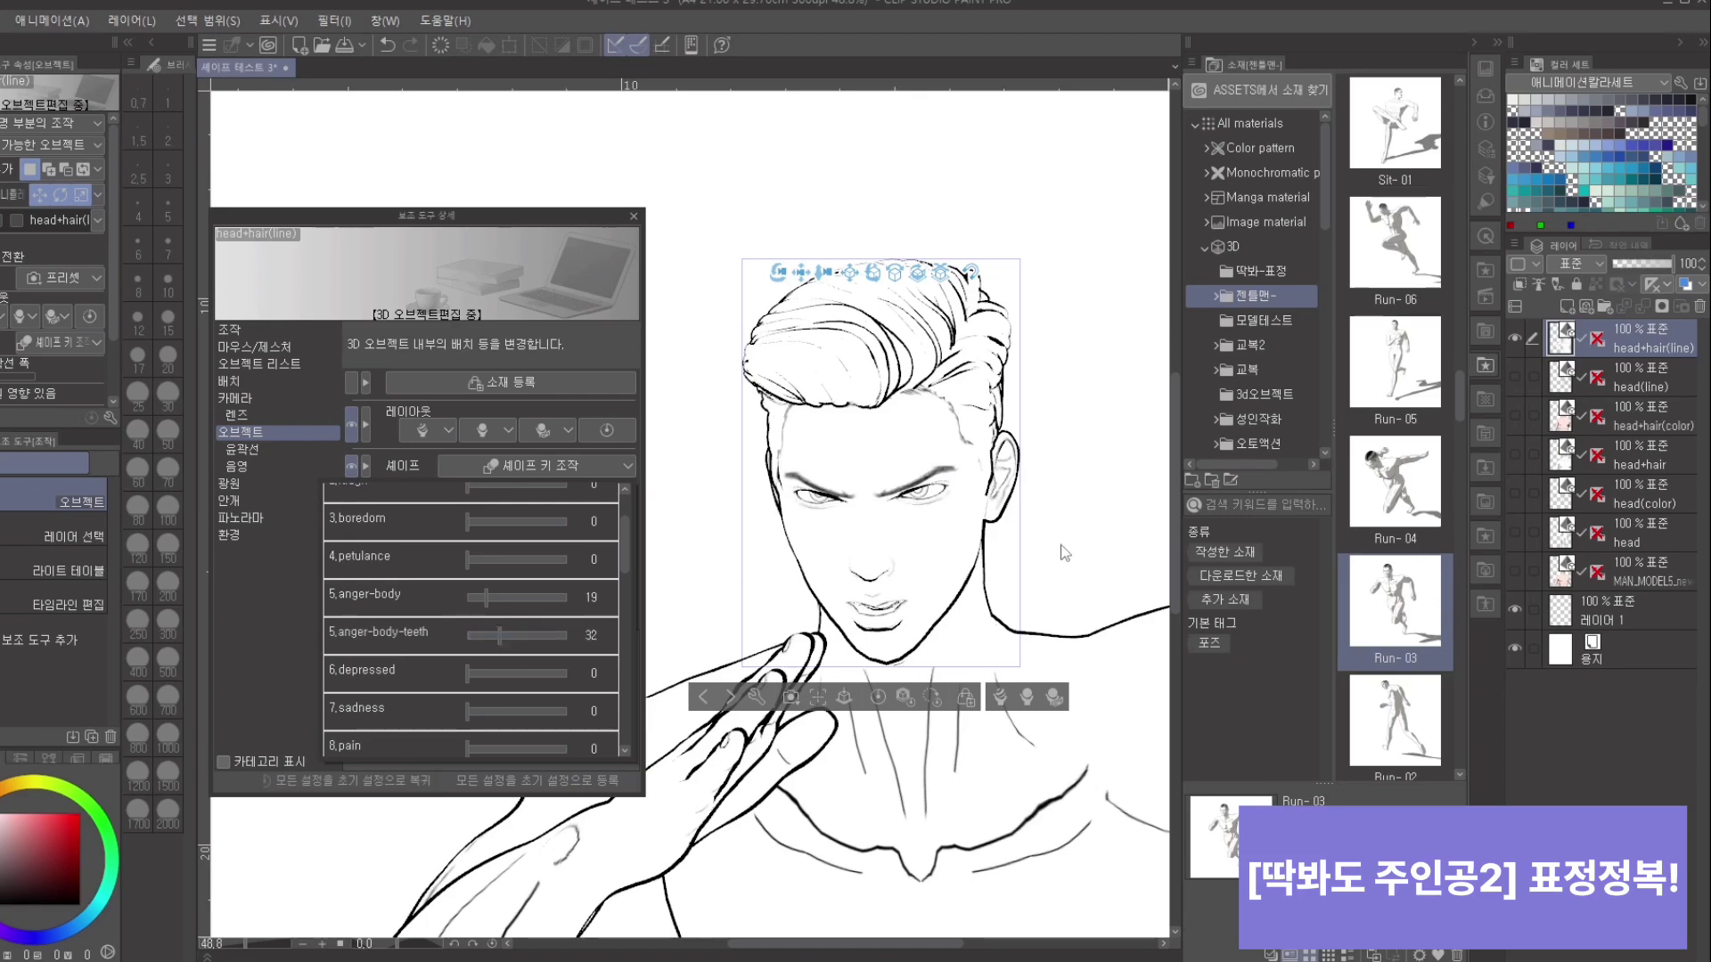
# Step: Turn the head to profile and reduce the mouthPucker shape key to 23
pyautogui.click(1115, 530)
pyautogui.moveTo(1116, 530); pyautogui.dragTo(947, 580)
pyautogui.click(554, 468)
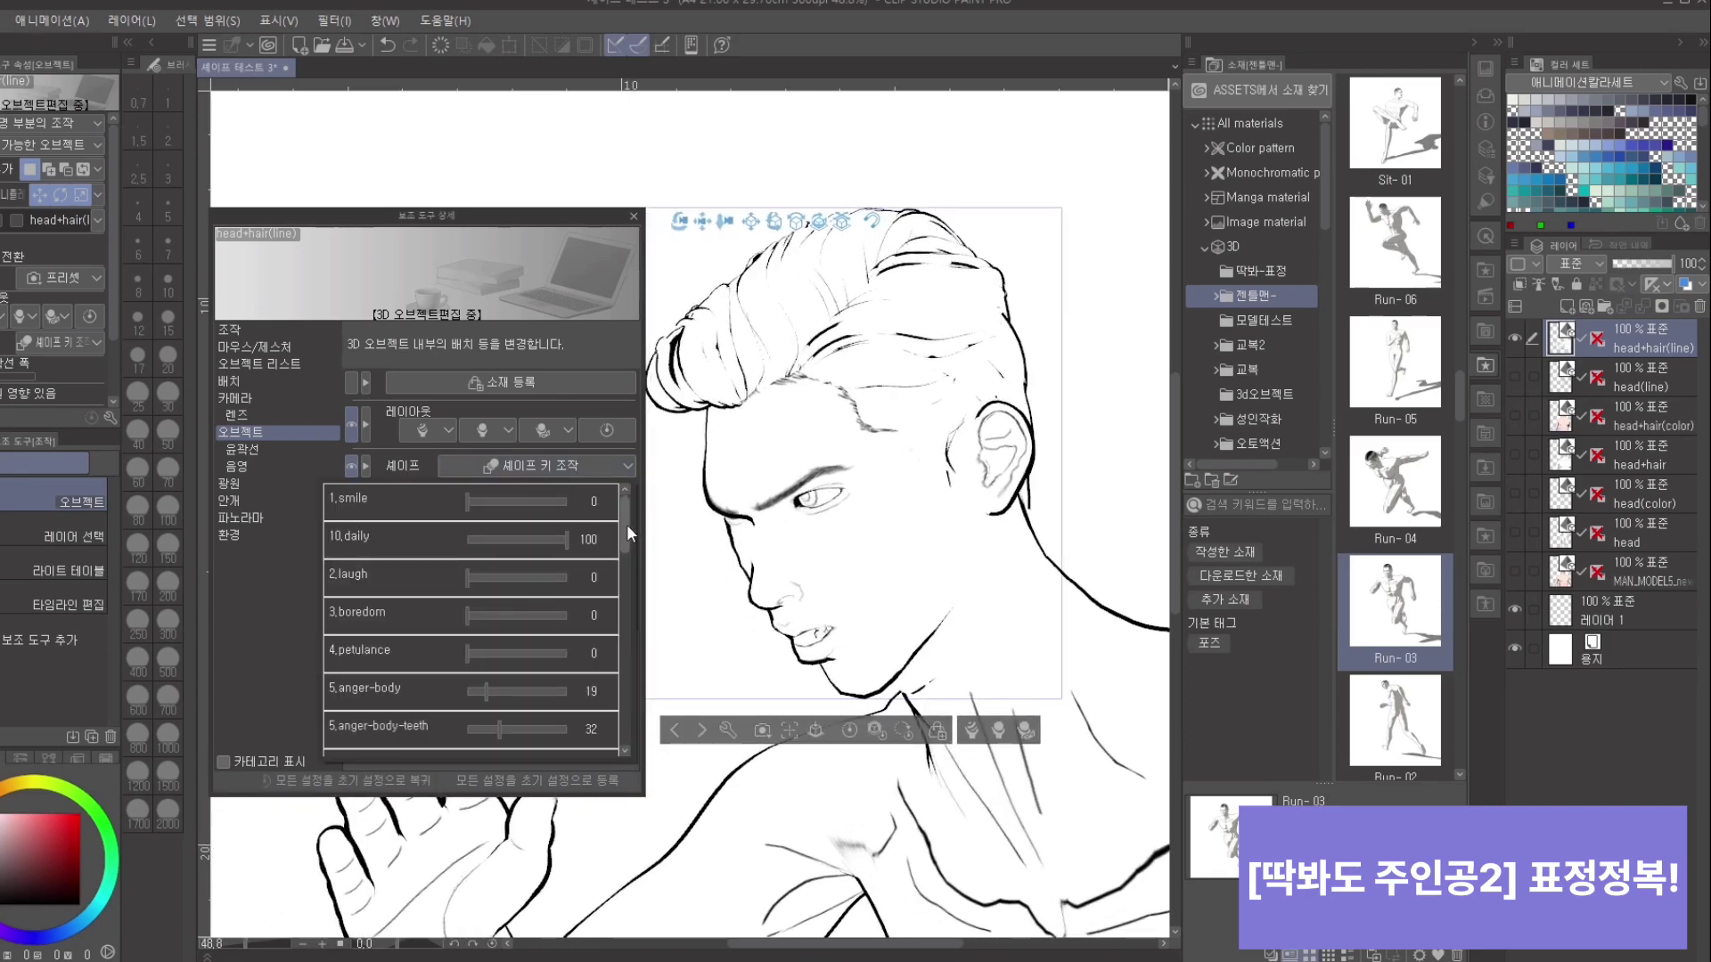
pyautogui.moveTo(627, 524); pyautogui.dragTo(617, 747)
pyautogui.moveTo(468, 699)
pyautogui.mouseDown()
pyautogui.moveTo(548, 692)
pyautogui.moveTo(436, 702)
pyautogui.mouseUp()
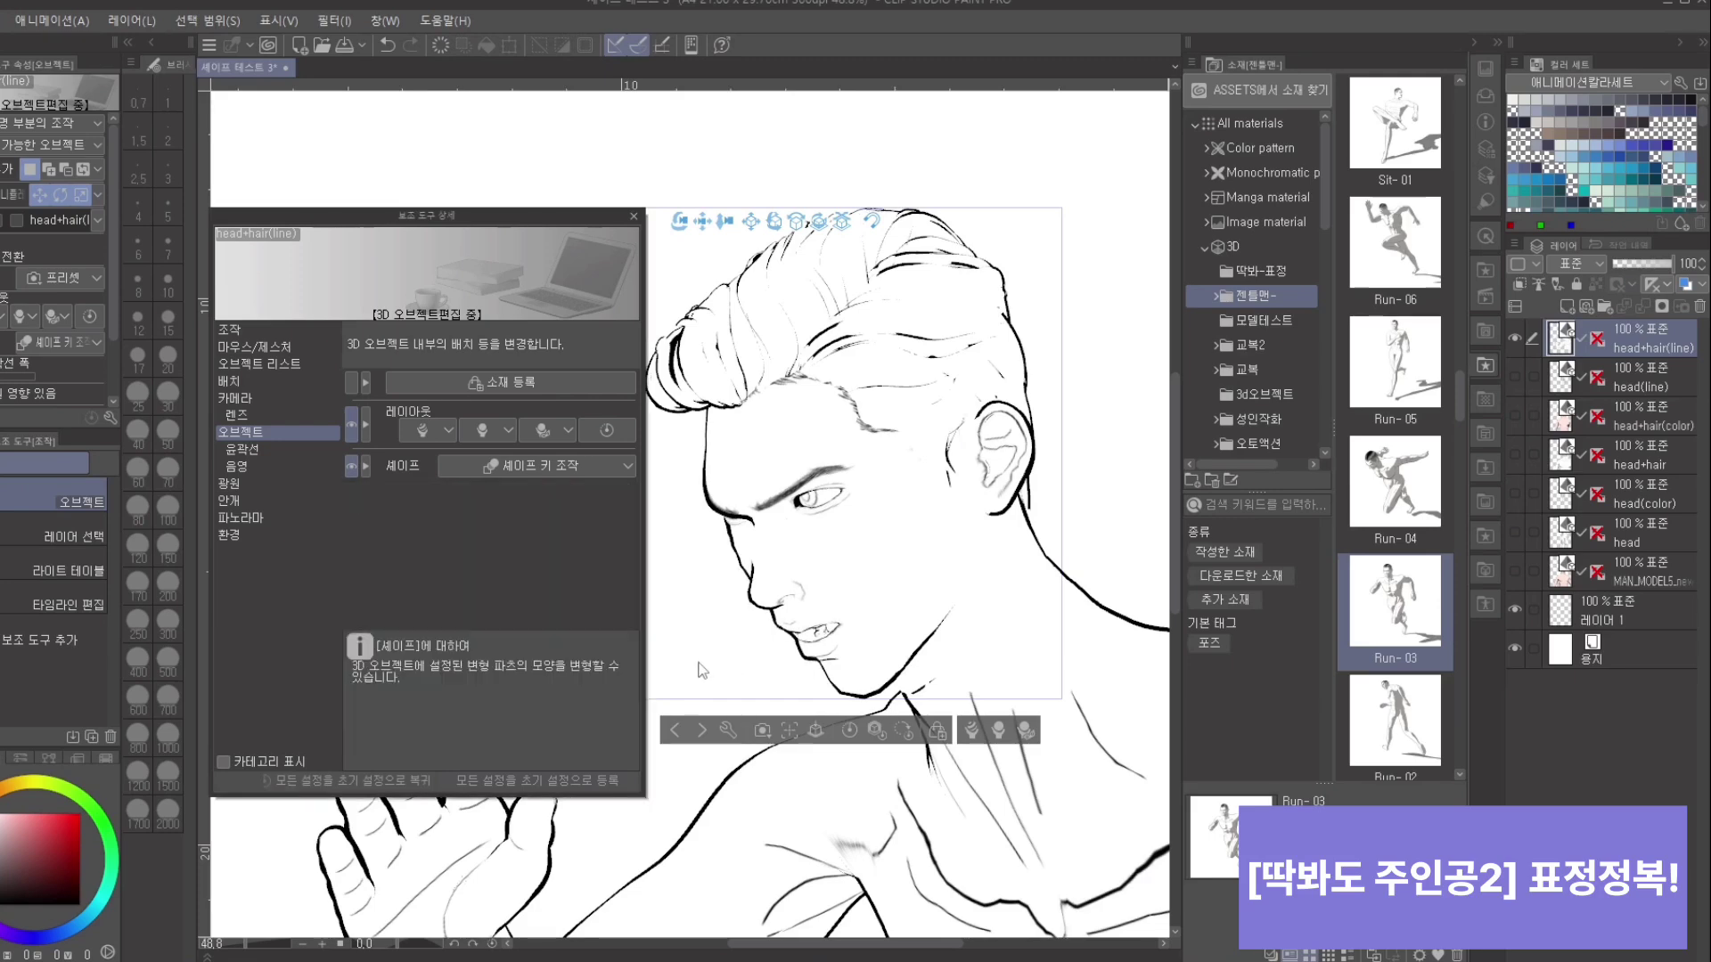
pyautogui.scroll(-1, 708, 614)
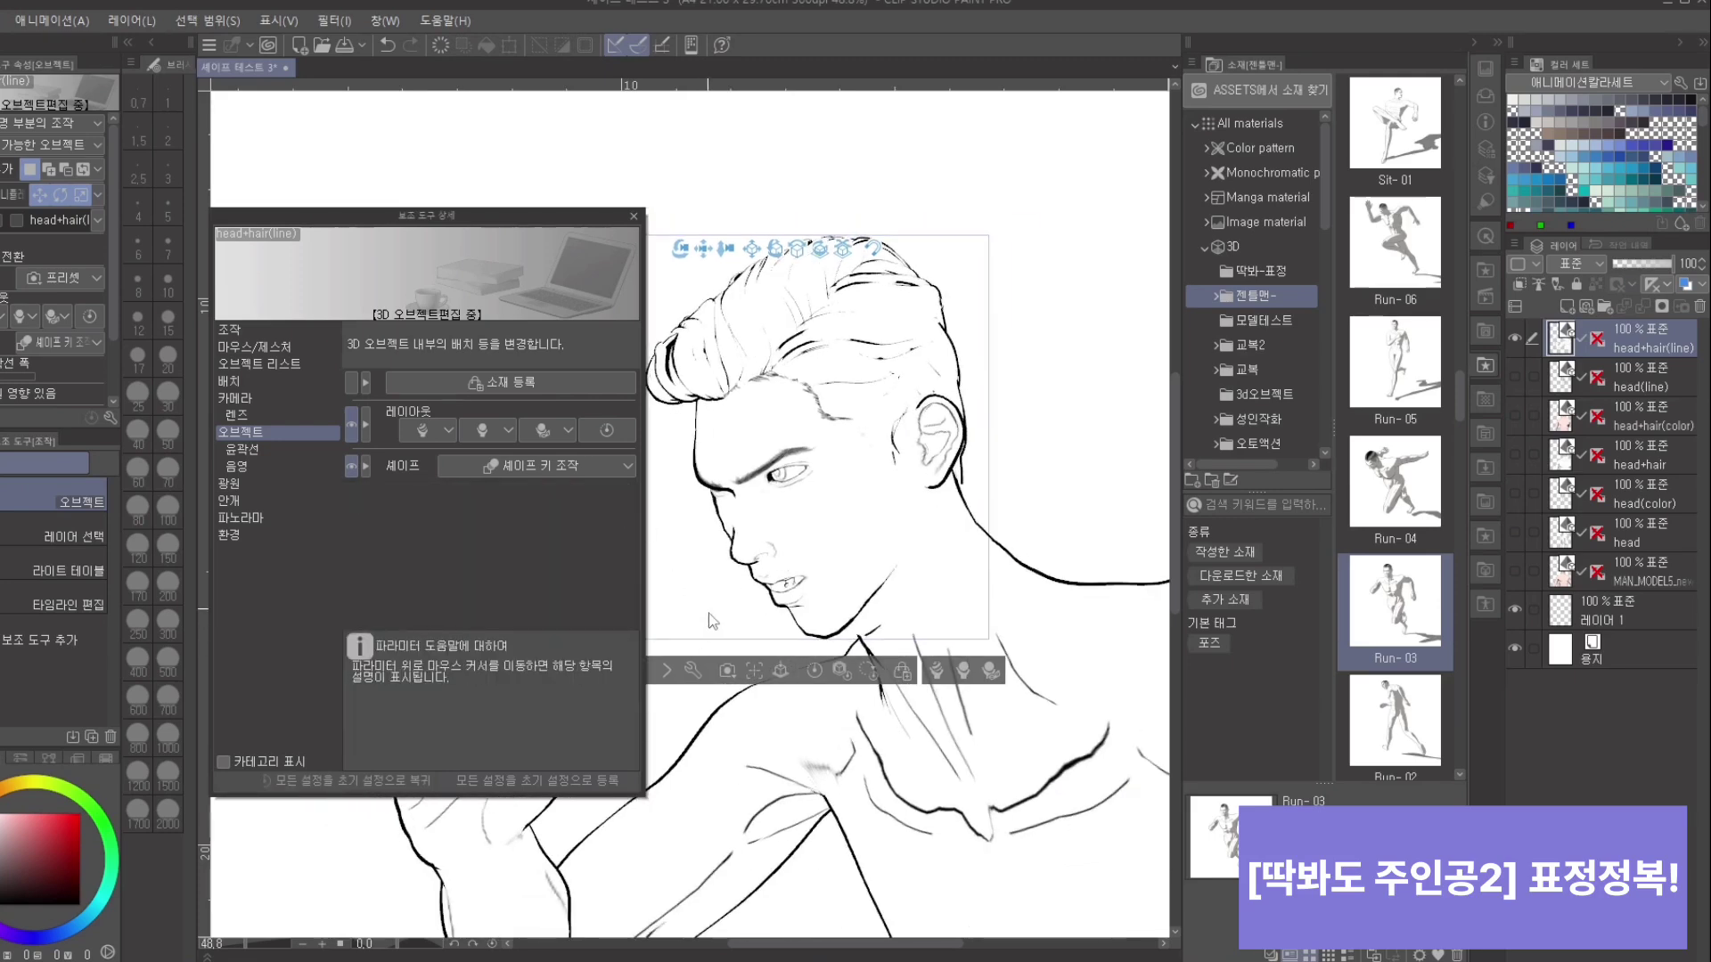
pyautogui.moveTo(709, 613); pyautogui.dragTo(1130, 479)
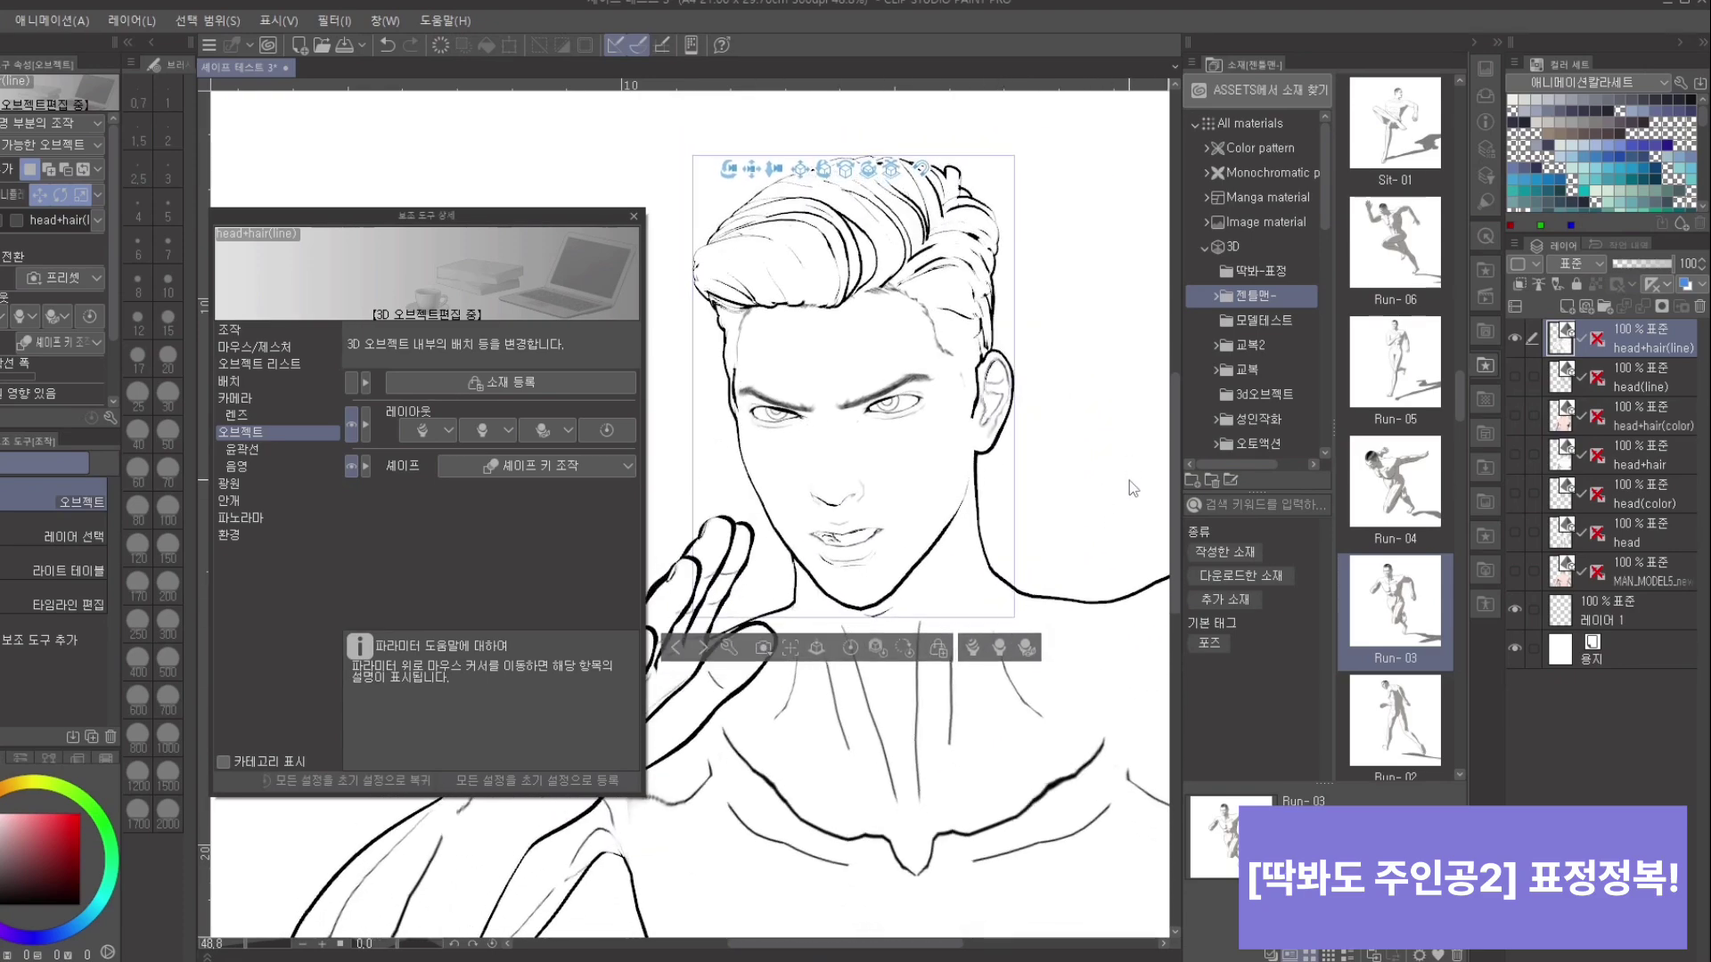
# Step: Set the hair-move-1 shape key to 90 and the hair-move-2 shape key to 9
pyautogui.click(549, 474)
pyautogui.moveTo(1069, 480)
pyautogui.mouseDown()
pyautogui.moveTo(1096, 328)
pyautogui.moveTo(1070, 398)
pyautogui.moveTo(1081, 450)
pyautogui.mouseUp()
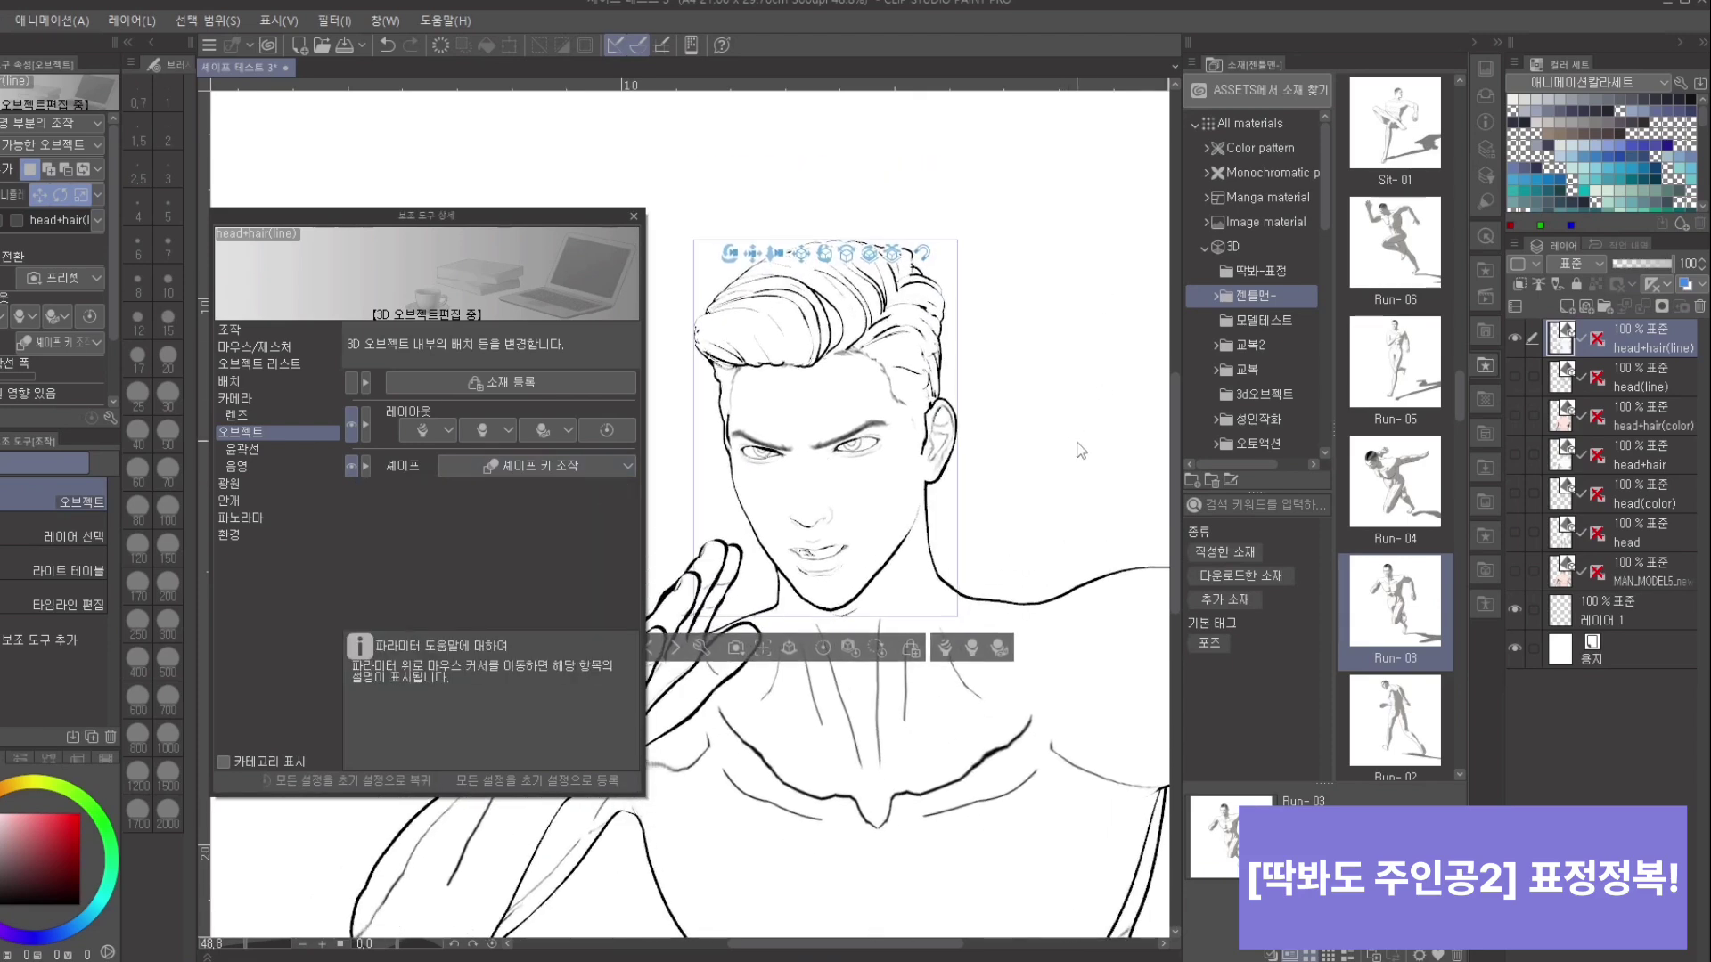
pyautogui.click(539, 465)
pyautogui.moveTo(622, 535); pyautogui.dragTo(613, 757)
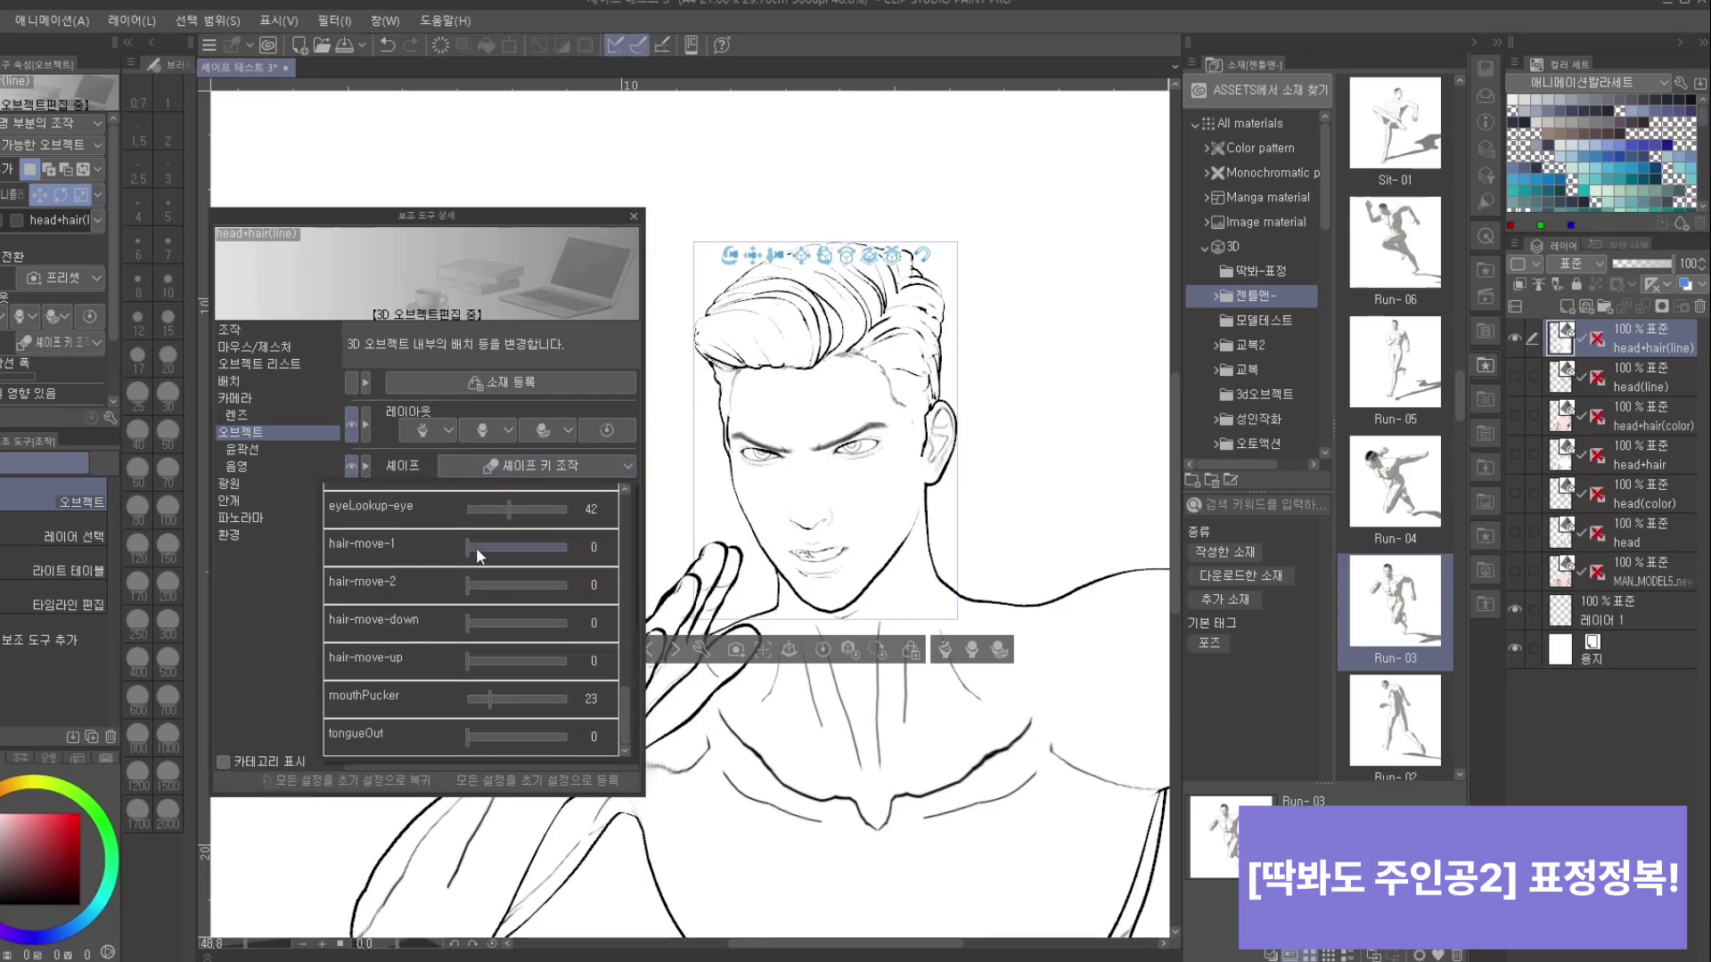
pyautogui.moveTo(476, 547); pyautogui.dragTo(548, 542)
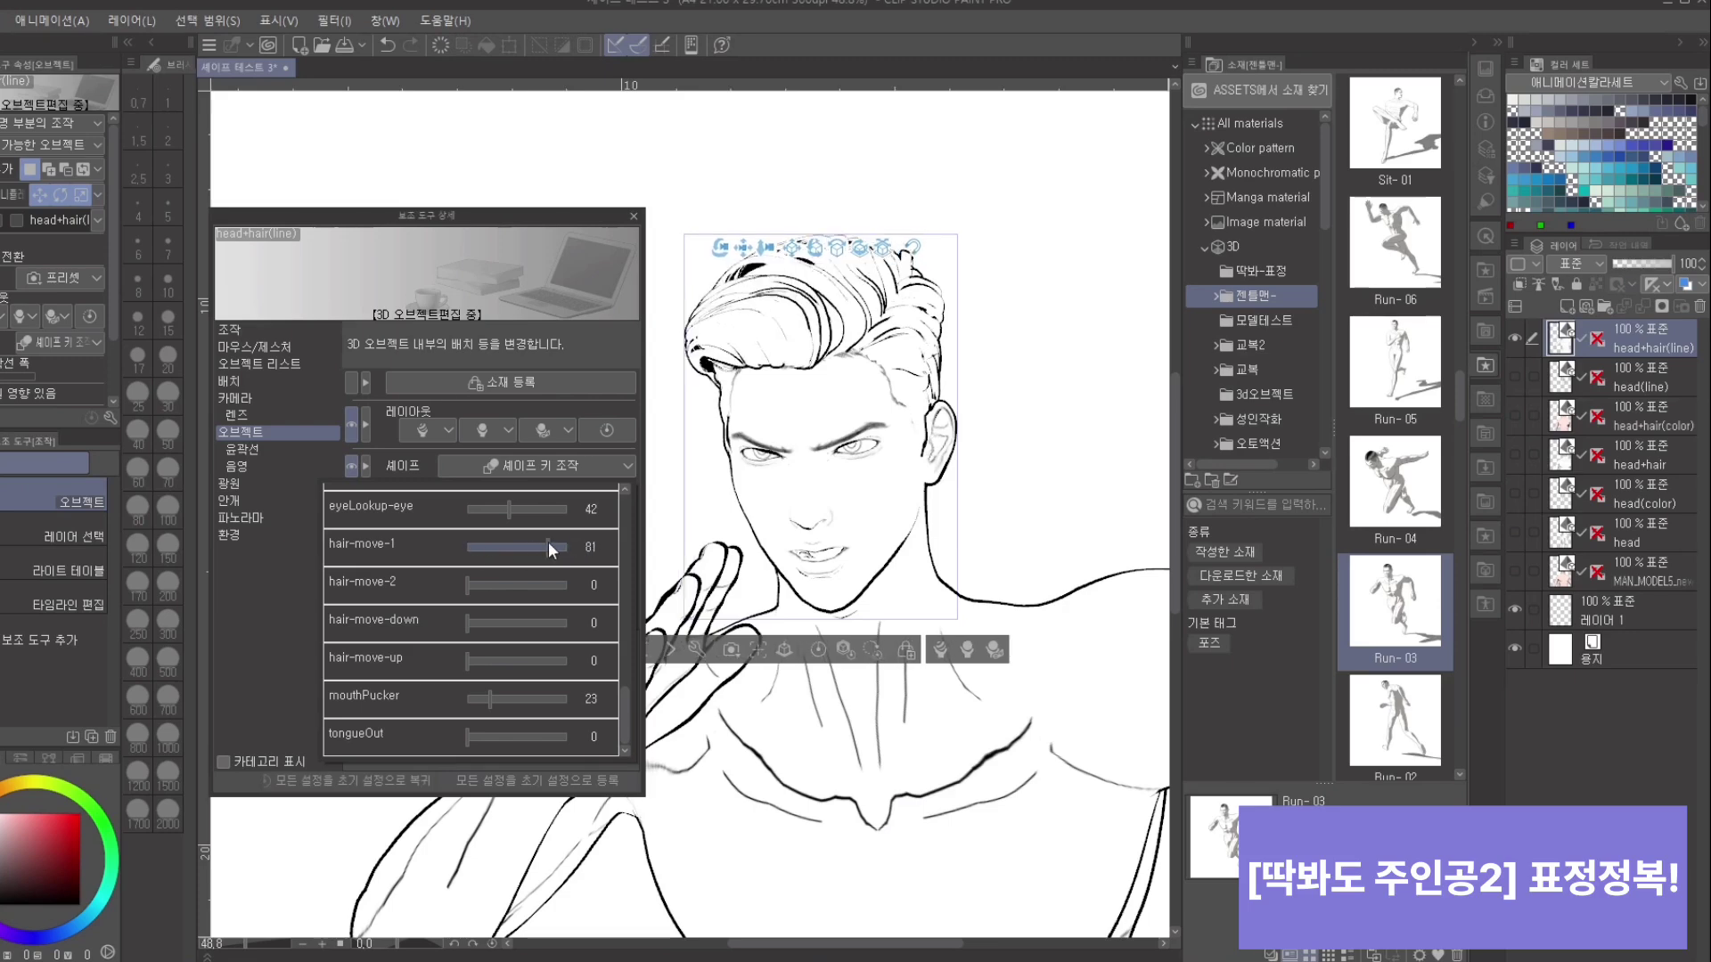
pyautogui.click(1053, 481)
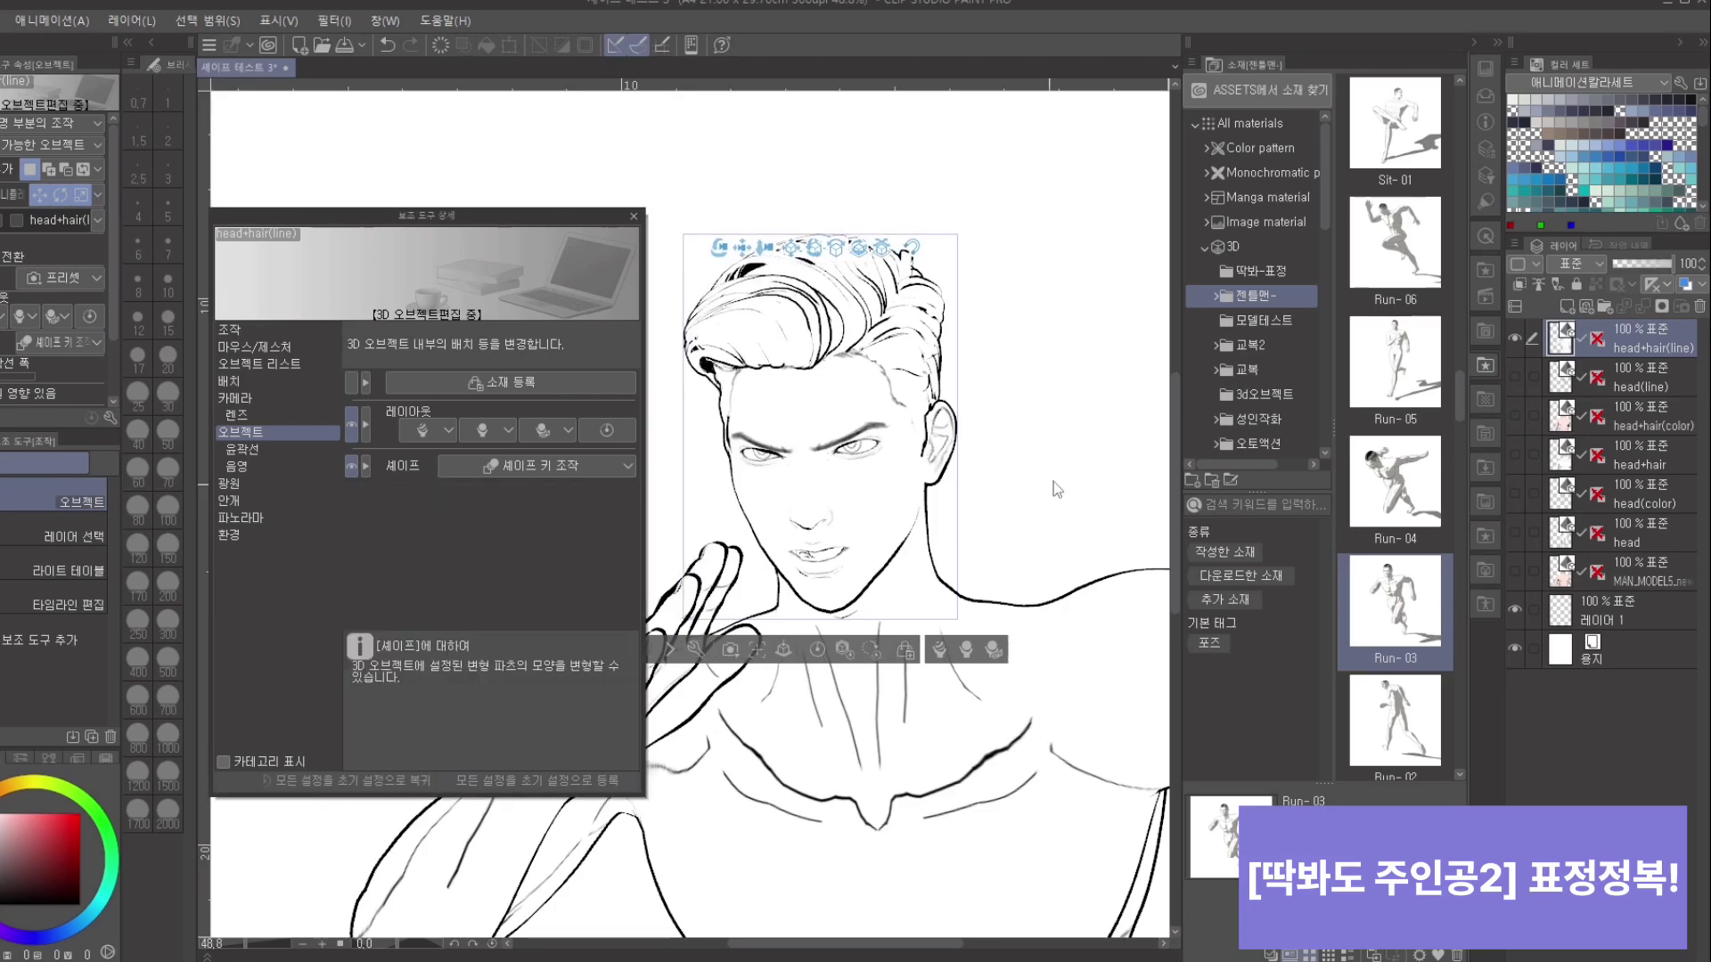
pyautogui.moveTo(1039, 500); pyautogui.dragTo(924, 511)
pyautogui.click(565, 468)
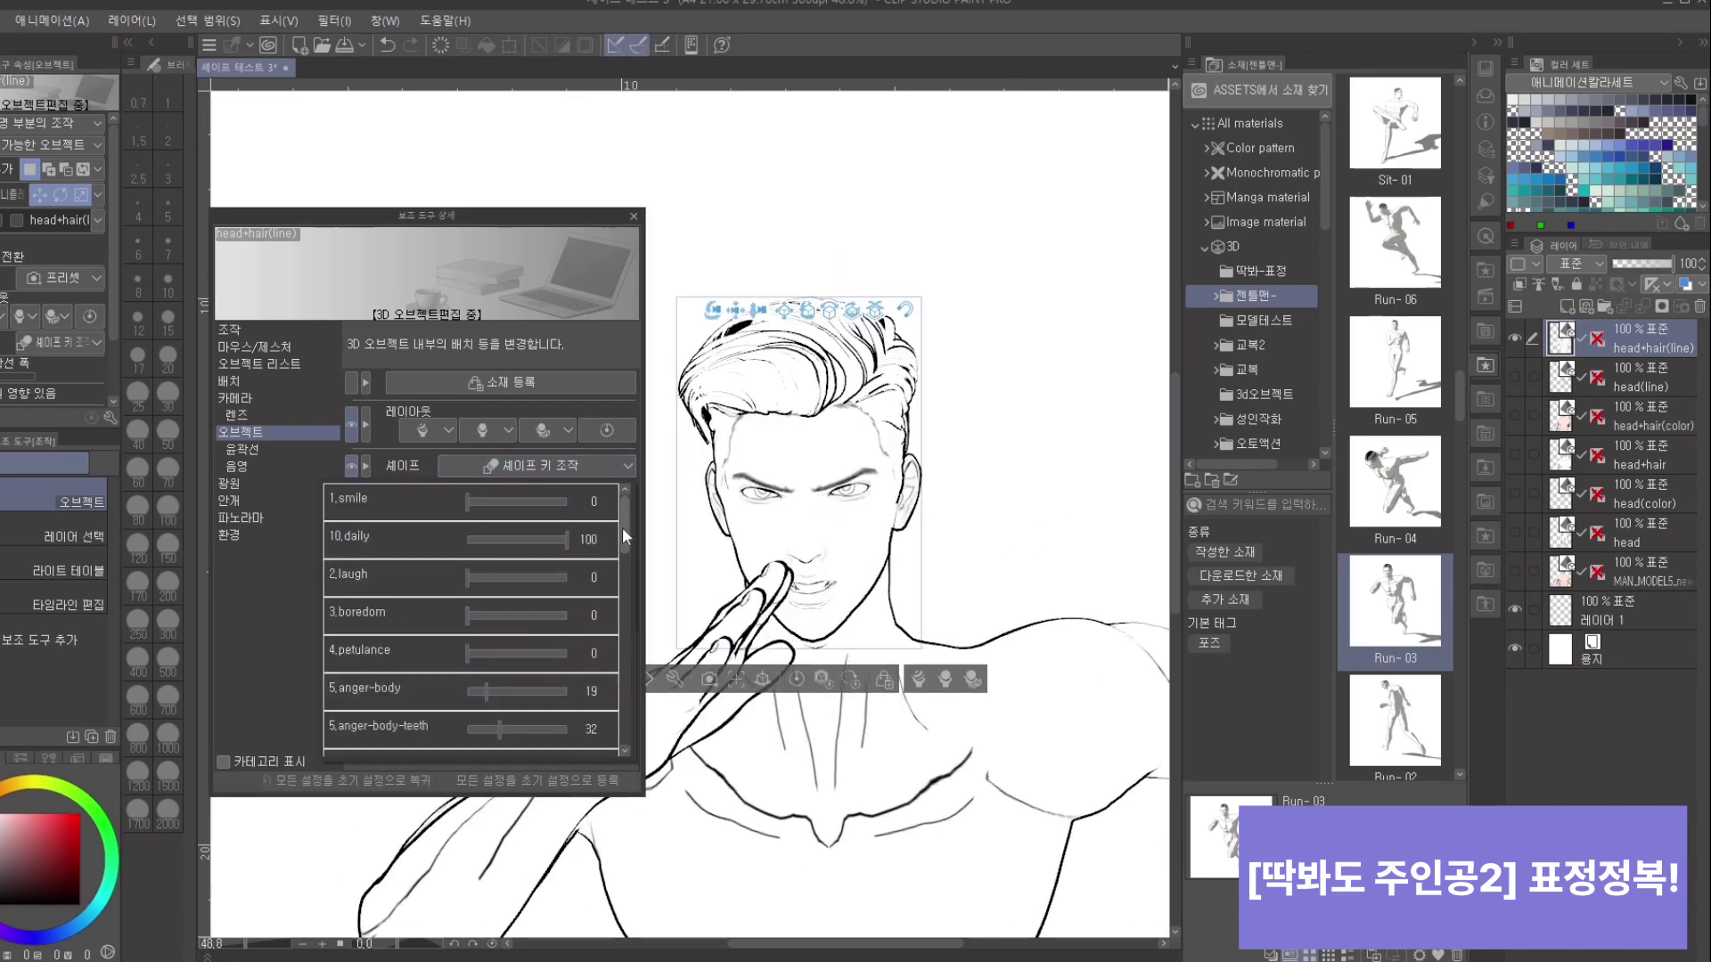
pyautogui.moveTo(622, 528); pyautogui.dragTo(612, 729)
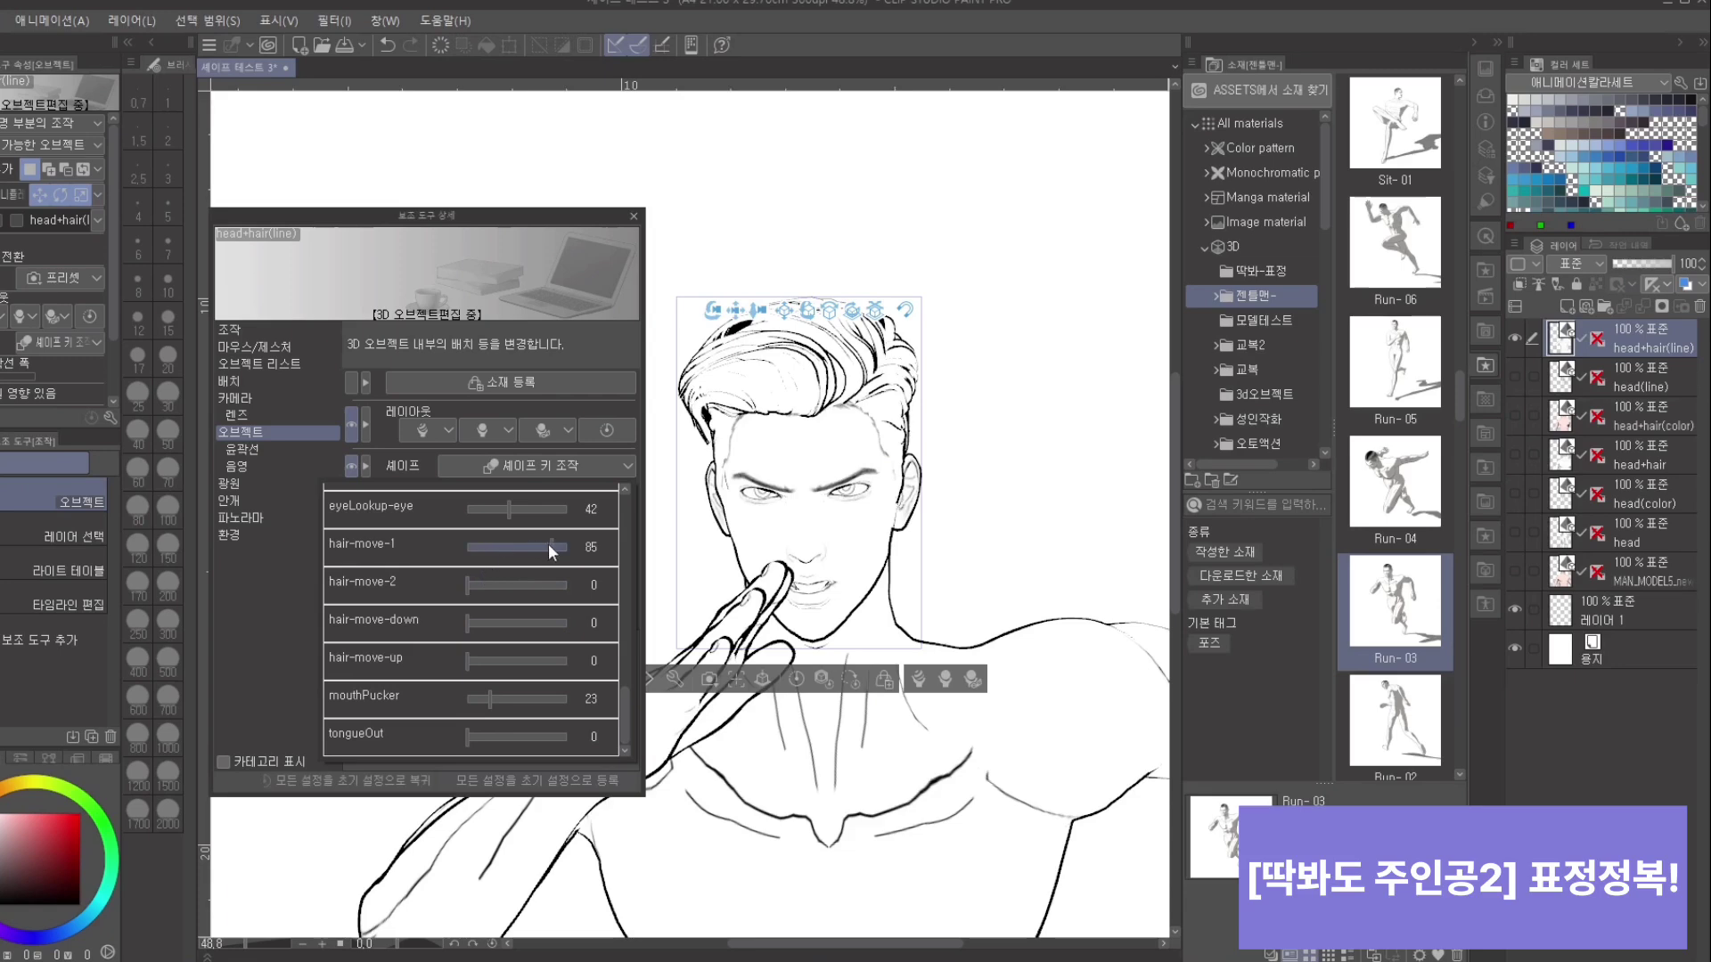
pyautogui.moveTo(549, 547)
pyautogui.mouseDown()
pyautogui.moveTo(461, 552)
pyautogui.moveTo(573, 581)
pyautogui.moveTo(475, 592)
pyautogui.moveTo(556, 542)
pyautogui.mouseUp()
pyautogui.click(470, 543)
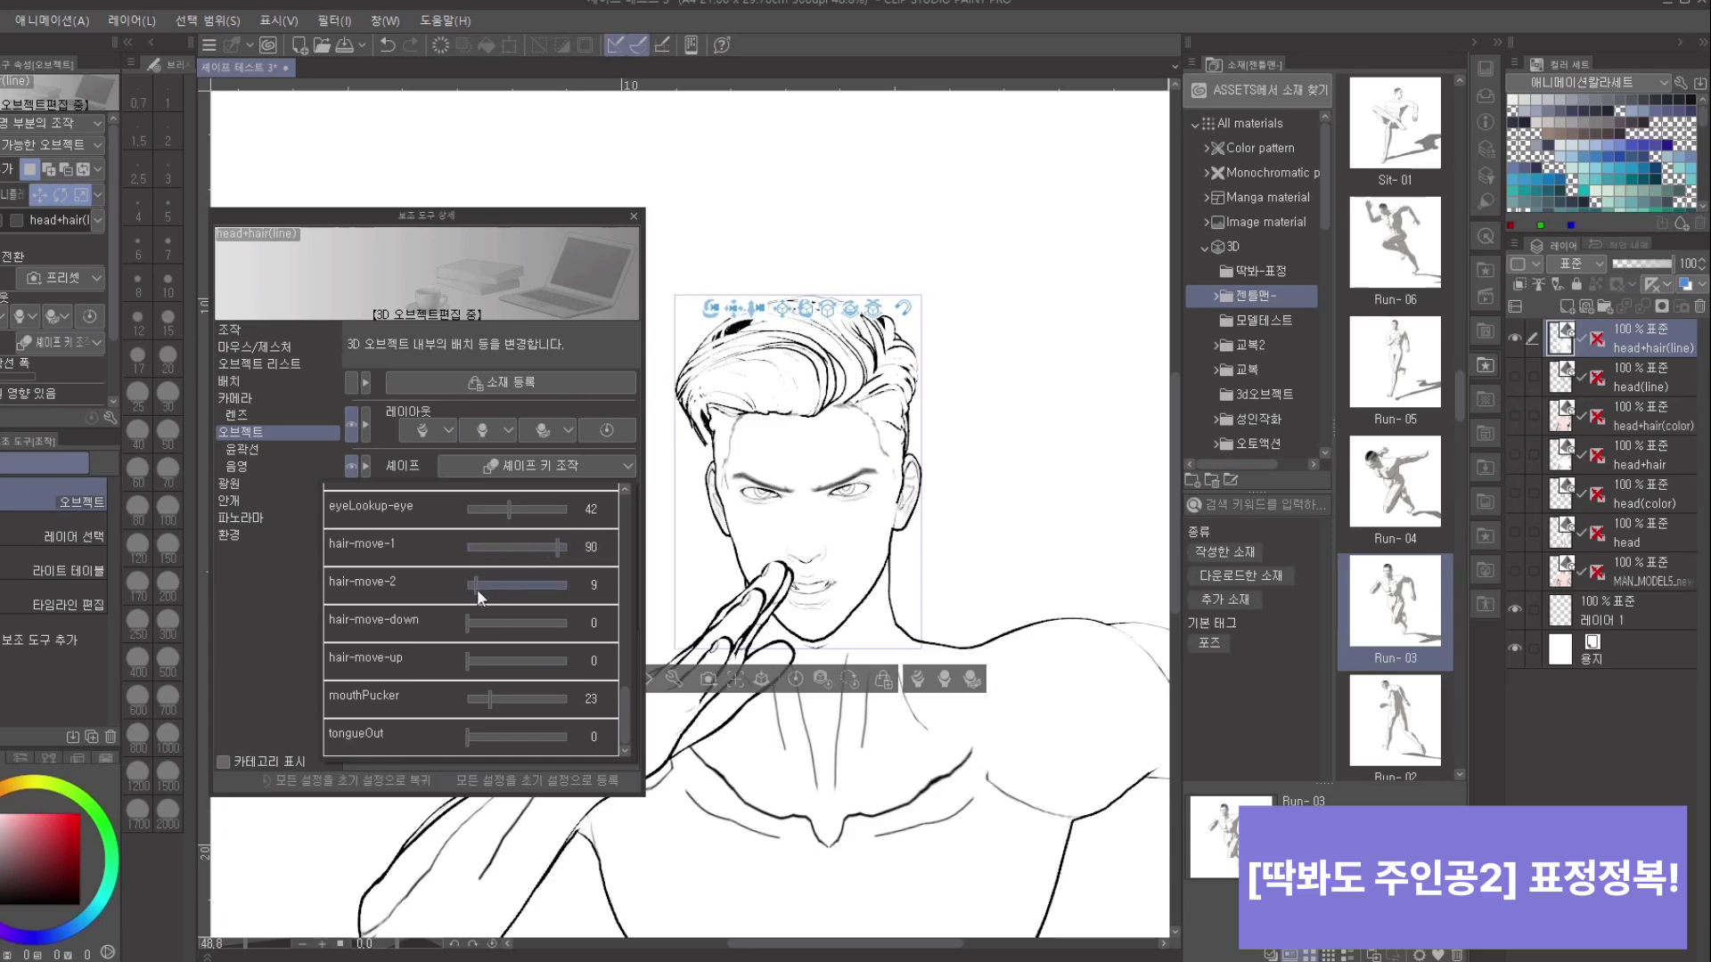
pyautogui.click(1065, 516)
# Step: Set the hair-move-down shape key to 40 and raise the hair-move-2 shape key to 30
pyautogui.click(579, 466)
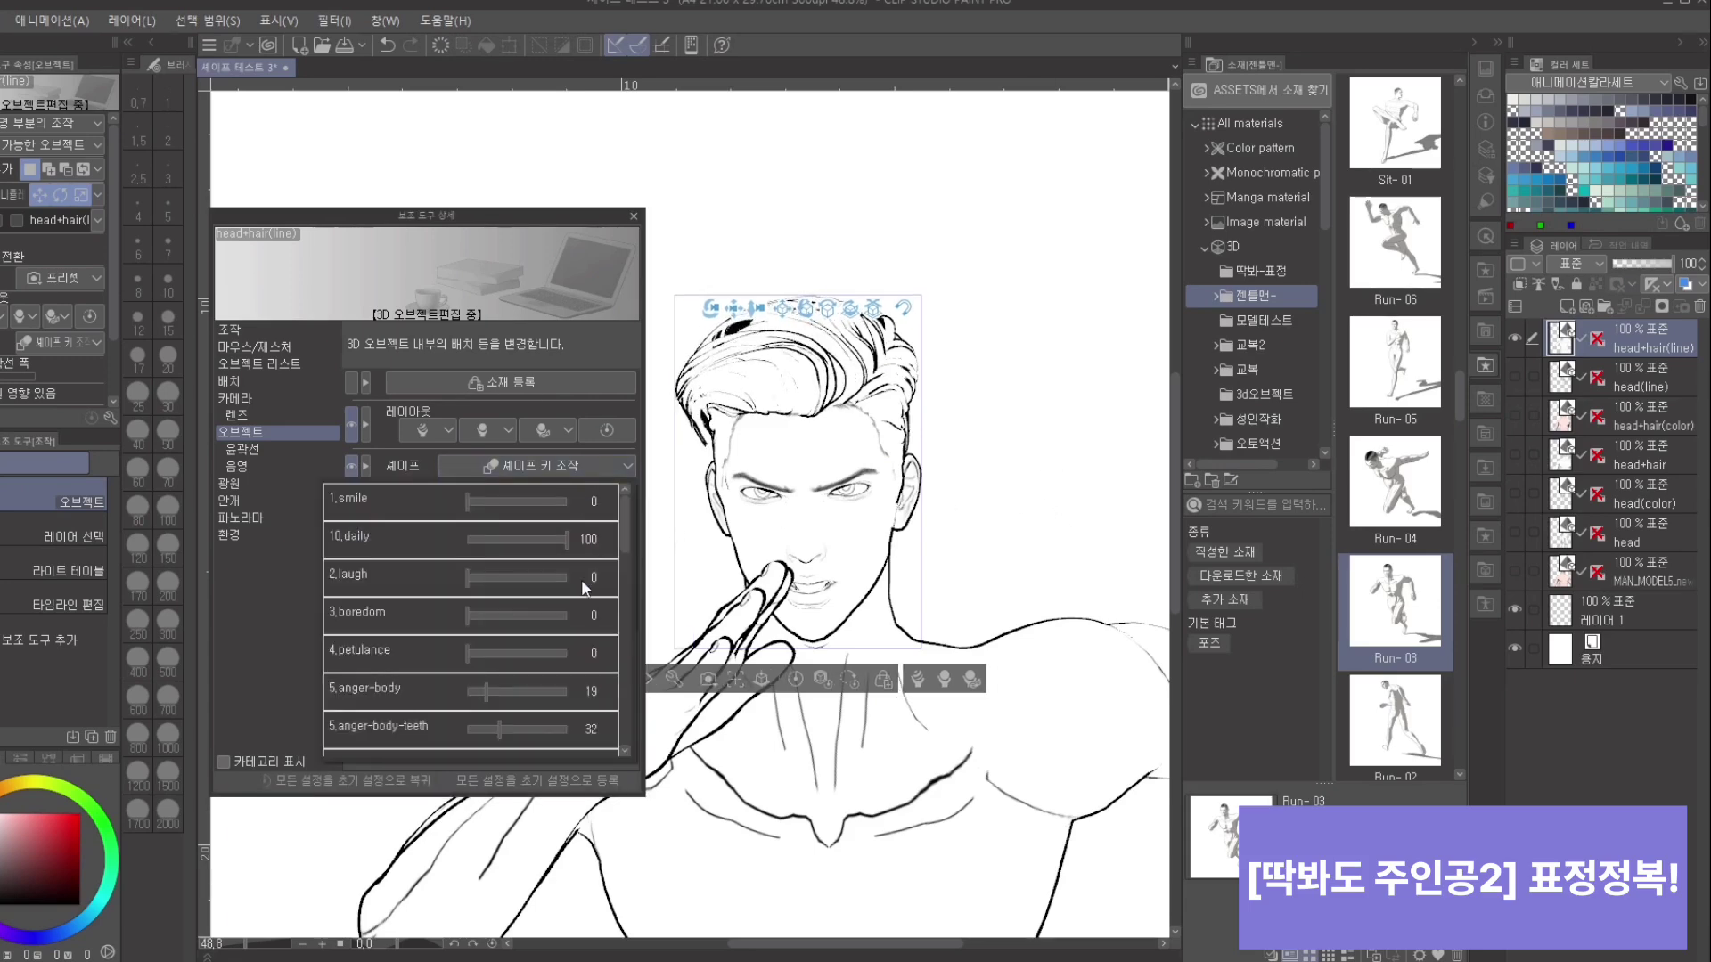
pyautogui.moveTo(623, 538); pyautogui.dragTo(617, 736)
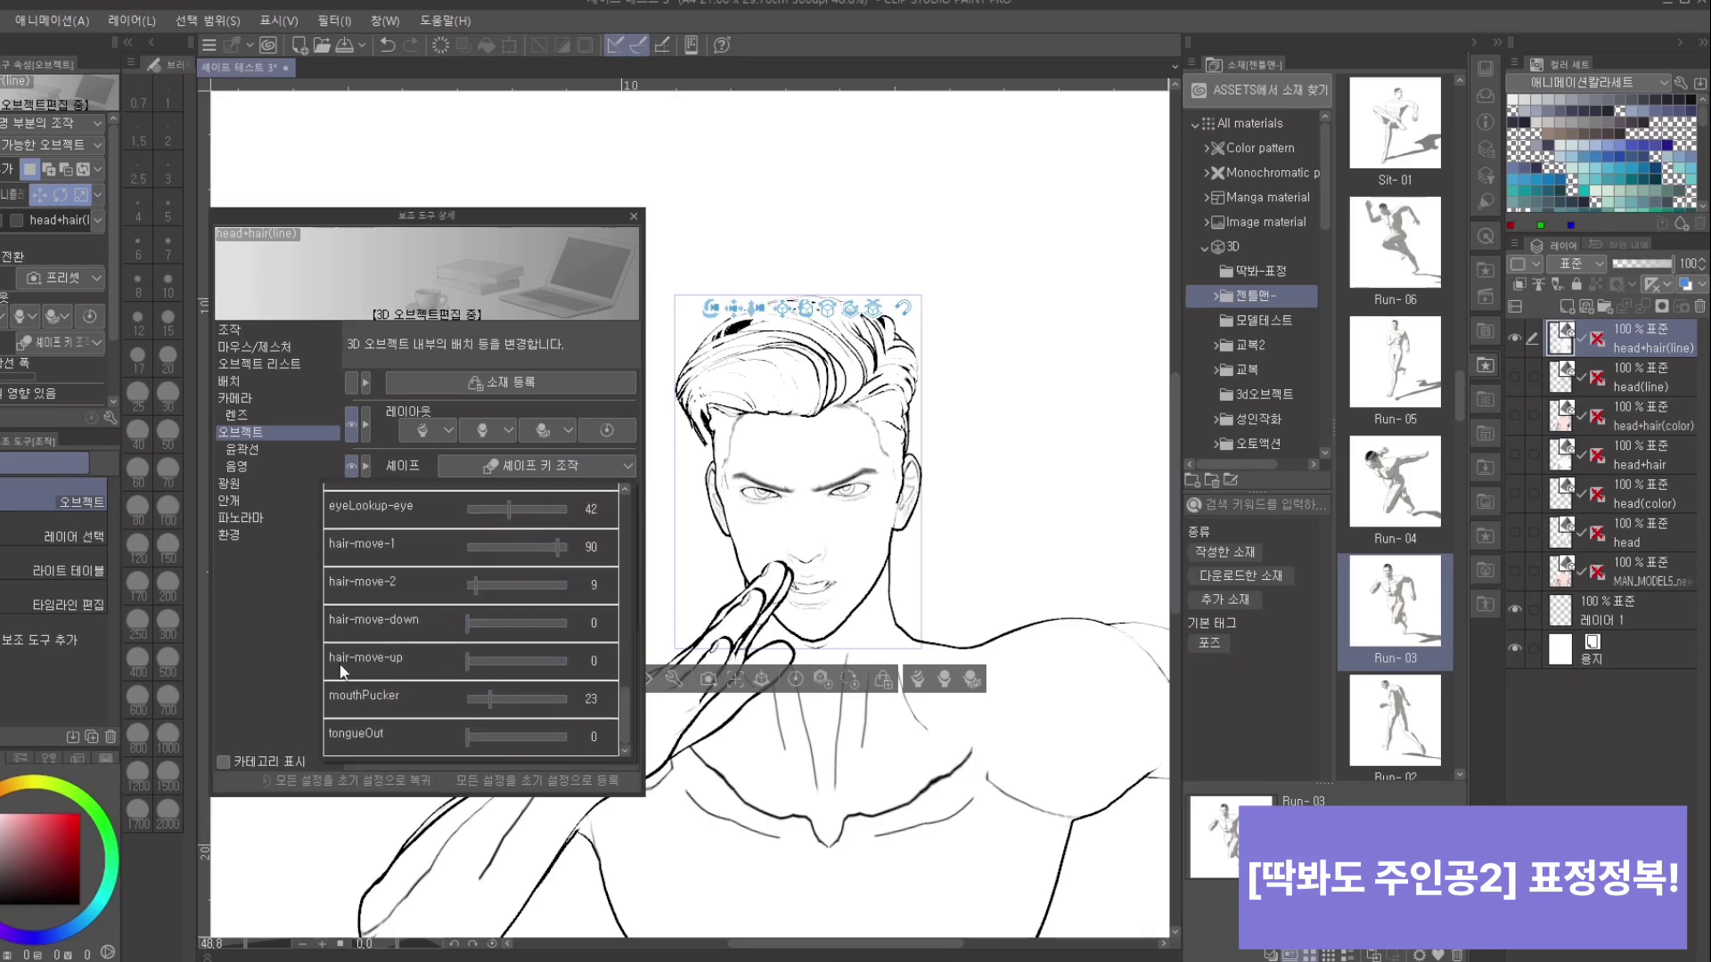
pyautogui.moveTo(468, 620); pyautogui.dragTo(446, 666)
pyautogui.click(467, 633)
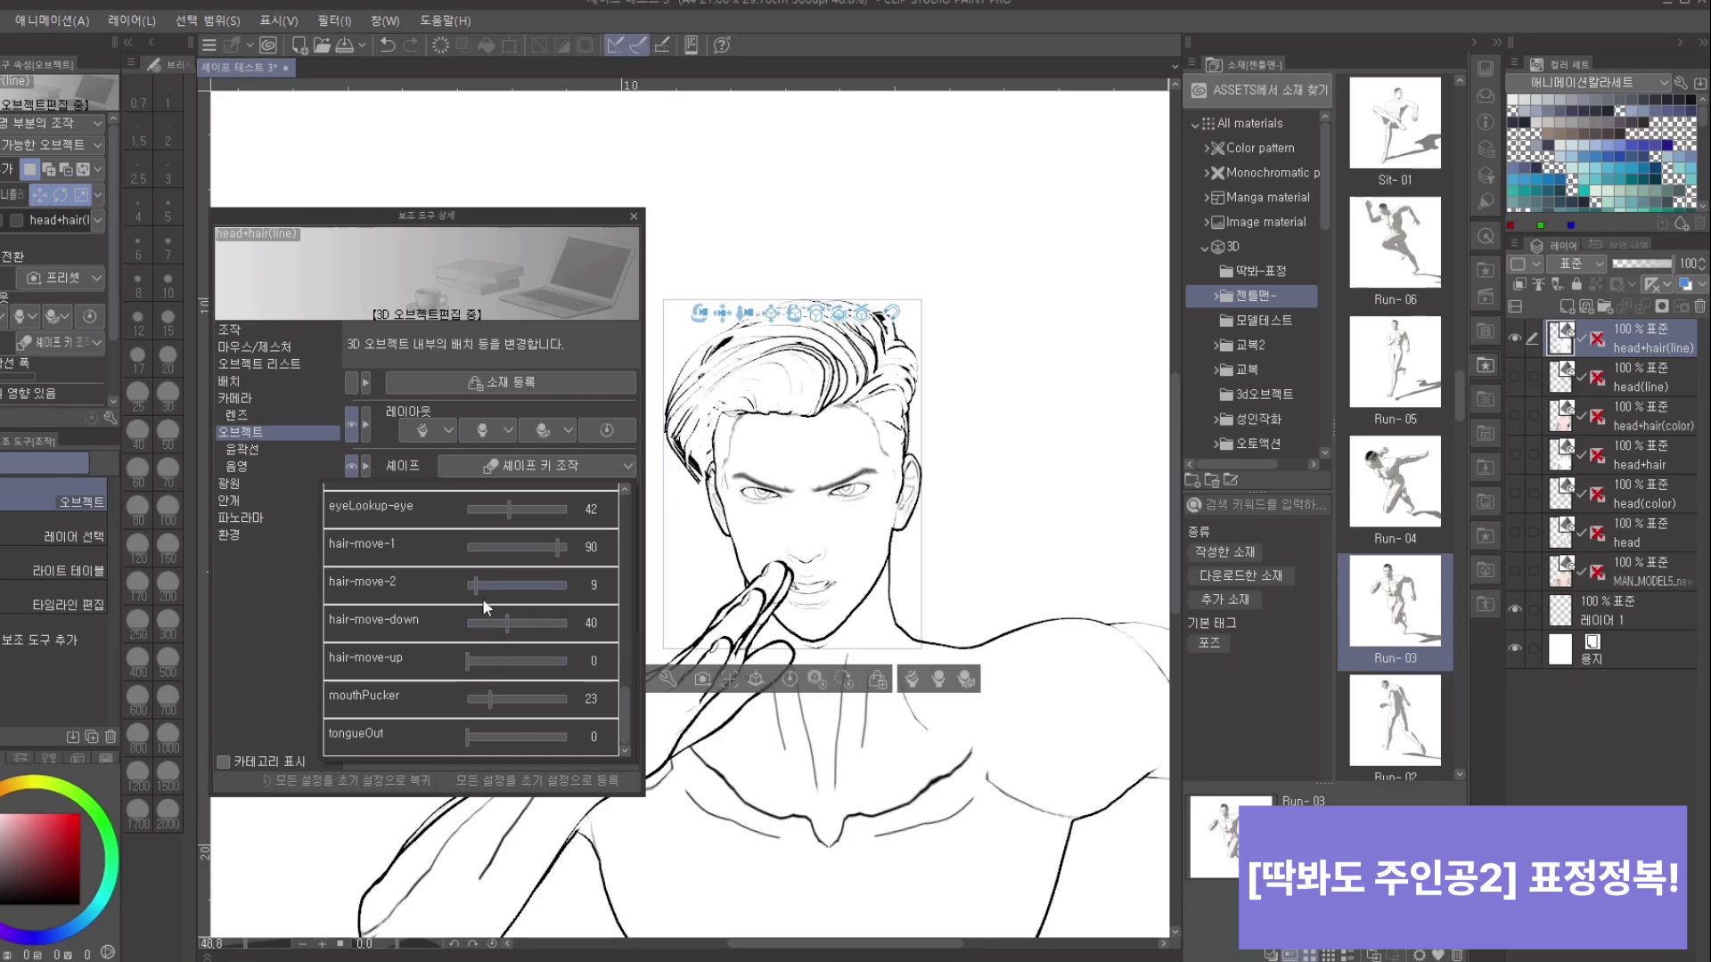
pyautogui.moveTo(478, 585); pyautogui.dragTo(500, 583)
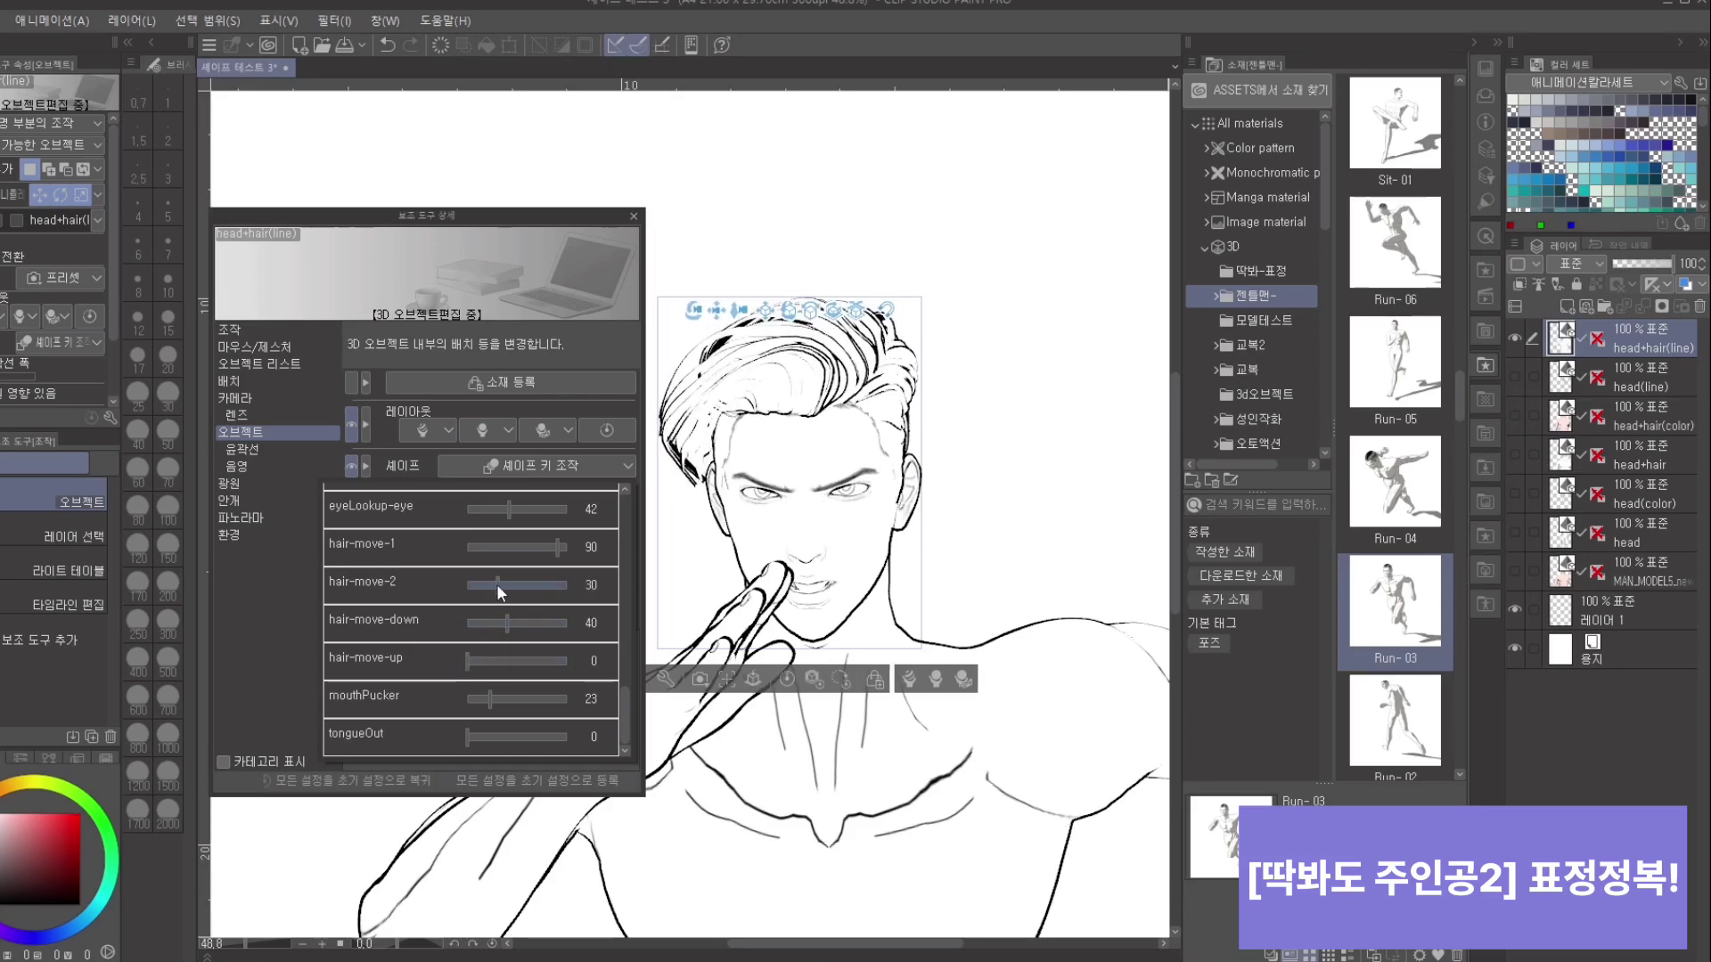
pyautogui.click(987, 542)
# Step: View the head from both sides and raise the eyeLookOut.L shape key to turn the eye outward
pyautogui.moveTo(1028, 548); pyautogui.dragTo(1003, 709)
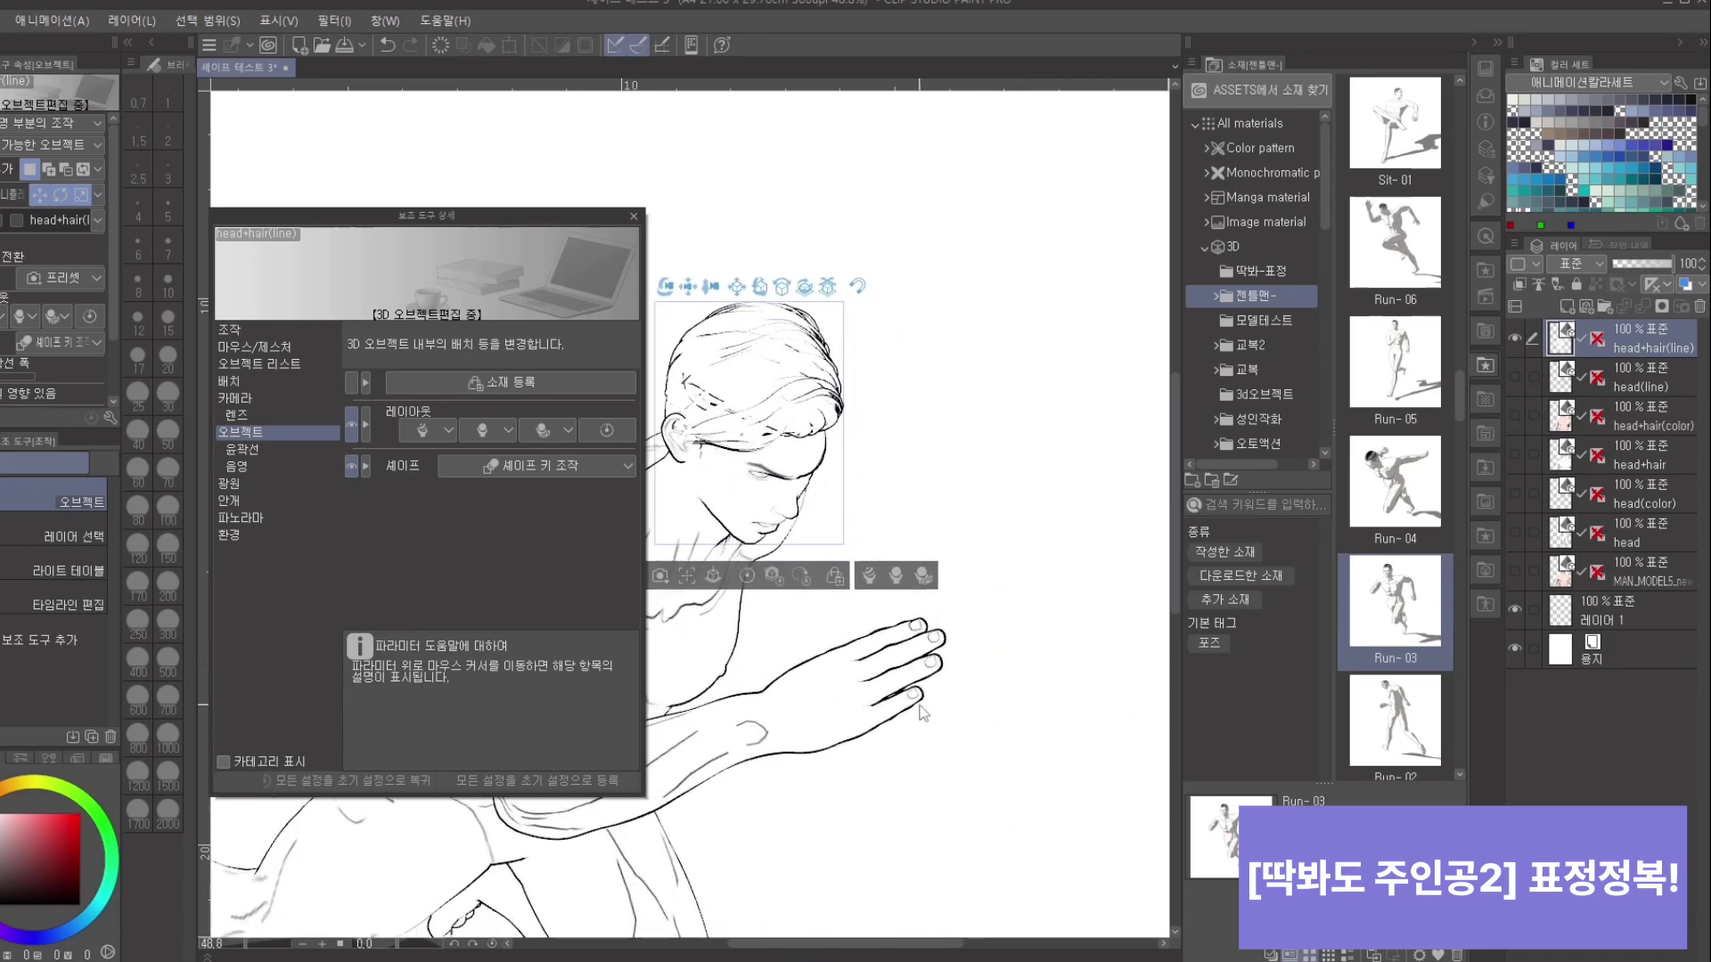
pyautogui.moveTo(1047, 573); pyautogui.dragTo(848, 472)
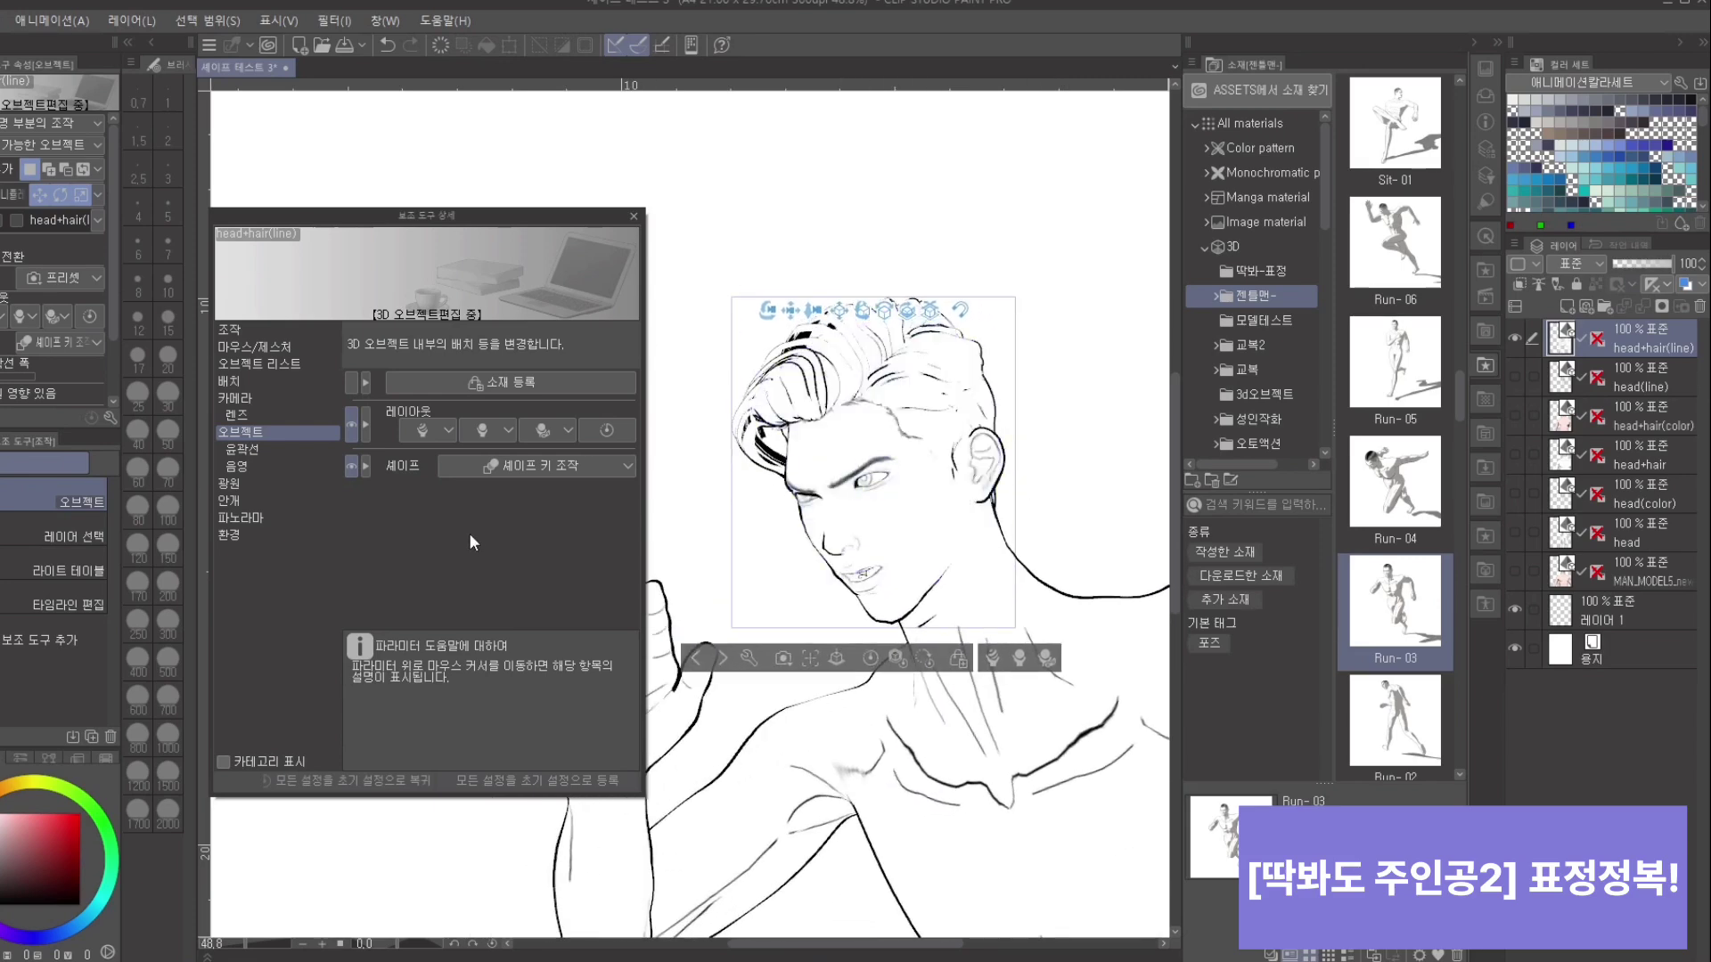
pyautogui.click(545, 467)
pyautogui.moveTo(618, 531); pyautogui.dragTo(614, 675)
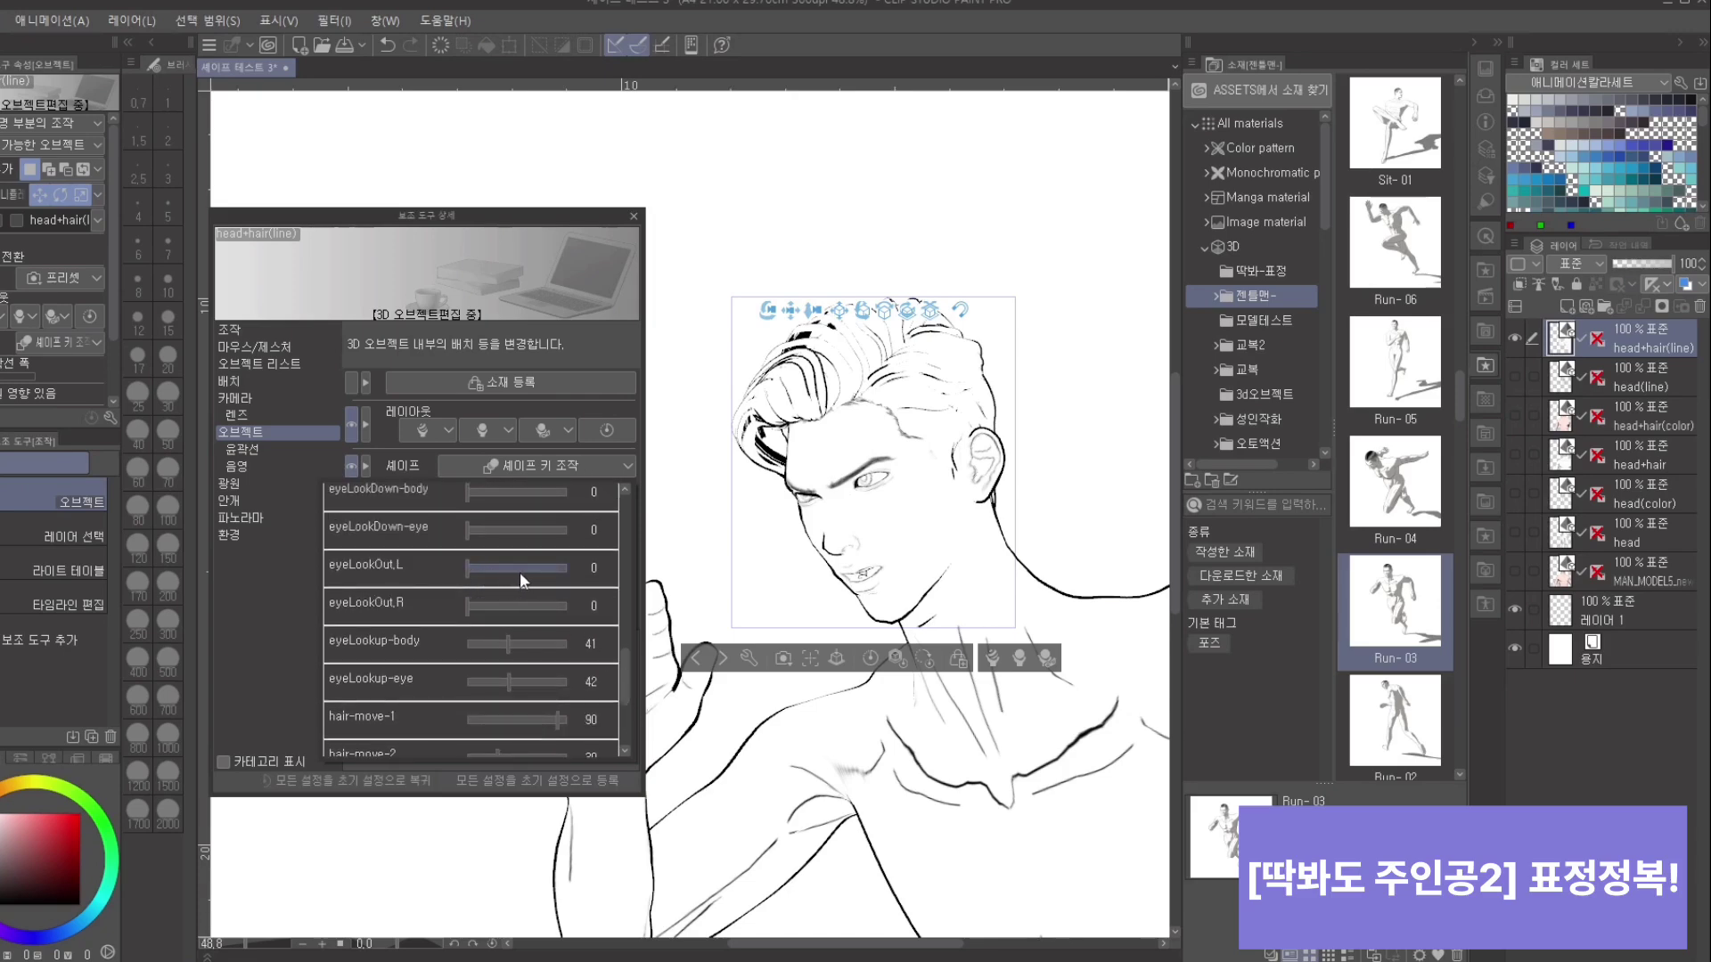
pyautogui.moveTo(520, 572); pyautogui.dragTo(532, 574)
pyautogui.click(888, 602)
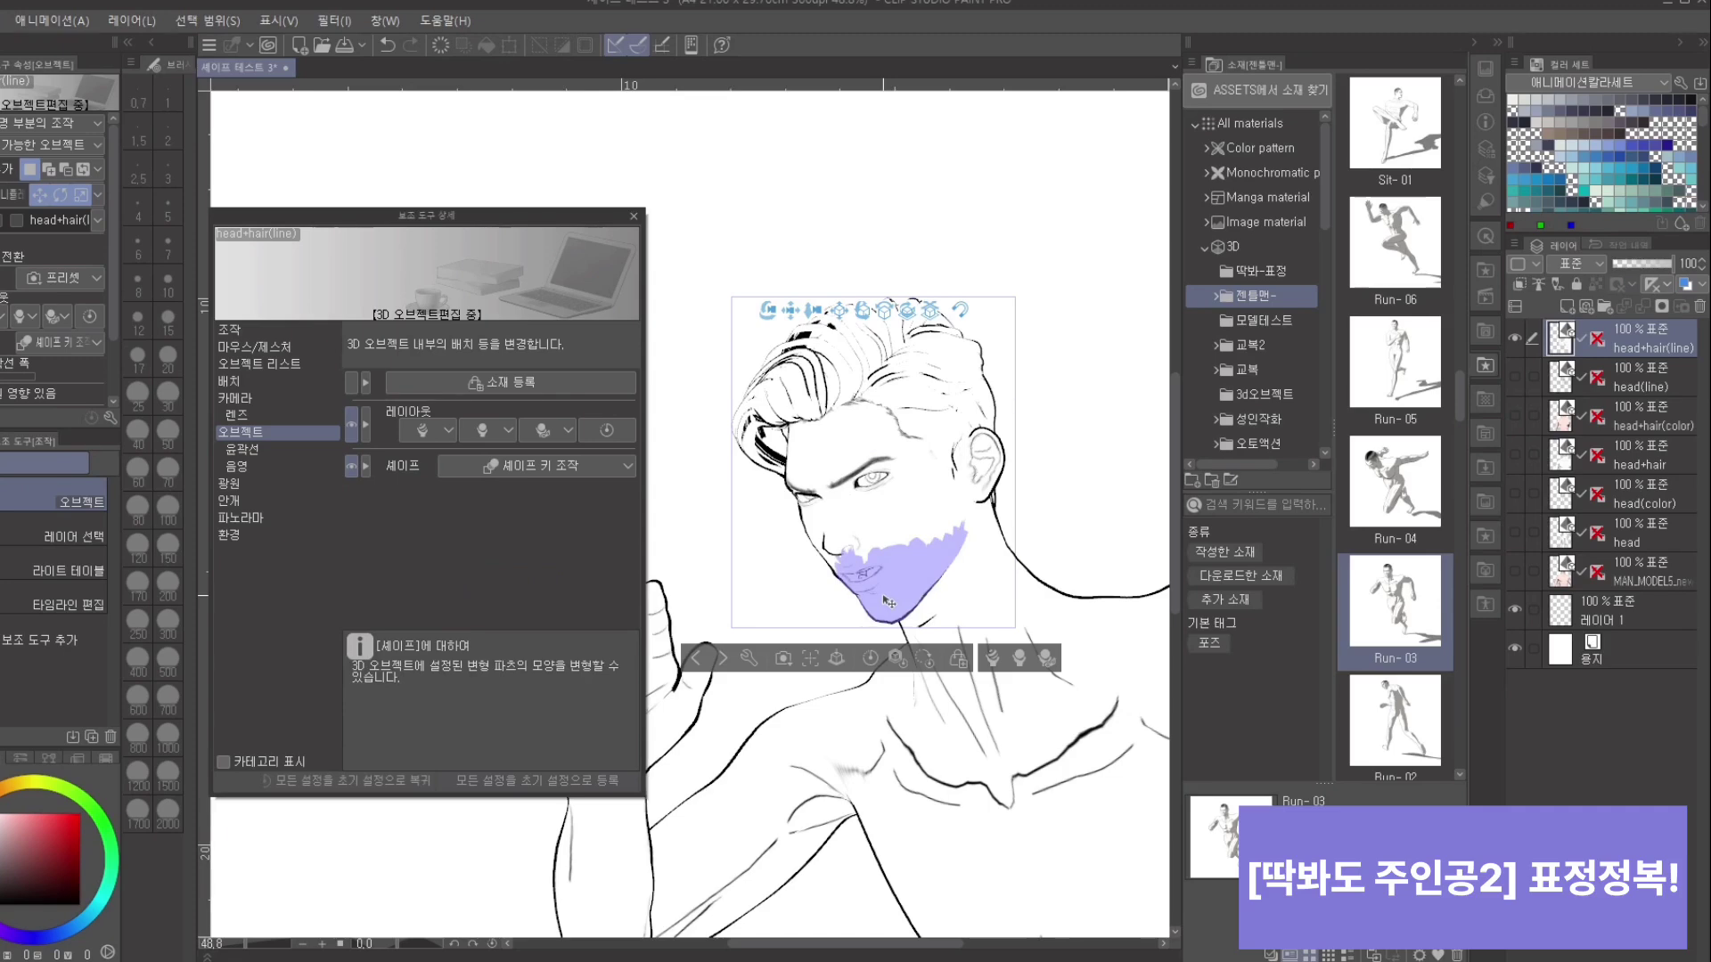
# Step: Select the jaw joint on the head and rotate it to open the mouth wider
pyautogui.click(890, 598)
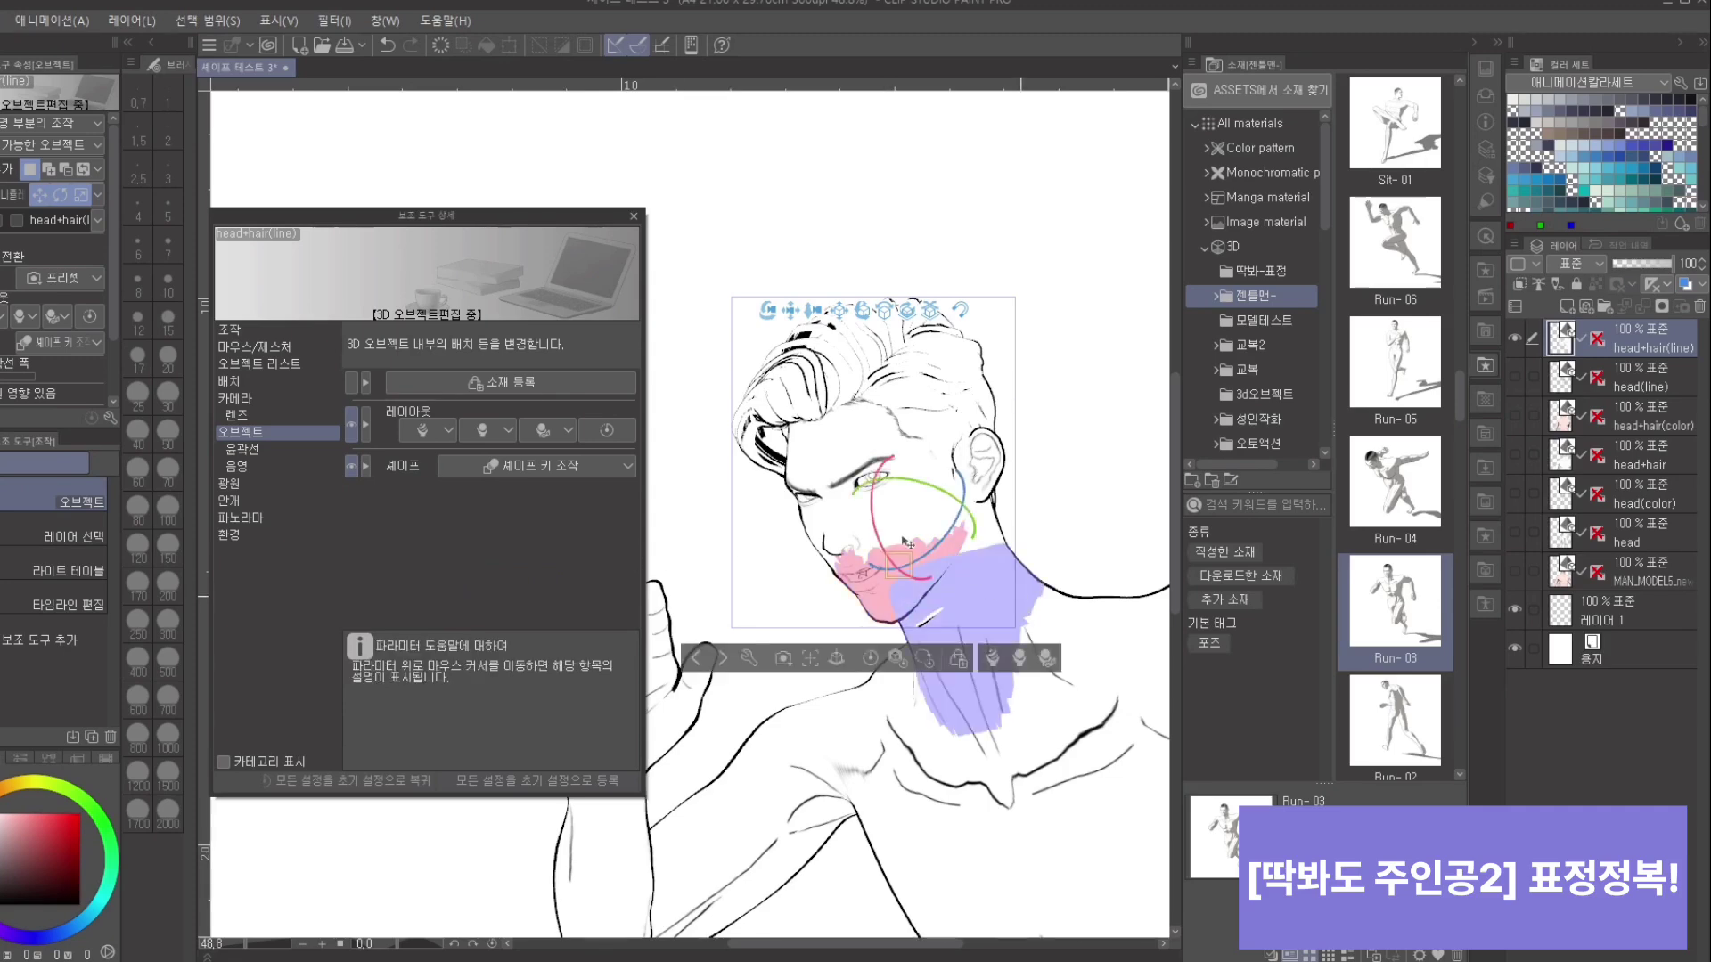
pyautogui.moveTo(879, 513); pyautogui.dragTo(878, 522)
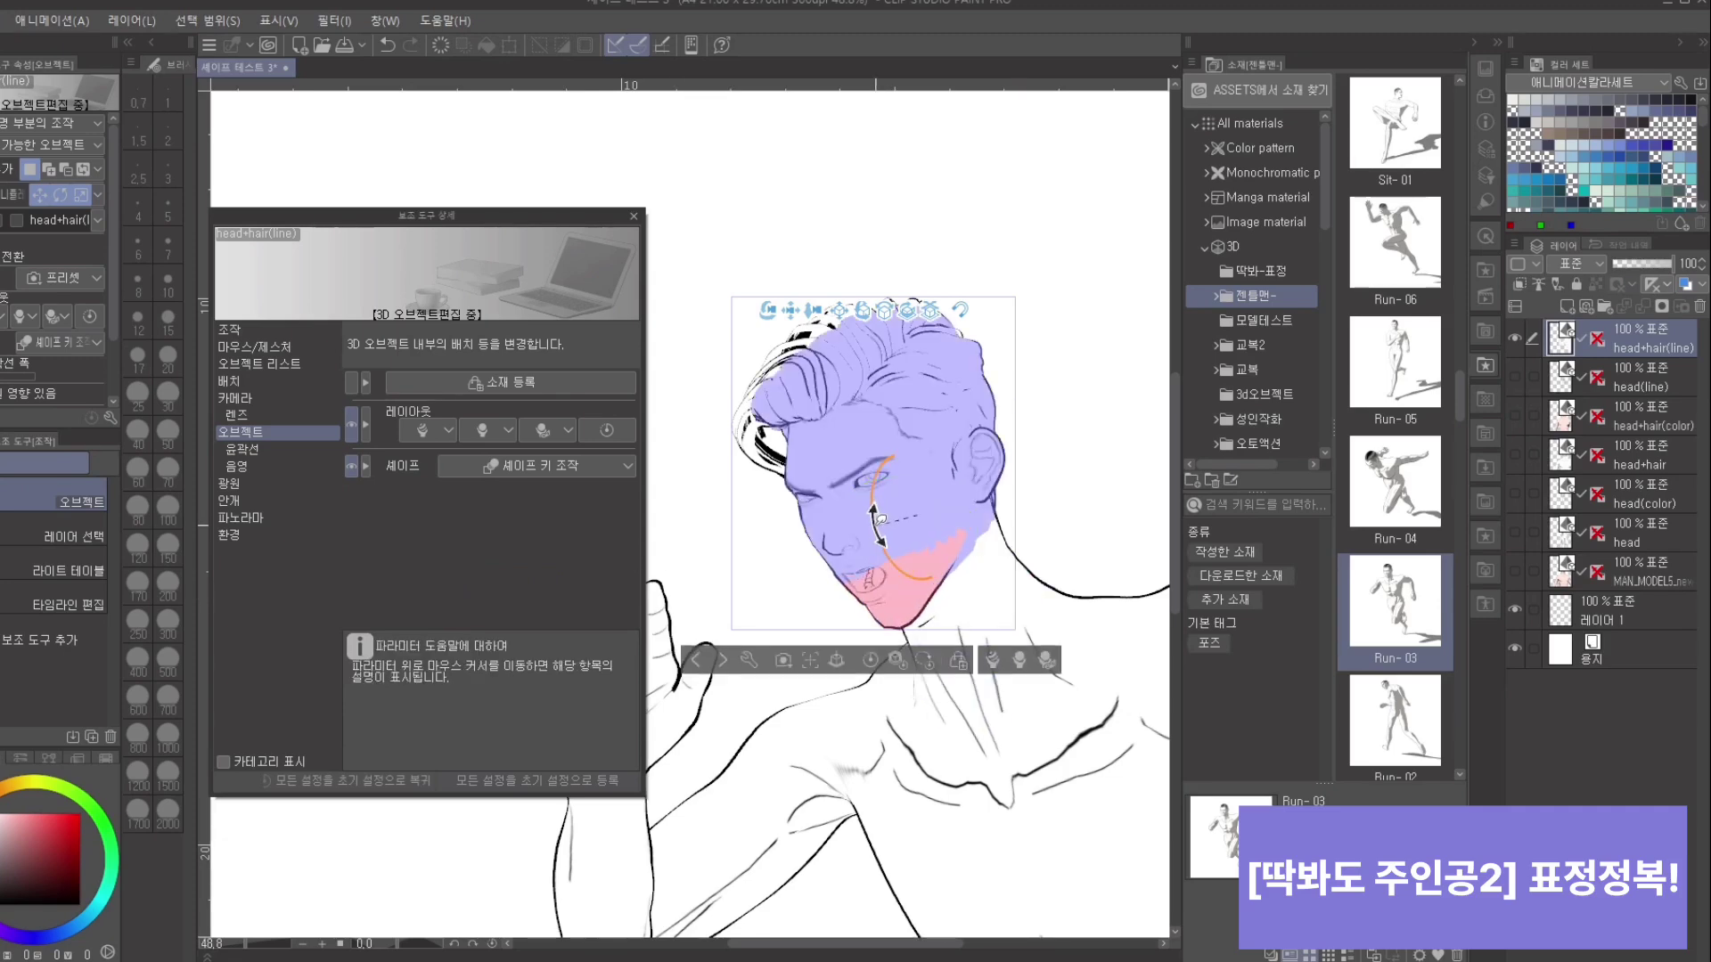
pyautogui.click(745, 599)
pyautogui.scroll(1, 750, 625)
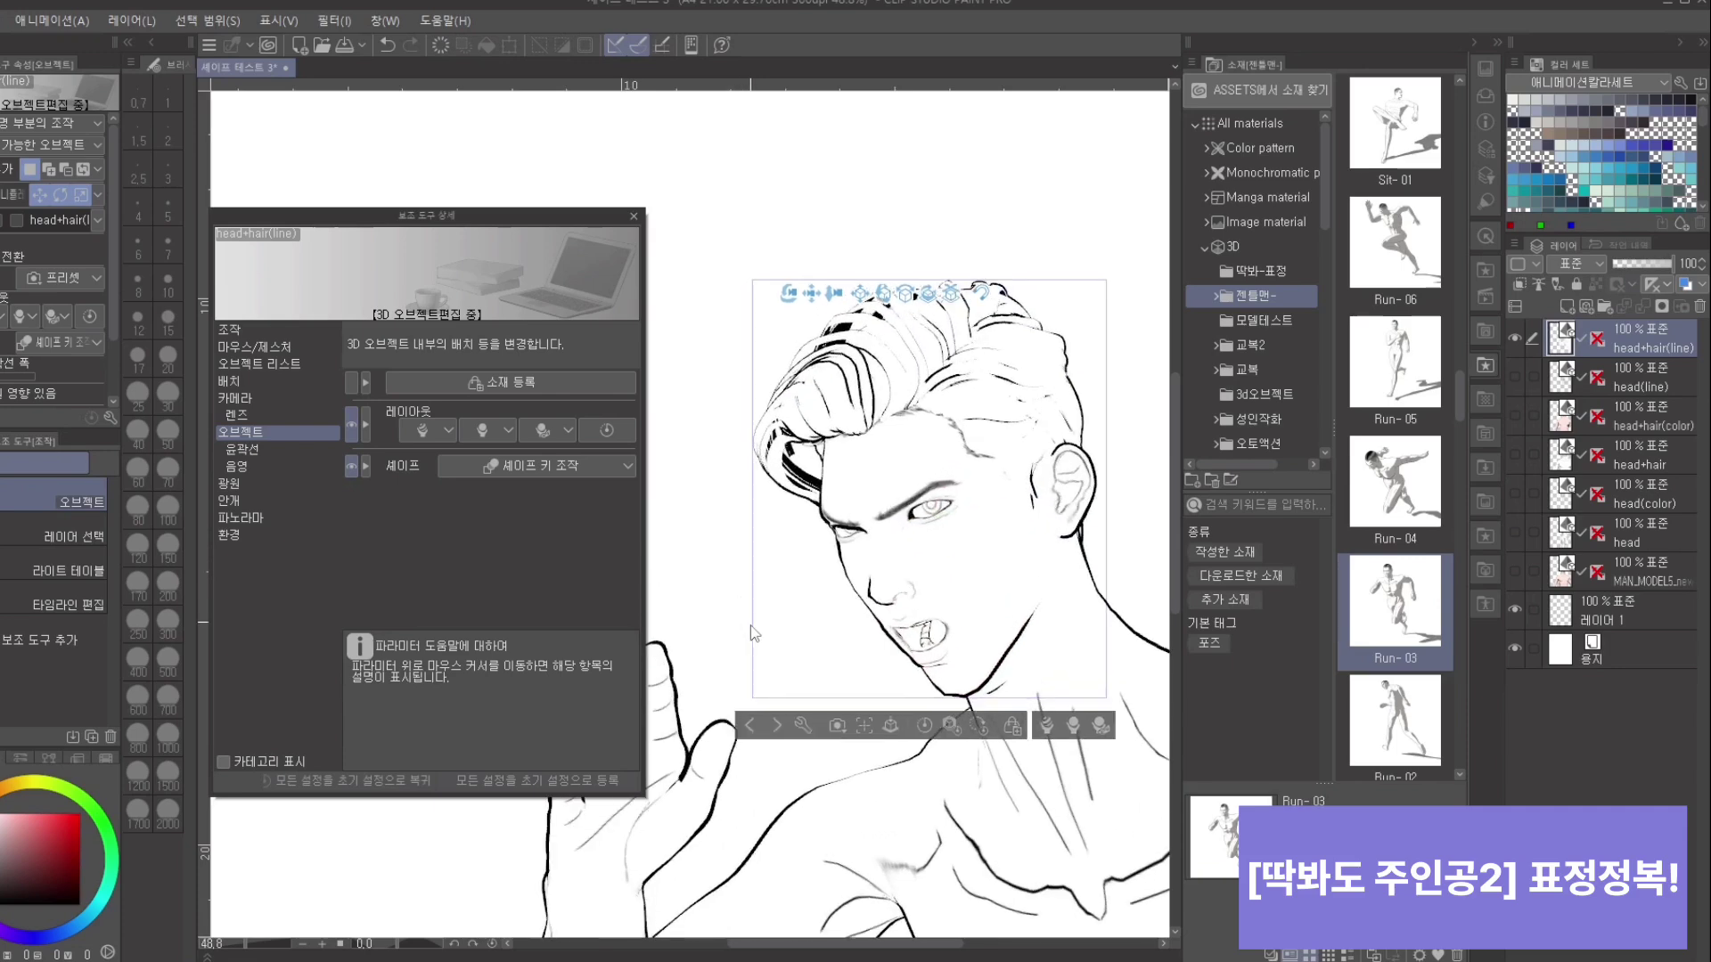
pyautogui.moveTo(751, 627); pyautogui.dragTo(765, 578)
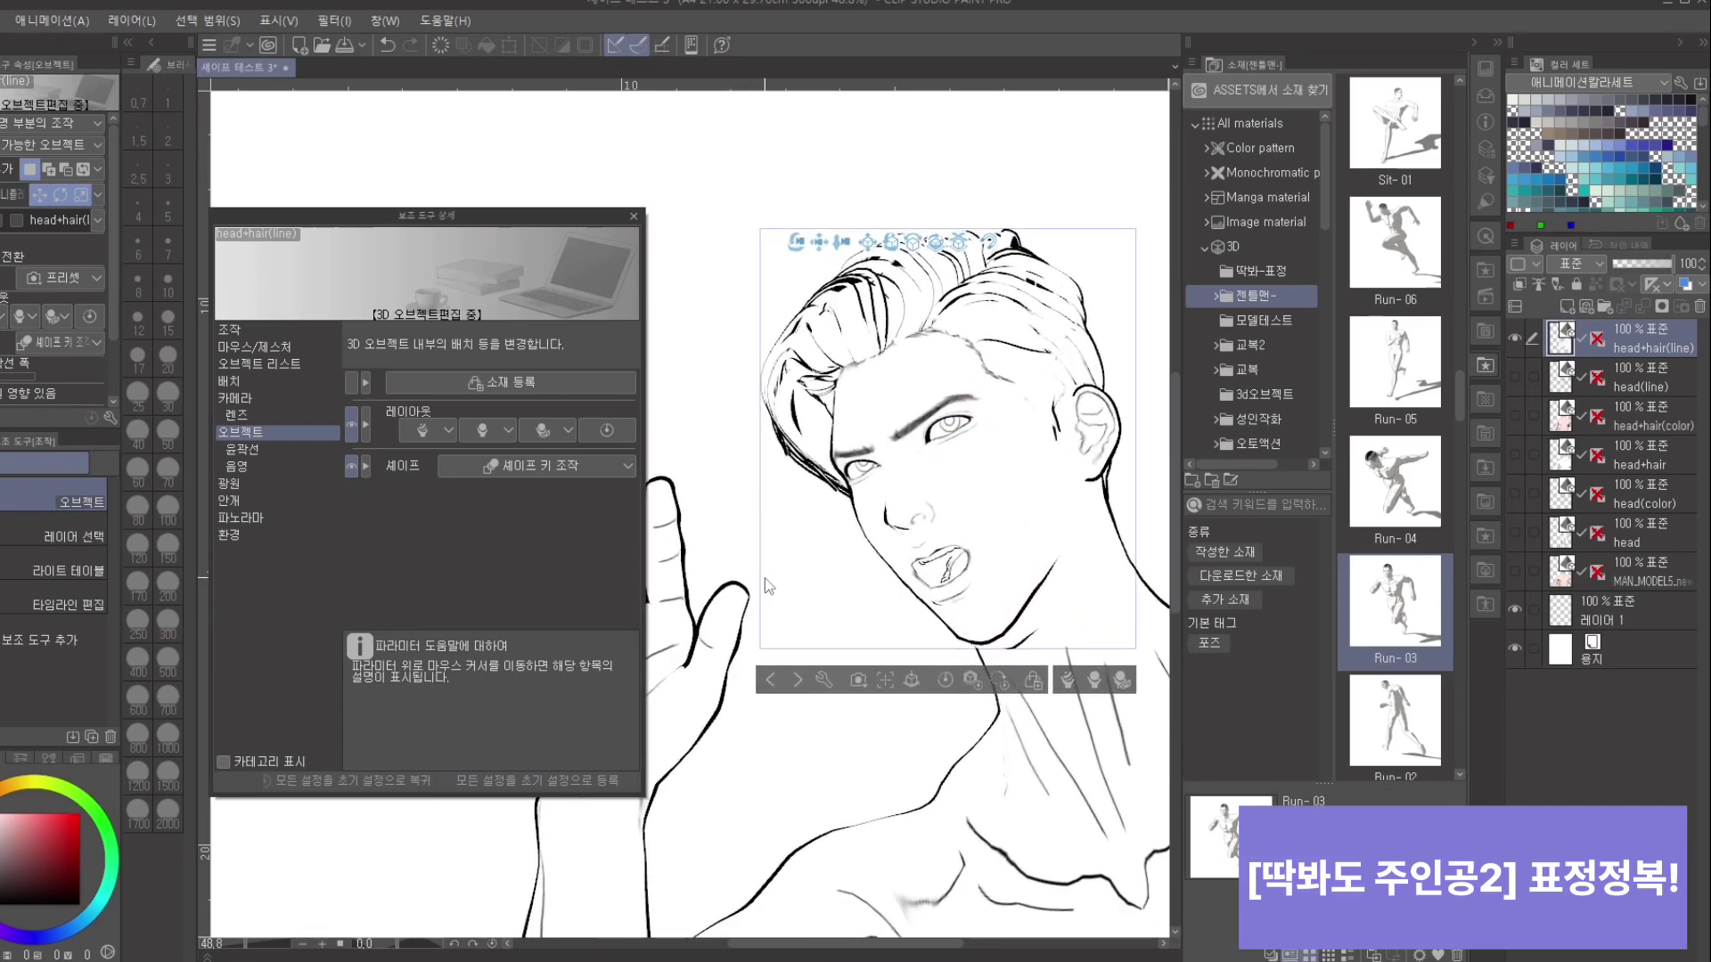
# Step: Raise the tongueOut shape key to push the tongue out of the open mouth
pyautogui.click(581, 469)
pyautogui.moveTo(615, 538); pyautogui.dragTo(624, 713)
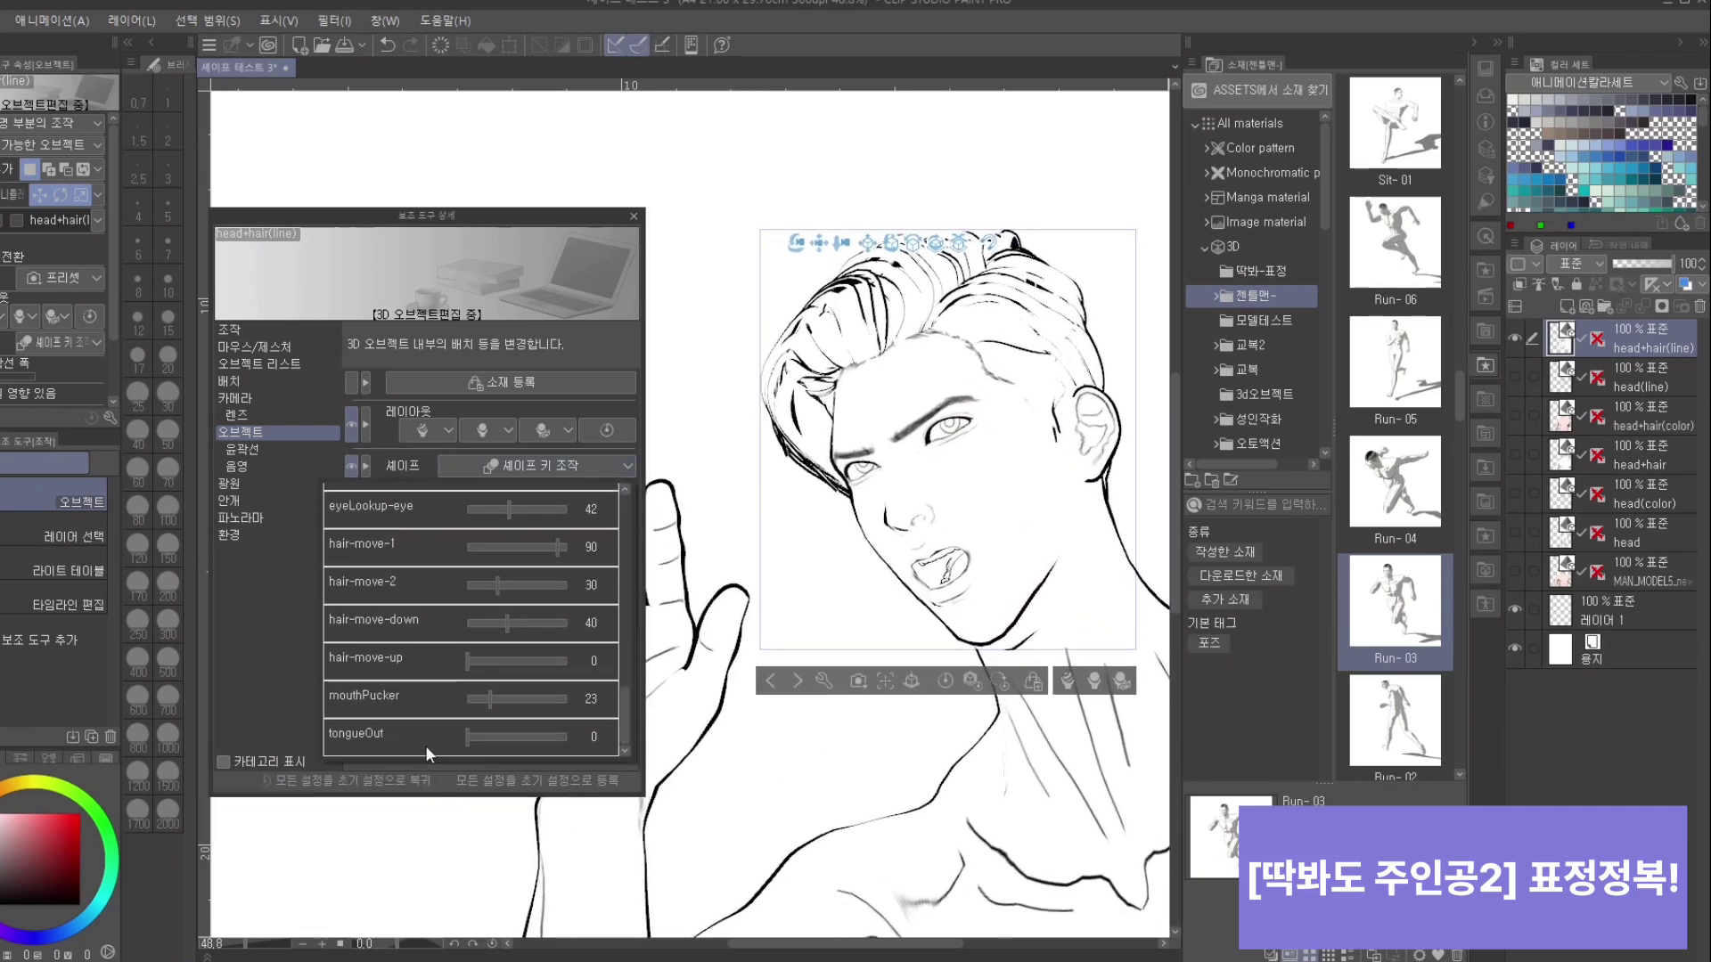
pyautogui.moveTo(465, 735); pyautogui.dragTo(545, 735)
pyautogui.moveTo(839, 614); pyautogui.dragTo(1102, 378)
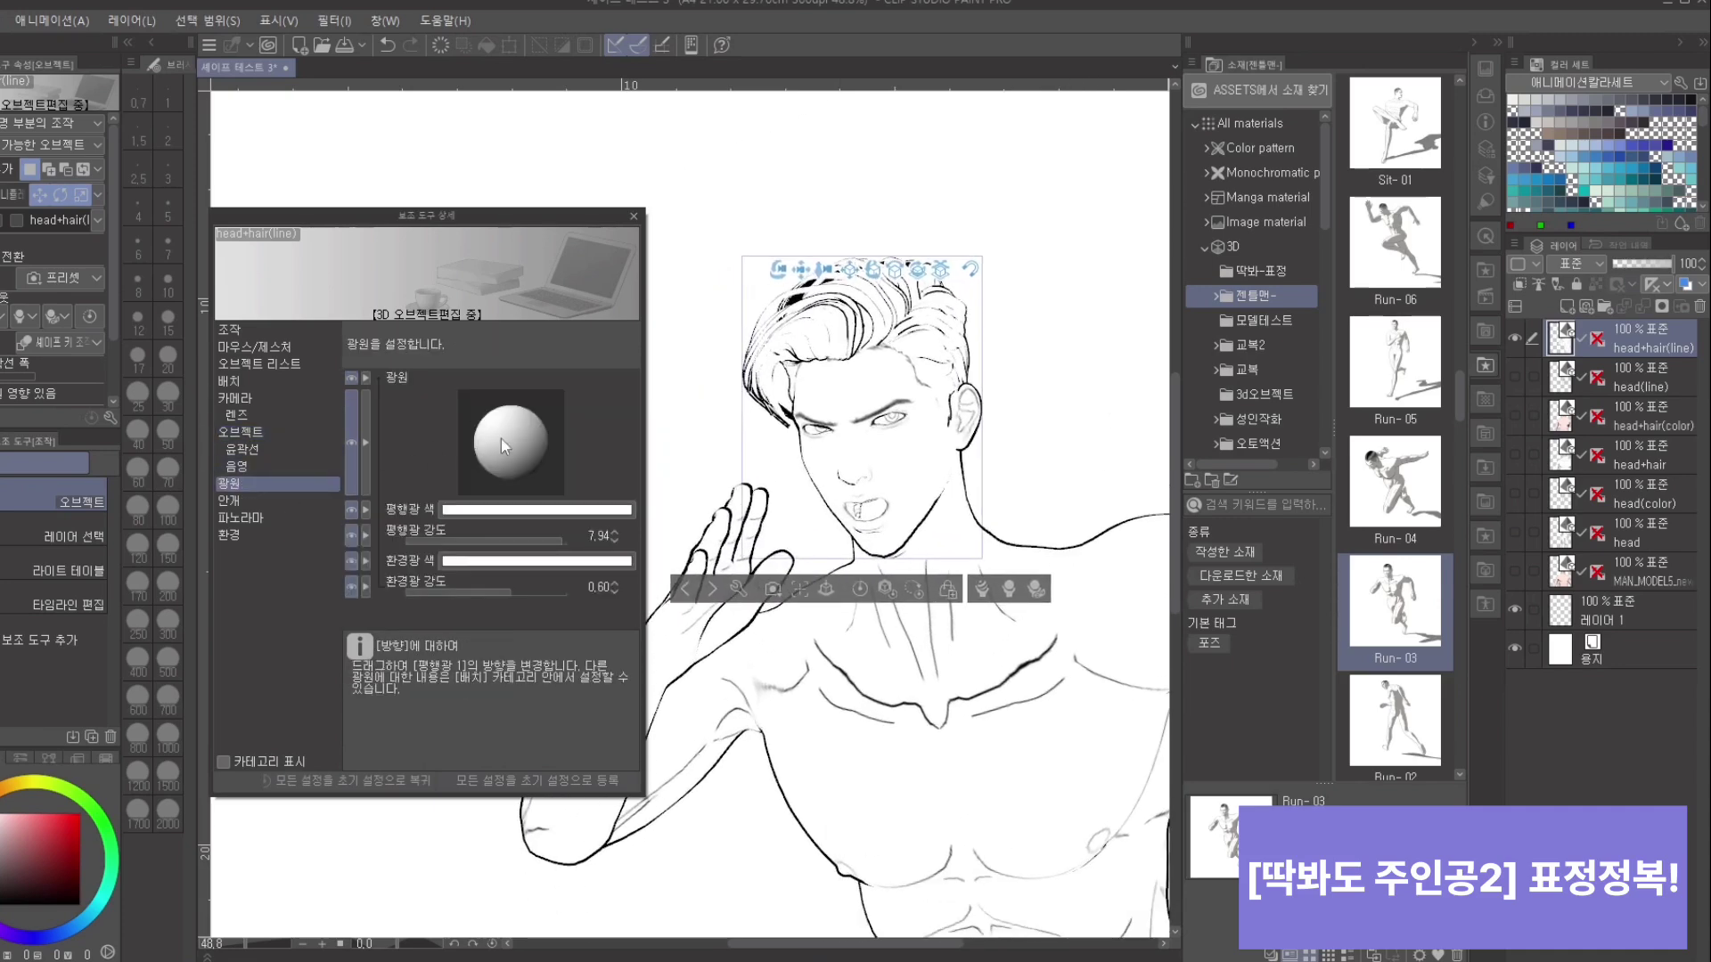
# Step: Enable light source influence in the shading settings for both the head and the body
pyautogui.click(260, 467)
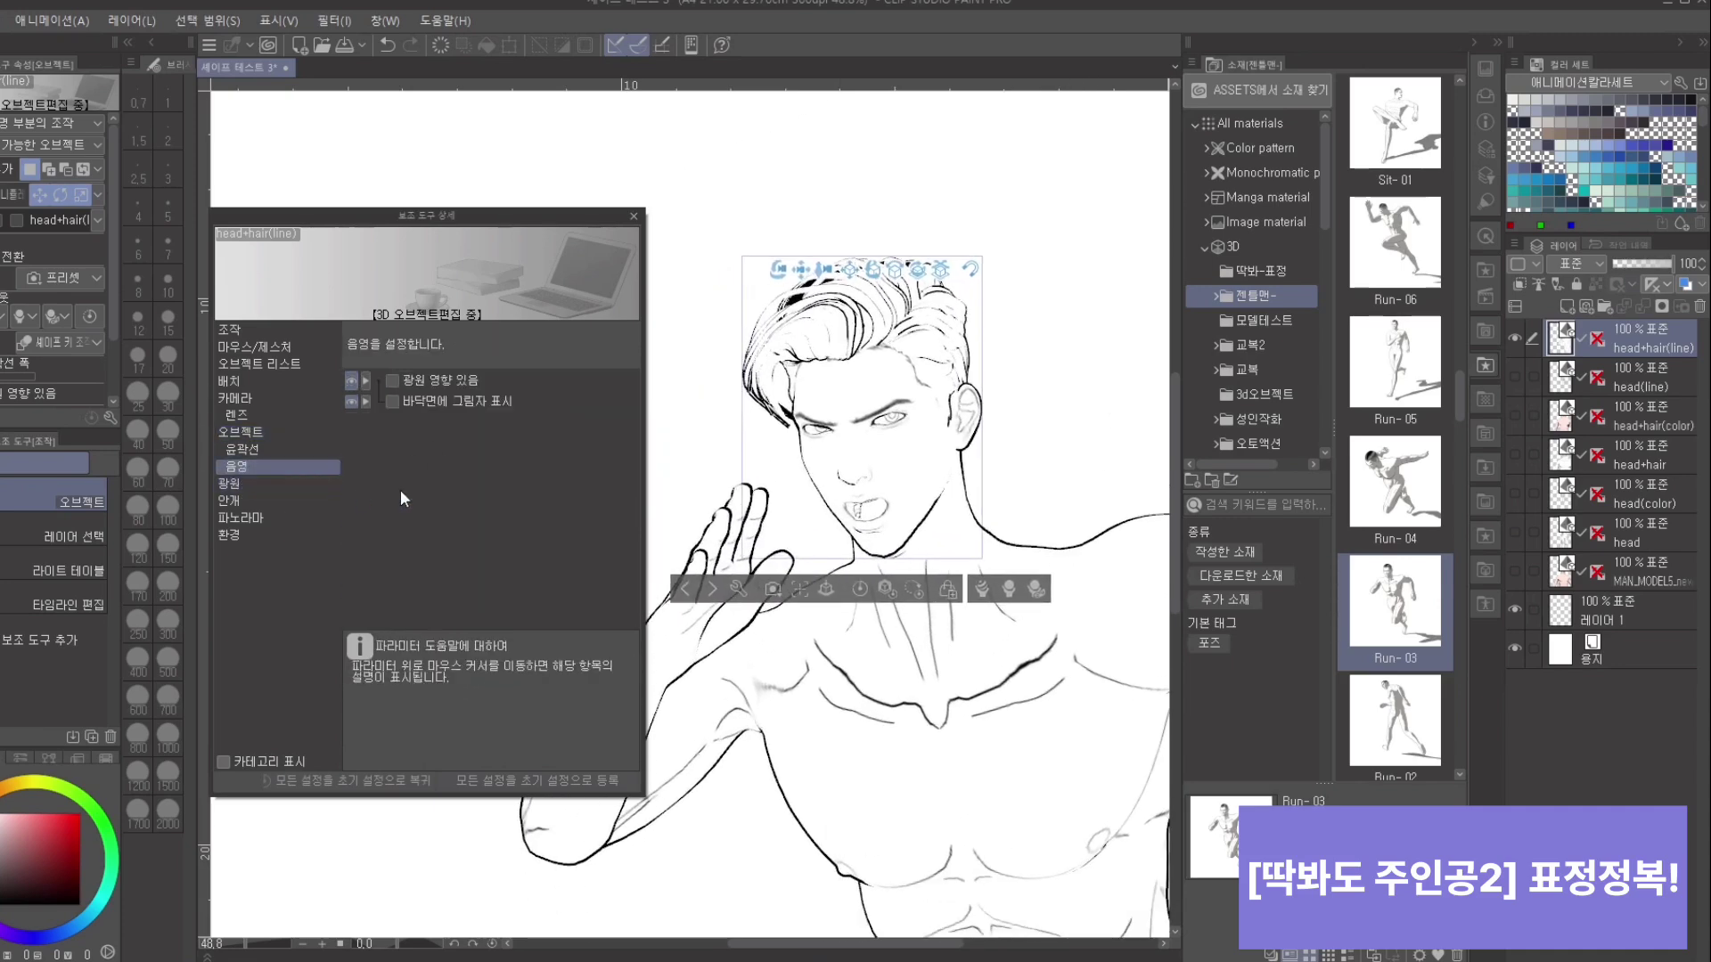
pyautogui.click(390, 381)
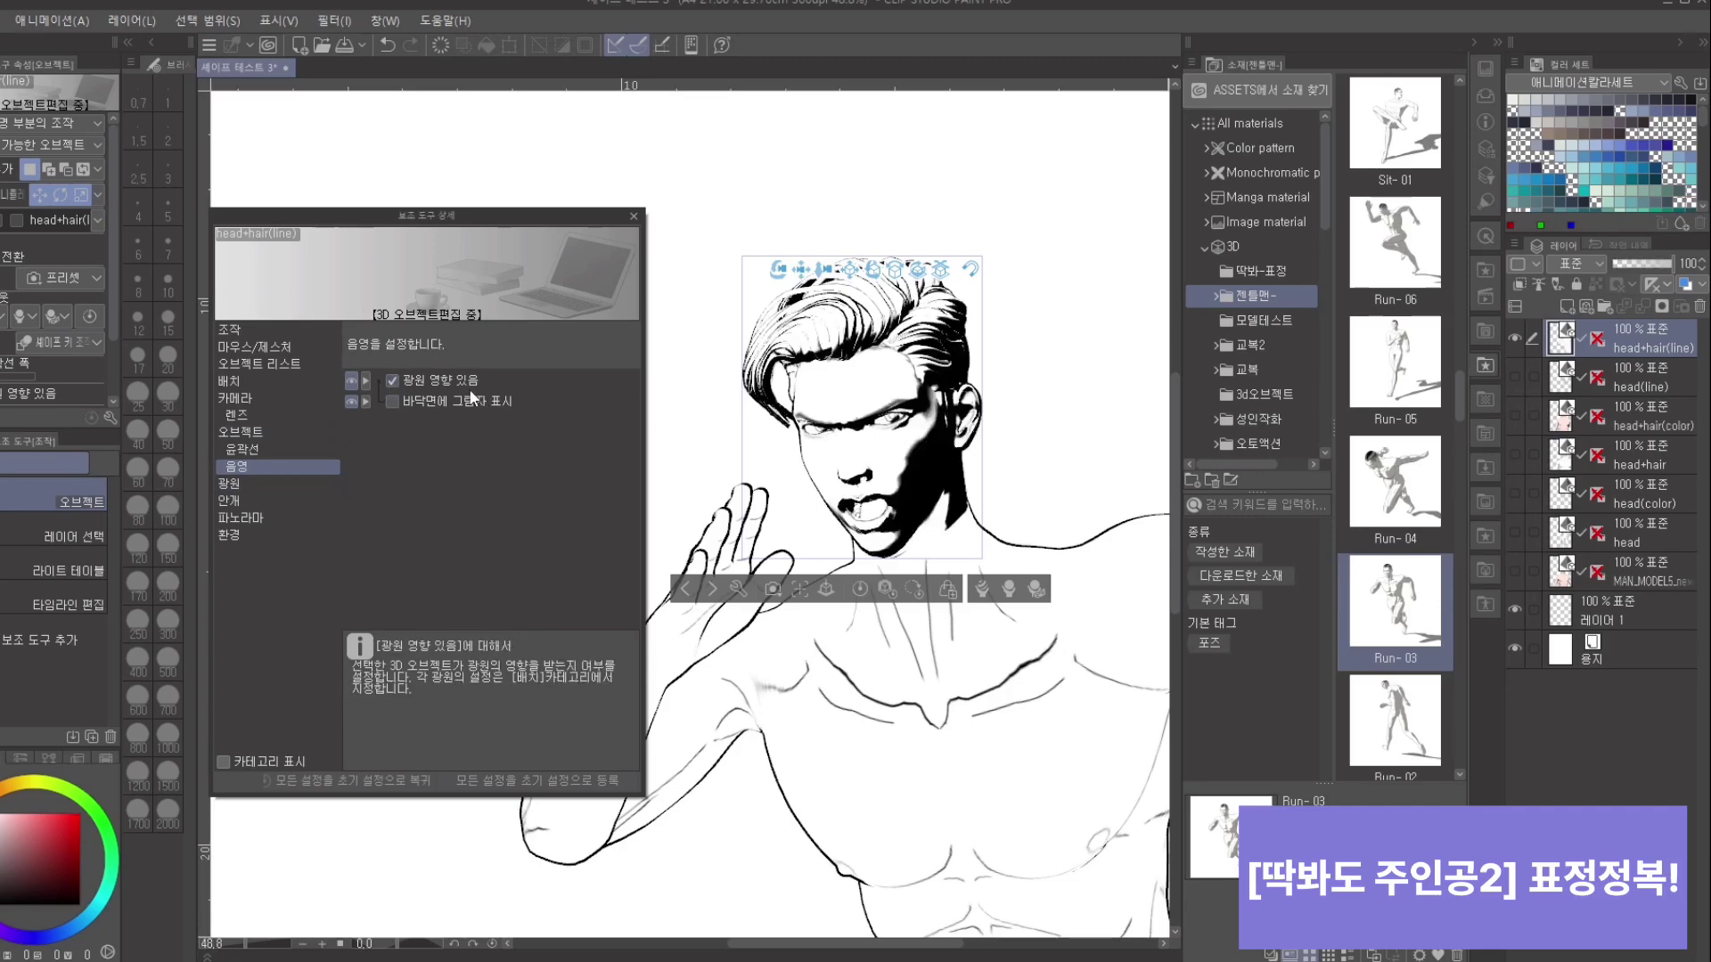
pyautogui.click(938, 598)
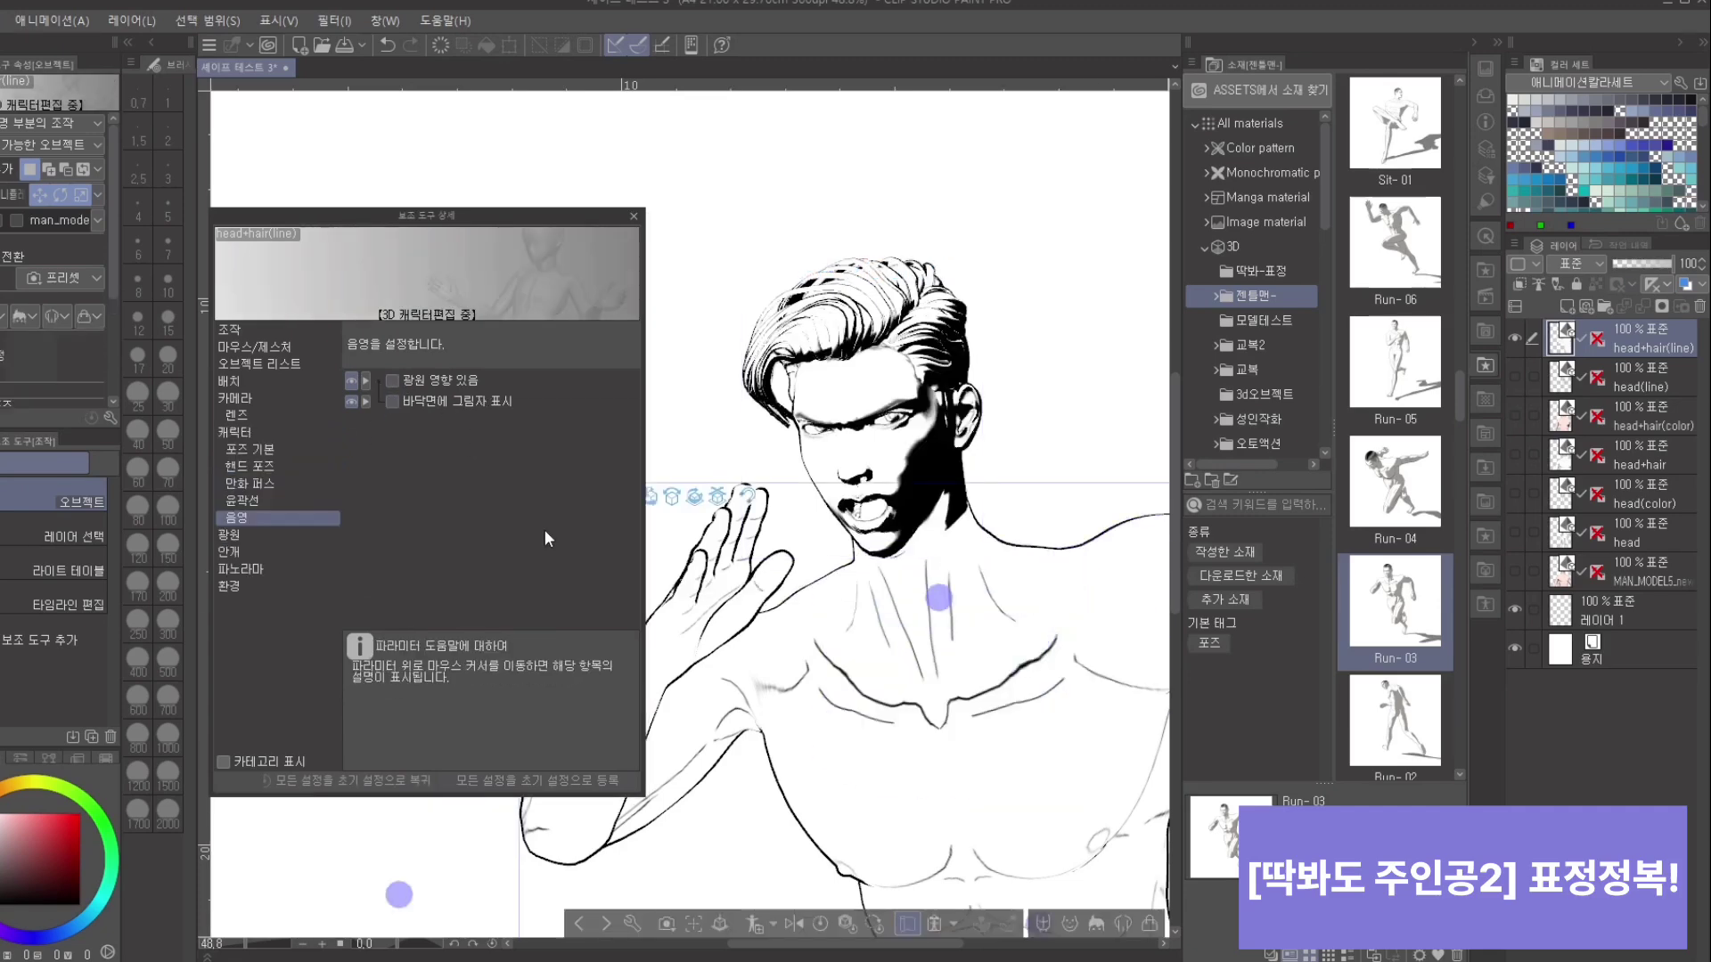
pyautogui.click(408, 379)
pyautogui.moveTo(1098, 434)
pyautogui.mouseDown()
pyautogui.moveTo(1062, 375)
pyautogui.moveTo(1025, 410)
pyautogui.moveTo(982, 324)
pyautogui.moveTo(968, 361)
pyautogui.moveTo(1053, 315)
pyautogui.moveTo(1041, 499)
pyautogui.moveTo(1146, 401)
pyautogui.moveTo(1152, 500)
pyautogui.moveTo(1055, 497)
pyautogui.moveTo(922, 437)
pyautogui.mouseUp()
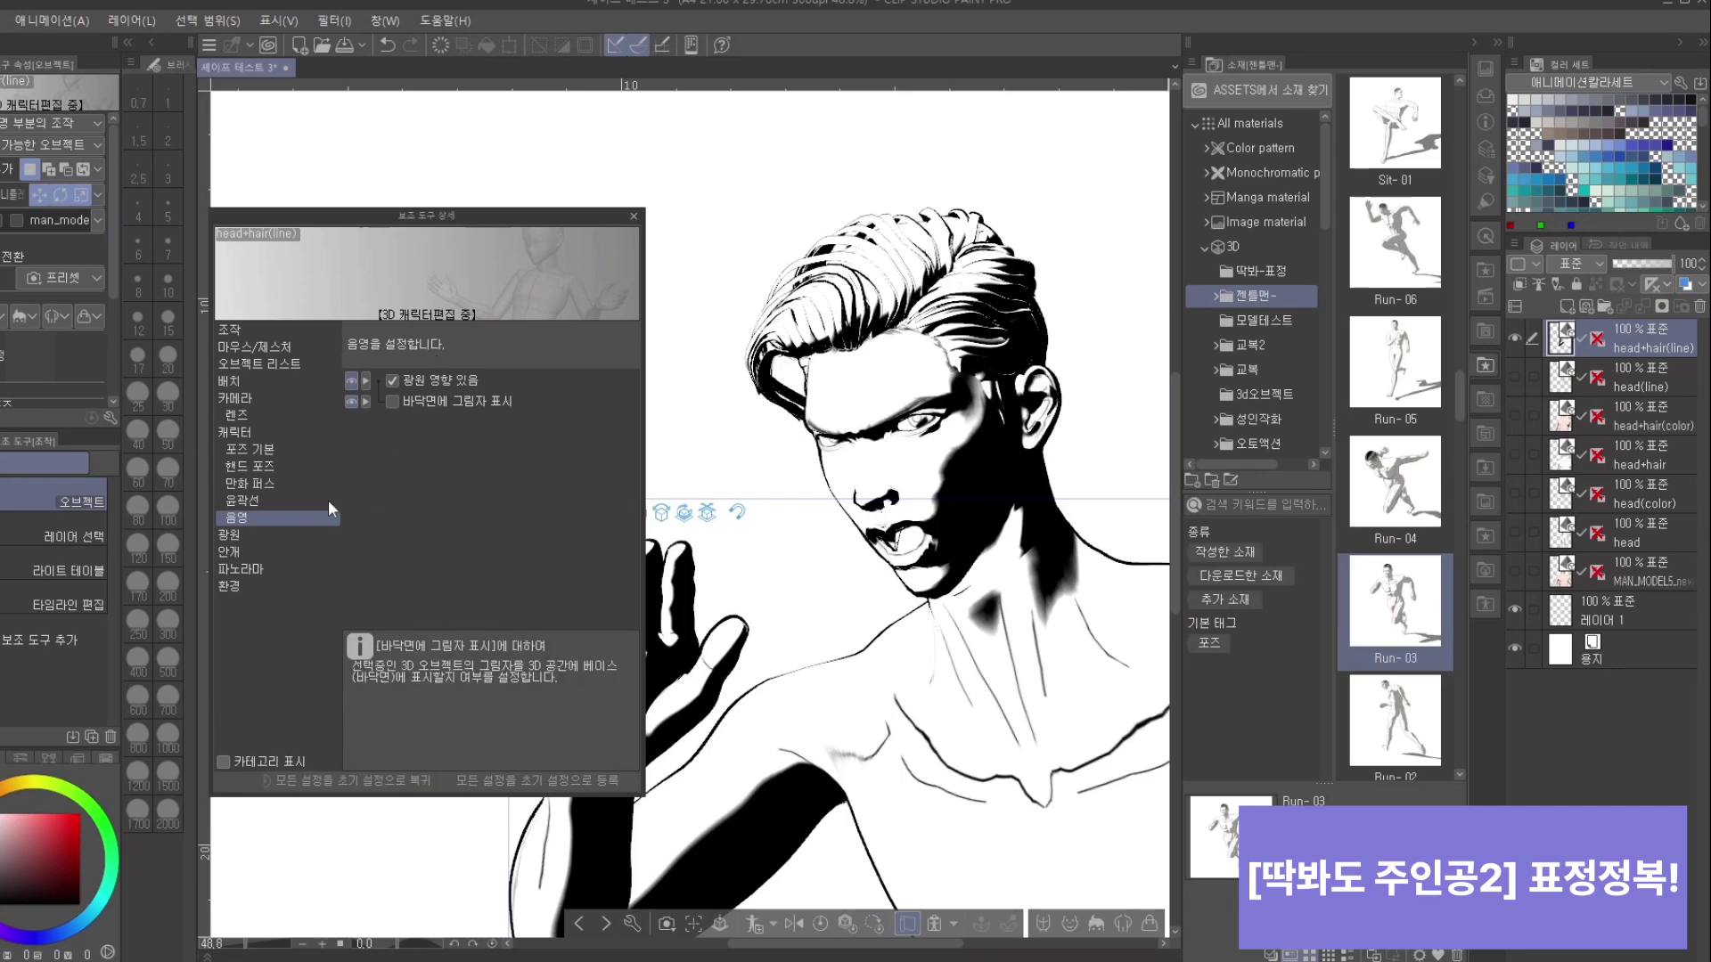
# Step: Set the parallel light intensity to 4.47 and change the light direction falling on the figure
pyautogui.click(294, 534)
pyautogui.moveTo(556, 536); pyautogui.dragTo(555, 541)
pyautogui.moveTo(516, 431); pyautogui.dragTo(517, 475)
pyautogui.moveTo(740, 431); pyautogui.dragTo(1033, 317)
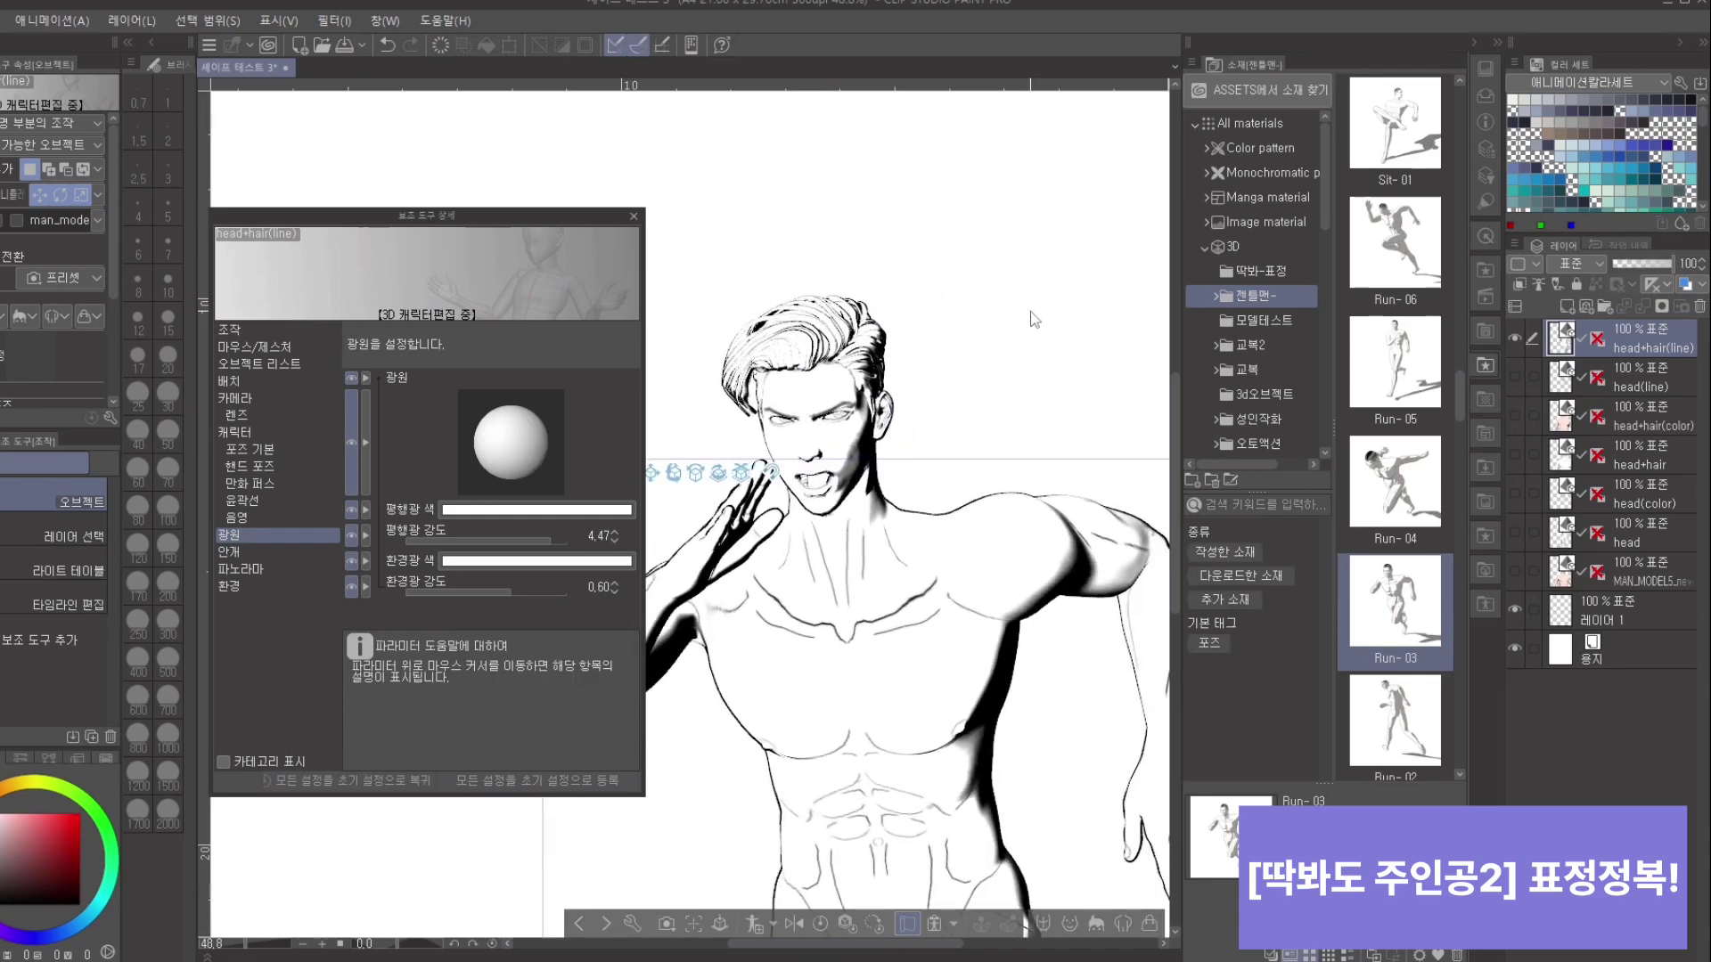
# Step: Examine the shaded line rendering on the full running figure and close up on the face
pyautogui.scroll(-5, 1016, 356)
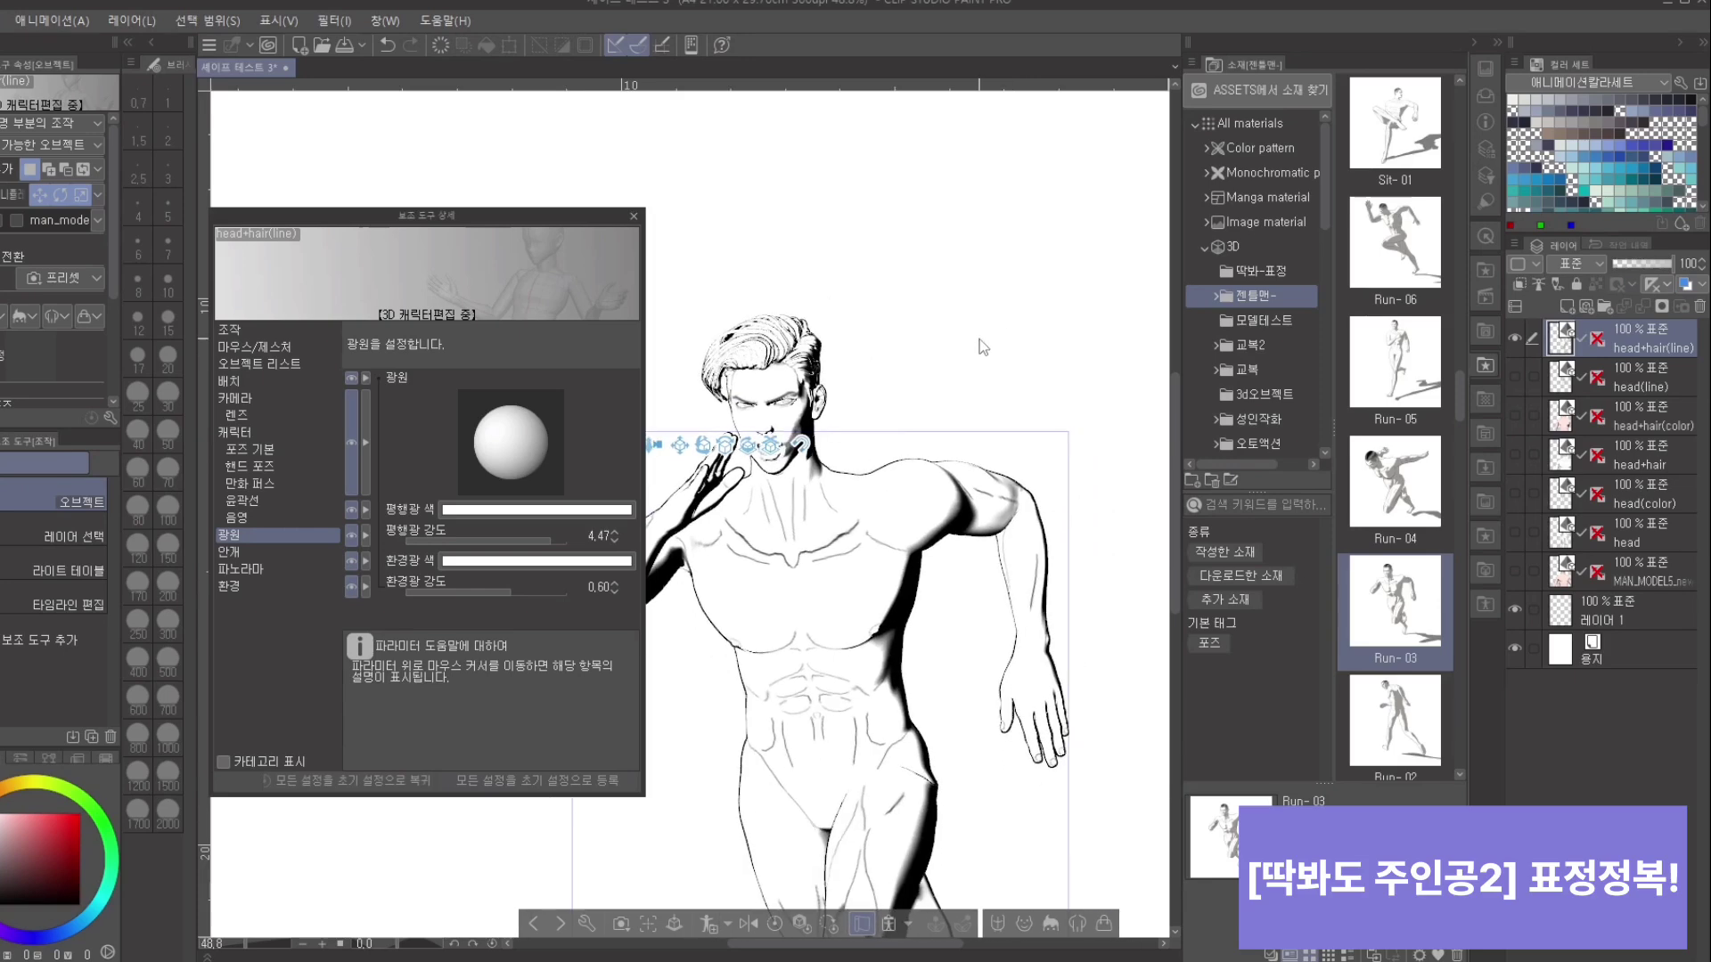
pyautogui.scroll(-3, 1012, 351)
pyautogui.scroll(-3, 1012, 381)
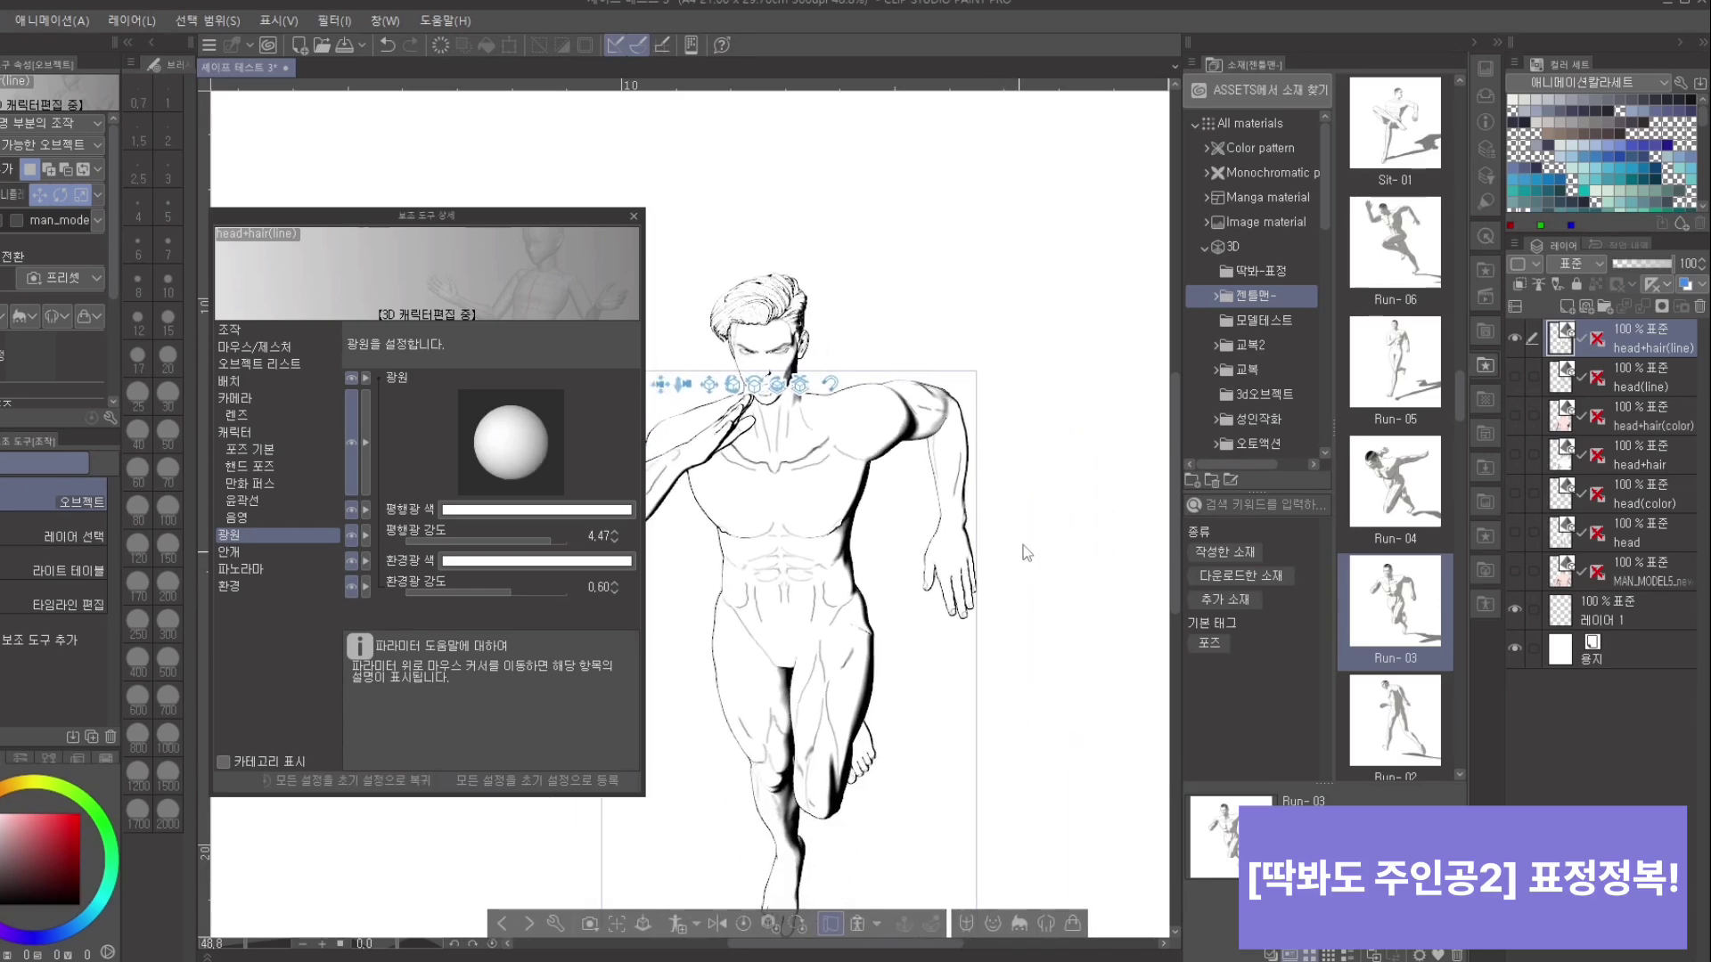
pyautogui.scroll(2, 1067, 584)
pyautogui.scroll(5, 1058, 389)
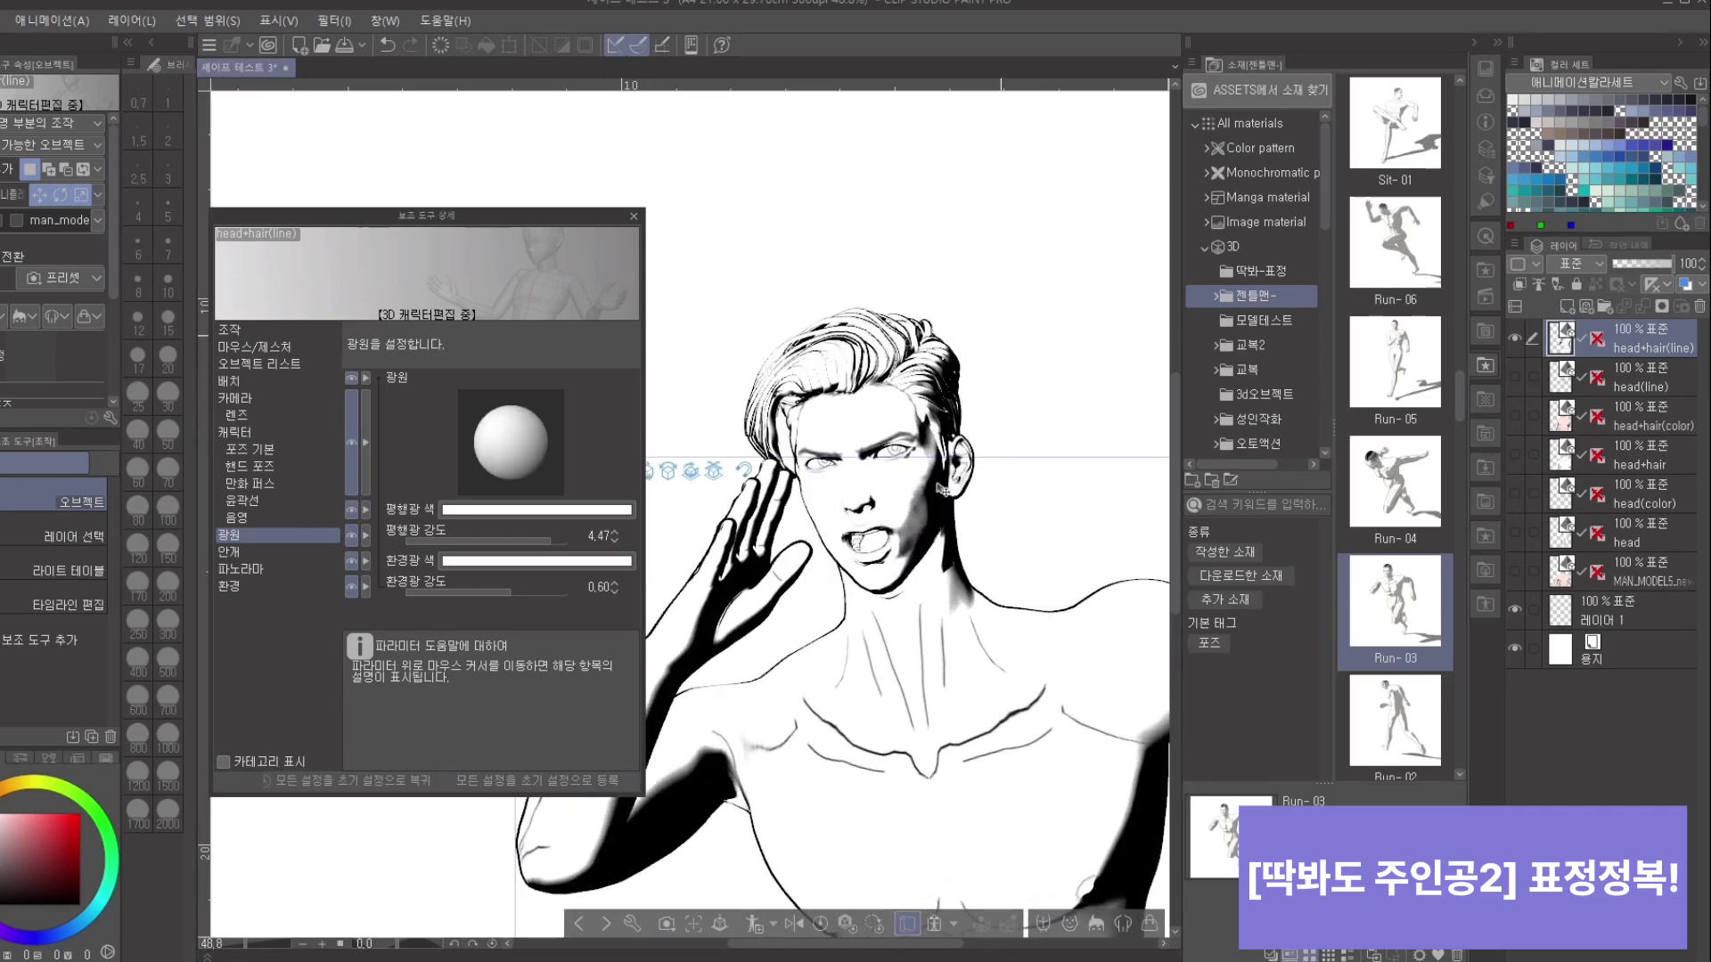
pyautogui.scroll(2, 1069, 428)
pyautogui.moveTo(1040, 394); pyautogui.dragTo(998, 334)
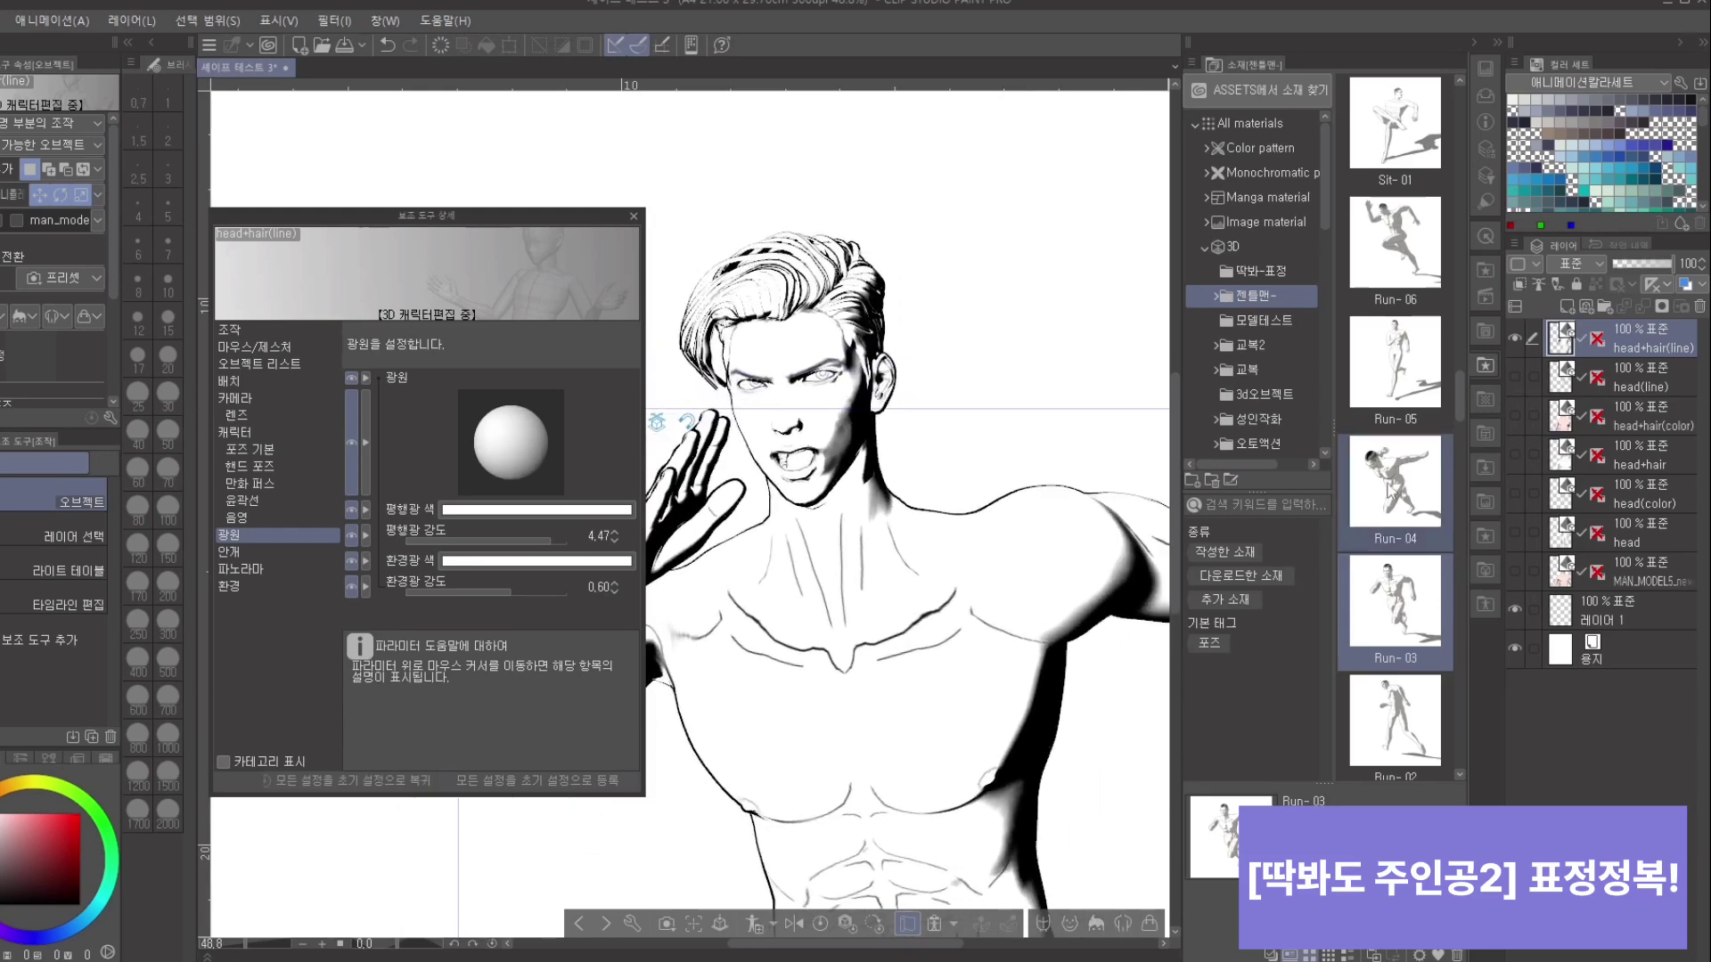
pyautogui.moveTo(1008, 418); pyautogui.dragTo(996, 343)
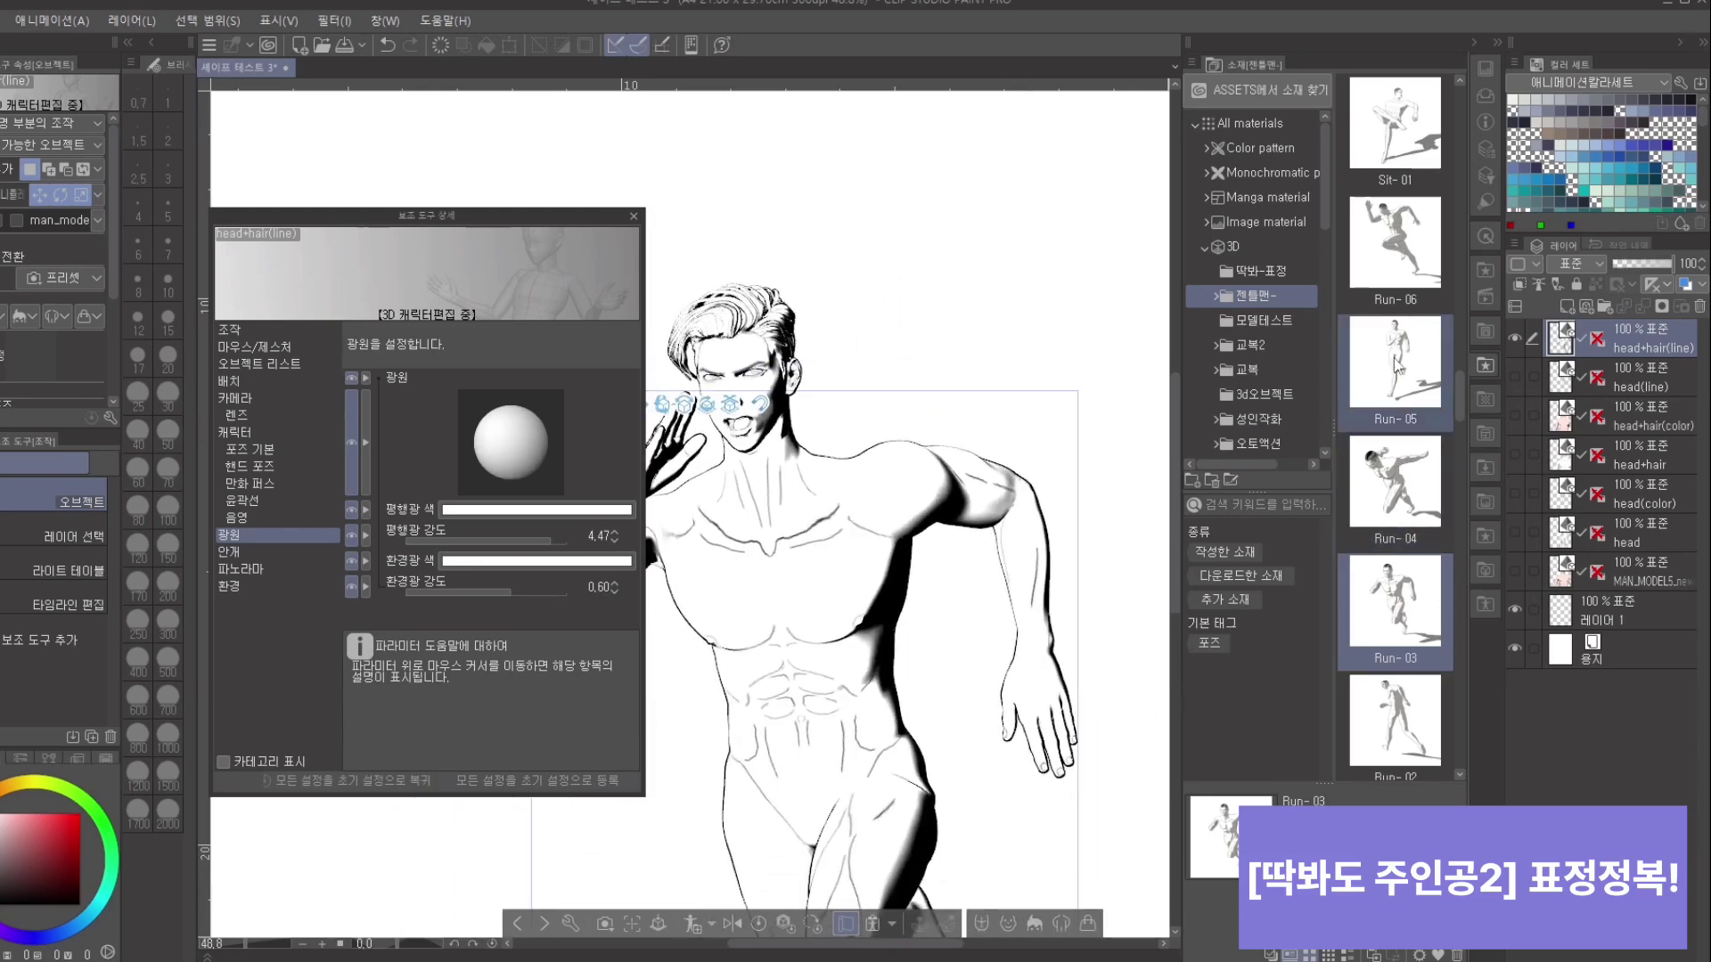
# Step: Apply the Run-05 pose to the body and rotate the front hair joint slightly
pyautogui.moveTo(1398, 365); pyautogui.dragTo(954, 400)
pyautogui.moveTo(1066, 422); pyautogui.dragTo(1057, 730)
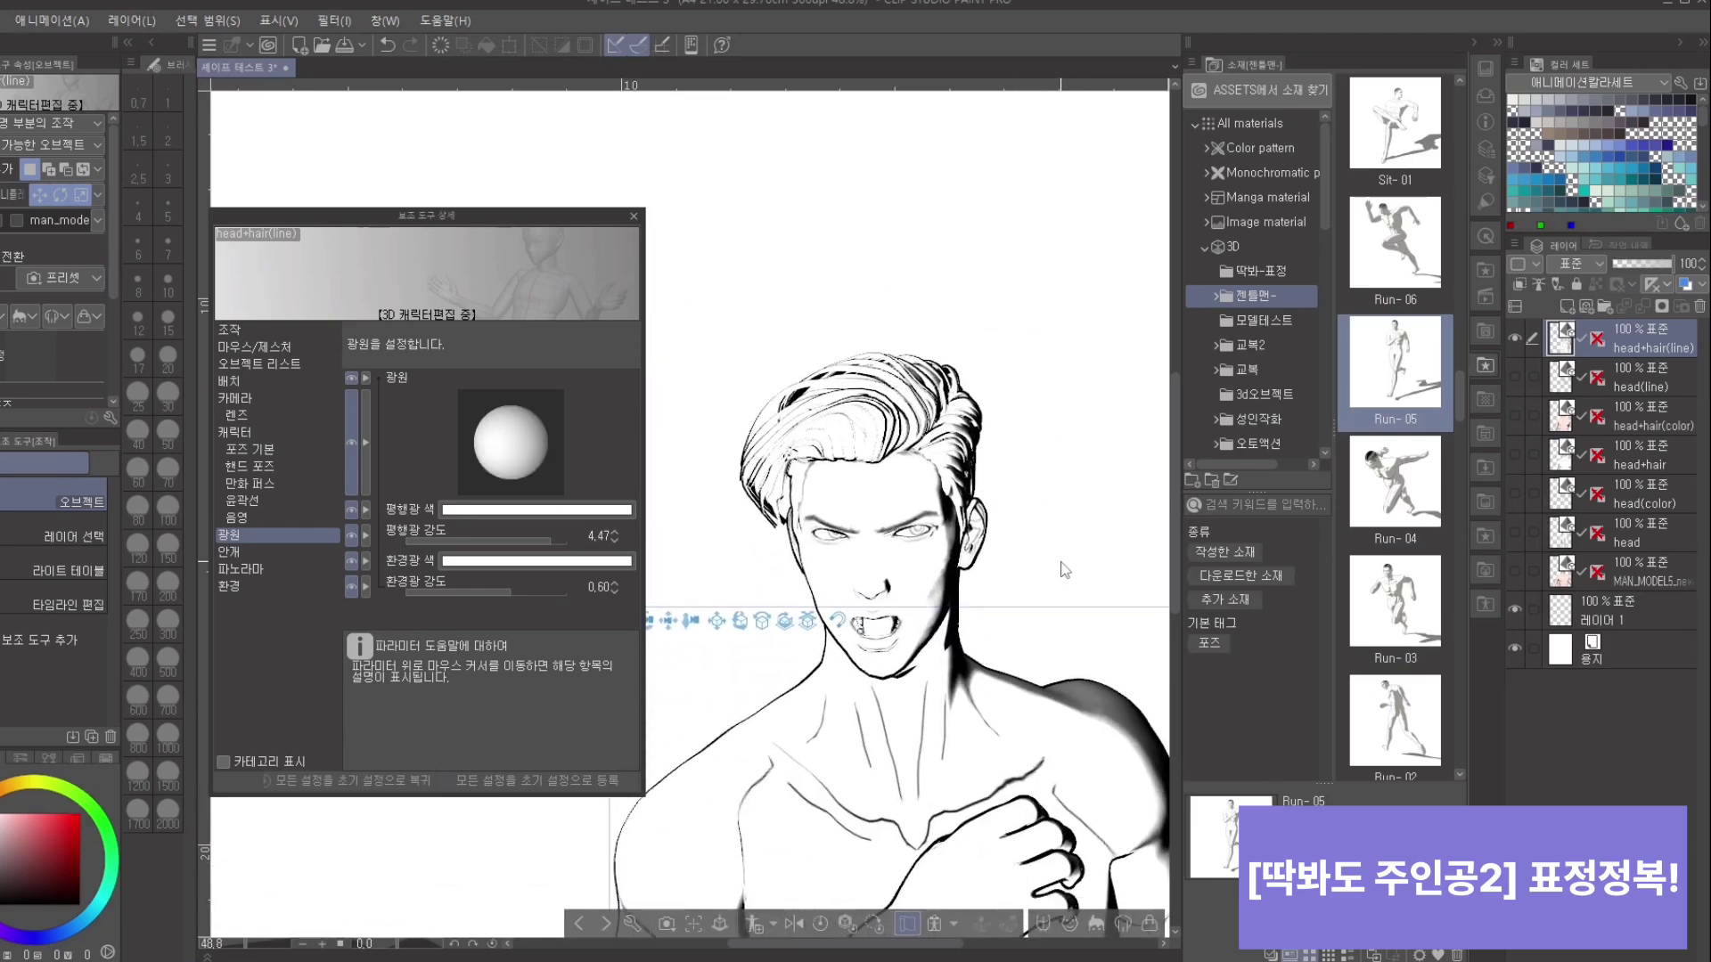
pyautogui.click(864, 456)
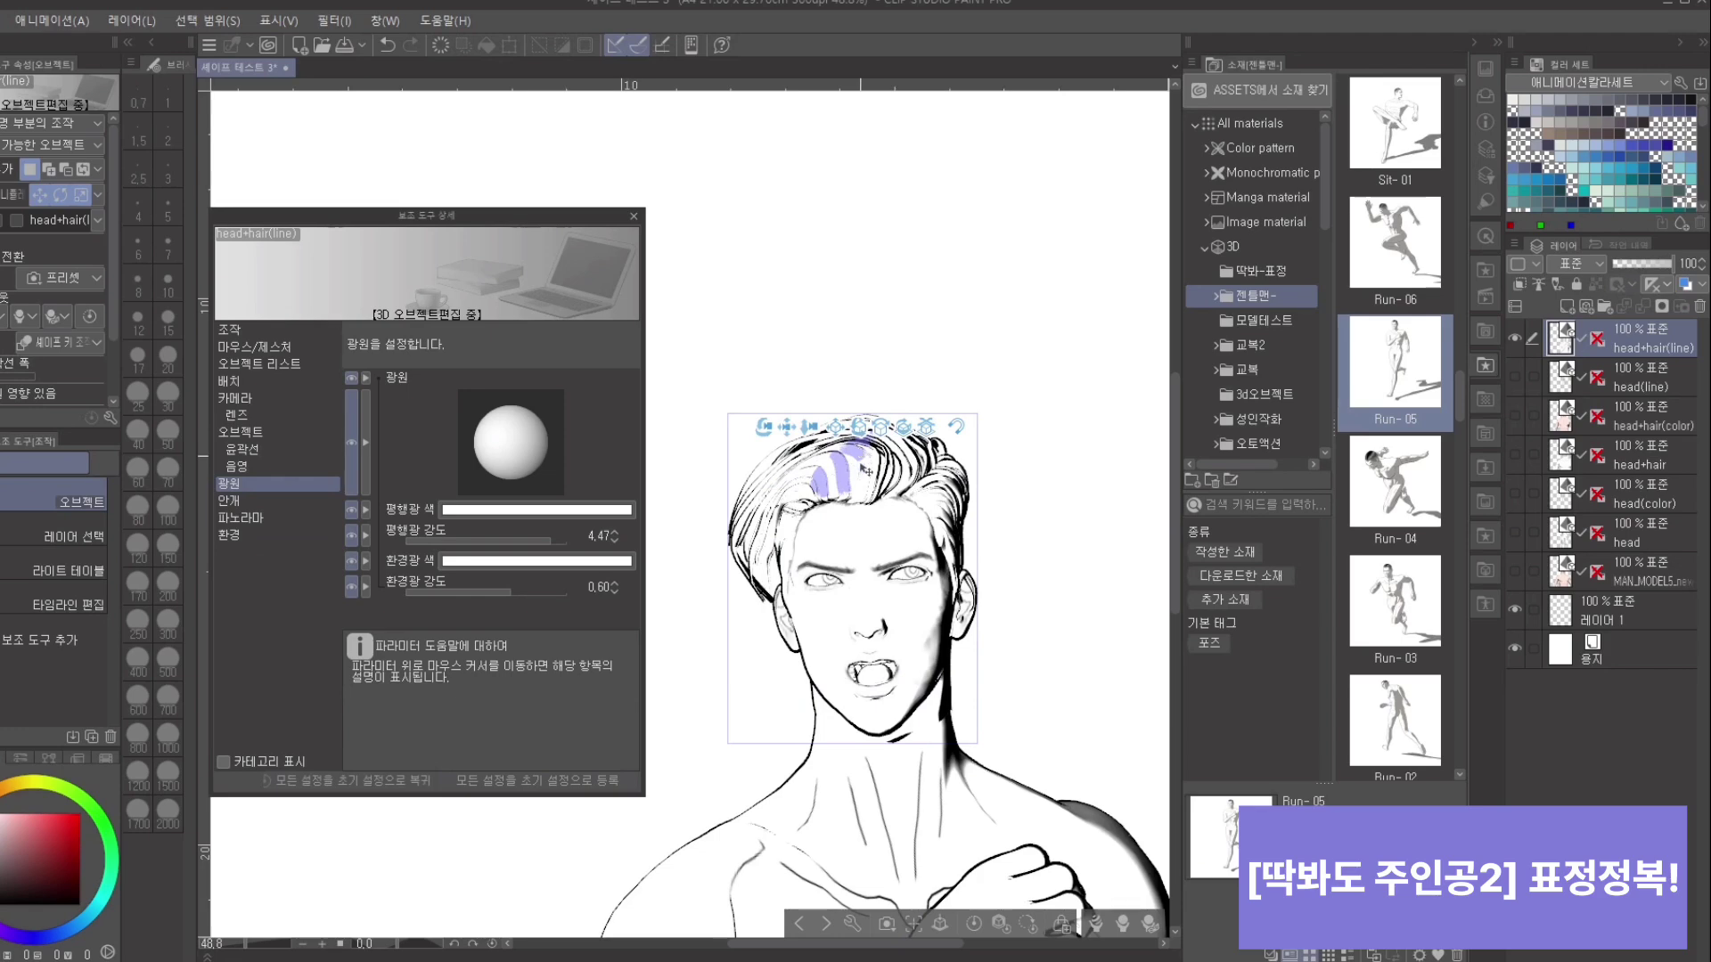
pyautogui.click(867, 471)
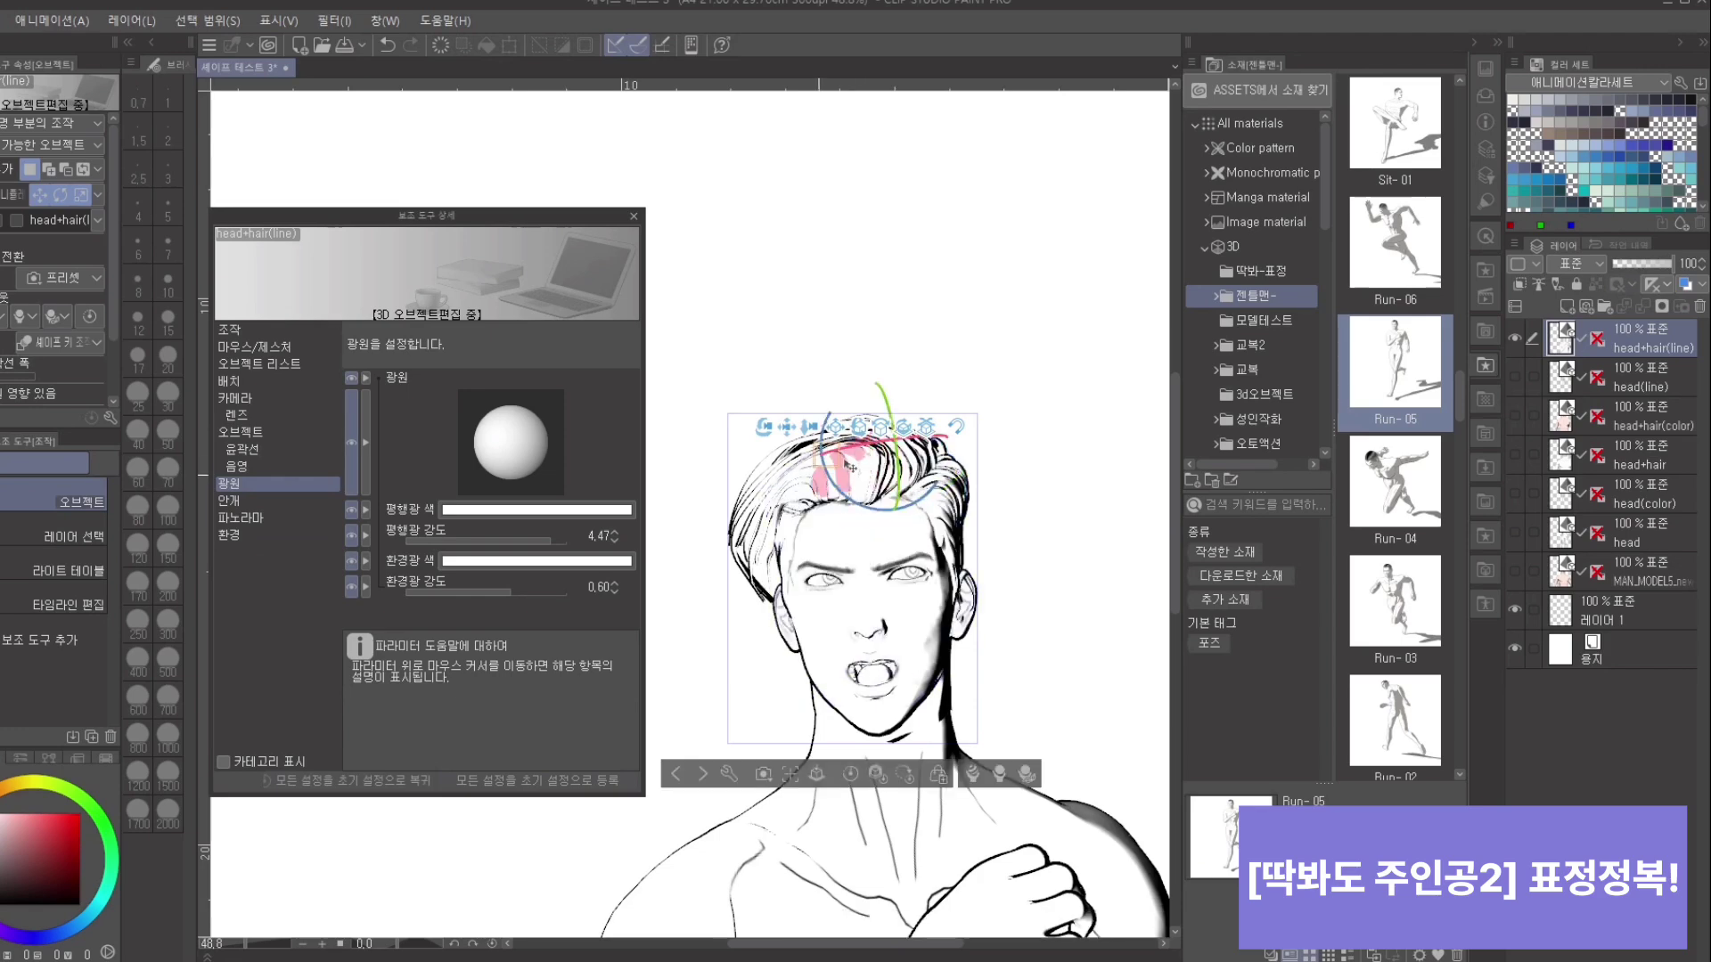
pyautogui.moveTo(843, 470); pyautogui.dragTo(843, 476)
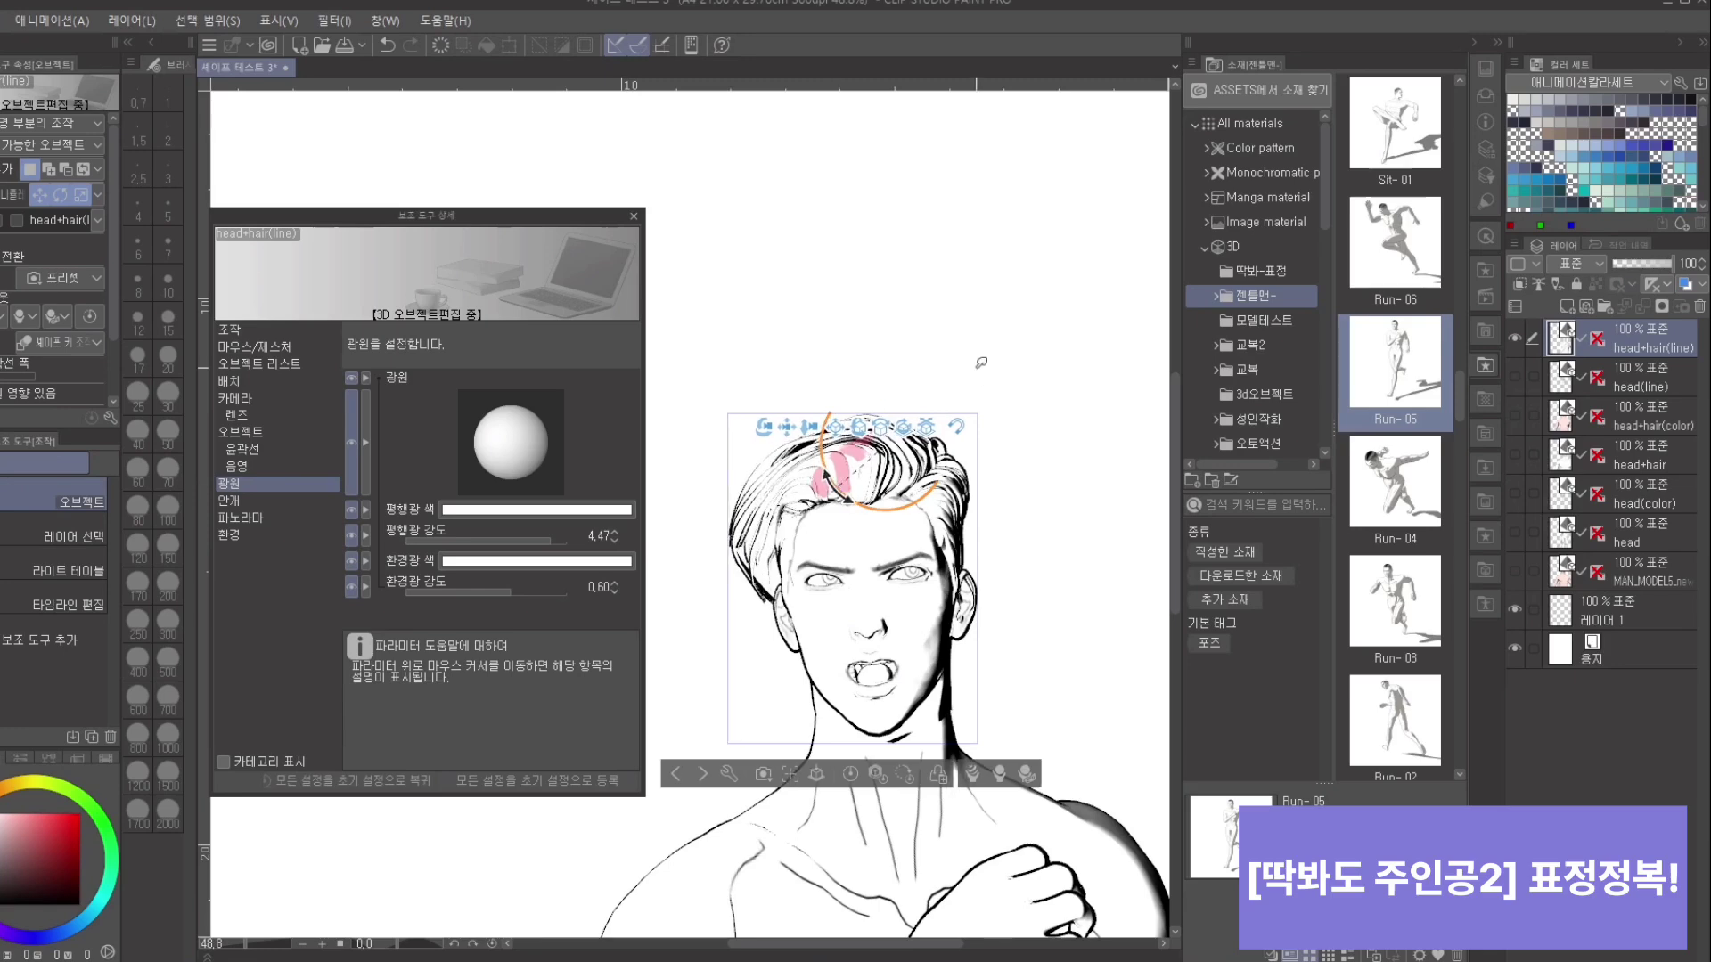
# Step: Set the hair-move-down shape key to 0 and the hair-move-up shape key to 24
pyautogui.click(266, 429)
pyautogui.moveTo(622, 528); pyautogui.dragTo(621, 709)
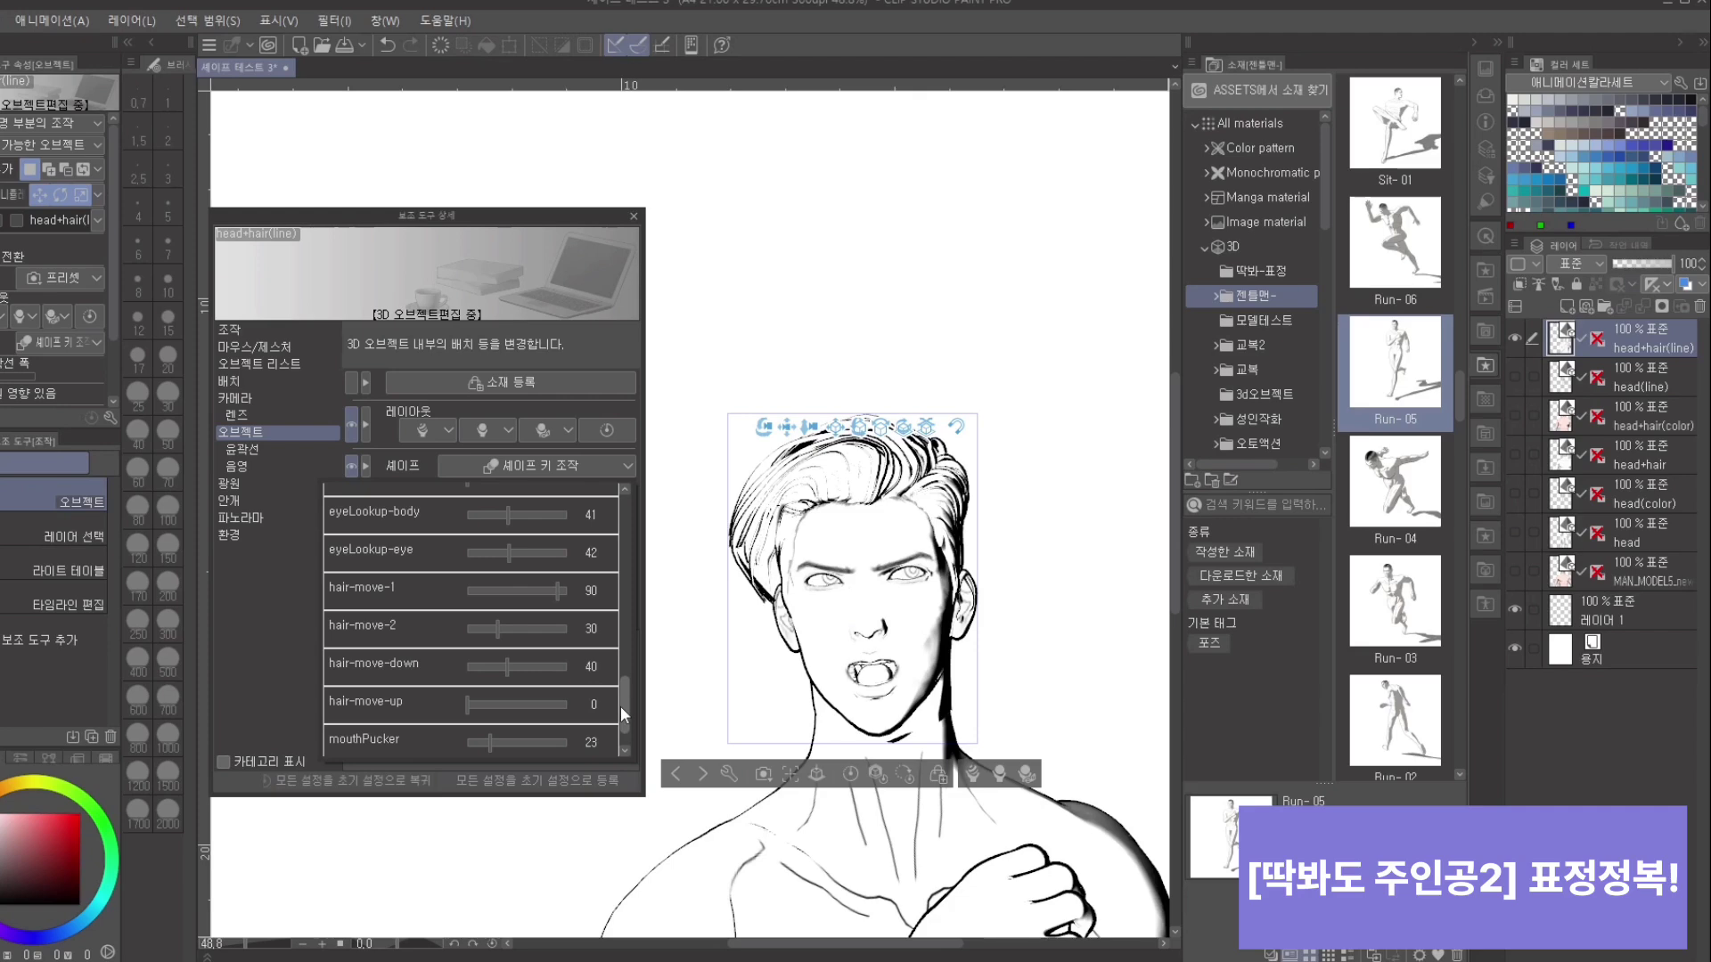
pyautogui.moveTo(455, 667); pyautogui.dragTo(492, 711)
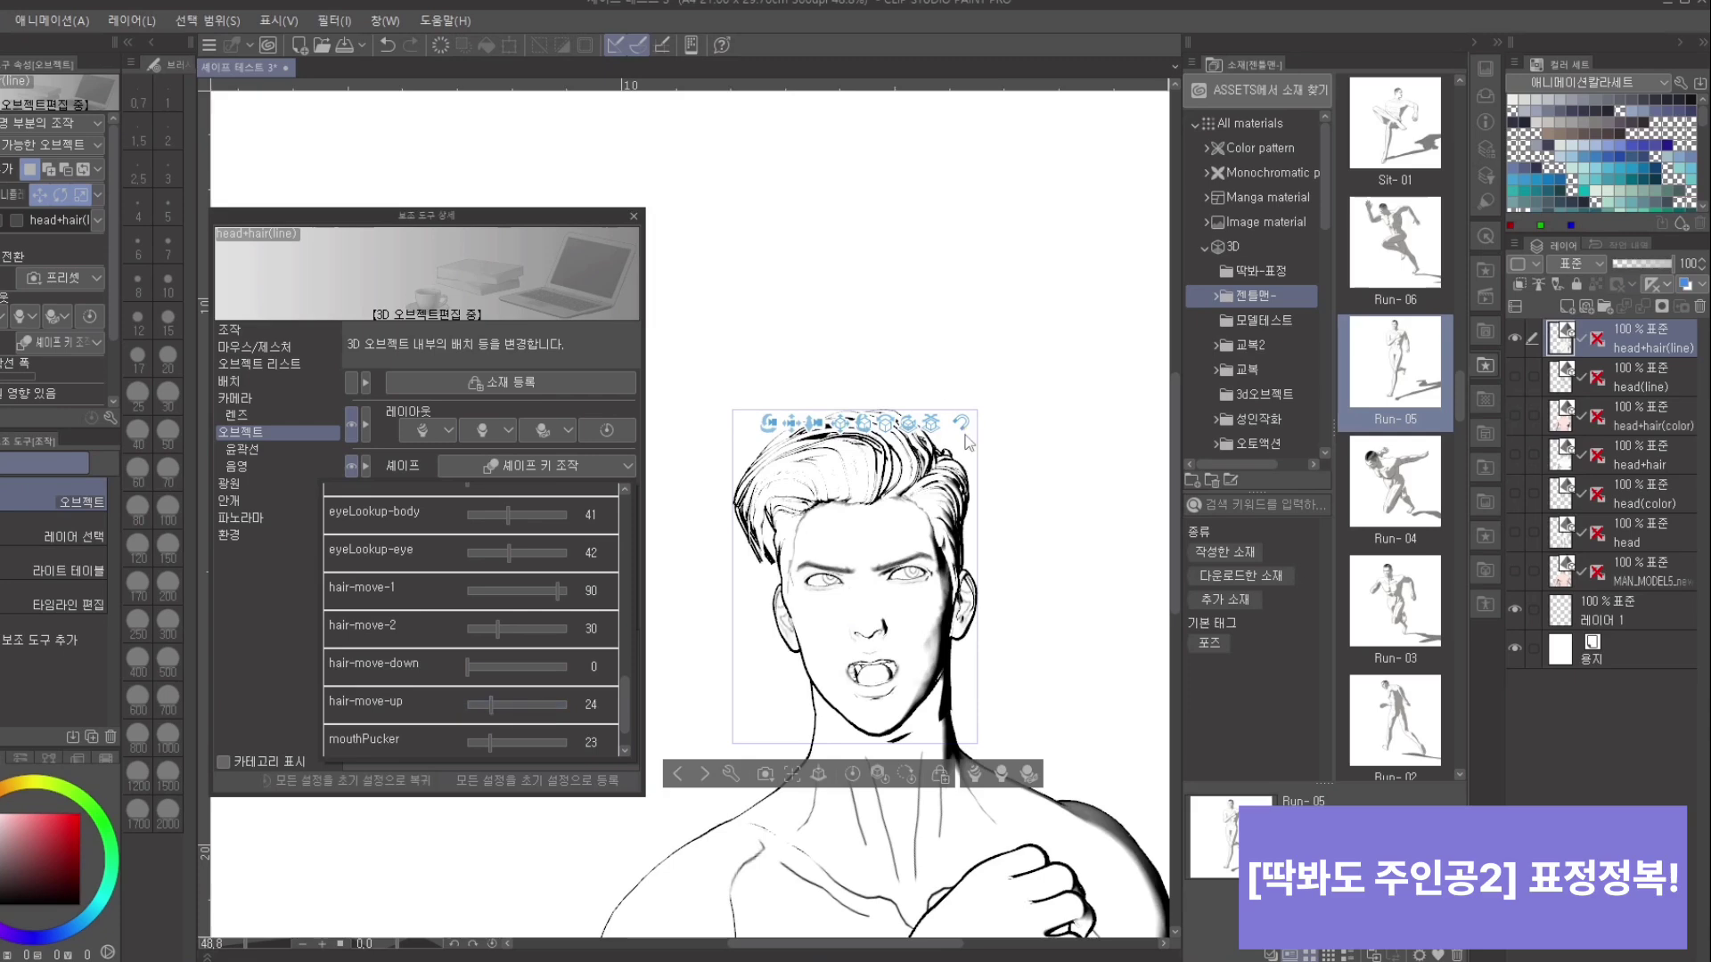
# Step: Apply the Run-06 pose to the body and view the figure from several angles and distances
pyautogui.moveTo(1030, 509); pyautogui.dragTo(1059, 584)
pyautogui.moveTo(1395, 249); pyautogui.dragTo(838, 687)
pyautogui.moveTo(1098, 805); pyautogui.dragTo(997, 643)
pyautogui.moveTo(1150, 610); pyautogui.dragTo(1006, 450)
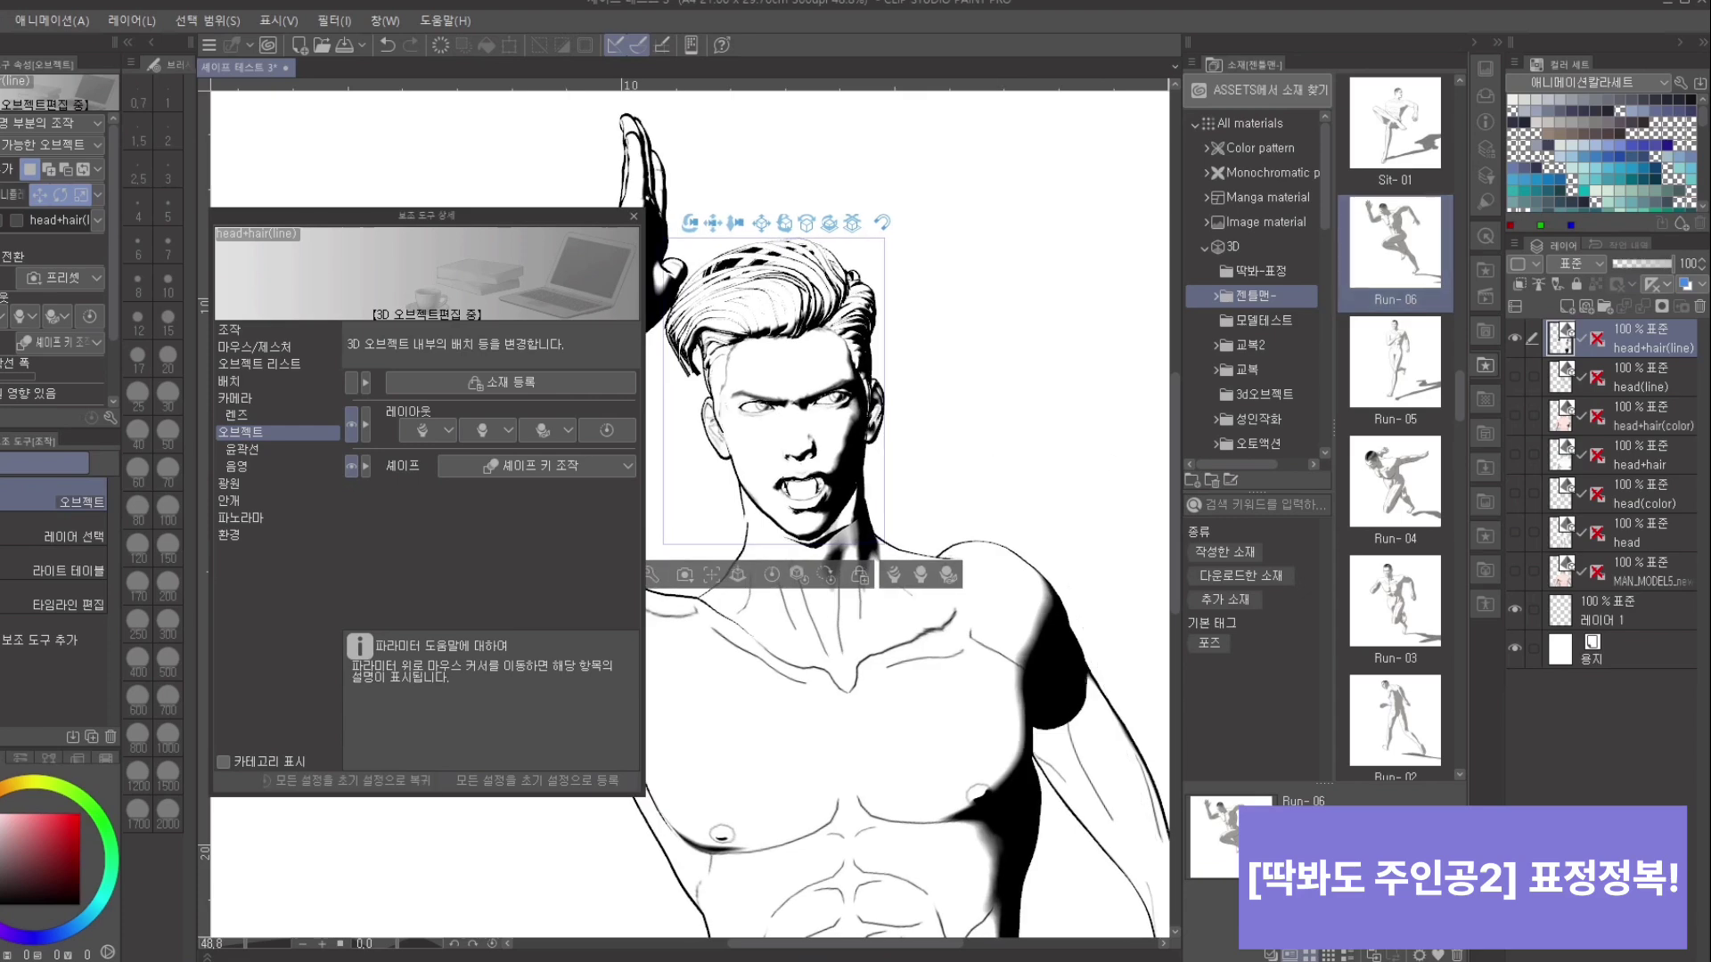
pyautogui.moveTo(1068, 481); pyautogui.dragTo(1025, 418)
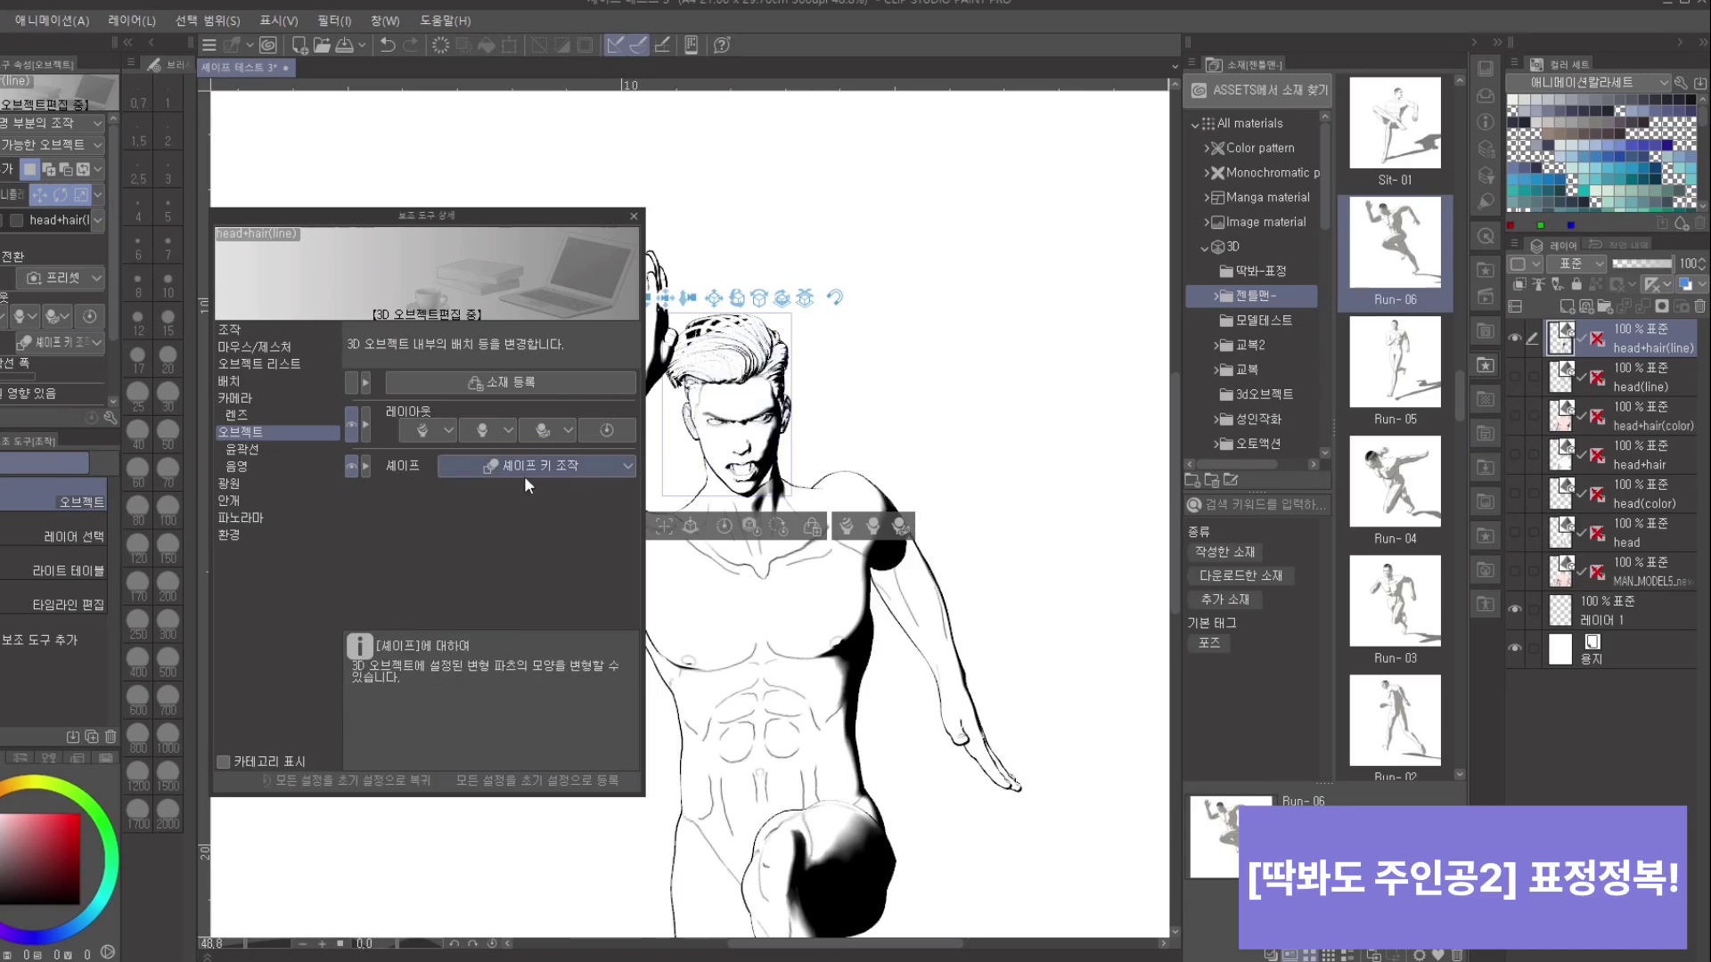
pyautogui.moveTo(962, 440); pyautogui.dragTo(862, 444)
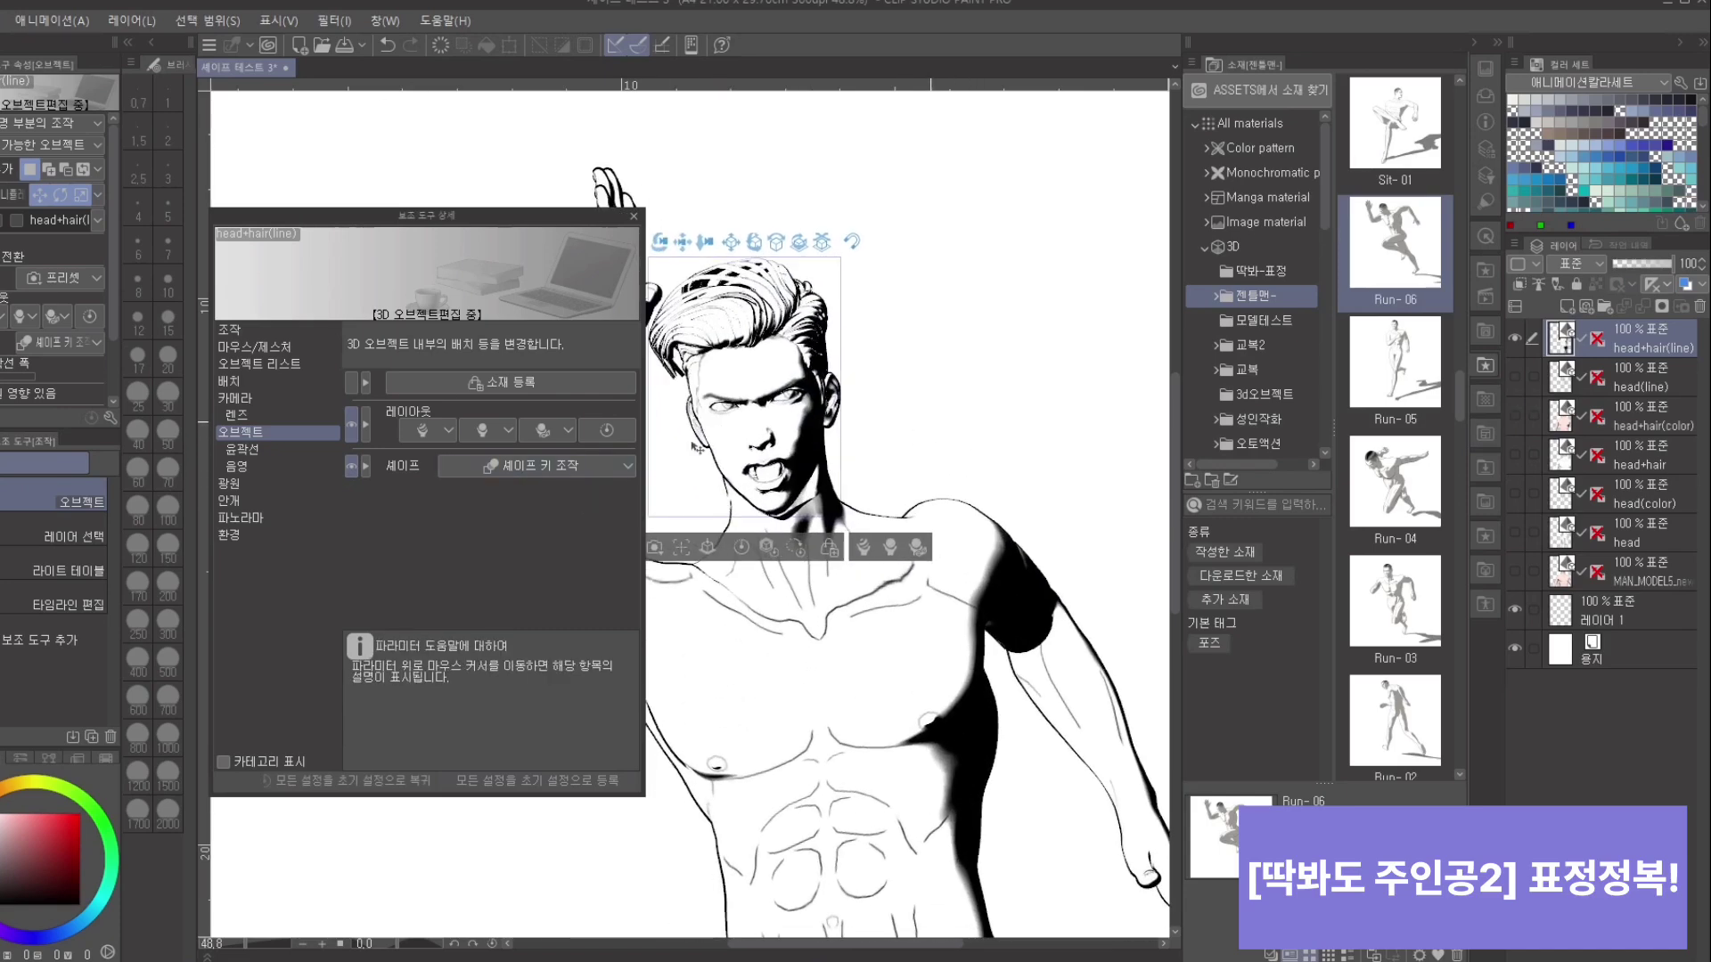
pyautogui.moveTo(991, 410); pyautogui.dragTo(1039, 472)
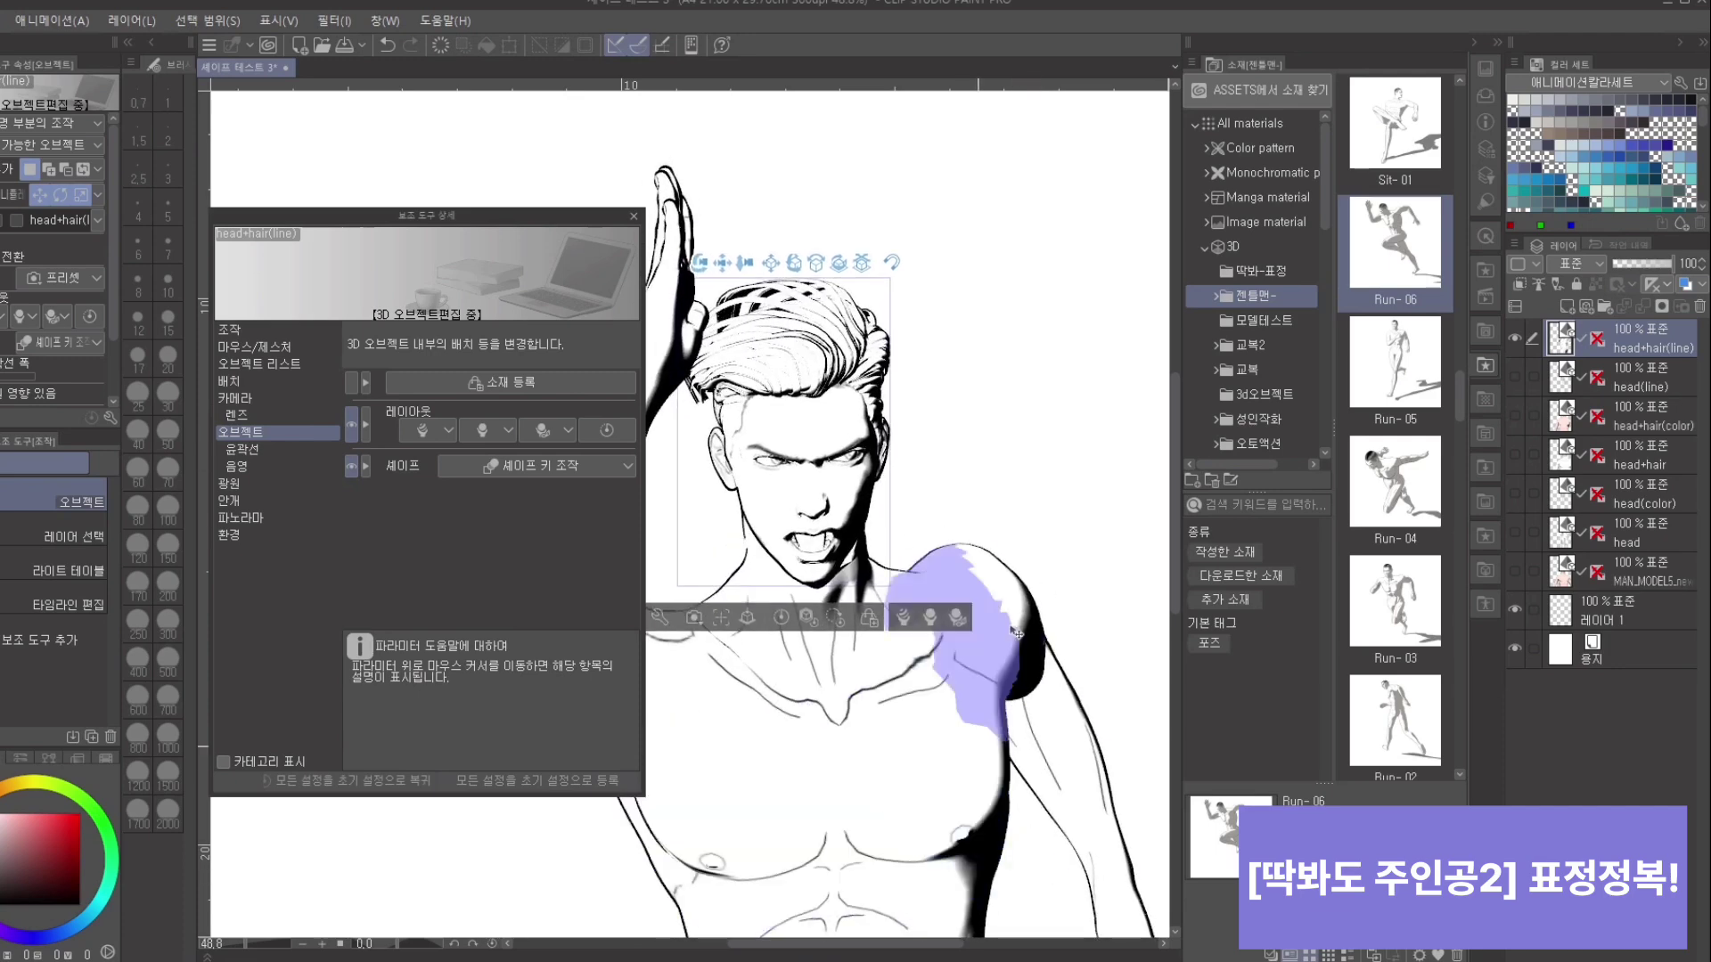
# Step: Reset the head and the body to their initial poses
pyautogui.click(785, 624)
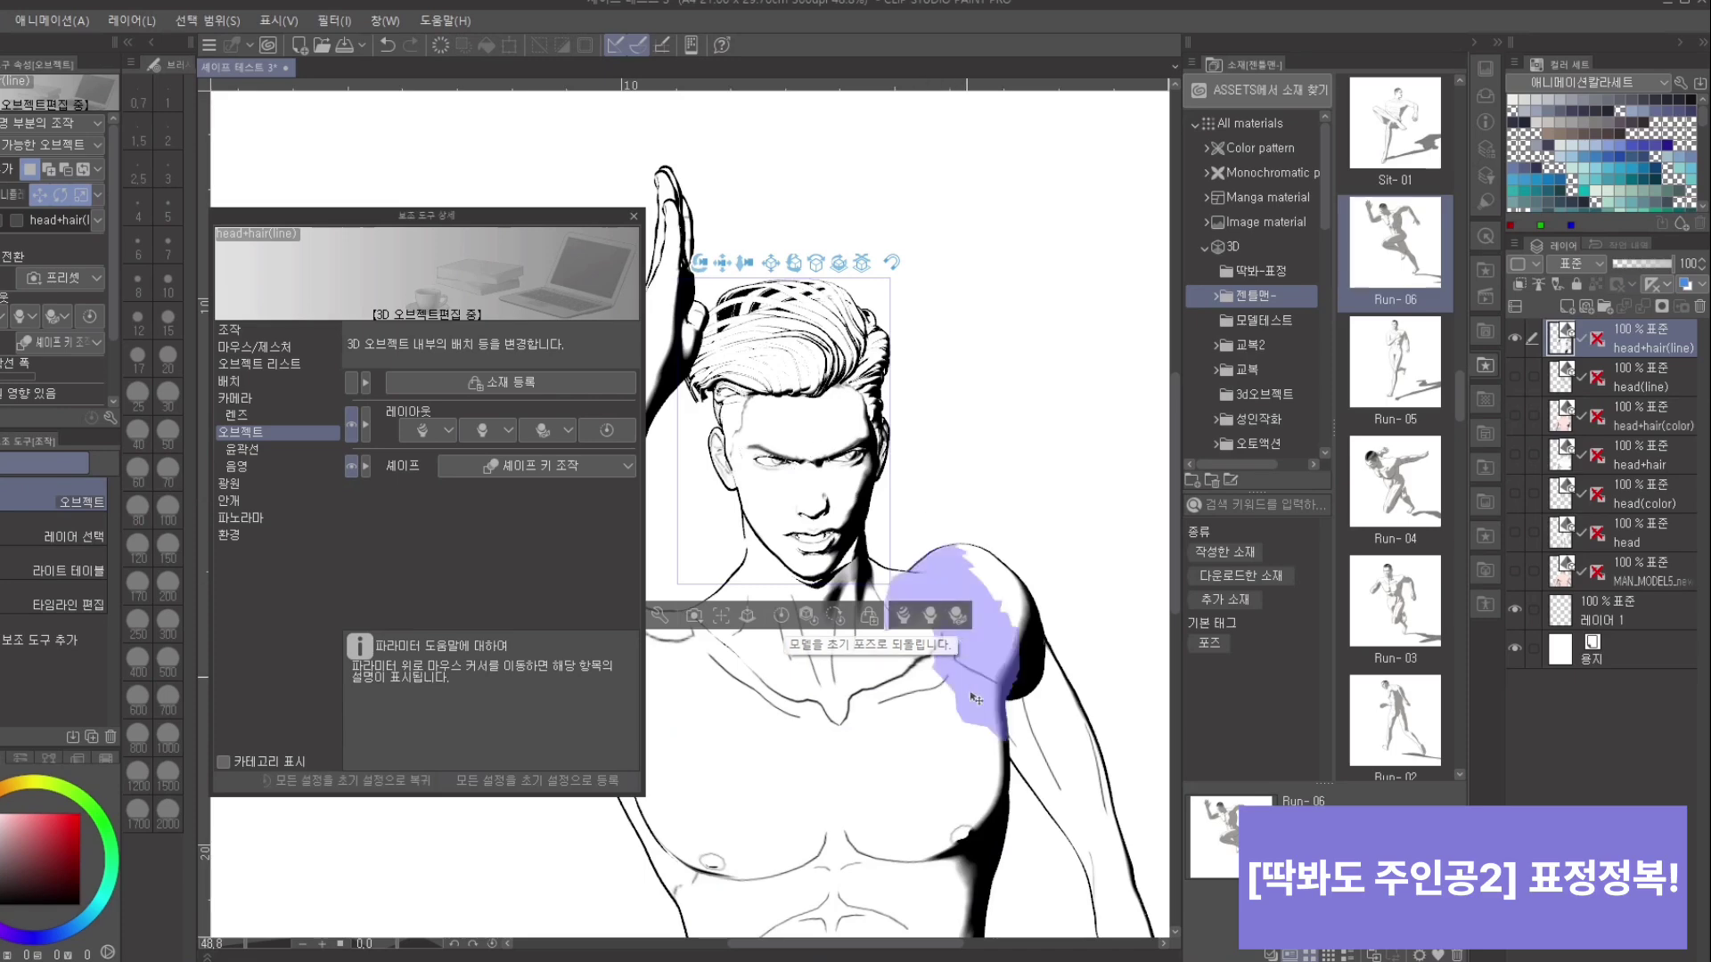
pyautogui.click(815, 605)
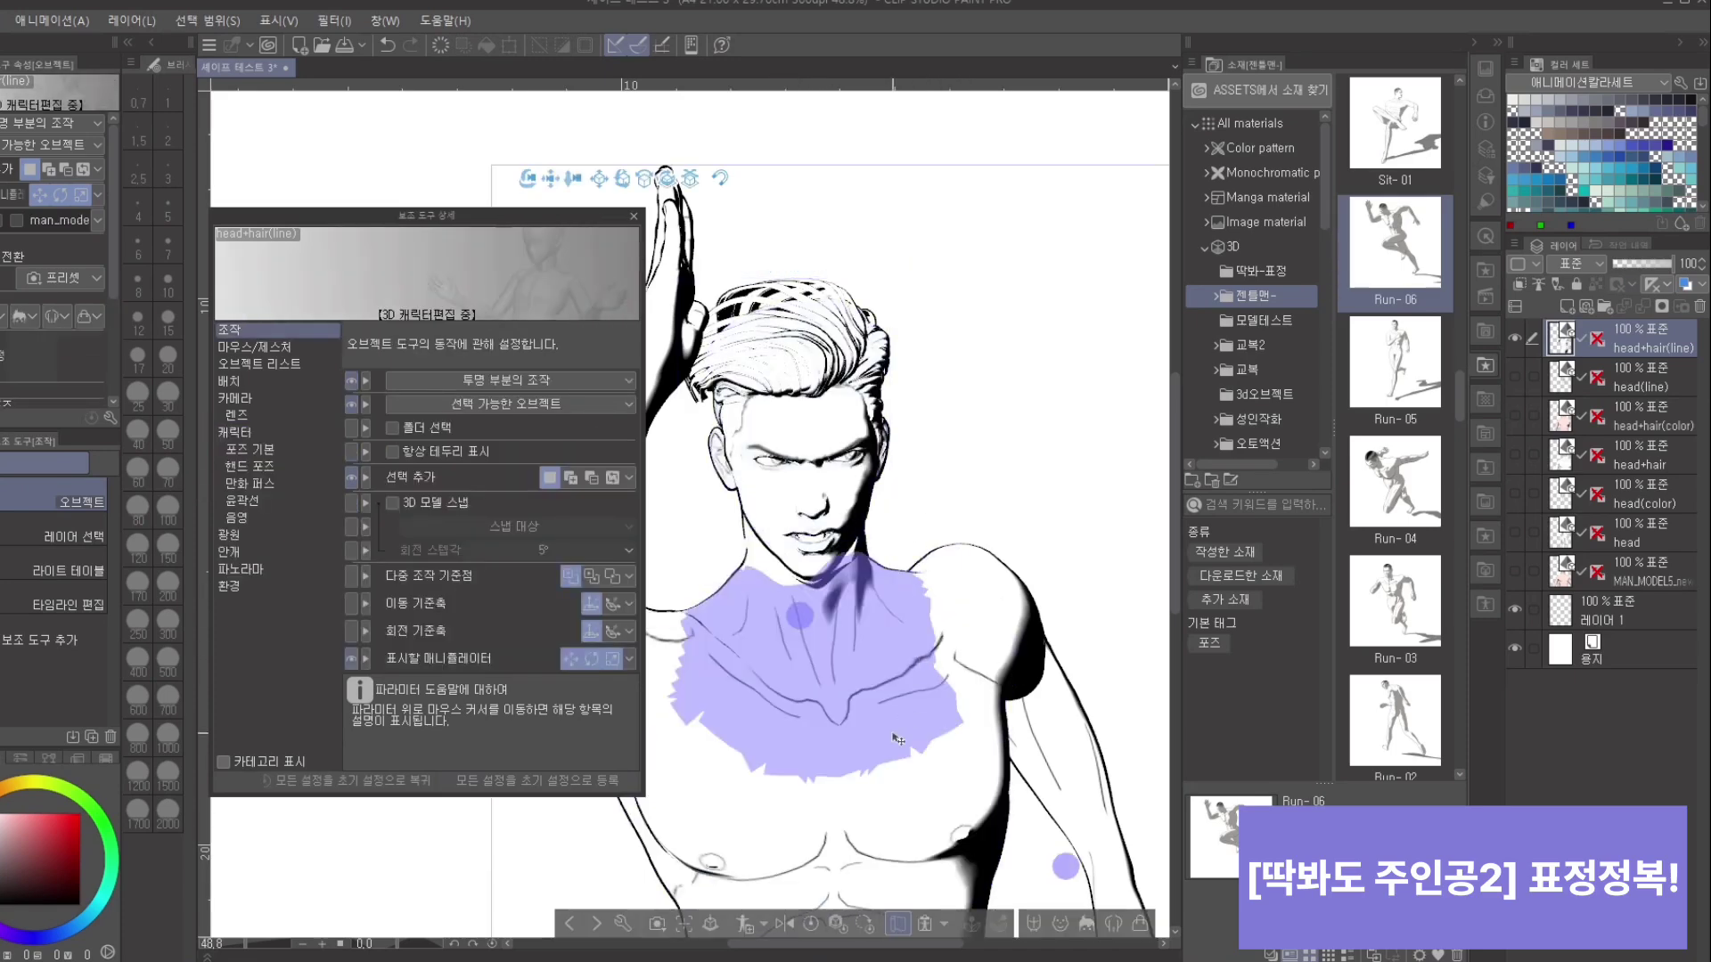
pyautogui.click(809, 924)
pyautogui.scroll(-3, 1042, 525)
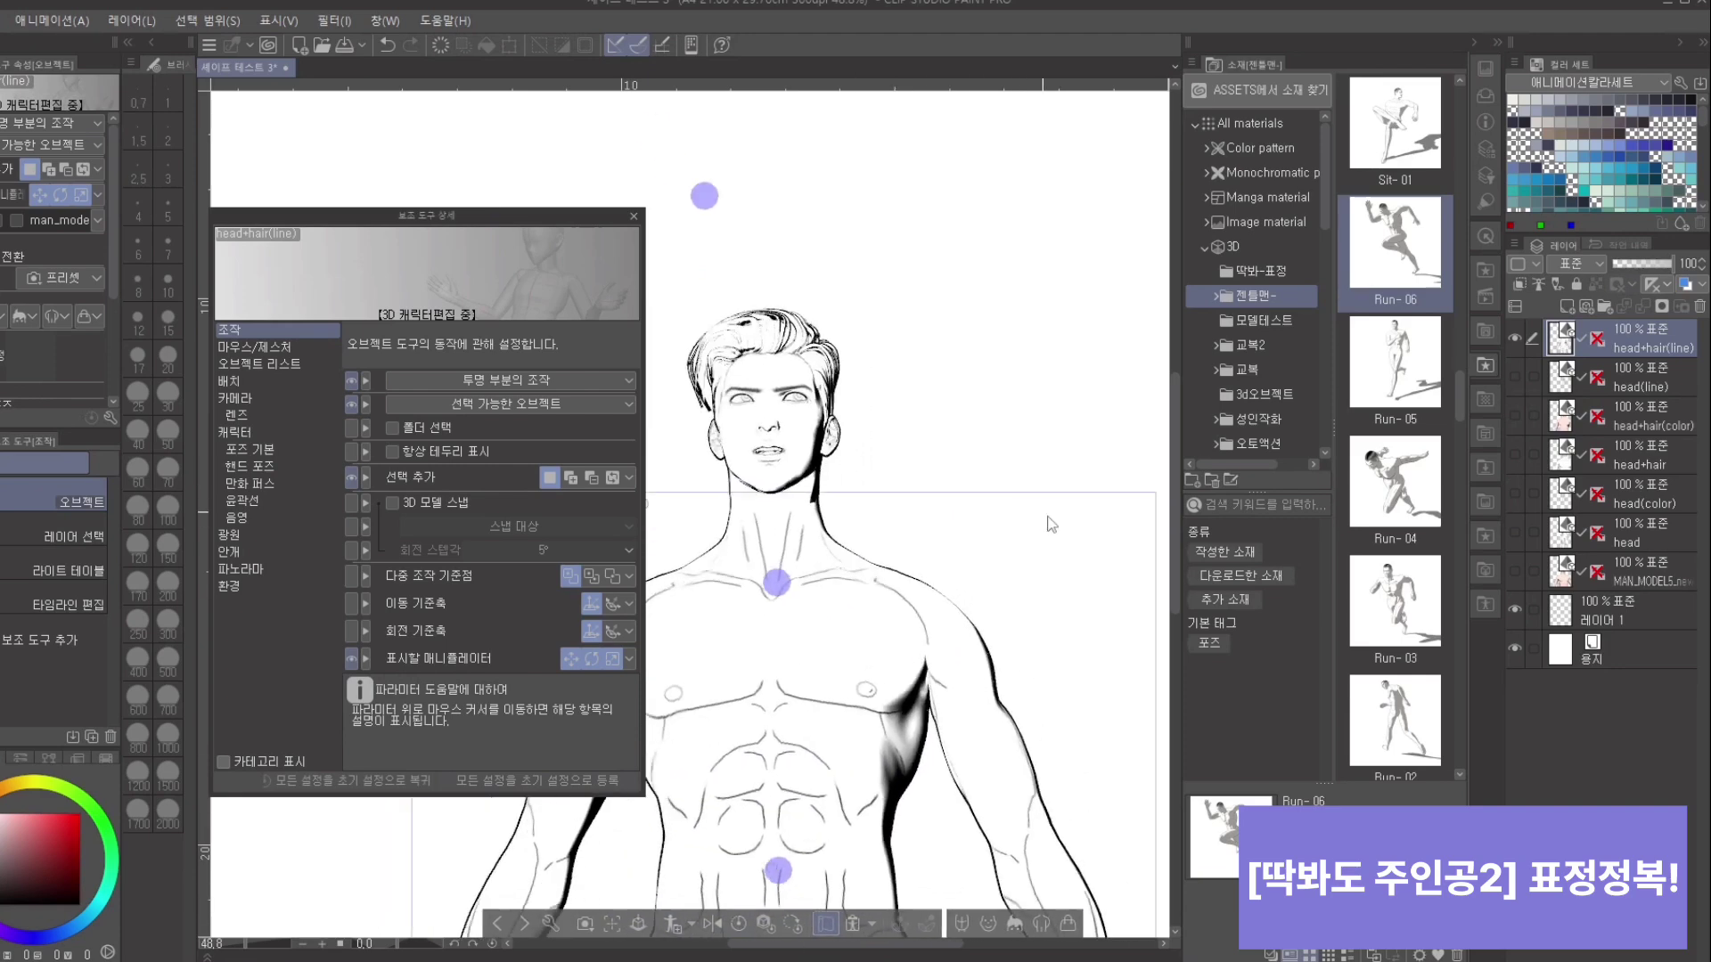
# Step: Select only the head+hair(line) object and open its material registration from the object settings
pyautogui.moveTo(800, 394); pyautogui.dragTo(981, 483)
pyautogui.click(813, 448)
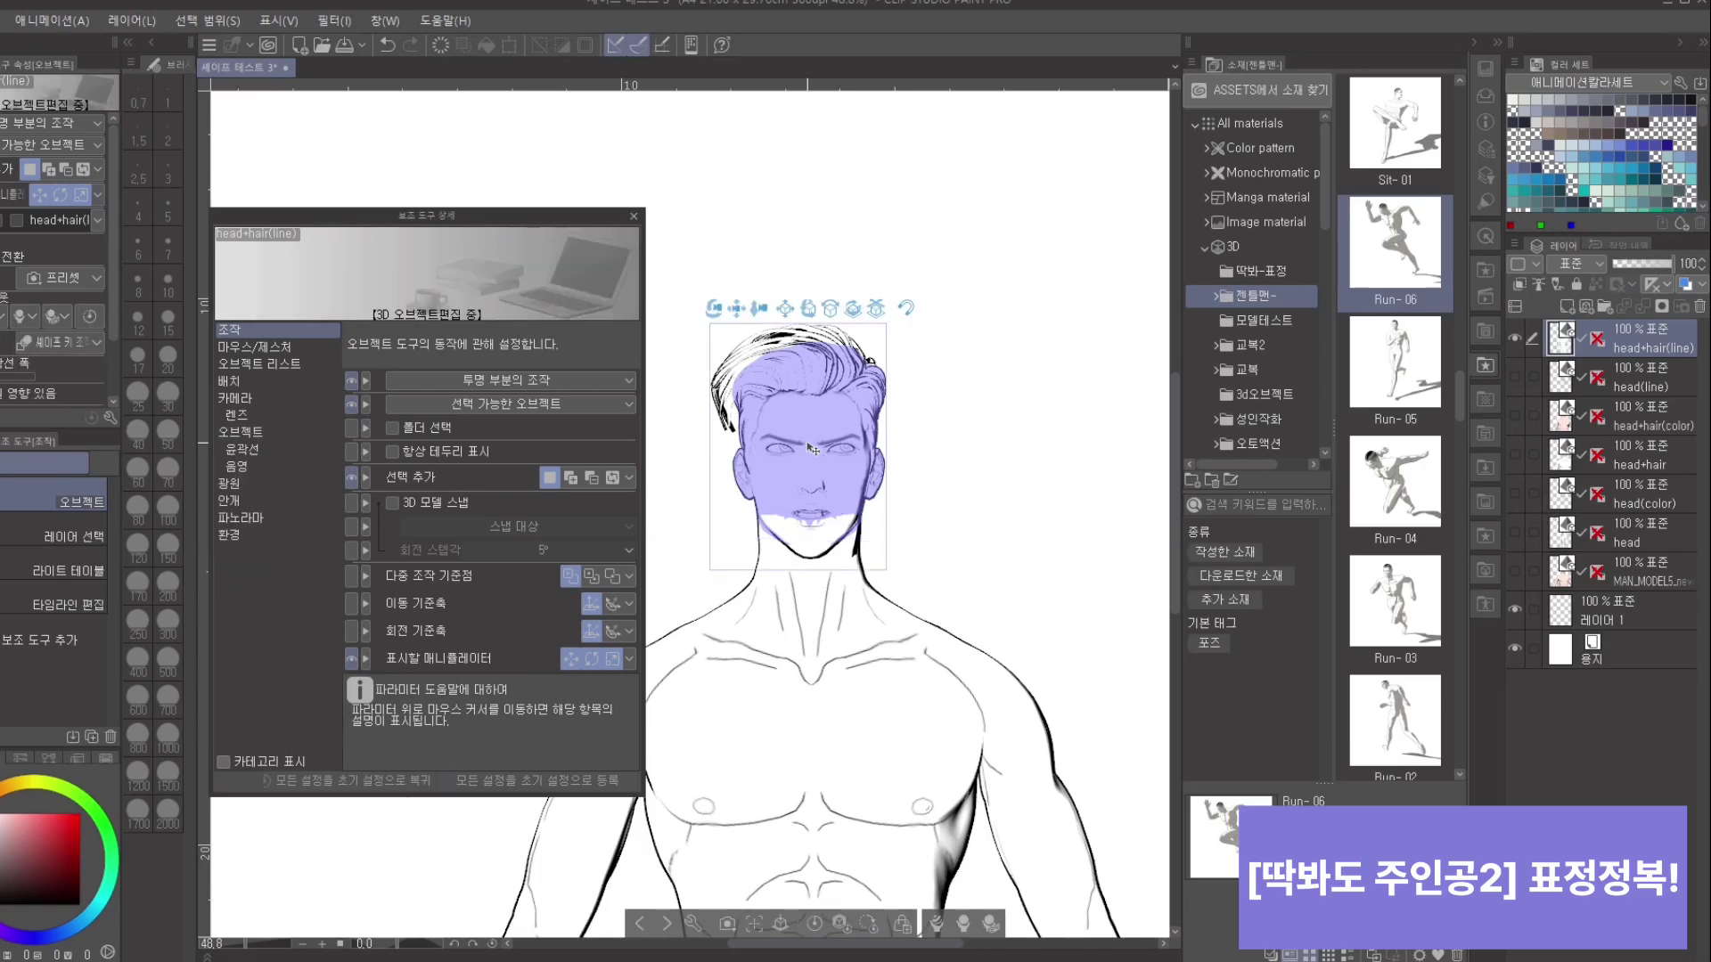
pyautogui.click(834, 453)
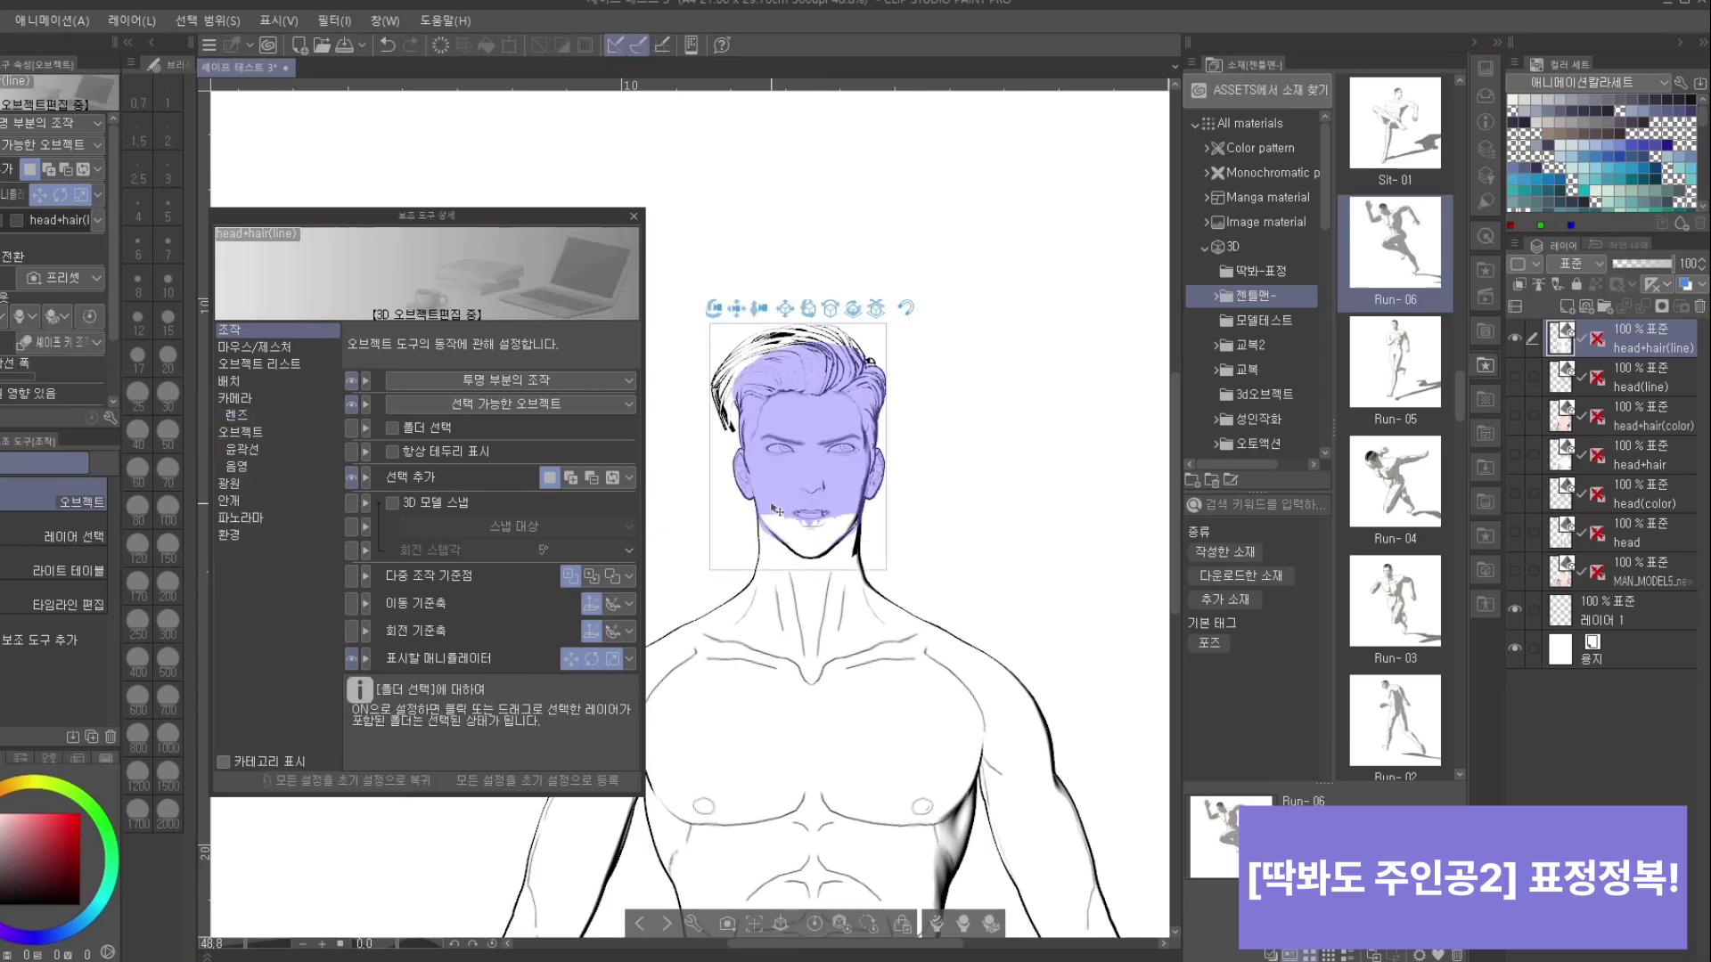
pyautogui.click(267, 436)
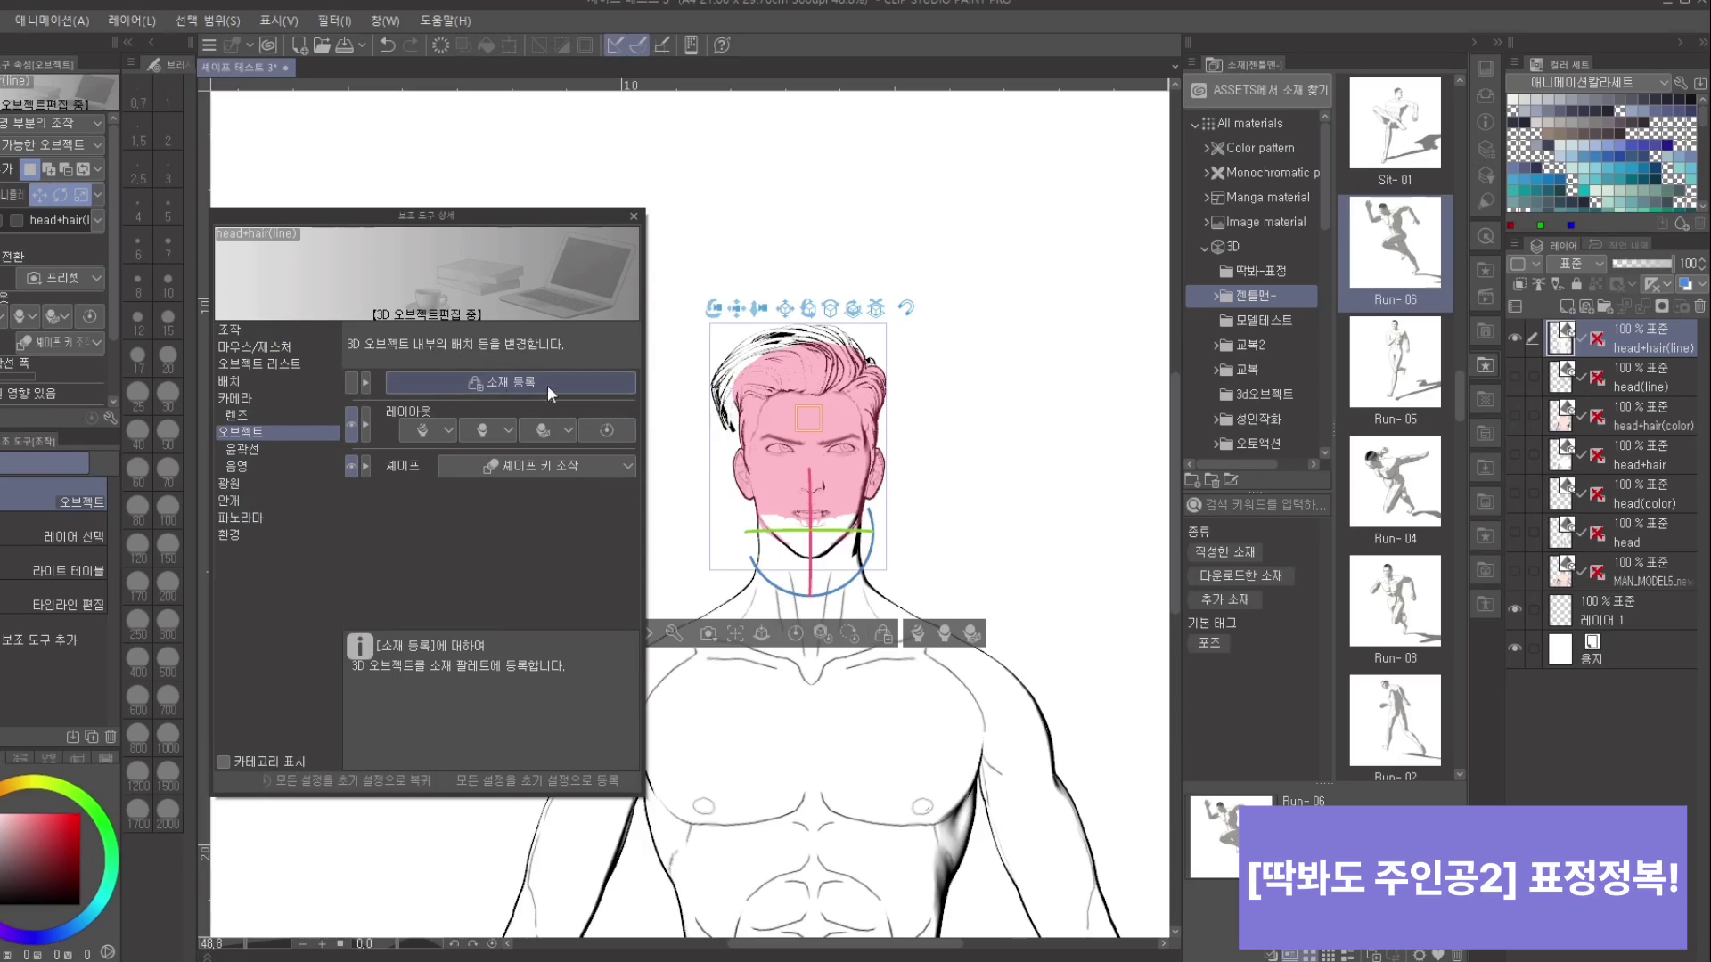
pyautogui.click(516, 383)
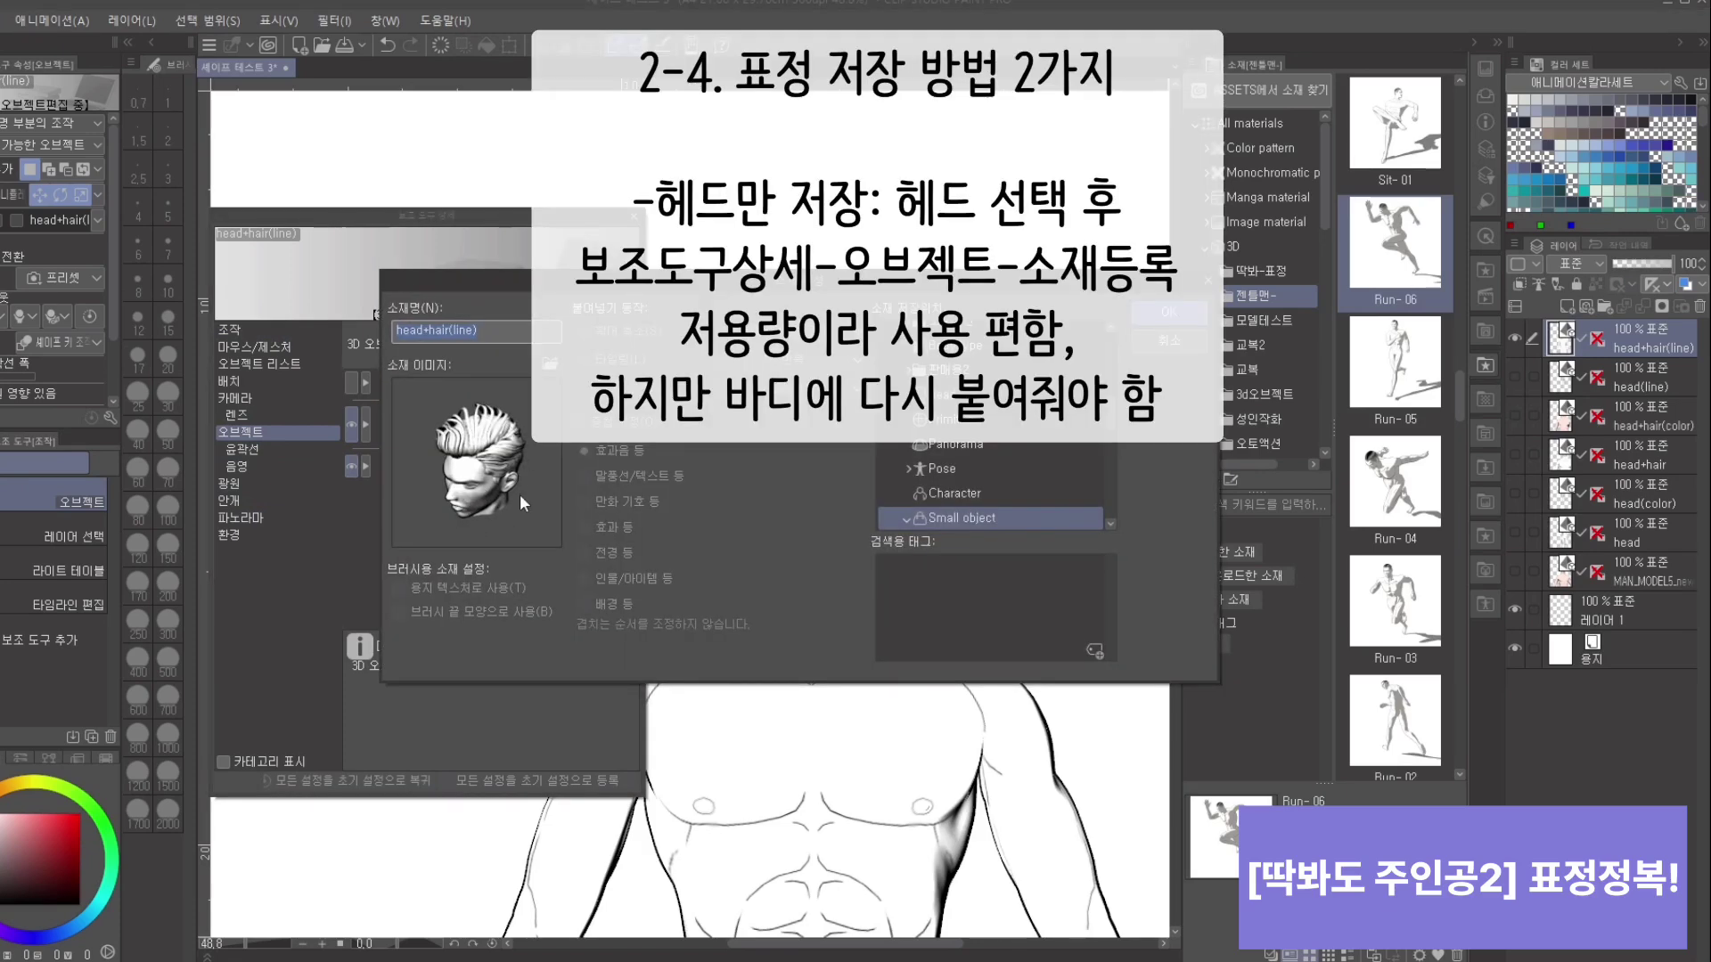
# Step: Name the head+hair(line) material a-1 in its material properties, keeping the current material image
pyautogui.moveTo(811, 281); pyautogui.dragTo(695, 591)
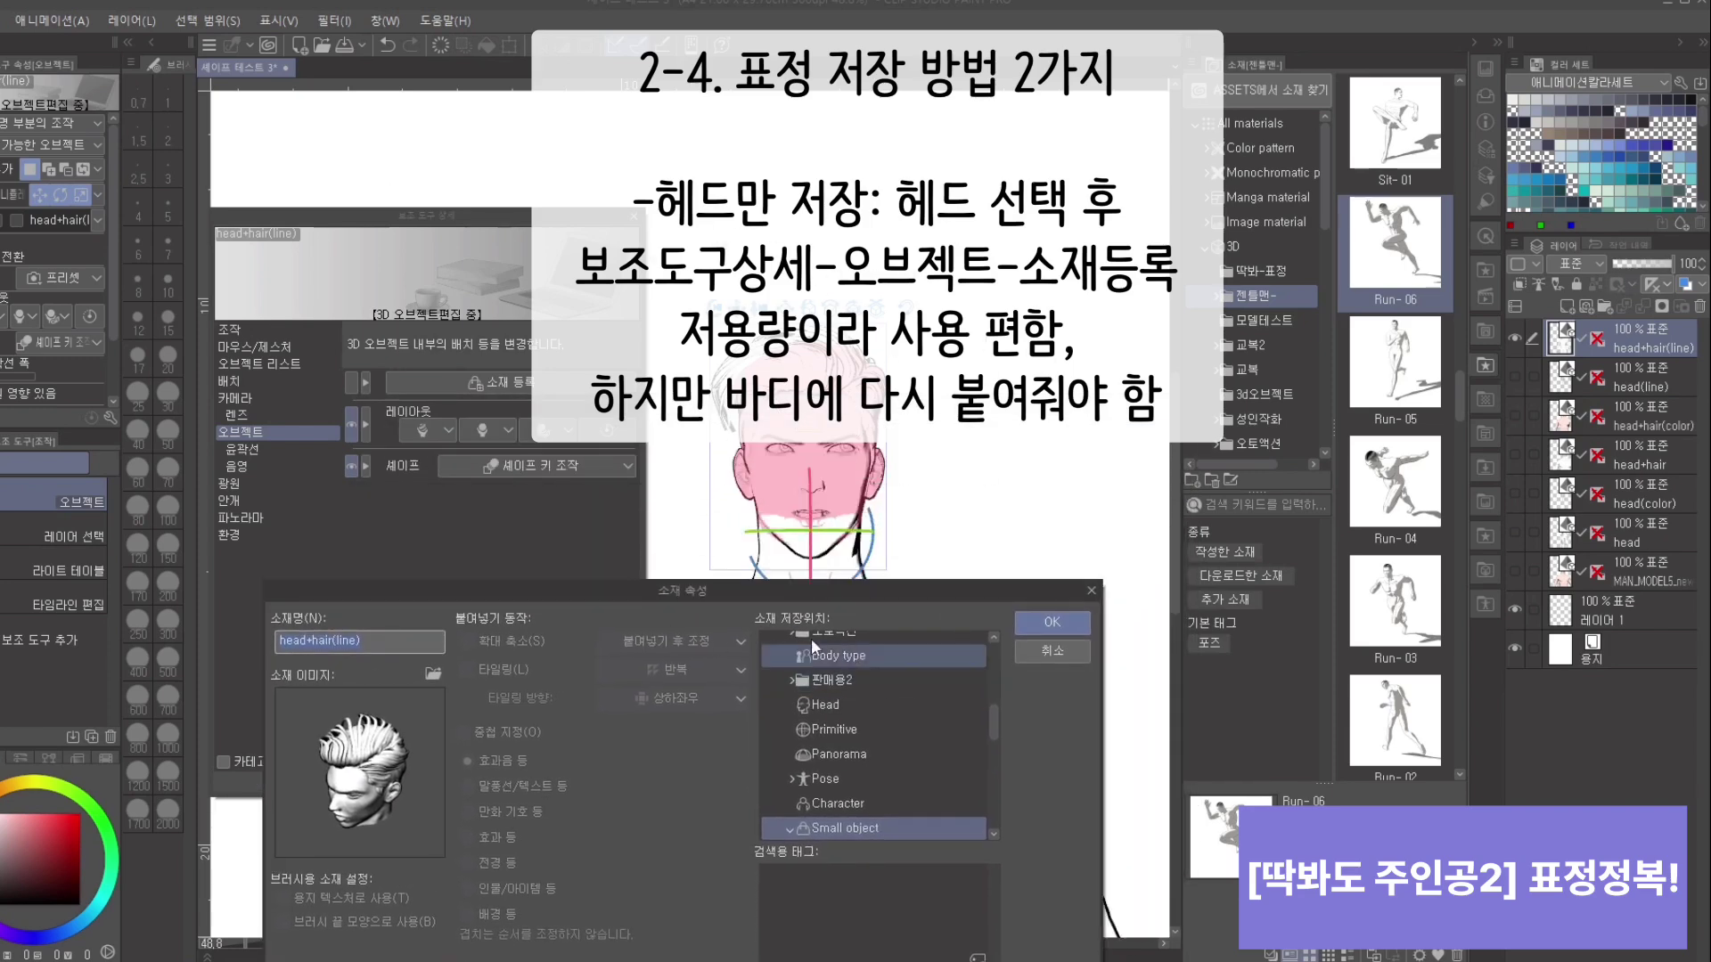
pyautogui.click(433, 675)
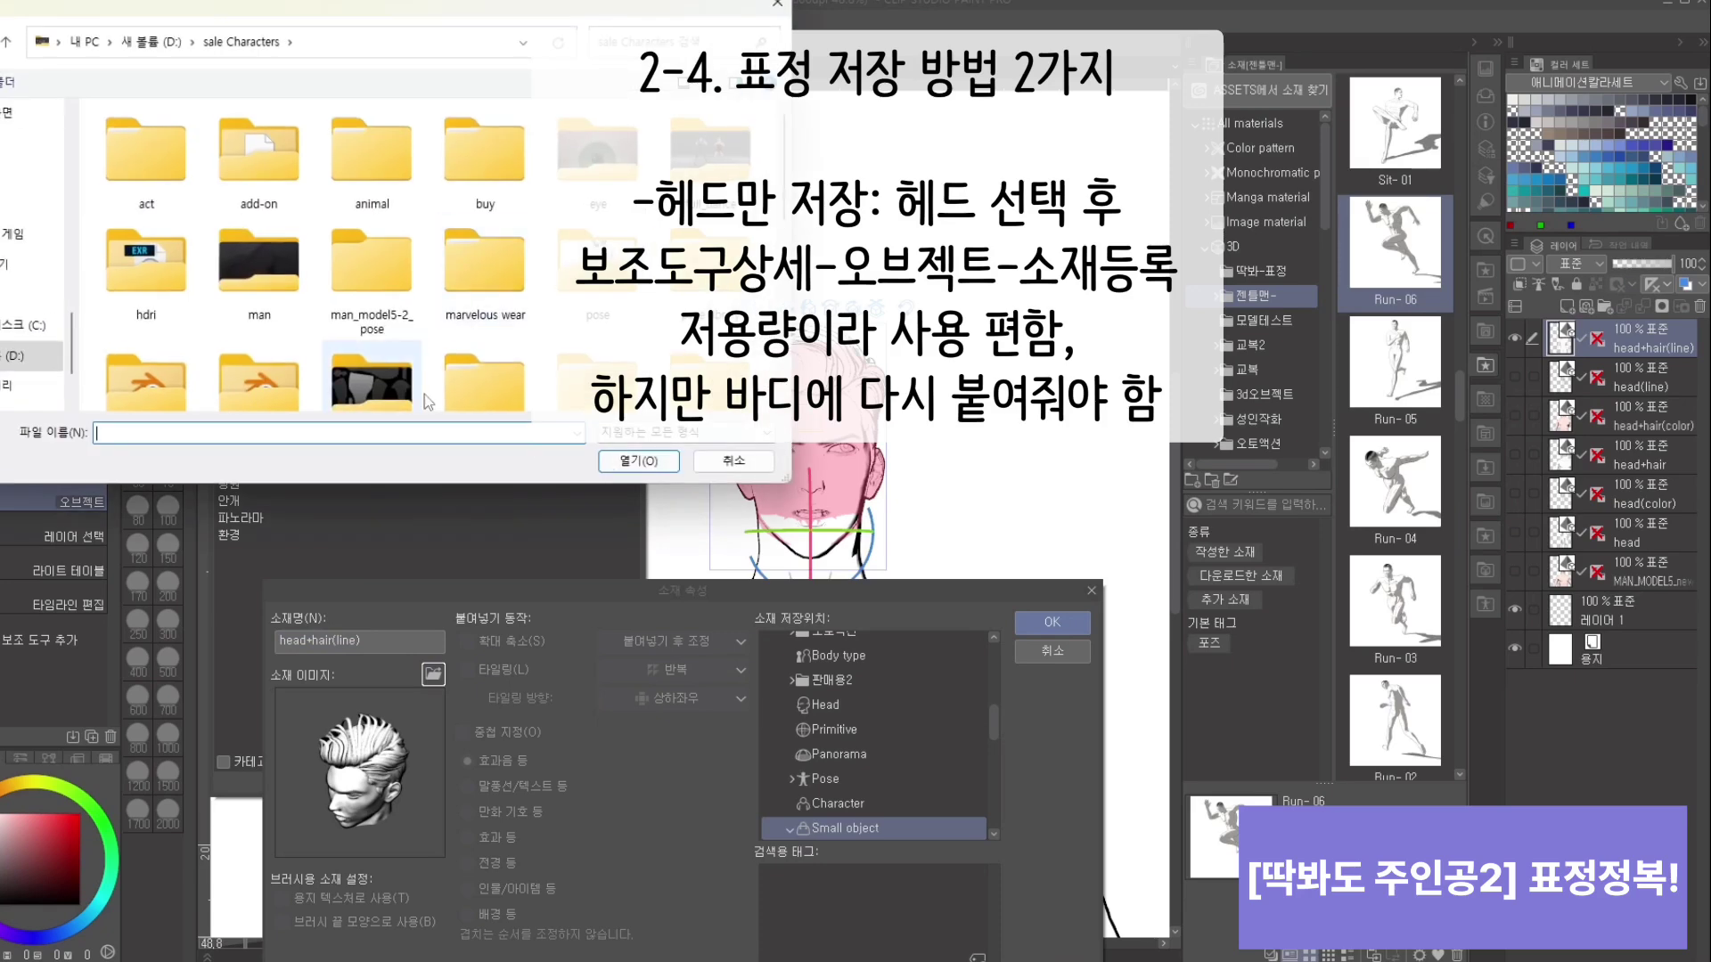
pyautogui.click(729, 465)
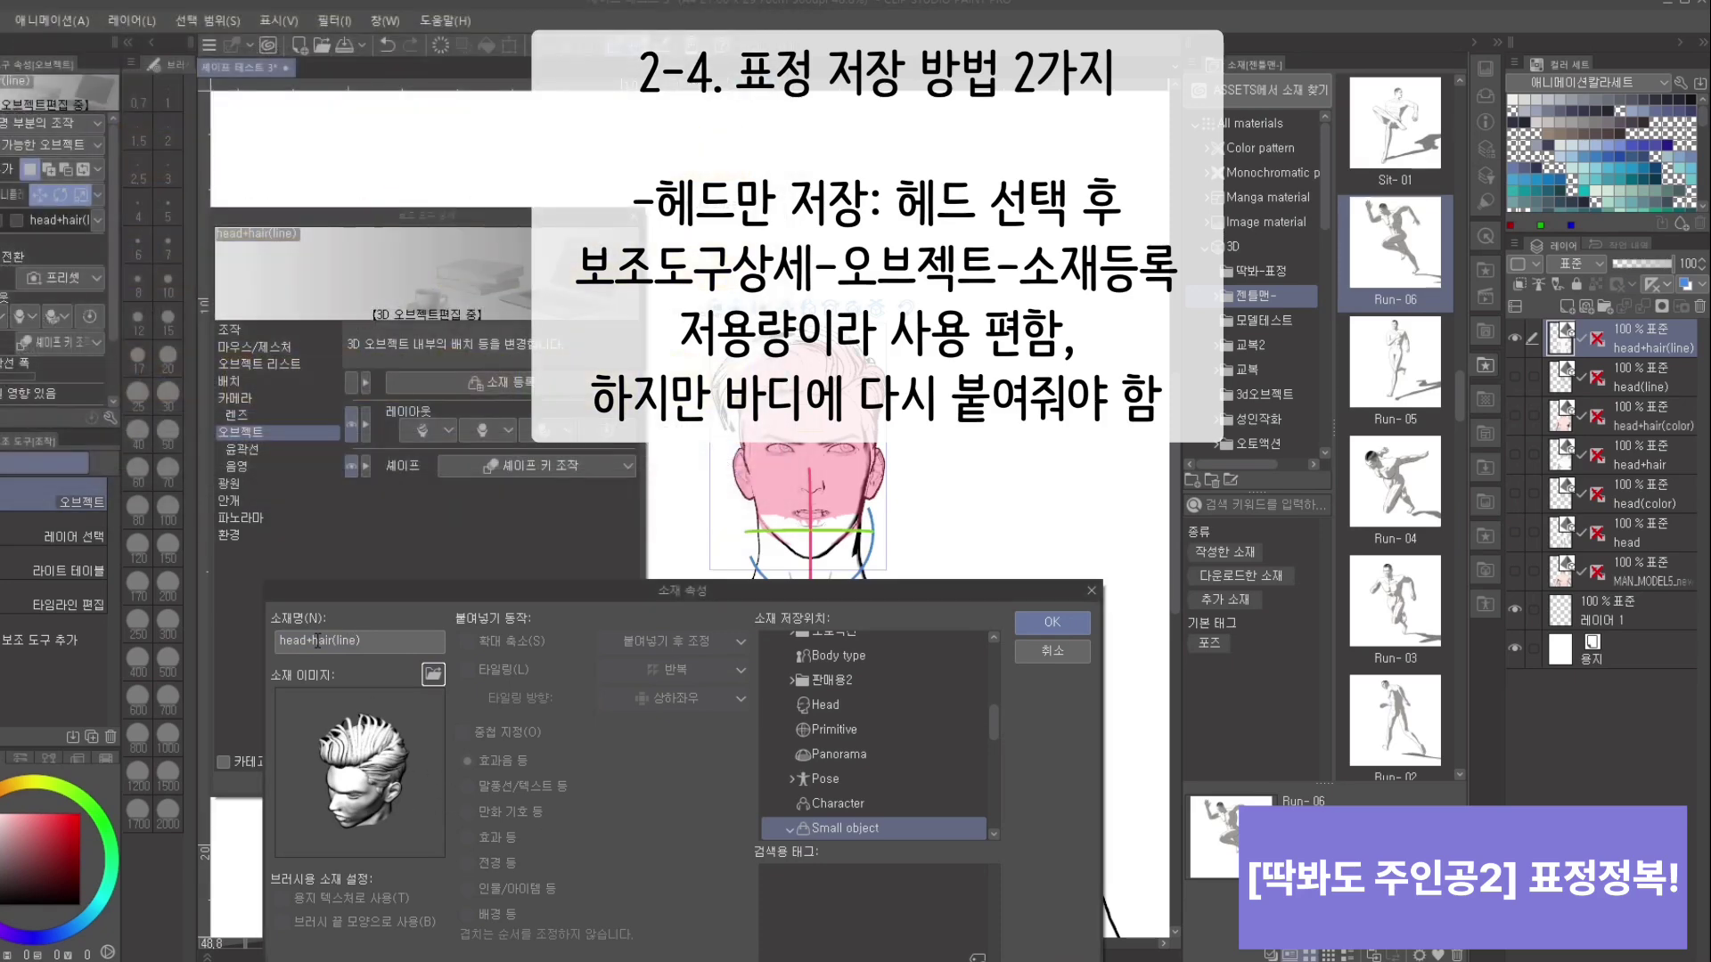
pyautogui.click(388, 640)
pyautogui.press('BackSpace')
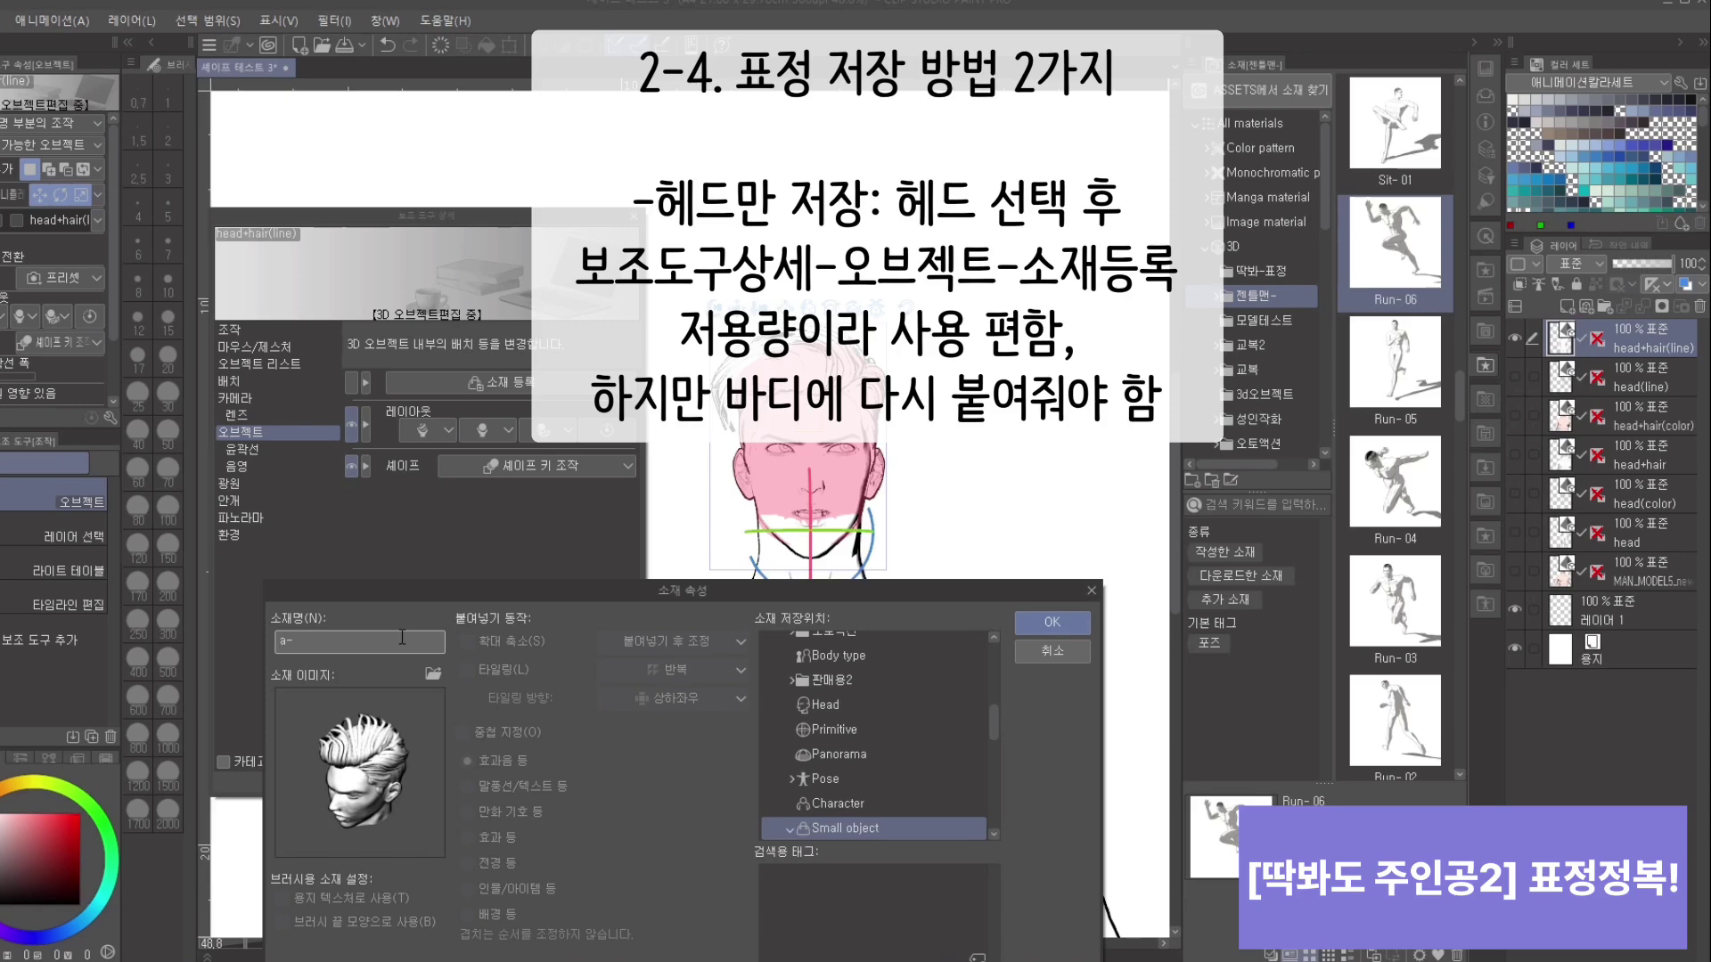
pyautogui.write('a-1')
# Step: Choose the 딱봐-표정 folder under 3D as the save location and register the head material
pyautogui.moveTo(992, 725); pyautogui.dragTo(1007, 670)
pyautogui.click(809, 731)
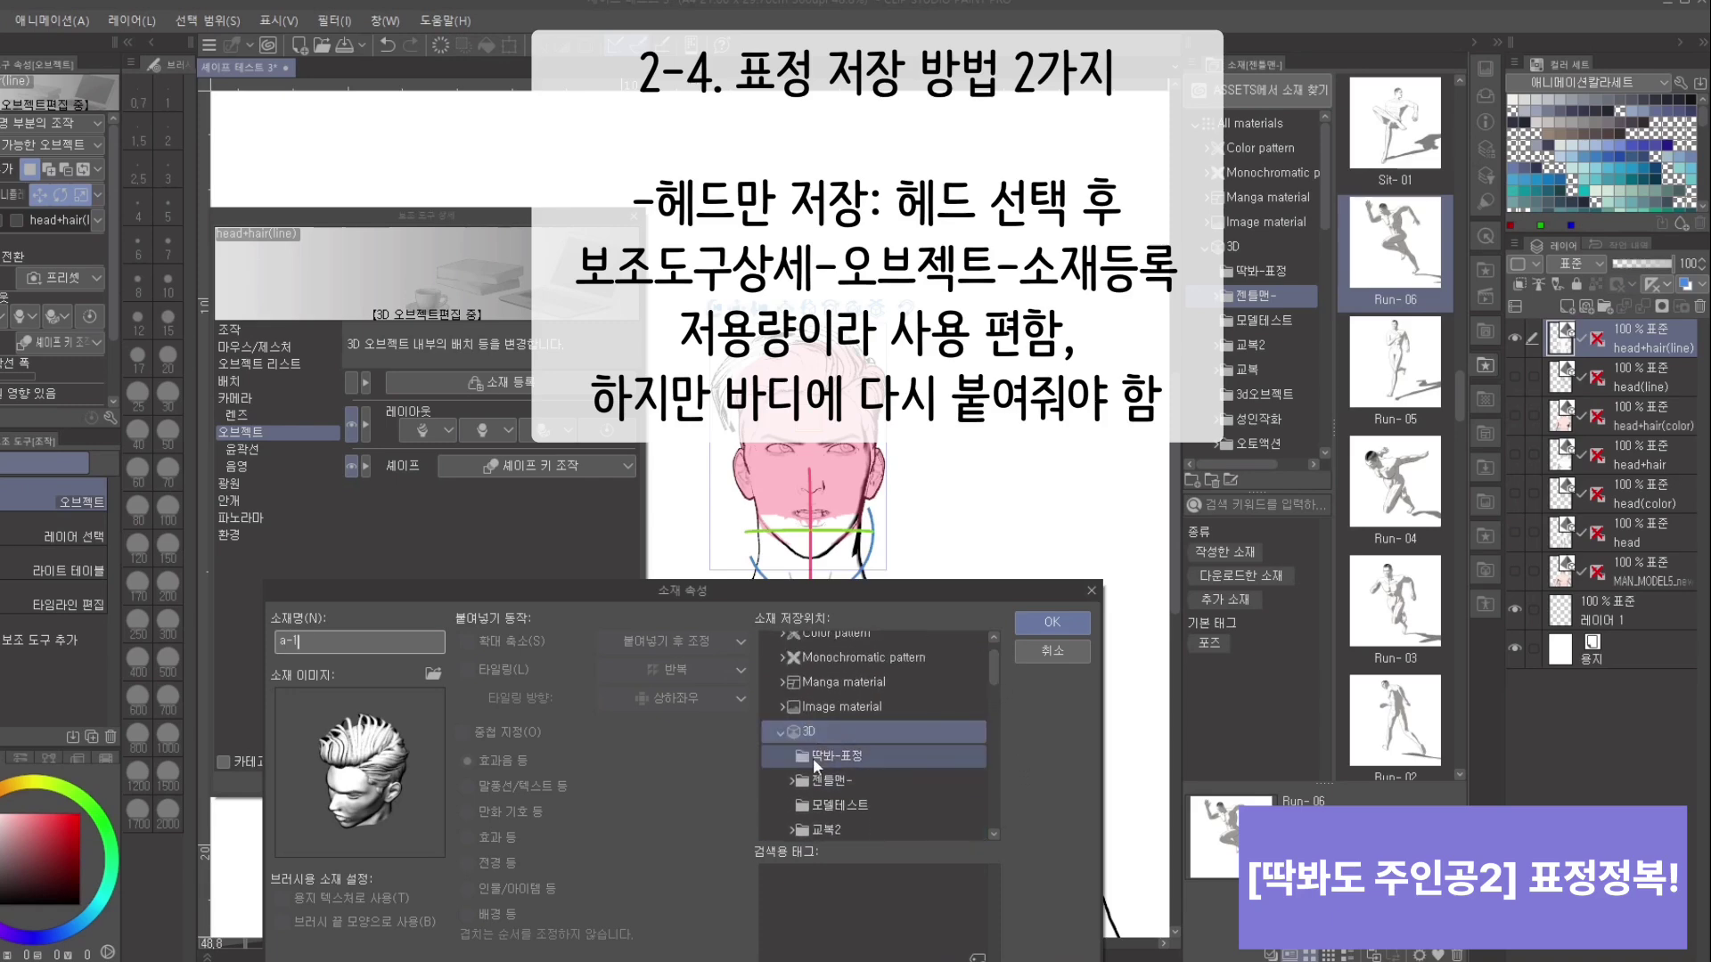
pyautogui.click(829, 759)
pyautogui.click(1051, 622)
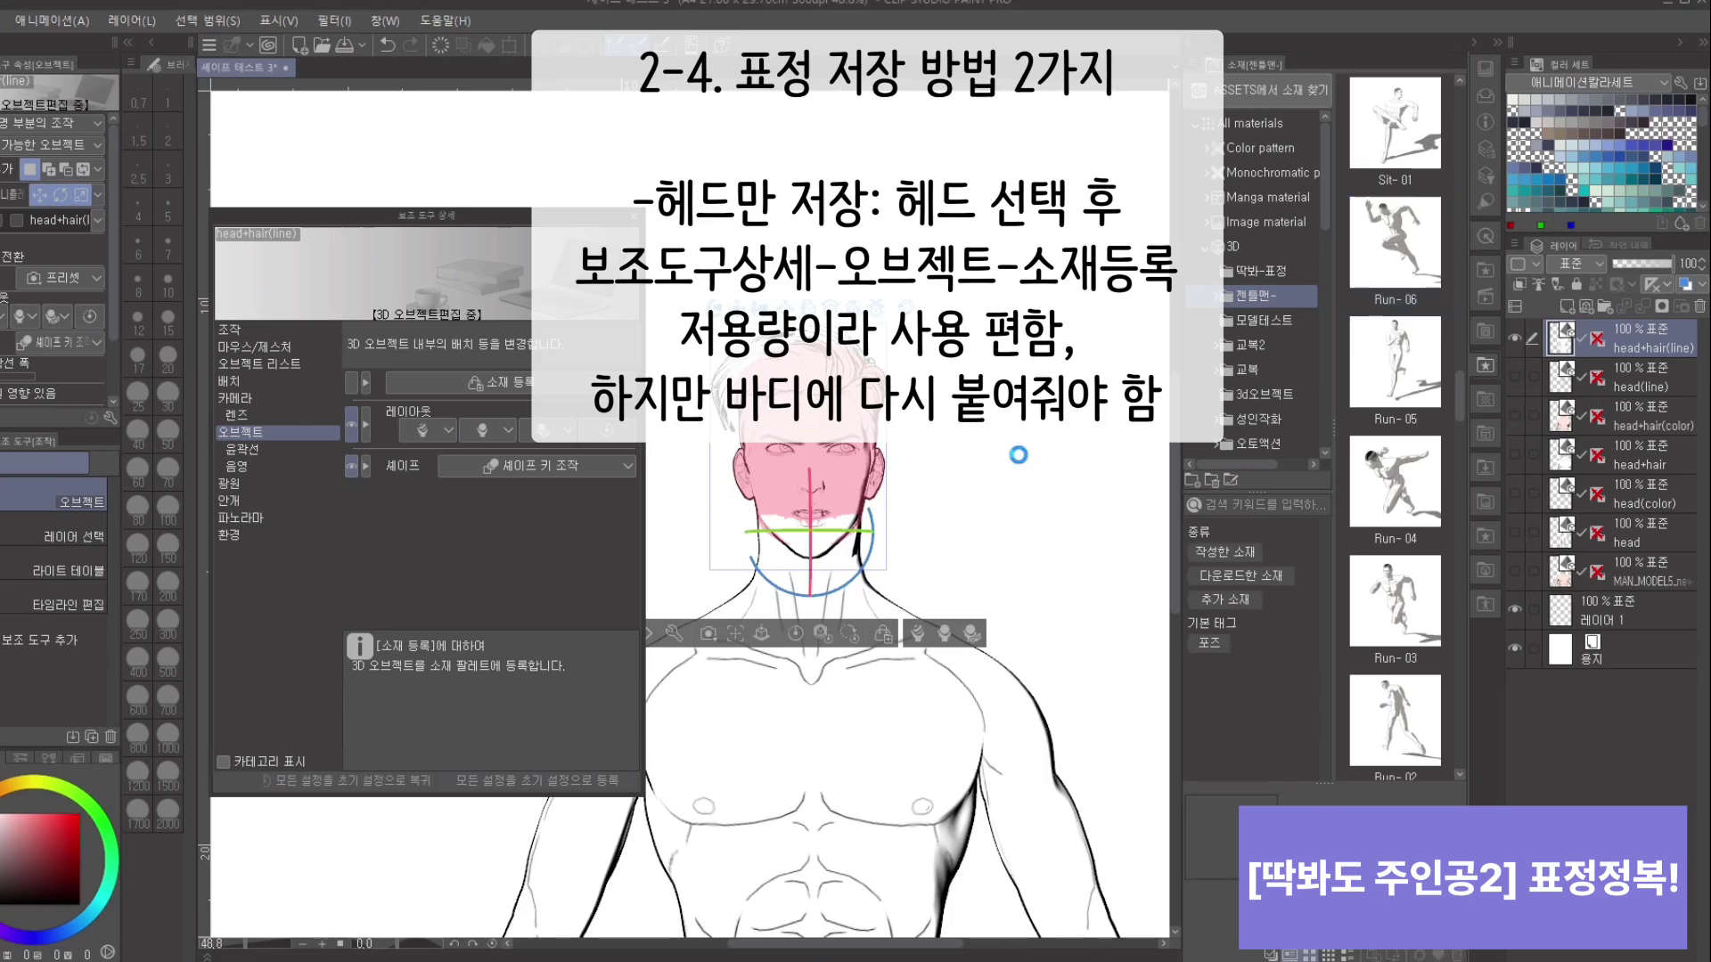
# Step: Open the 딱봐-표정 folder in the material library and select the a-1 head material
pyautogui.click(1369, 324)
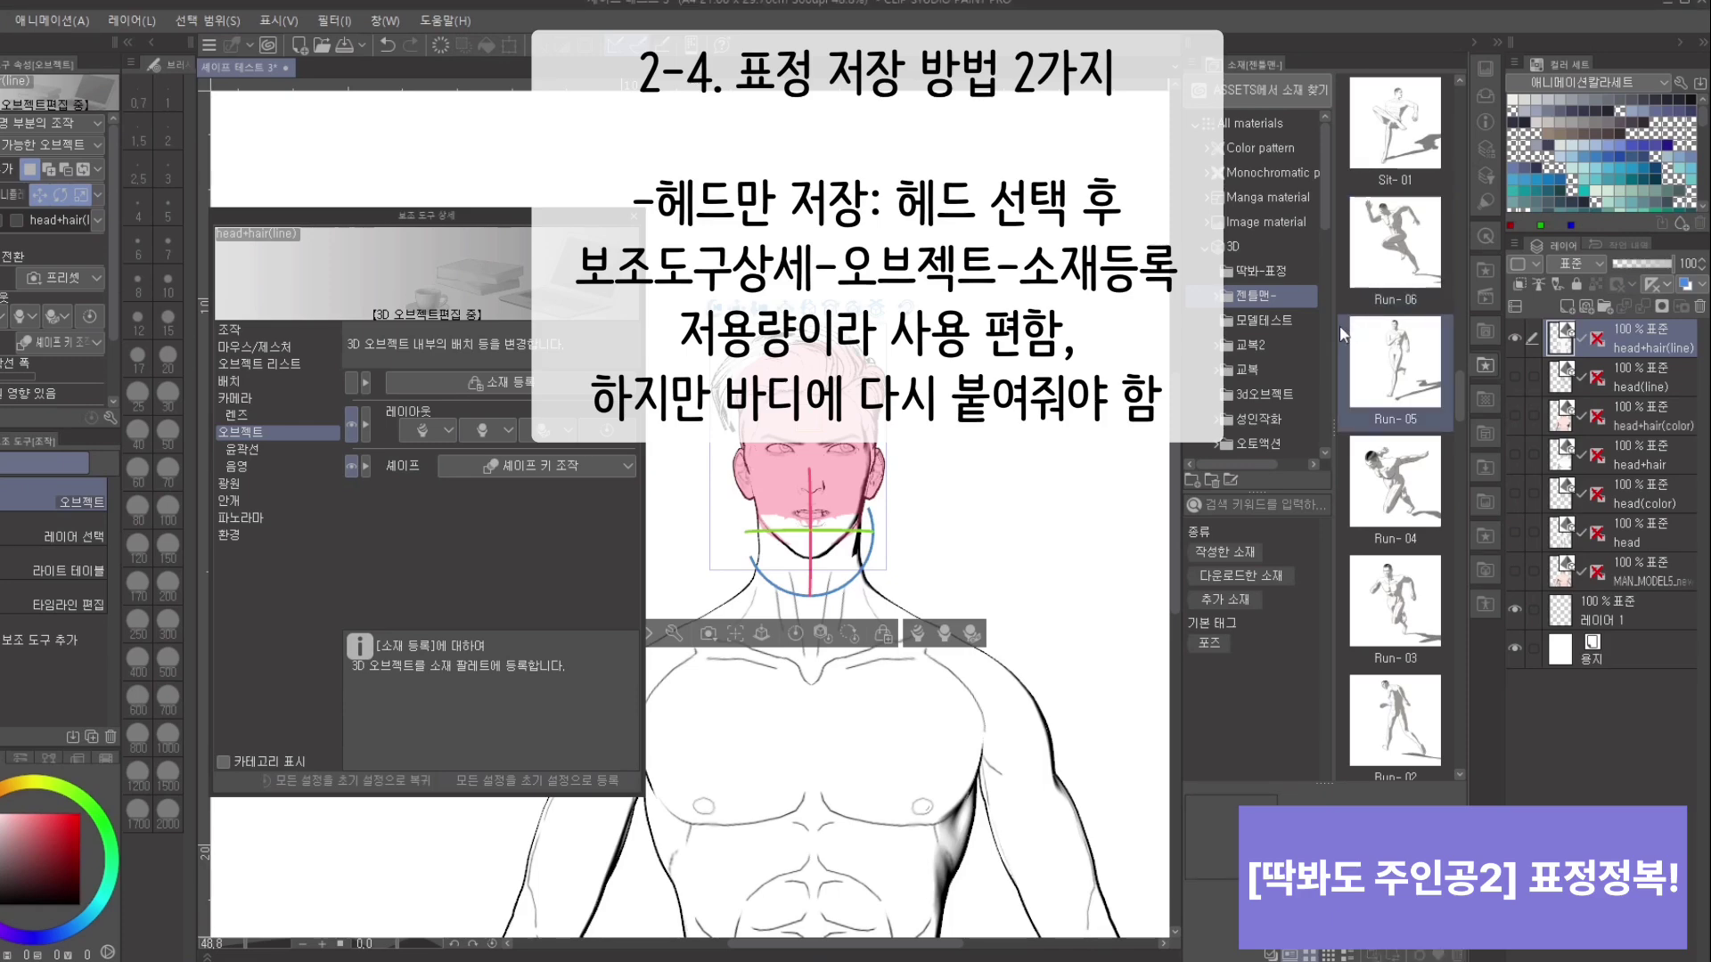
pyautogui.click(1285, 265)
pyautogui.click(1430, 130)
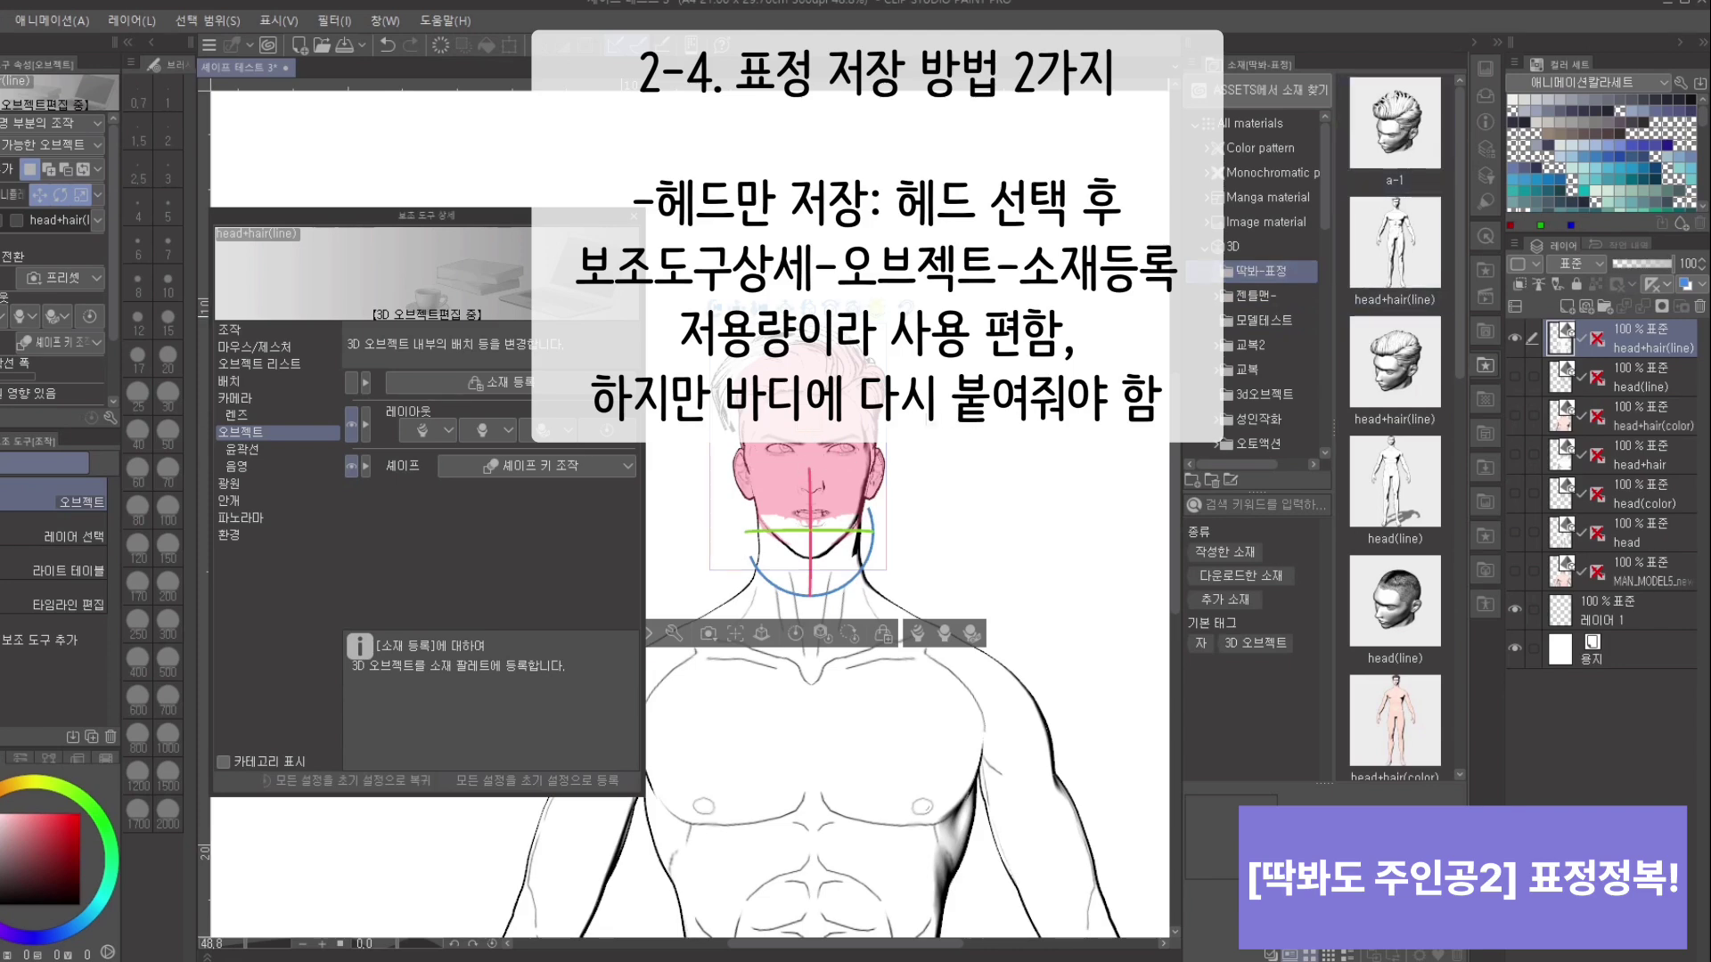
pyautogui.click(1394, 129)
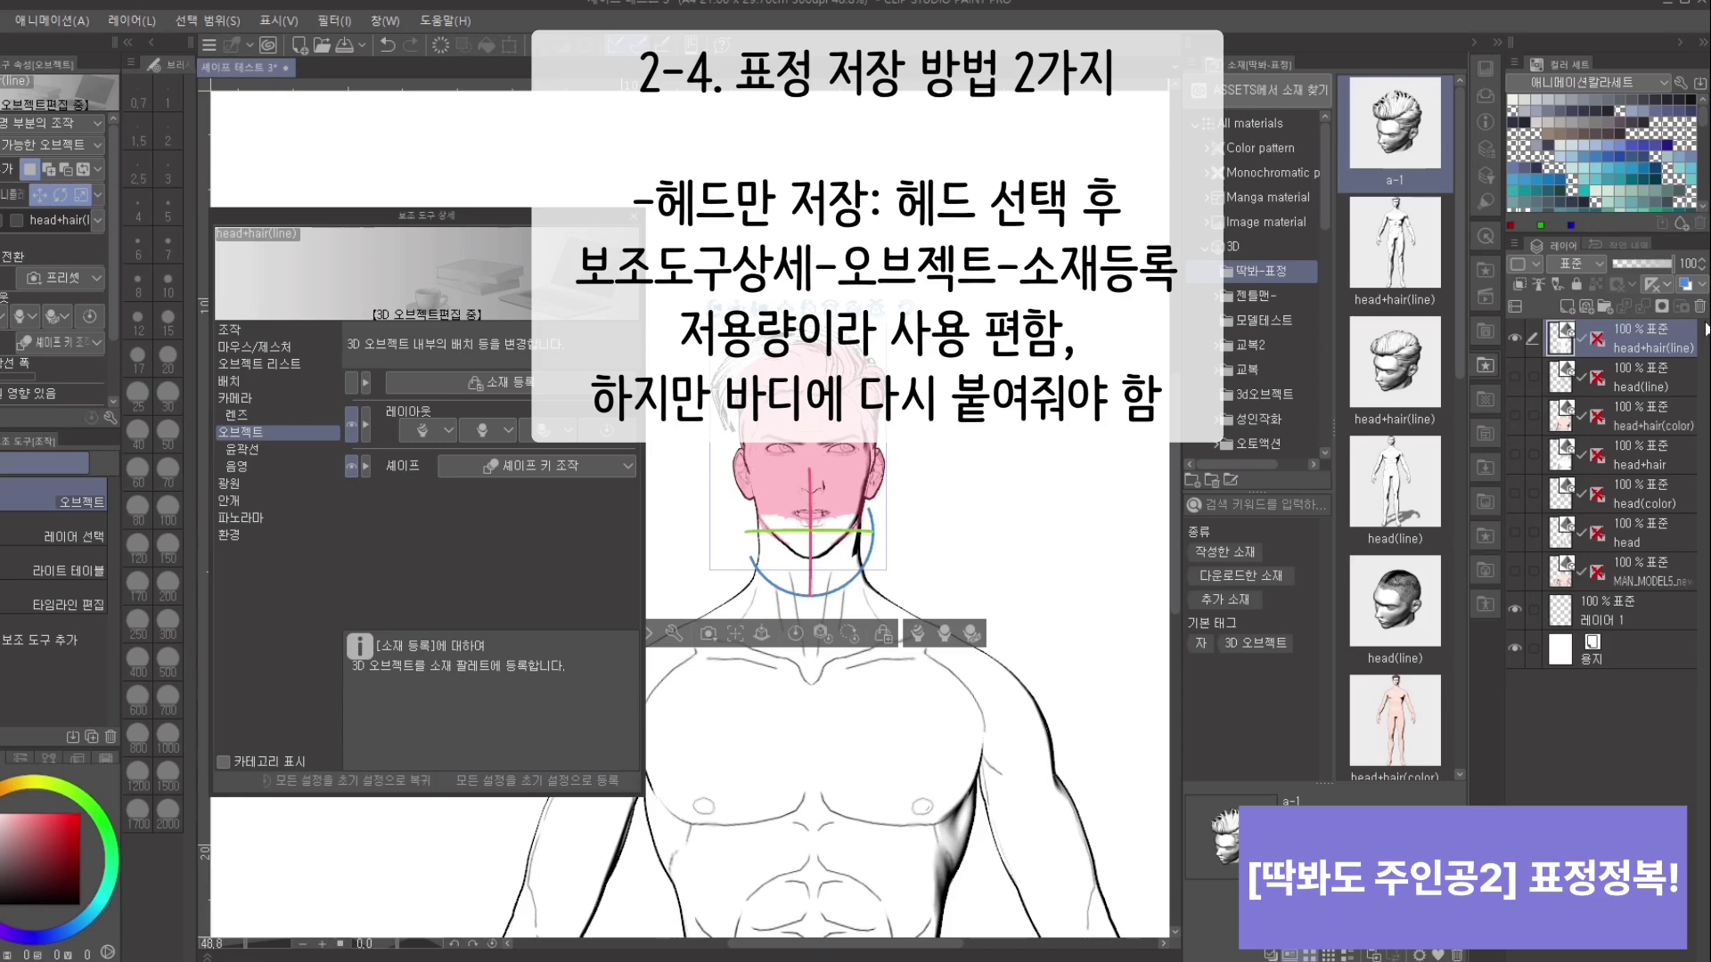
# Step: Hide the head+hair(line) layer, add a new layer and place the a-1 head material on the canvas
pyautogui.click(1513, 338)
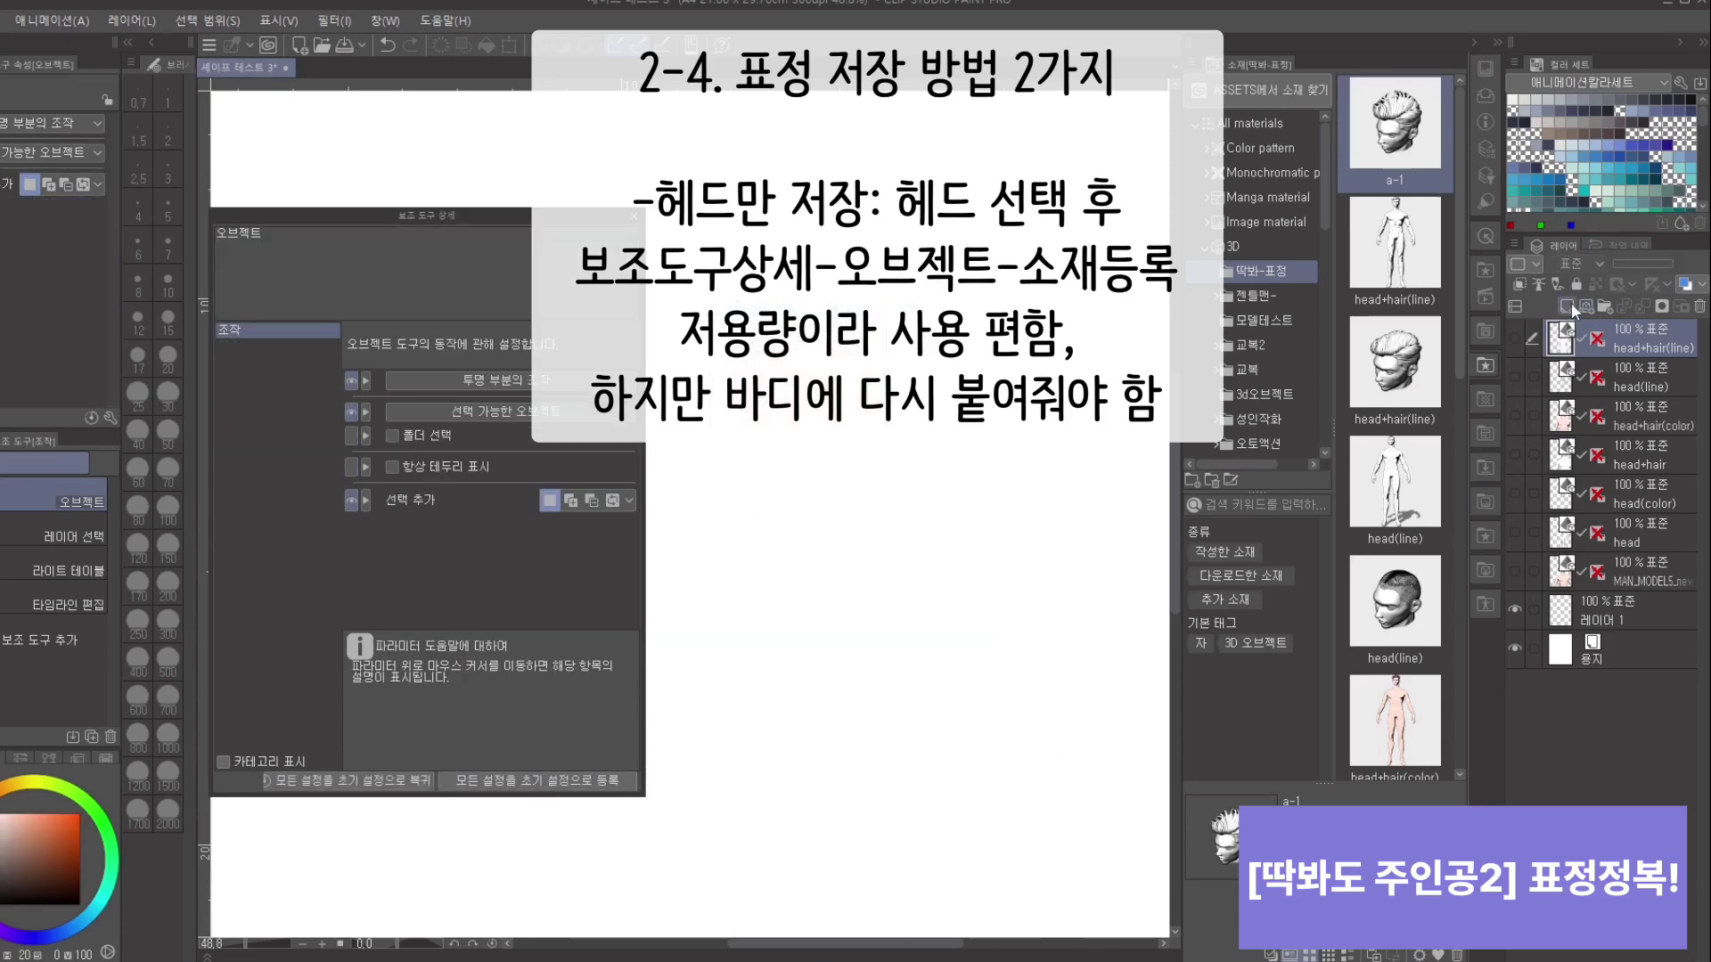
pyautogui.click(1566, 305)
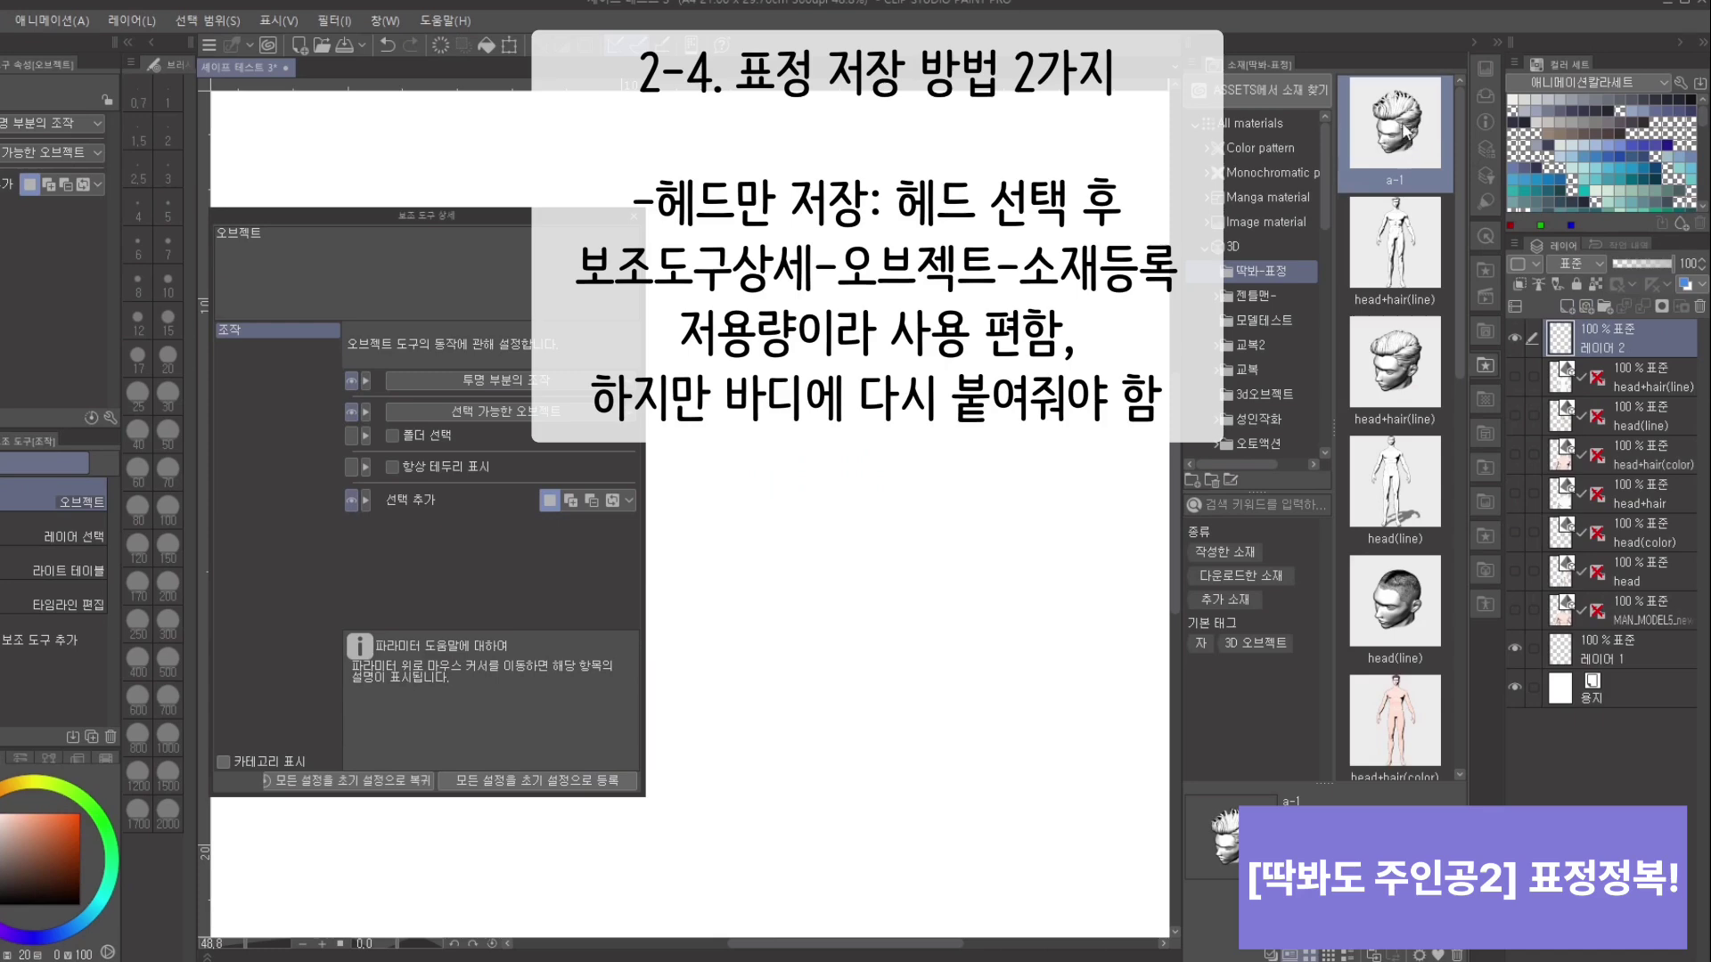
pyautogui.moveTo(1405, 132); pyautogui.dragTo(944, 524)
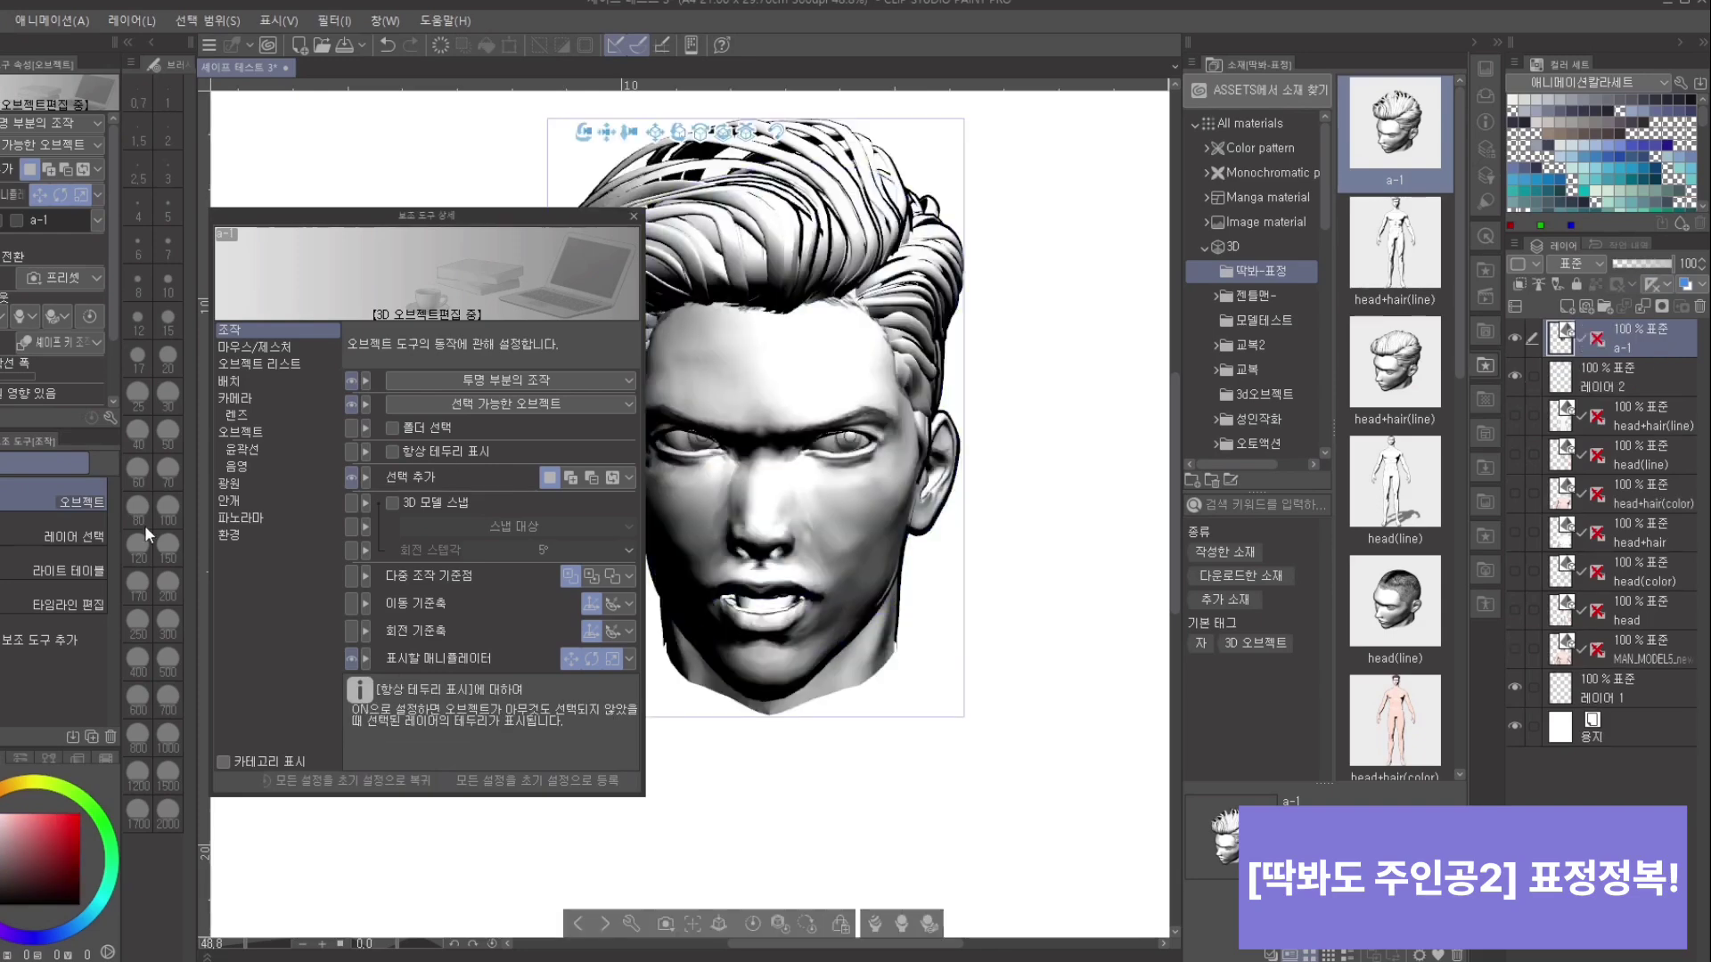
# Step: Set the a-1 head's parallel light intensity to 4.47 and check its line shading from several angles
pyautogui.click(229, 483)
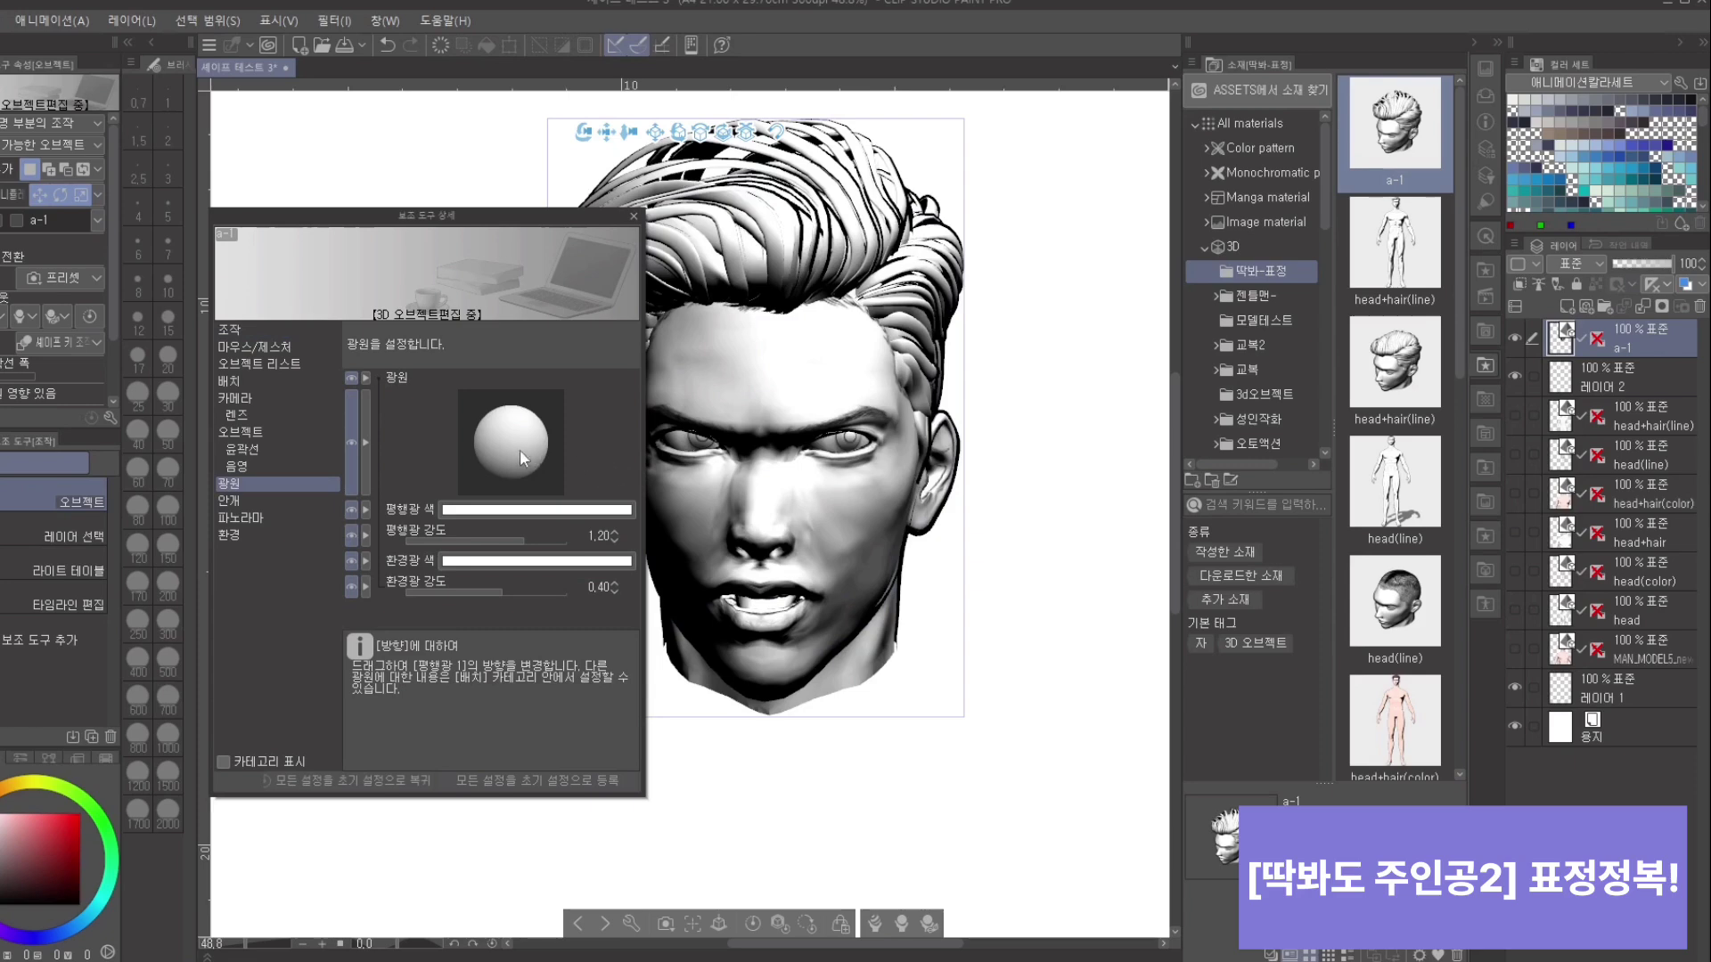
pyautogui.moveTo(520, 449)
pyautogui.mouseDown()
pyautogui.moveTo(454, 465)
pyautogui.moveTo(524, 533)
pyautogui.moveTo(553, 537)
pyautogui.mouseUp()
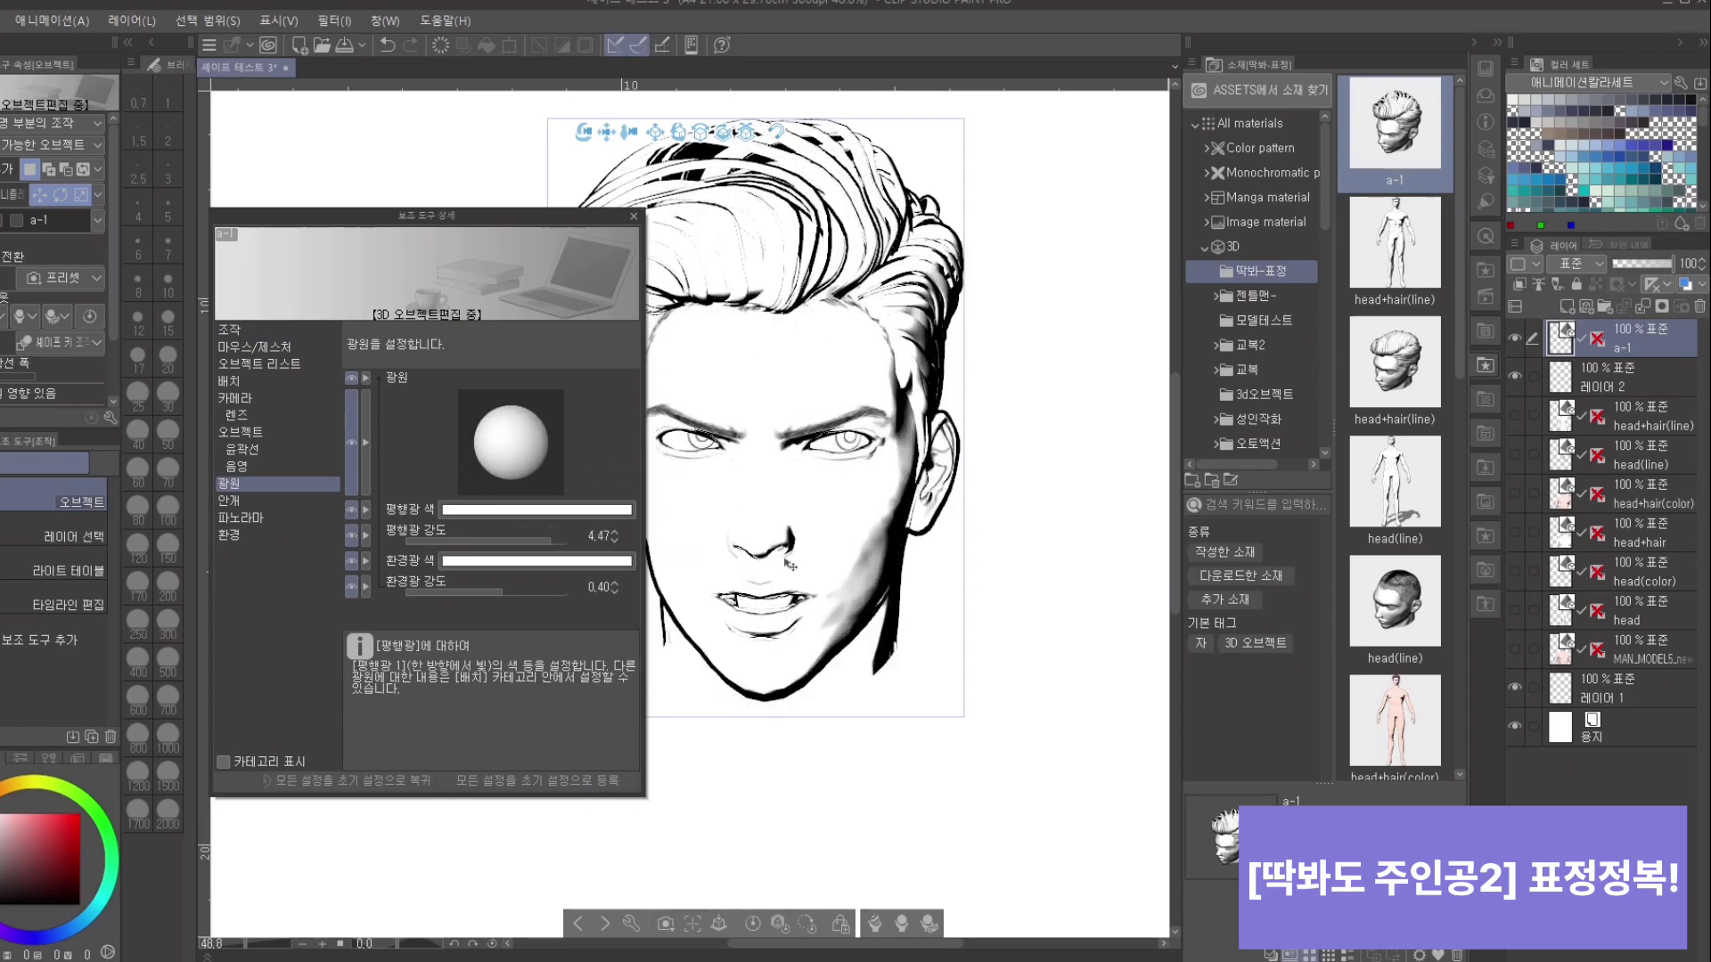
pyautogui.scroll(-3, 979, 629)
pyautogui.moveTo(978, 629); pyautogui.dragTo(1019, 675)
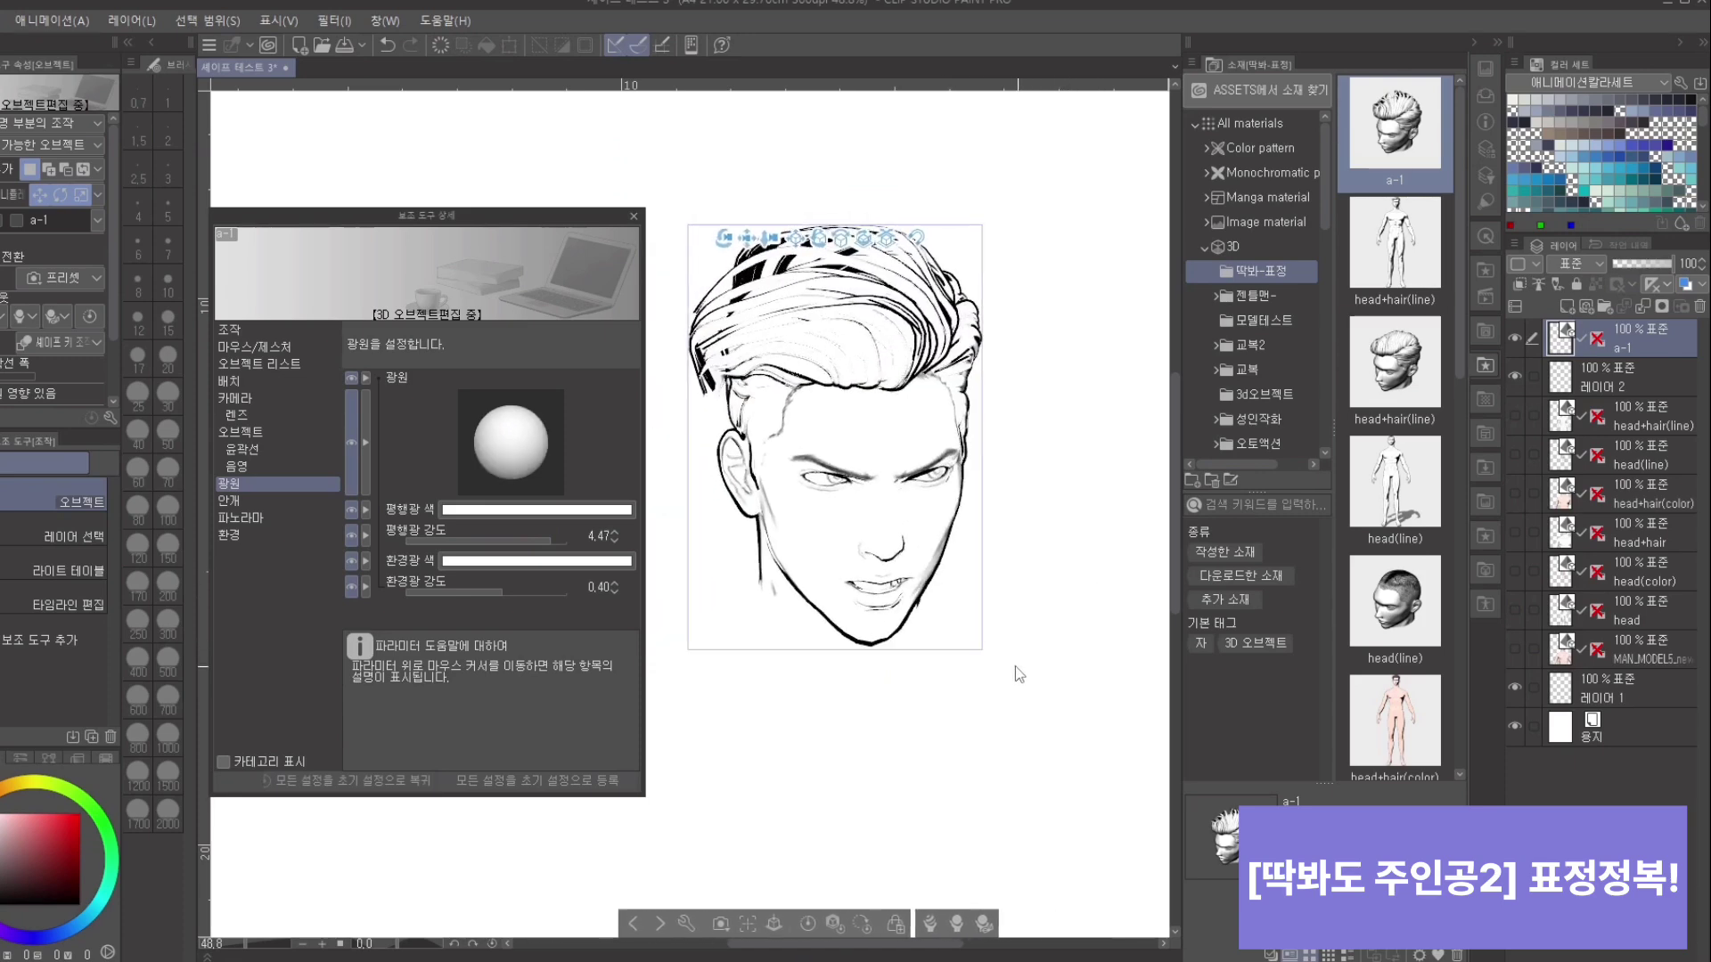
pyautogui.scroll(5, 1019, 675)
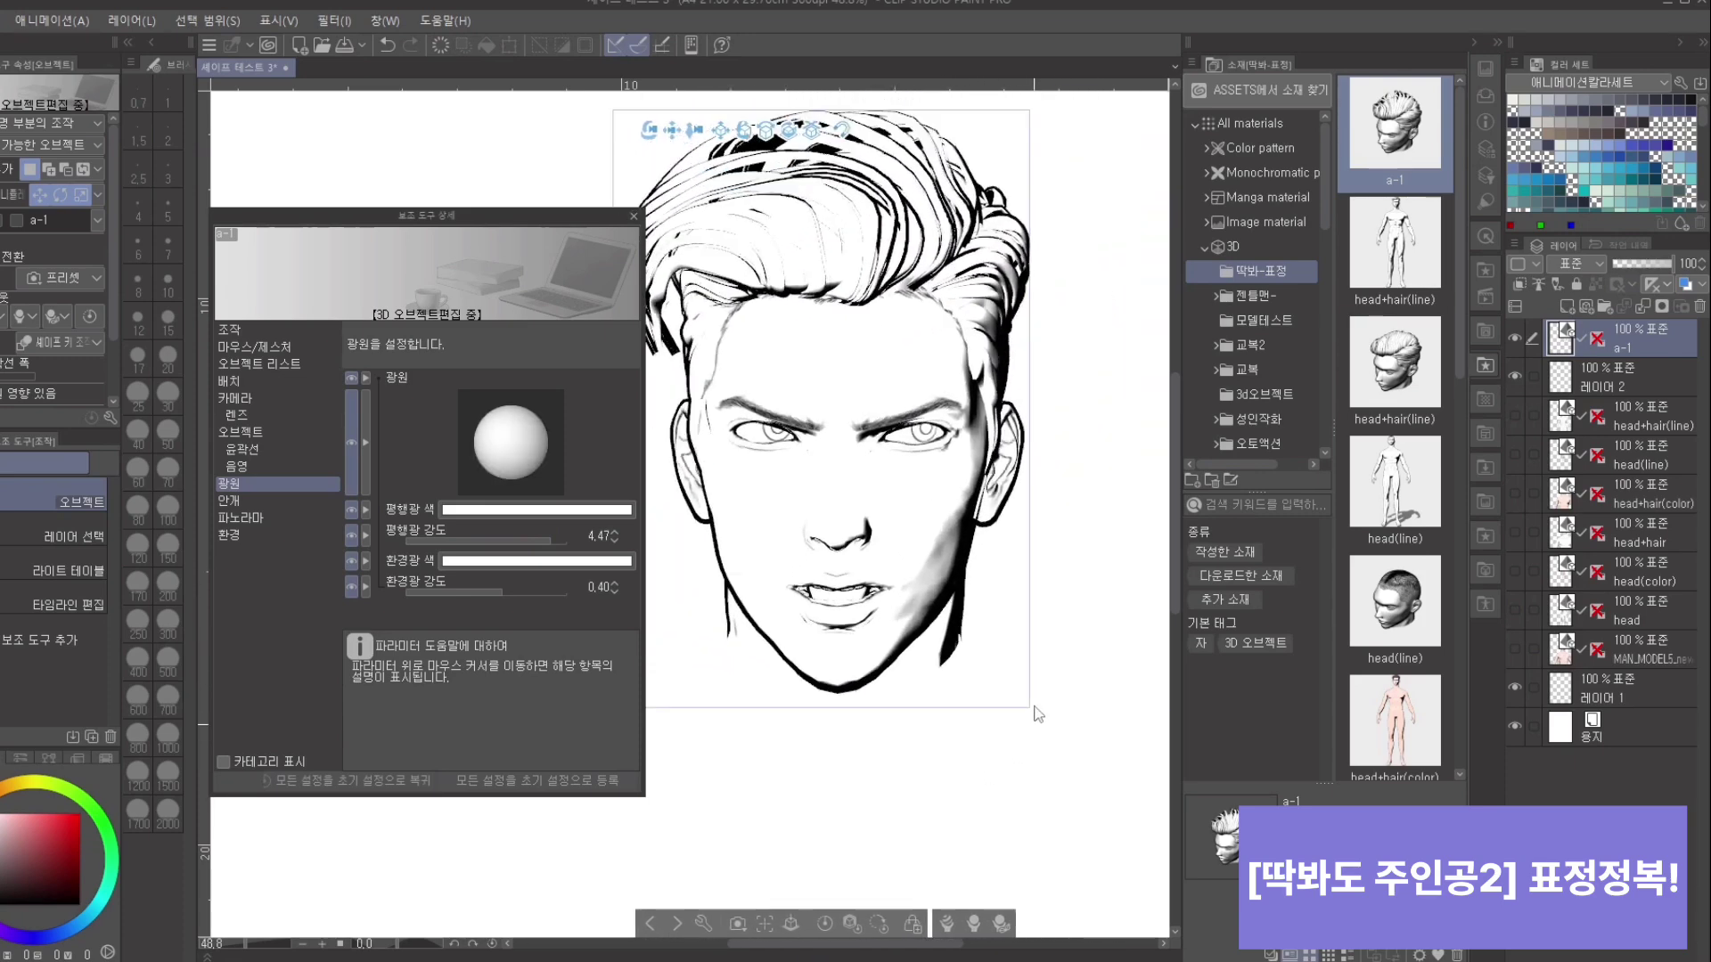
pyautogui.scroll(-4, 1021, 610)
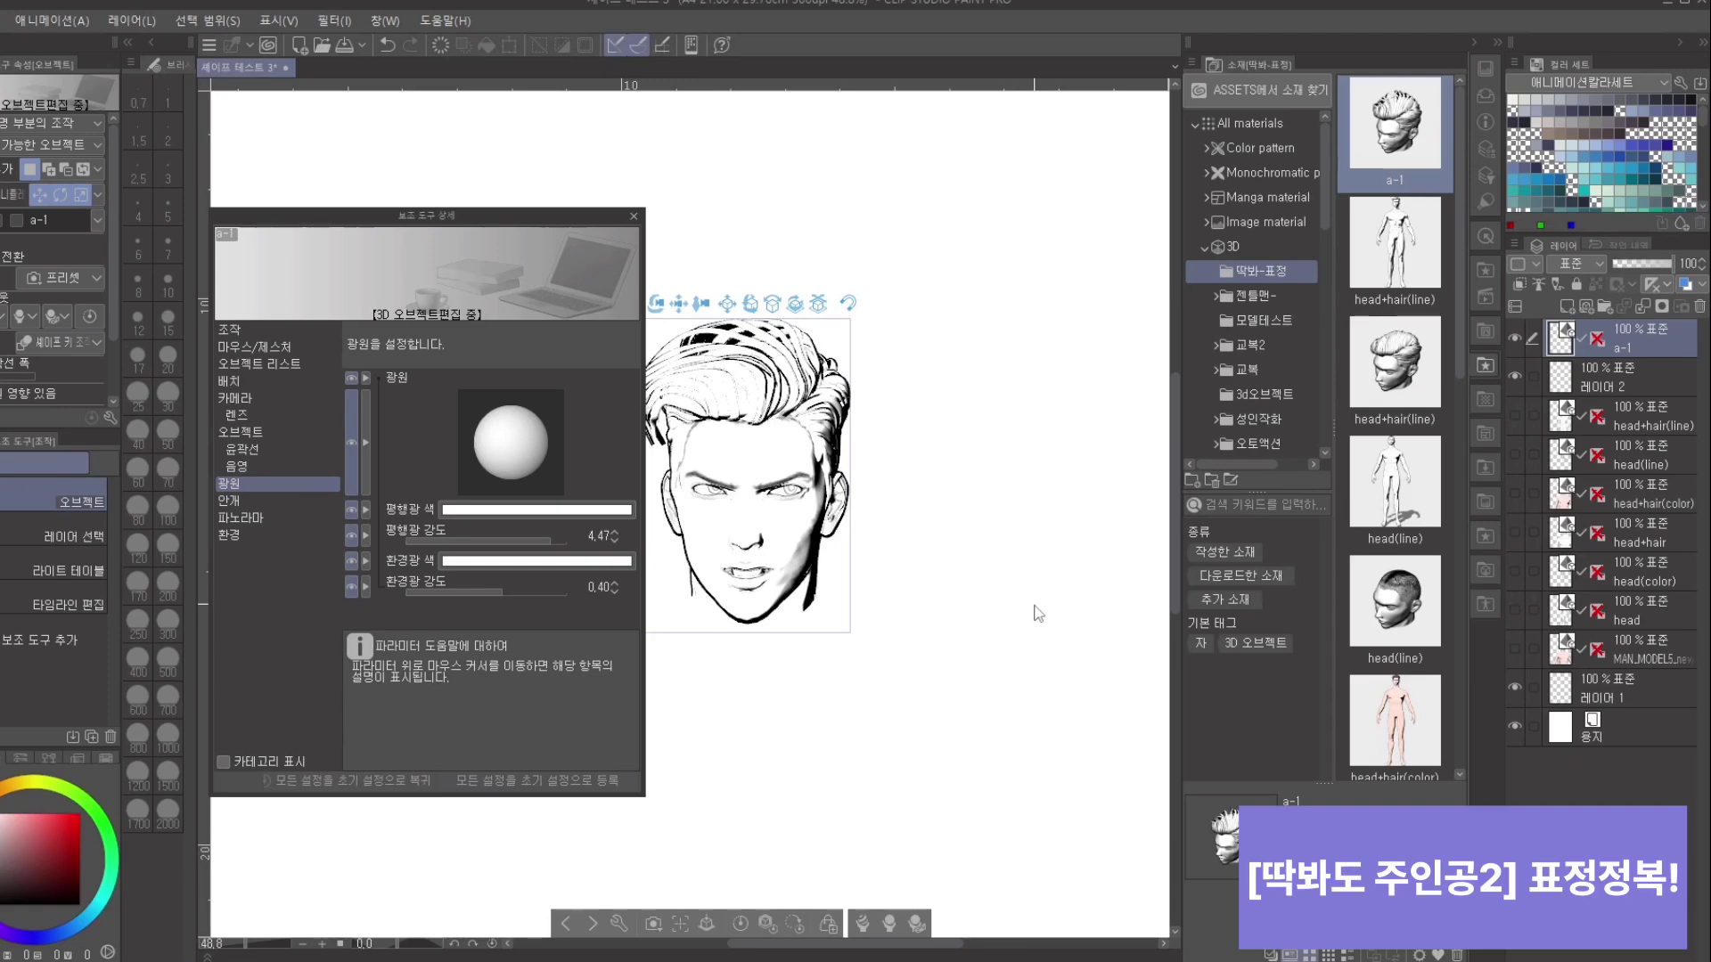
pyautogui.moveTo(1034, 604)
pyautogui.mouseDown()
pyautogui.moveTo(1026, 588)
pyautogui.moveTo(1030, 613)
pyautogui.mouseUp()
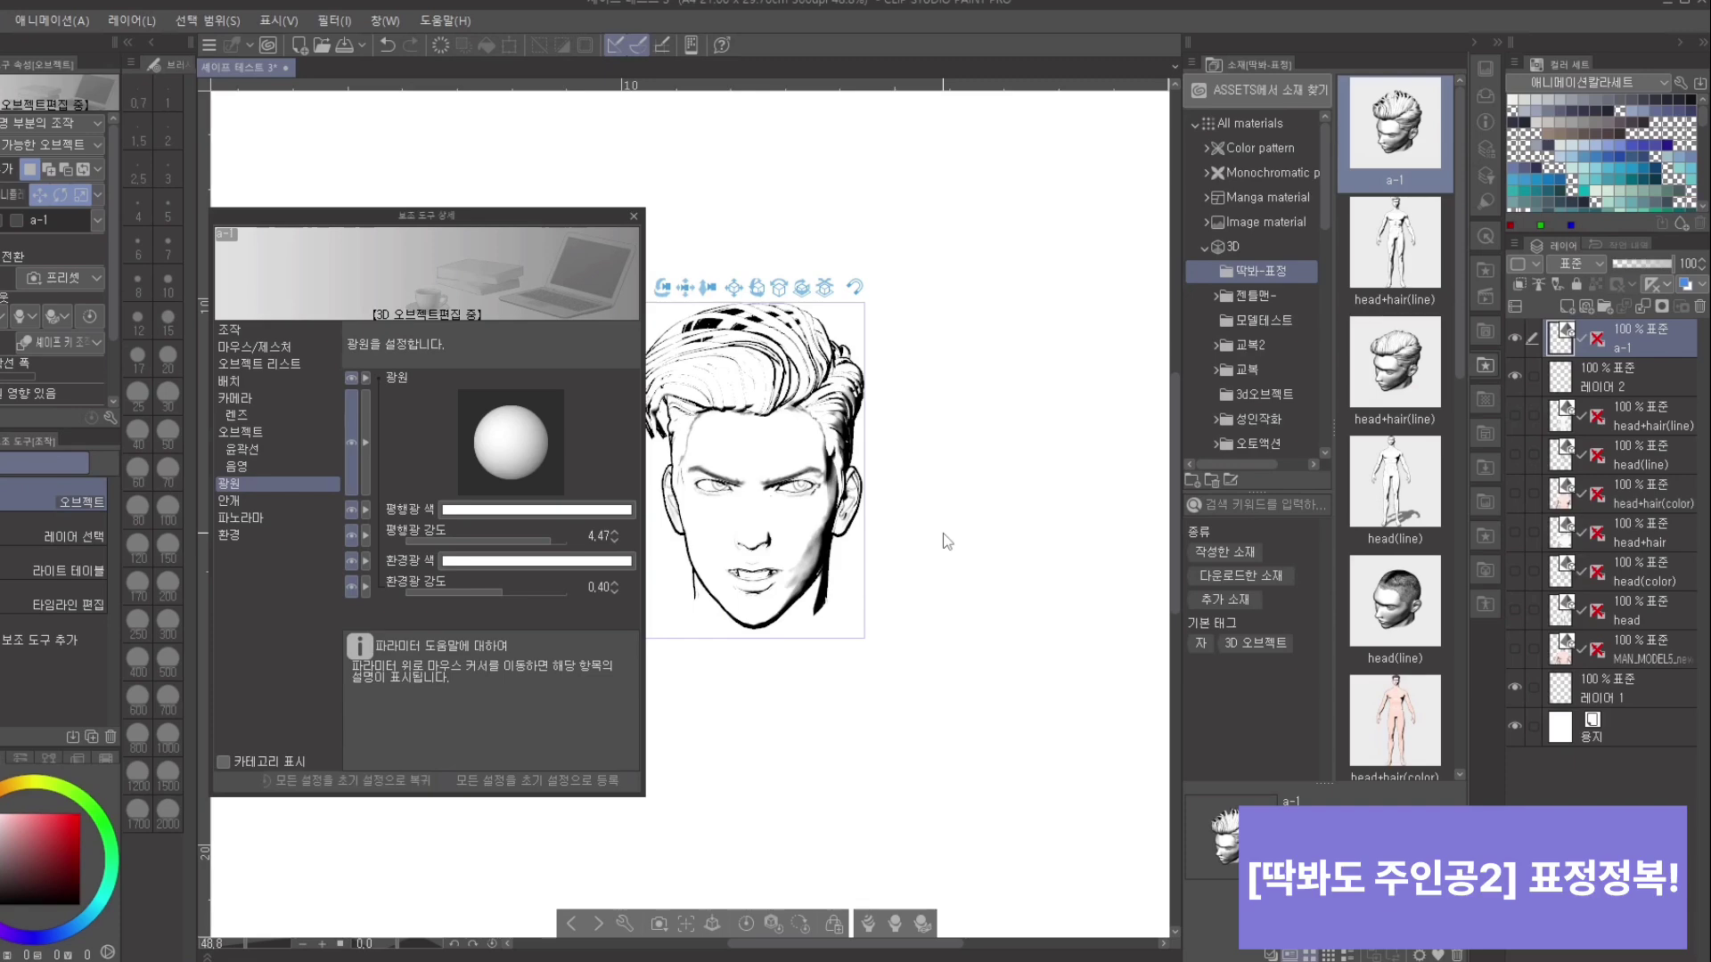
pyautogui.moveTo(947, 572); pyautogui.dragTo(1022, 658)
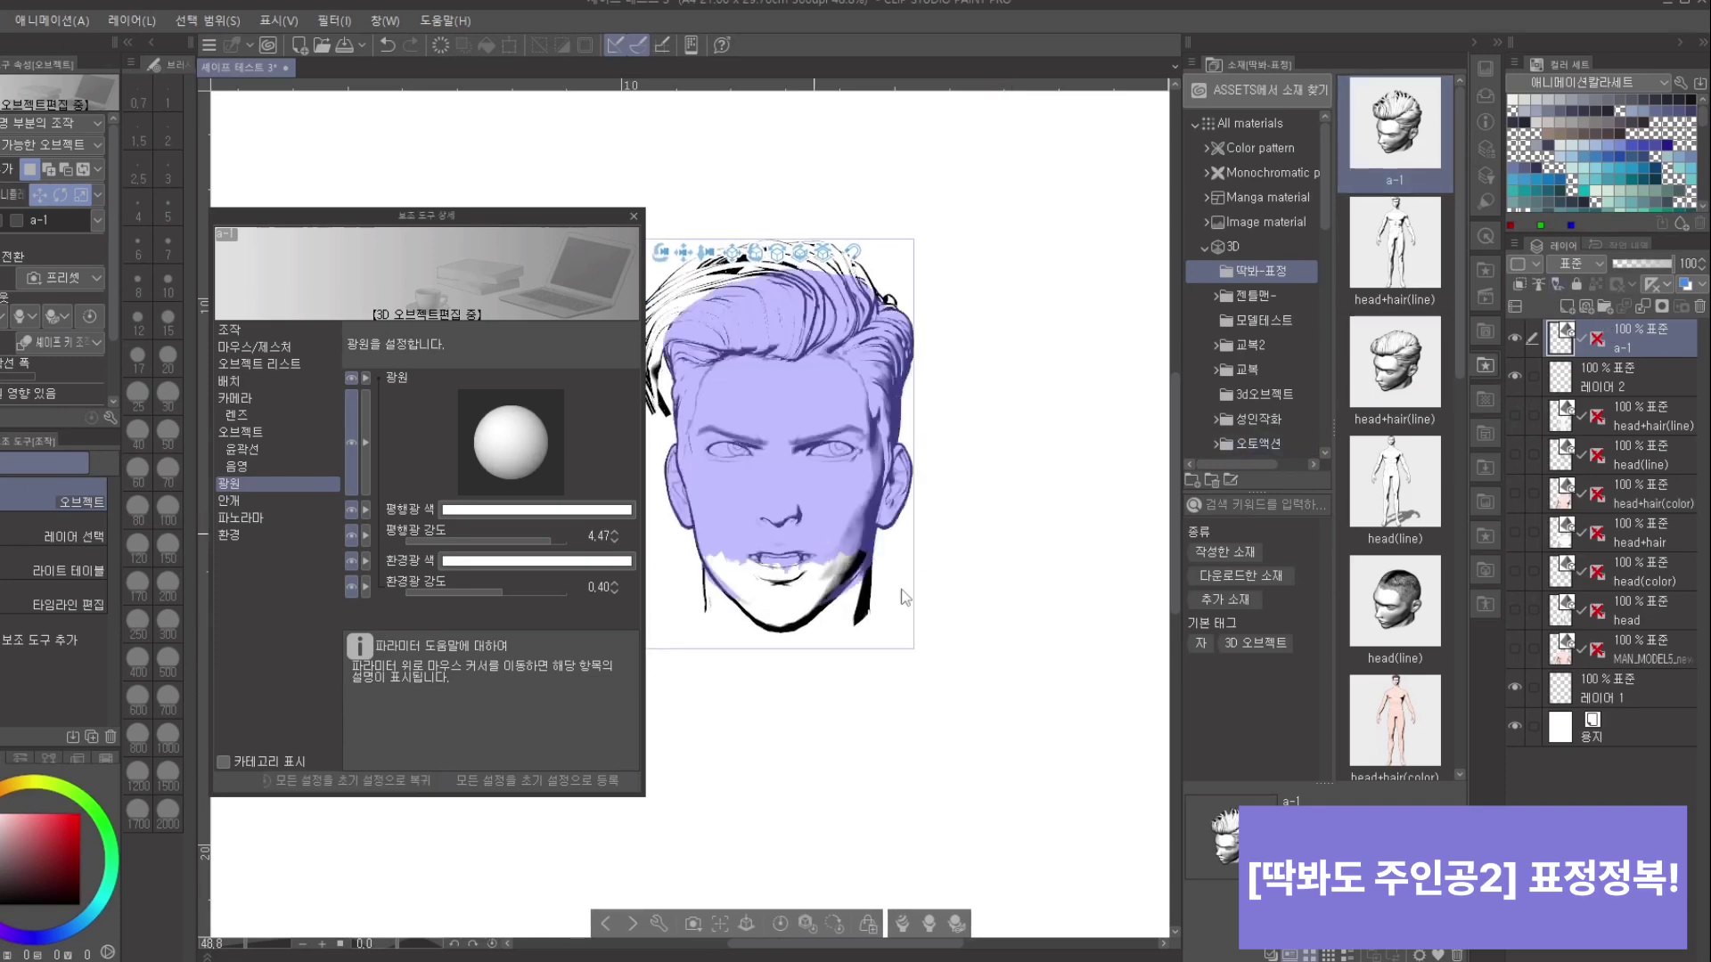
pyautogui.moveTo(1002, 652); pyautogui.dragTo(679, 709)
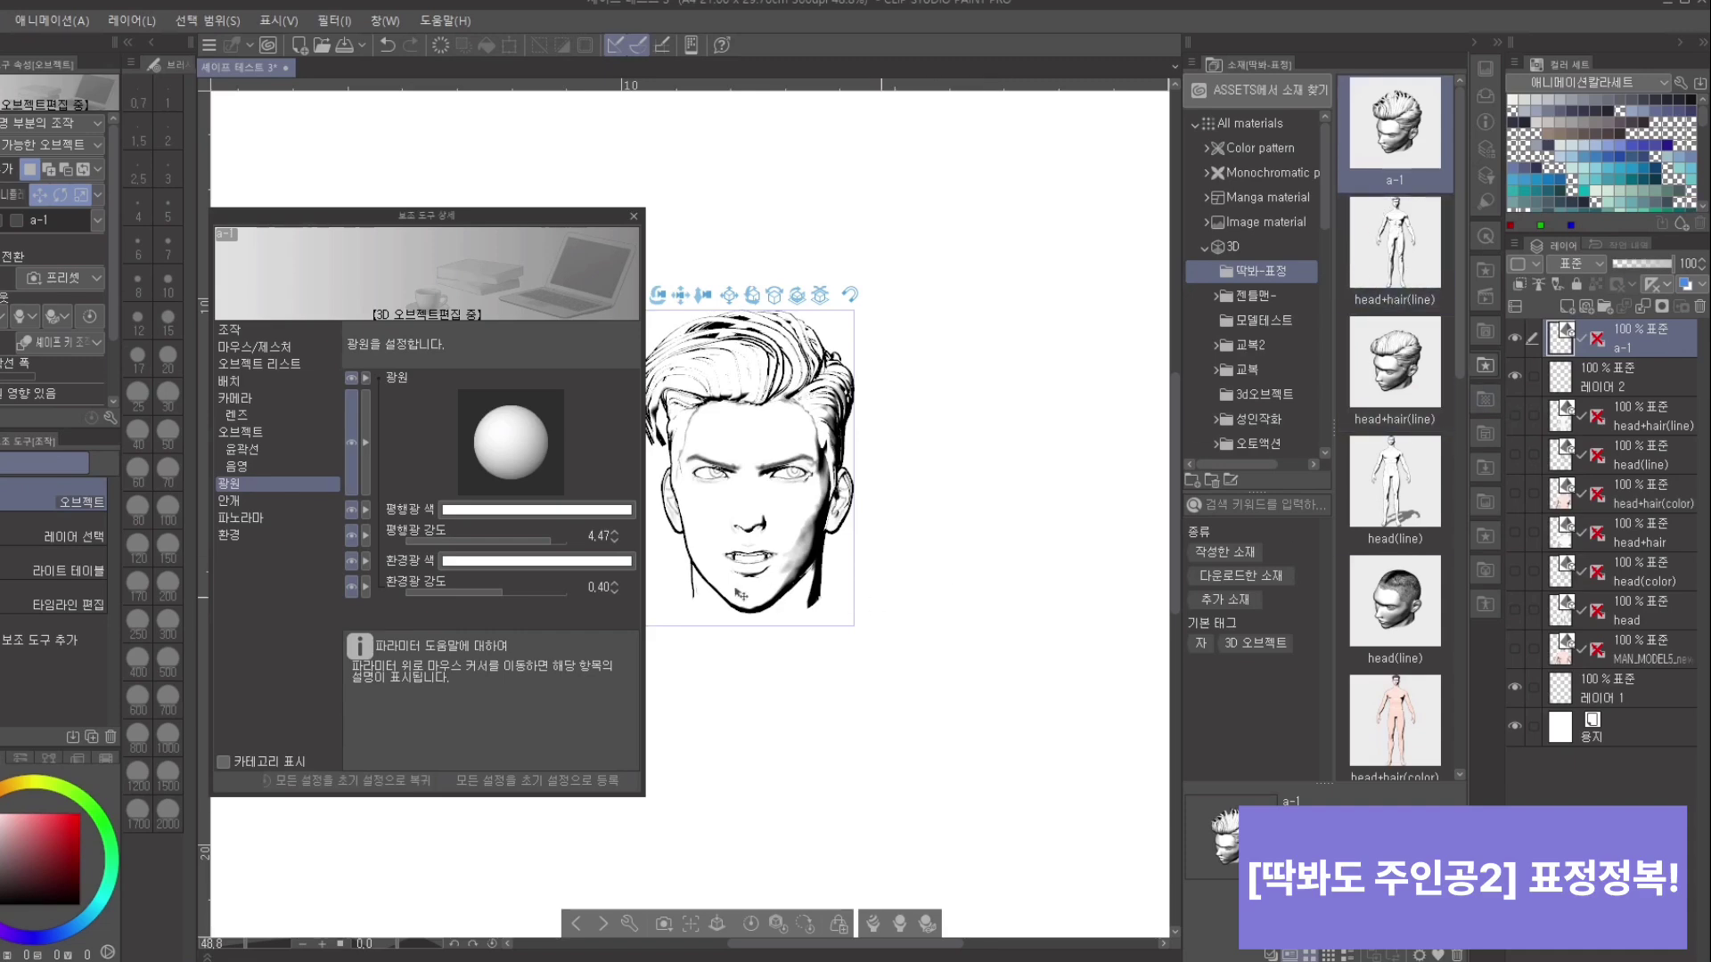
# Step: Hide the a-1 head layer, then show and select the head+hair(line) layer
pyautogui.click(1515, 339)
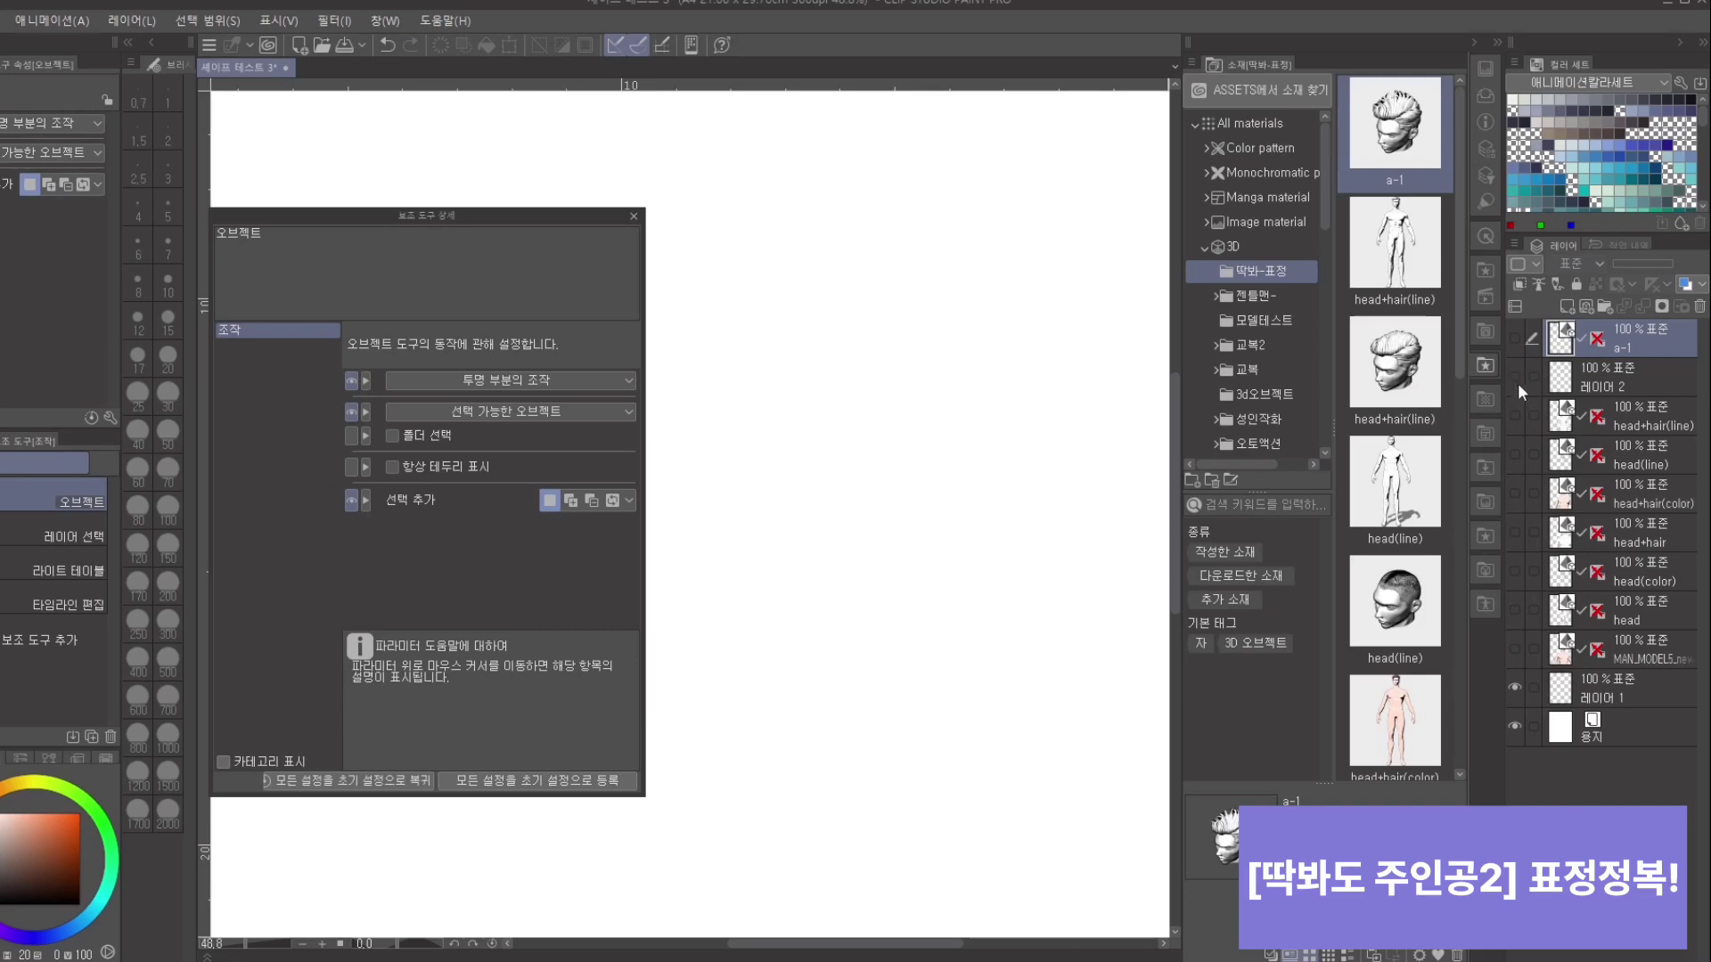
pyautogui.click(1515, 415)
pyautogui.click(1559, 414)
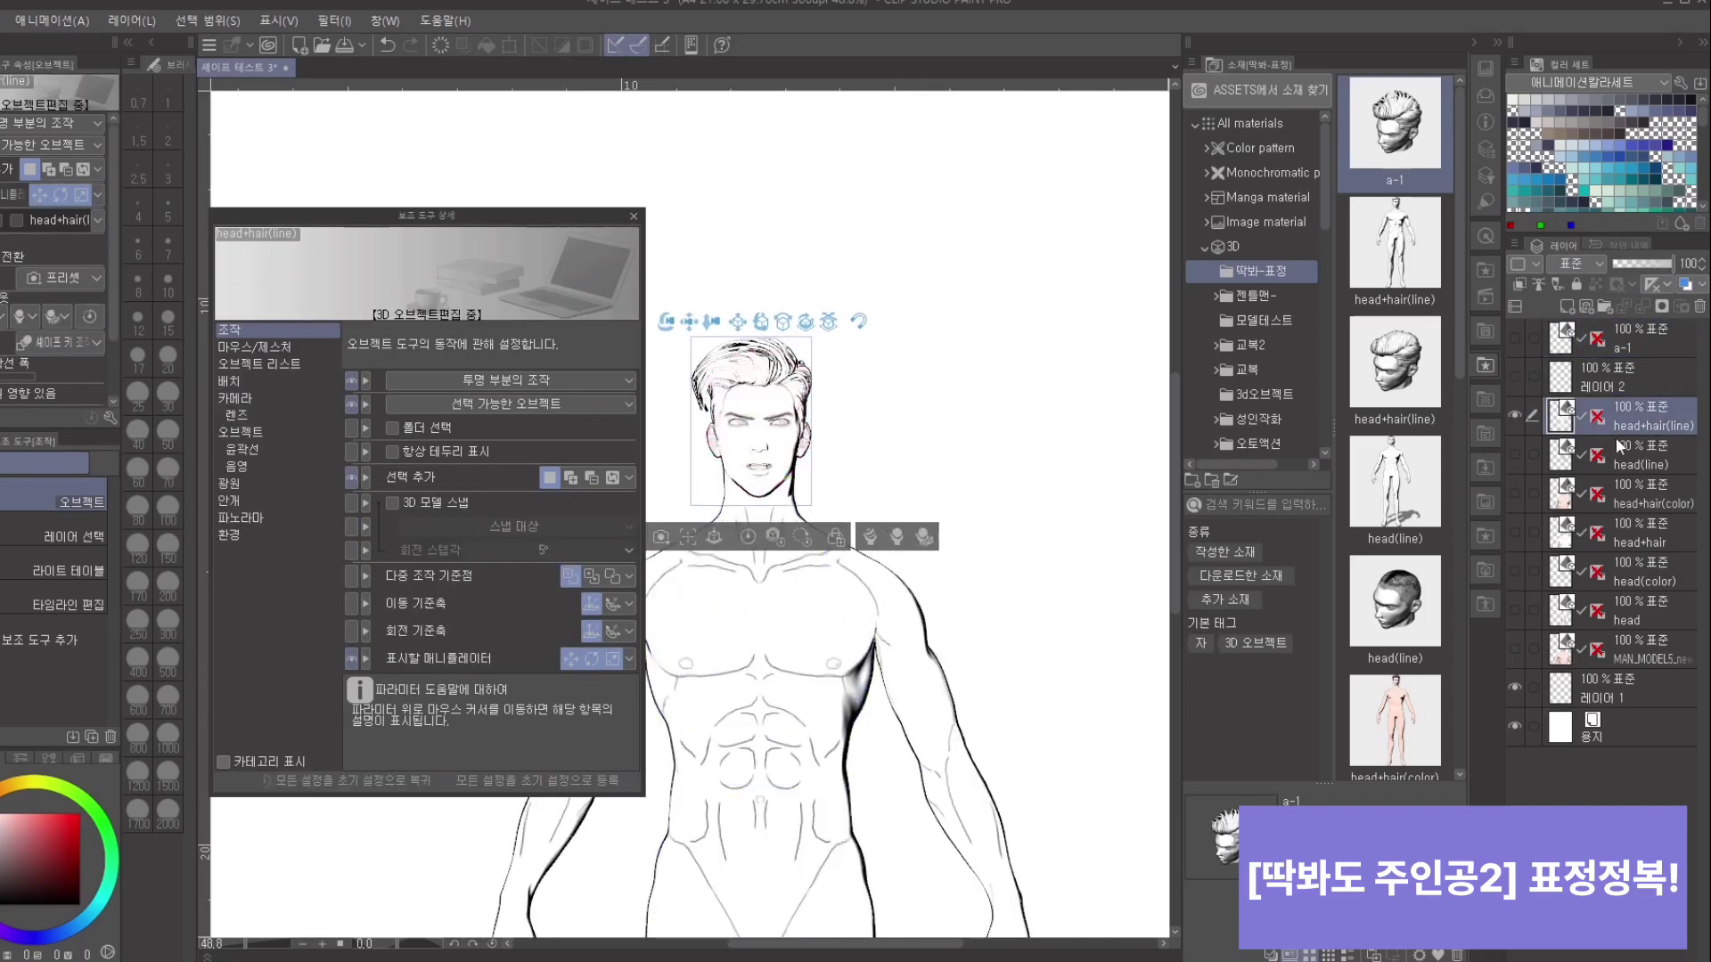
# Step: Rename the head+hair(line) layer a-1 and register the whole layer as a material in the 딱봐-표정 folder
pyautogui.doubleClick(1653, 424)
pyautogui.write('a')
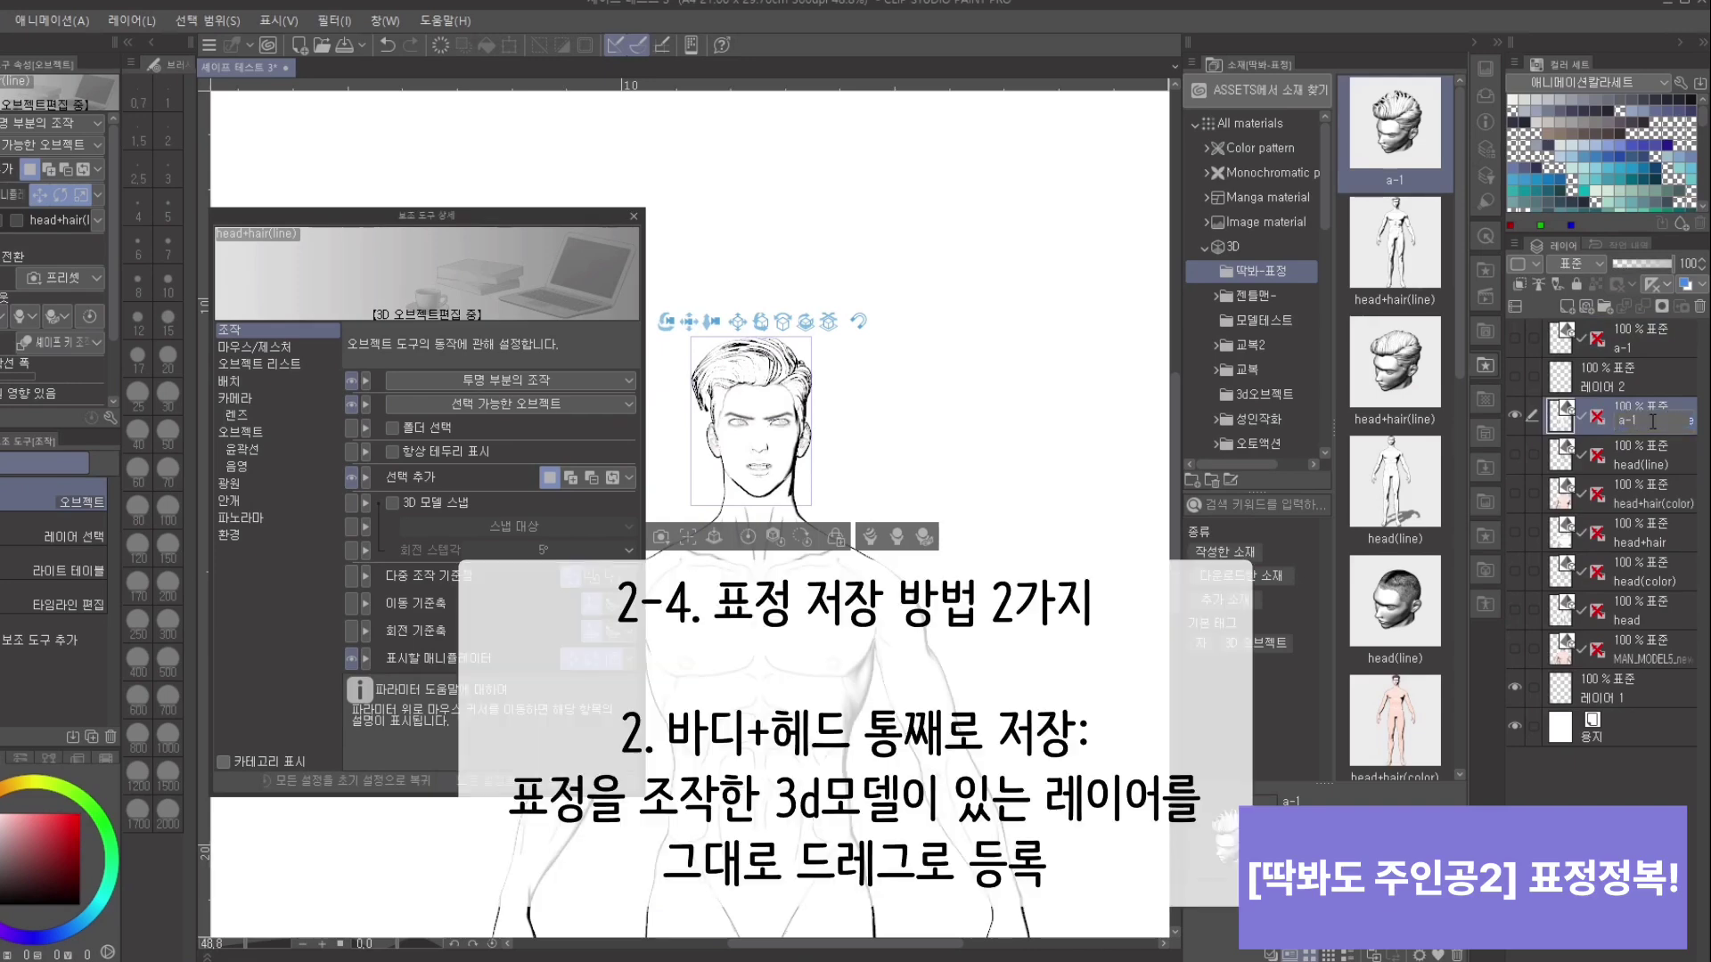
pyautogui.write('-1')
pyautogui.press('Return')
pyautogui.moveTo(1623, 413); pyautogui.dragTo(1413, 158)
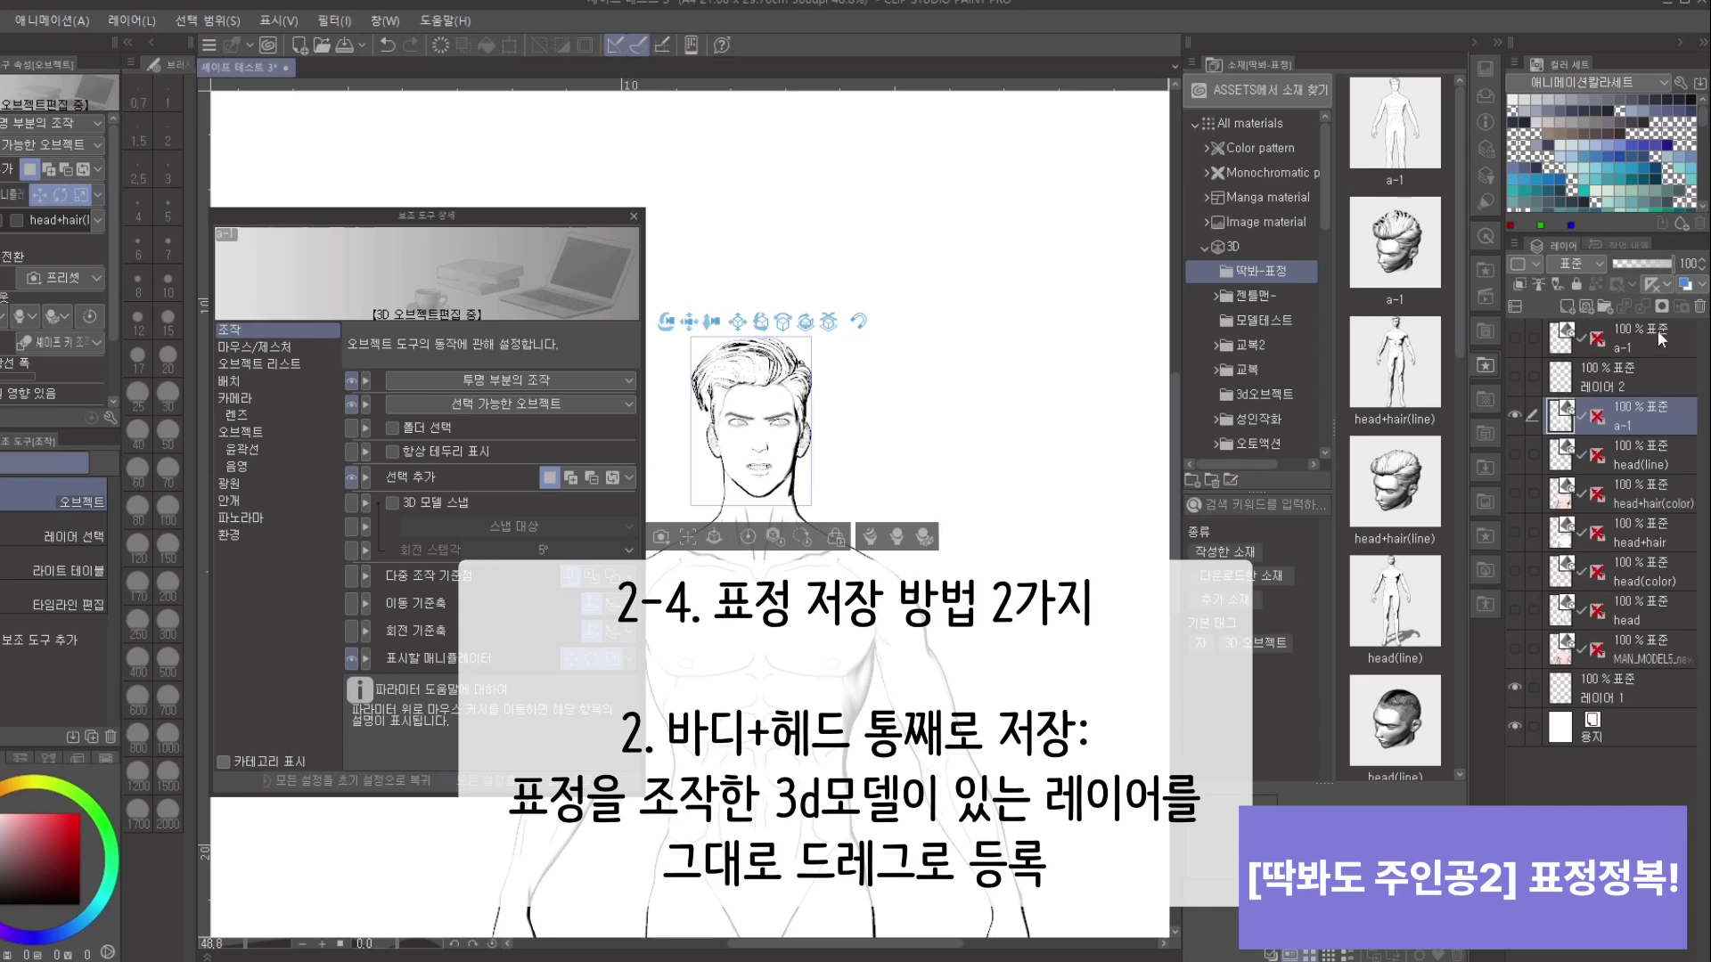
# Step: Add a new layer and place the full-body a-1 material on the canvas
pyautogui.click(1577, 305)
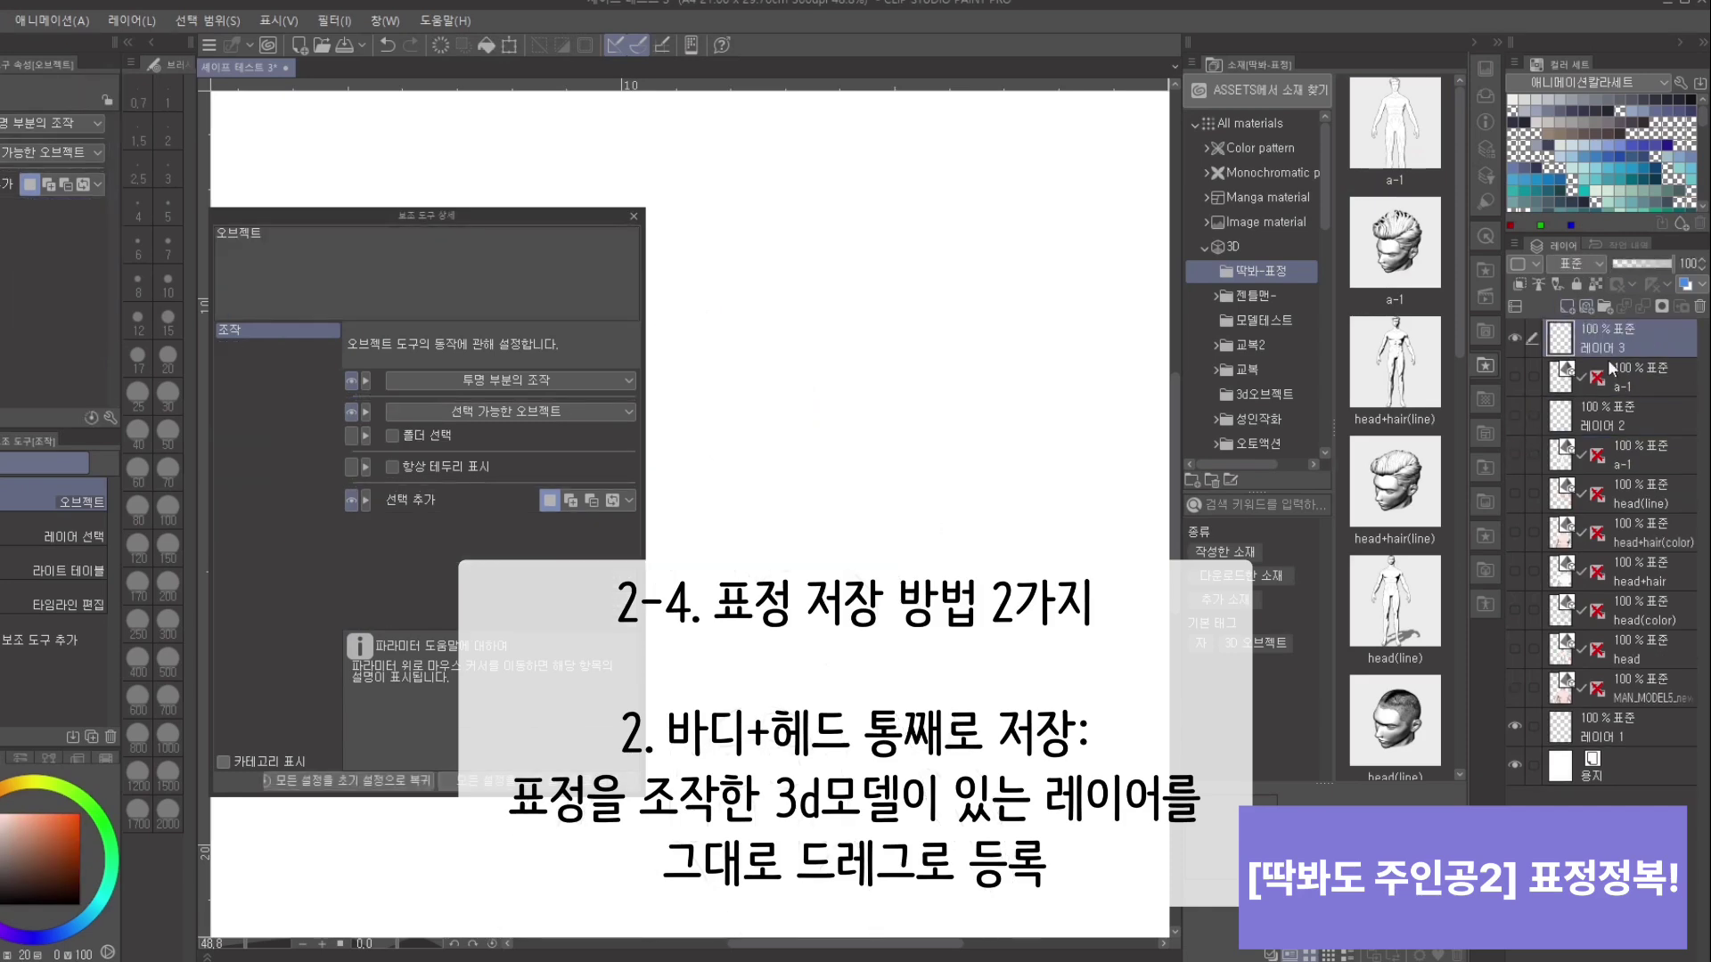
pyautogui.moveTo(1416, 143); pyautogui.dragTo(976, 539)
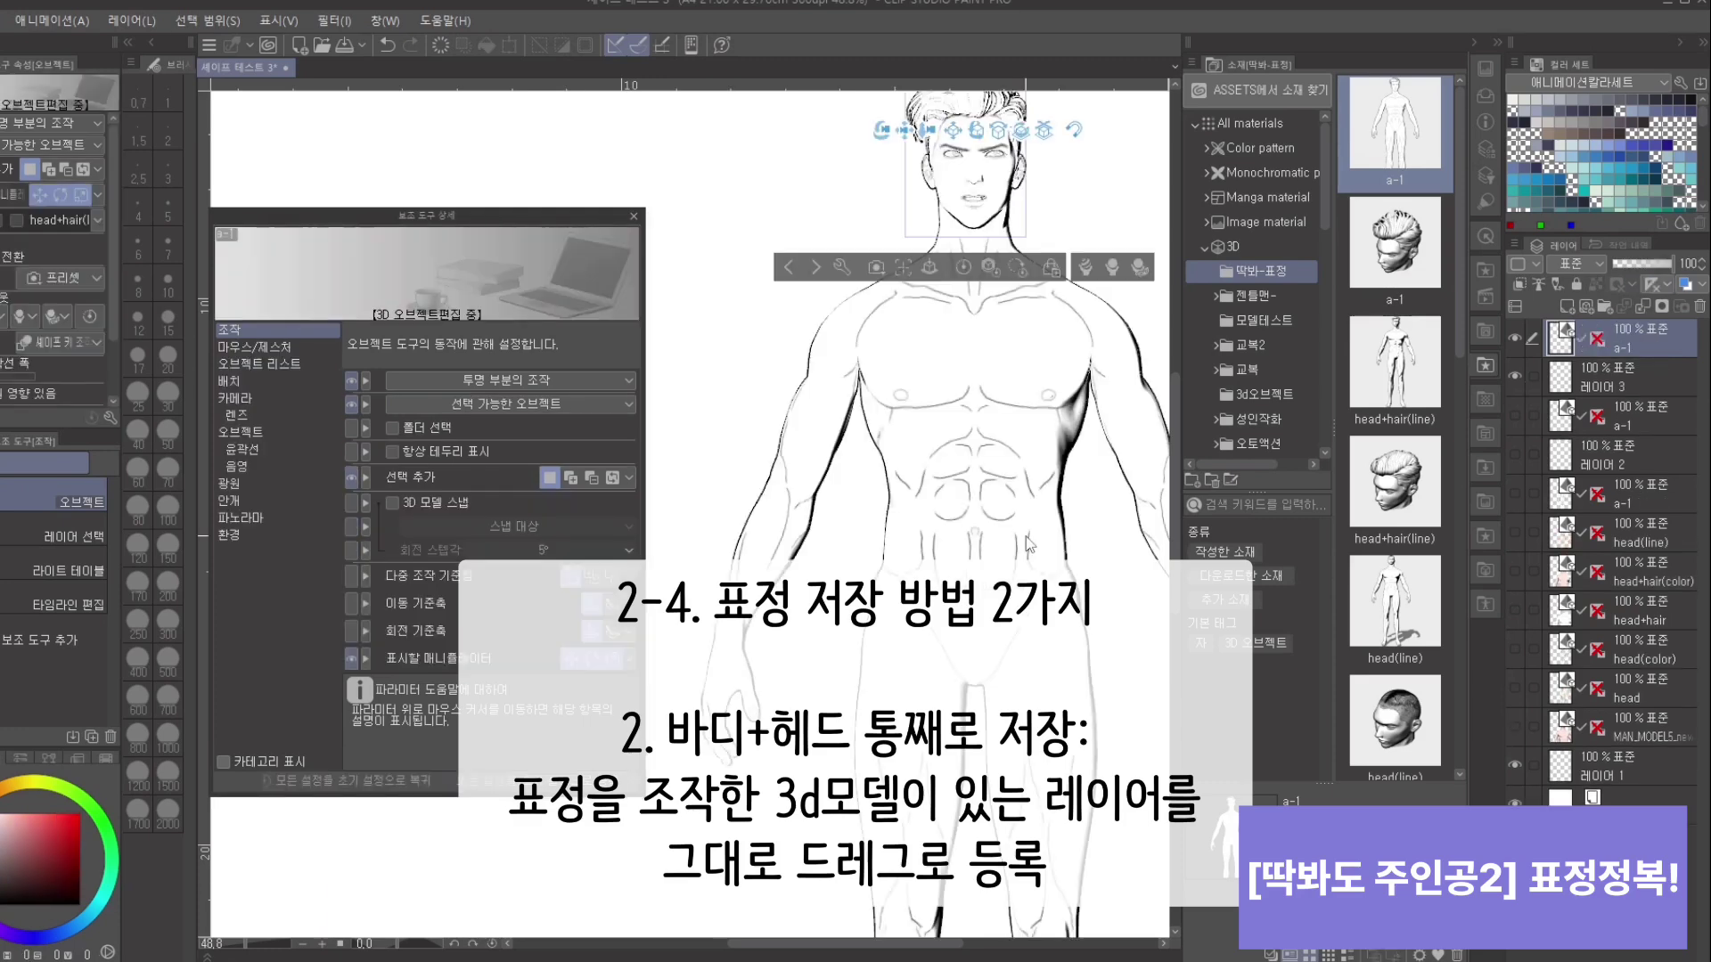
# Step: Examine the placed a-1 figure's facial expression and full body from several angles and distances
pyautogui.moveTo(1048, 581); pyautogui.dragTo(1107, 848)
pyautogui.moveTo(1119, 752); pyautogui.dragTo(1131, 816)
pyautogui.moveTo(1133, 294); pyautogui.dragTo(1119, 500)
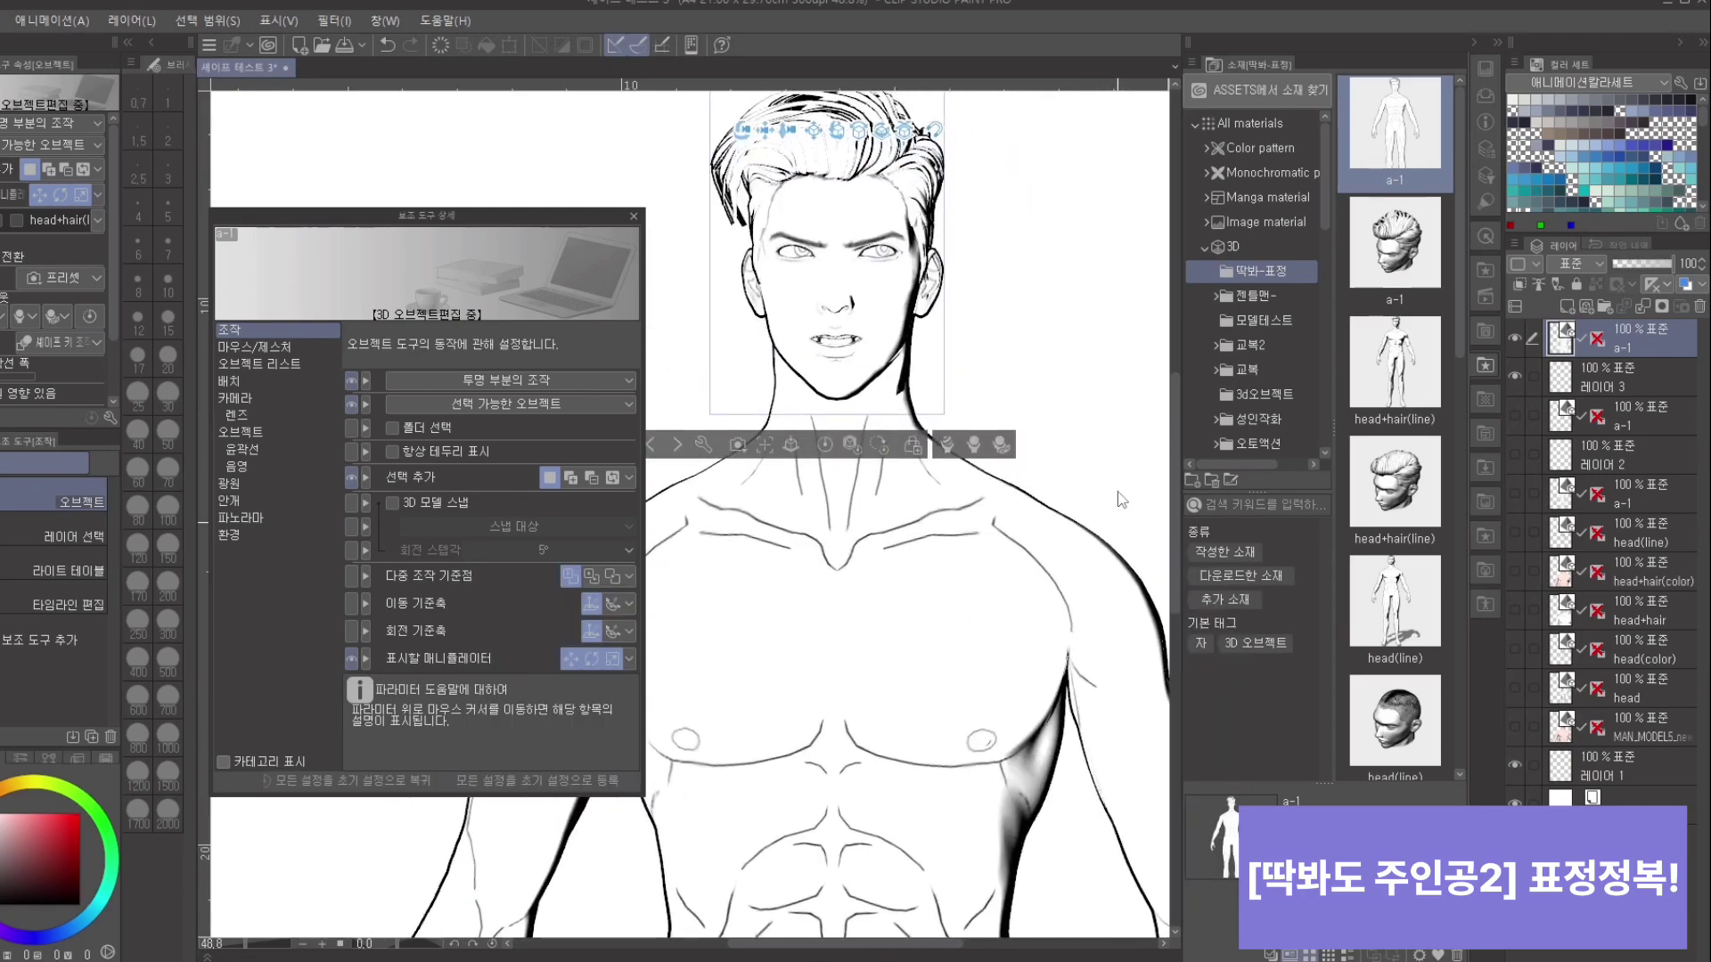
pyautogui.moveTo(1094, 362); pyautogui.dragTo(741, 498)
pyautogui.scroll(3, 751, 556)
pyautogui.scroll(-5, 751, 556)
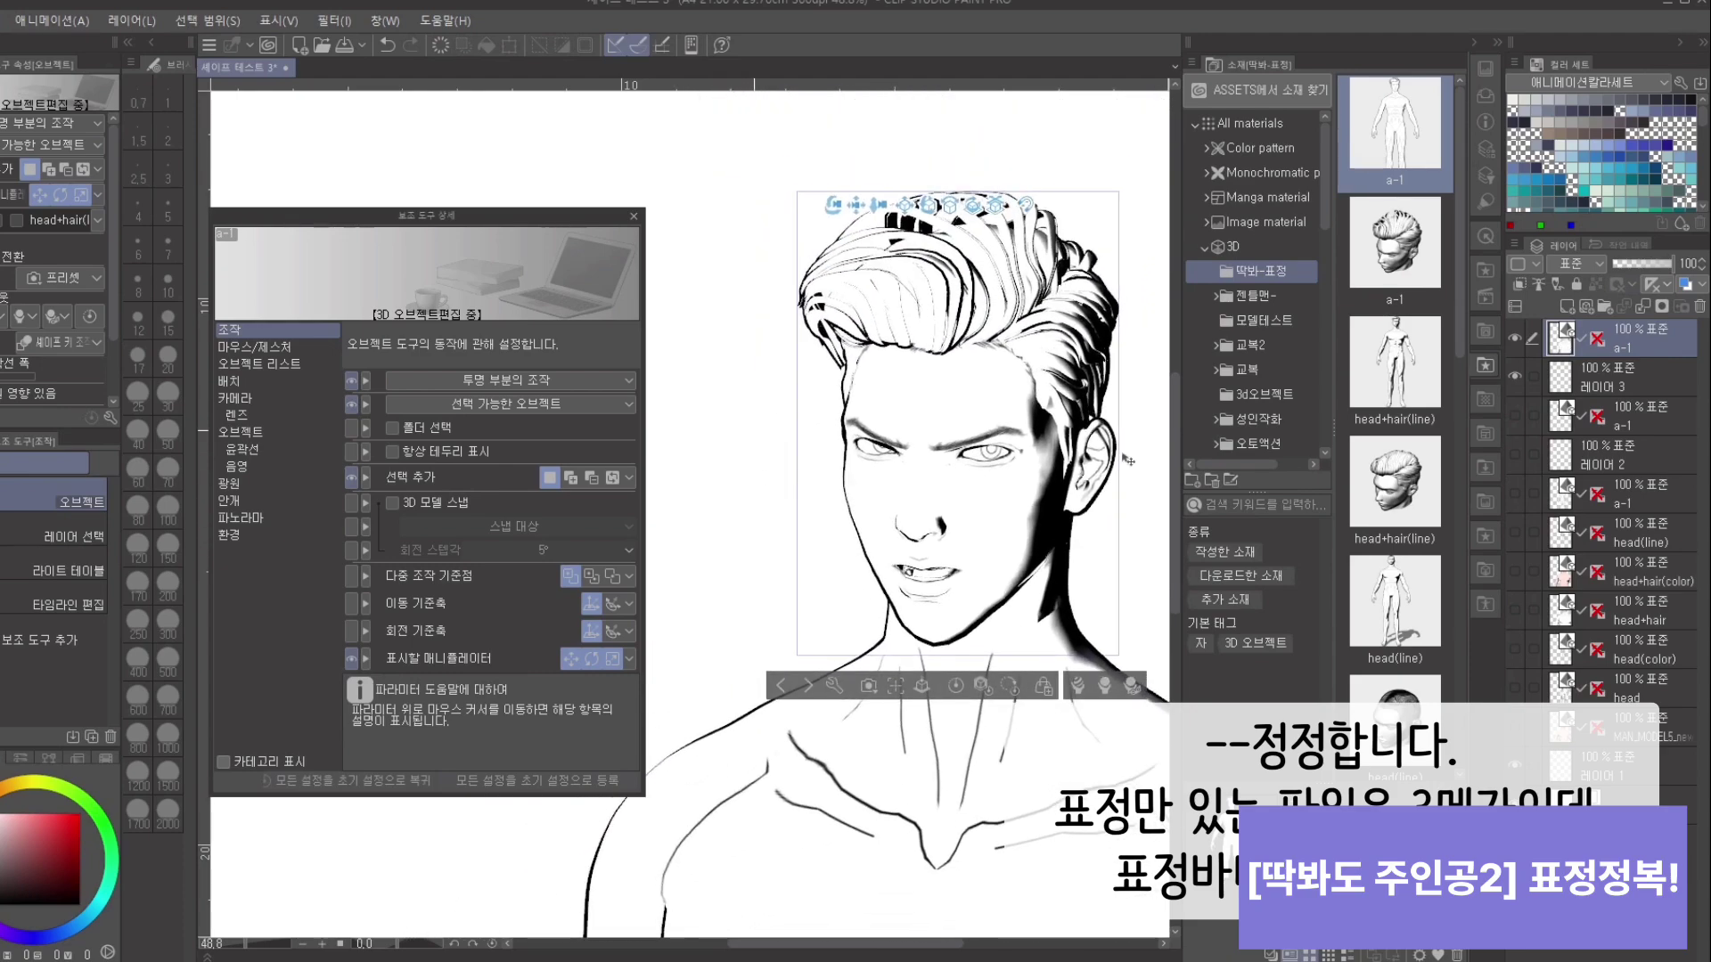
pyautogui.scroll(-1, 1159, 557)
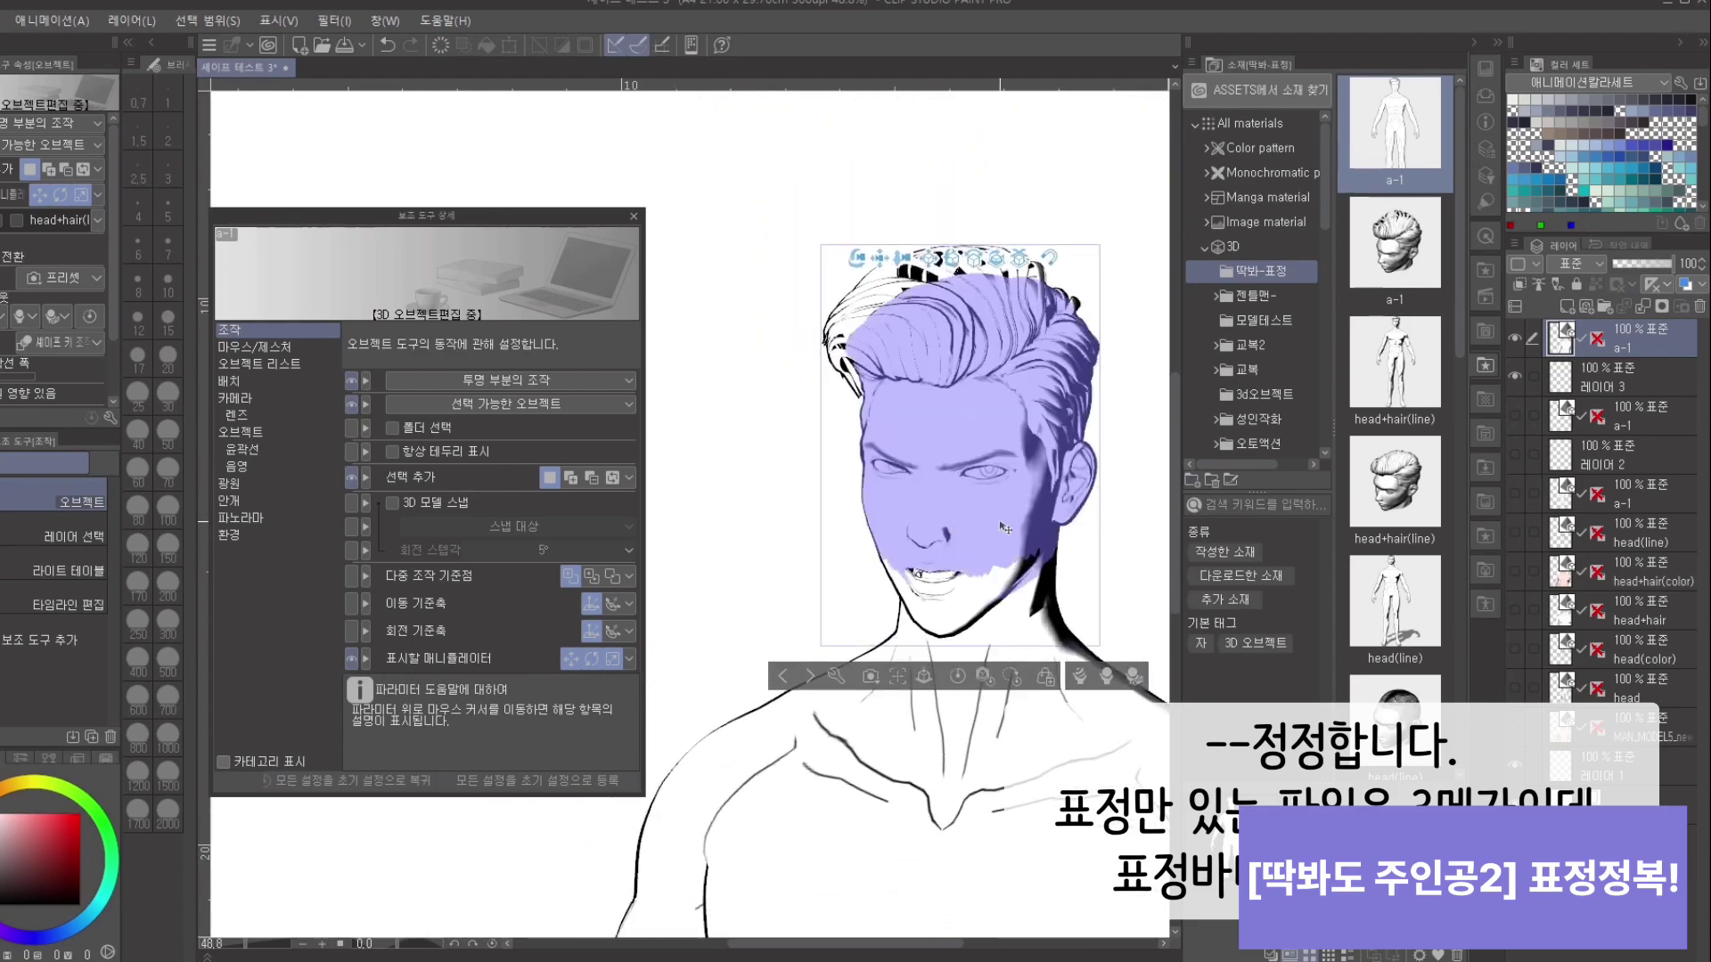
pyautogui.scroll(-4, 798, 562)
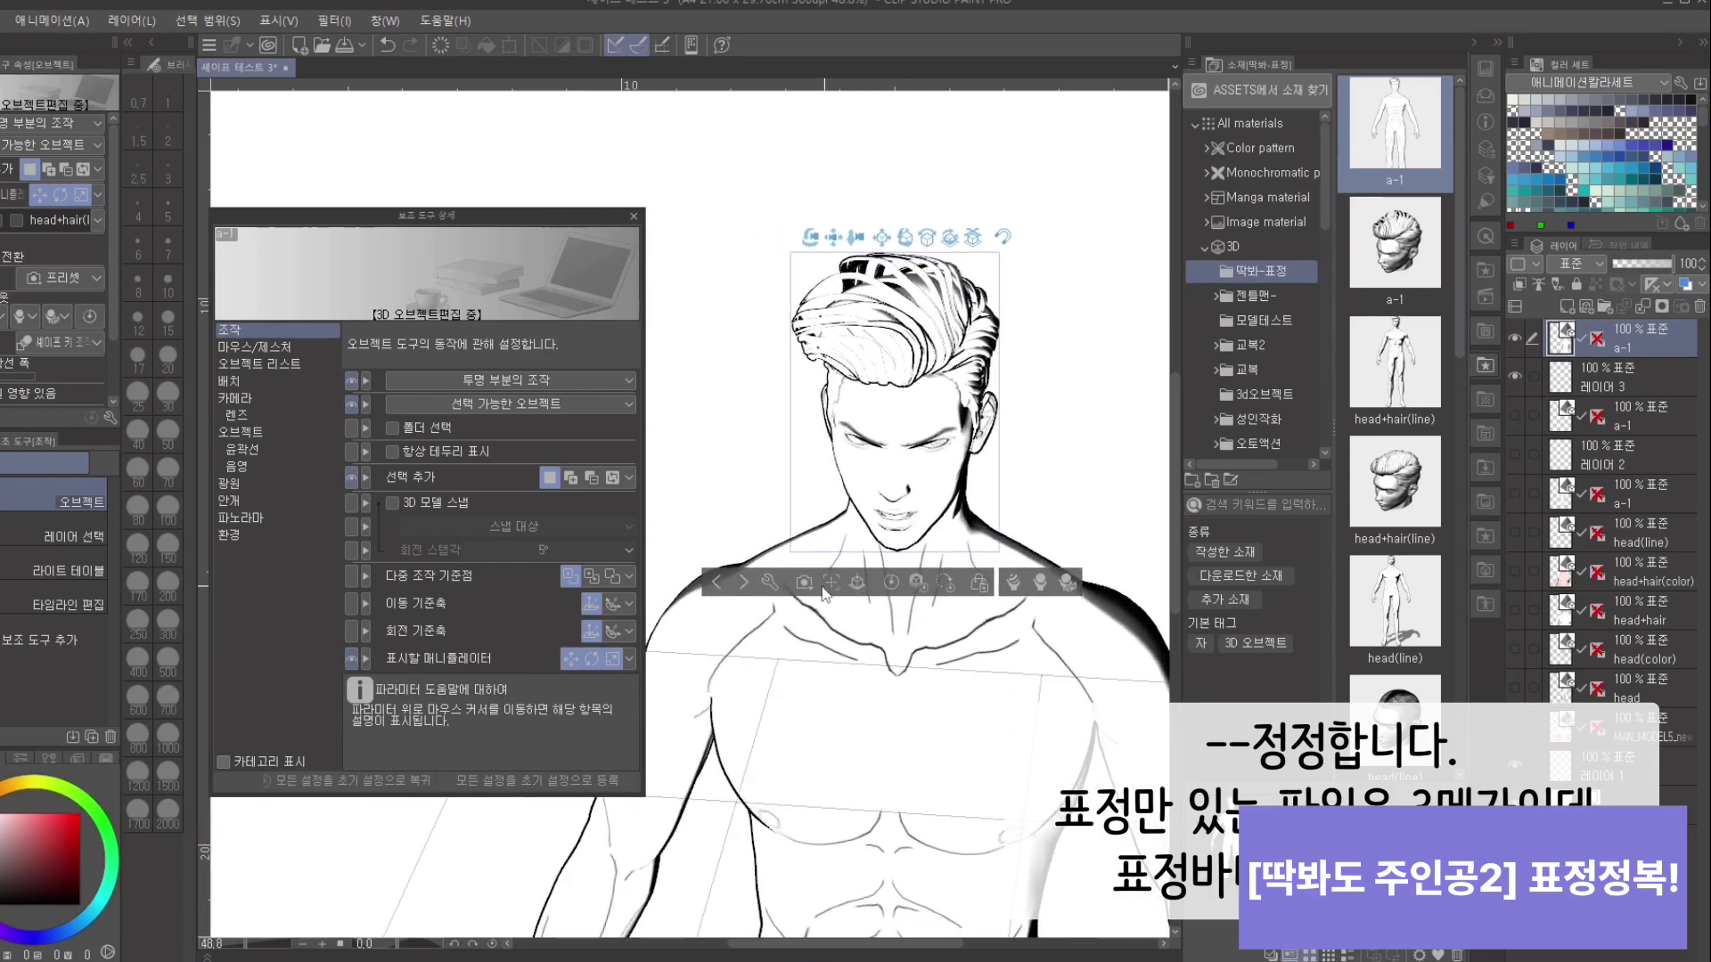
pyautogui.moveTo(809, 536); pyautogui.dragTo(896, 574)
pyautogui.moveTo(1064, 526); pyautogui.dragTo(1020, 496)
pyautogui.scroll(5, 1044, 572)
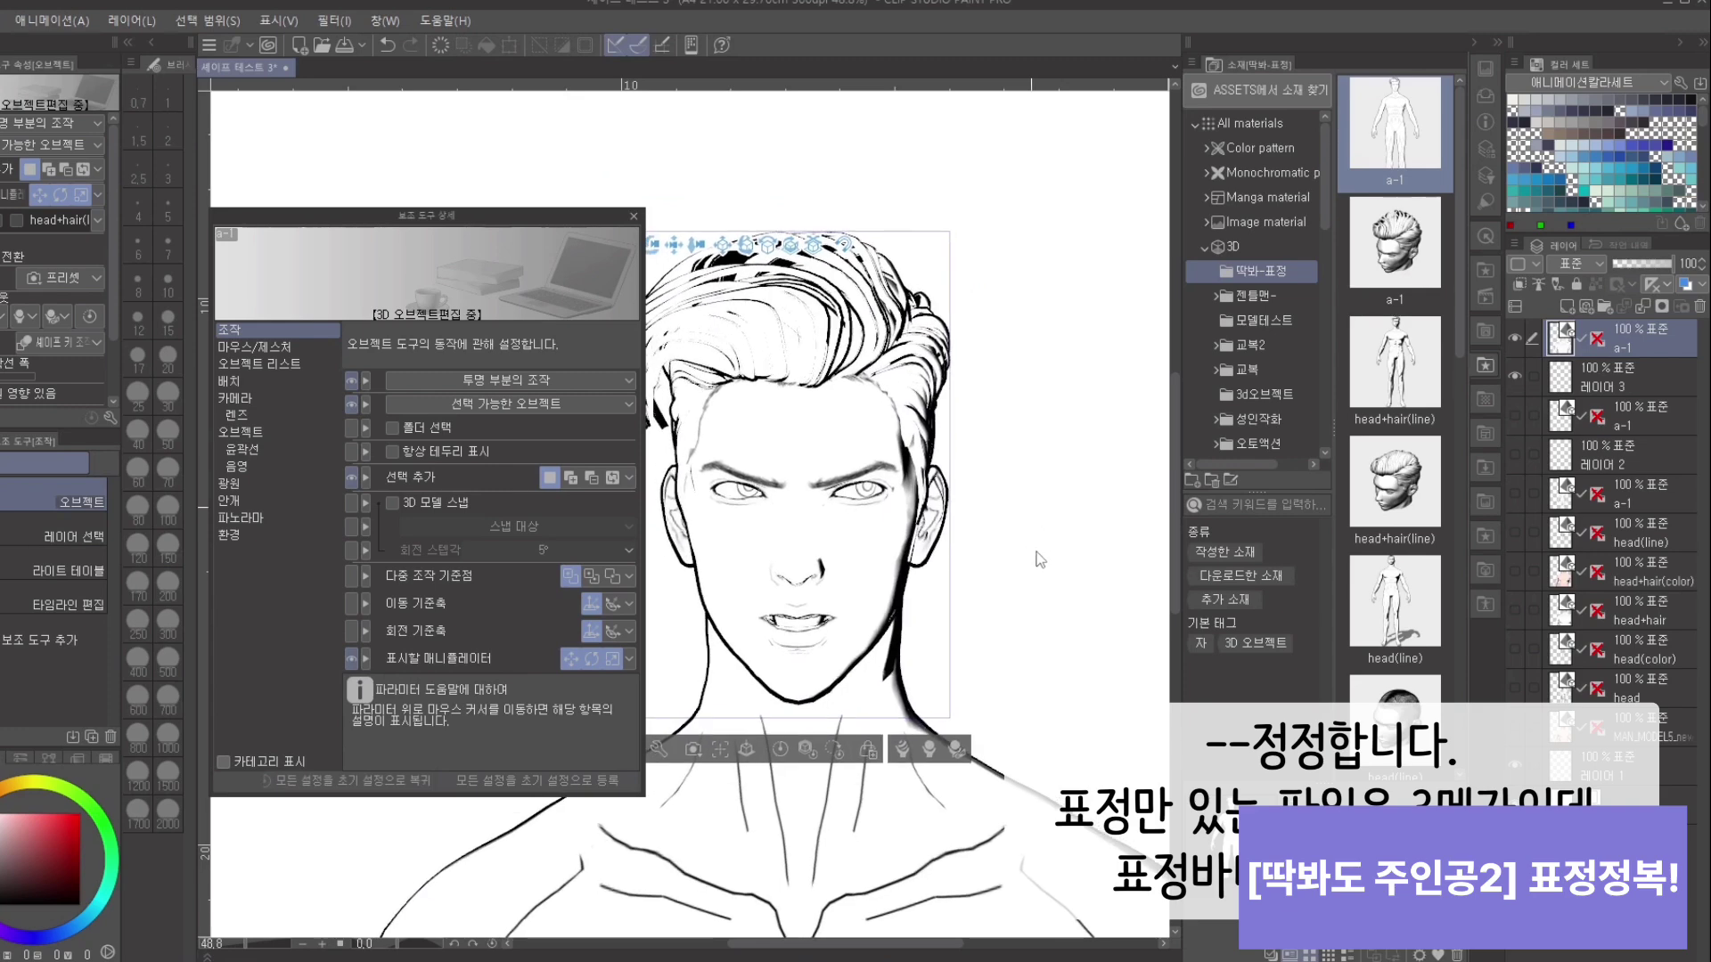
pyautogui.scroll(-5, 1042, 609)
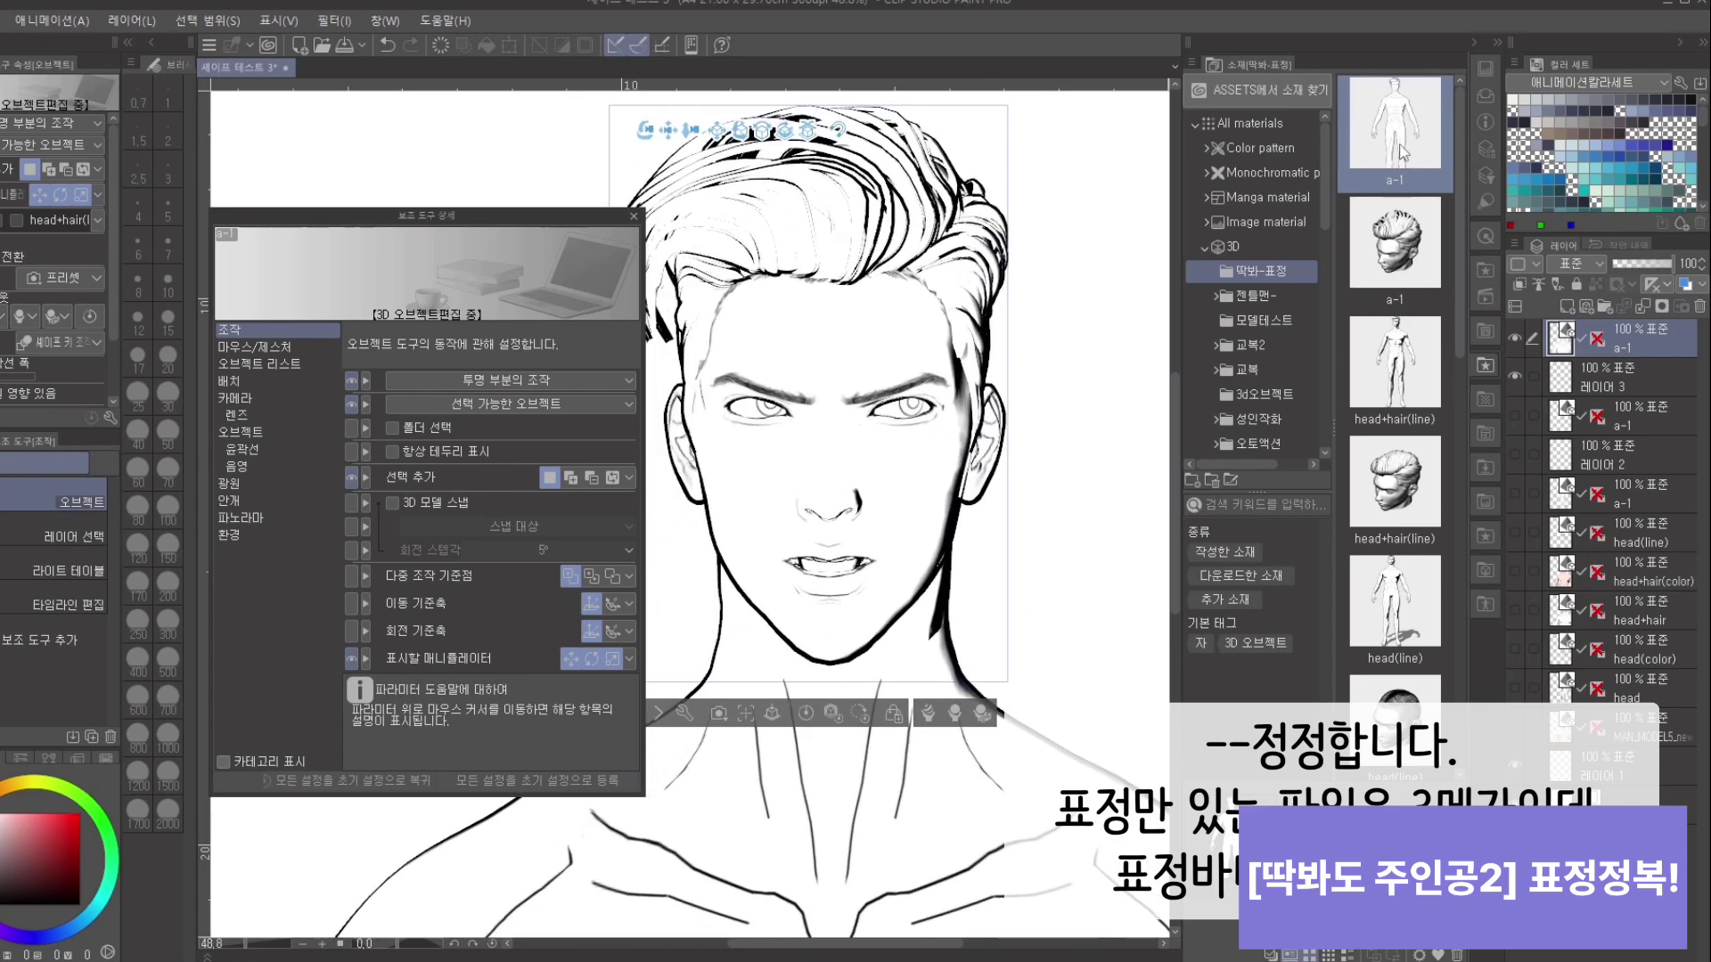
pyautogui.scroll(-5, 1092, 513)
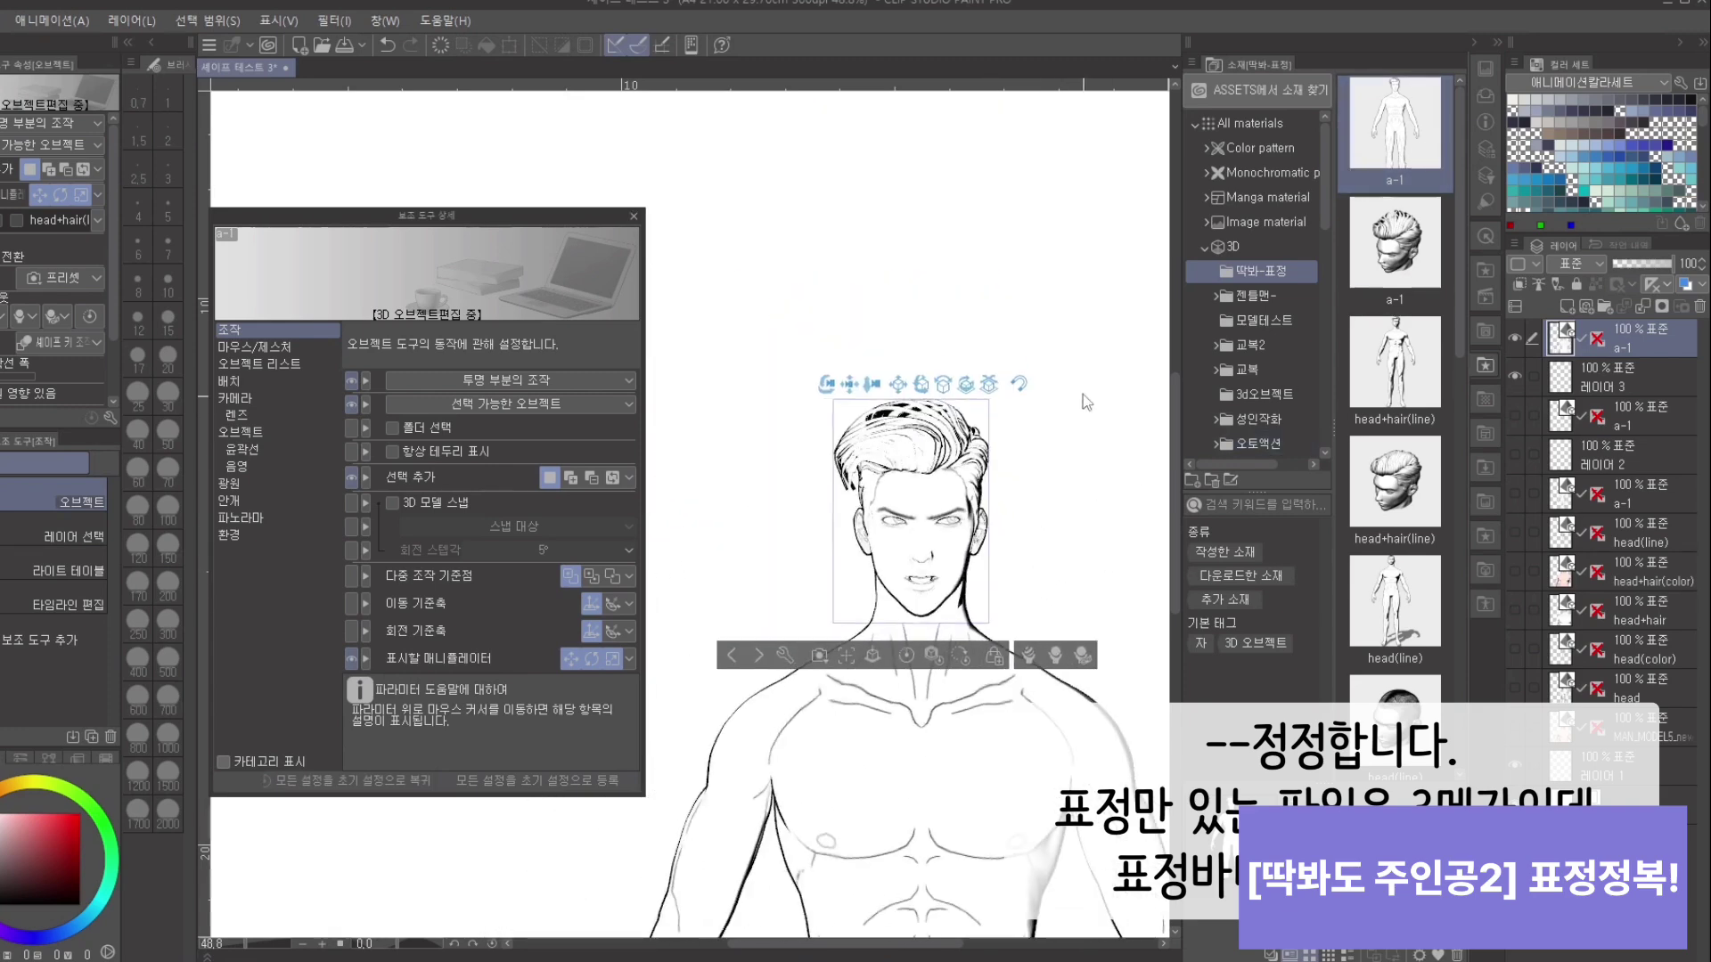
pyautogui.scroll(-6, 1071, 383)
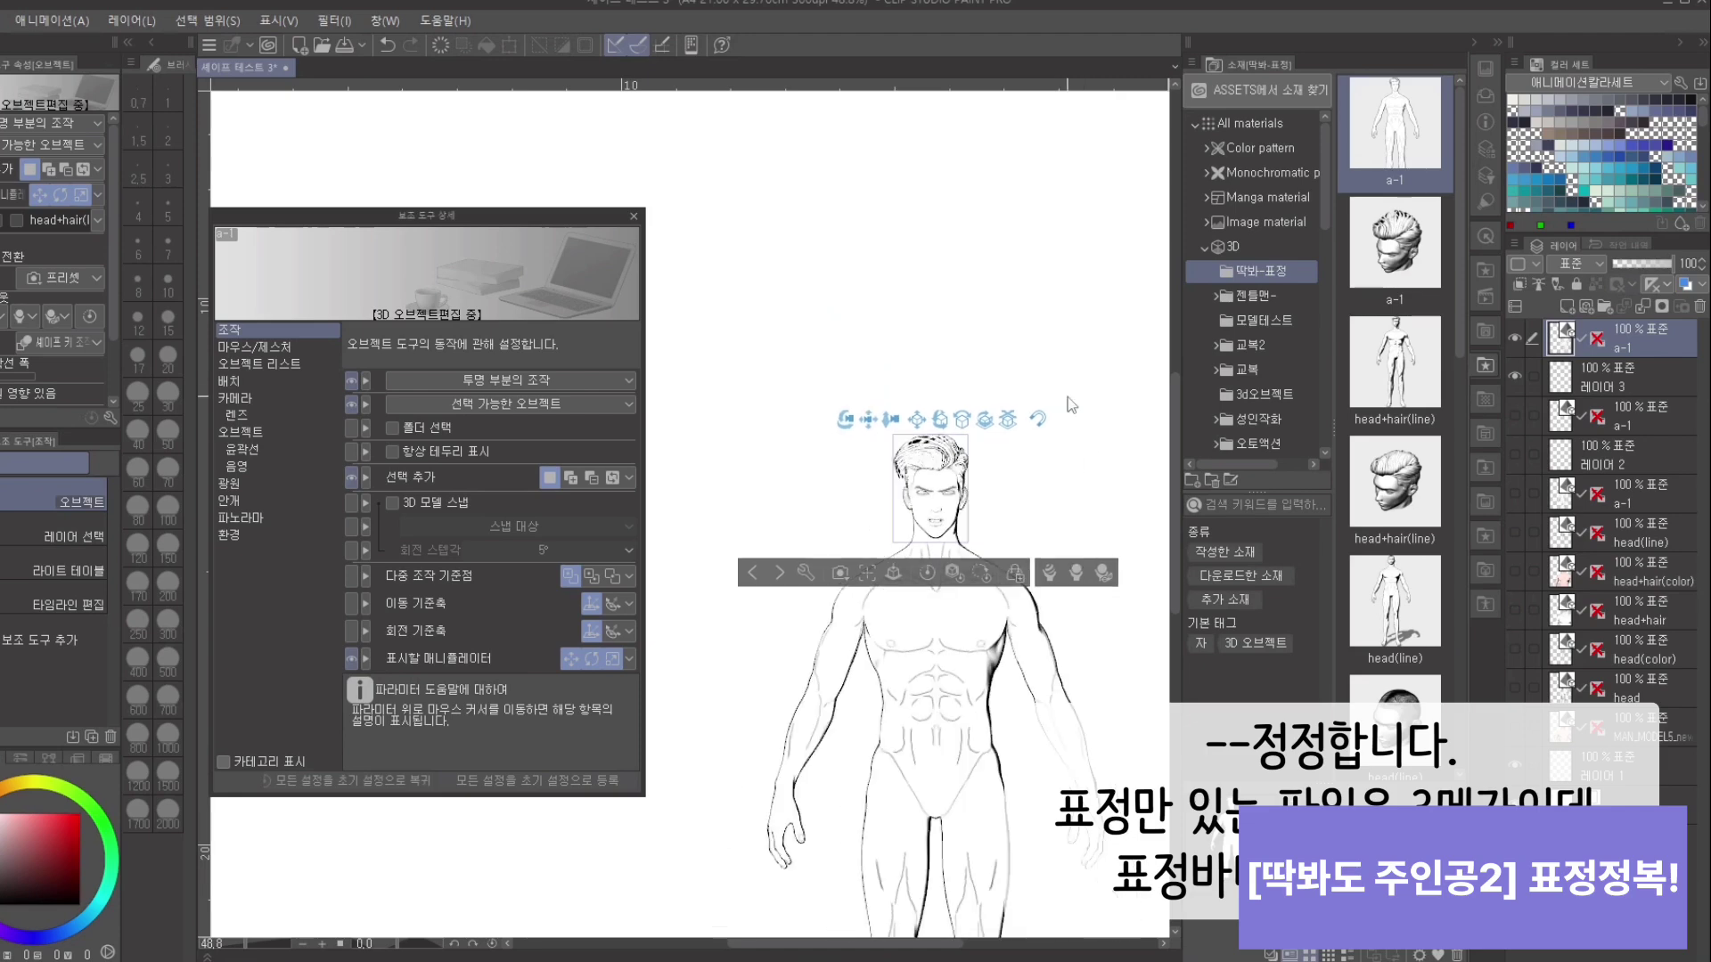
pyautogui.scroll(-5, 998, 363)
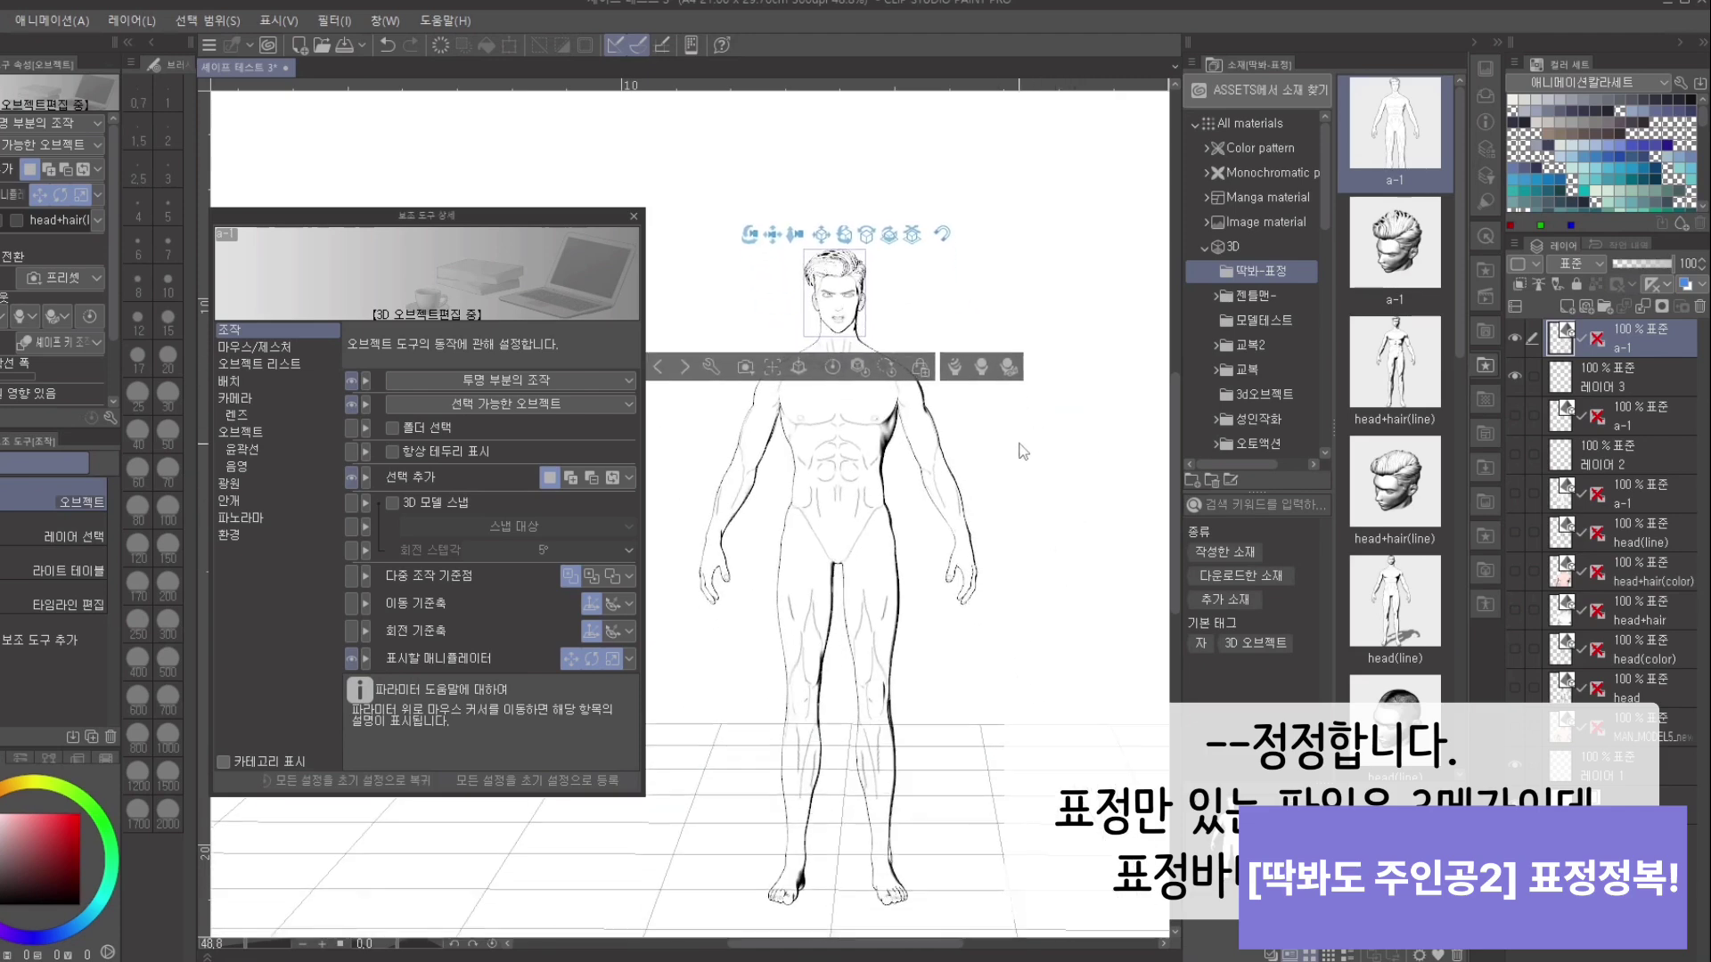
# Step: Change the direction of the parallel light falling on the head with the swept-up hair
pyautogui.scroll(-2, 1047, 516)
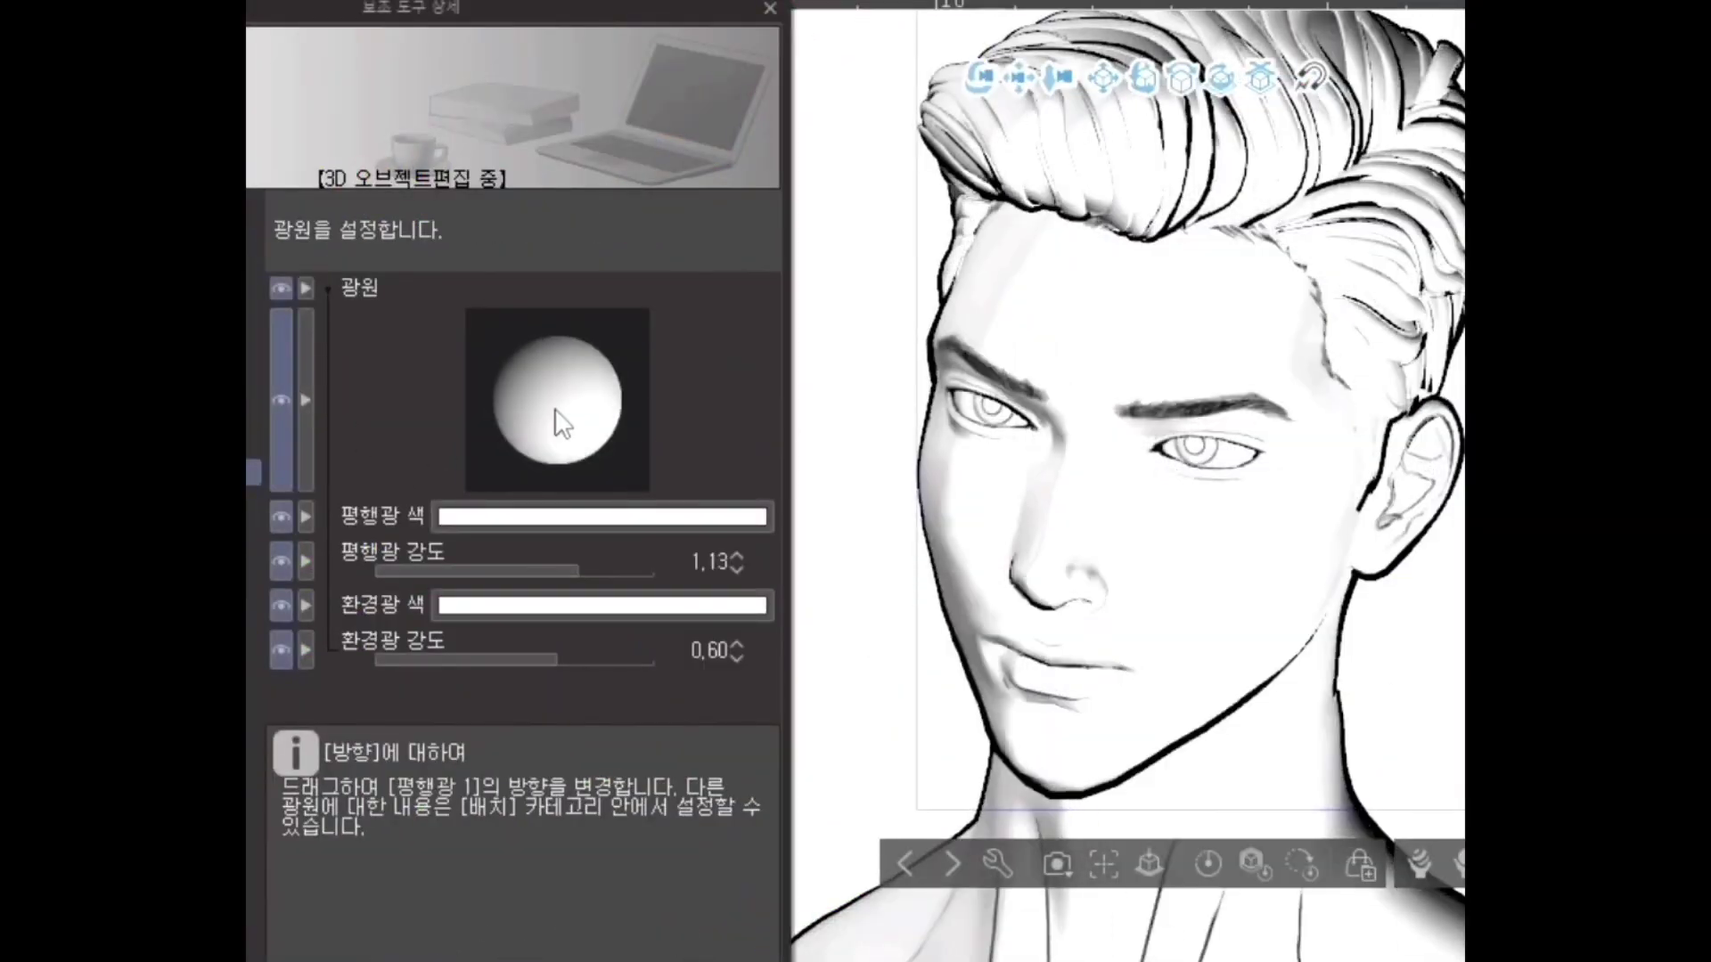
pyautogui.moveTo(556, 424); pyautogui.dragTo(546, 440)
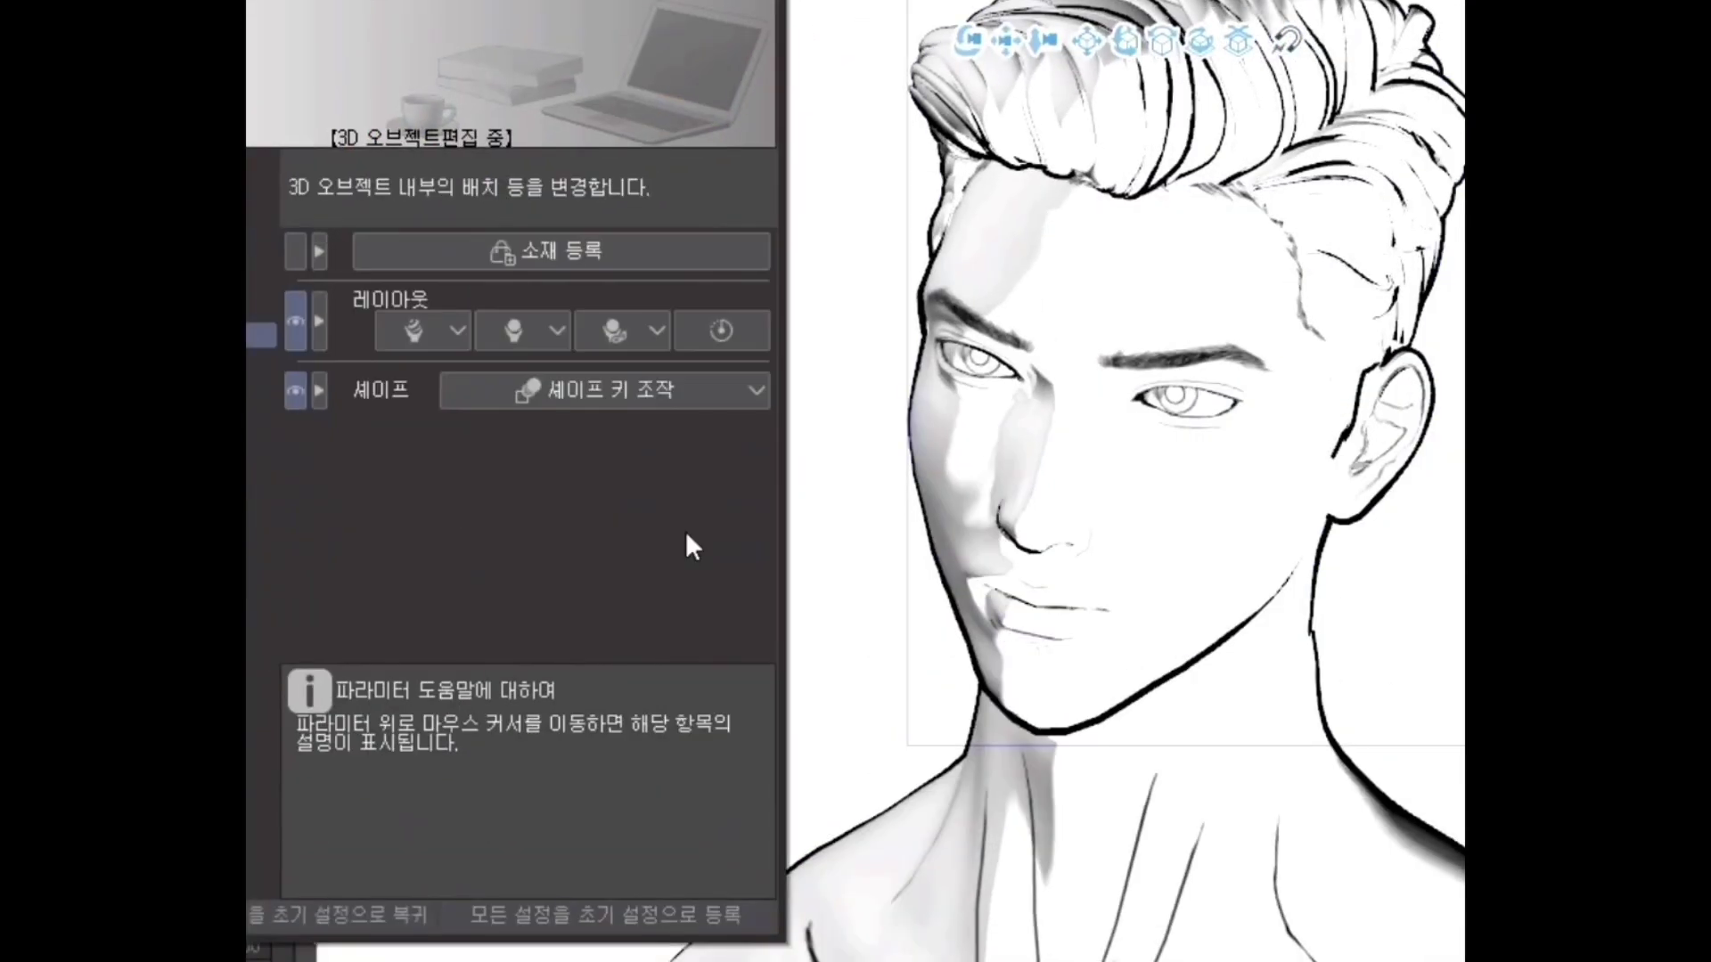
# Step: Set the 3.boredom shape key to 100 and fine-tune further facial shape keys of the head with the swept-up hair
pyautogui.scroll(2, 628, 601)
pyautogui.moveTo(628, 639); pyautogui.dragTo(658, 639)
pyautogui.click(546, 580)
pyautogui.moveTo(753, 512); pyautogui.dragTo(732, 736)
pyautogui.click(572, 778)
pyautogui.moveTo(588, 718); pyautogui.dragTo(573, 725)
pyautogui.moveTo(572, 775); pyautogui.dragTo(532, 778)
pyautogui.click(563, 718)
pyautogui.moveTo(753, 704)
pyautogui.mouseDown()
pyautogui.moveTo(749, 661)
pyautogui.moveTo(748, 710)
pyautogui.mouseUp()
pyautogui.moveTo(545, 656); pyautogui.dragTo(543, 649)
pyautogui.click(516, 836)
pyautogui.moveTo(751, 694); pyautogui.dragTo(713, 456)
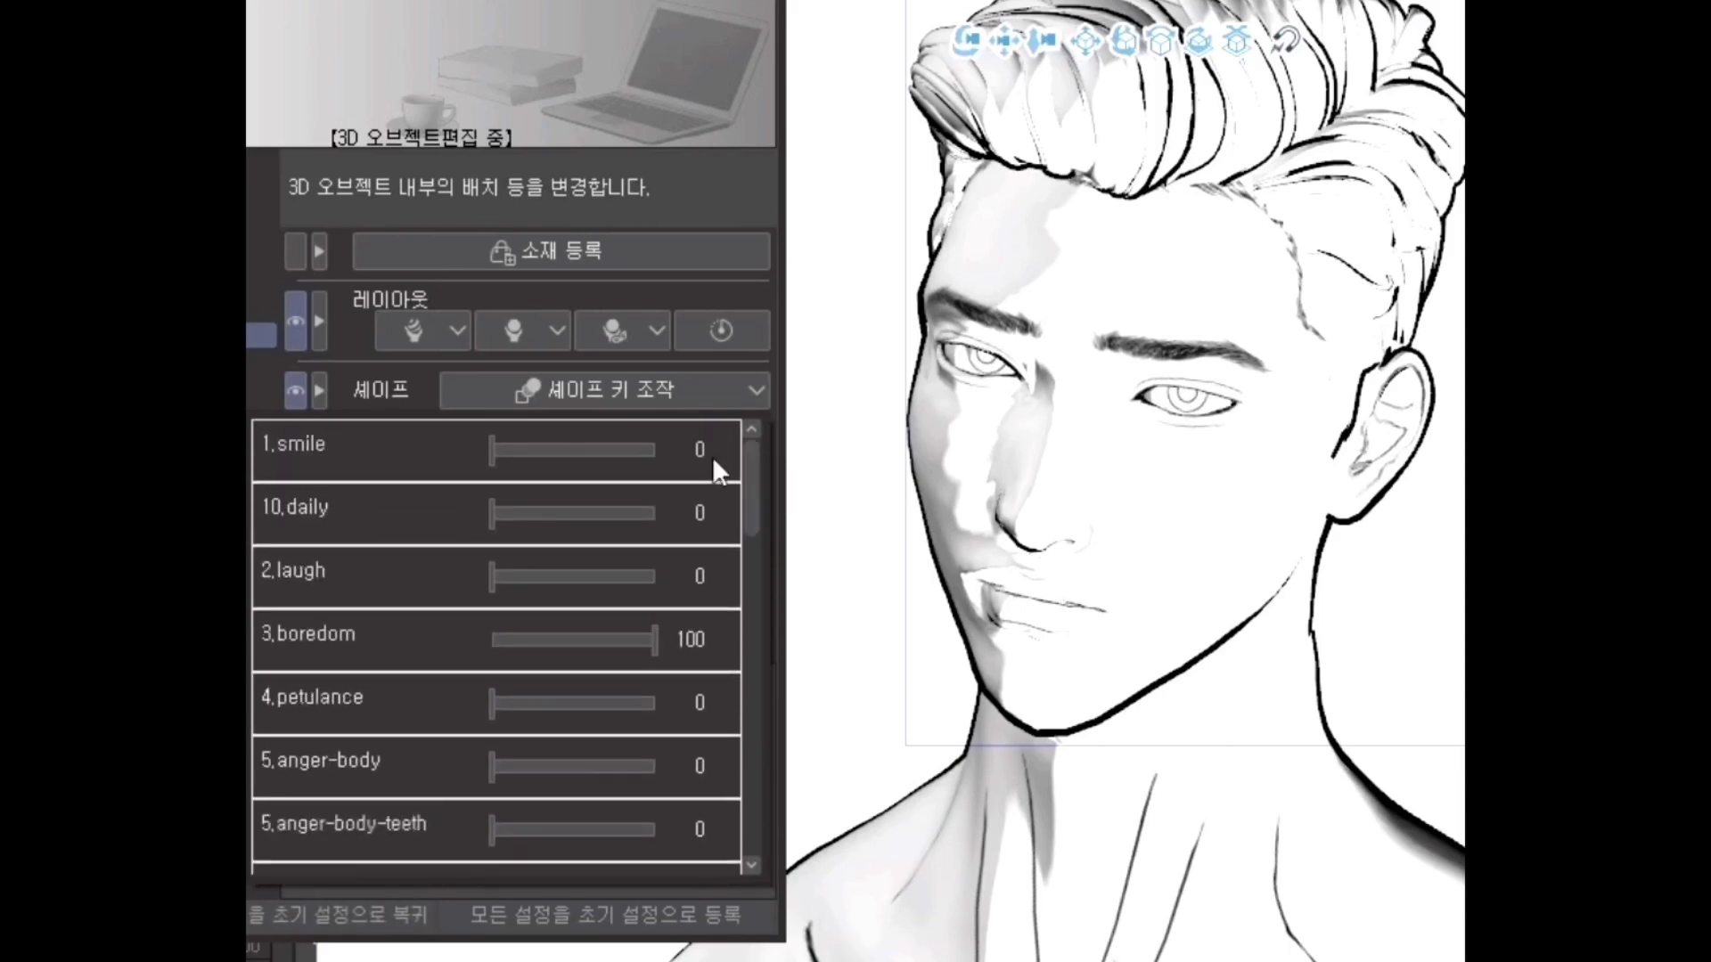
pyautogui.moveTo(575, 514)
pyautogui.mouseDown()
pyautogui.moveTo(624, 515)
pyautogui.moveTo(563, 513)
pyautogui.mouseUp()
pyautogui.scroll(-10, 732, 777)
pyautogui.scroll(3, 504, 472)
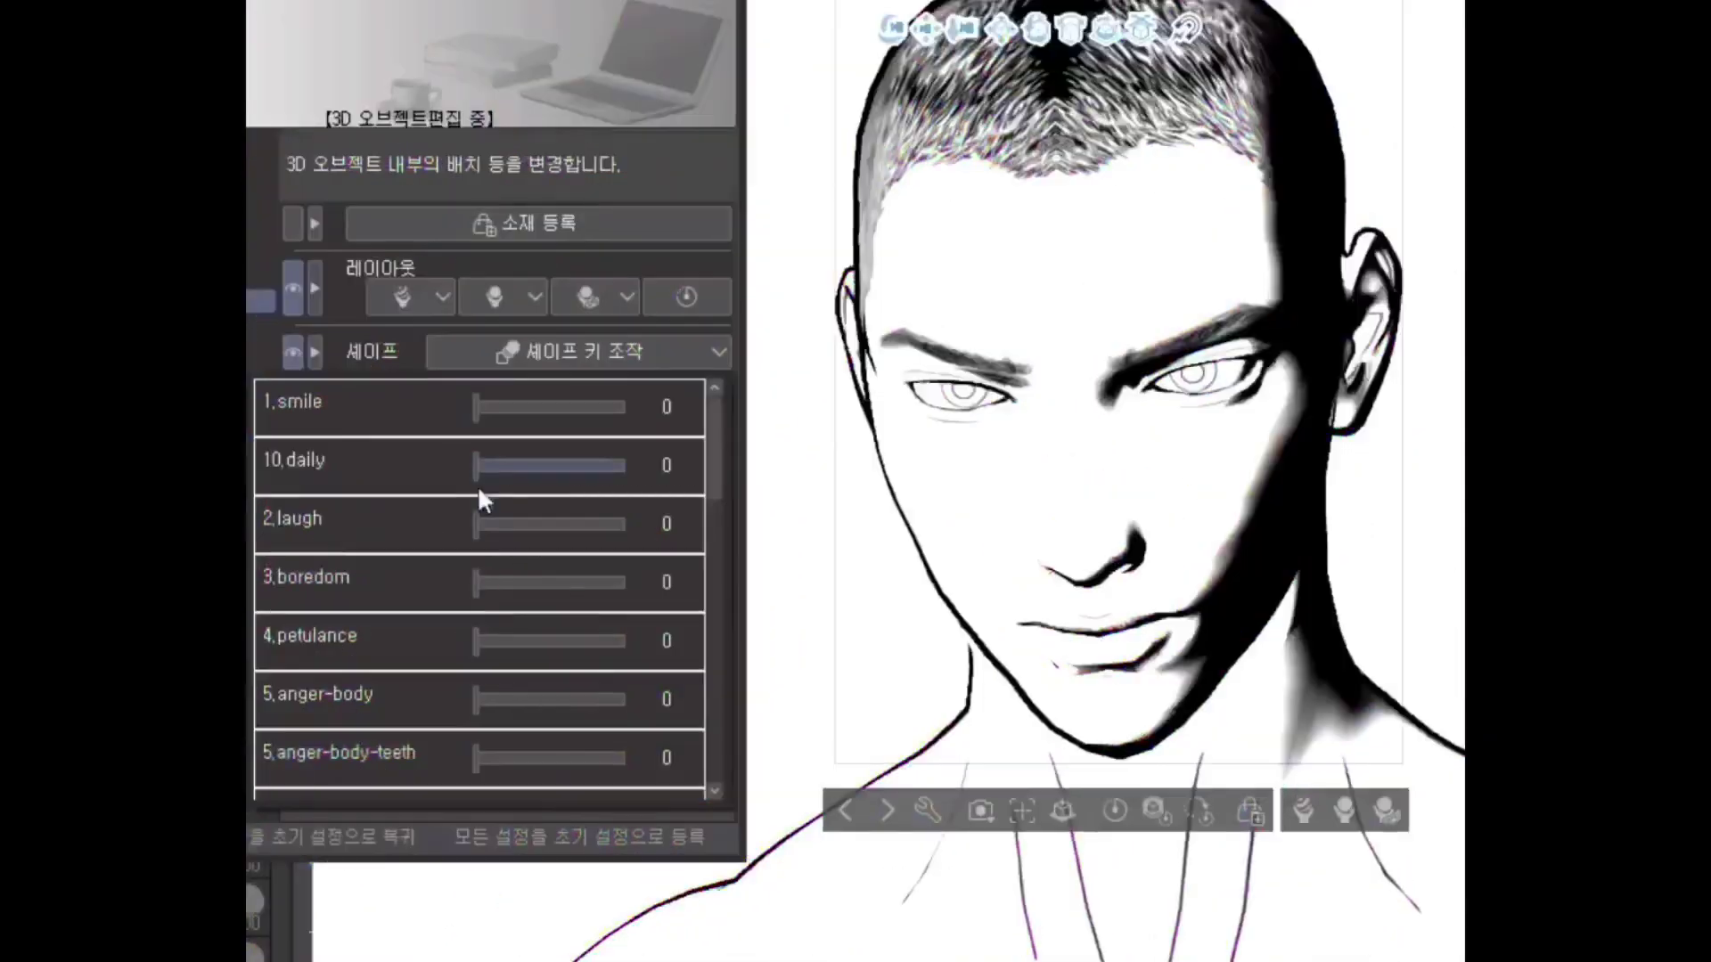
# Step: Set the short-haired head's 1.smile shape key to 73 and its eyeLookOut.L shape key to 14
pyautogui.moveTo(477, 407); pyautogui.dragTo(584, 406)
pyautogui.moveTo(715, 428); pyautogui.dragTo(710, 657)
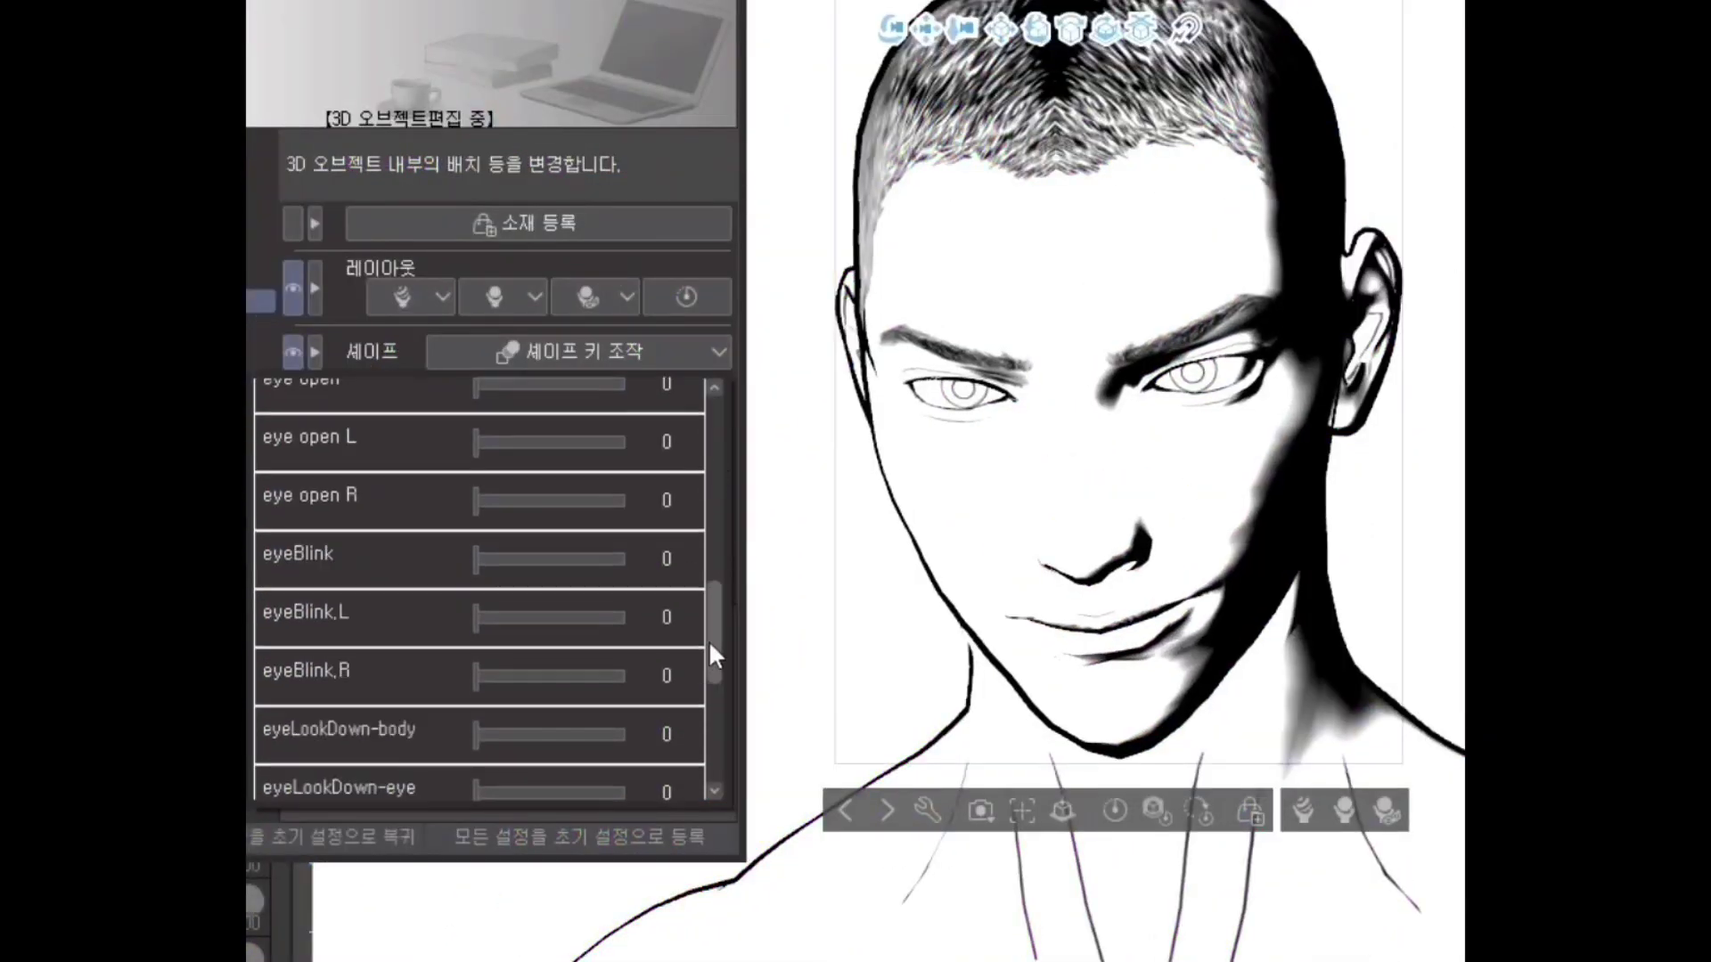
pyautogui.scroll(-3, 481, 624)
pyautogui.moveTo(478, 724); pyautogui.dragTo(548, 723)
pyautogui.scroll(5, 670, 656)
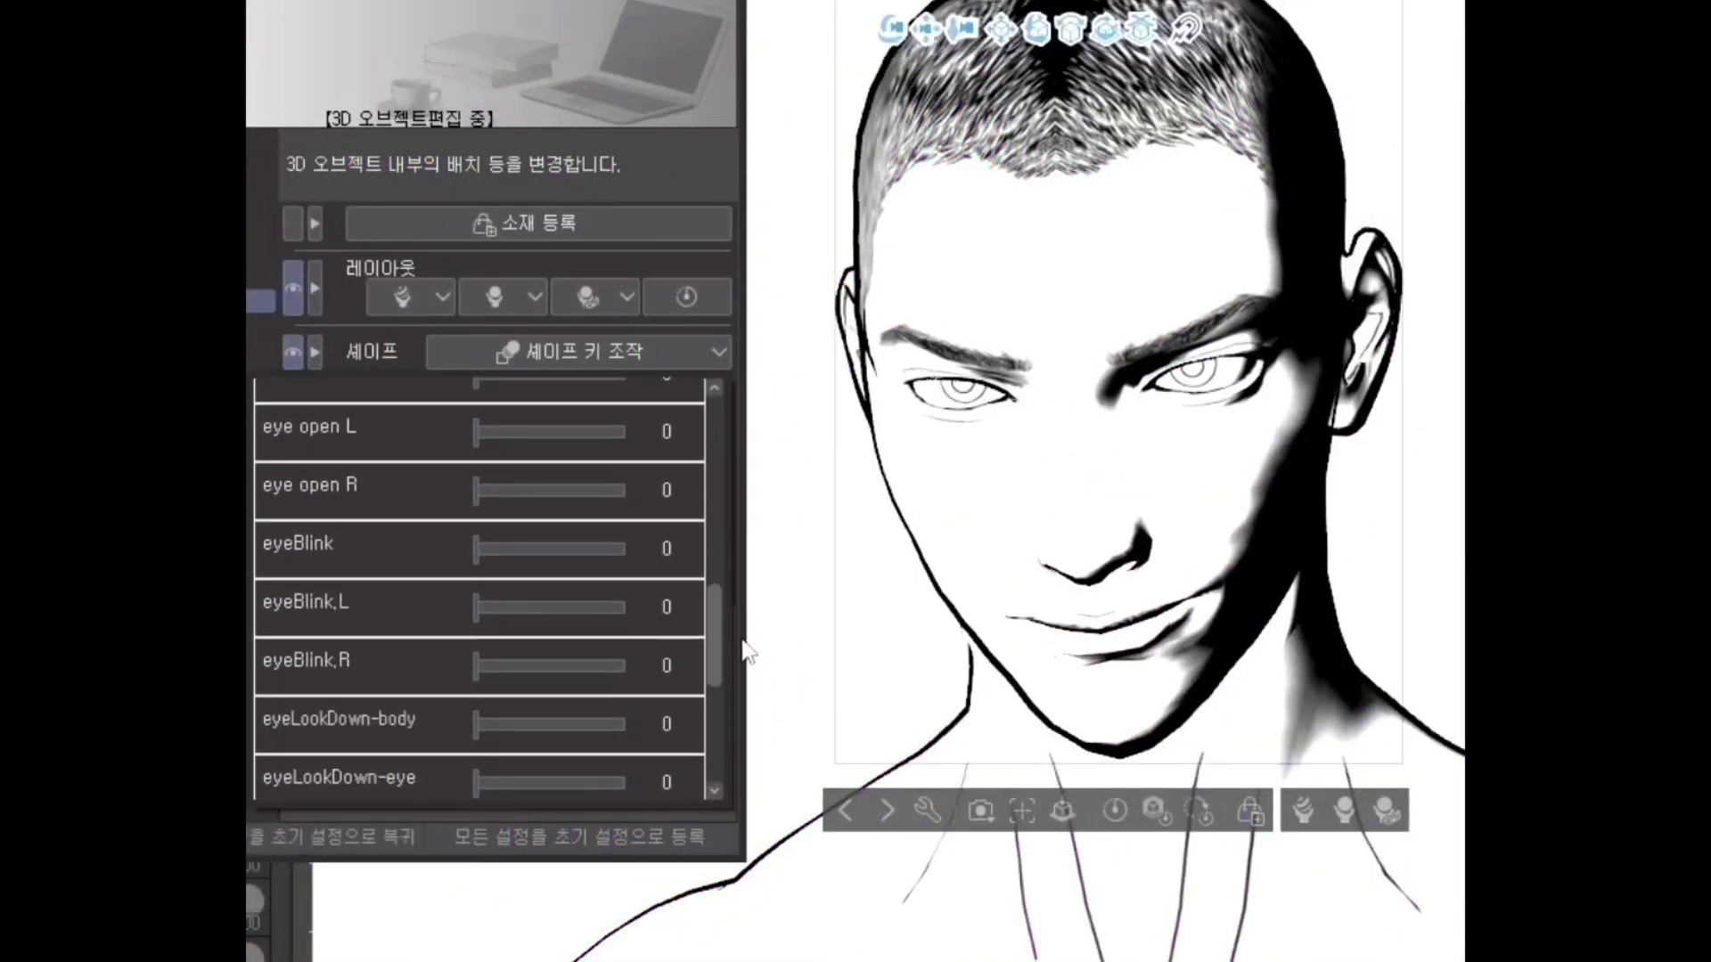
pyautogui.scroll(-2, 681, 690)
pyautogui.moveTo(478, 661); pyautogui.dragTo(501, 661)
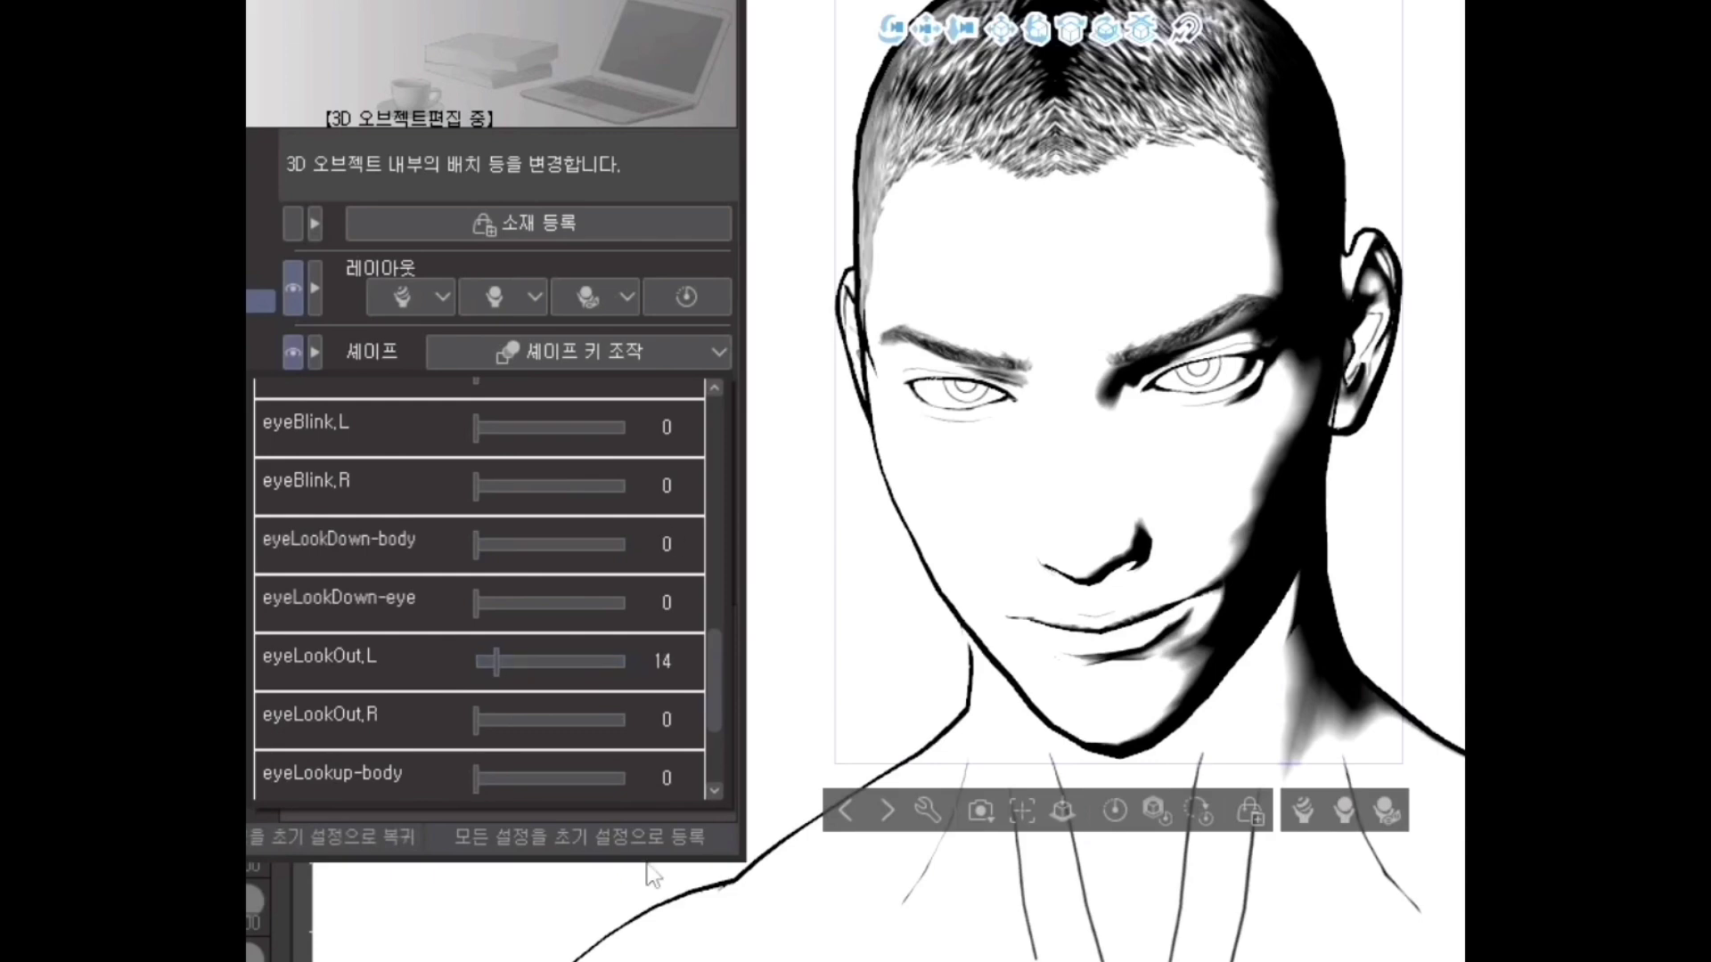
# Step: Set the 10.daily shape key to 44 and strengthen the 1.smile shape key slightly on the short-haired head
pyautogui.scroll(10, 531, 472)
pyautogui.moveTo(477, 524)
pyautogui.mouseDown()
pyautogui.moveTo(504, 526)
pyautogui.moveTo(476, 524)
pyautogui.mouseUp()
pyautogui.moveTo(477, 465); pyautogui.dragTo(543, 465)
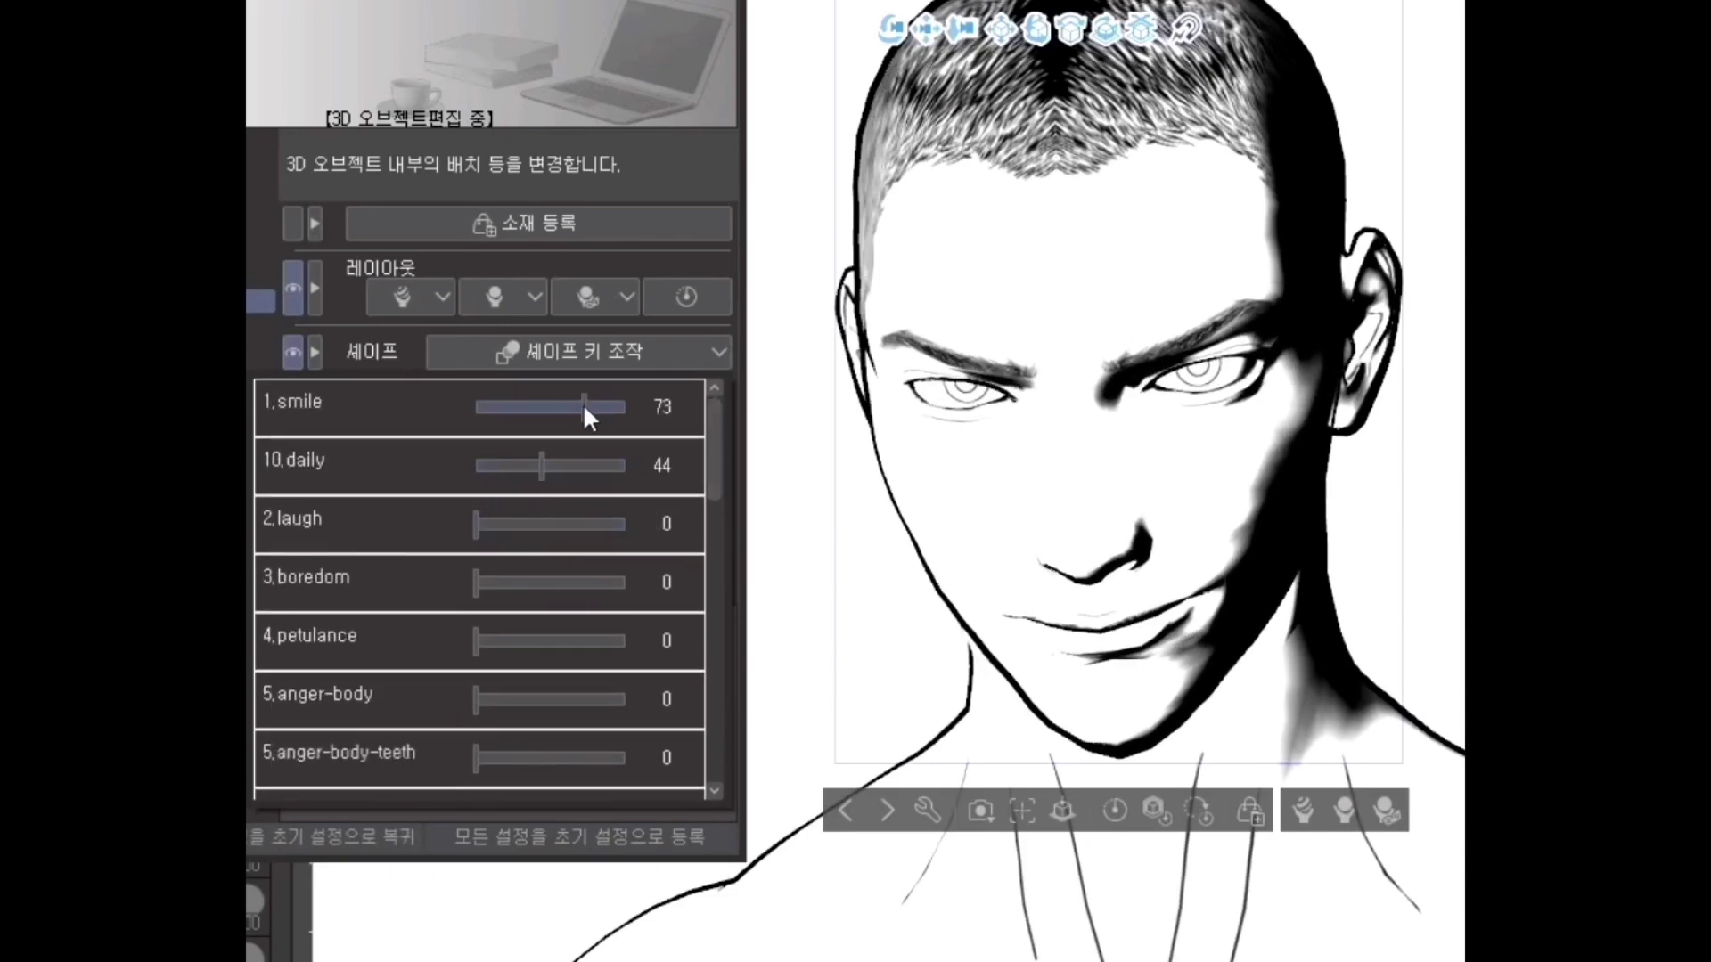
pyautogui.moveTo(584, 407); pyautogui.dragTo(605, 406)
# Step: Open the light source settings and redirect the parallel light on the short-haired head
pyautogui.click(260, 380)
pyautogui.moveTo(526, 321)
pyautogui.mouseDown()
pyautogui.moveTo(507, 327)
pyautogui.moveTo(478, 511)
pyautogui.mouseUp()
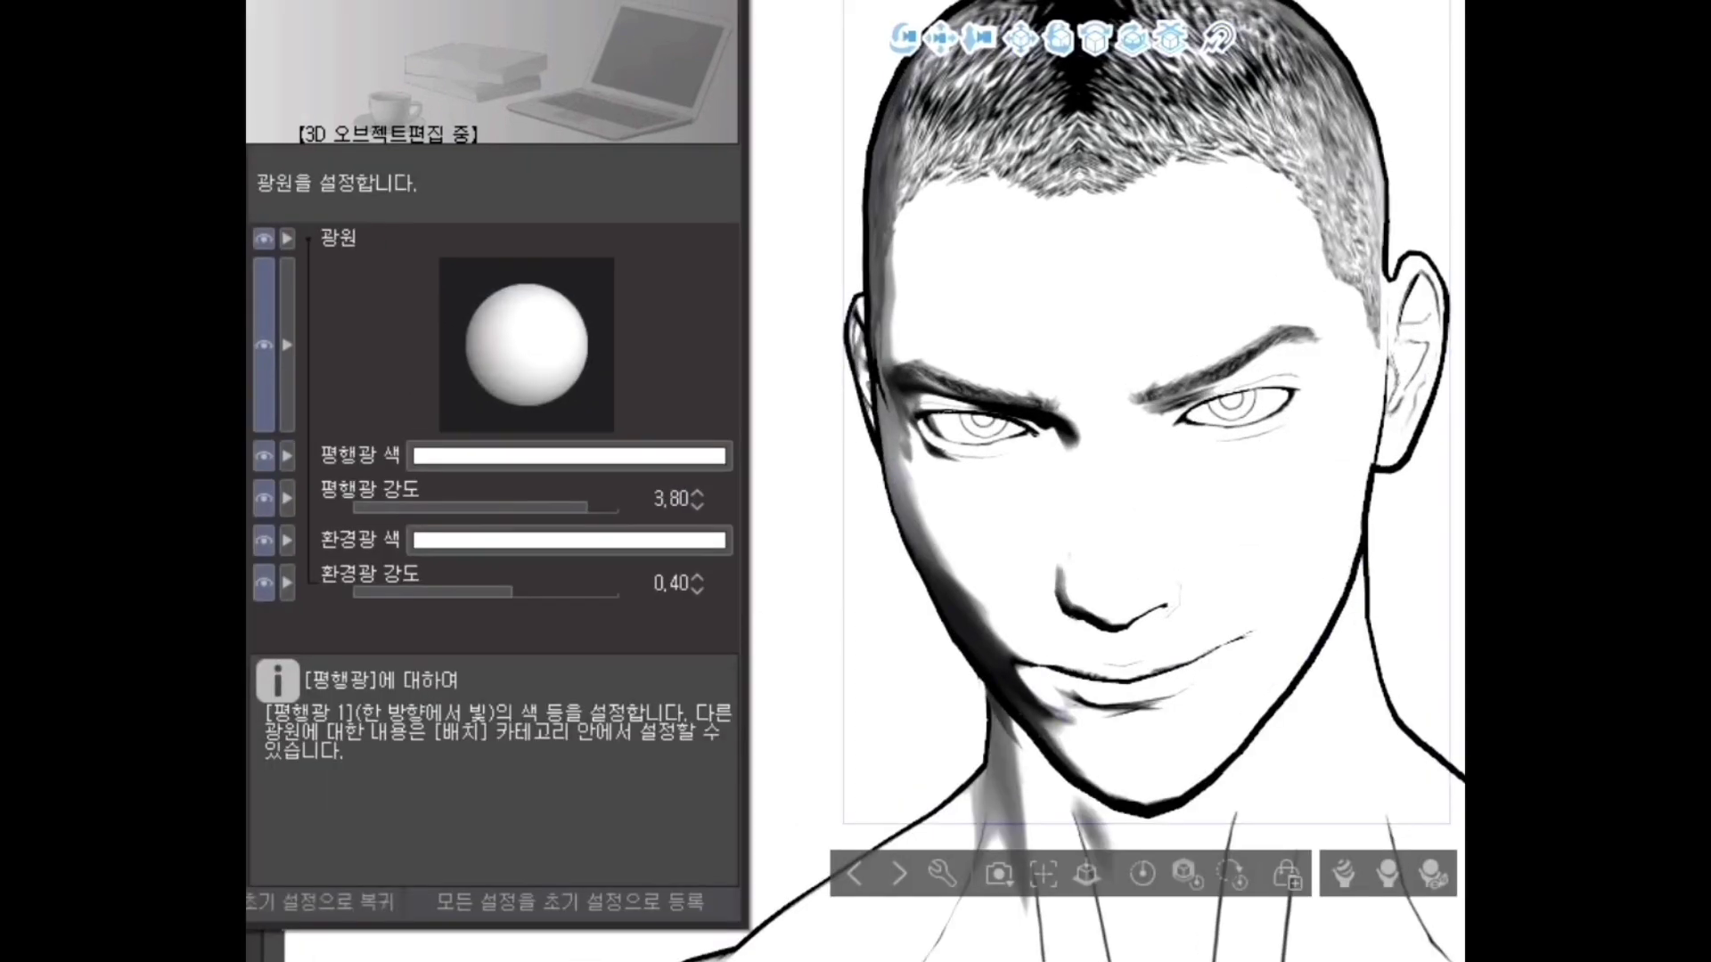